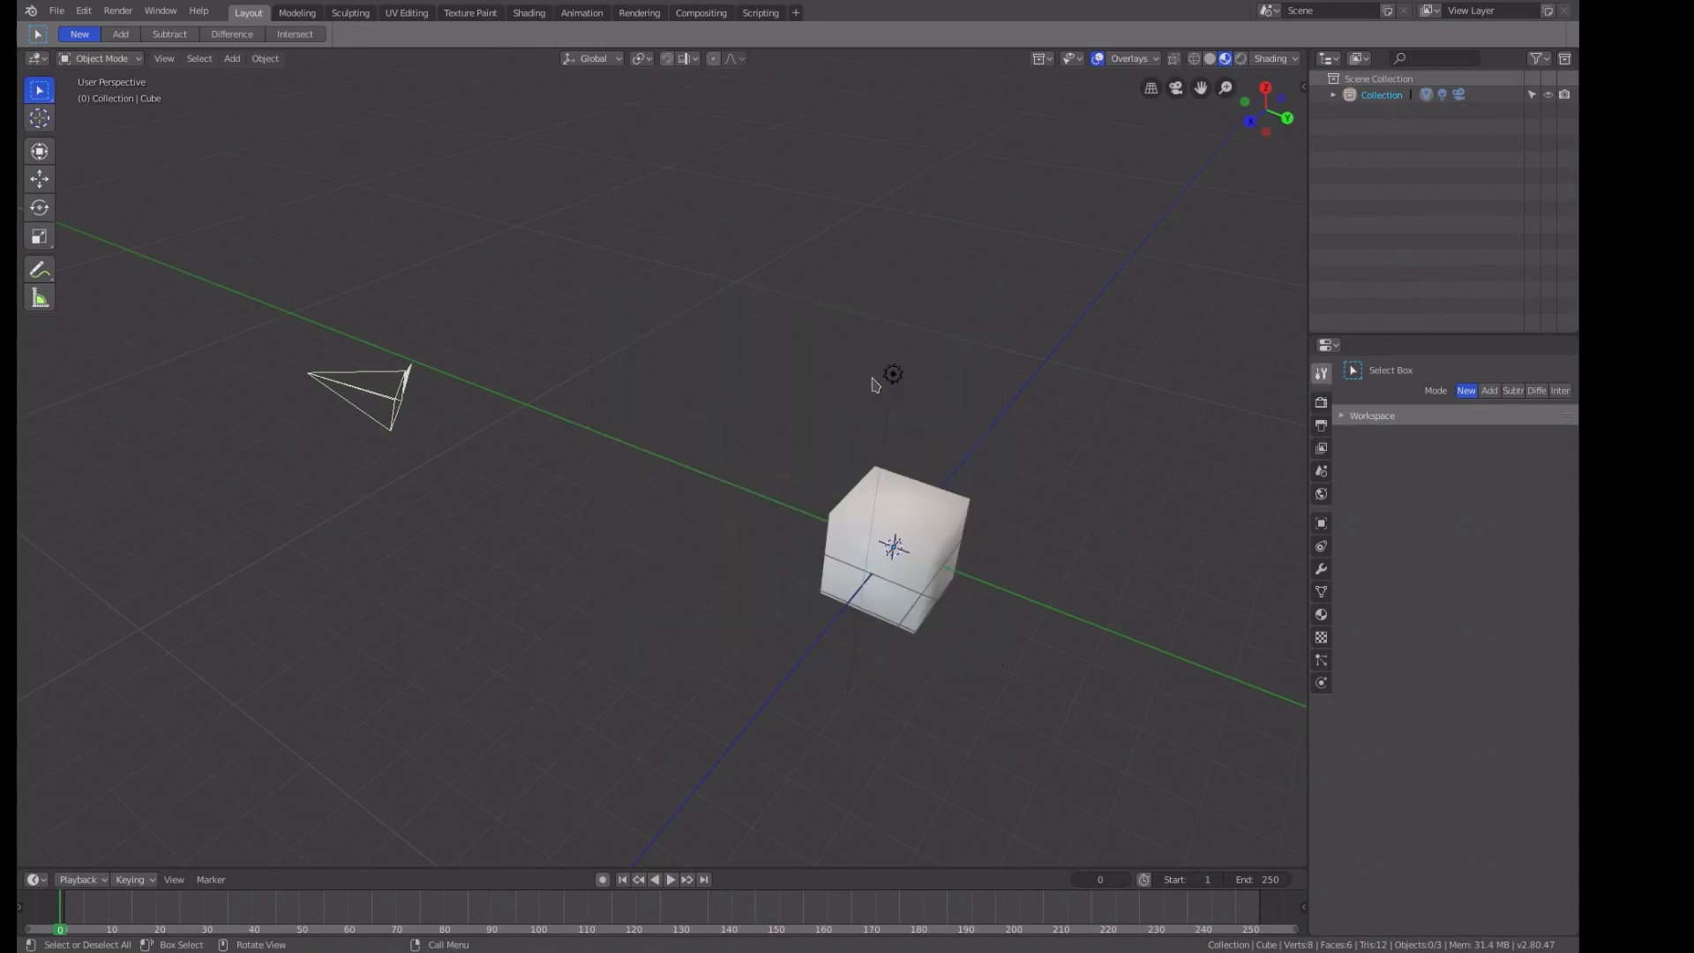
Select the default cube and switch to the UV Editing workspace.
{"action": "left_click", "coordinate": [915, 564]}
{"action": "scroll", "coordinate": [915, 565], "scroll_direction": "down", "scroll_amount": 2}
{"action": "scroll", "coordinate": [915, 564], "scroll_direction": "up", "scroll_amount": 4}
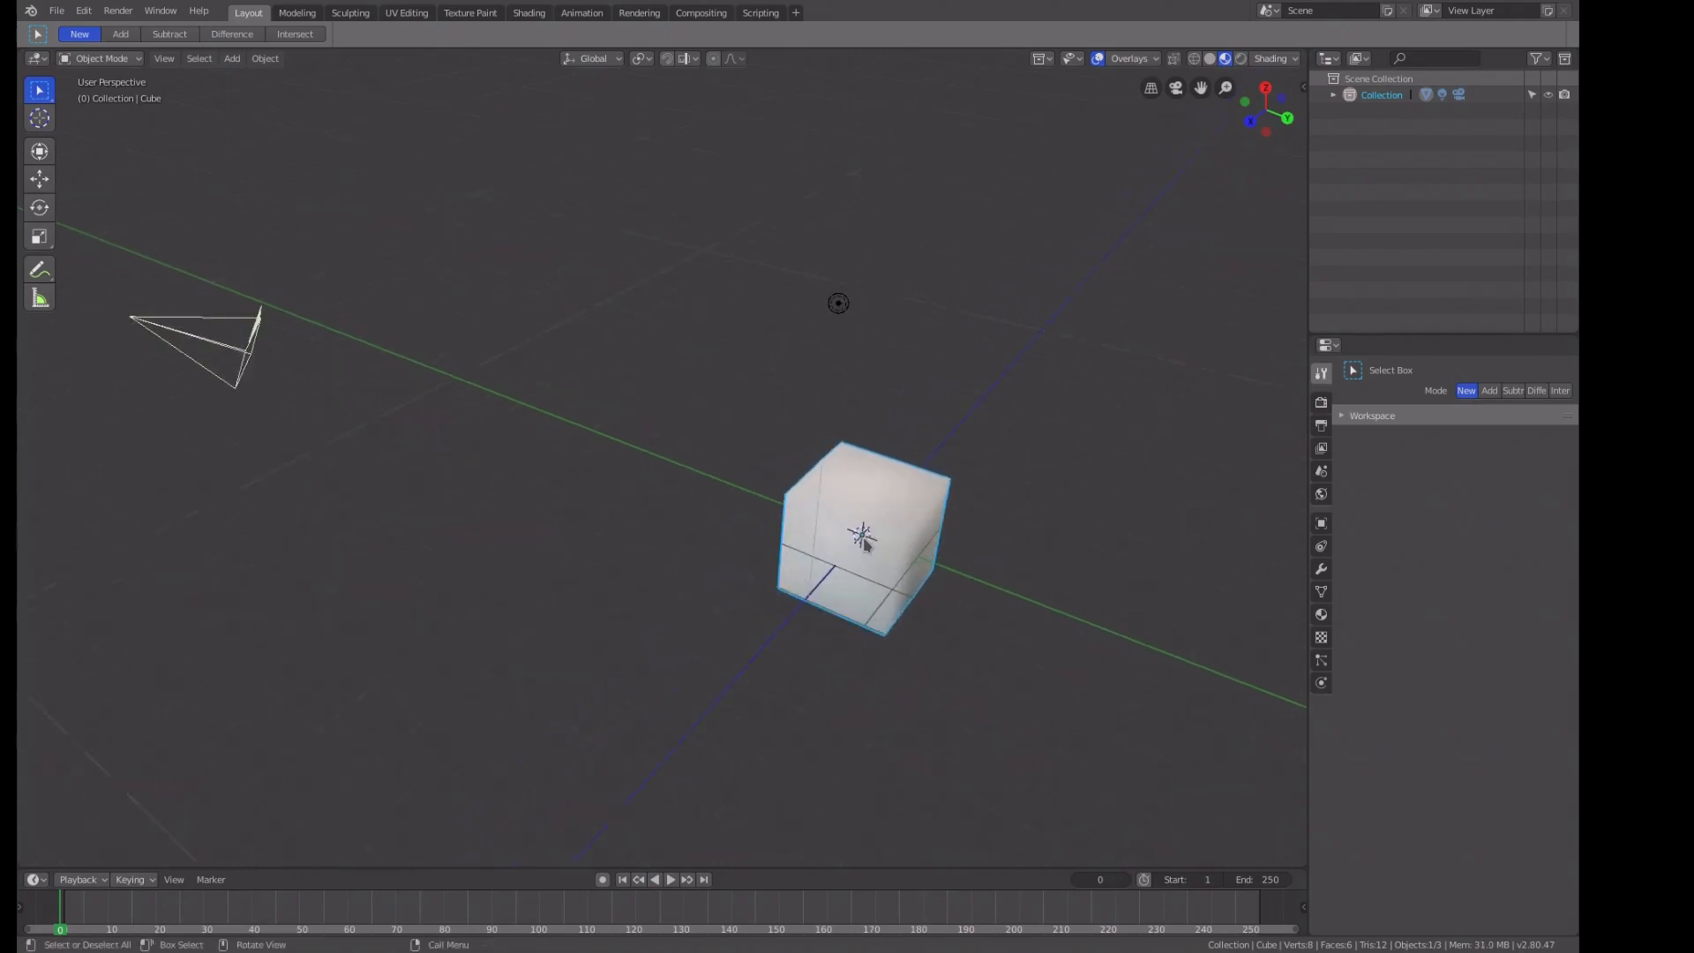
{"action": "middle_click_drag", "start_coordinate": [903, 550], "coordinate": [769, 480], "text": "shift"}
{"action": "scroll", "coordinate": [857, 525], "scroll_direction": "up", "scroll_amount": 2}
{"action": "scroll", "coordinate": [770, 485], "scroll_direction": "down", "scroll_amount": 2}
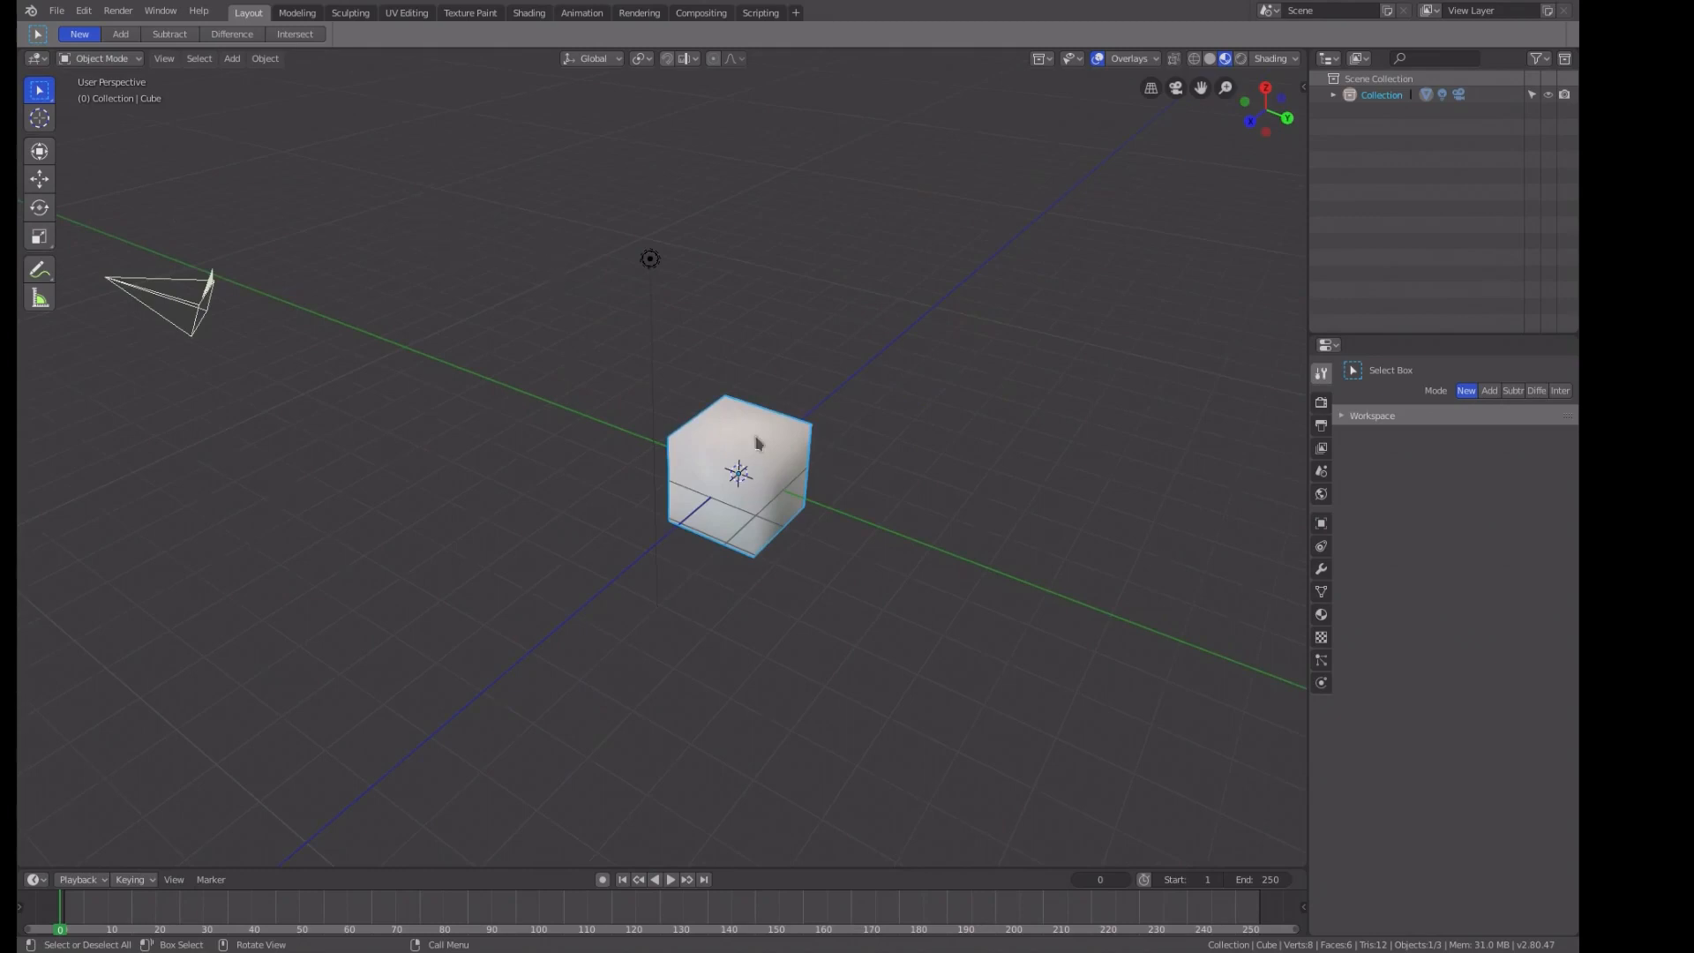
{"action": "left_click", "coordinate": [414, 13]}
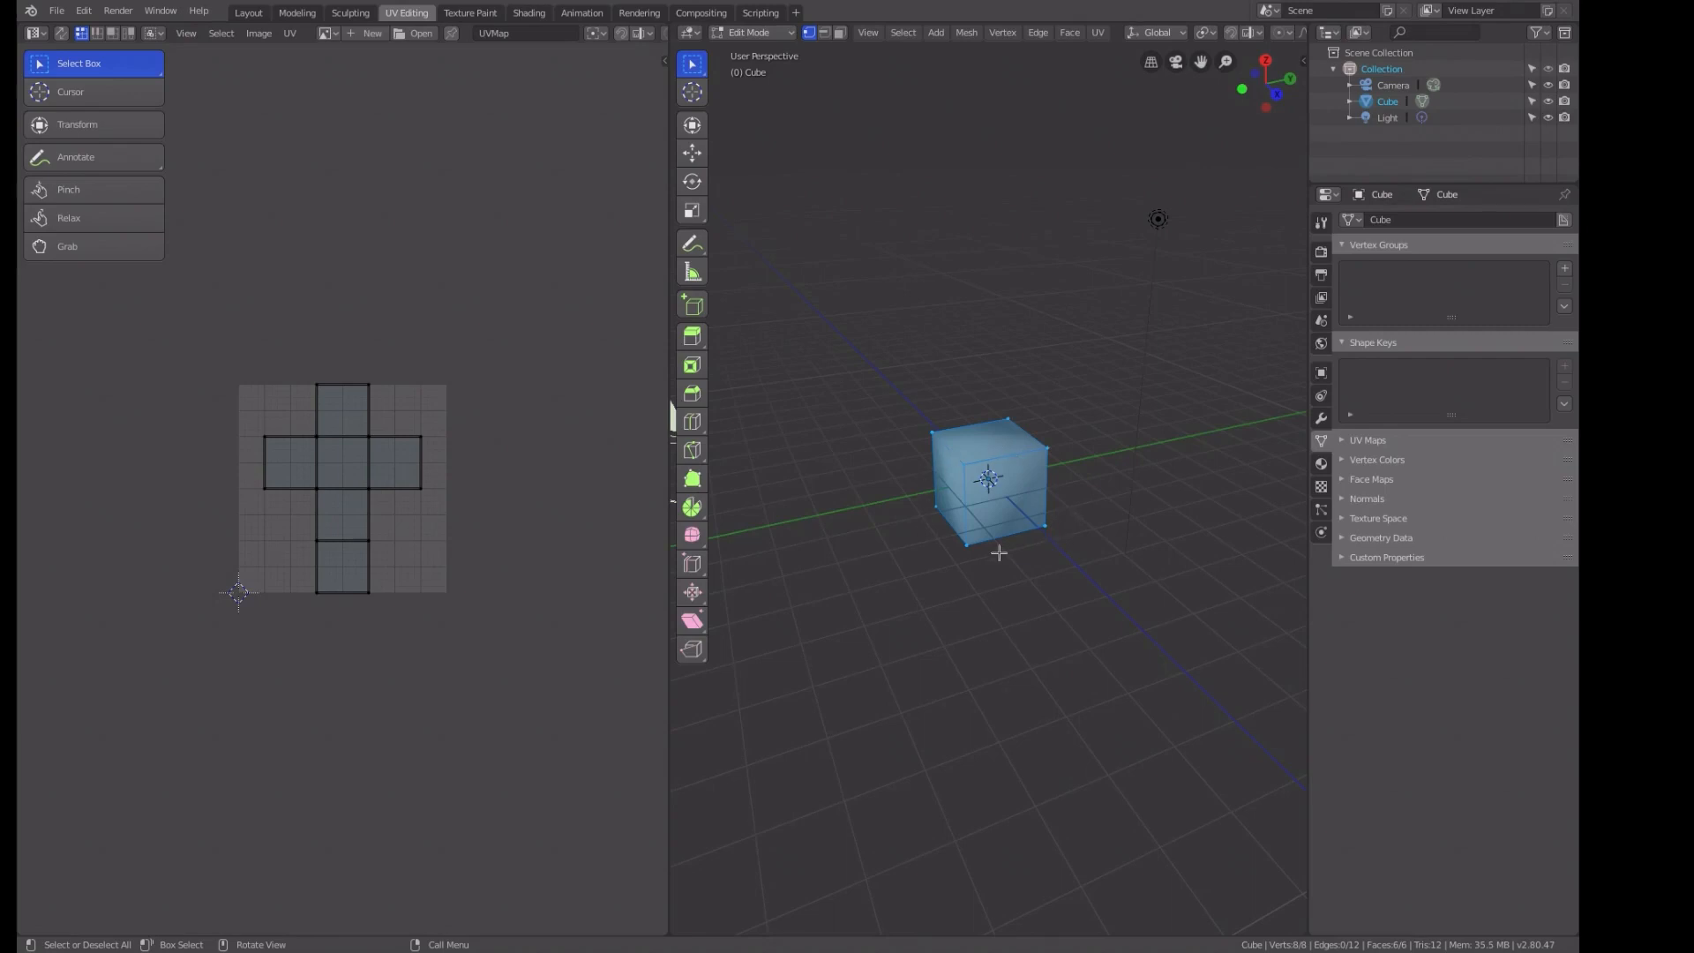
Bevel the whole cube in face selection mode with one segment and a width of about 0.117 m.
{"action": "left_click", "coordinate": [839, 34]}
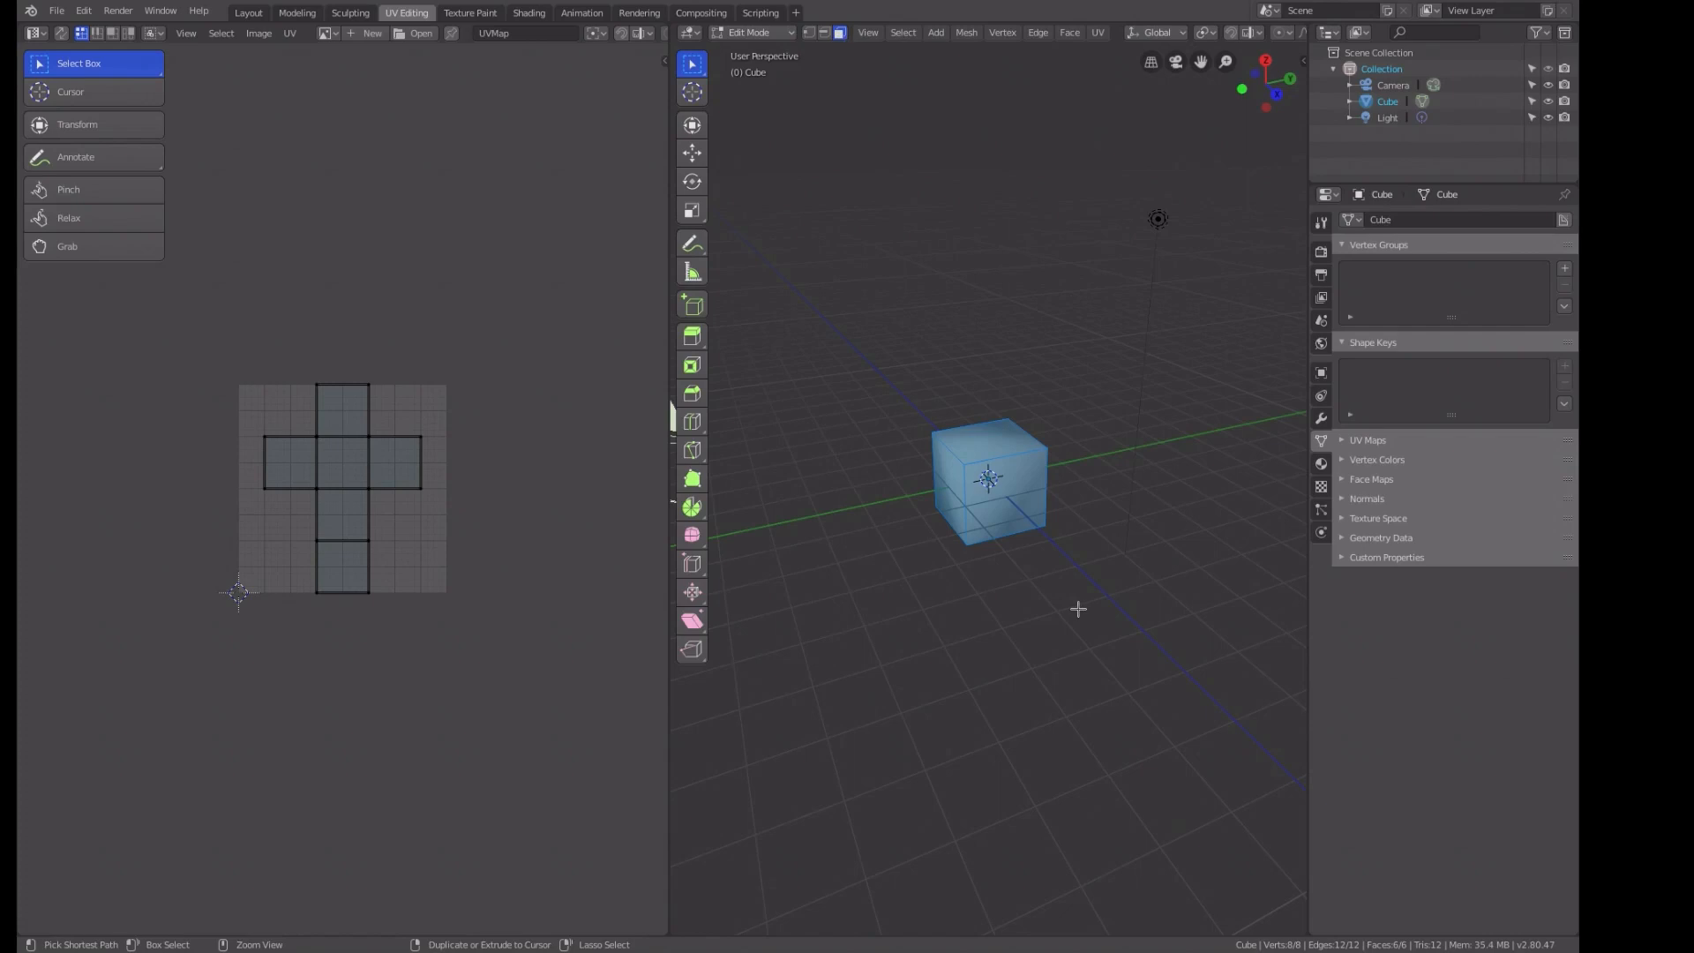
{"action": "key", "text": "ctrl+b"}
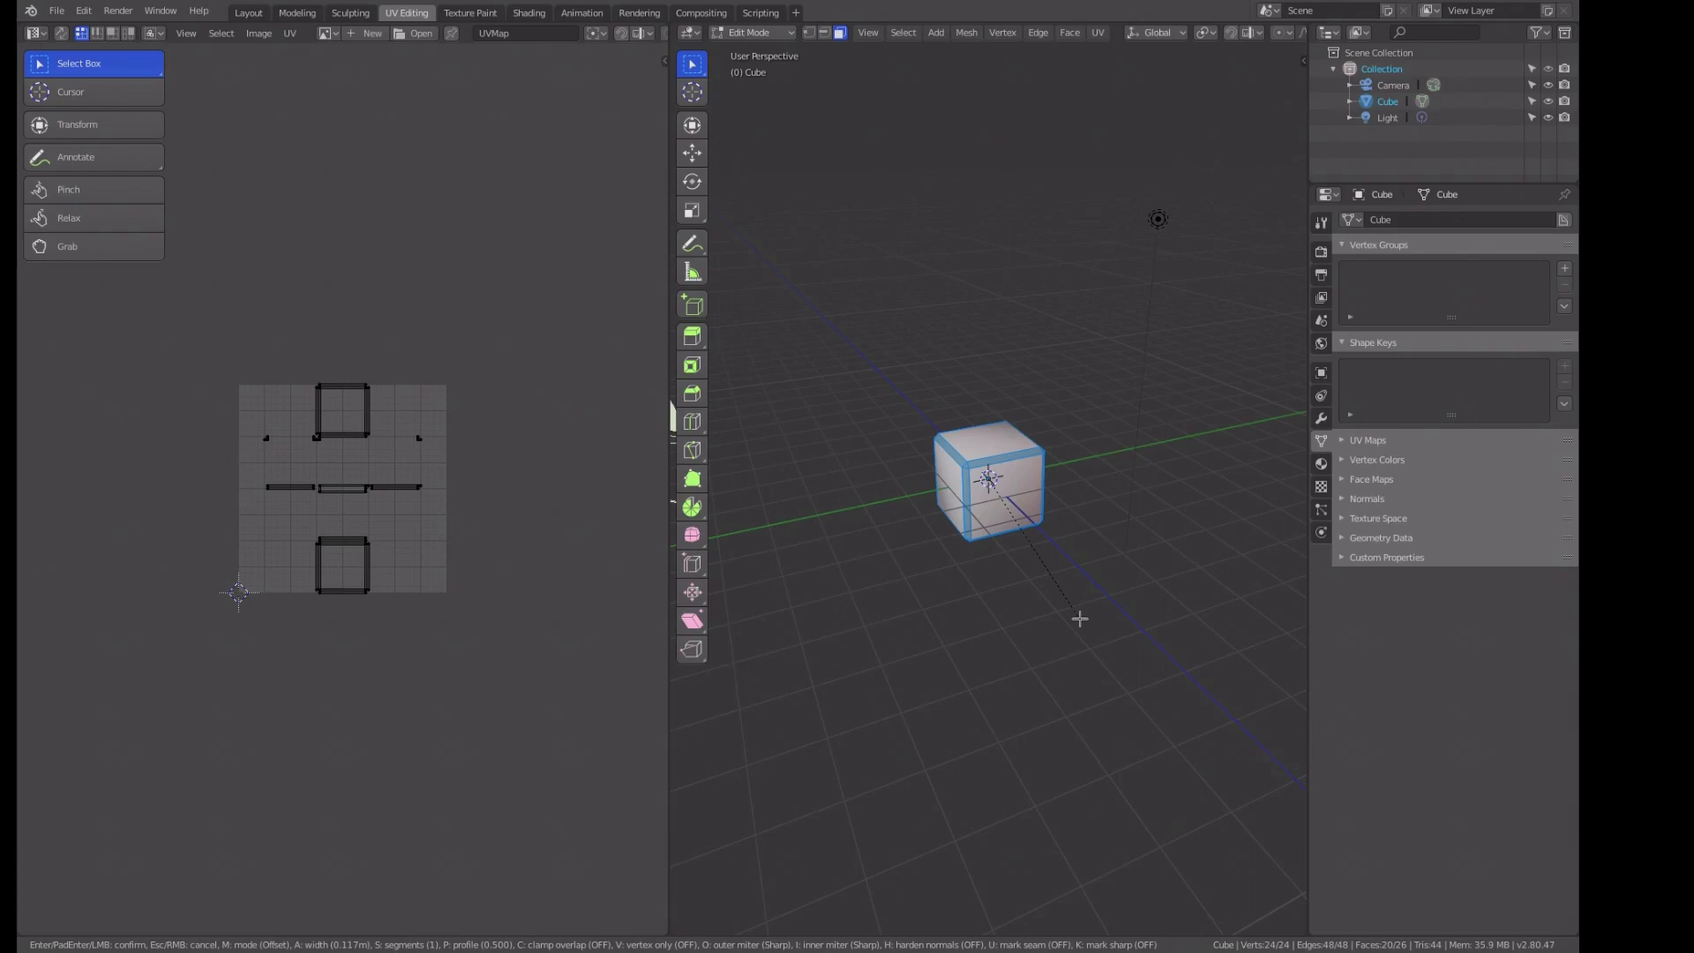
{"action": "left_click", "coordinate": [1080, 618]}
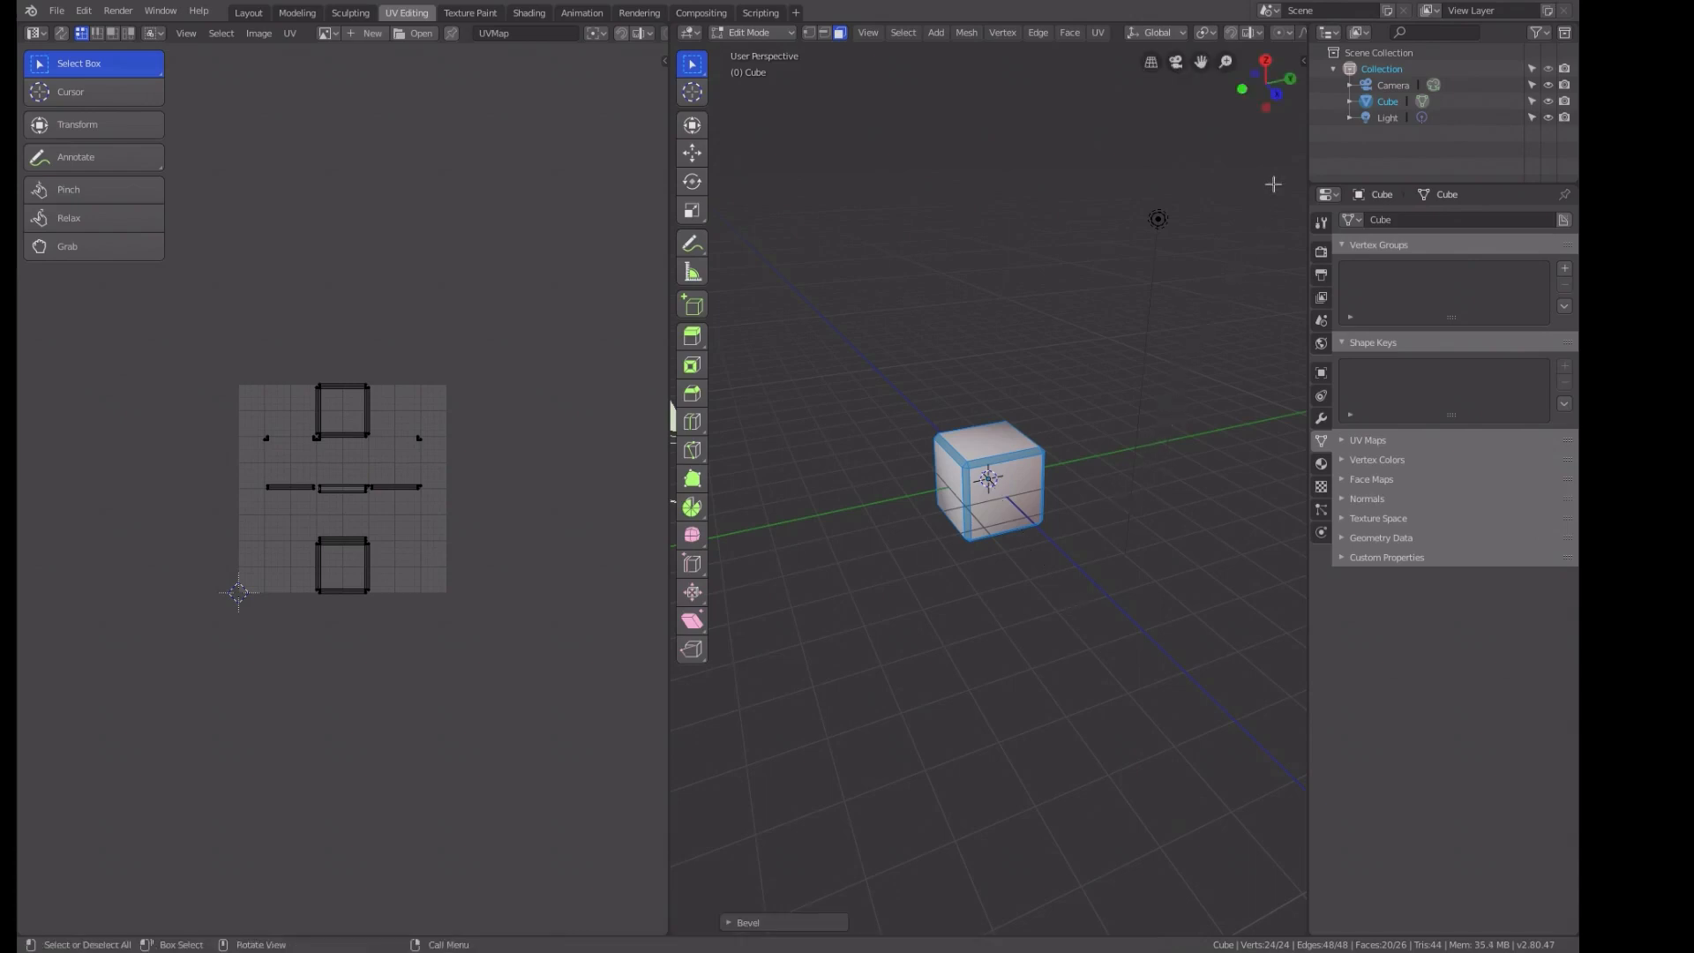
Start the Shortcut VUR add-on in the 3D viewport.
{"action": "key", "text": "n"}
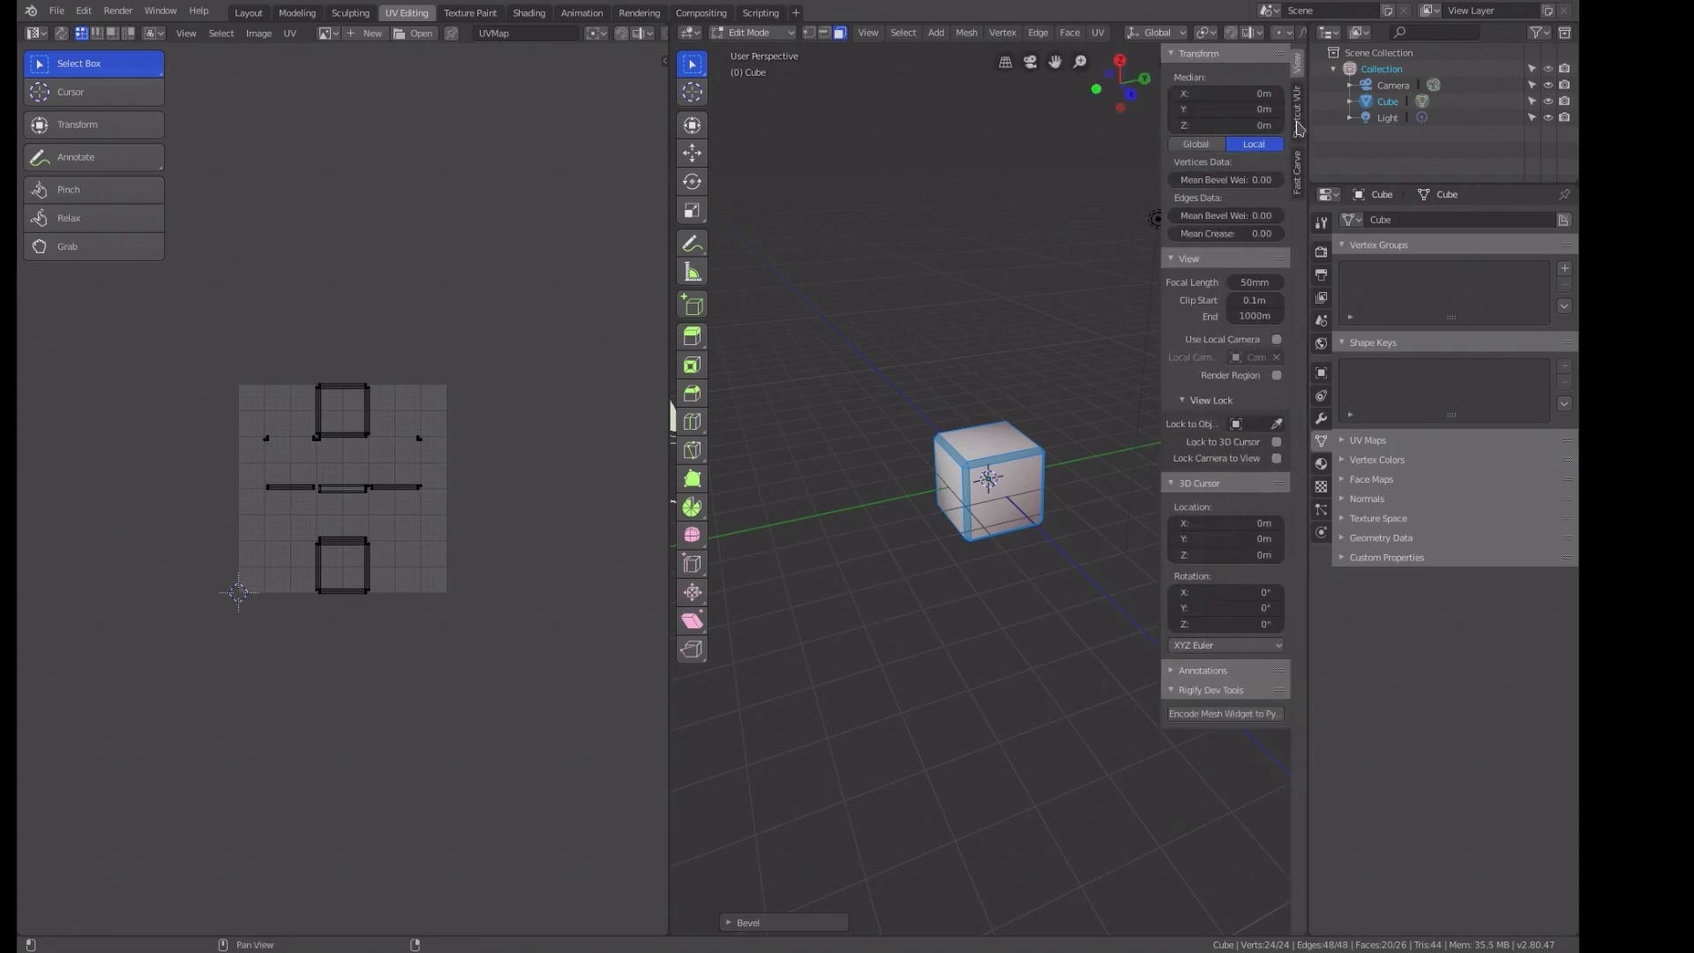
{"action": "left_click", "coordinate": [1298, 128]}
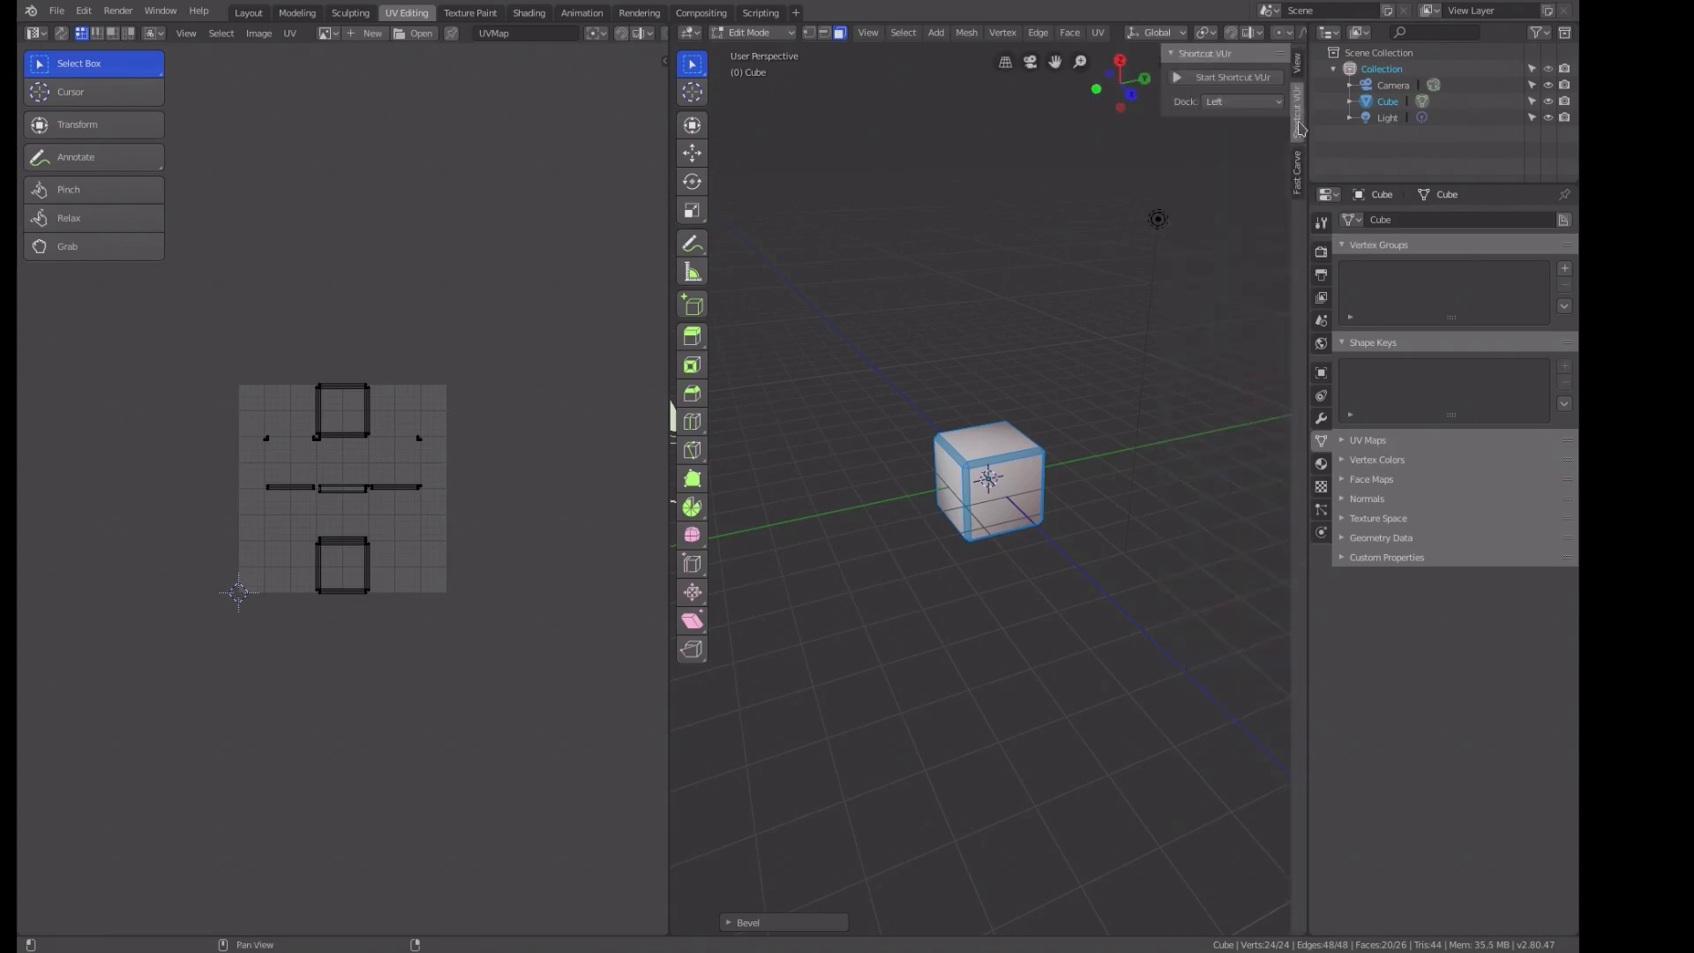
{"action": "left_click", "coordinate": [1178, 79]}
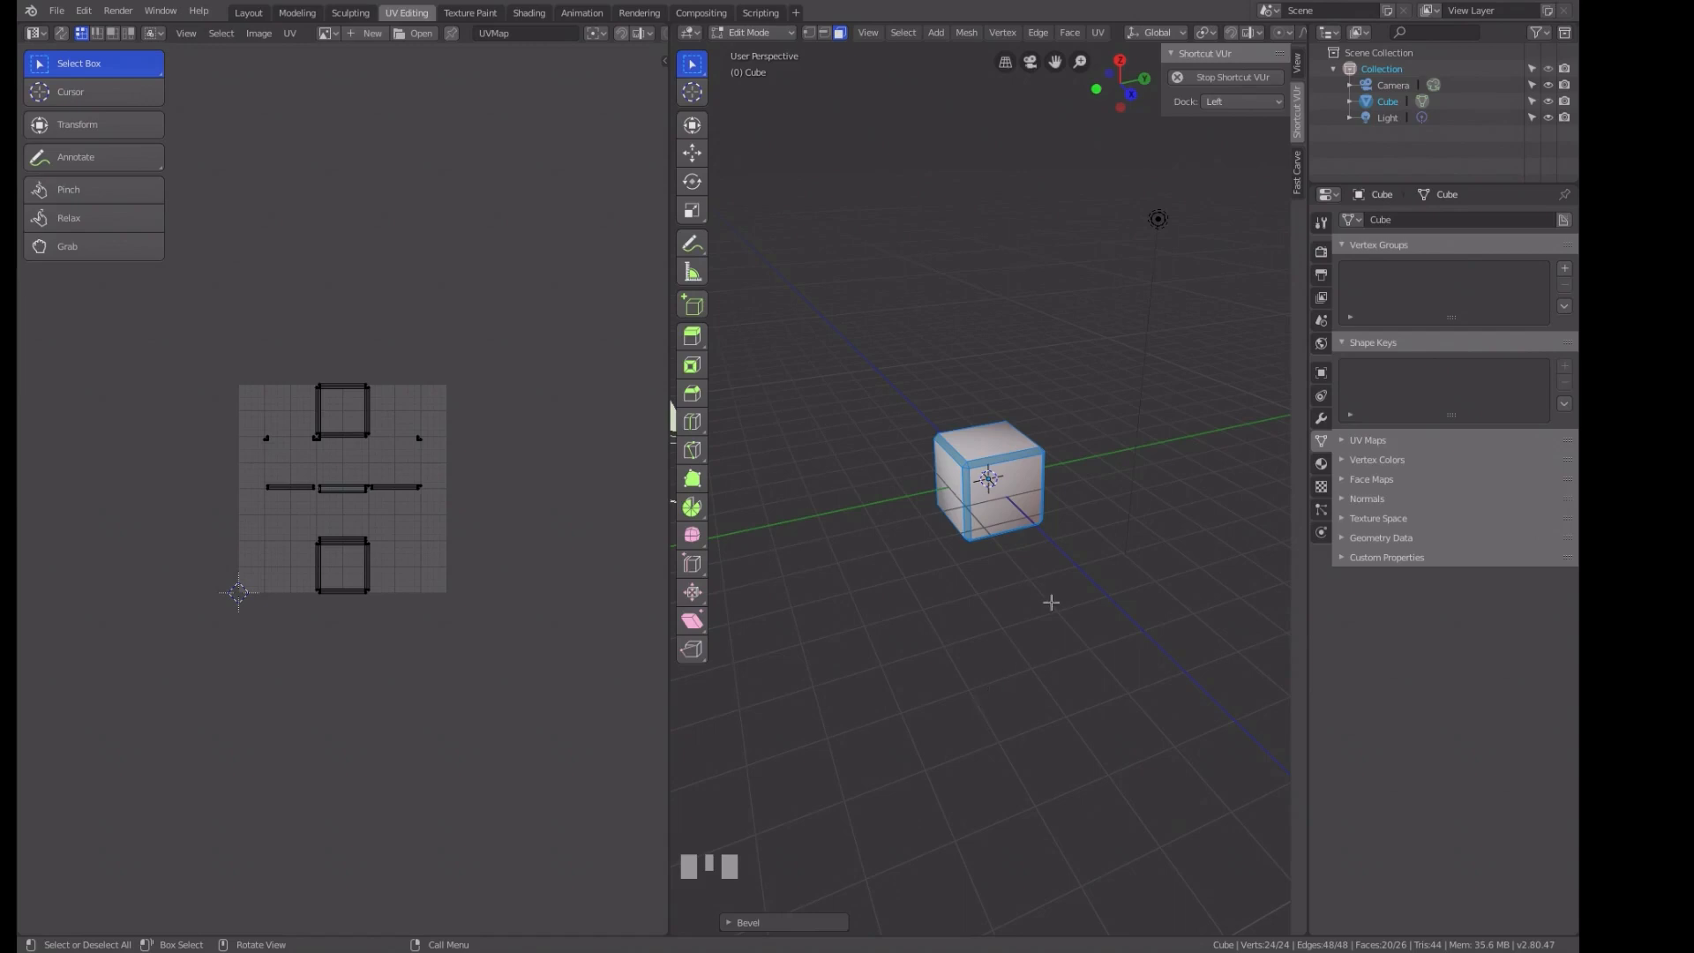
Switch to the Texture Paint workspace with the whole cube mesh selected, and set the render engine to Cycles.
{"action": "key", "text": "a"}
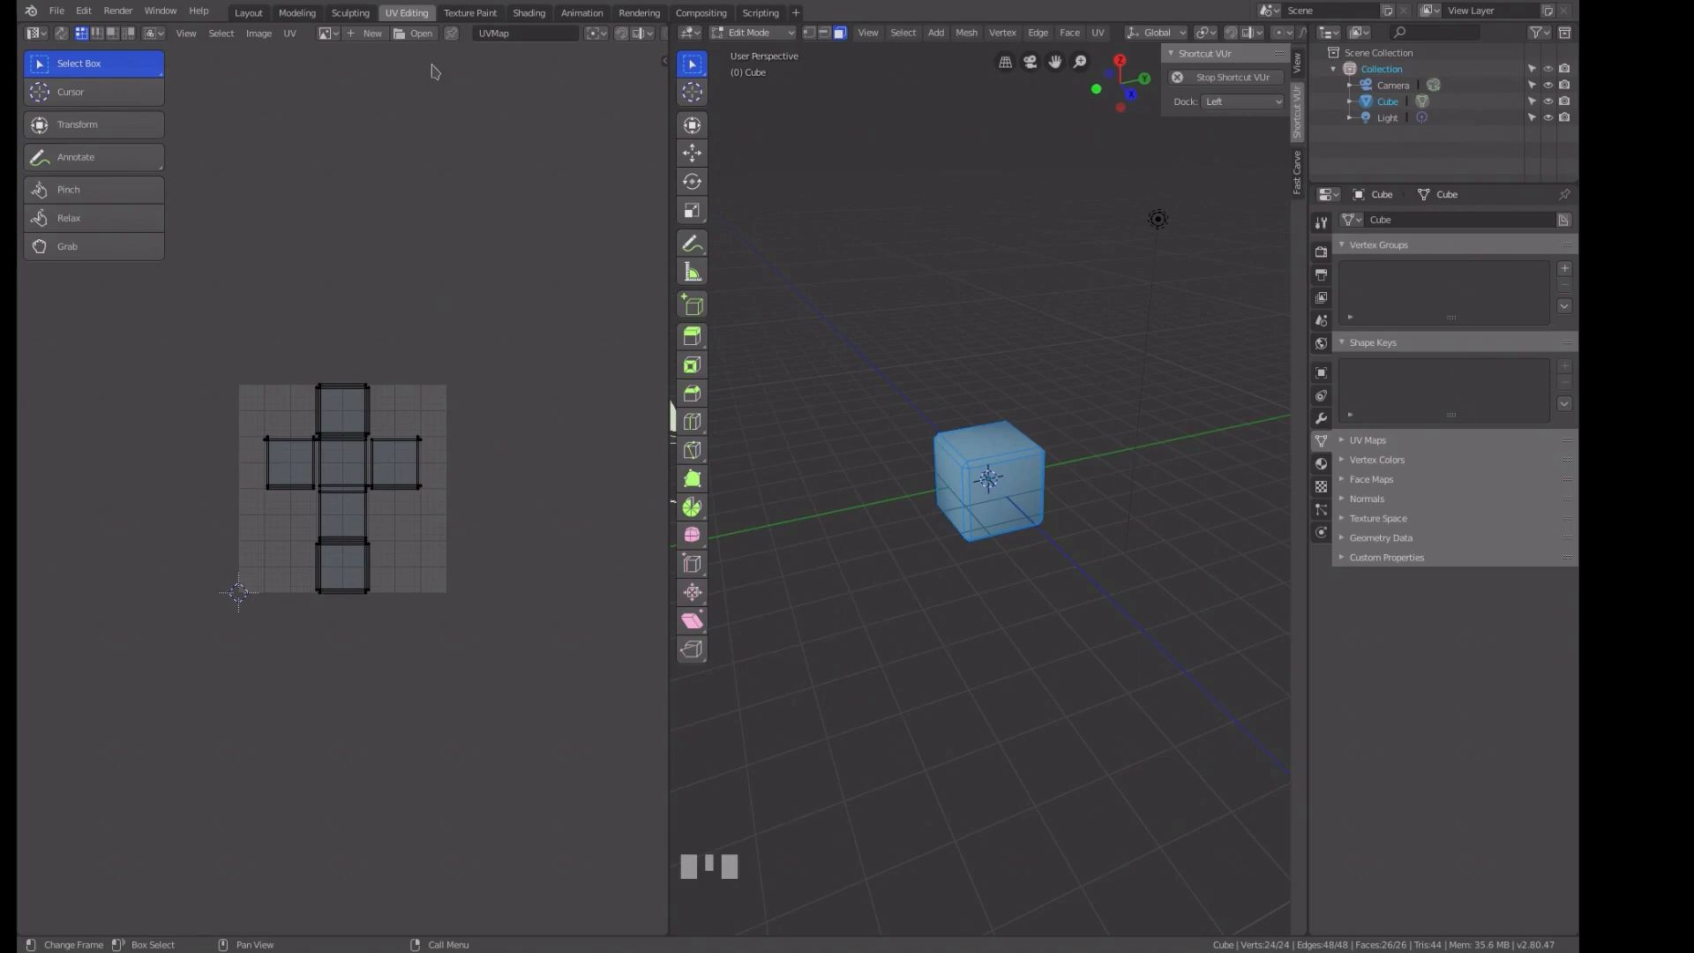
{"action": "left_click", "coordinate": [467, 13]}
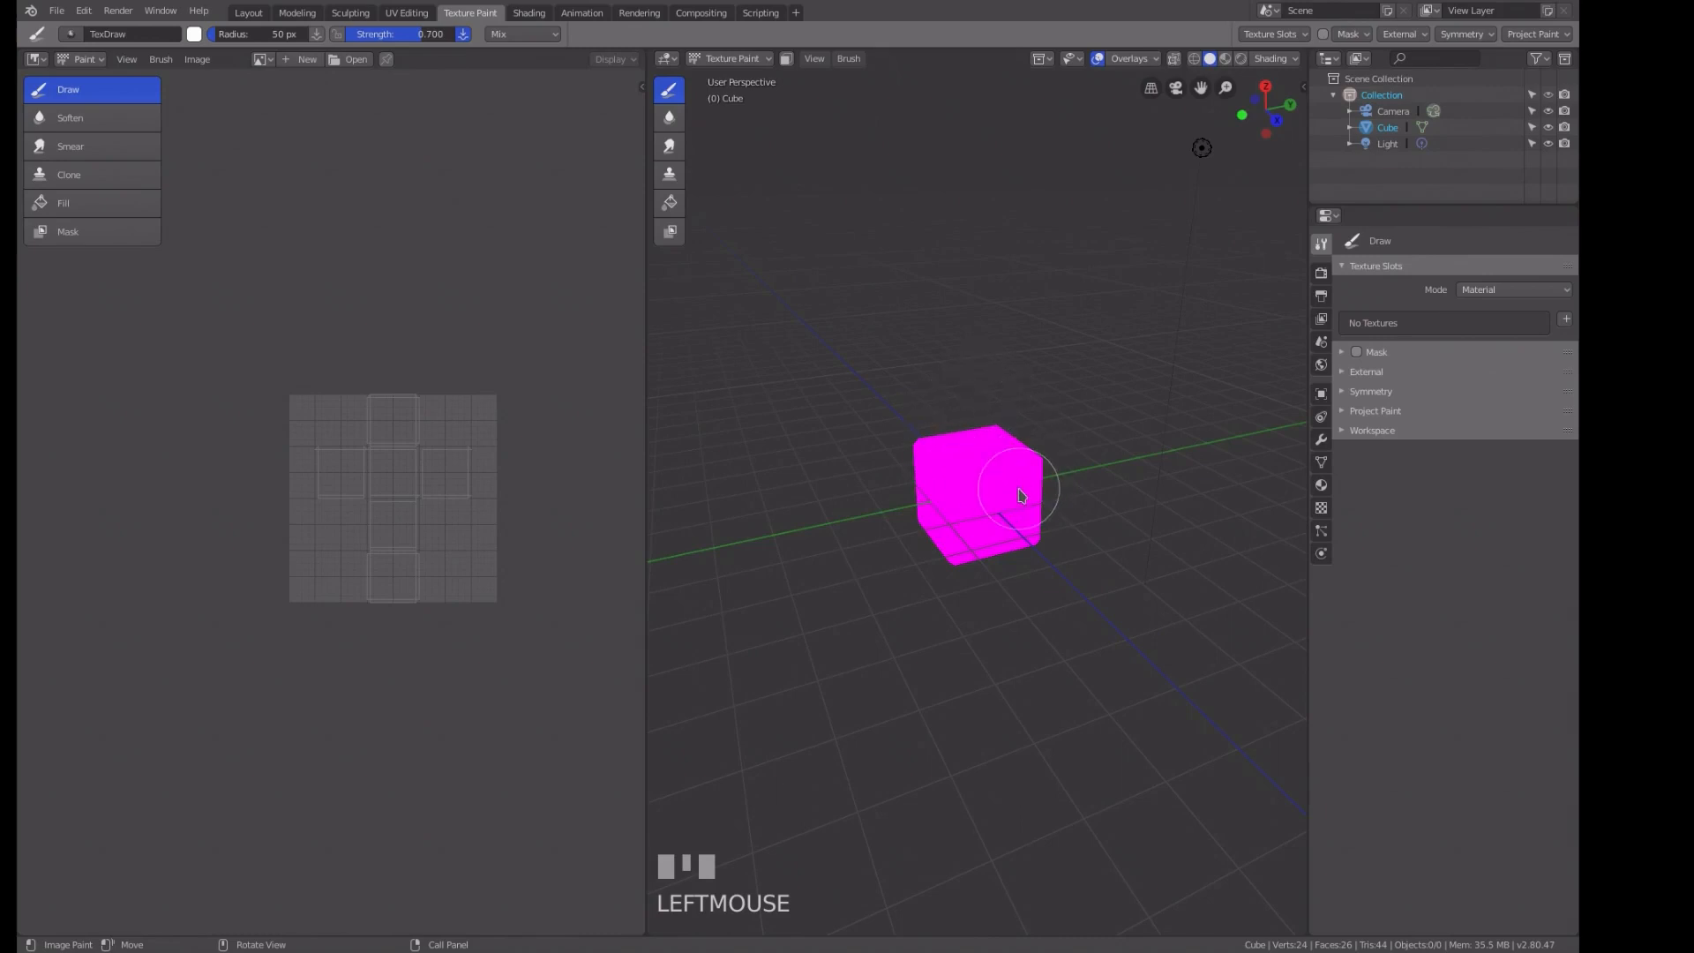
{"action": "left_click", "coordinate": [1320, 272]}
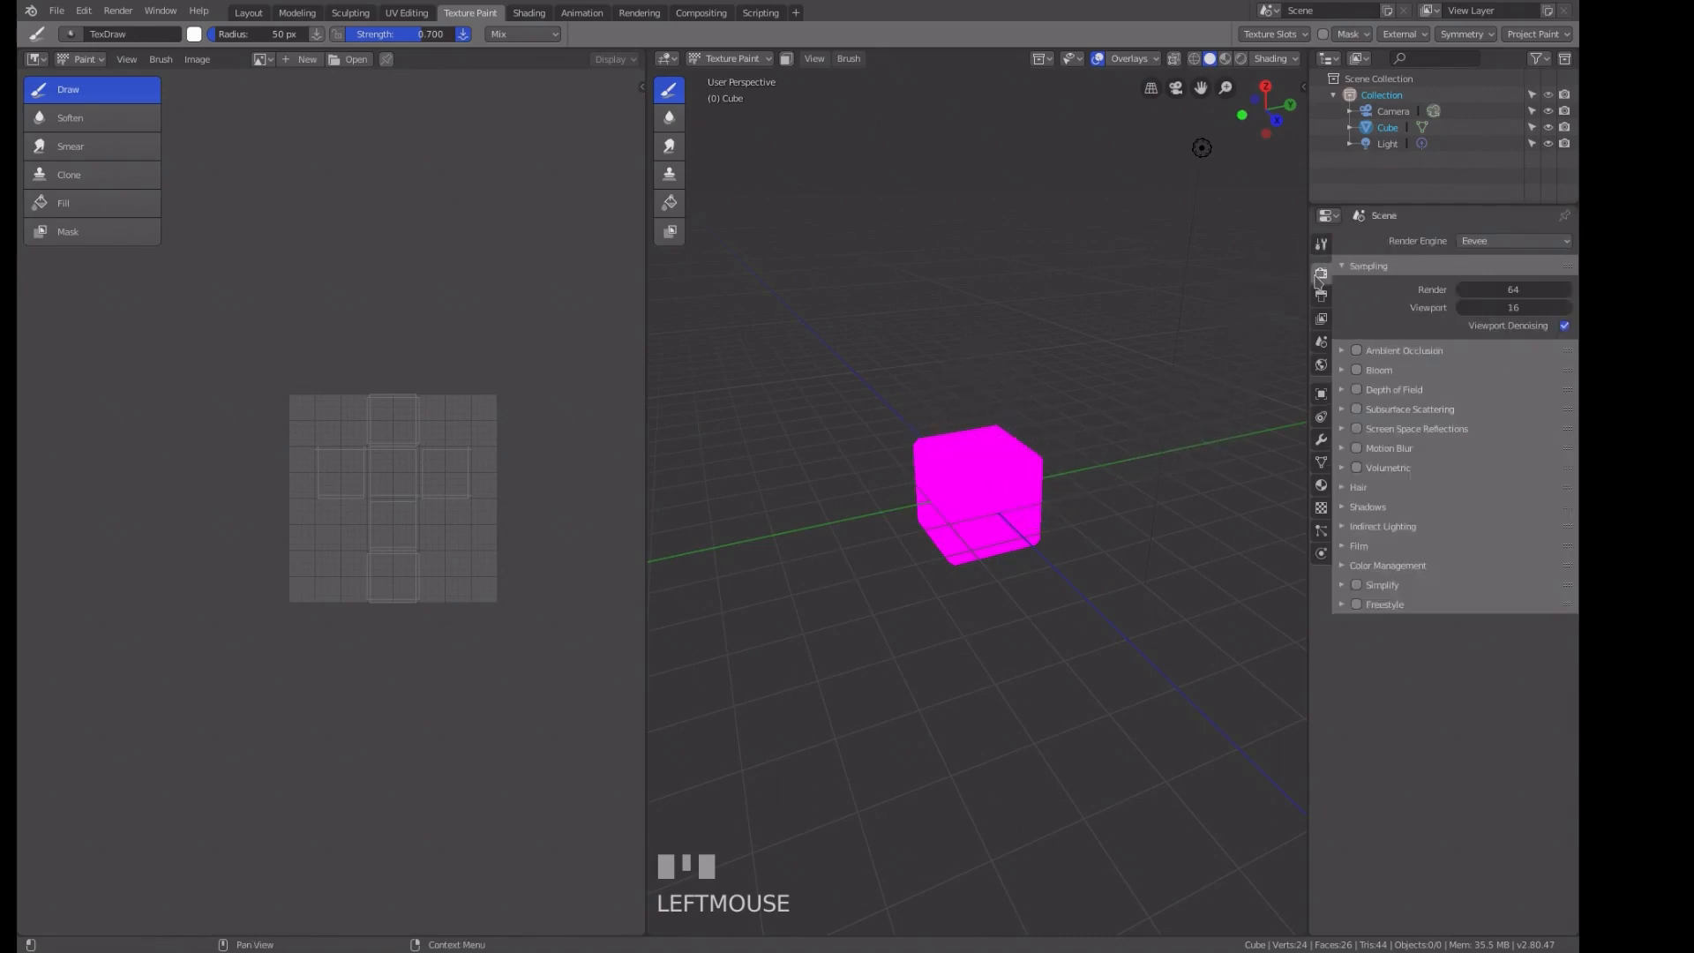
{"action": "left_click", "coordinate": [1519, 242]}
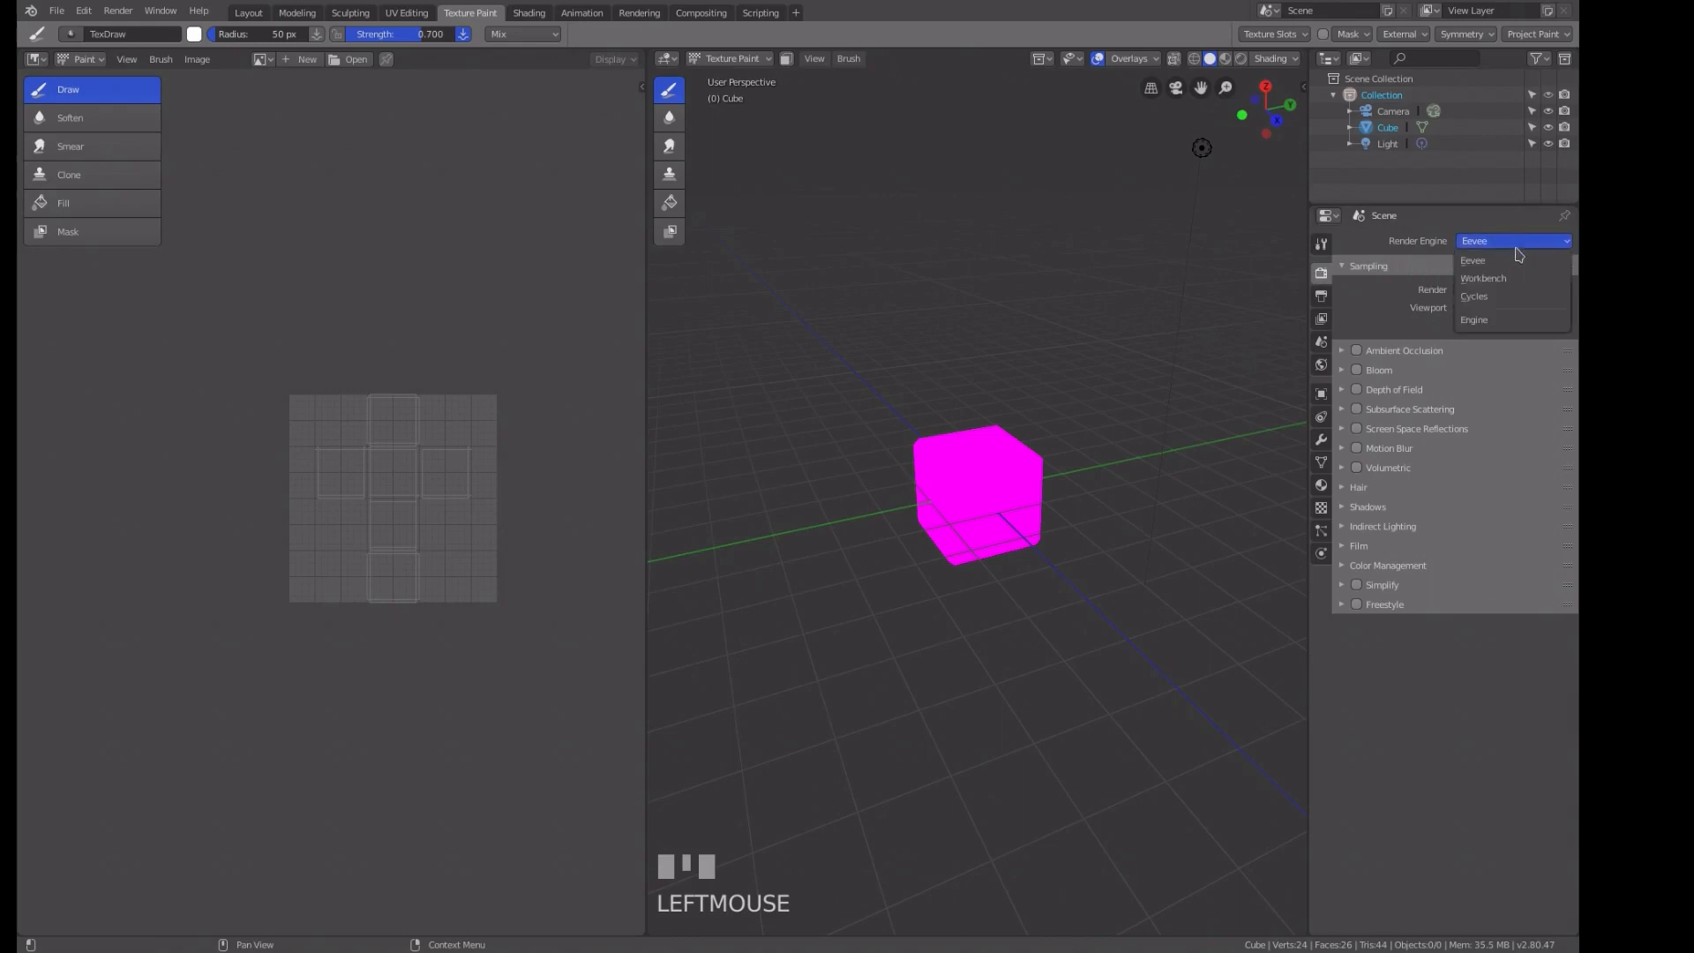
{"action": "left_click", "coordinate": [1502, 298]}
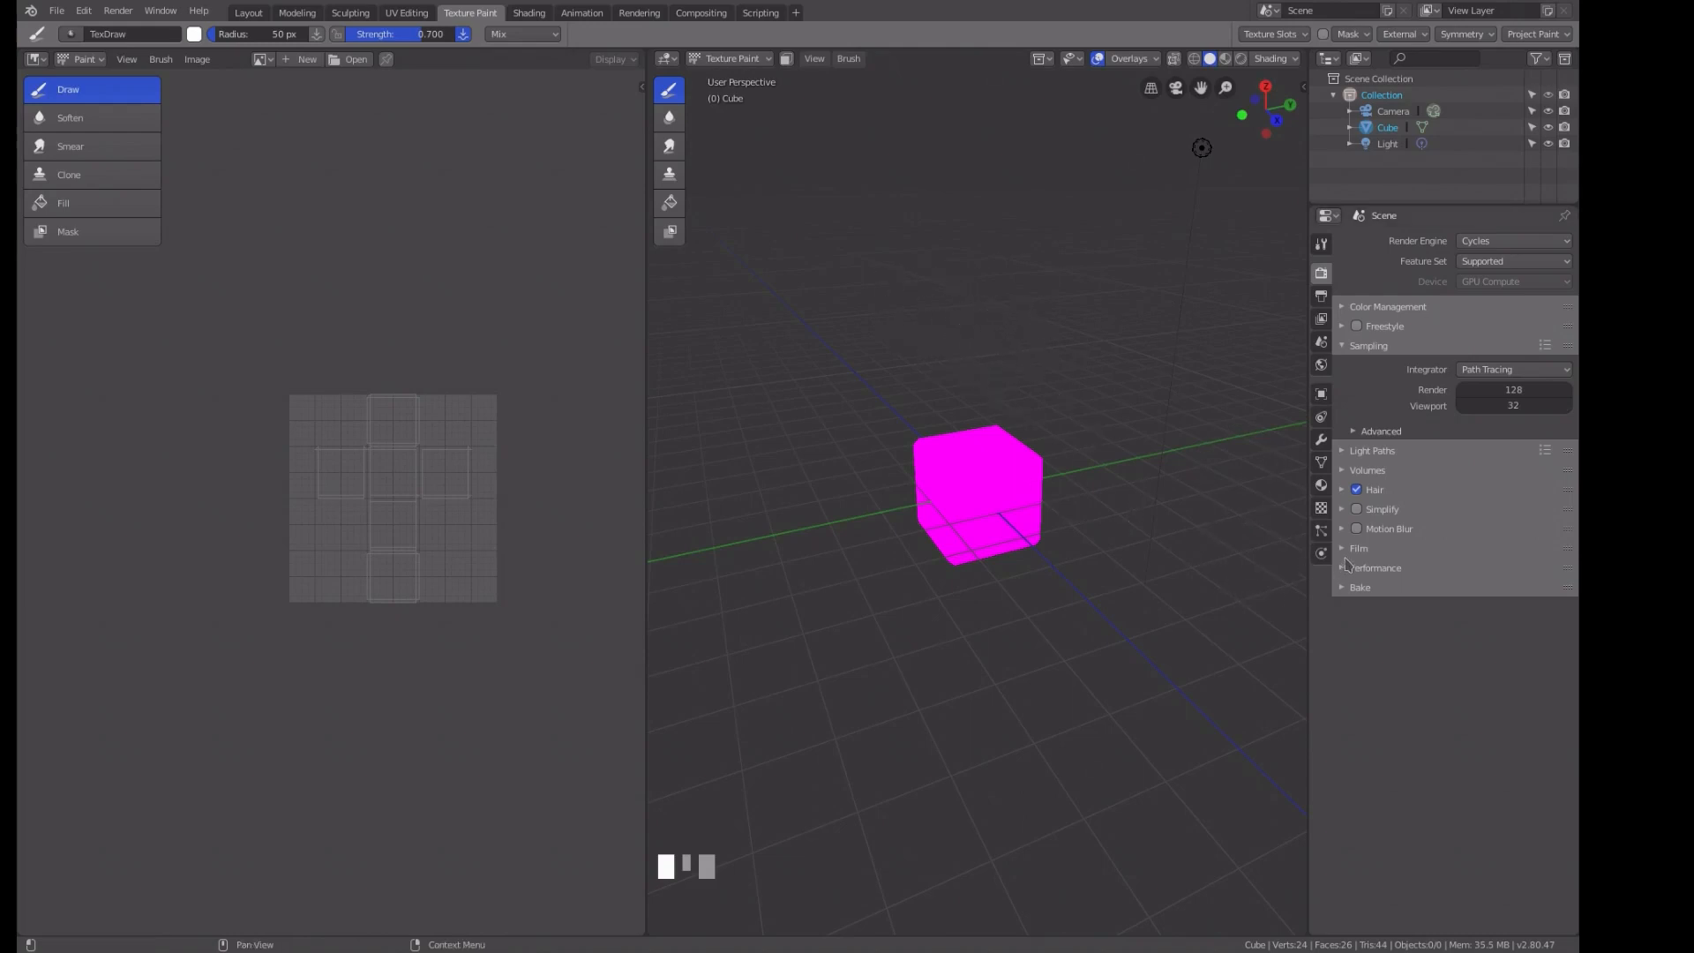
Add a 1024 x 1024 px Material Base Color texture paint slot to the cube, coloured green and without alpha.
{"action": "left_click", "coordinate": [1321, 508]}
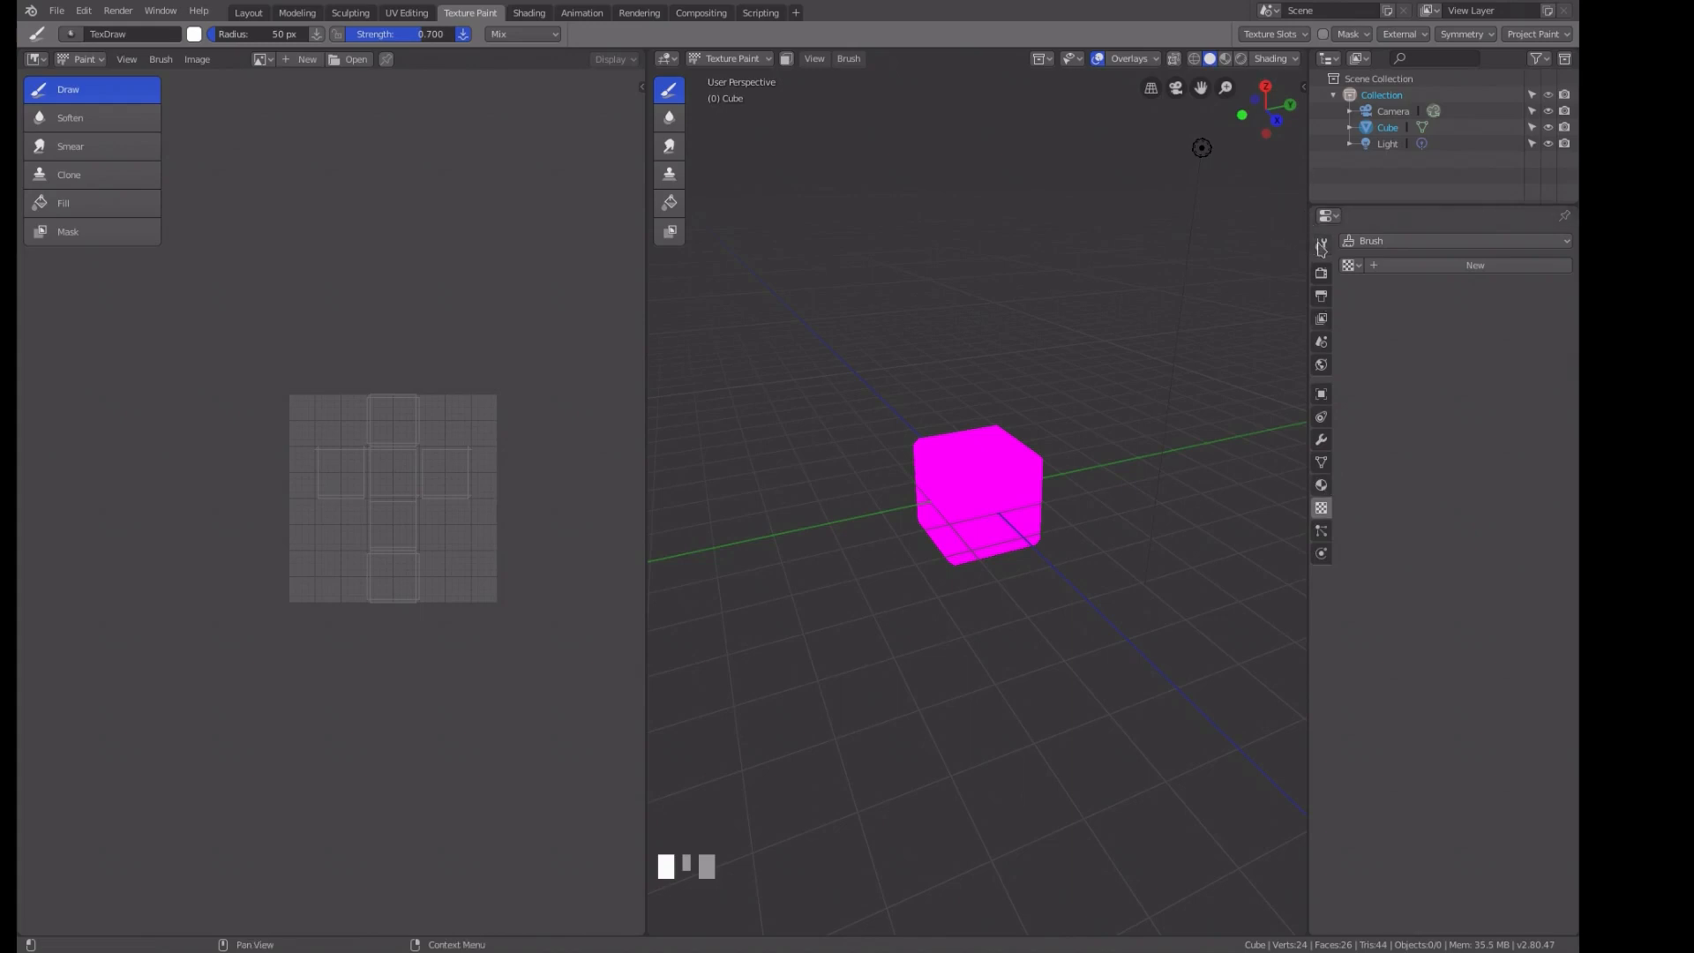
{"action": "left_click", "coordinate": [1321, 245]}
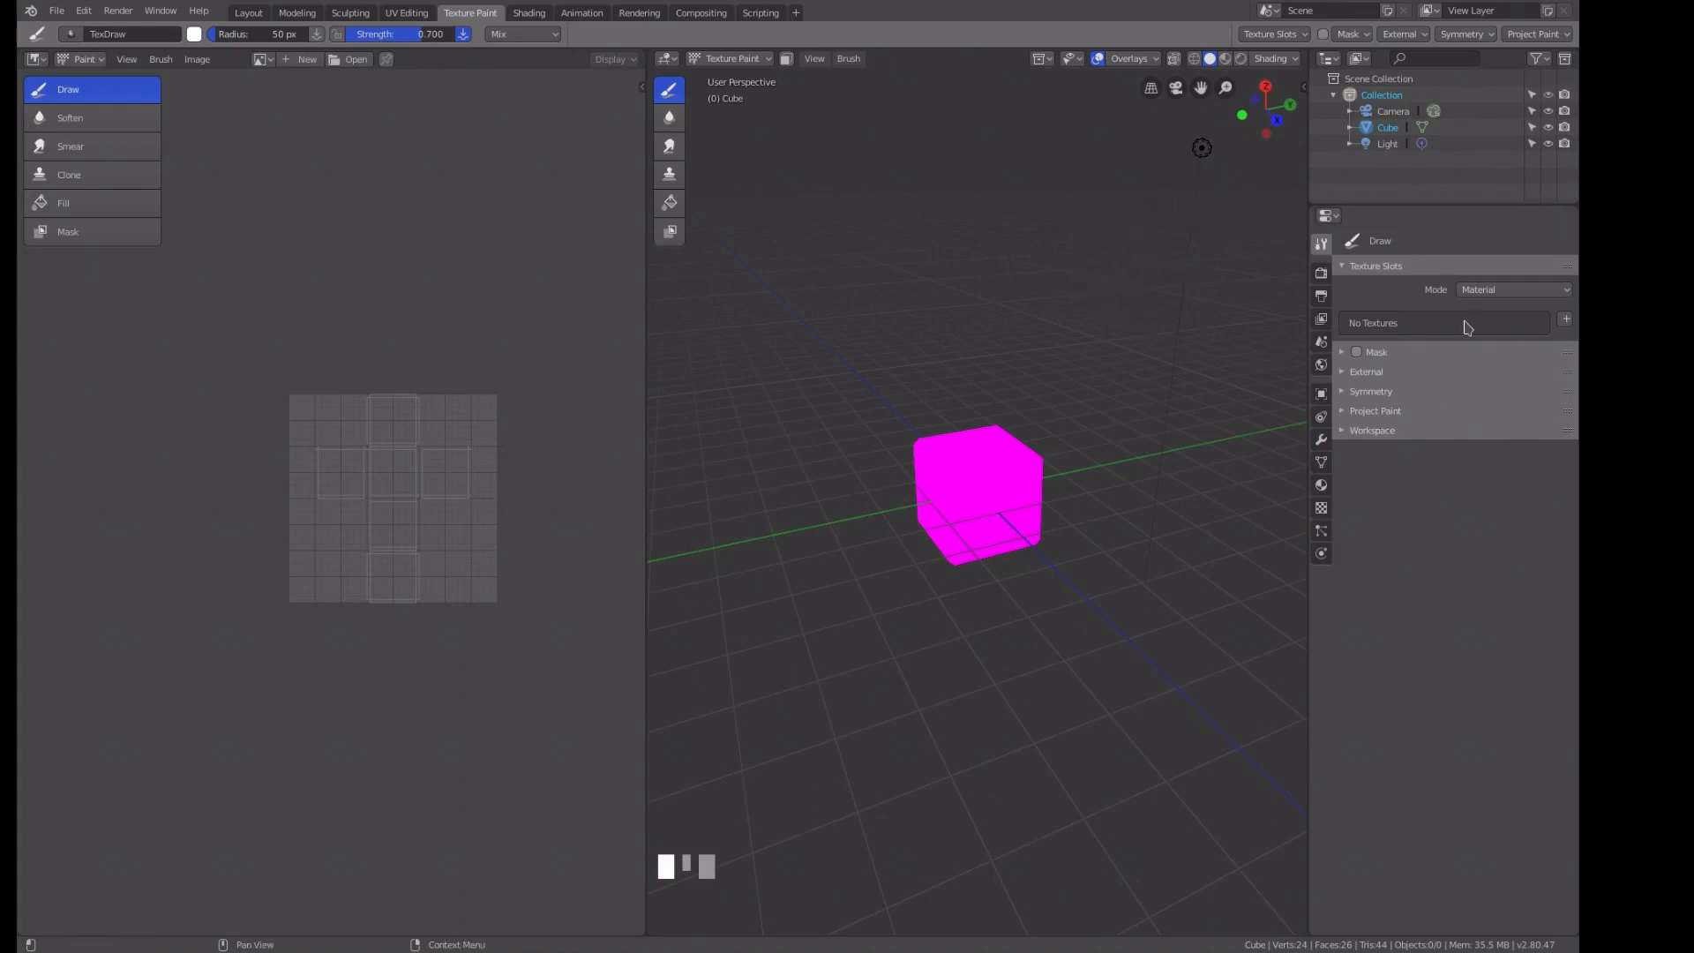
{"action": "left_click", "coordinate": [1566, 324]}
{"action": "left_click", "coordinate": [1497, 344]}
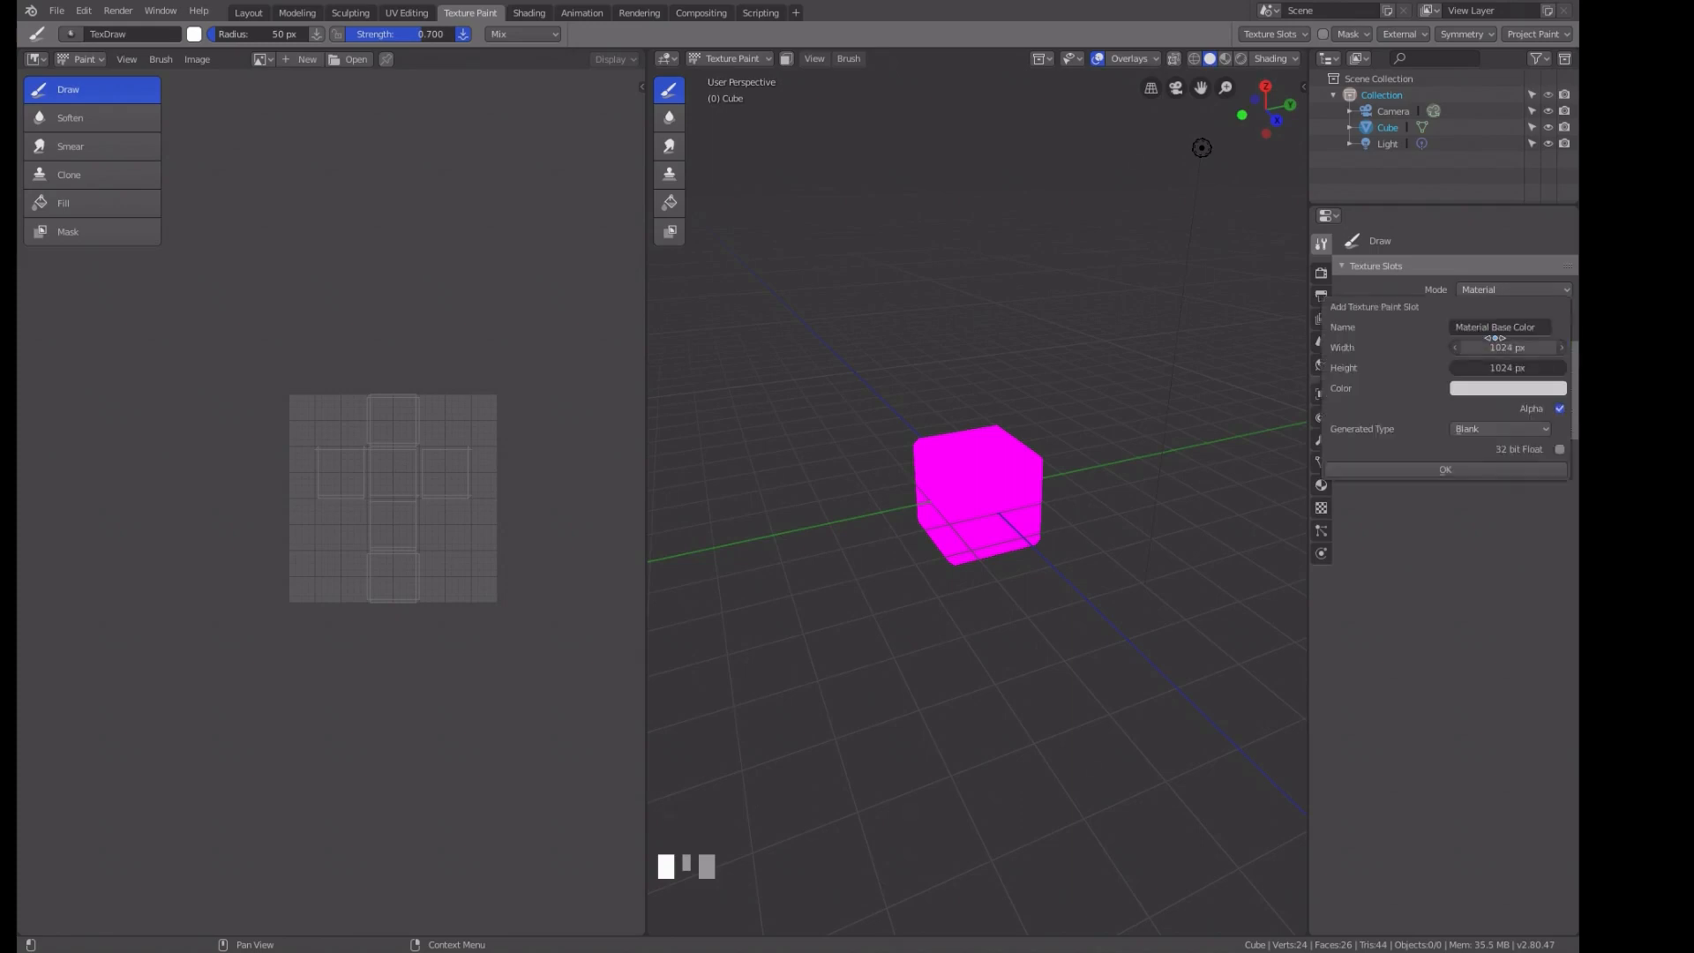
{"action": "left_click", "coordinate": [1560, 410]}
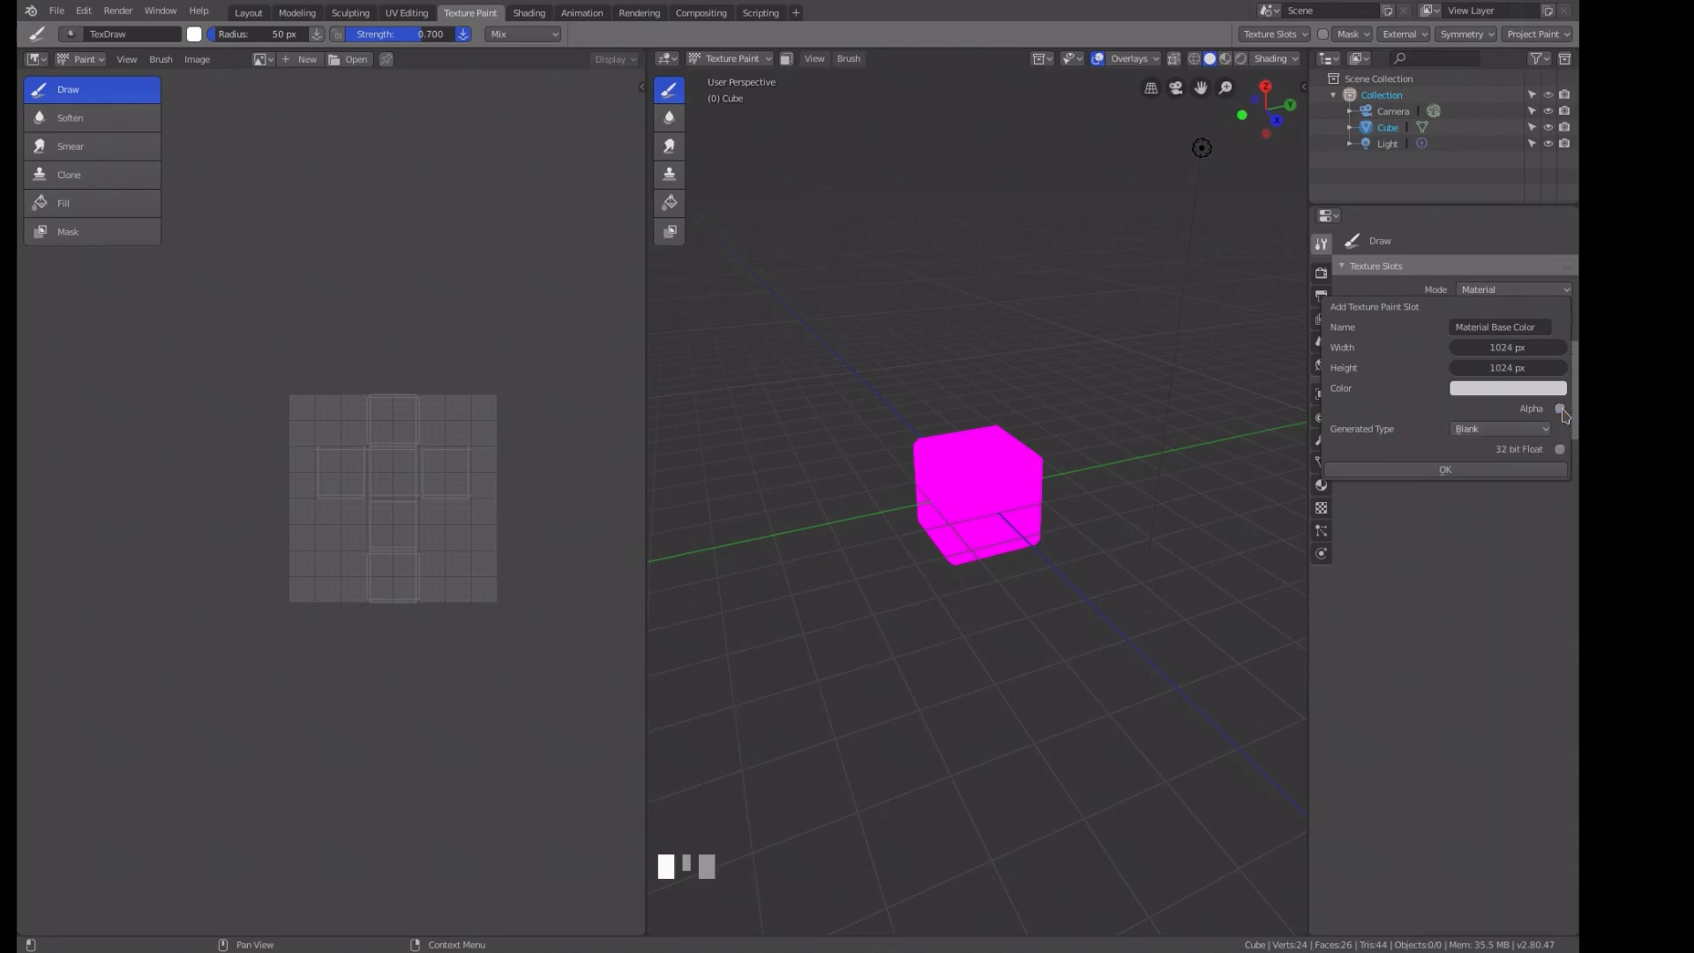
{"action": "left_click", "coordinate": [1507, 389]}
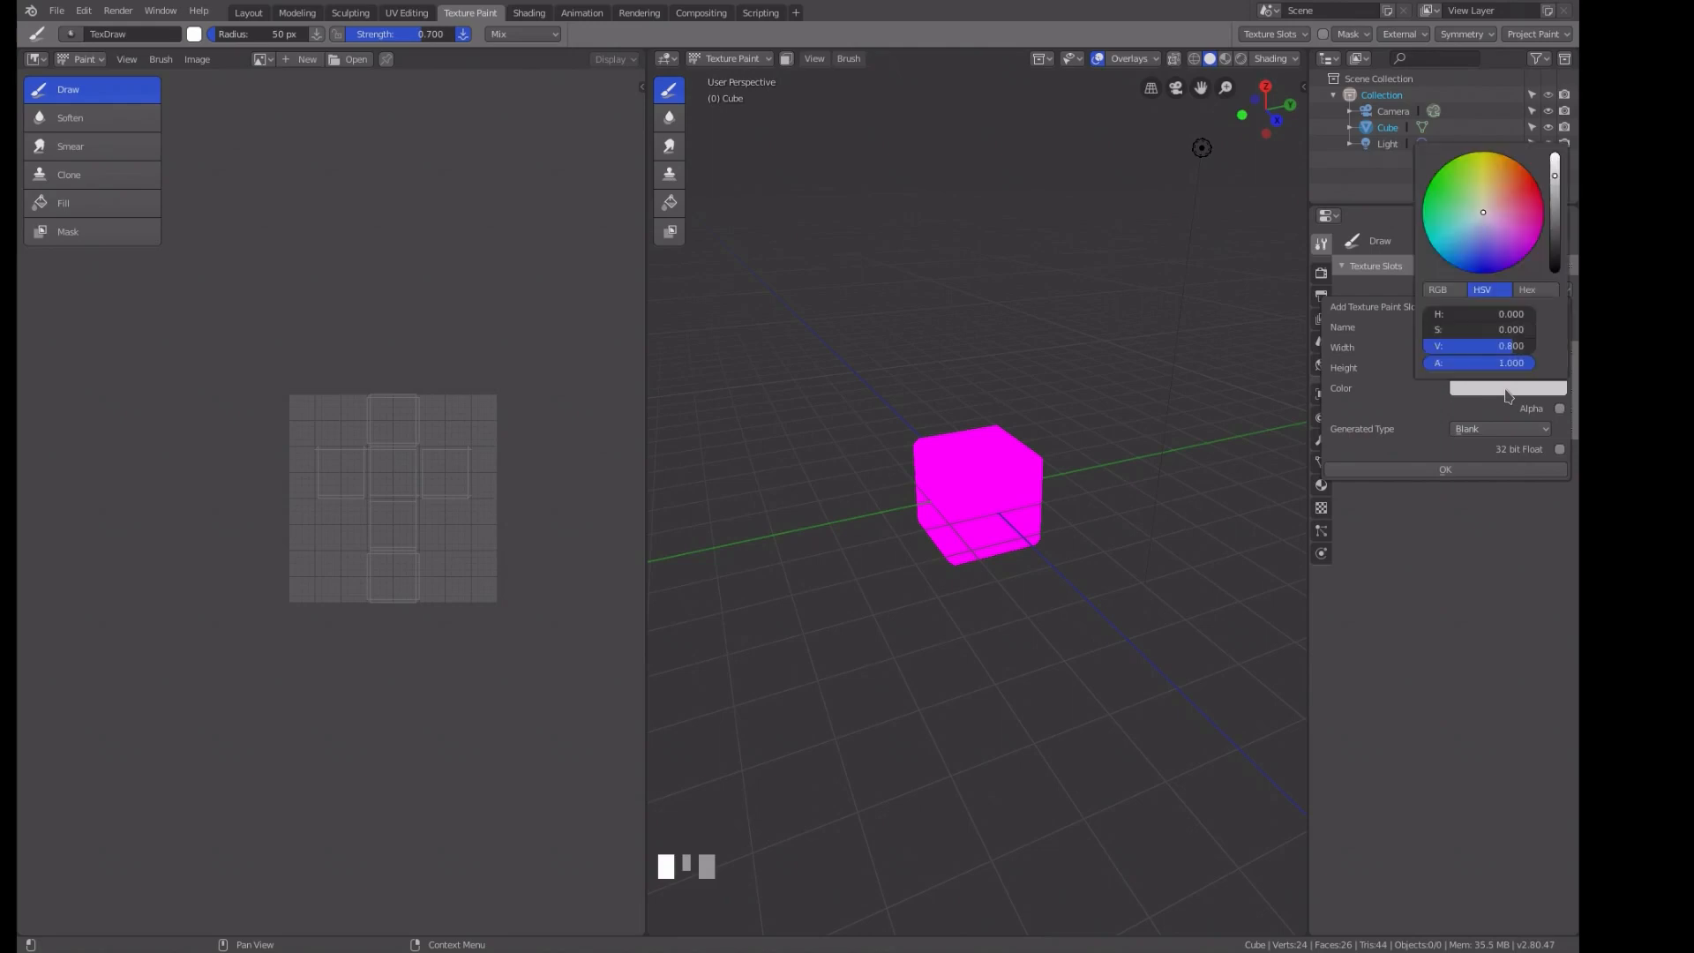
{"action": "left_click", "coordinate": [1441, 189]}
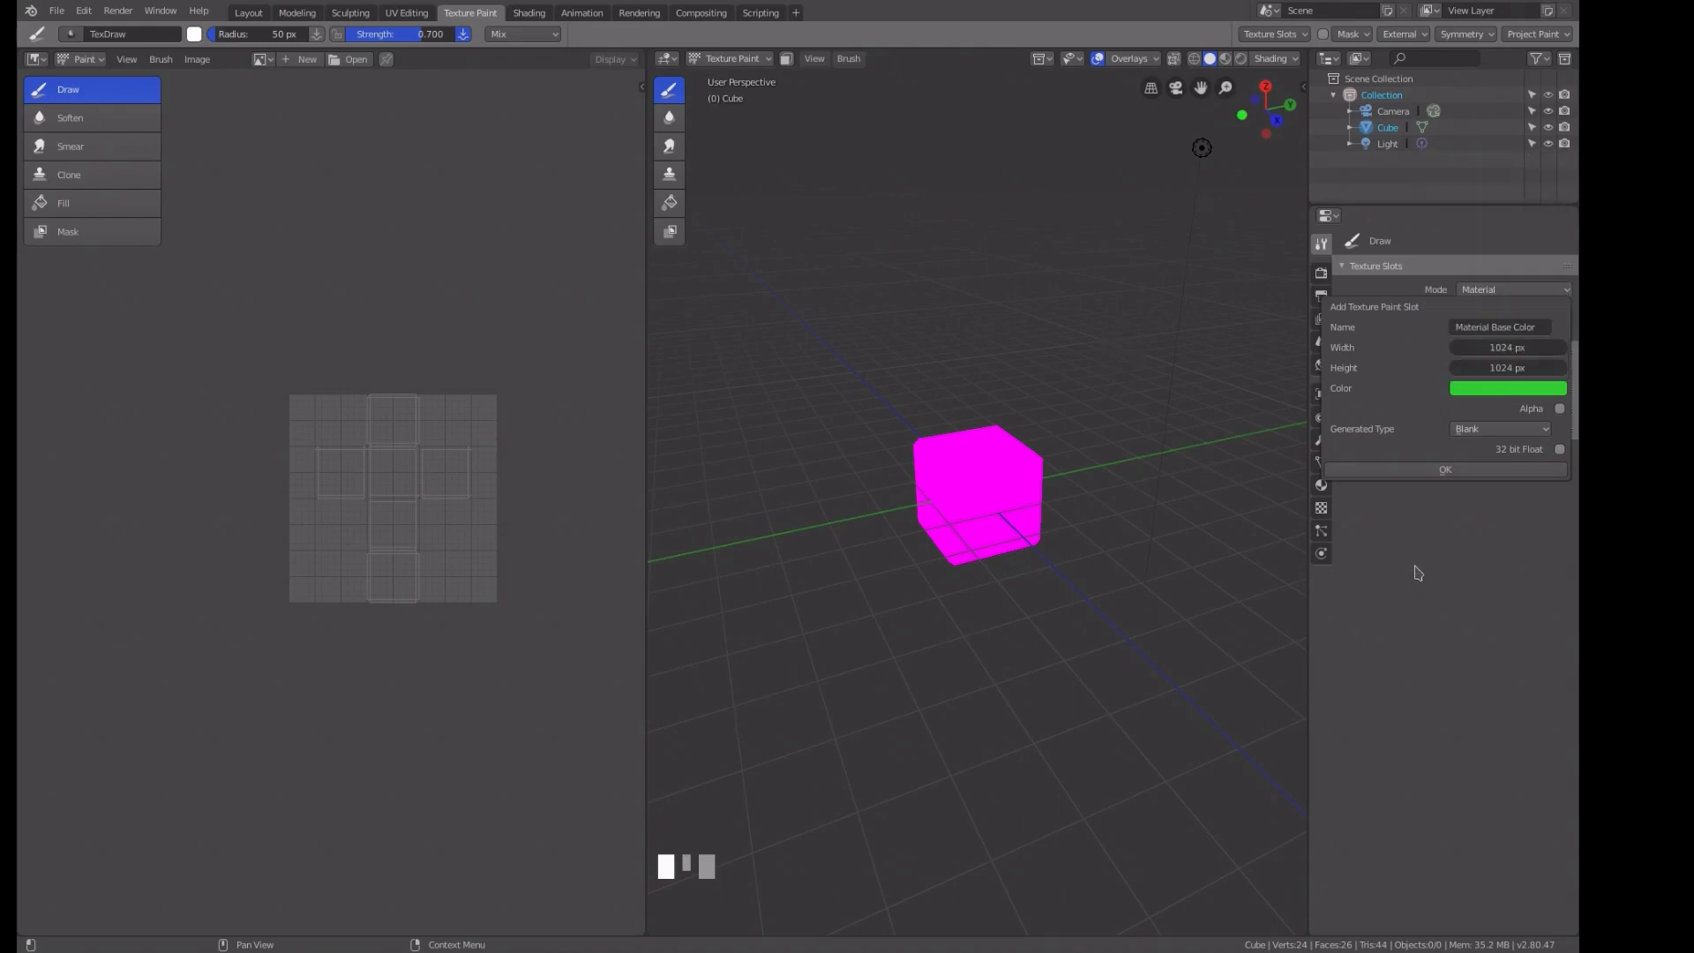
{"action": "left_click", "coordinate": [1446, 470]}
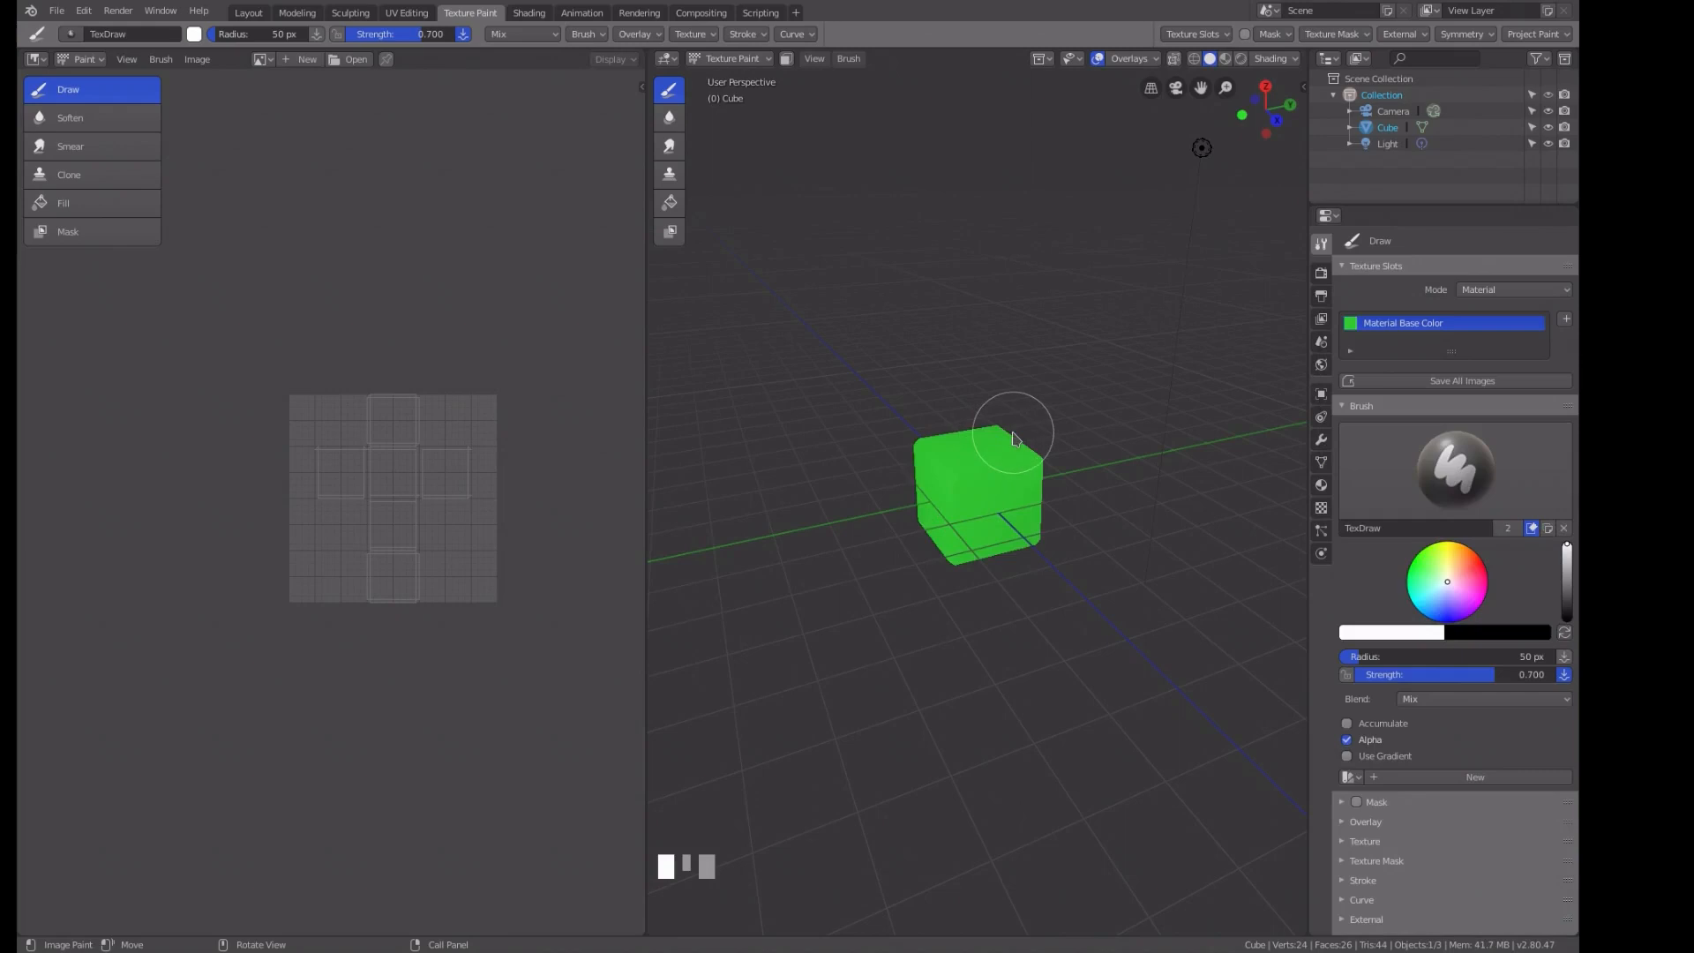
Turn off the viewport overlays to show only the green cube.
{"action": "middle_click_drag", "start_coordinate": [1039, 444], "coordinate": [1077, 465]}
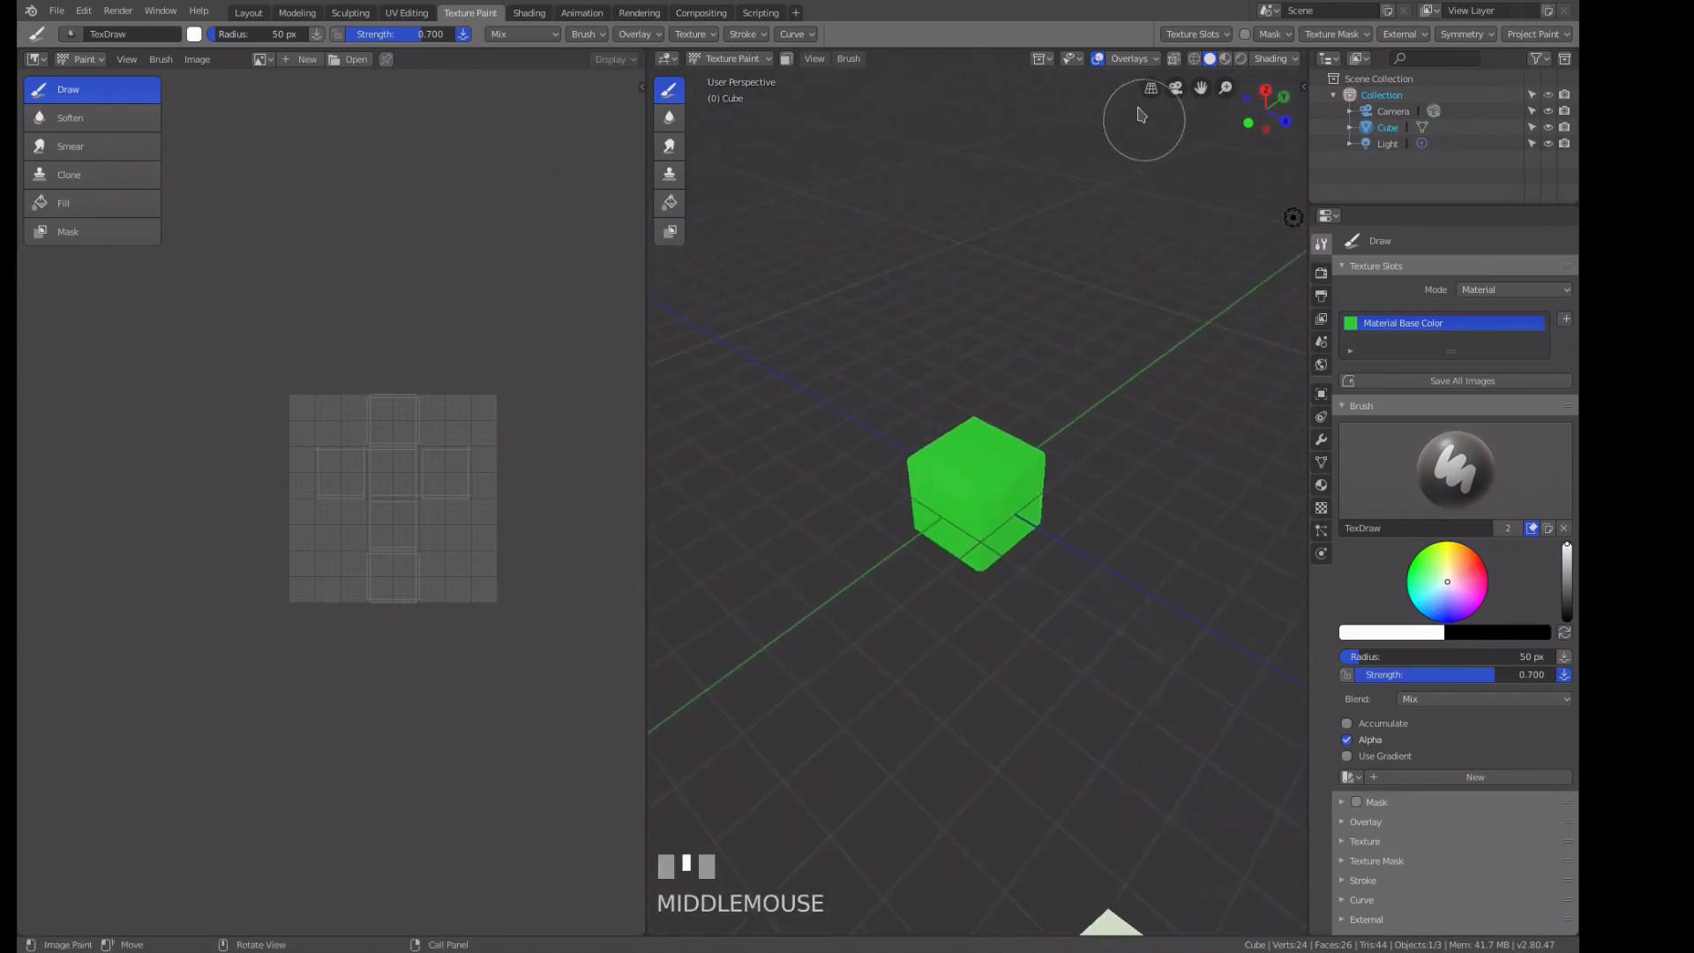
{"action": "left_click", "coordinate": [1099, 59]}
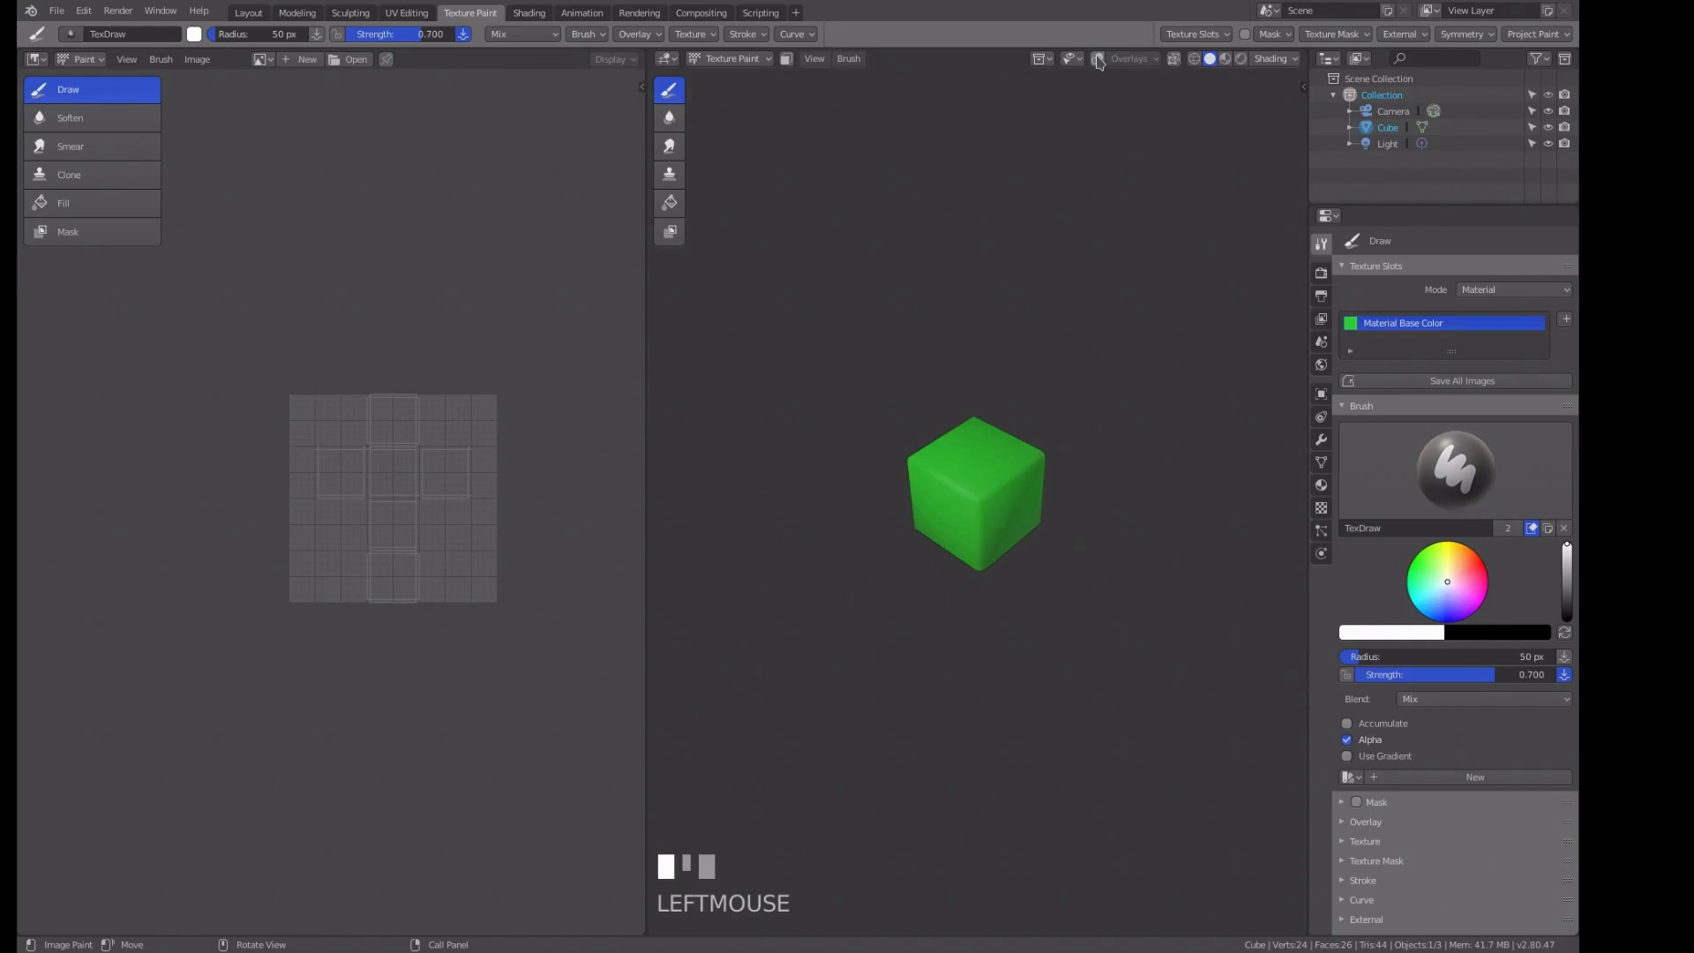
{"action": "scroll", "coordinate": [1014, 398], "scroll_direction": "up", "scroll_amount": 3}
{"action": "mouse_move", "coordinate": [1021, 379]}
{"action": "middle_mouse_down"}
{"action": "mouse_move", "coordinate": [1032, 468]}
{"action": "mouse_move", "coordinate": [1076, 463]}
{"action": "mouse_move", "coordinate": [1089, 374]}
{"action": "mouse_move", "coordinate": [1014, 374]}
{"action": "mouse_move", "coordinate": [994, 450]}
{"action": "mouse_move", "coordinate": [1020, 426]}
{"action": "mouse_move", "coordinate": [964, 458]}
{"action": "mouse_move", "coordinate": [979, 456]}
{"action": "middle_mouse_up"}
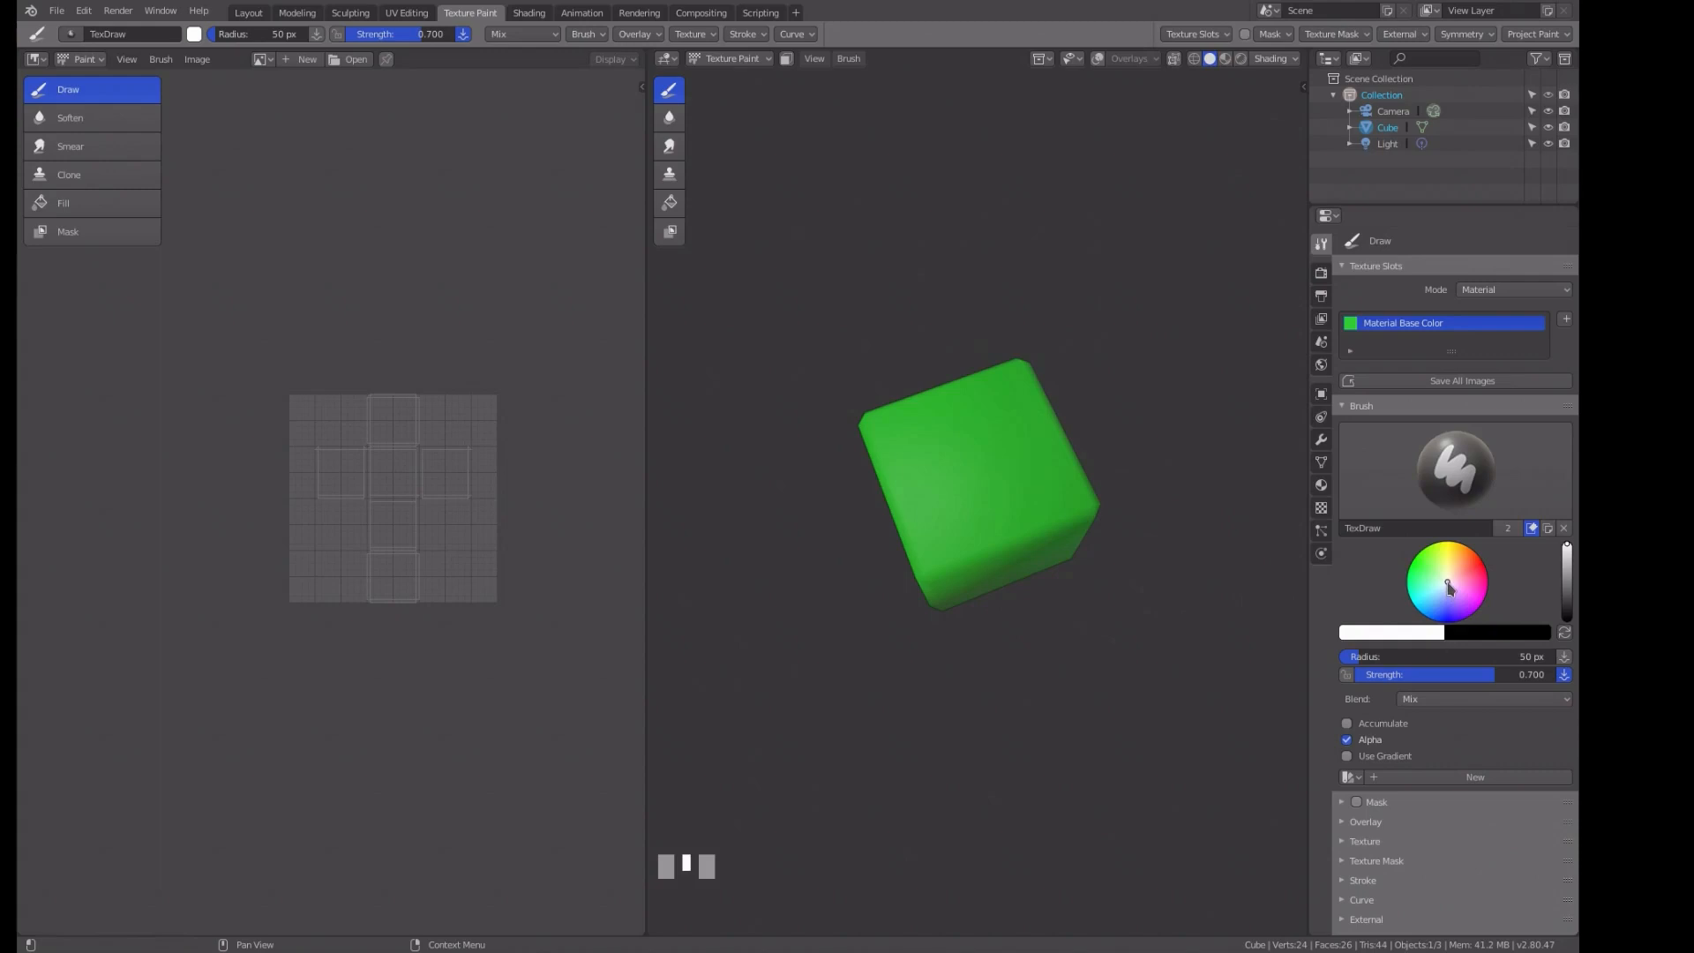
Set the TexDraw brush colour to blue-violet and disable the brush's Alpha option.
{"action": "left_click_drag", "start_coordinate": [1454, 592], "coordinate": [1461, 616]}
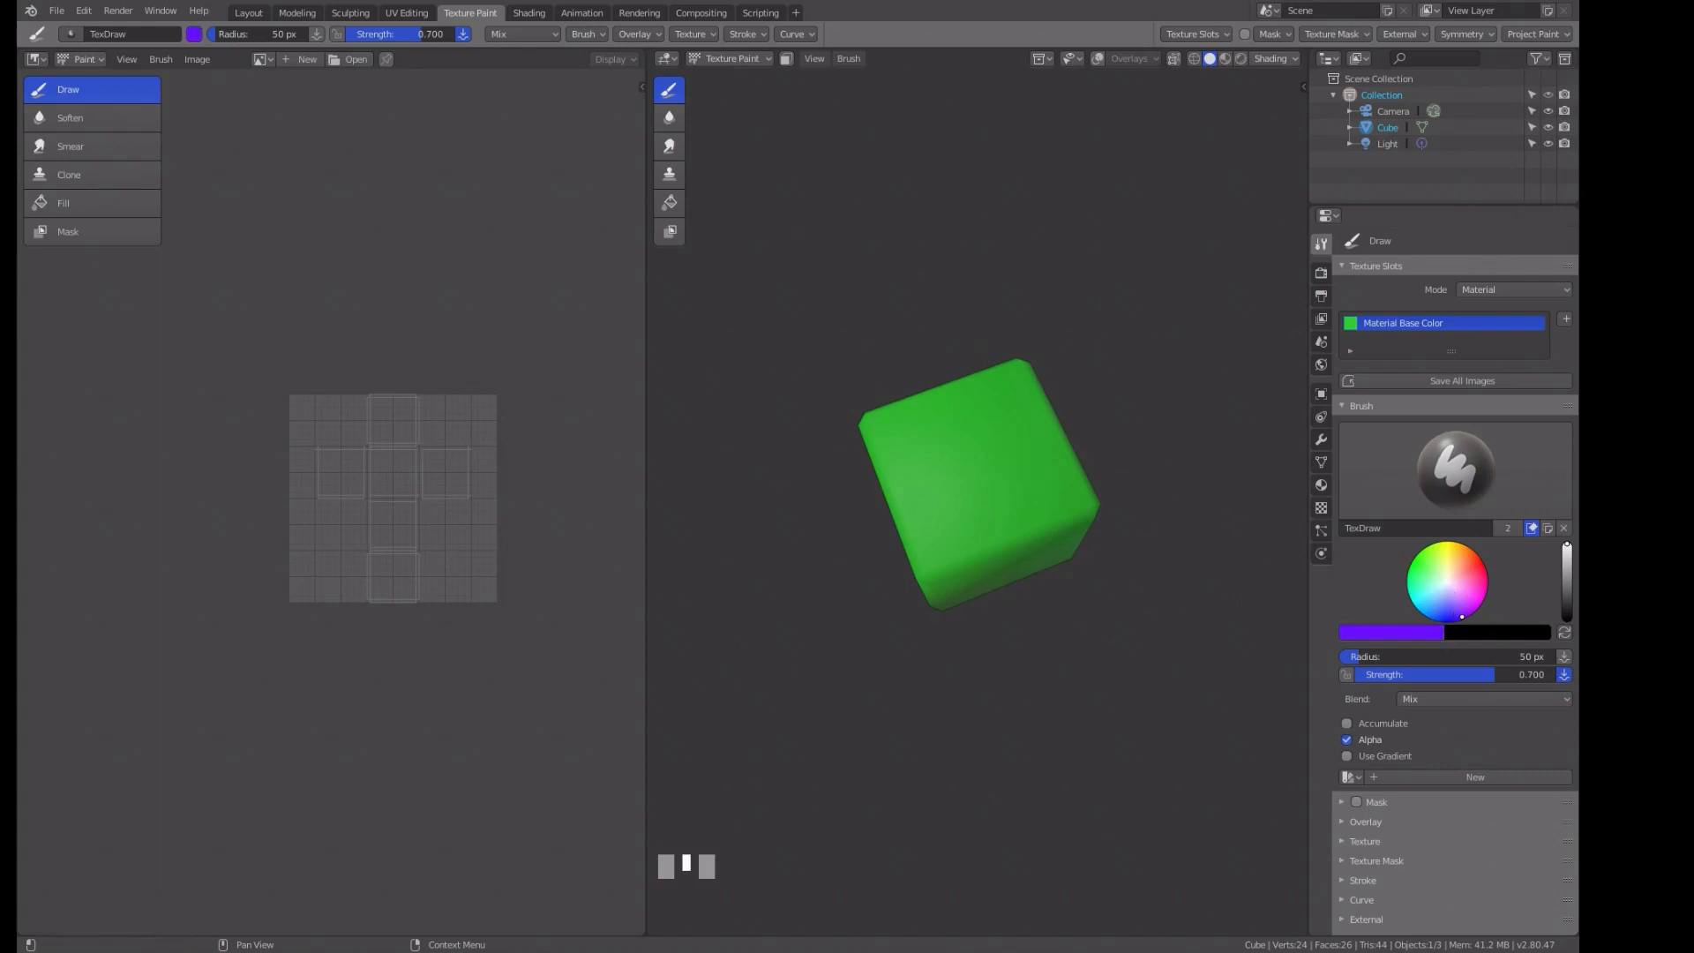
{"action": "scroll", "coordinate": [1446, 732], "scroll_direction": "down", "scroll_amount": 2}
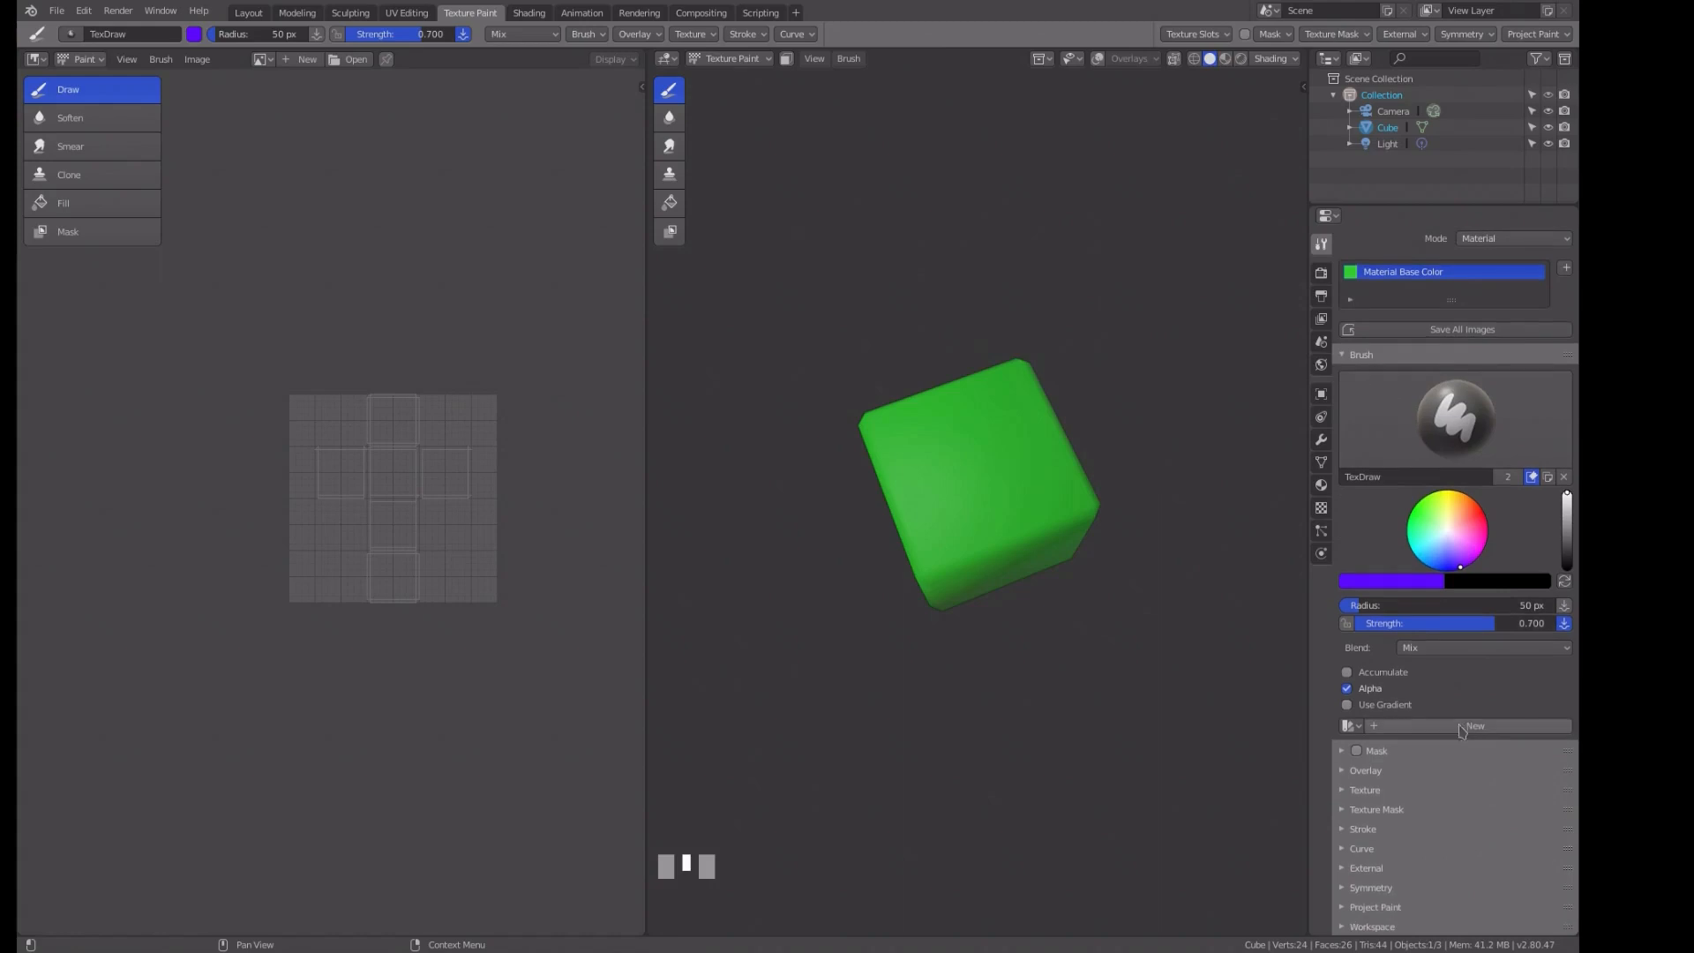
{"action": "left_click", "coordinate": [1346, 689]}
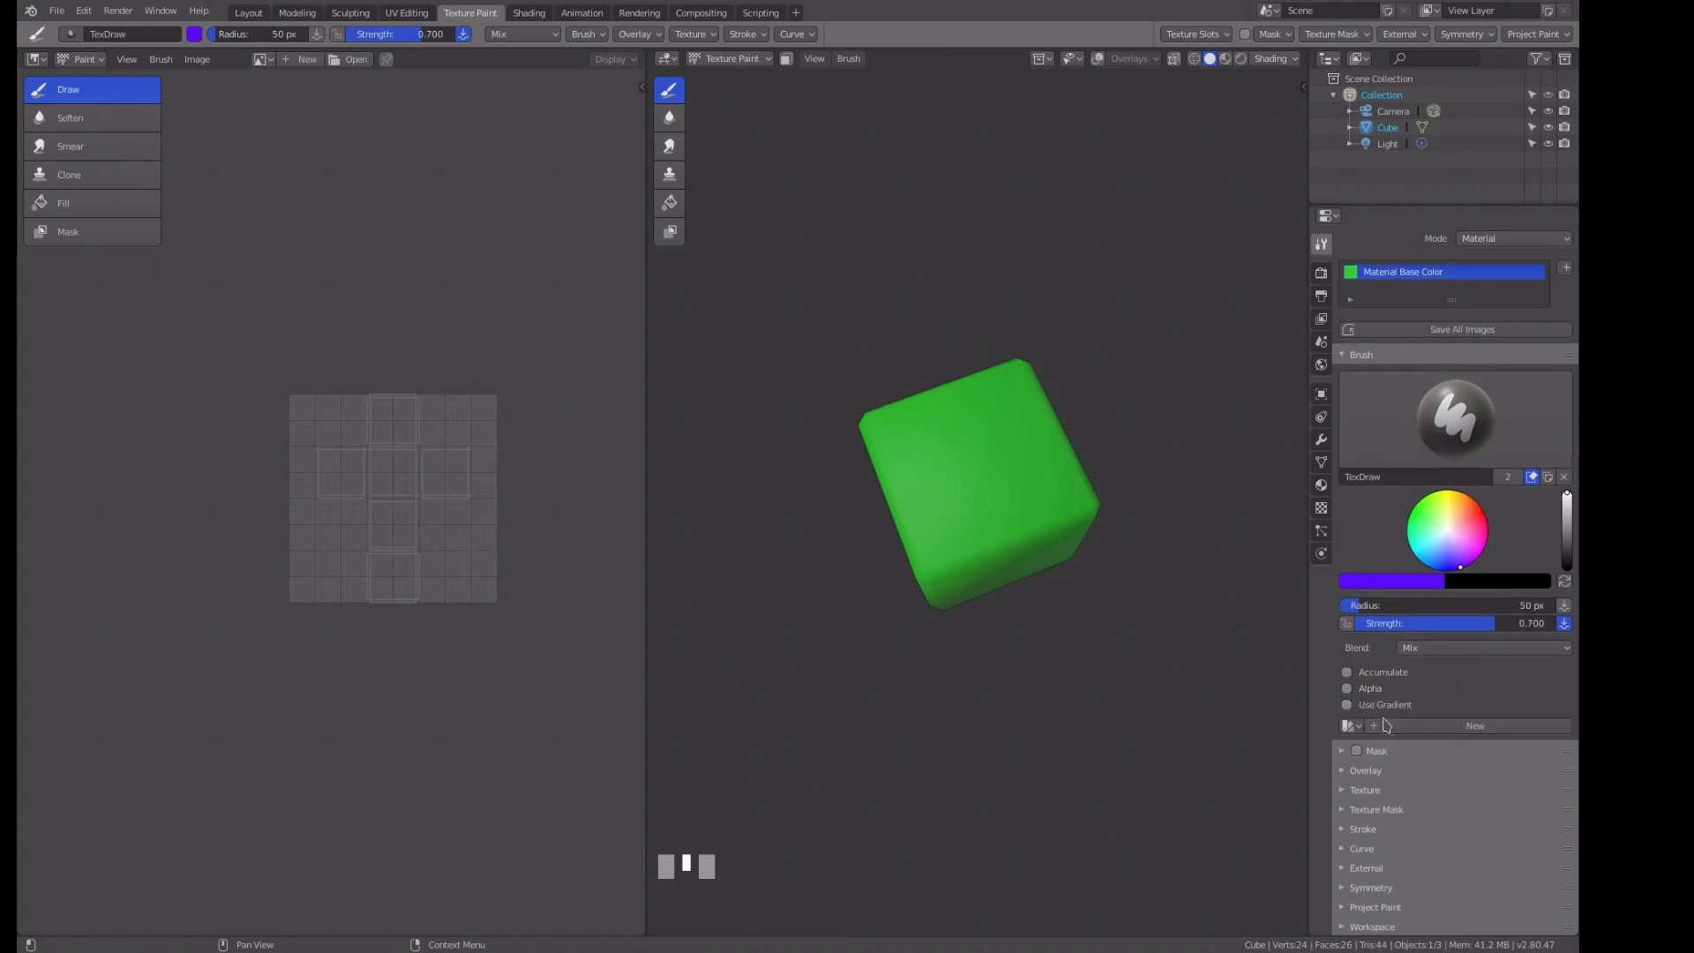
Set the brush falloff curve to the flat constant preset.
{"action": "left_click", "coordinate": [1350, 850]}
{"action": "scroll", "coordinate": [1416, 861], "scroll_direction": "down", "scroll_amount": 5}
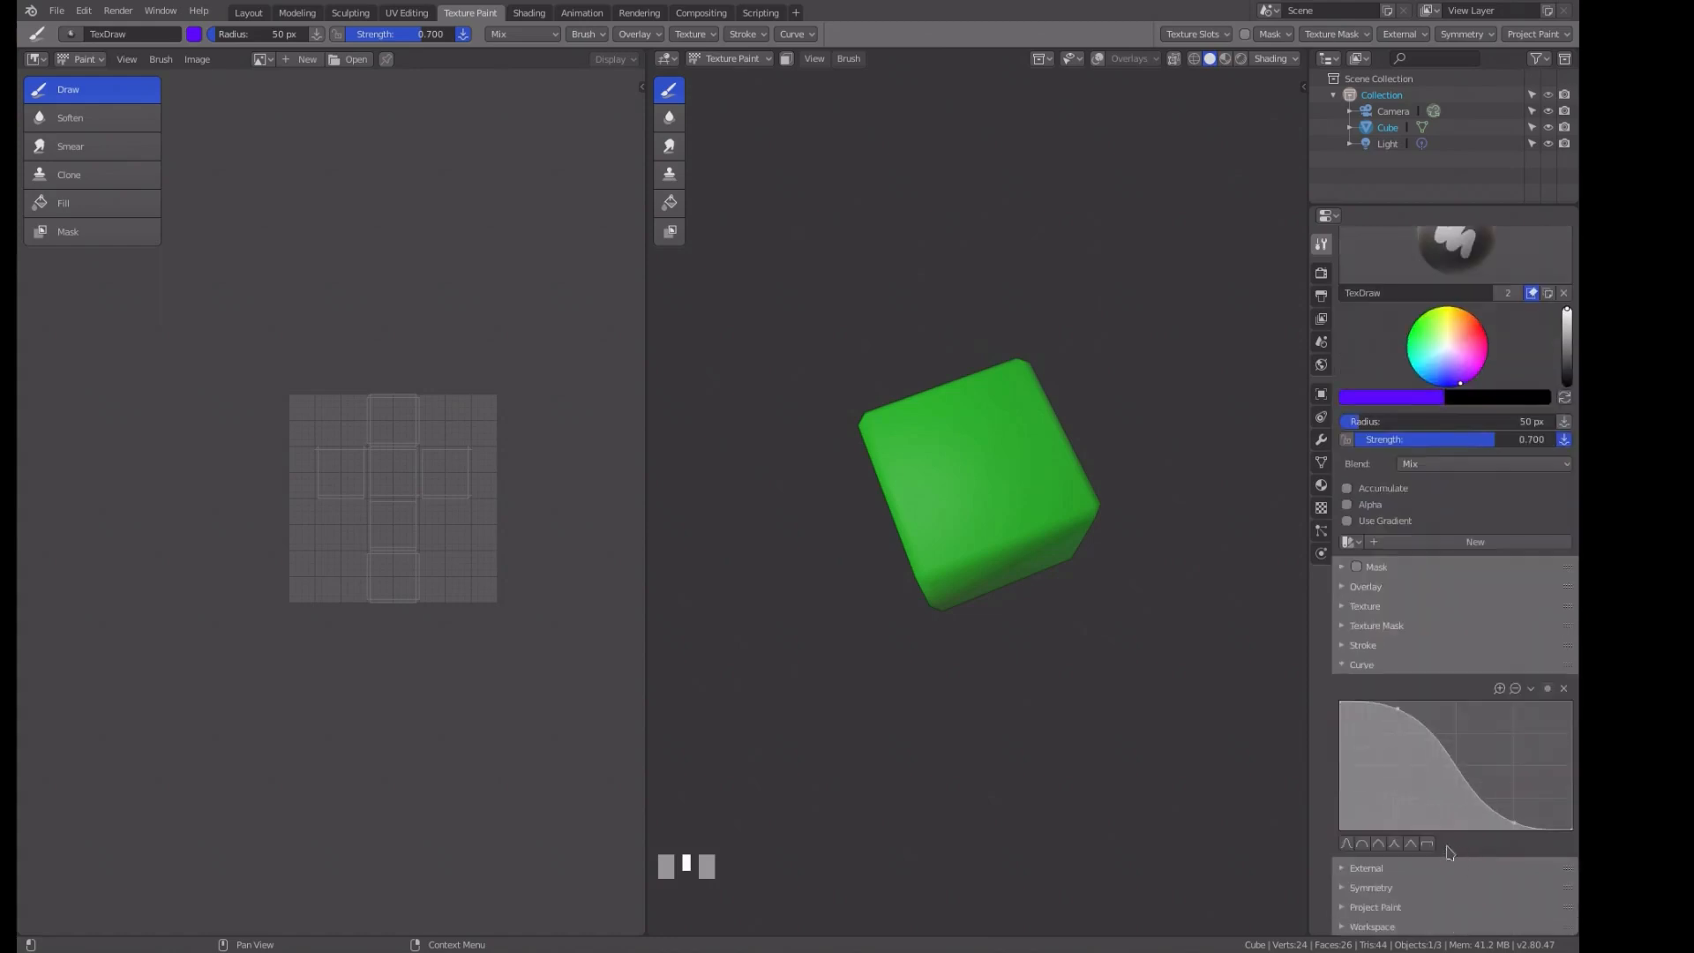
{"action": "left_click", "coordinate": [1430, 849]}
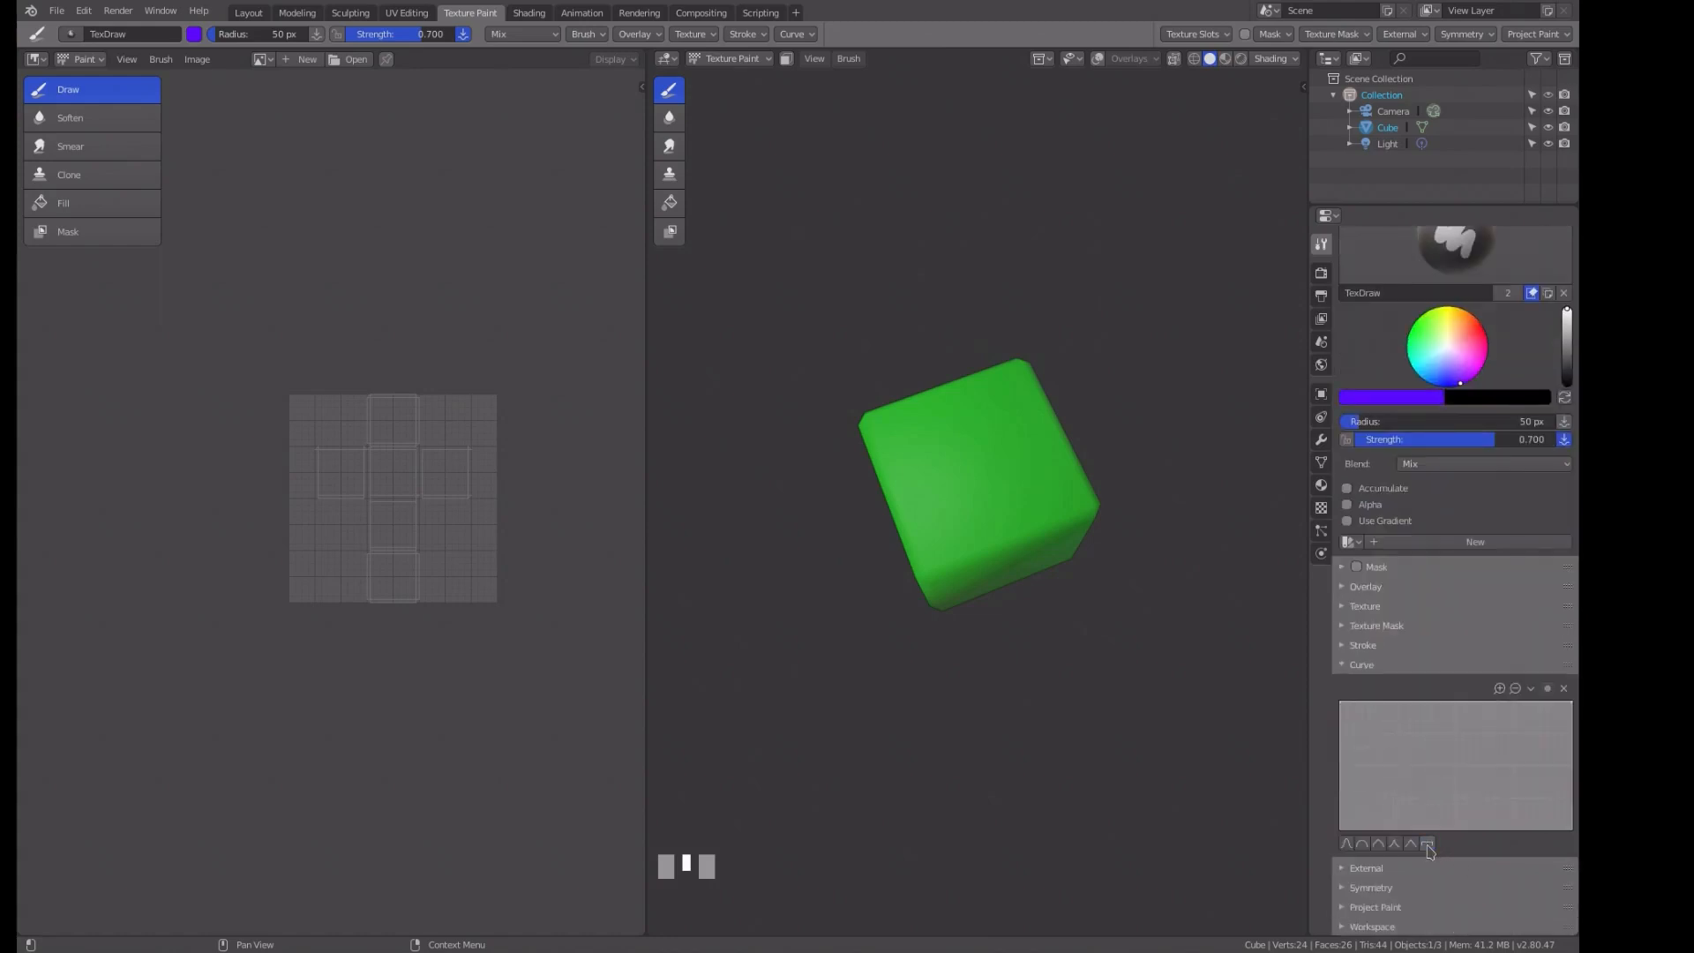
{"action": "left_click", "coordinate": [1344, 667]}
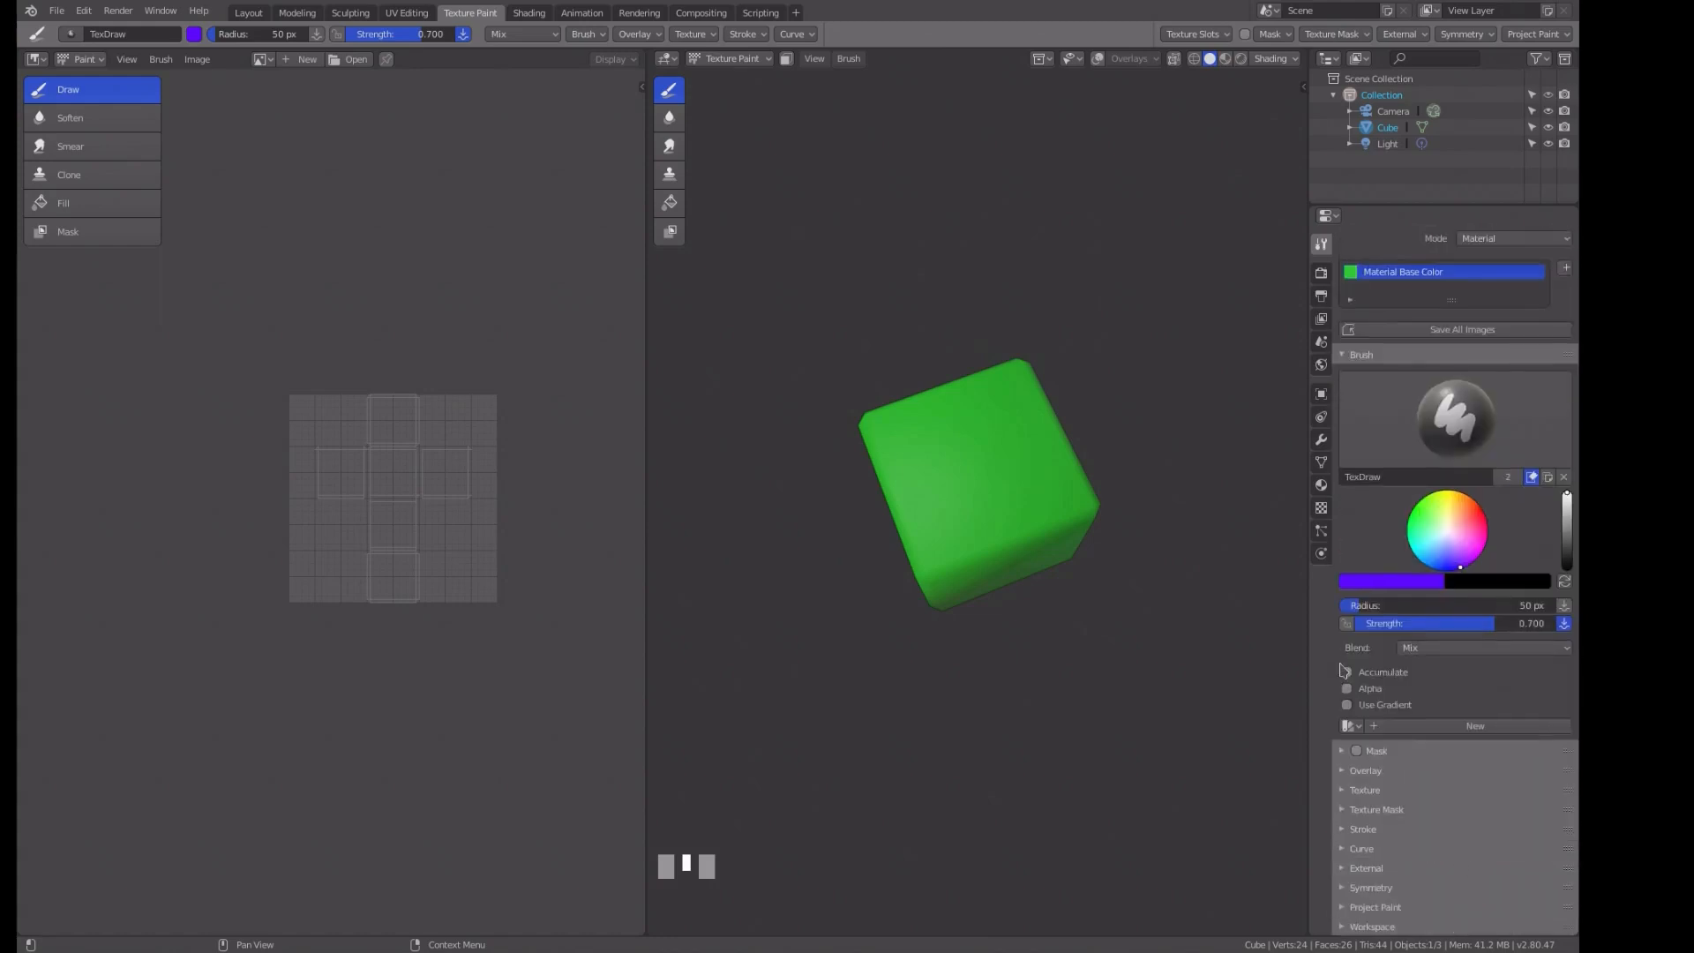
Set the brush stroke method to Line.
{"action": "left_click", "coordinate": [1350, 829]}
{"action": "scroll", "coordinate": [1377, 793], "scroll_direction": "down", "scroll_amount": 3}
{"action": "left_click", "coordinate": [1504, 743]}
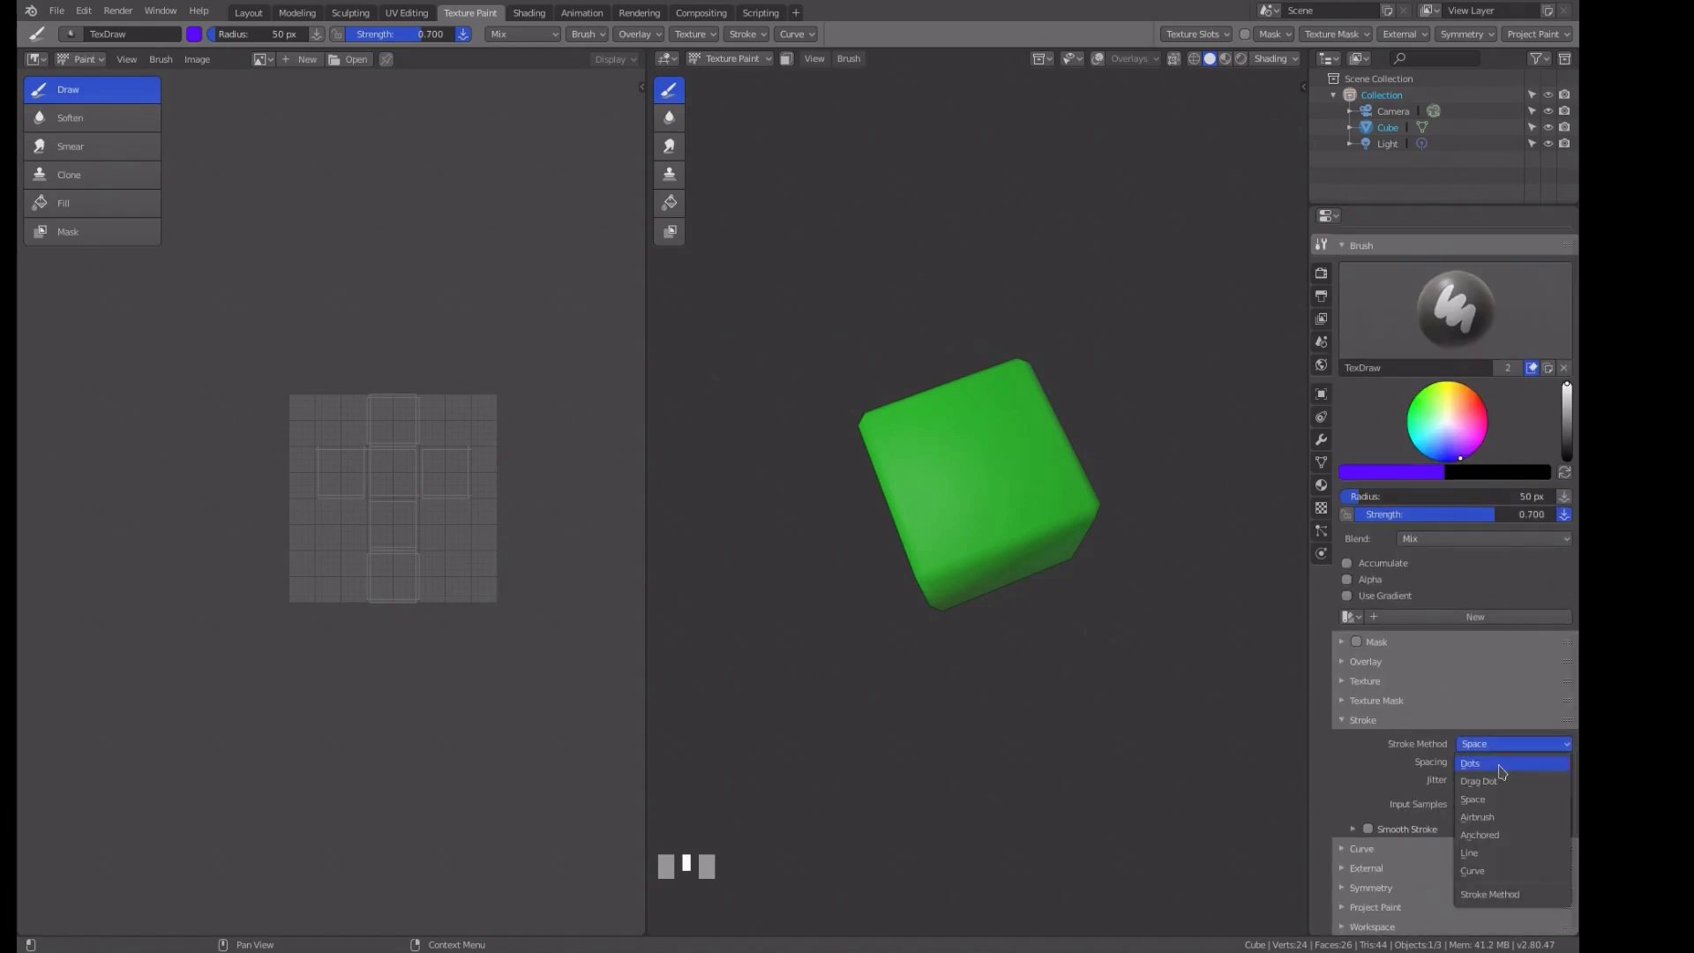
{"action": "left_click", "coordinate": [1470, 853]}
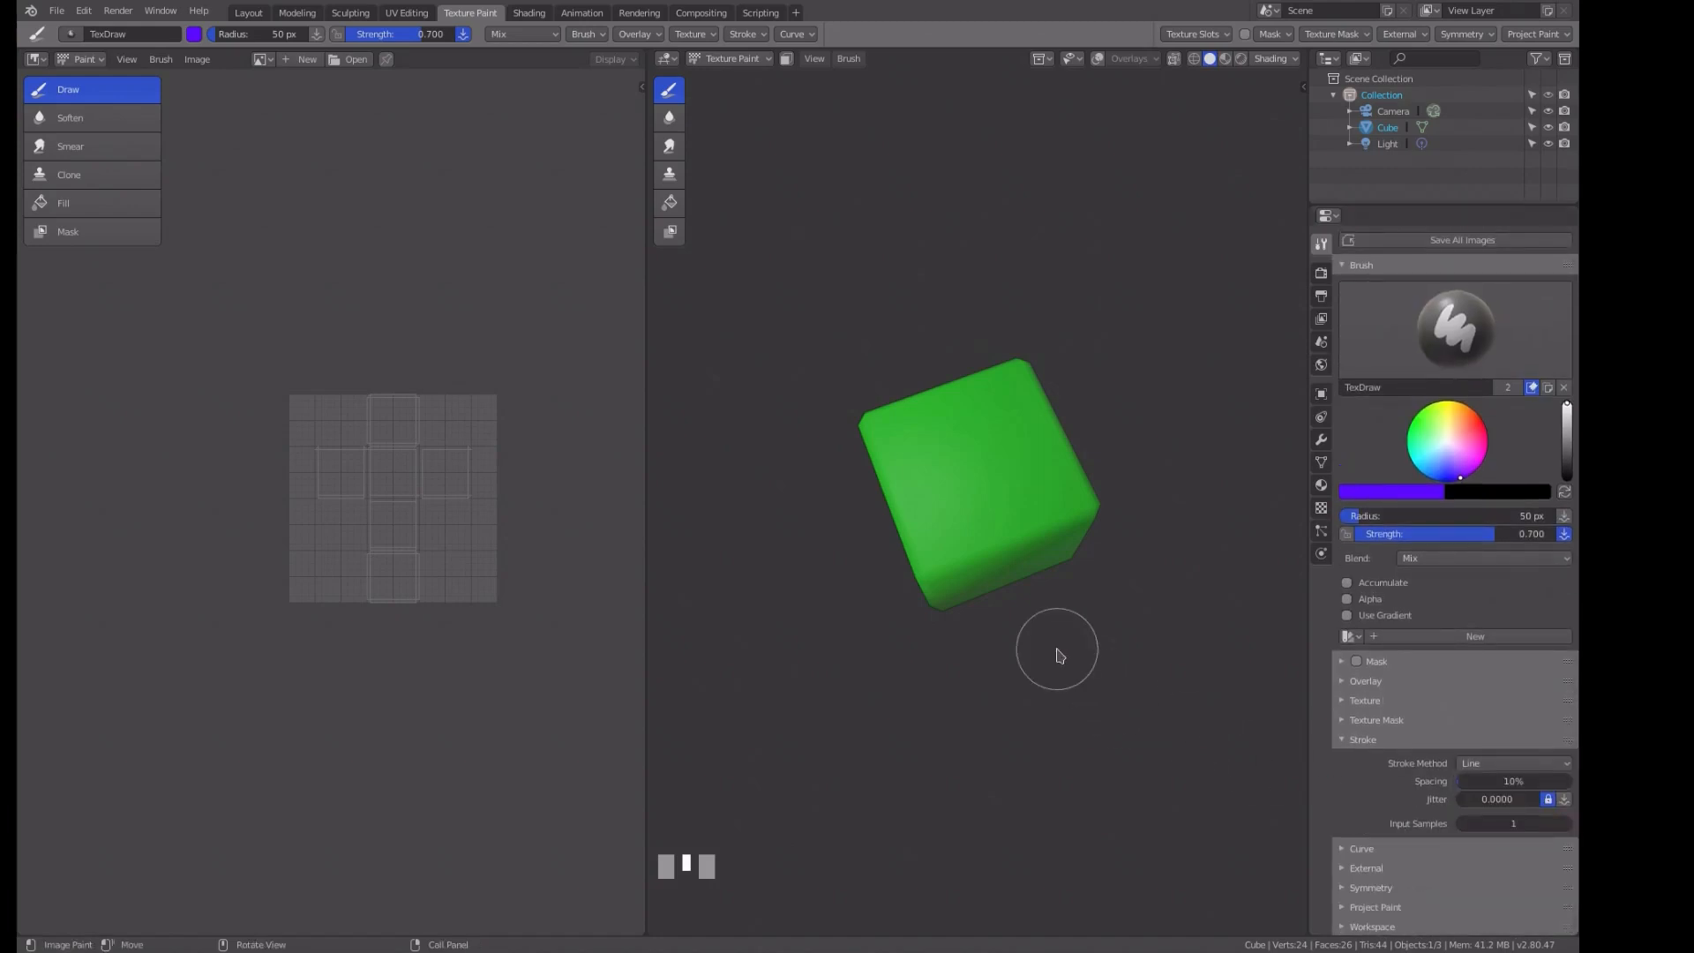
View the cube from the top and reduce the brush radius to 11 px.
{"action": "key", "text": "KP_7"}
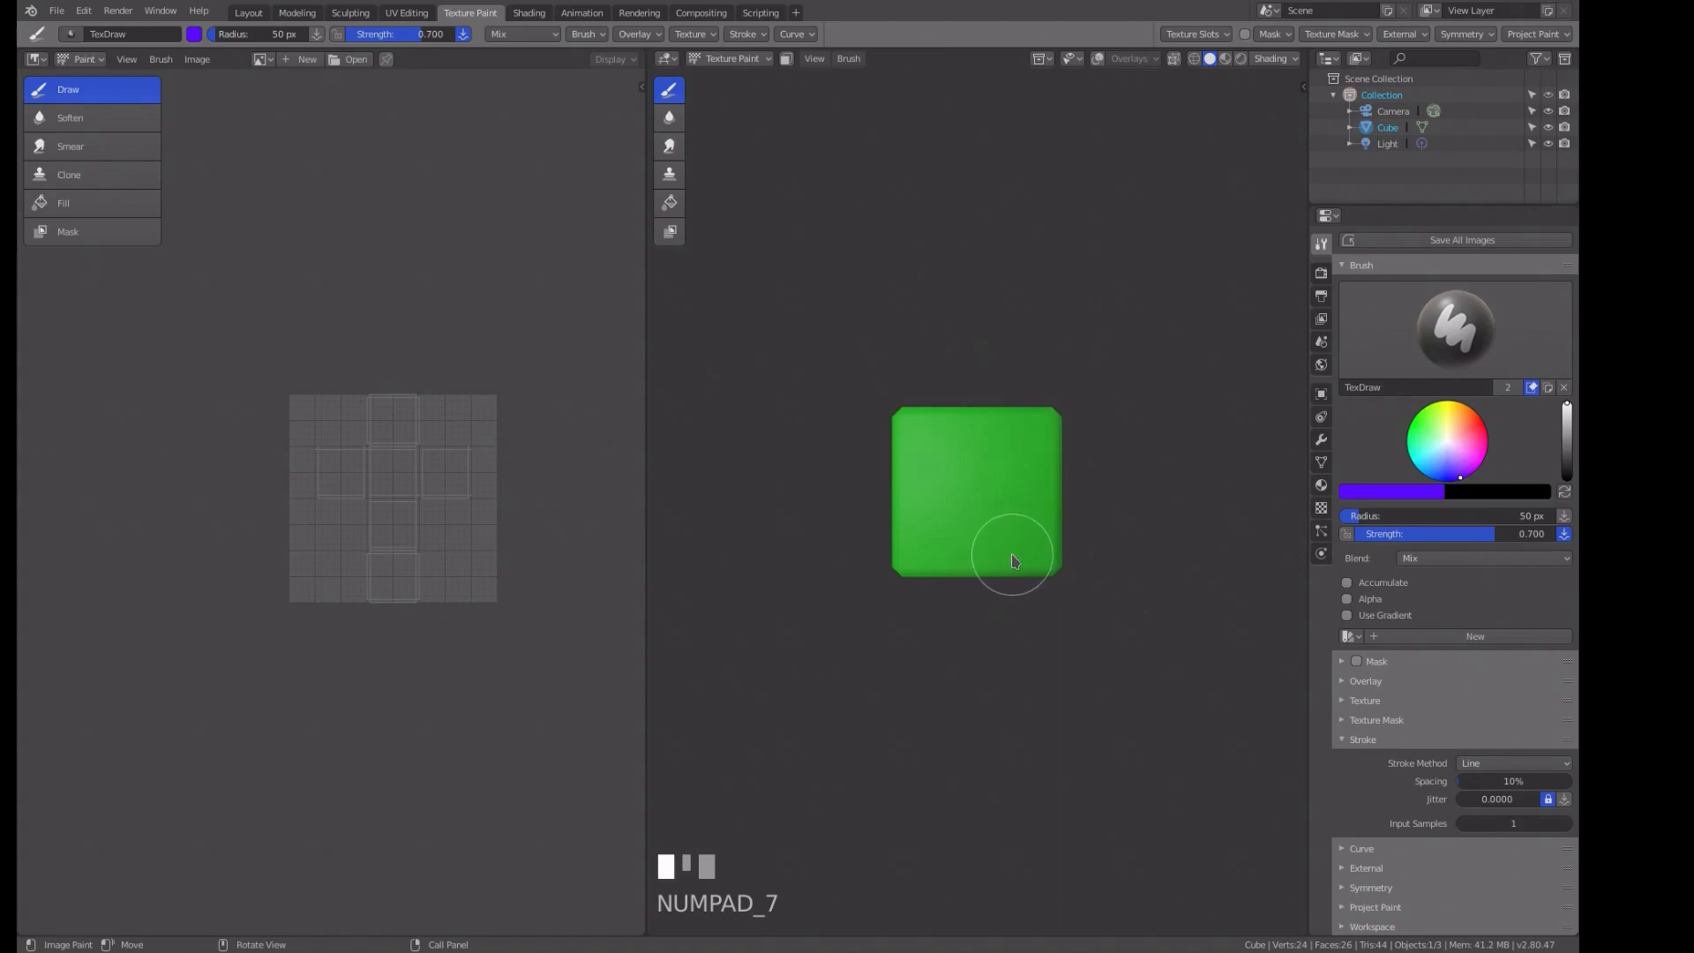
{"action": "key", "text": "f"}
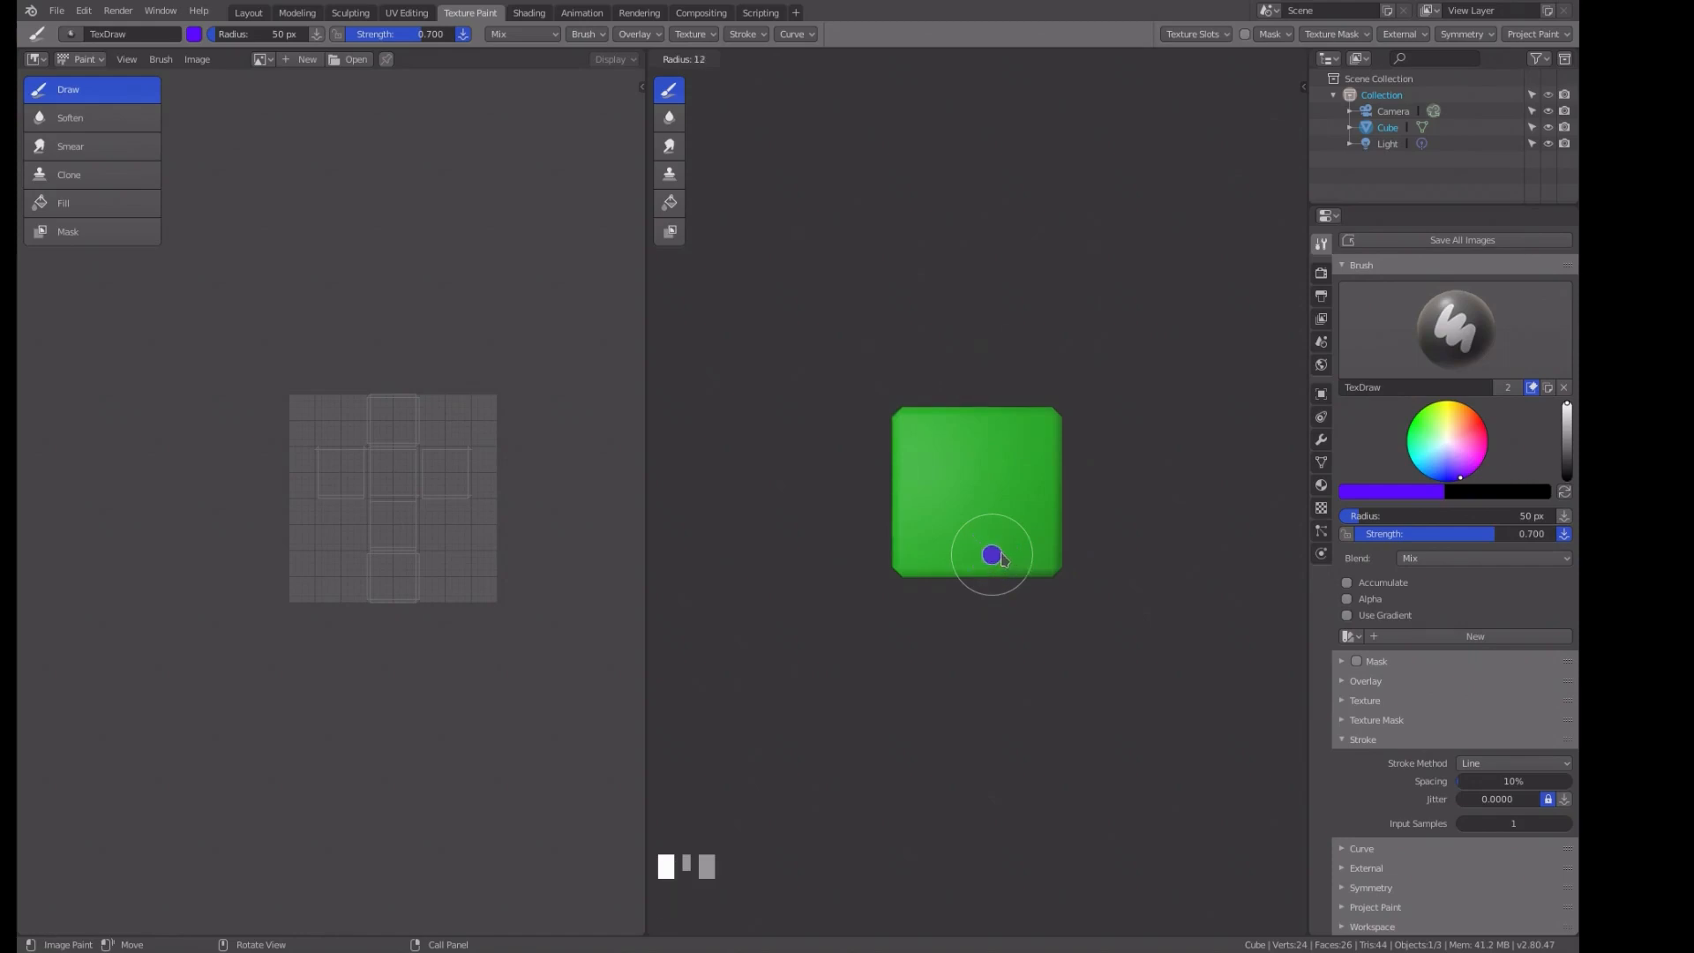
{"action": "left_click", "coordinate": [1001, 558]}
{"action": "key", "text": "f"}
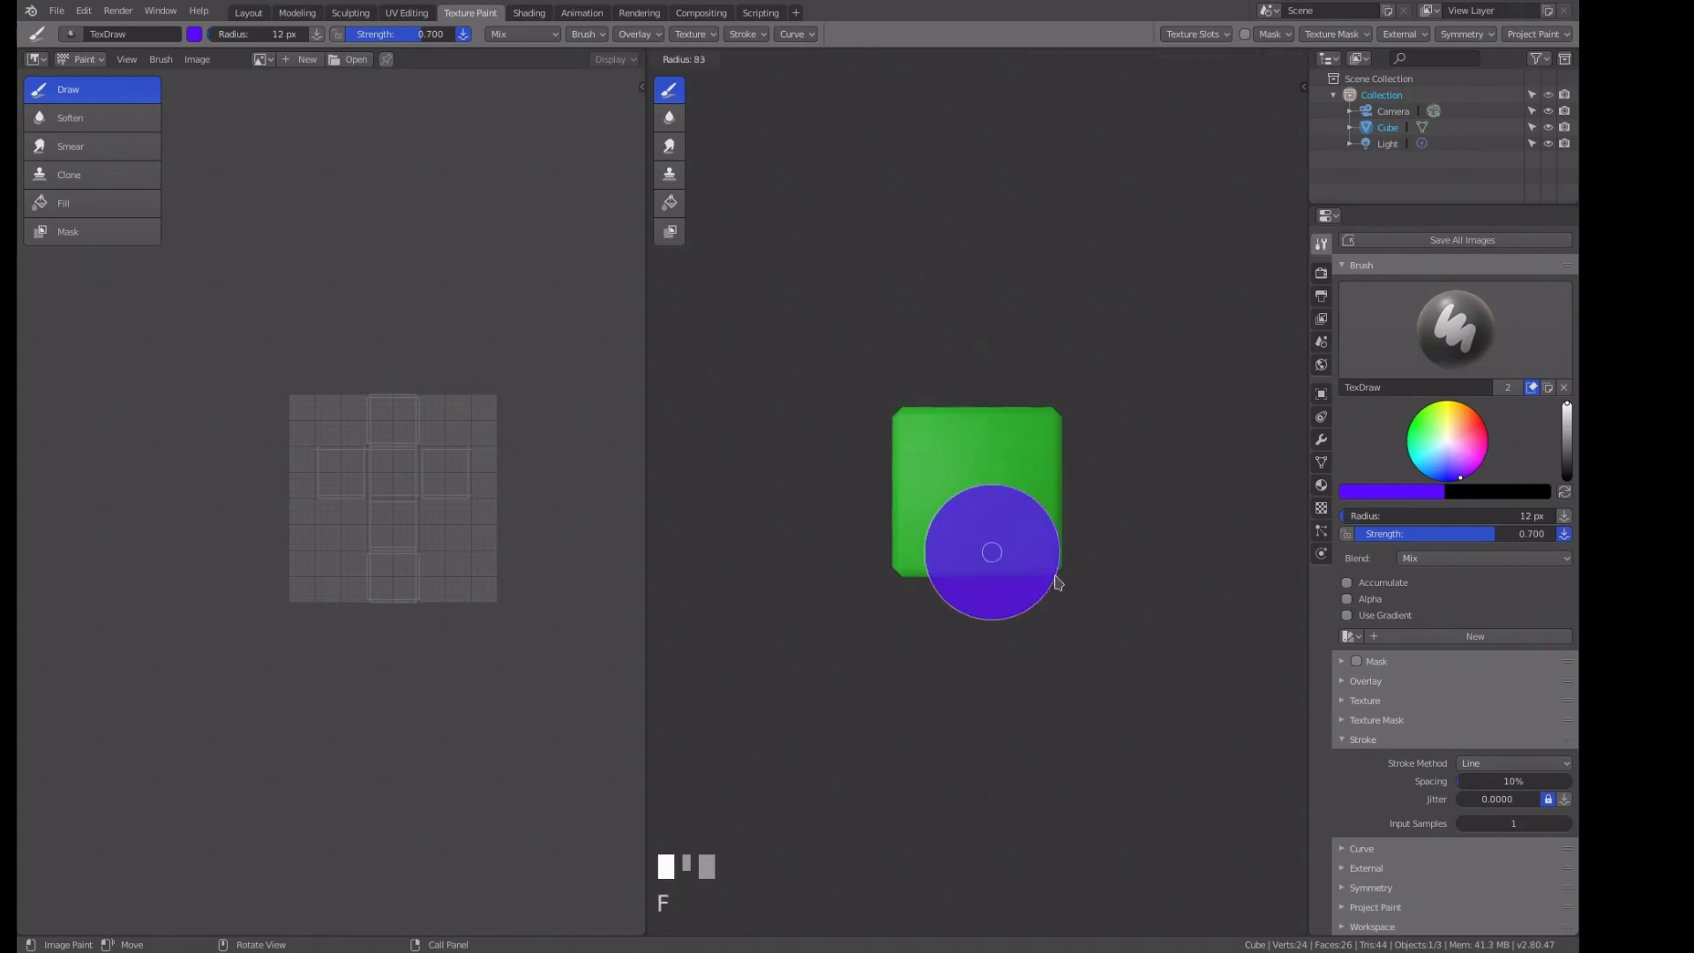
{"action": "left_click", "coordinate": [995, 551]}
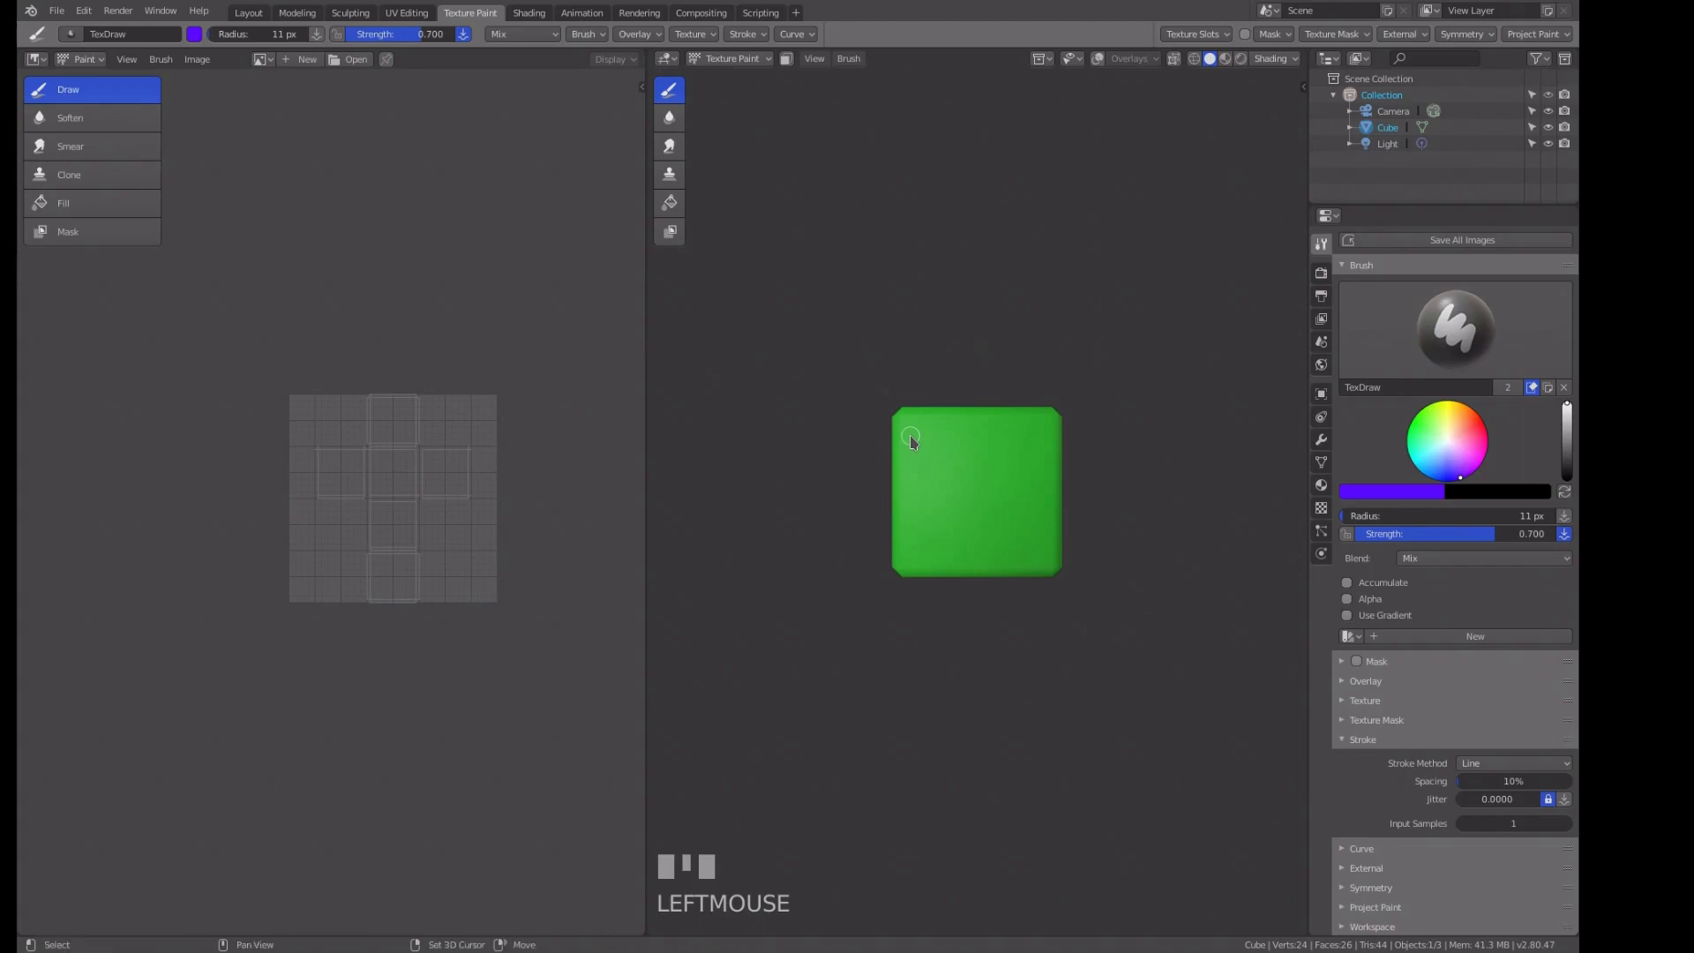
Raise the brush strength to 1.000.
{"action": "key", "text": "shift+f"}
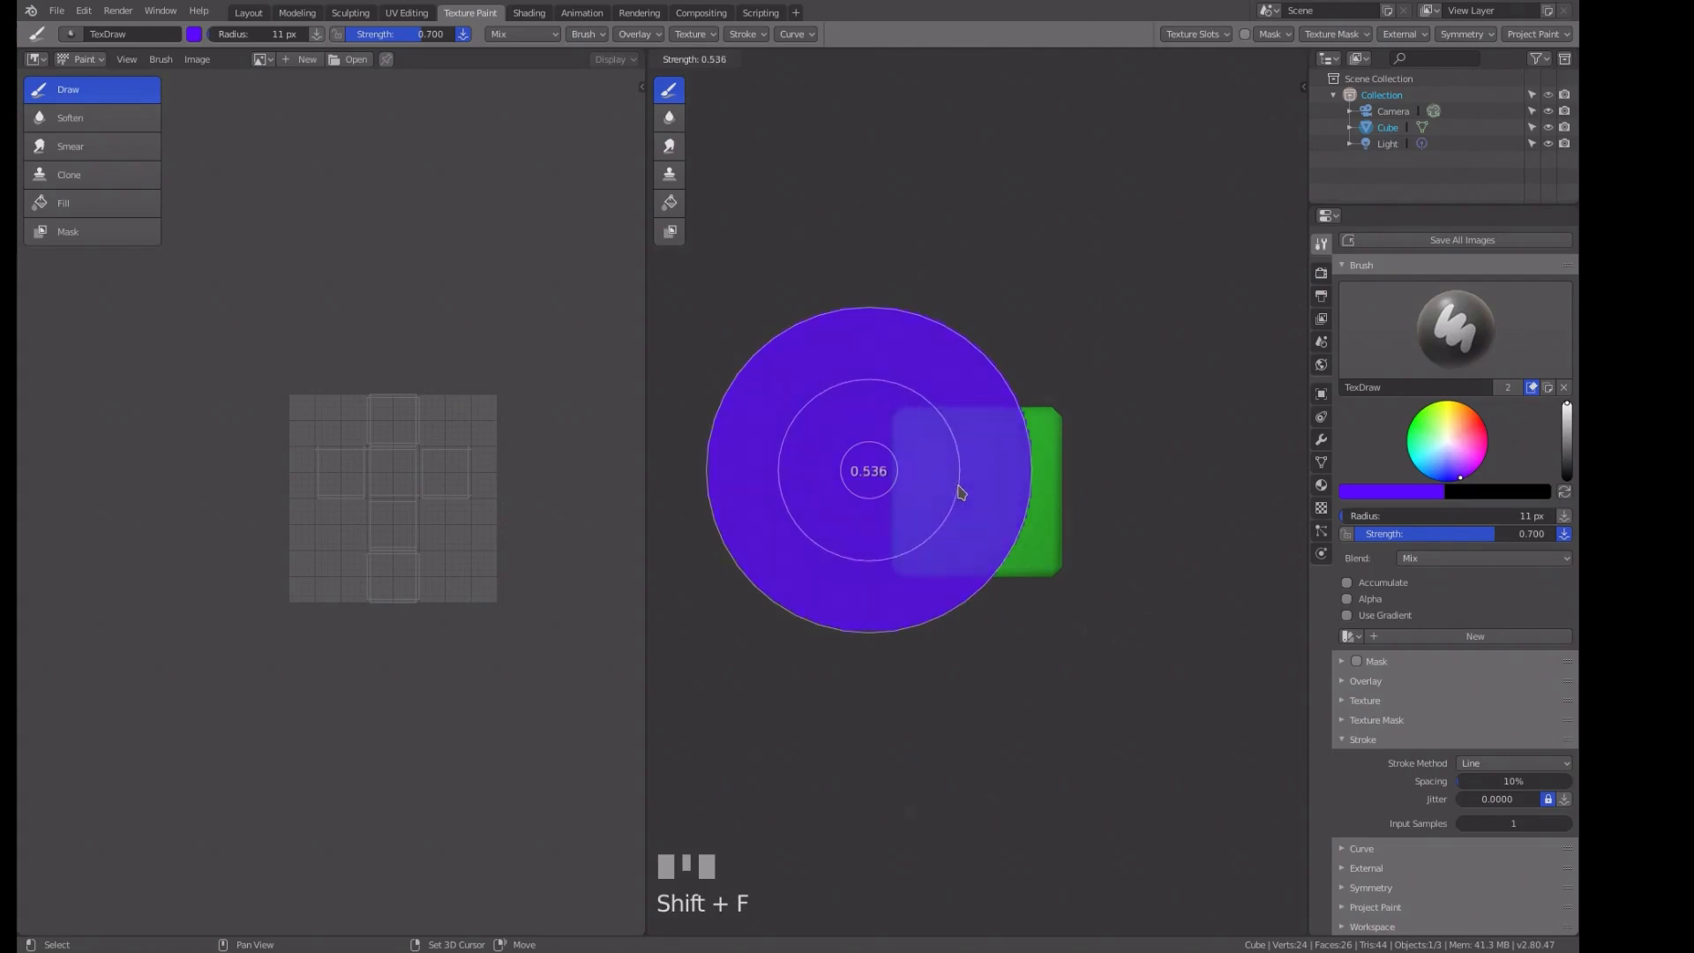
{"action": "left_click", "coordinate": [883, 469]}
{"action": "key", "text": "shift+f"}
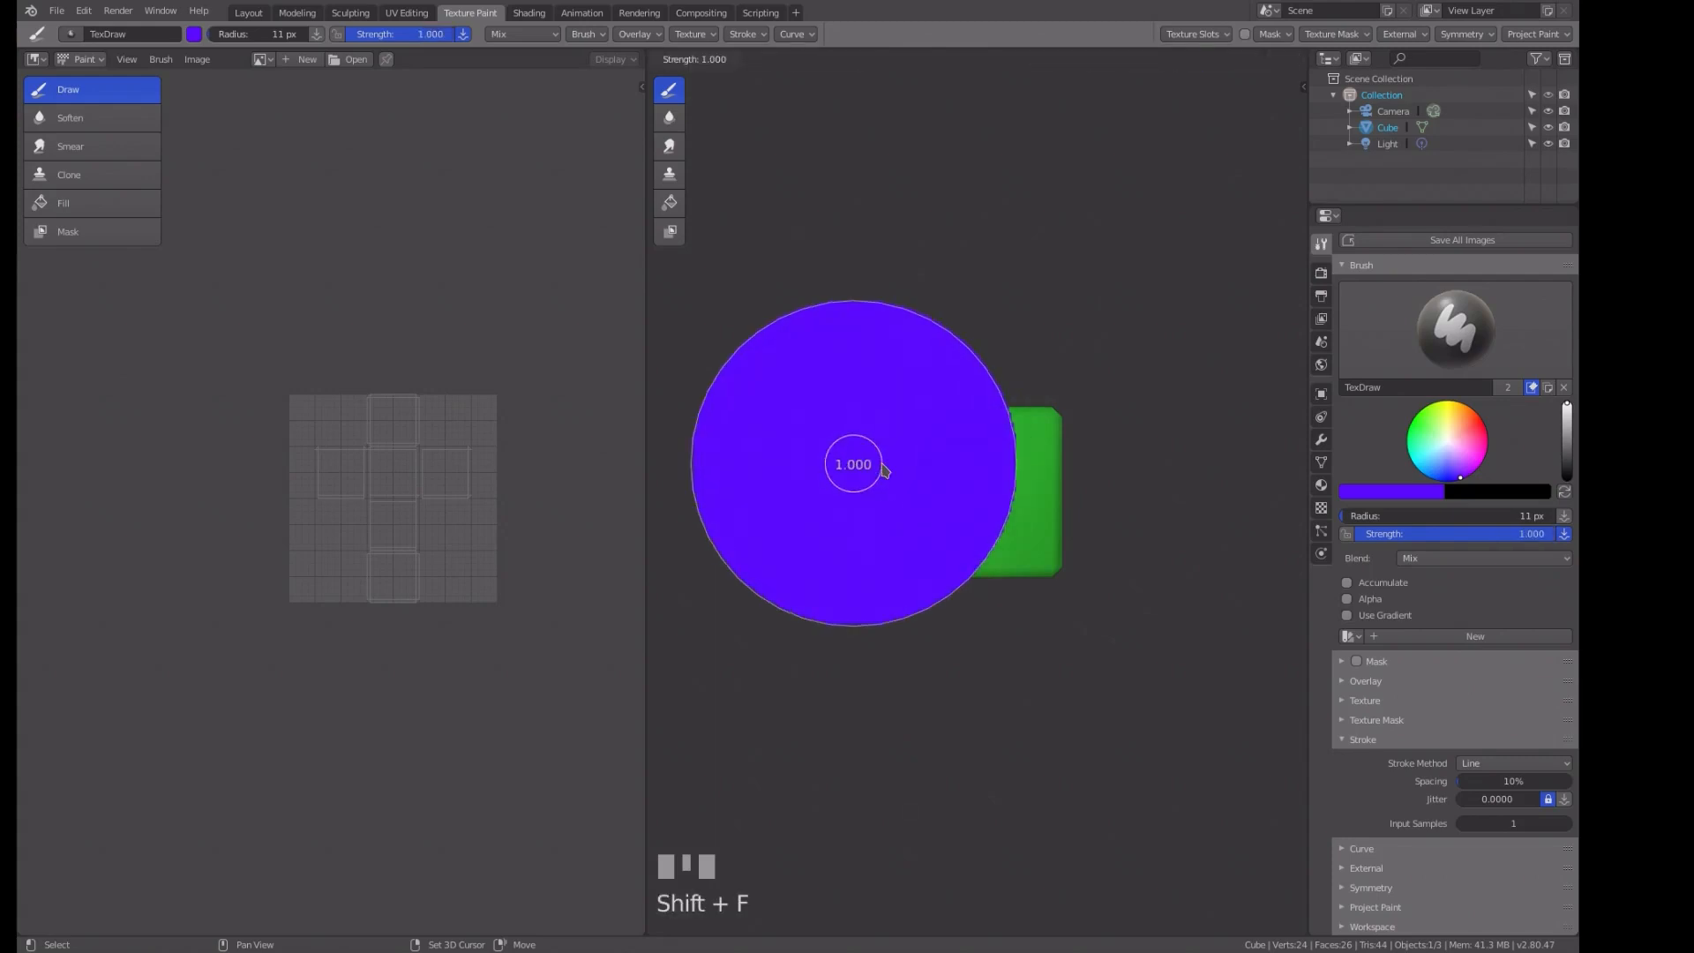
{"action": "left_click", "coordinate": [883, 469]}
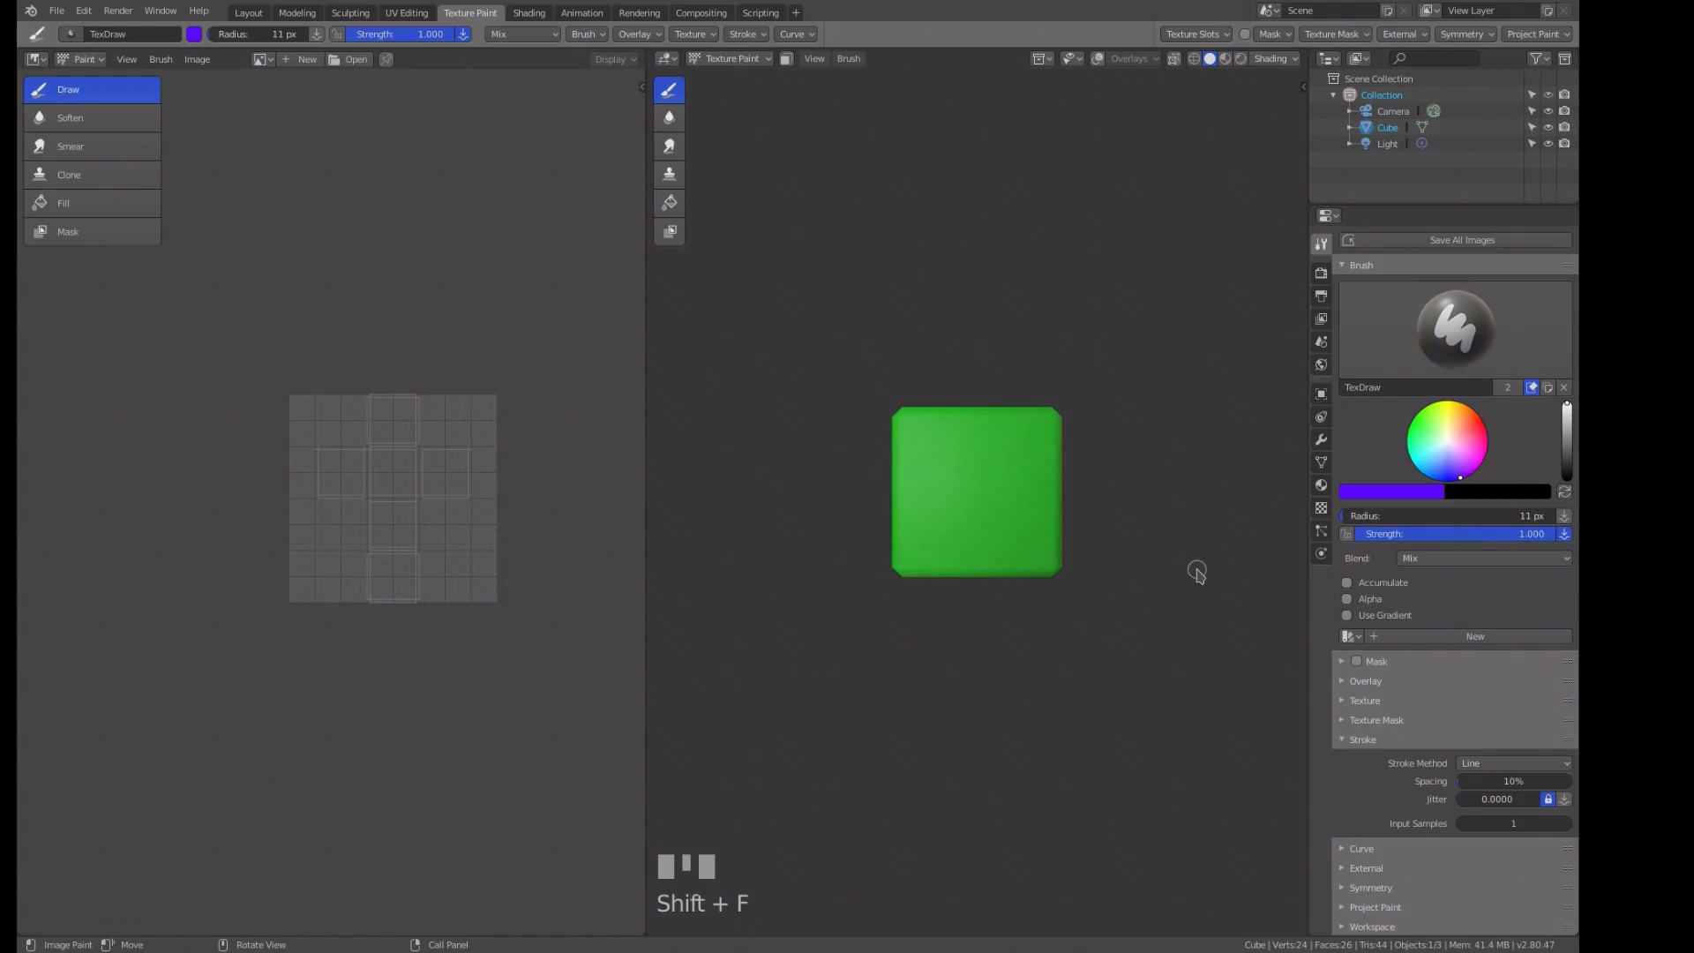
Try a lower brush strength of 0.490 and restore it to 1.000.
{"action": "key", "text": "shift+f"}
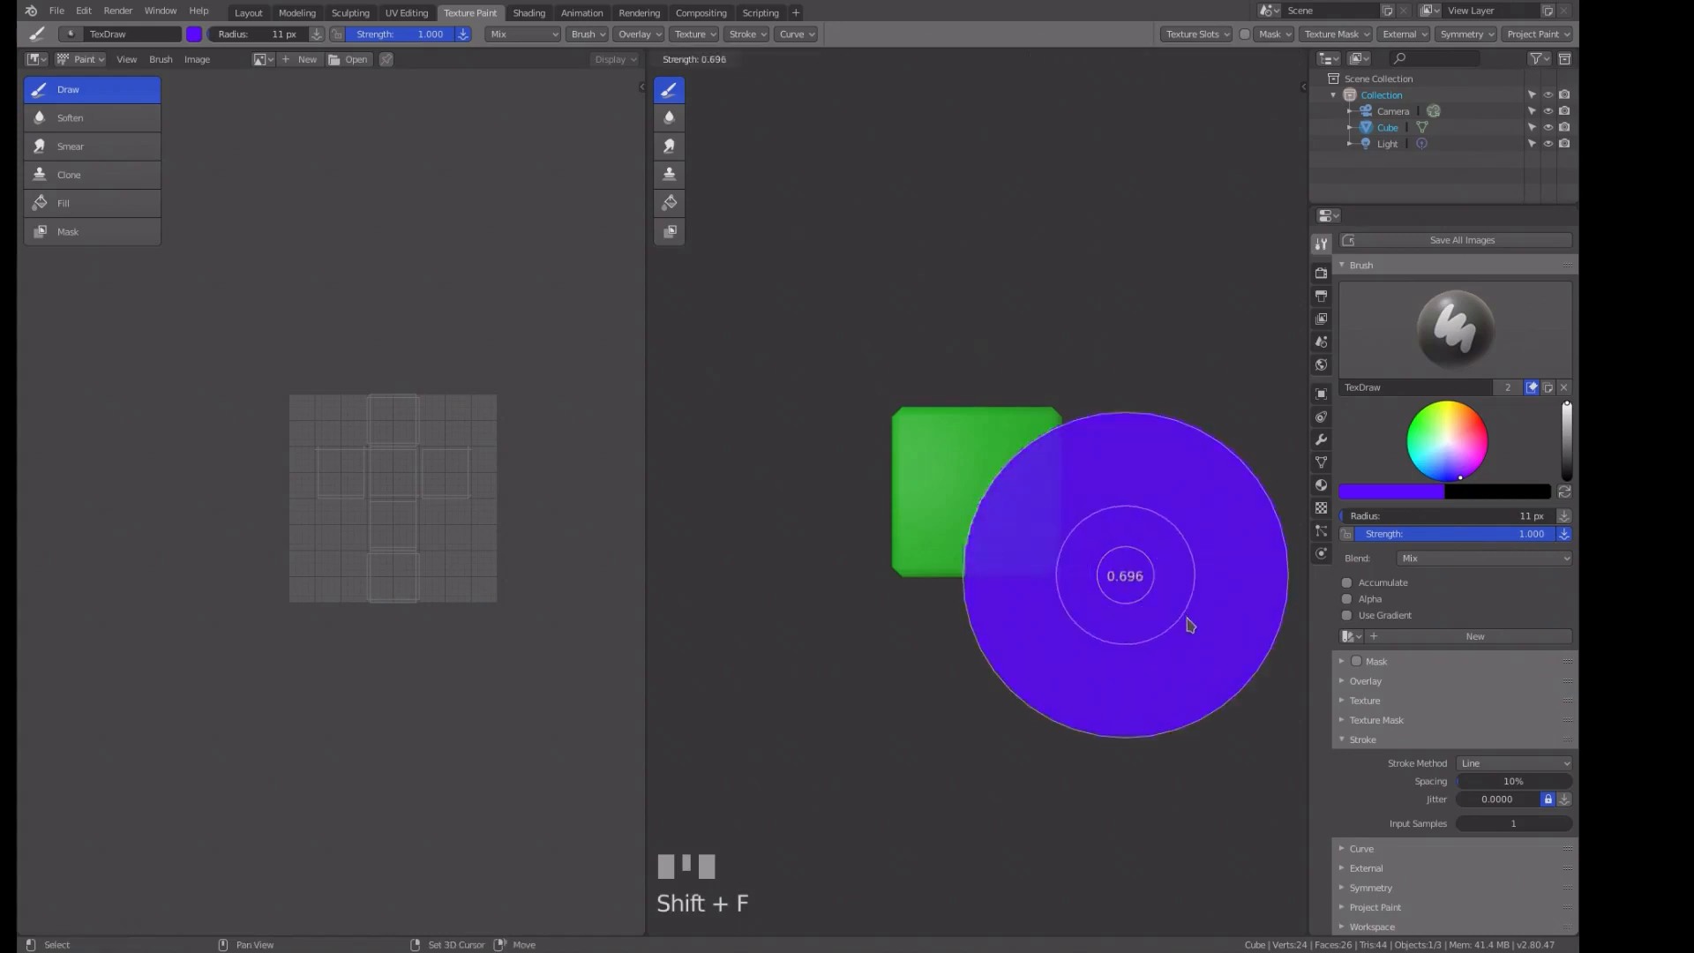
{"action": "left_click", "coordinate": [1191, 628]}
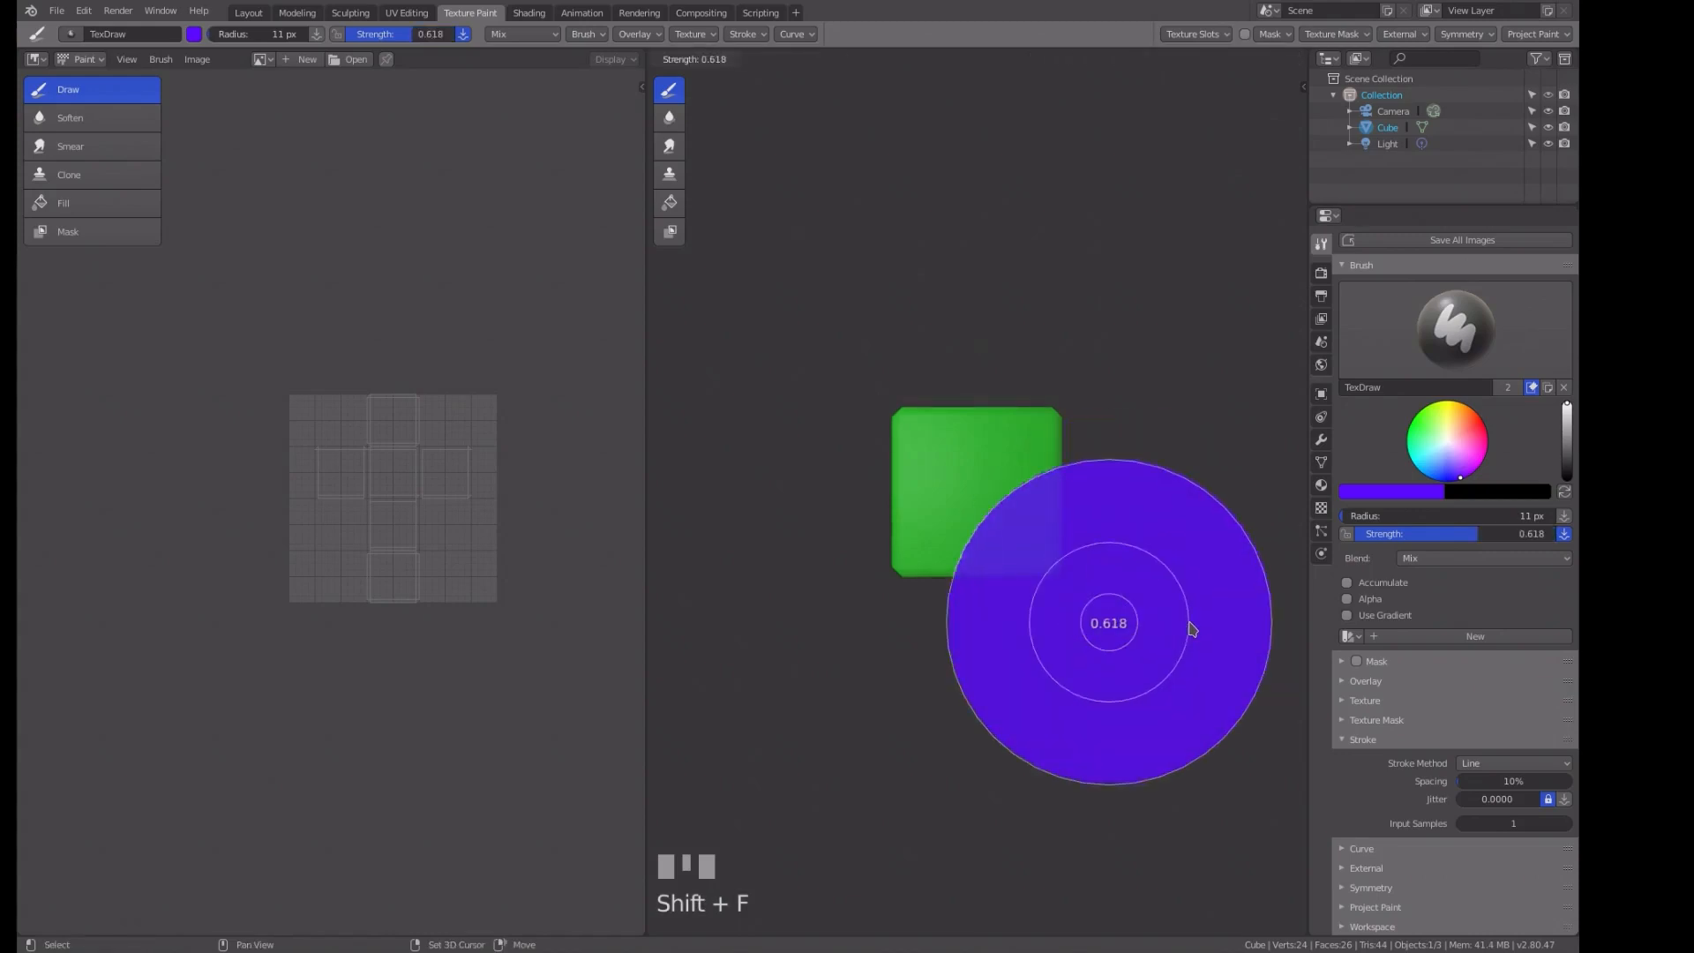
{"action": "key", "text": "Return"}
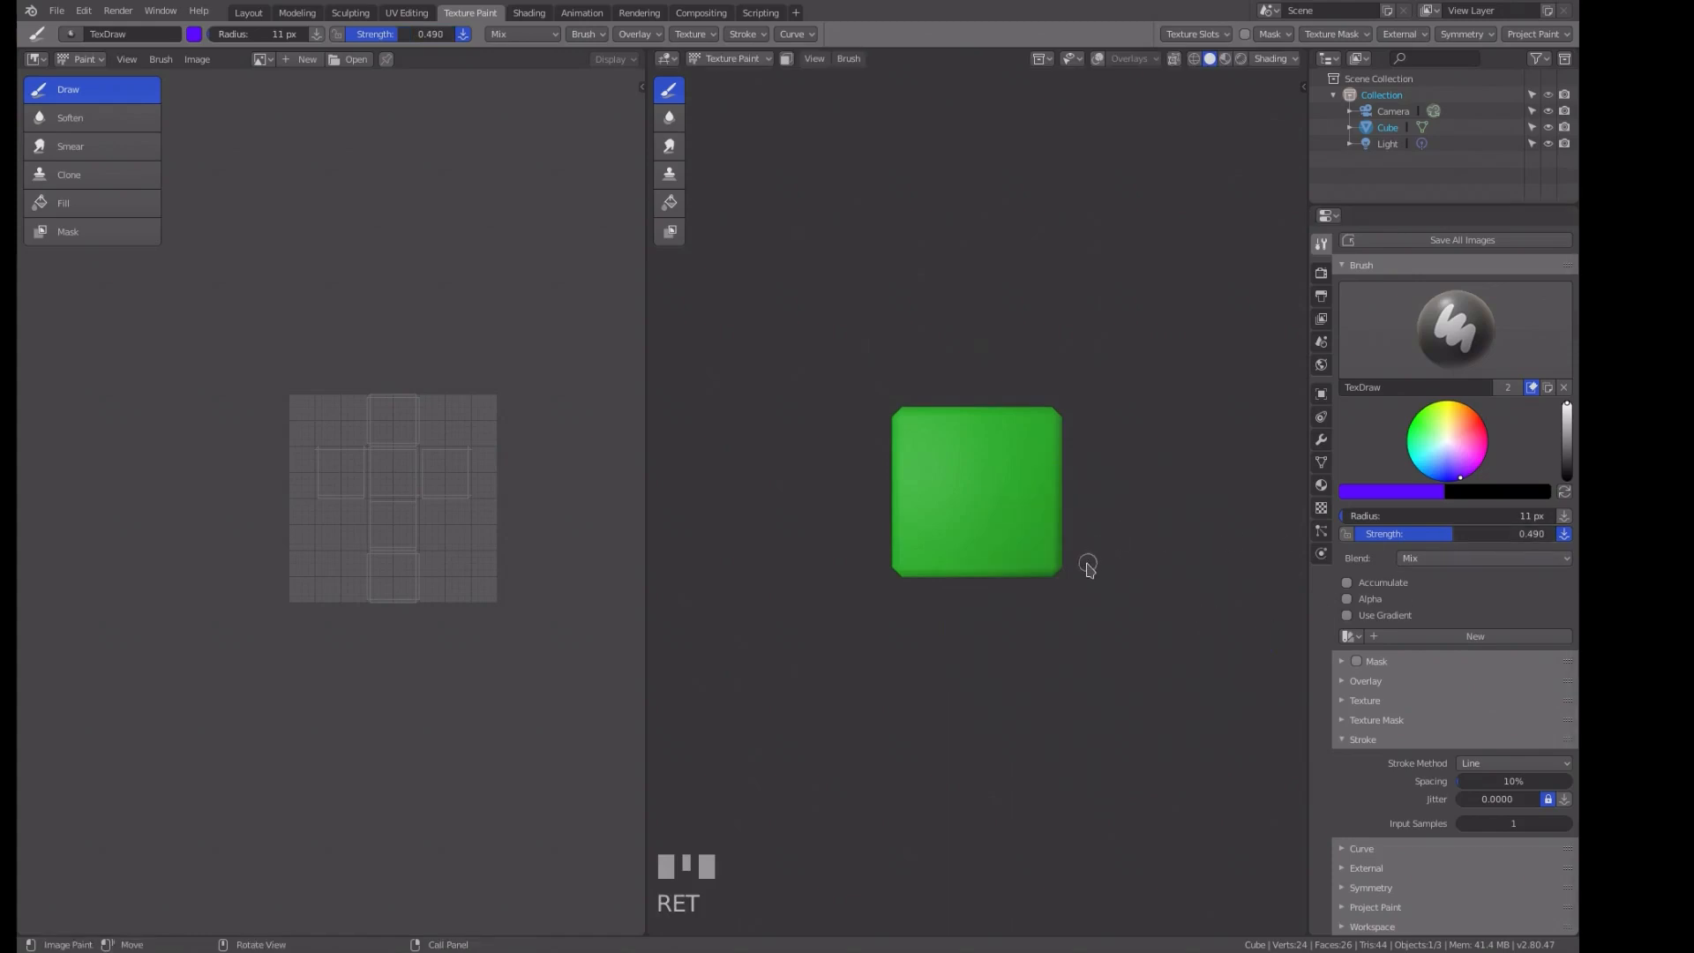
{"action": "key", "text": "shift+f"}
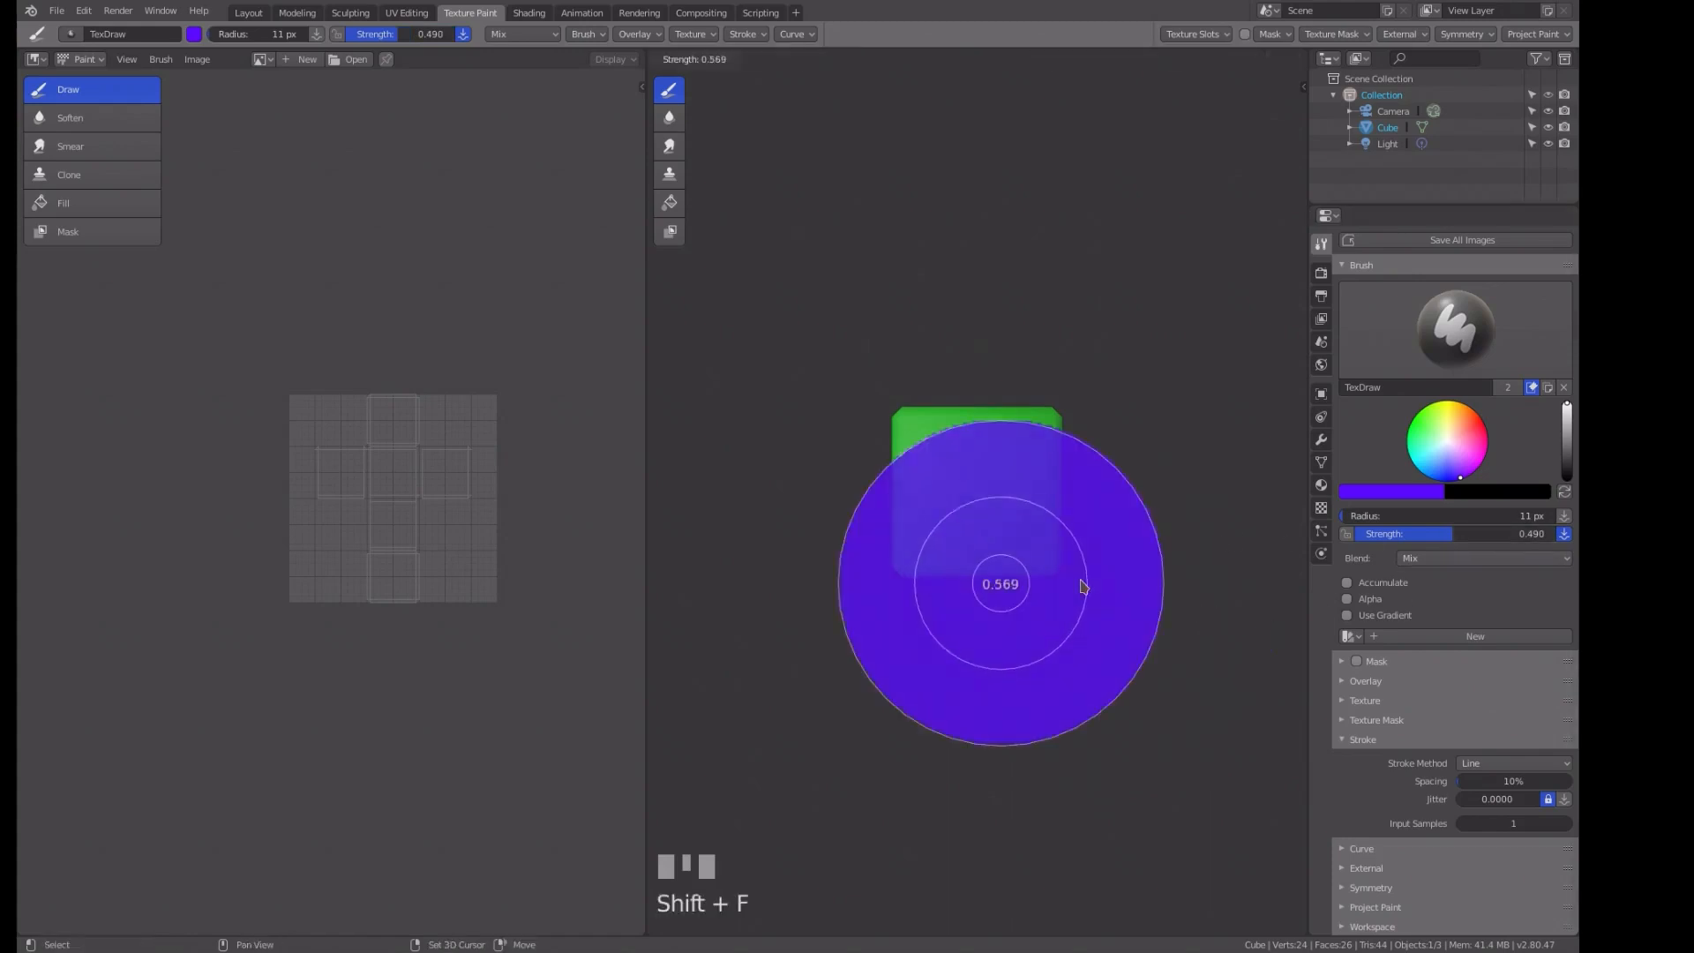
{"action": "left_click", "coordinate": [1002, 575]}
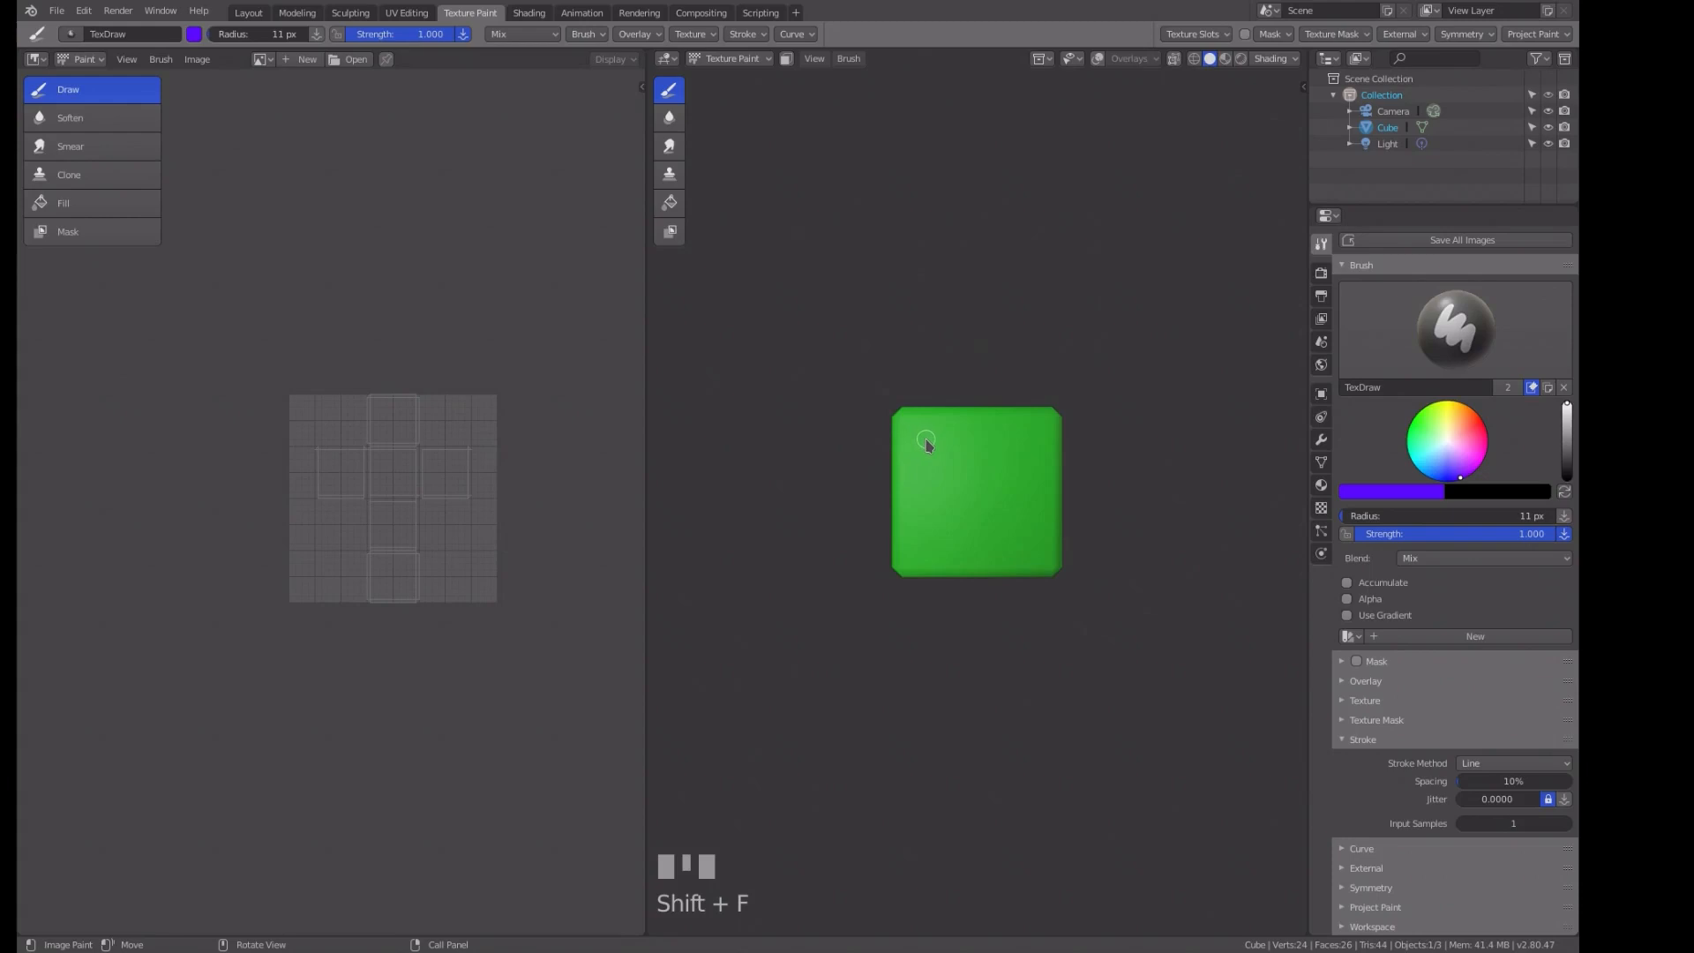
Paint a blue-violet letter V on the cube's top face with straight line strokes.
{"action": "mouse_move", "coordinate": [939, 490]}
{"action": "left_mouse_down"}
{"action": "mouse_move", "coordinate": [975, 547]}
{"action": "mouse_move", "coordinate": [1012, 446]}
{"action": "left_mouse_up"}
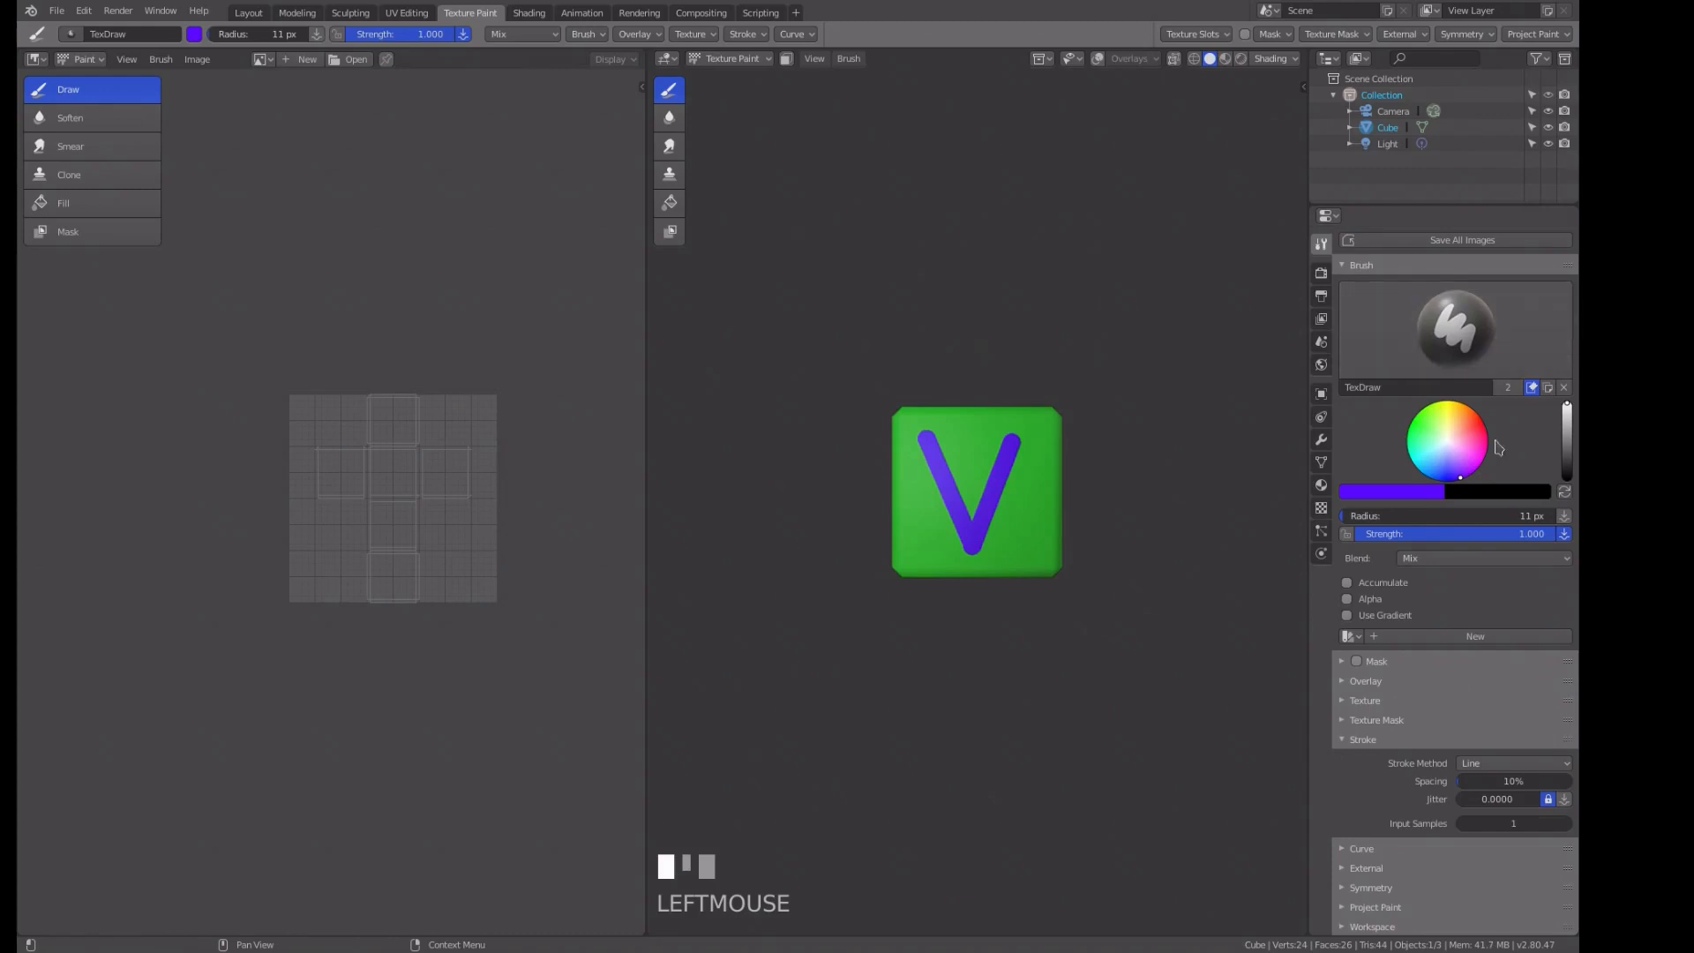
{"action": "scroll", "coordinate": [1504, 453], "scroll_direction": "up", "scroll_amount": 4}
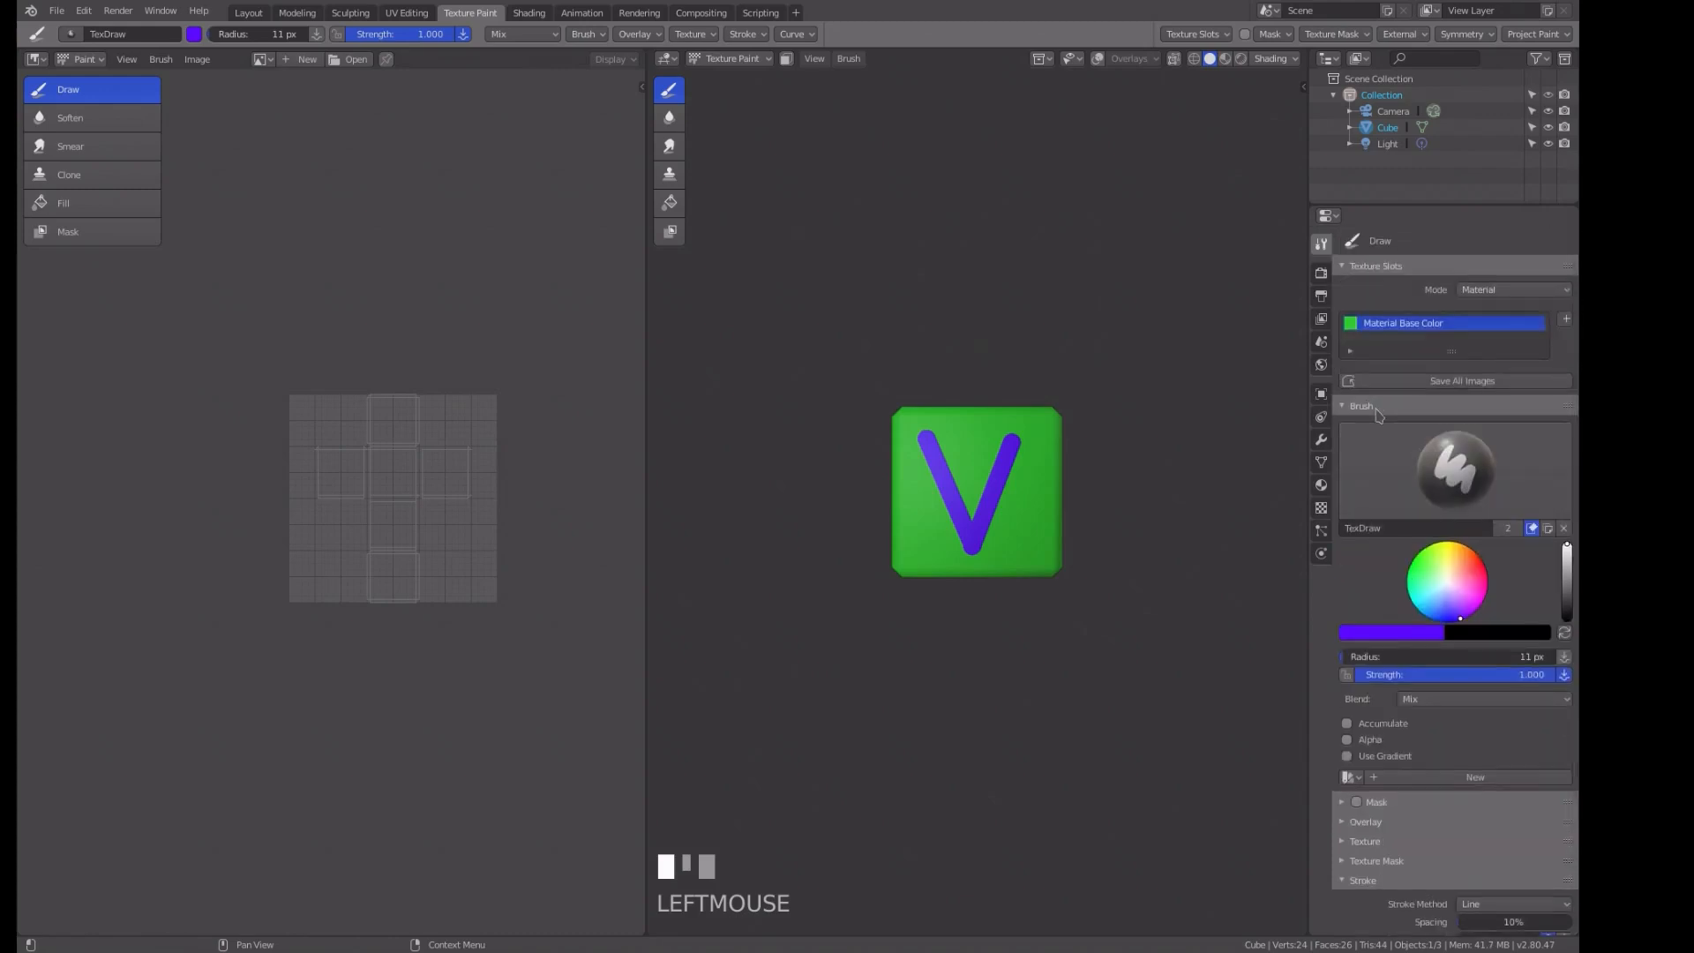
{"action": "left_click", "coordinate": [1565, 321]}
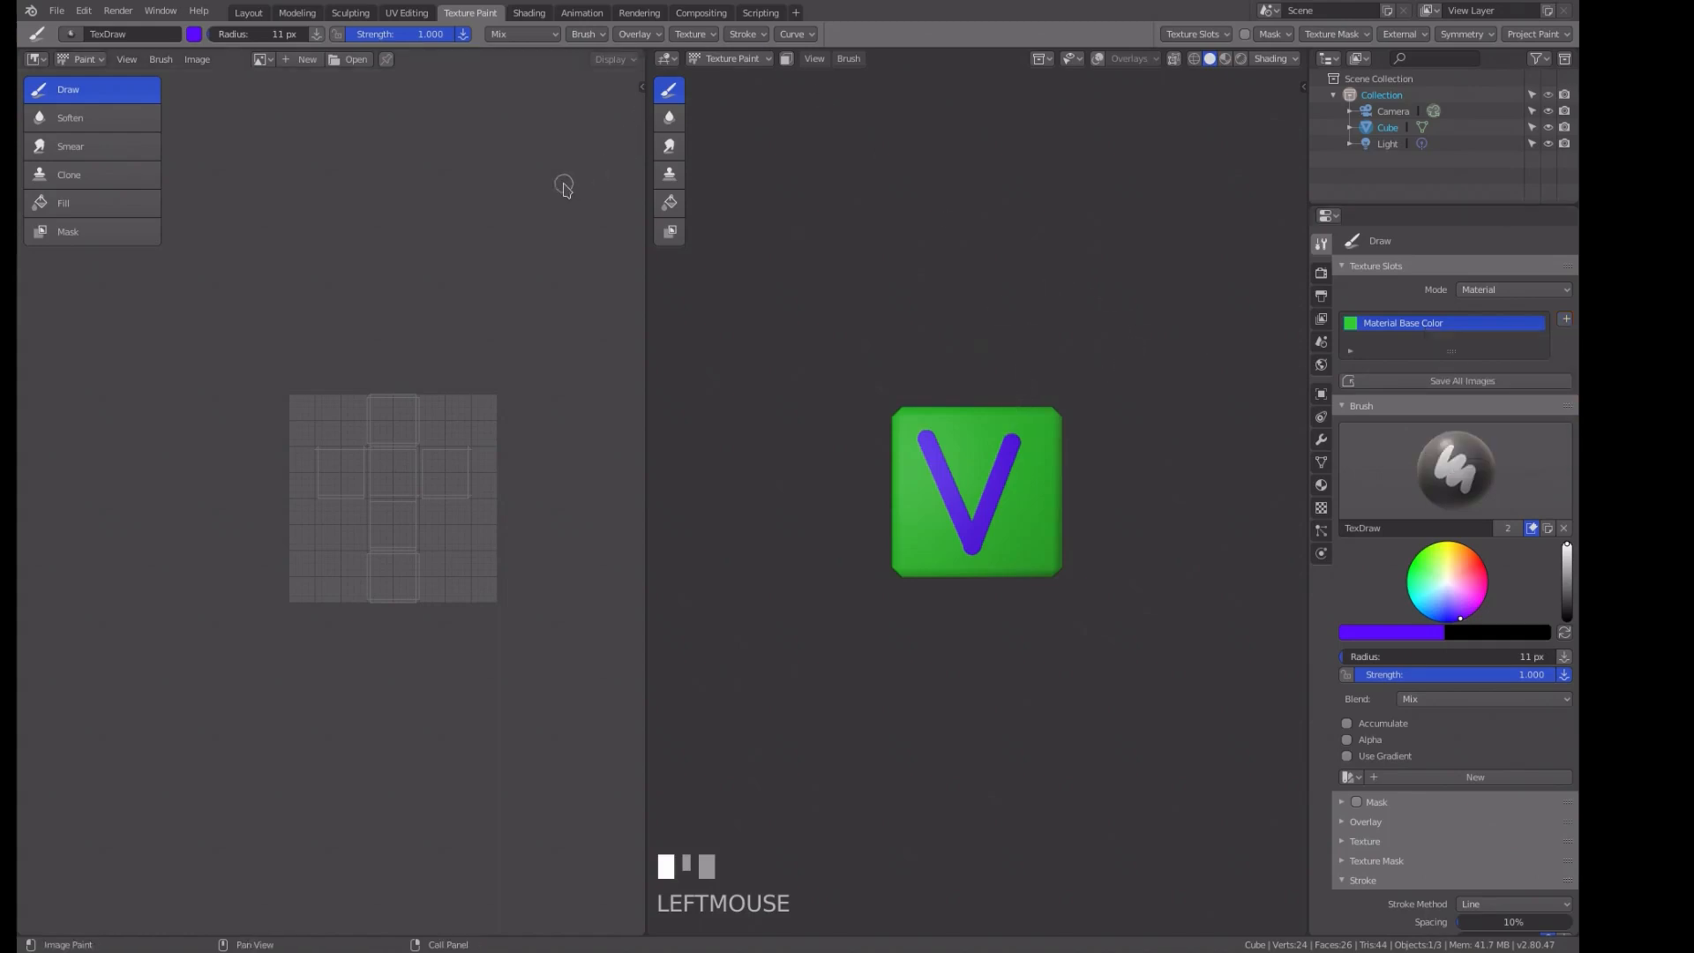
In the Shading workspace, move the Material Base Color and Material Output nodes farther away from the Principled BSDF node.
{"action": "left_click", "coordinate": [528, 13]}
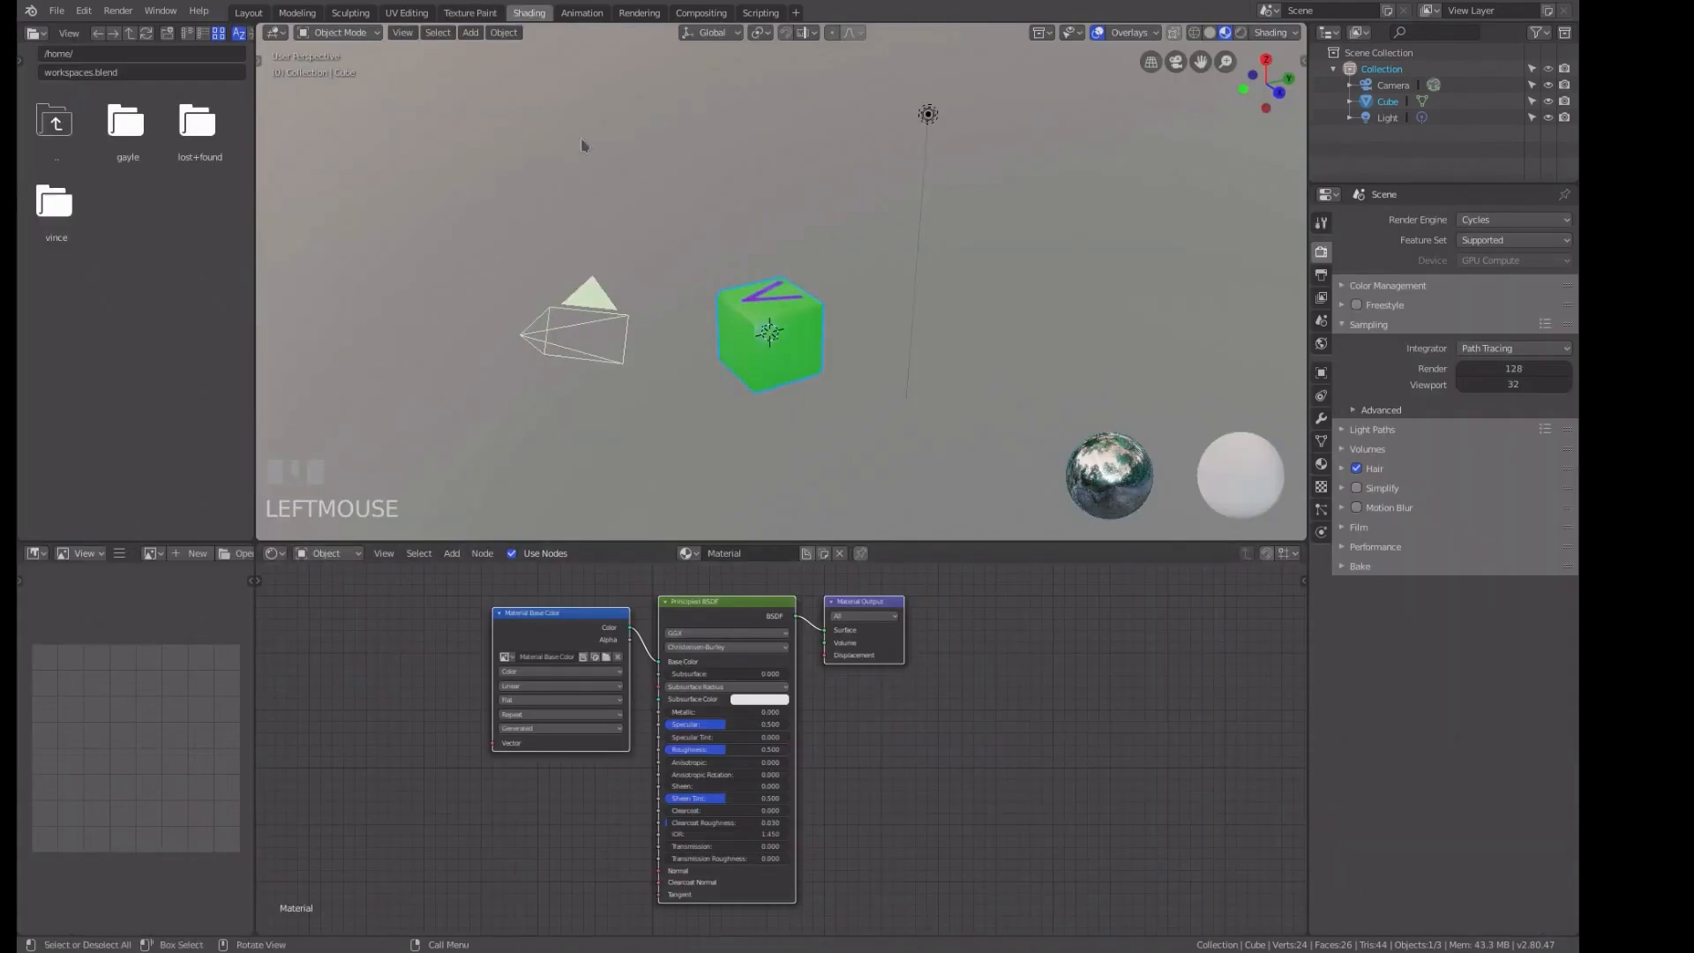
{"action": "left_click", "coordinate": [731, 612]}
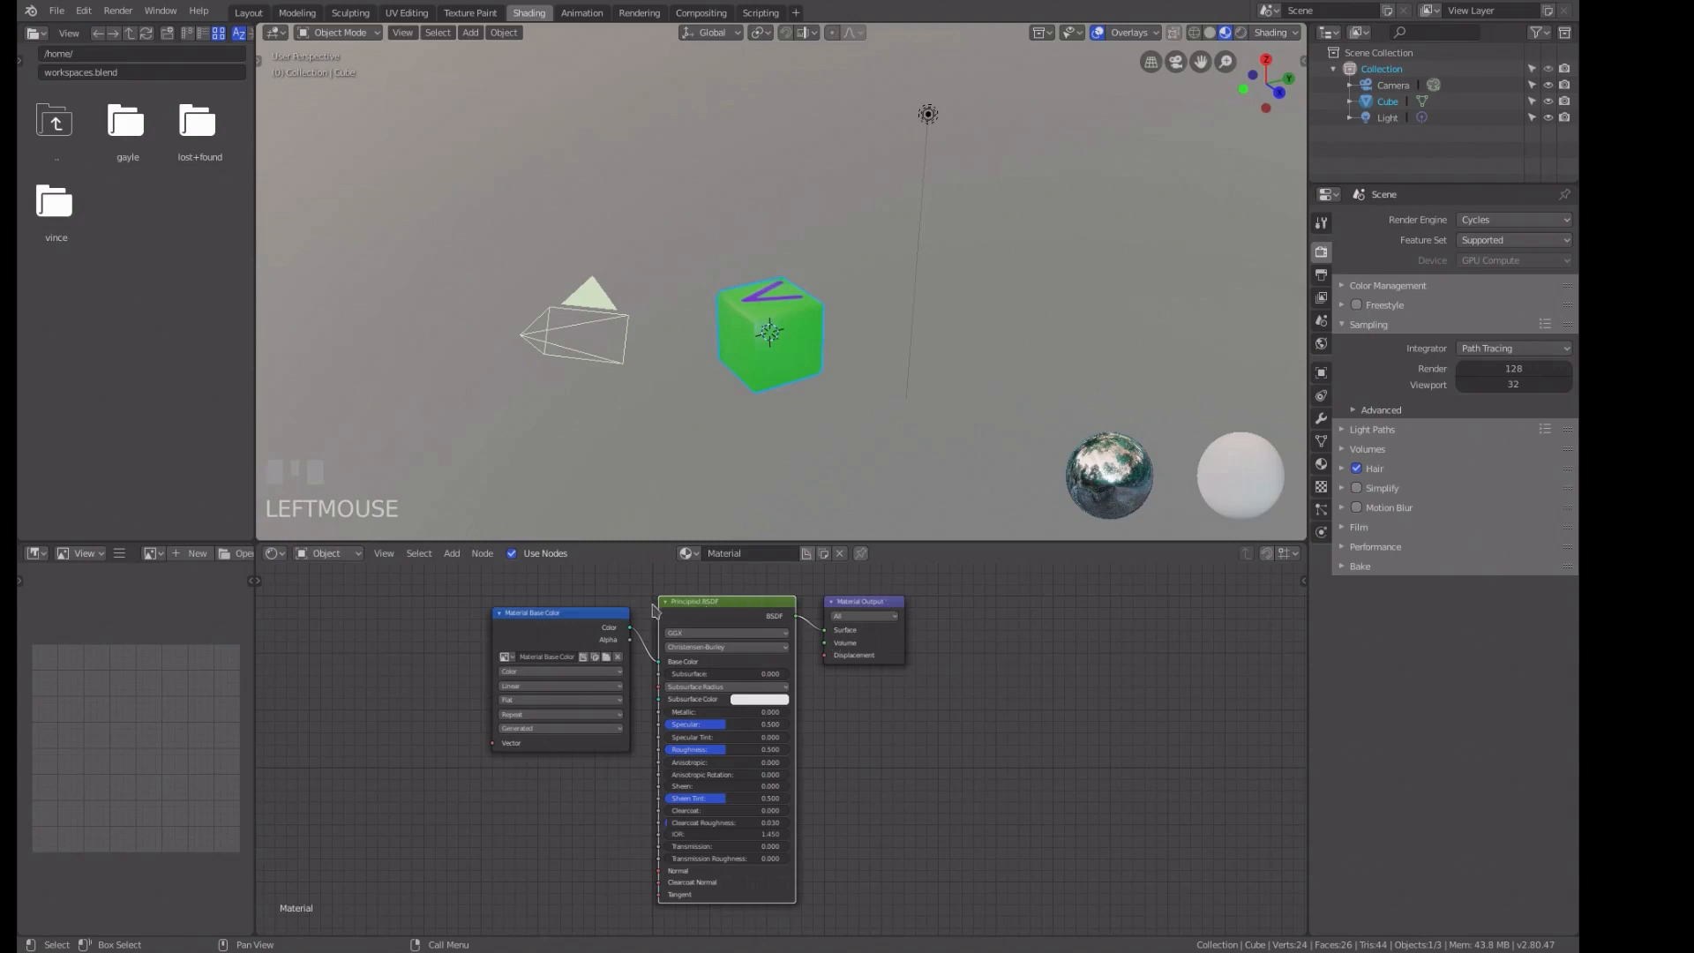
{"action": "left_click_drag", "start_coordinate": [568, 626], "coordinate": [519, 621]}
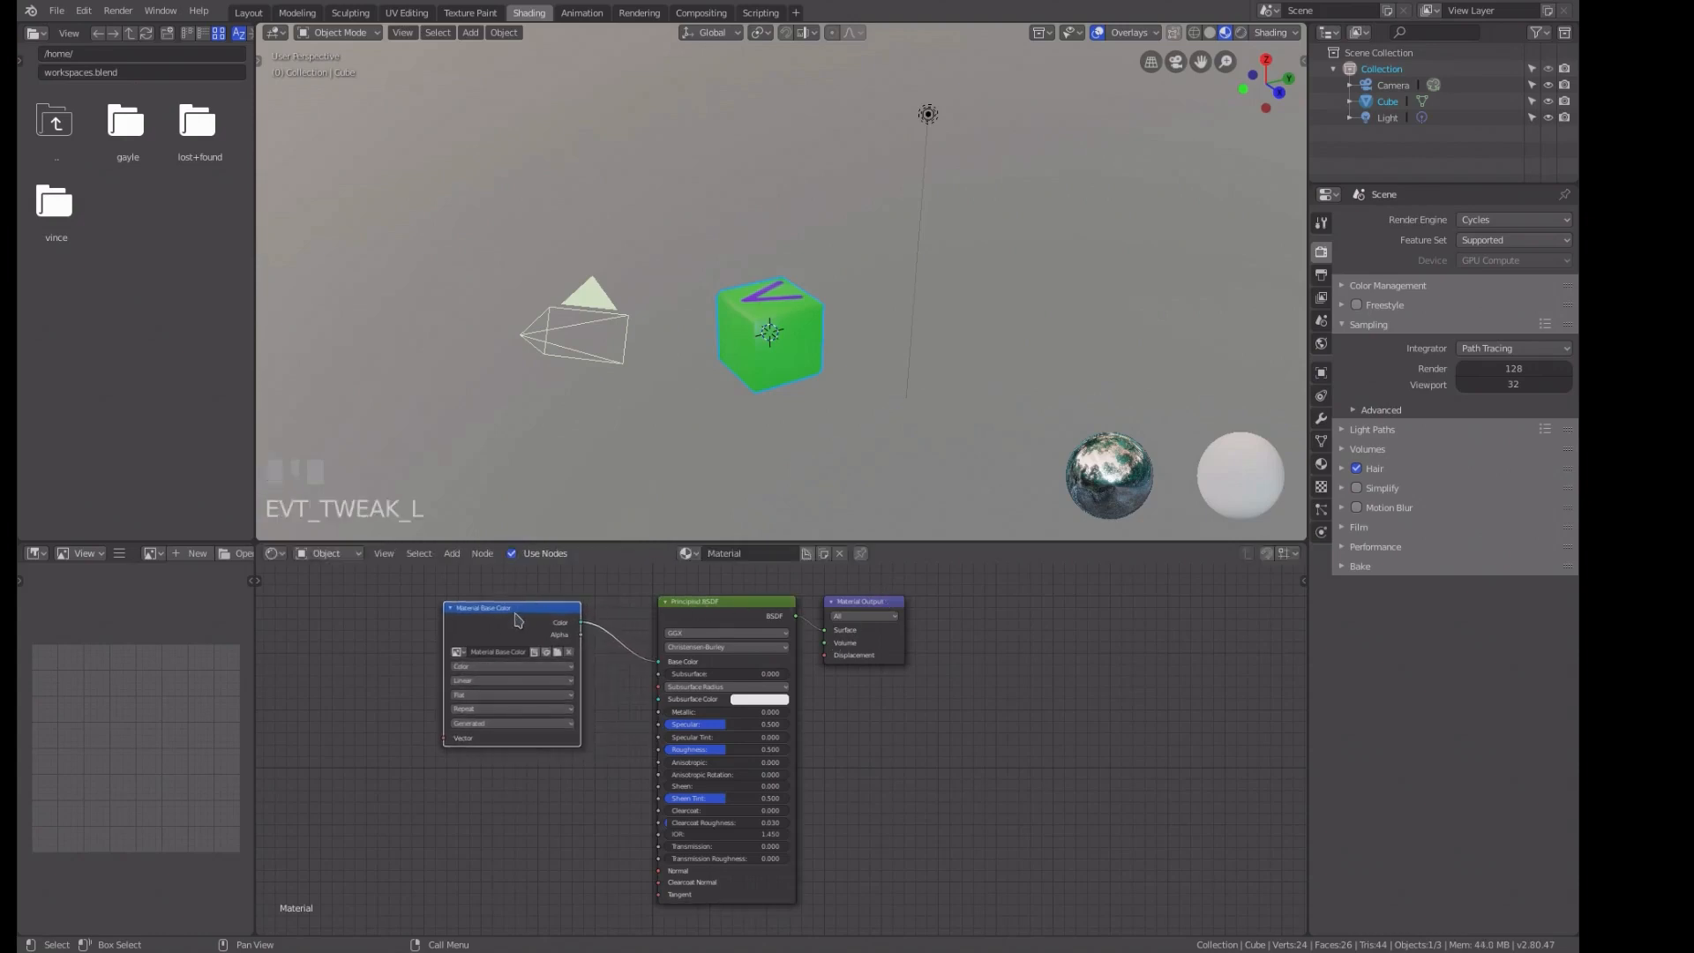
{"action": "left_click", "coordinate": [504, 611]}
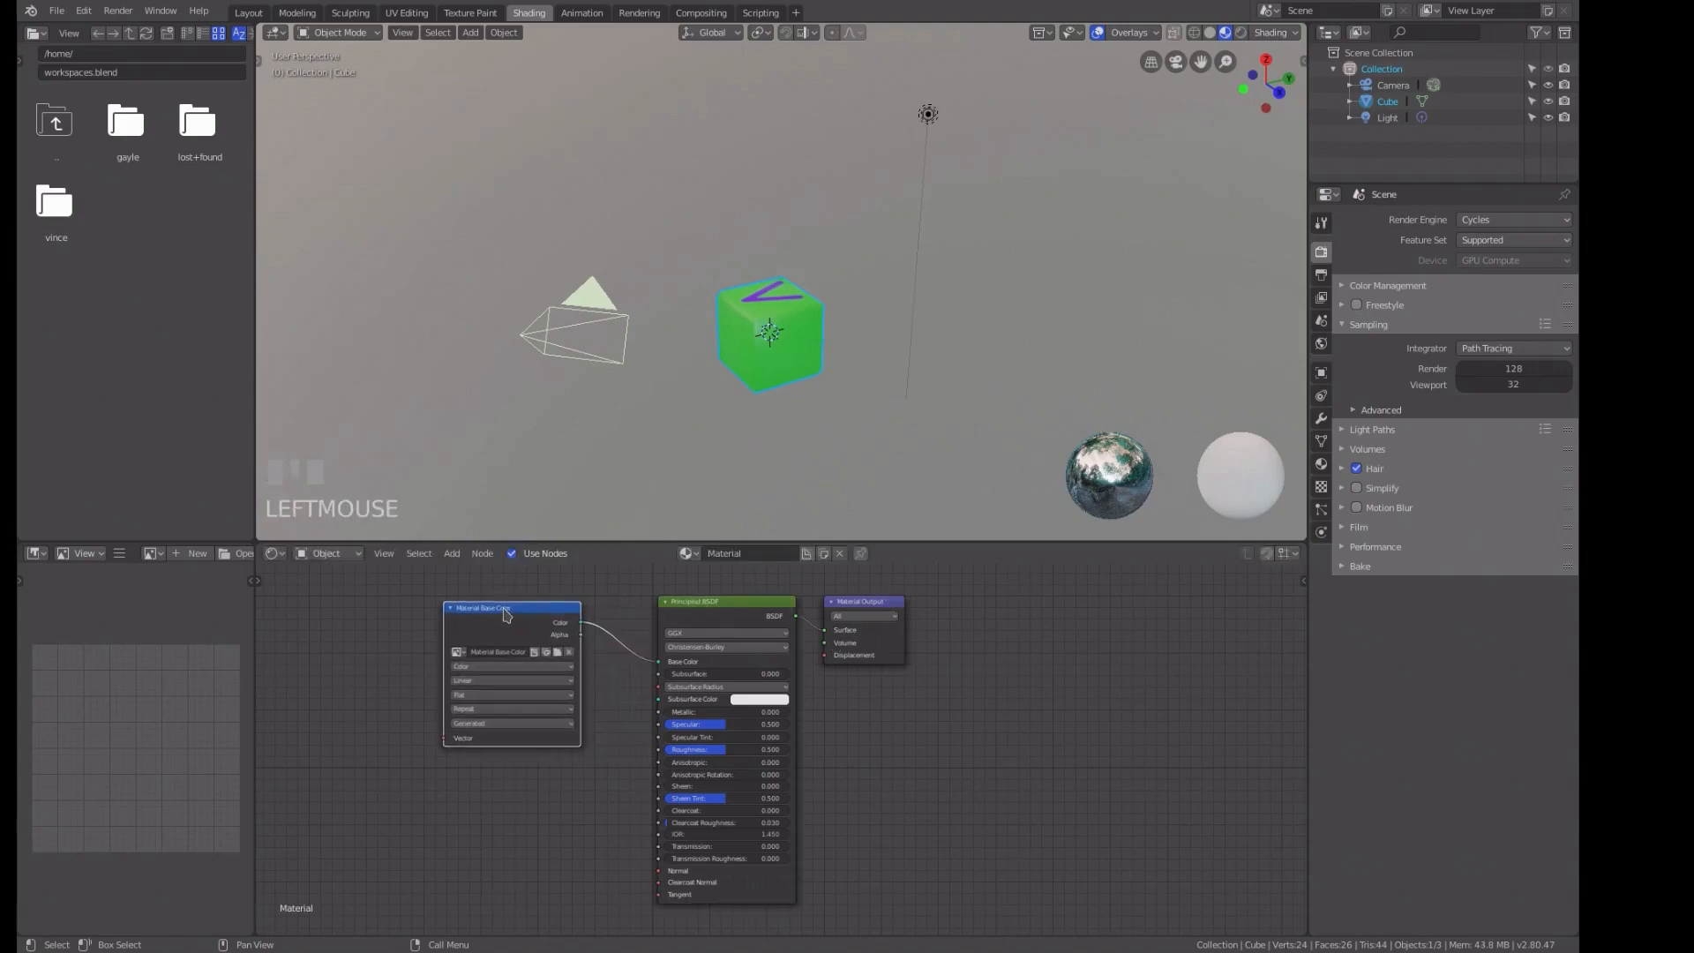
{"action": "left_click", "coordinate": [745, 607]}
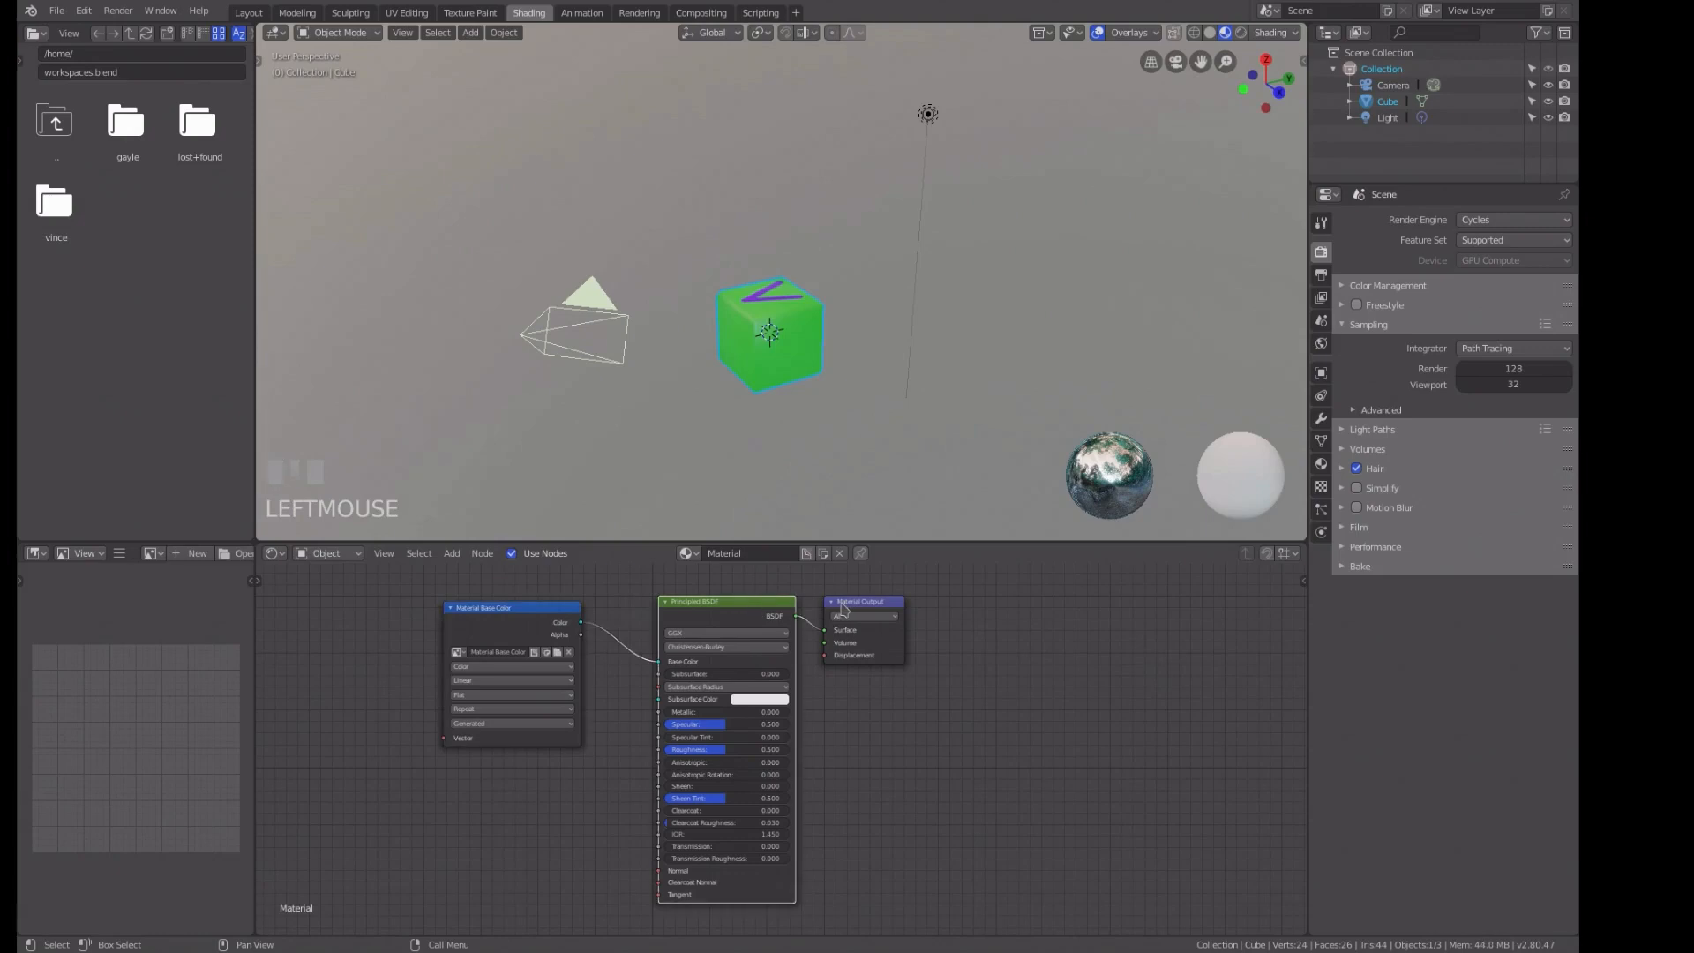
{"action": "left_click_drag", "start_coordinate": [852, 609], "coordinate": [990, 627]}
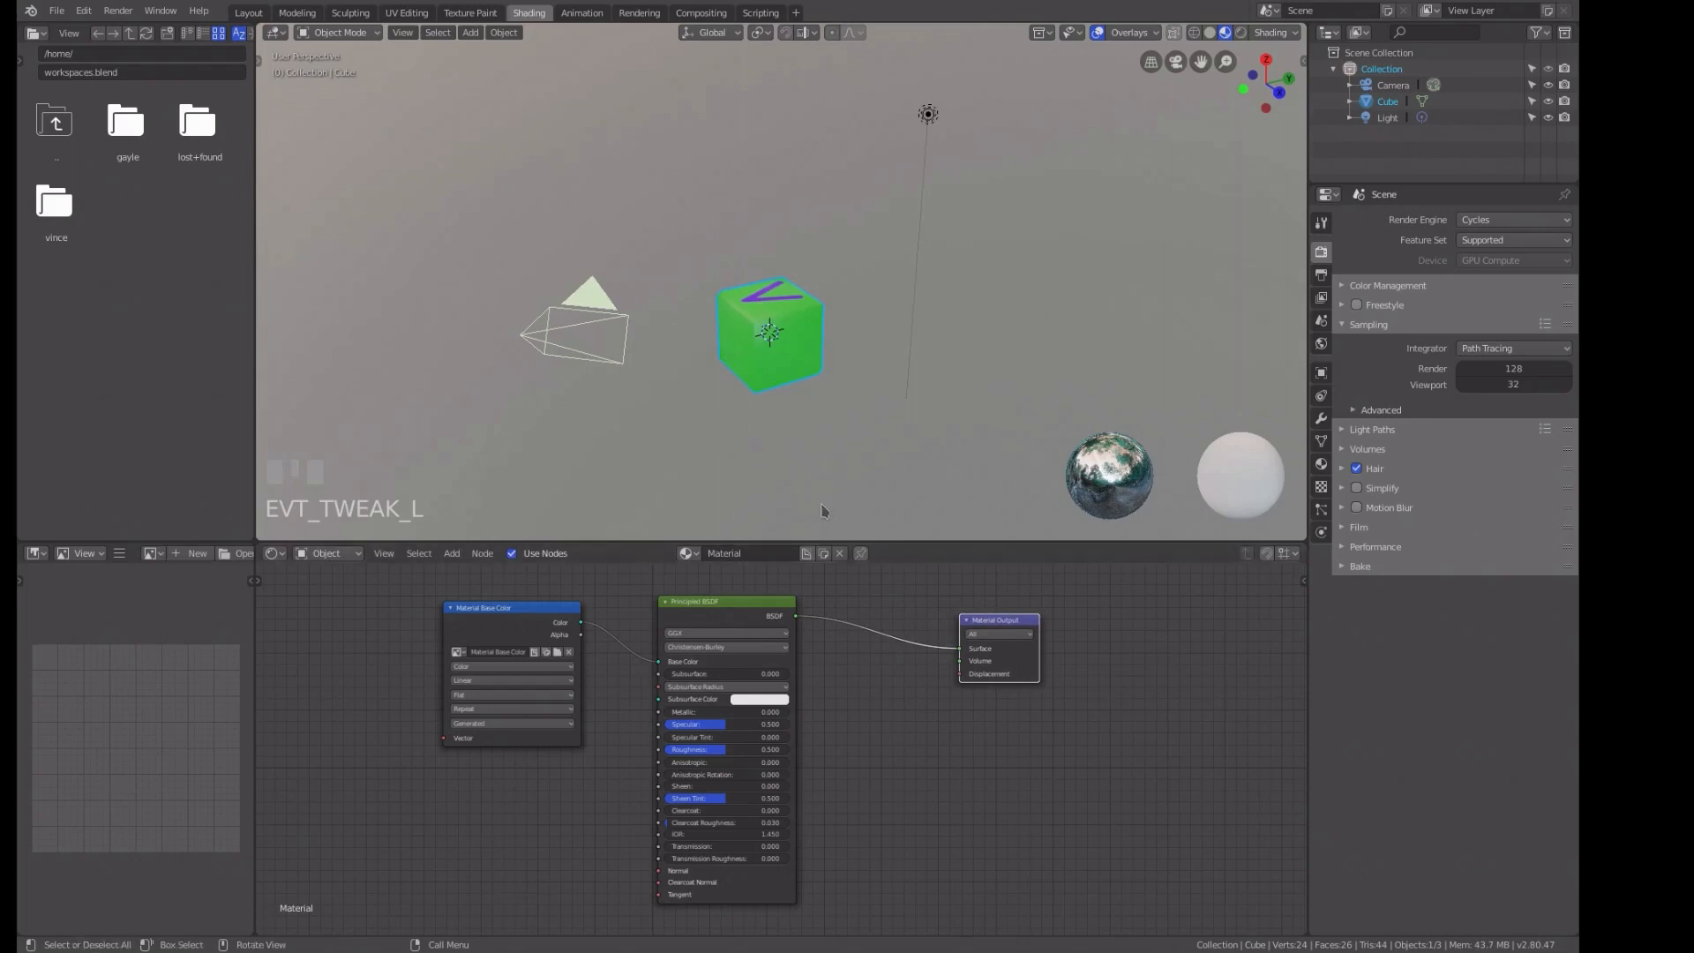
Return to the Texture Paint workspace, add a 1024 × 1024 px Bump slot named Material Bump, and make it the active slot.
{"action": "left_click", "coordinate": [470, 13]}
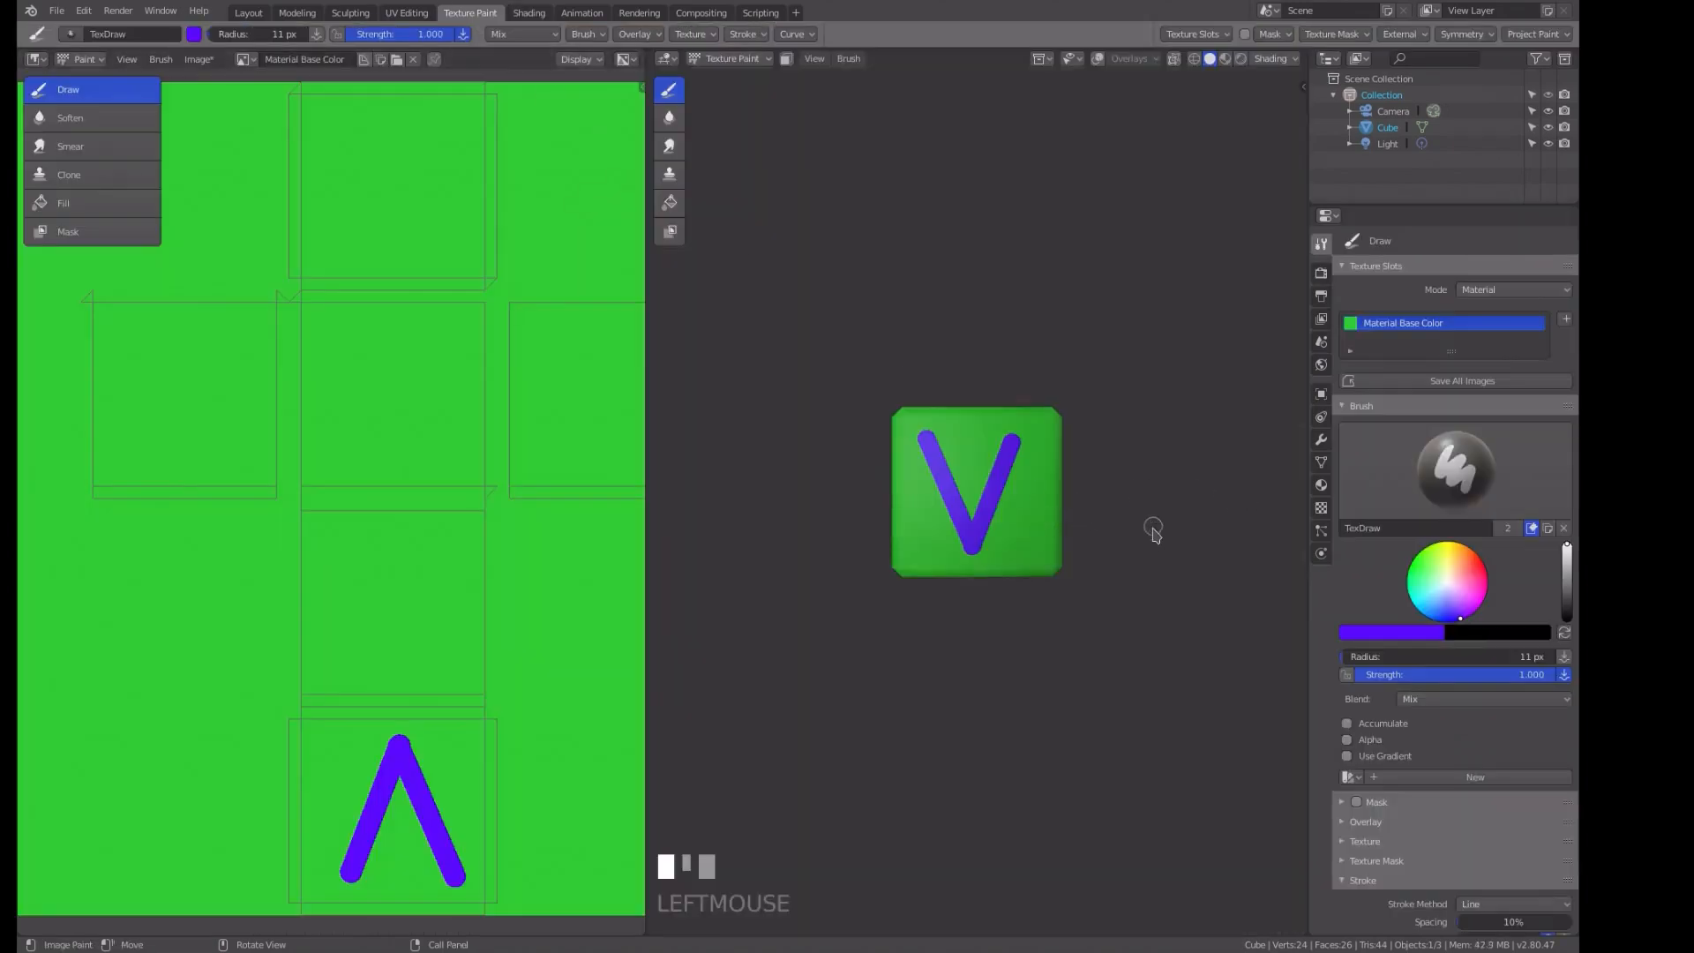
{"action": "left_click", "coordinate": [1566, 323]}
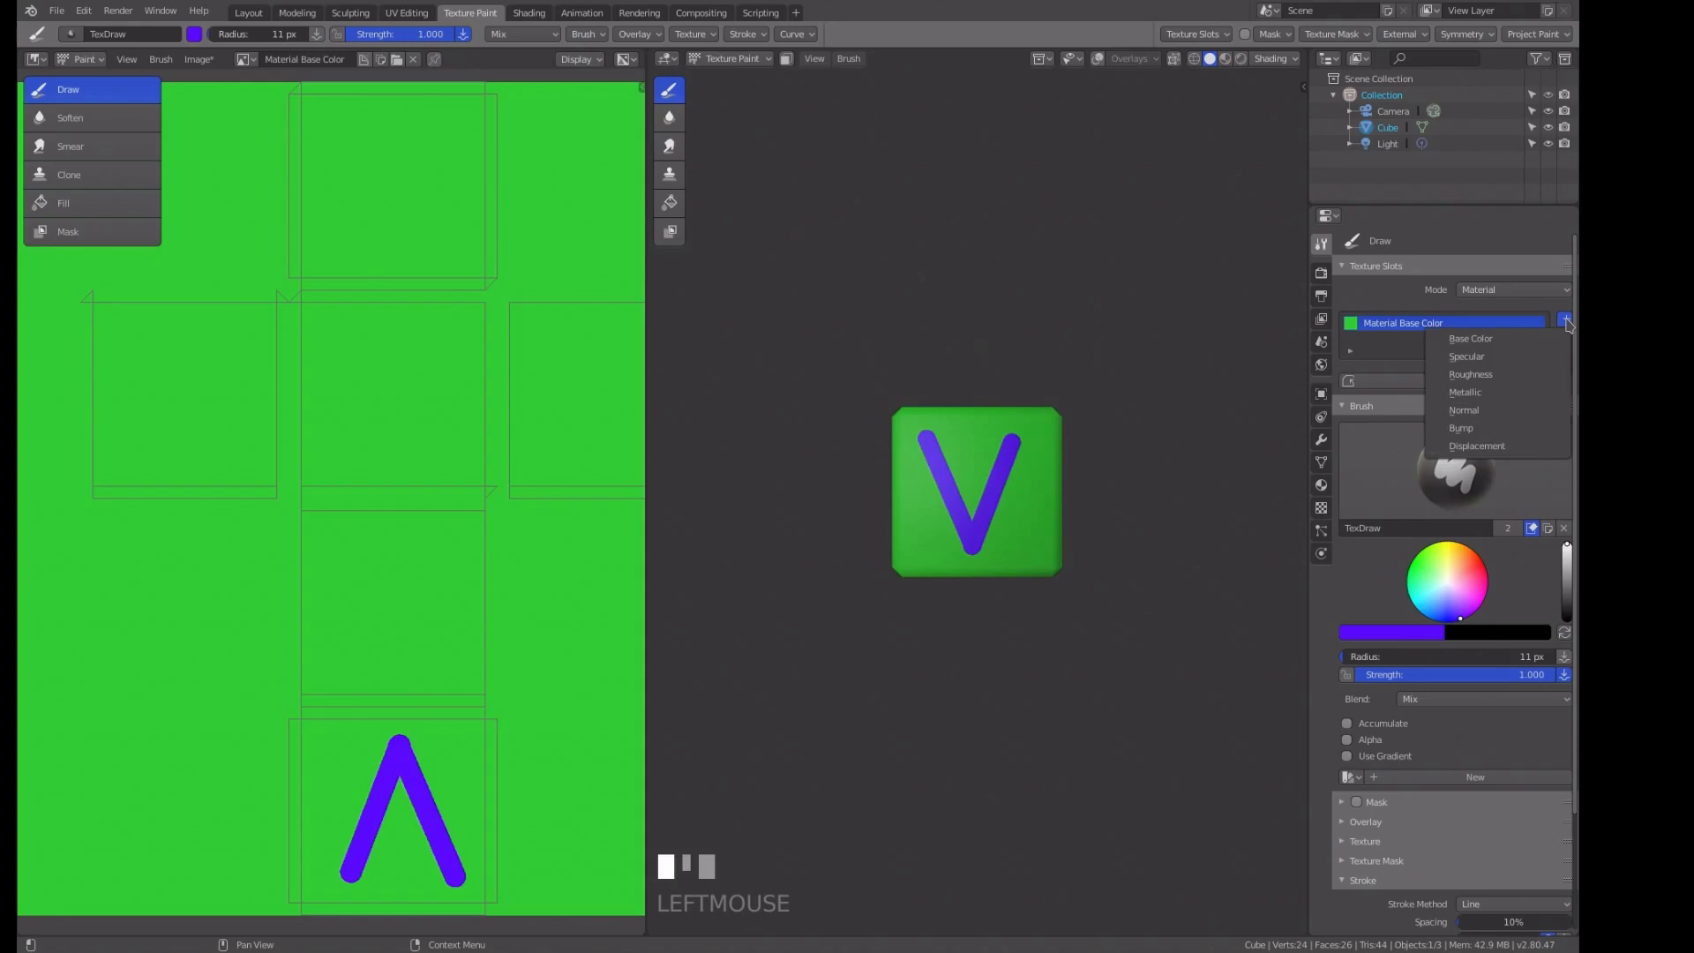
{"action": "left_click", "coordinate": [1478, 429]}
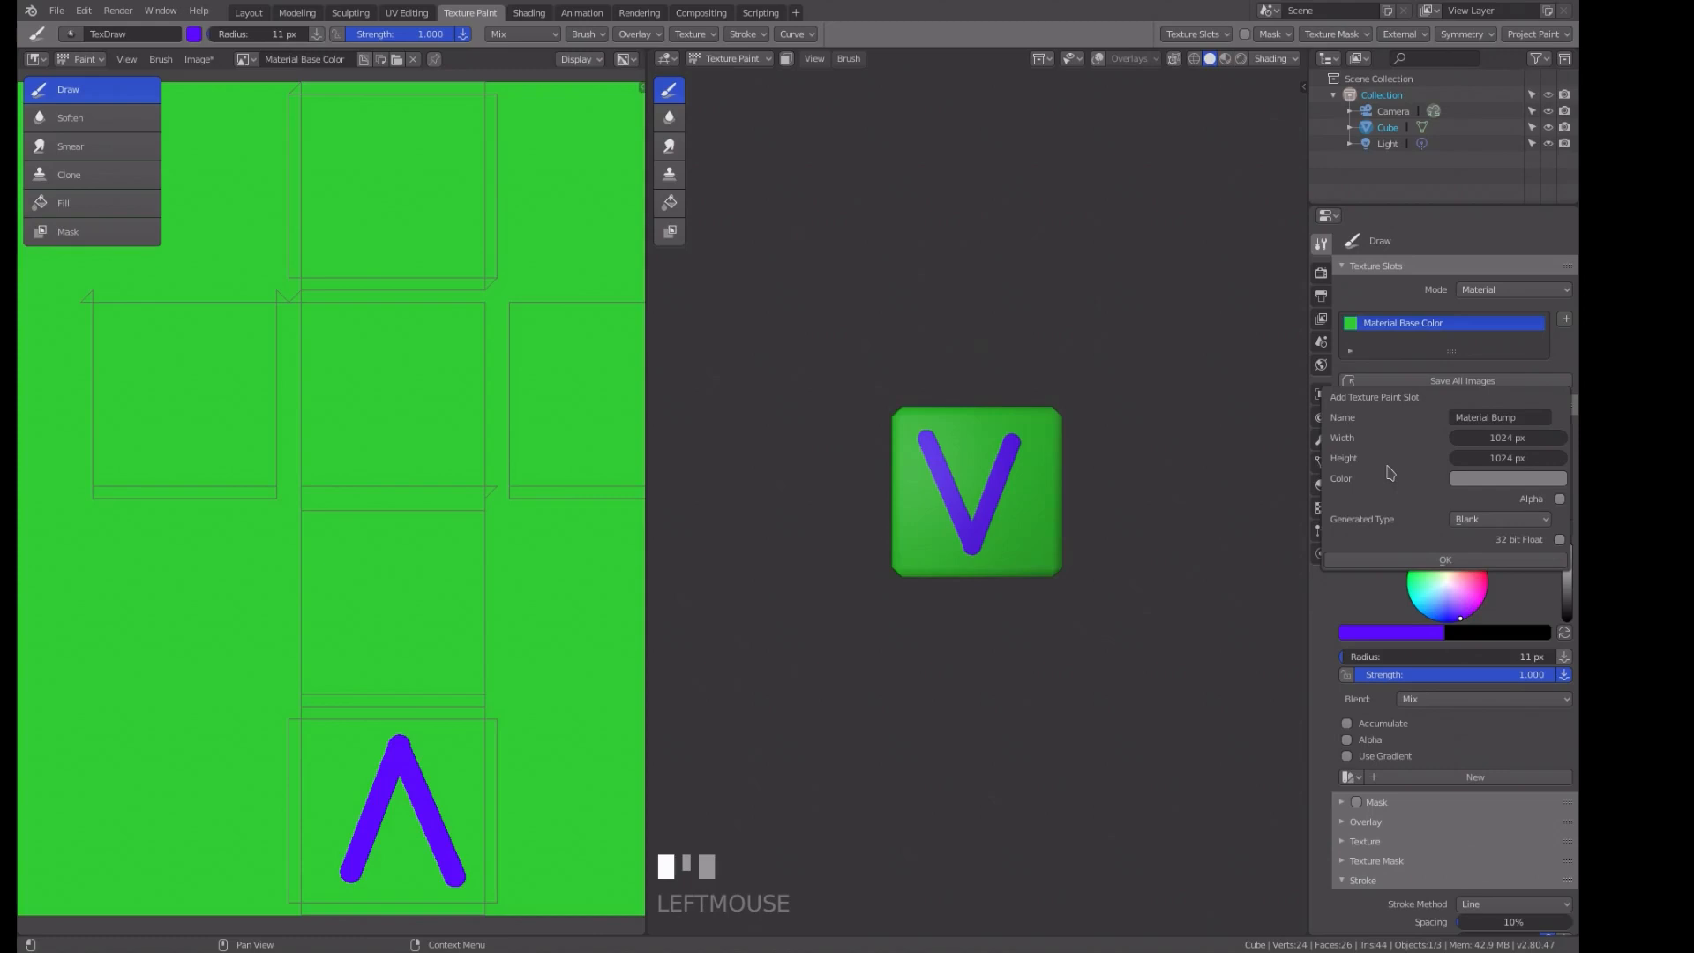
{"action": "left_click", "coordinate": [1527, 482]}
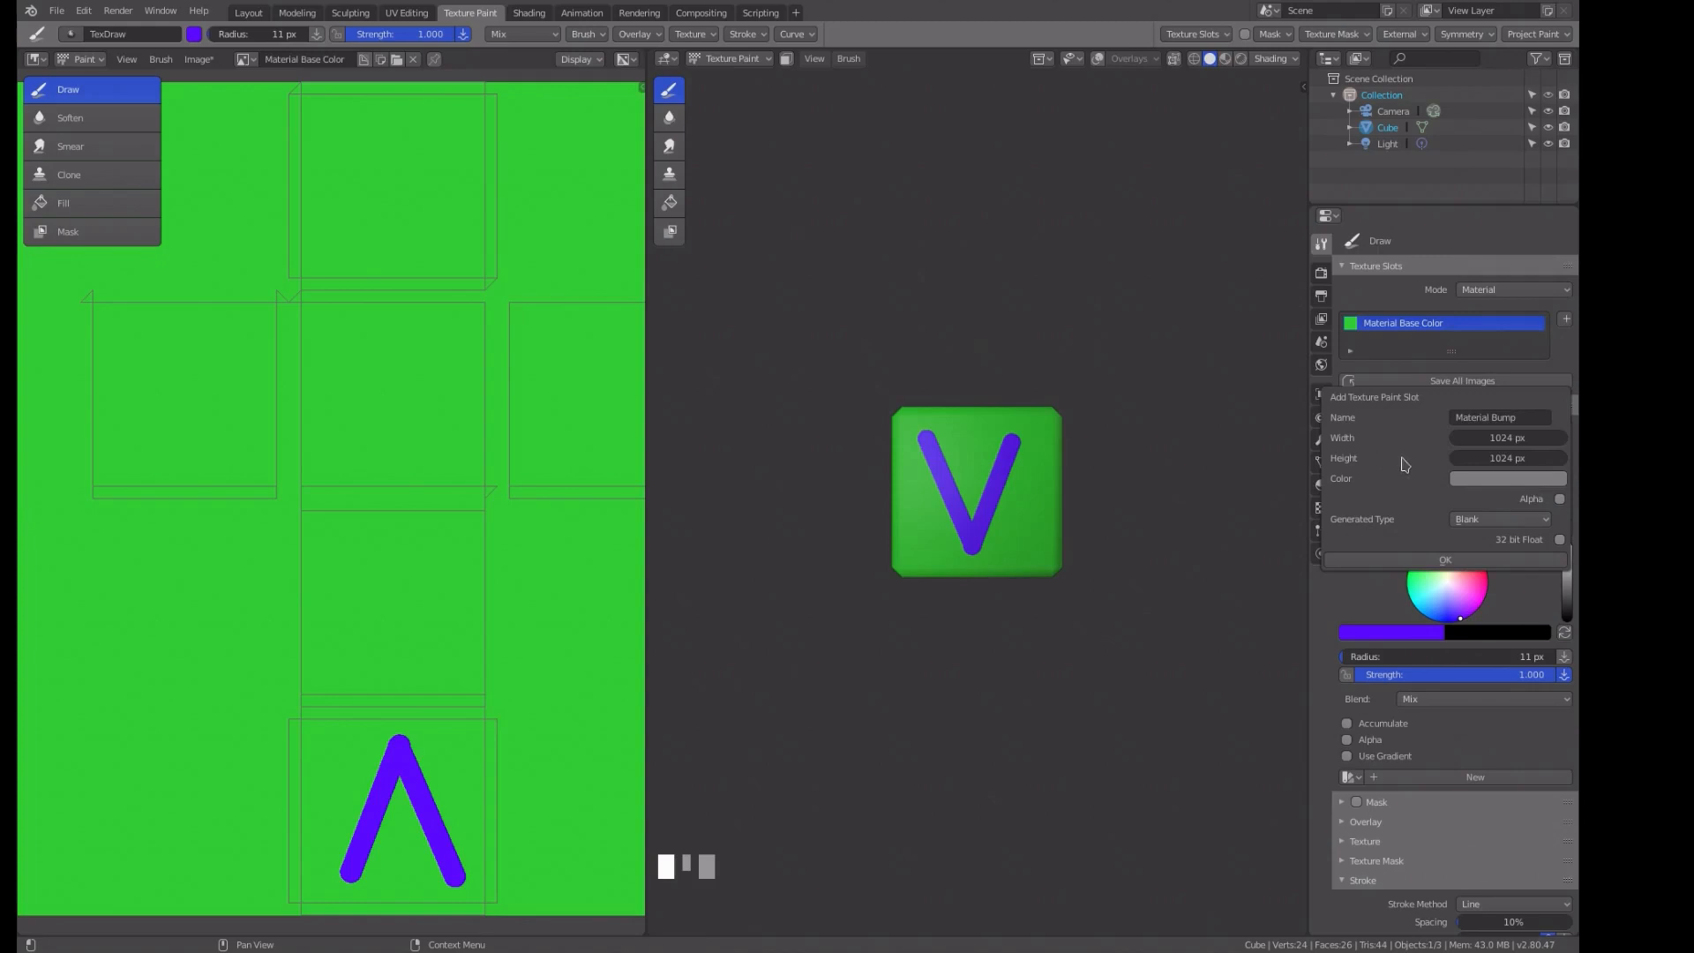
{"action": "left_click", "coordinate": [1447, 561]}
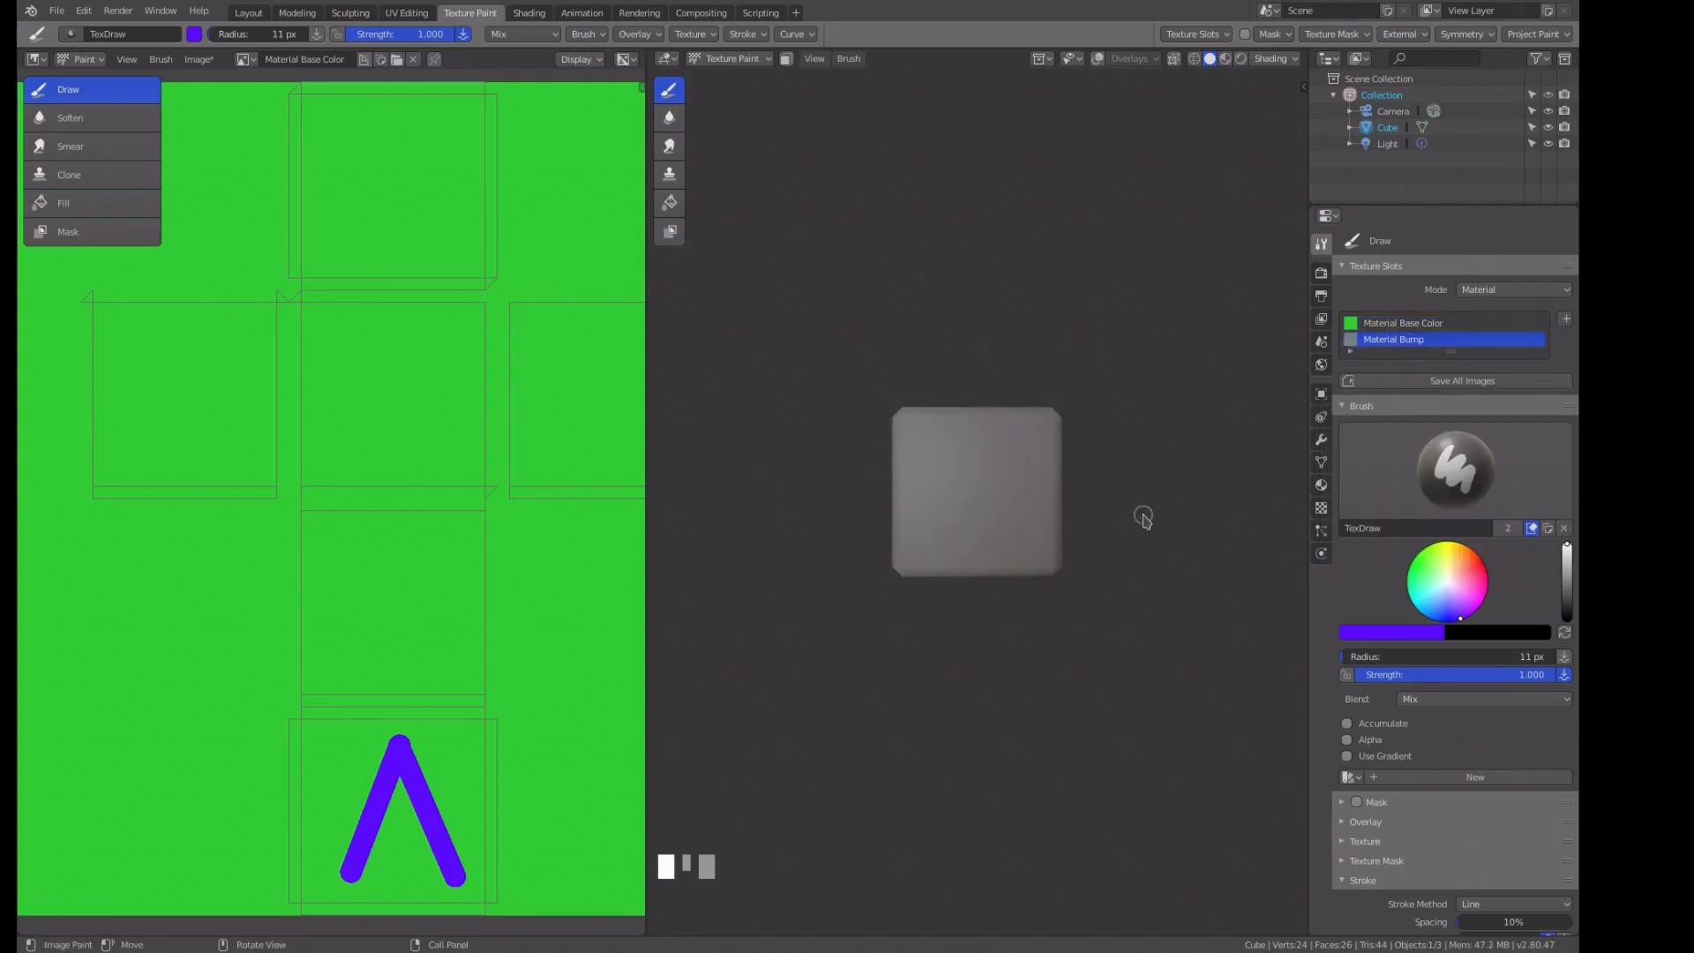
{"action": "scroll", "coordinate": [1533, 628], "scroll_direction": "down", "scroll_amount": 4}
{"action": "scroll", "coordinate": [1504, 613], "scroll_direction": "up", "scroll_amount": 4}
{"action": "left_click", "coordinate": [1460, 342]}
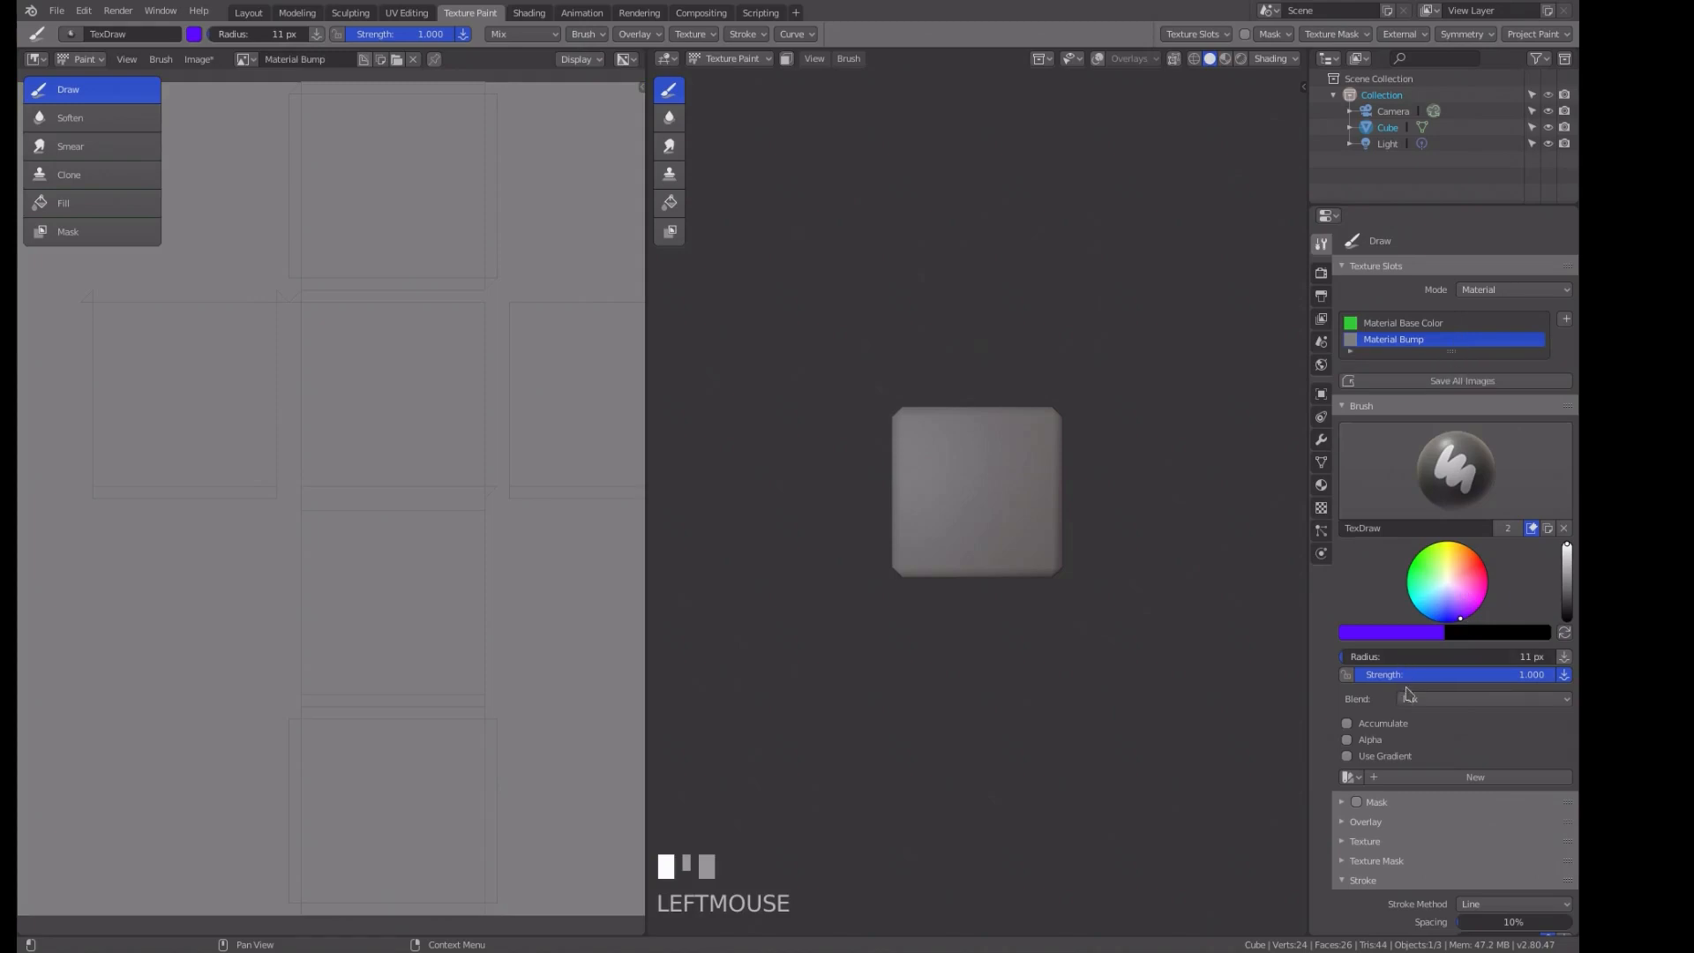
Set the brush's primary colour to near-white, then swap it with the black secondary colour and back.
{"action": "left_click_drag", "start_coordinate": [1462, 624], "coordinate": [1446, 583]}
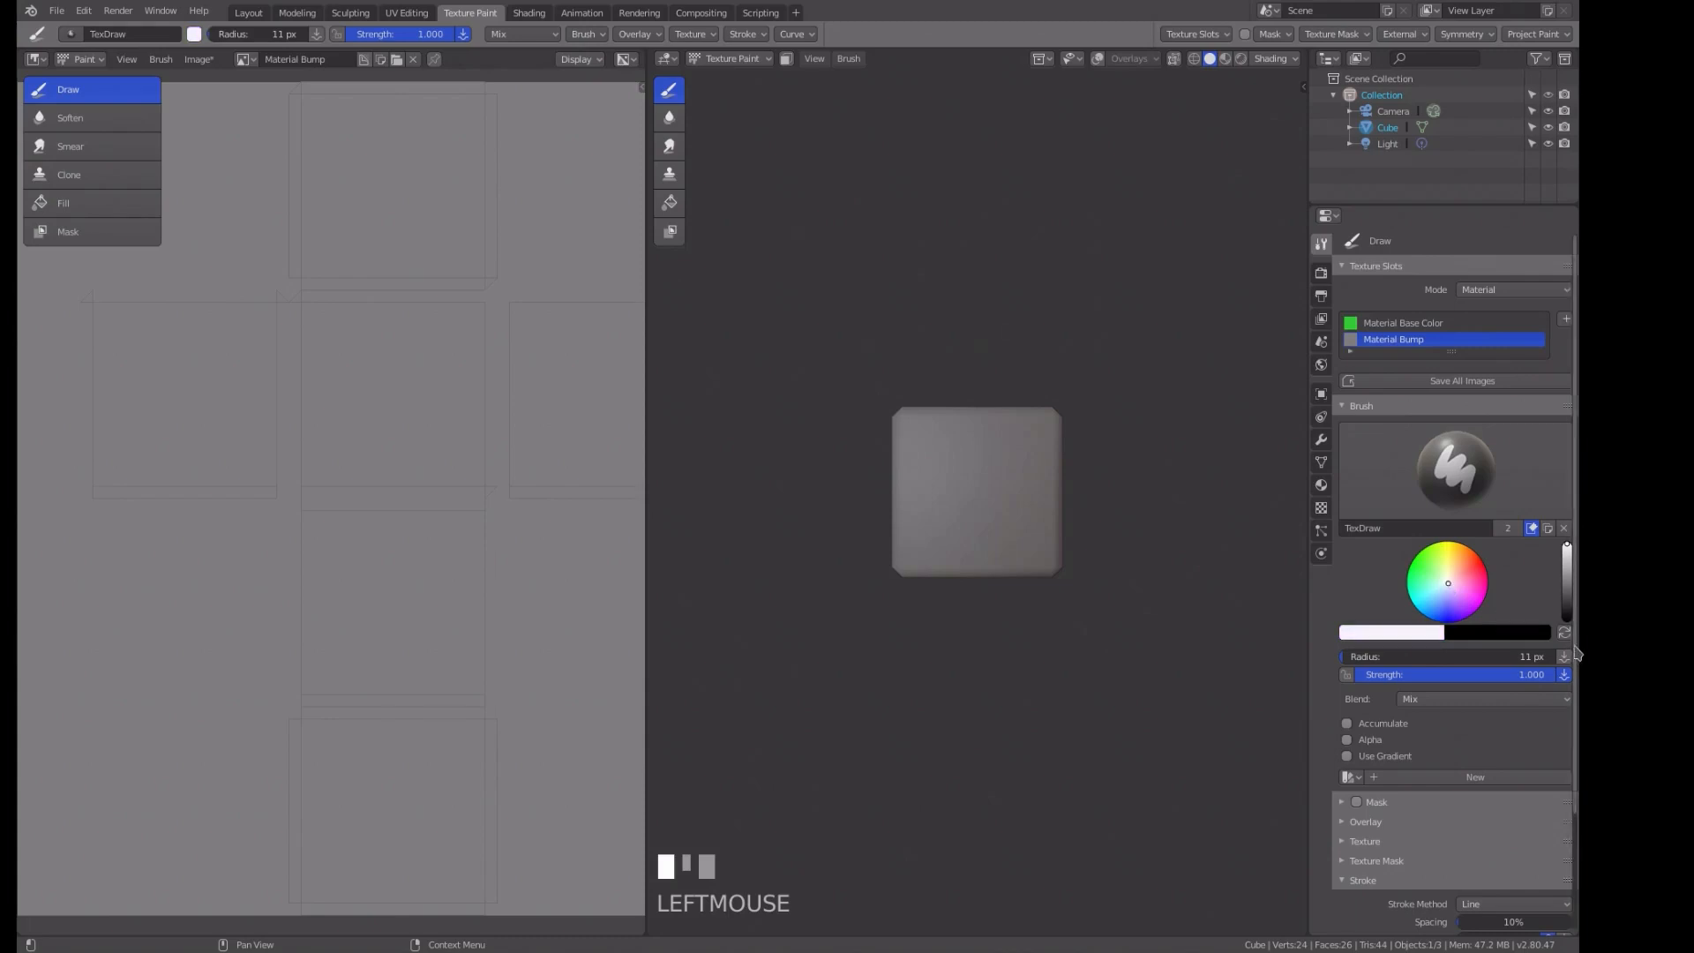
{"action": "left_click", "coordinate": [1566, 633]}
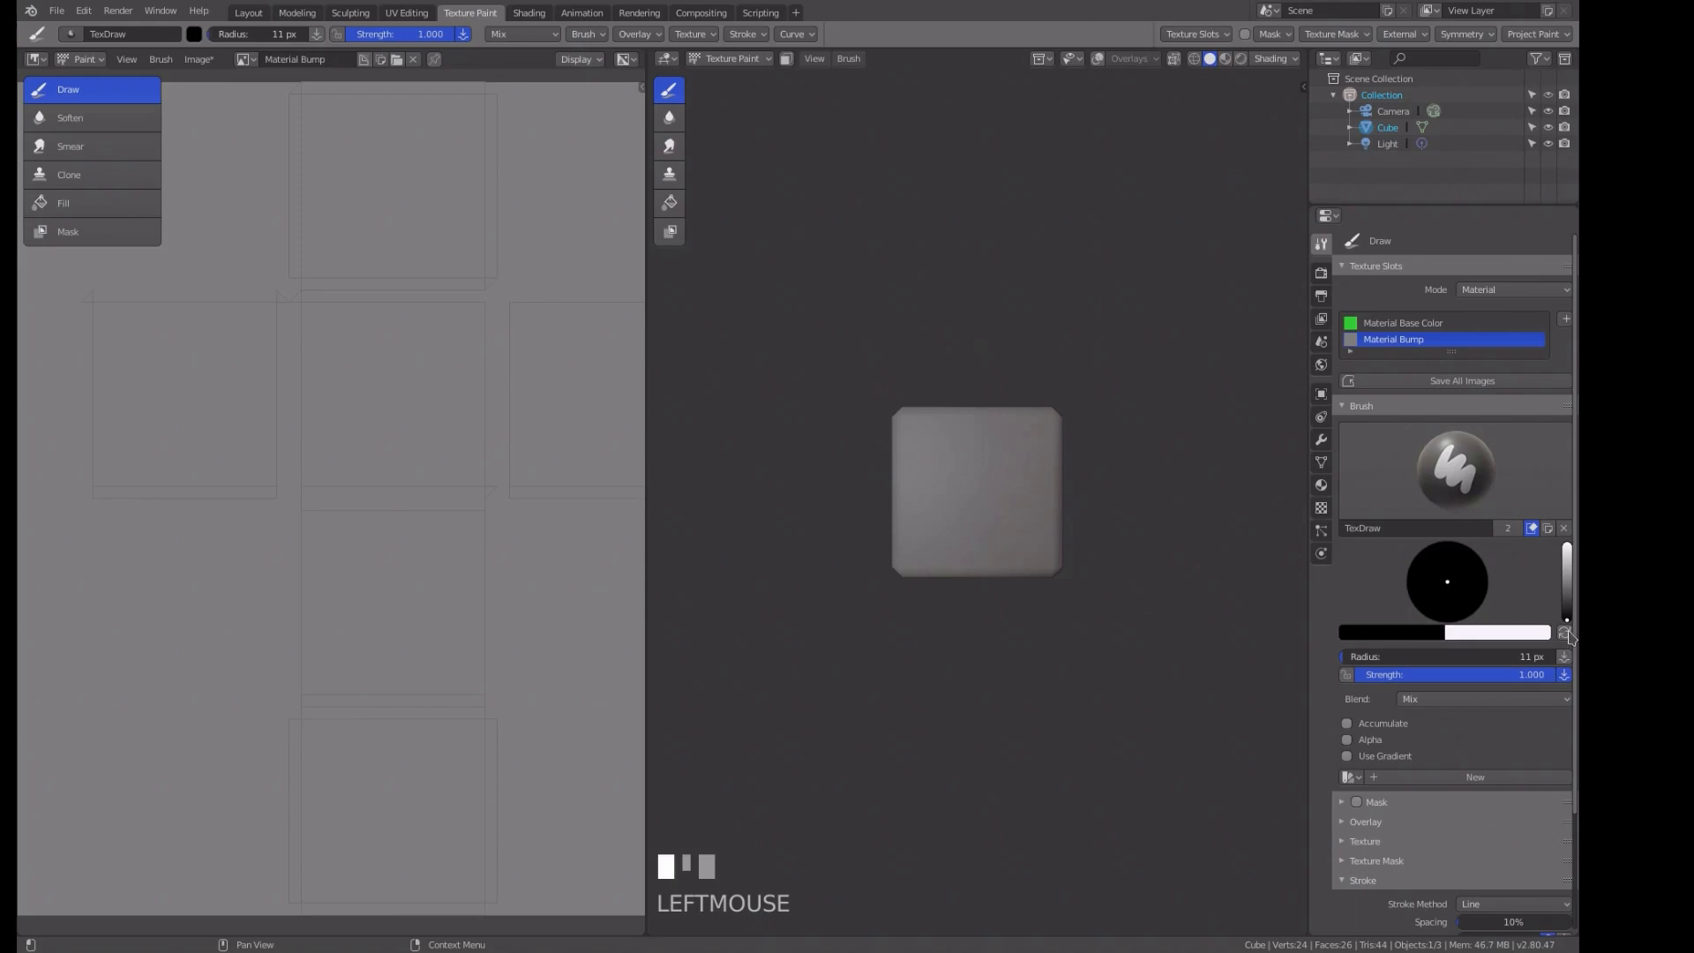
{"action": "left_click", "coordinate": [1566, 633]}
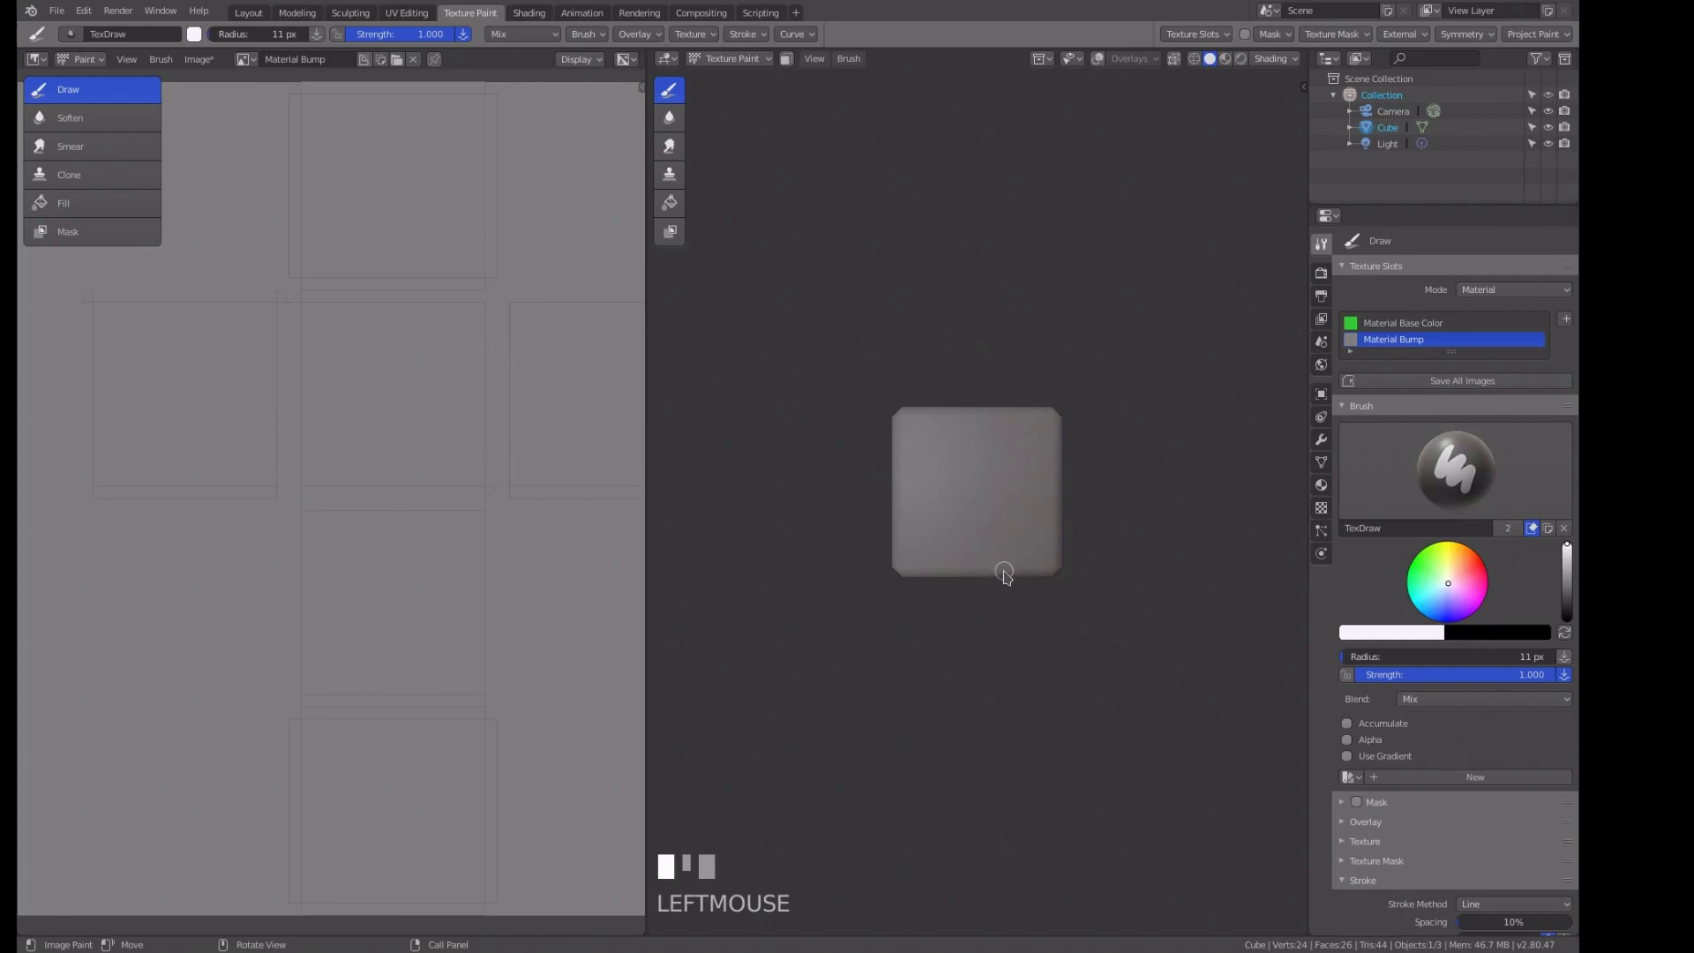
Set the stroke method to Airbrush and the radius to 30 px, and paint a near-white dot at the centre of the cube's front face.
{"action": "key", "text": "KP_1"}
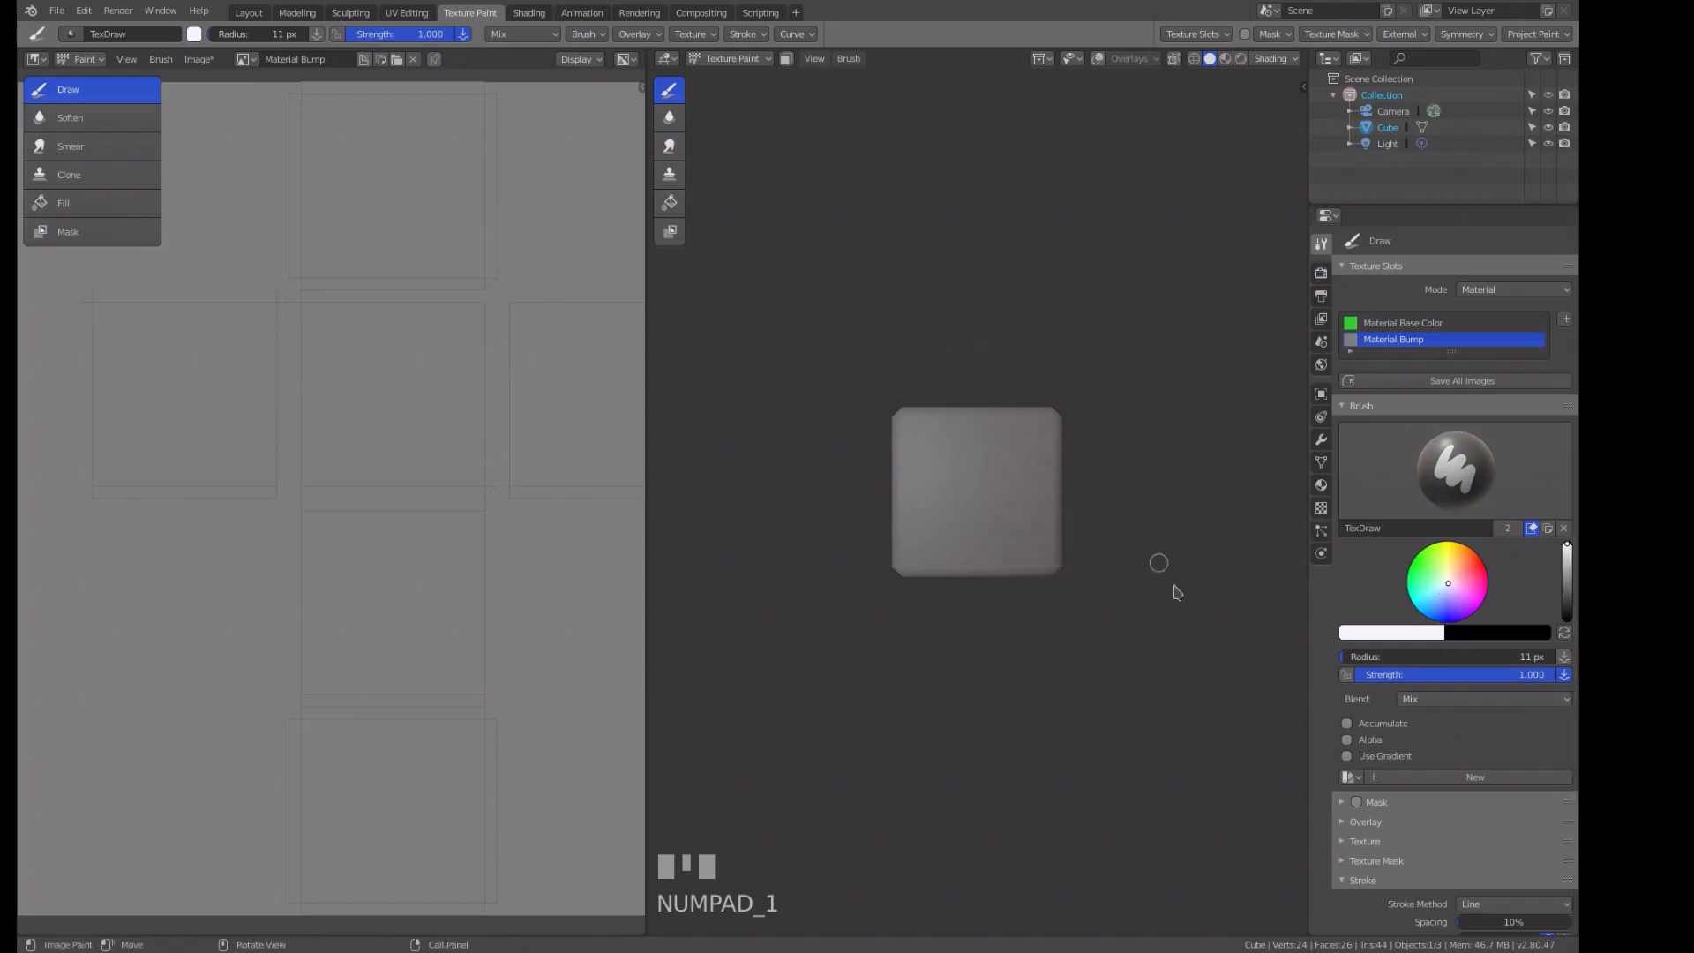
{"action": "scroll", "coordinate": [1397, 780], "scroll_direction": "down", "scroll_amount": 4}
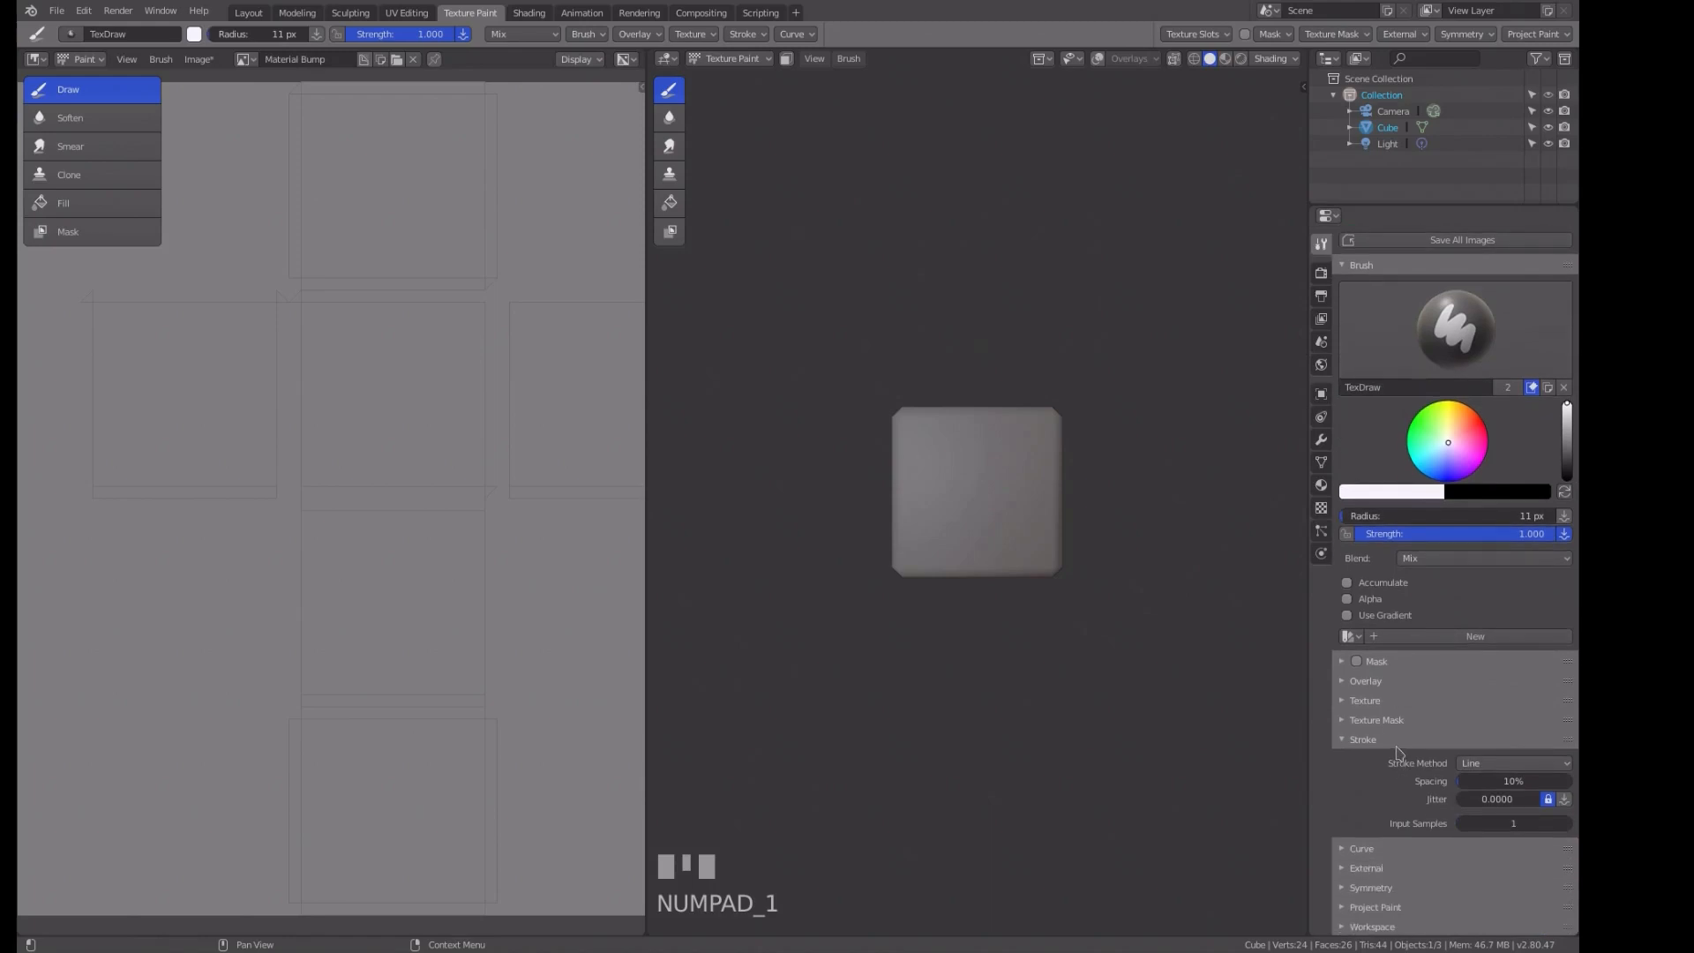
{"action": "left_click", "coordinate": [1501, 764]}
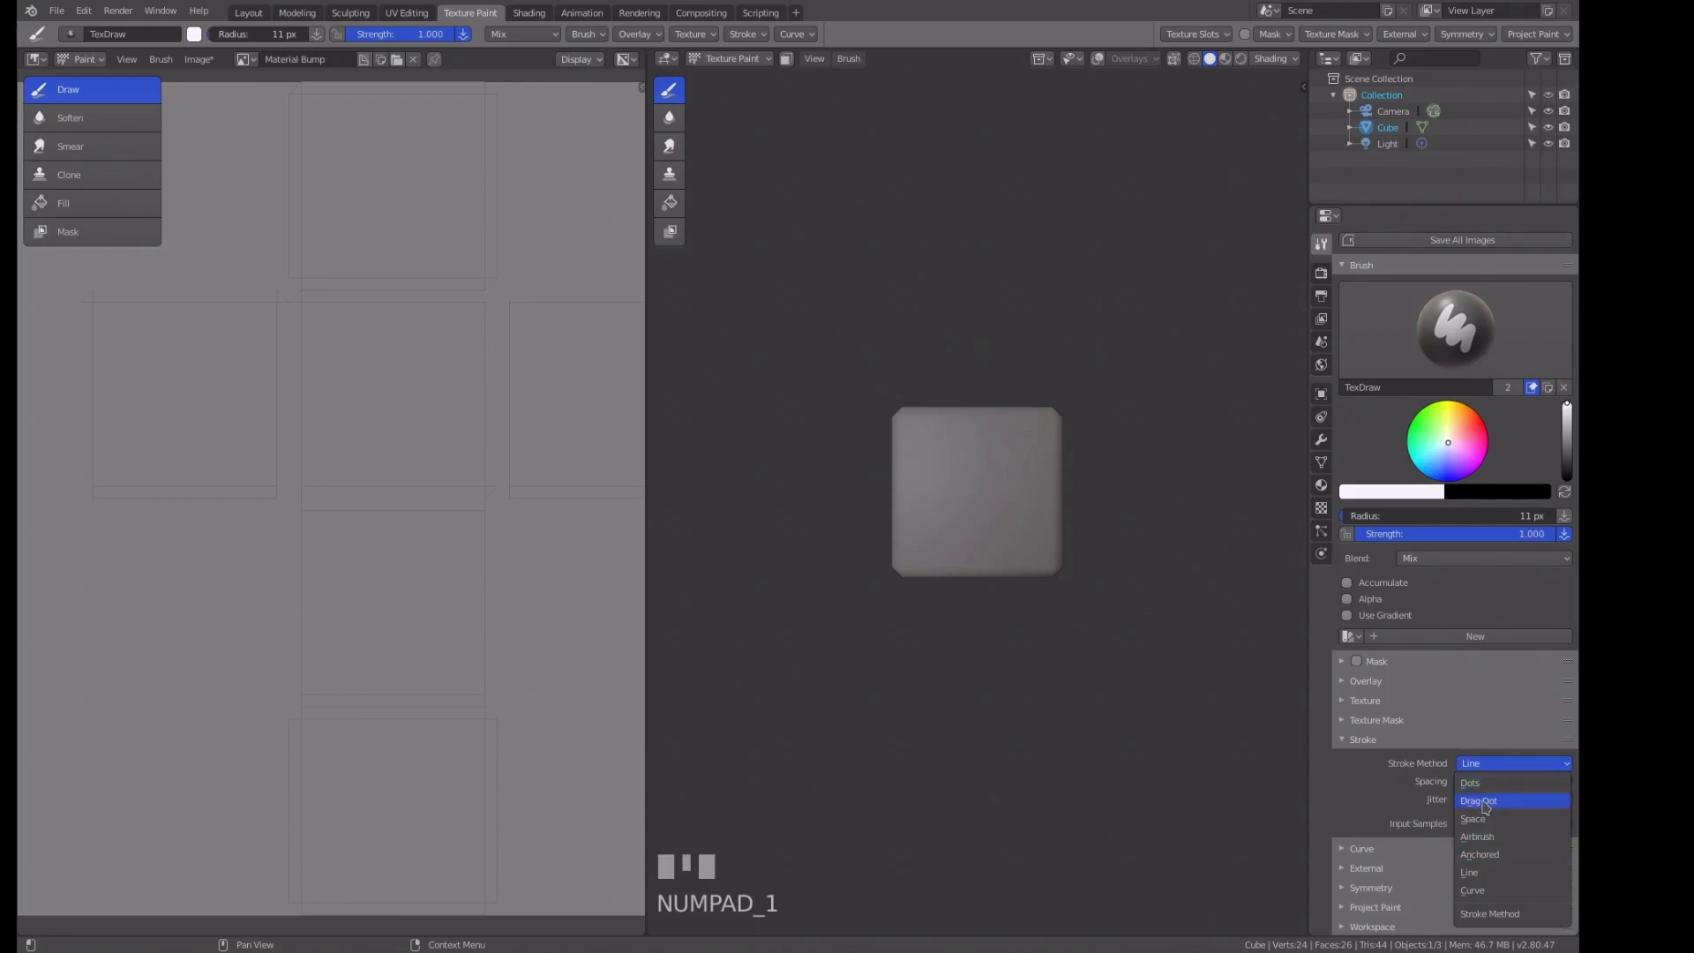
{"action": "left_click", "coordinate": [1477, 836]}
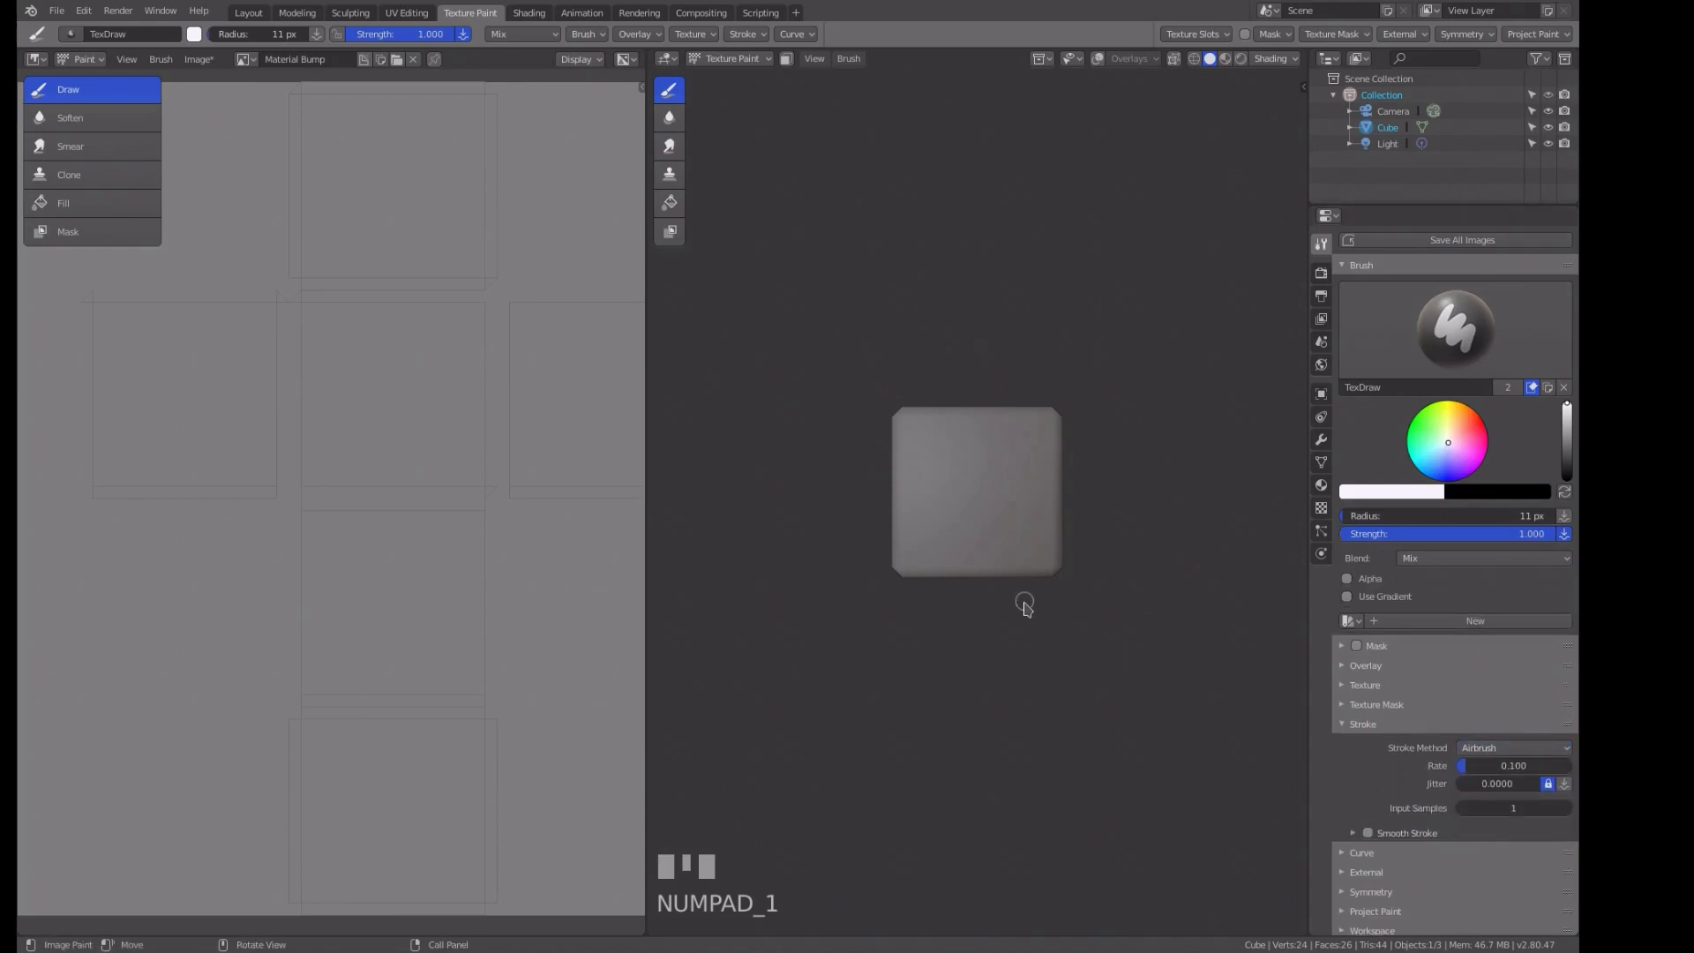
{"action": "key", "text": "f"}
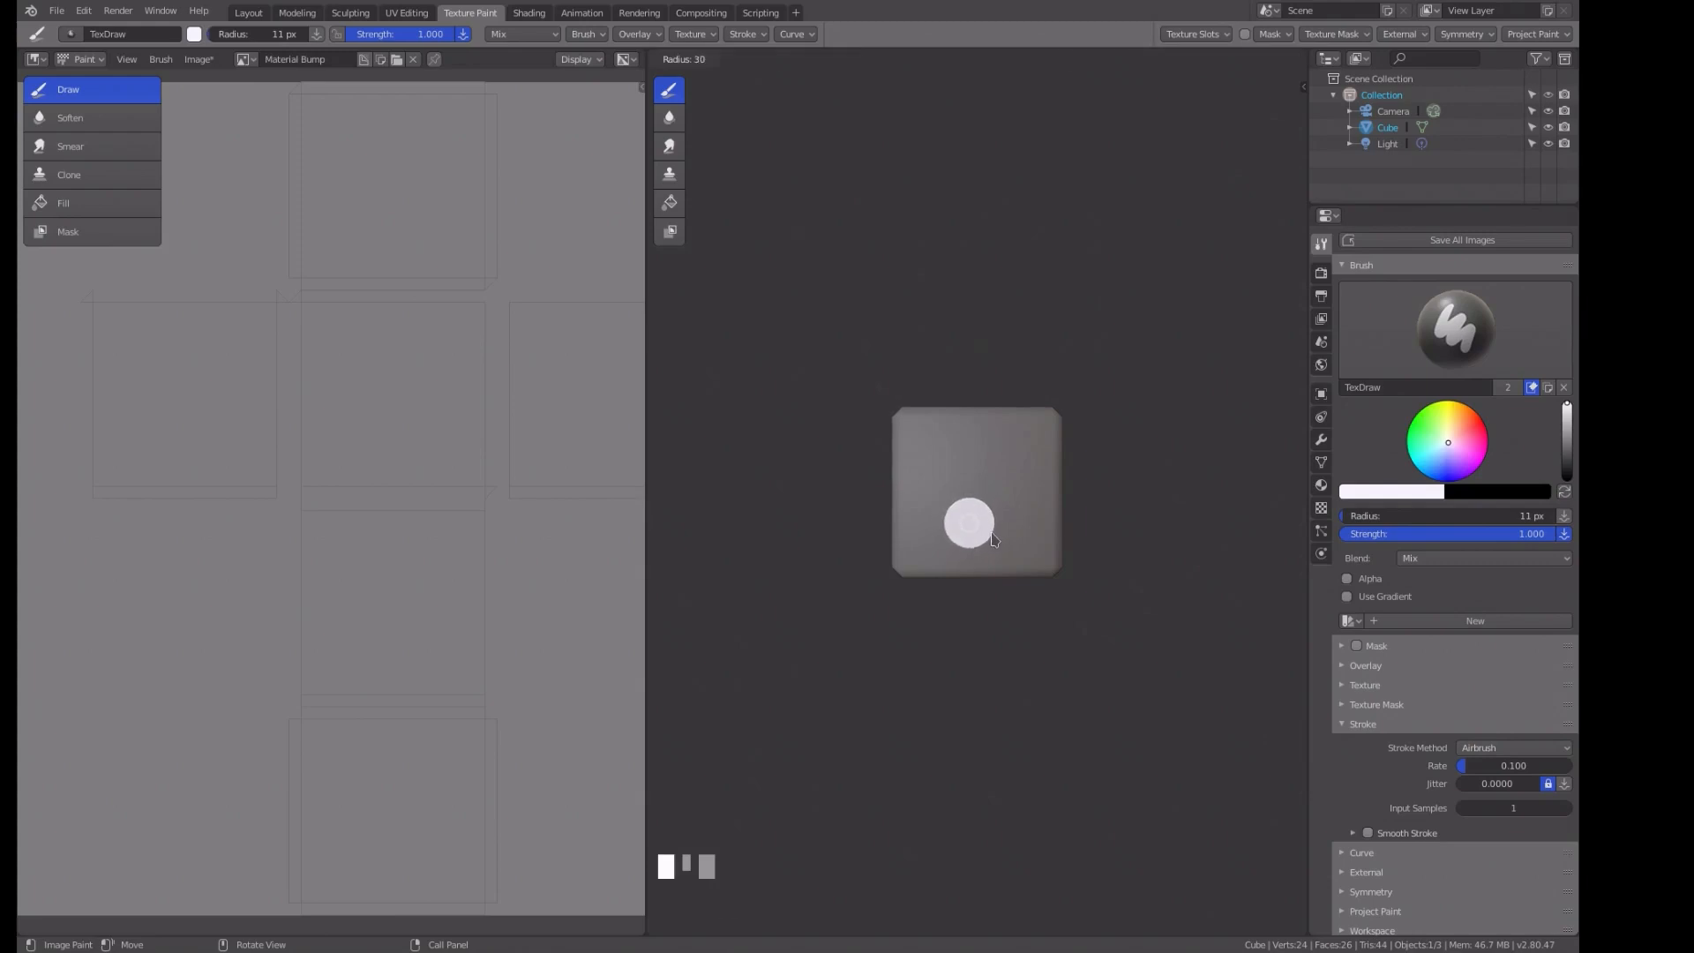
{"action": "left_click", "coordinate": [993, 535]}
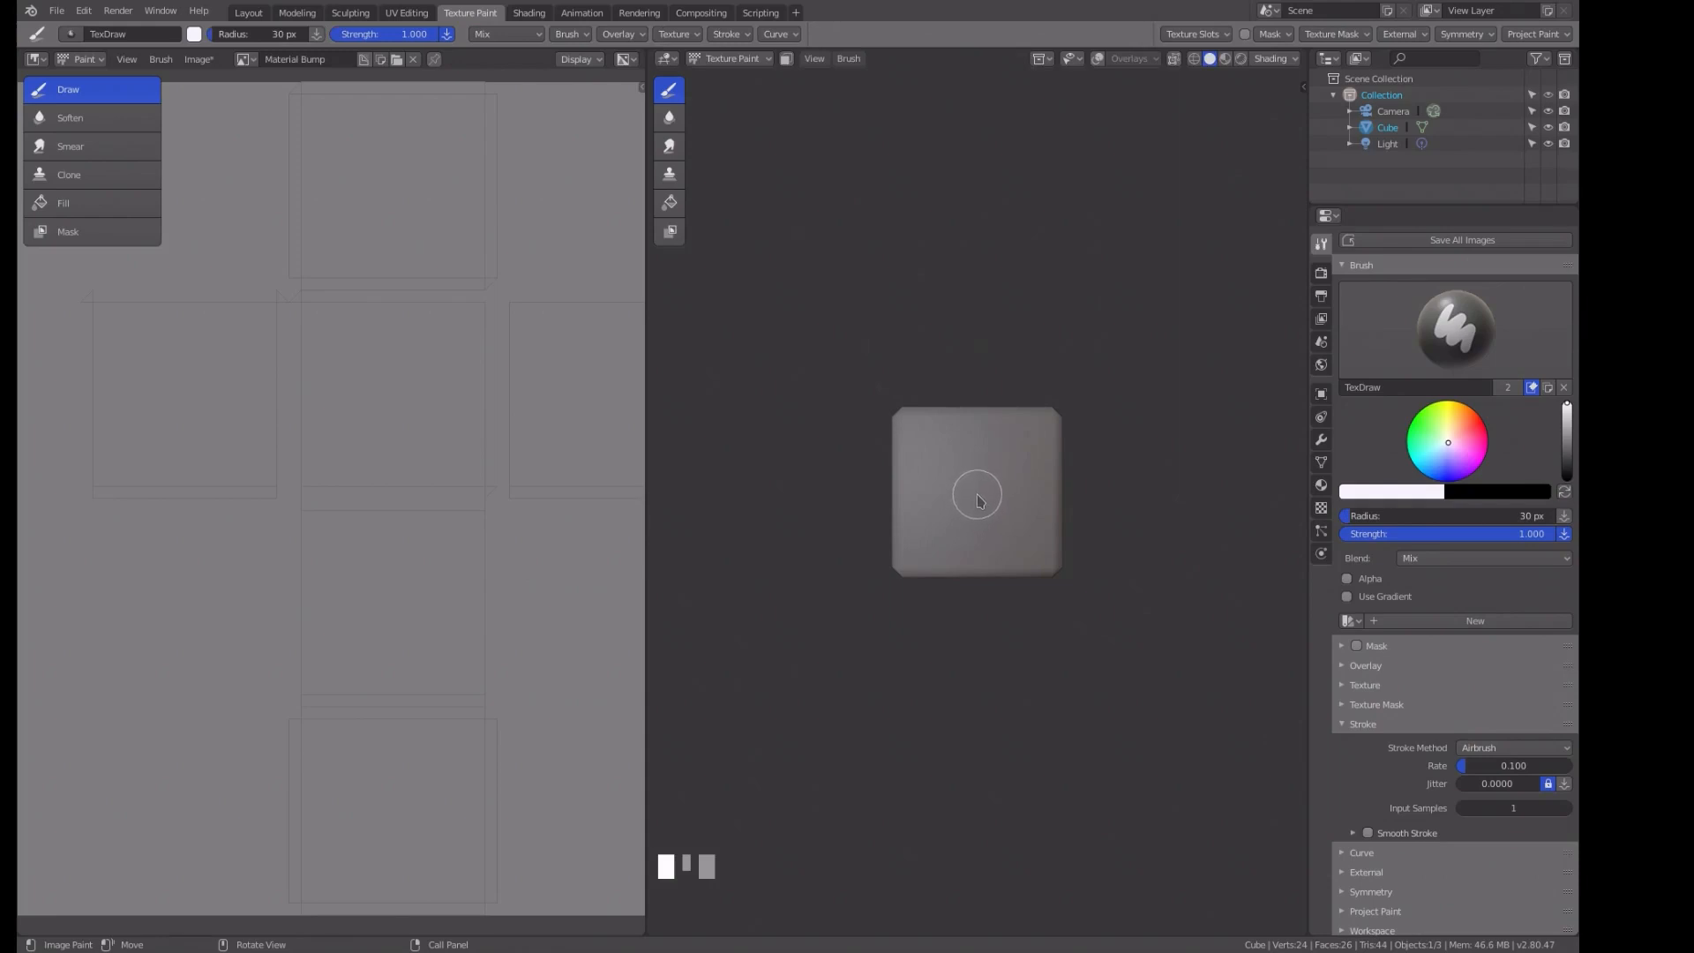
{"action": "left_click", "coordinate": [977, 501]}
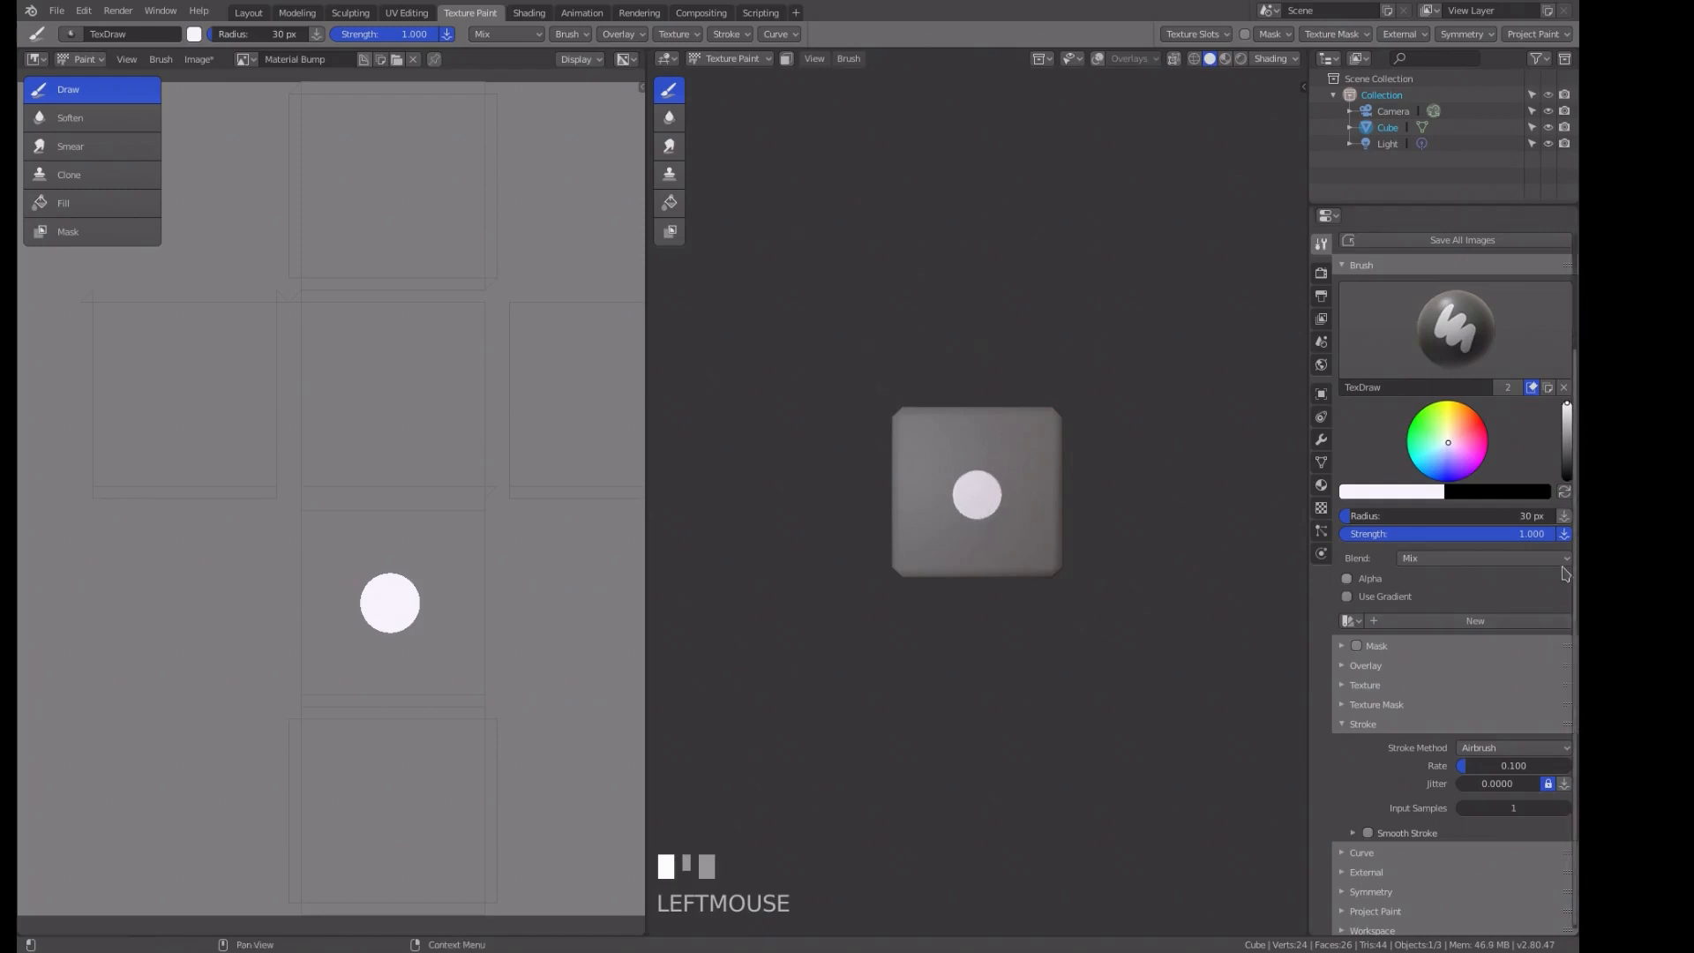
Swap the brush colour to black and paint a diagonal slot across the central dot with a 9 px Line stroke.
{"action": "left_click", "coordinate": [1564, 493]}
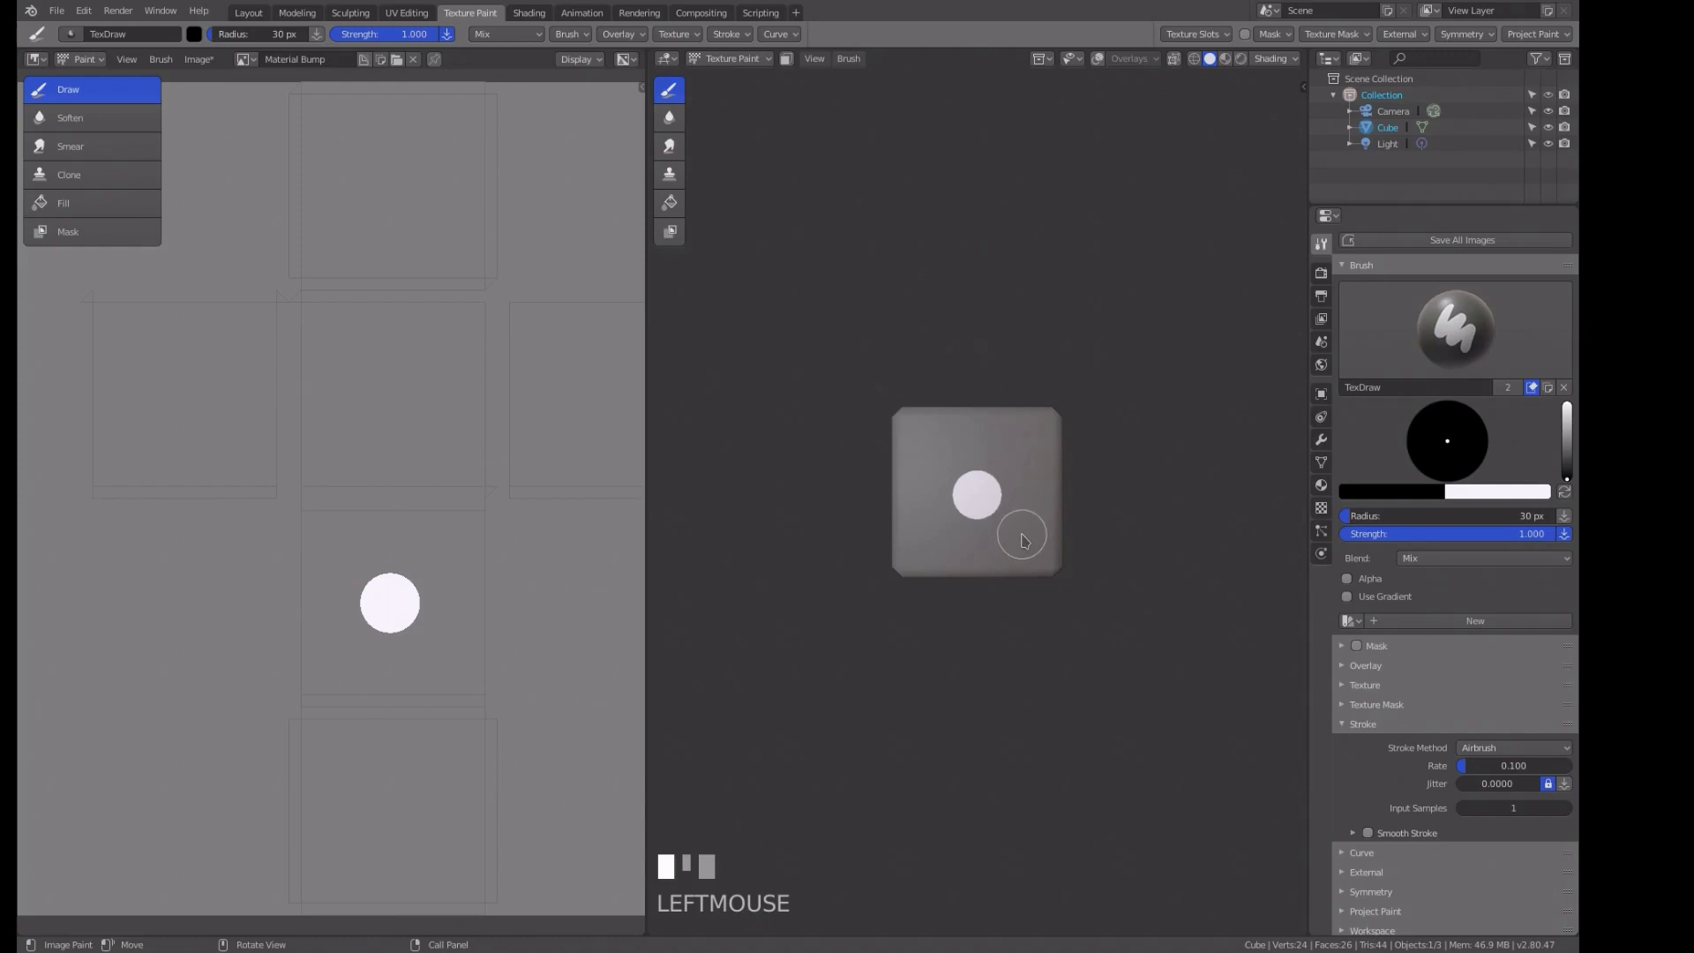
{"action": "key", "text": "f"}
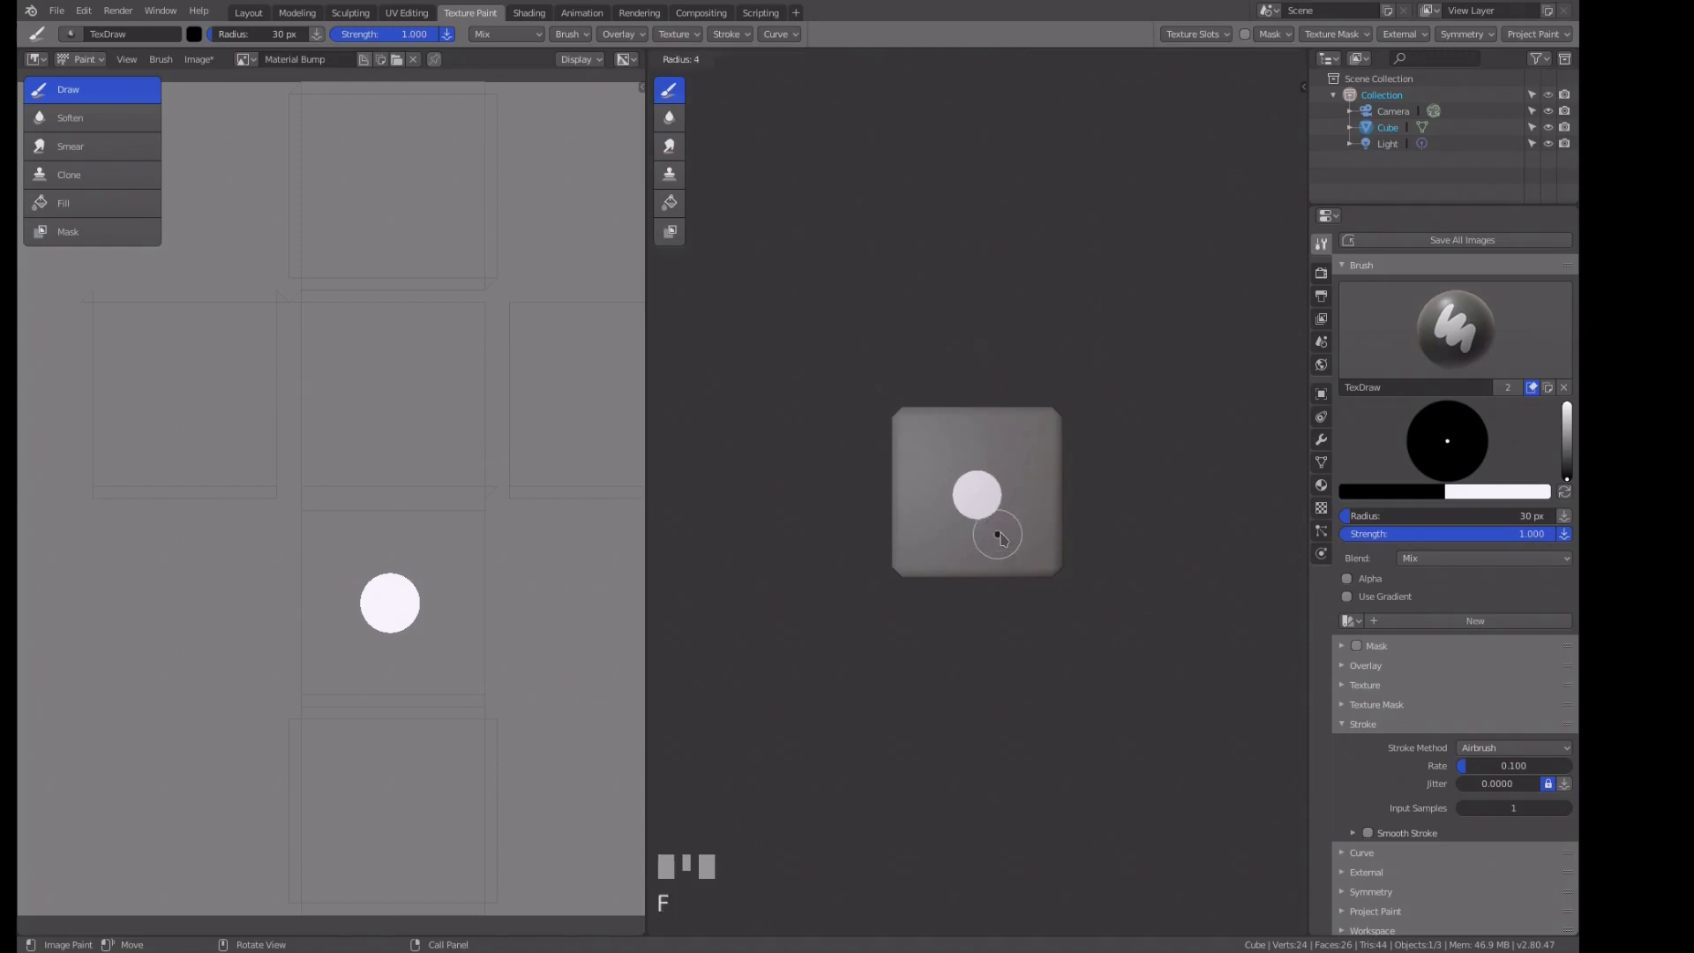
{"action": "left_click", "coordinate": [1000, 533]}
{"action": "key", "text": "f"}
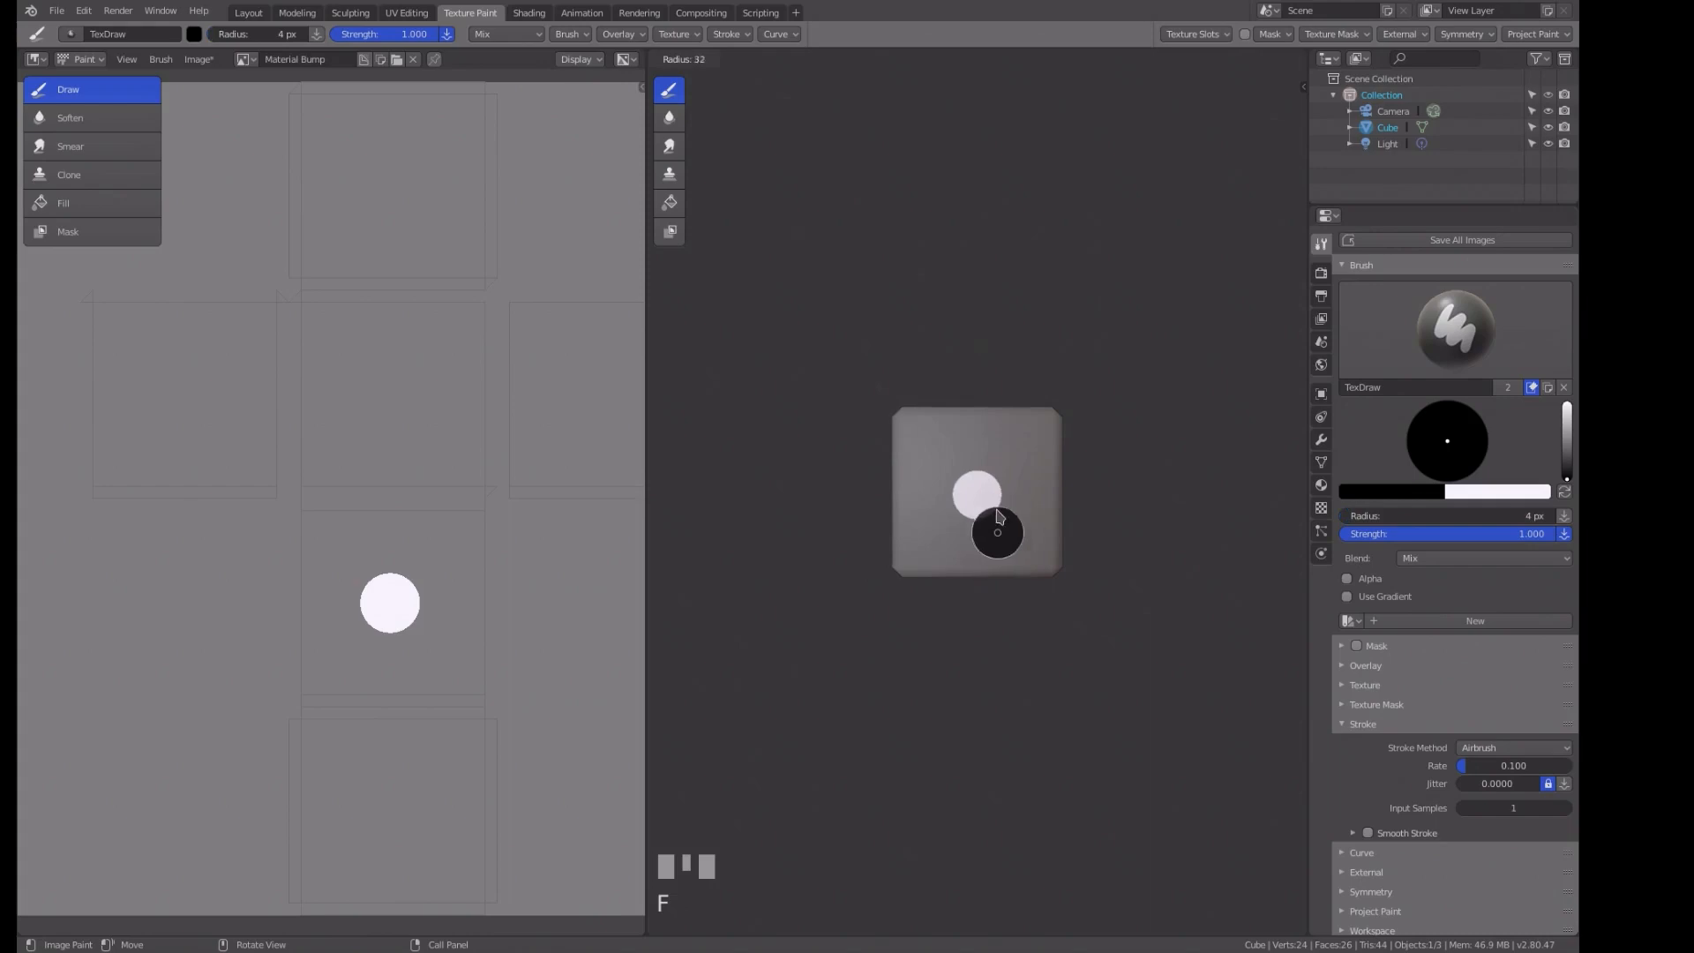
{"action": "left_click", "coordinate": [998, 533]}
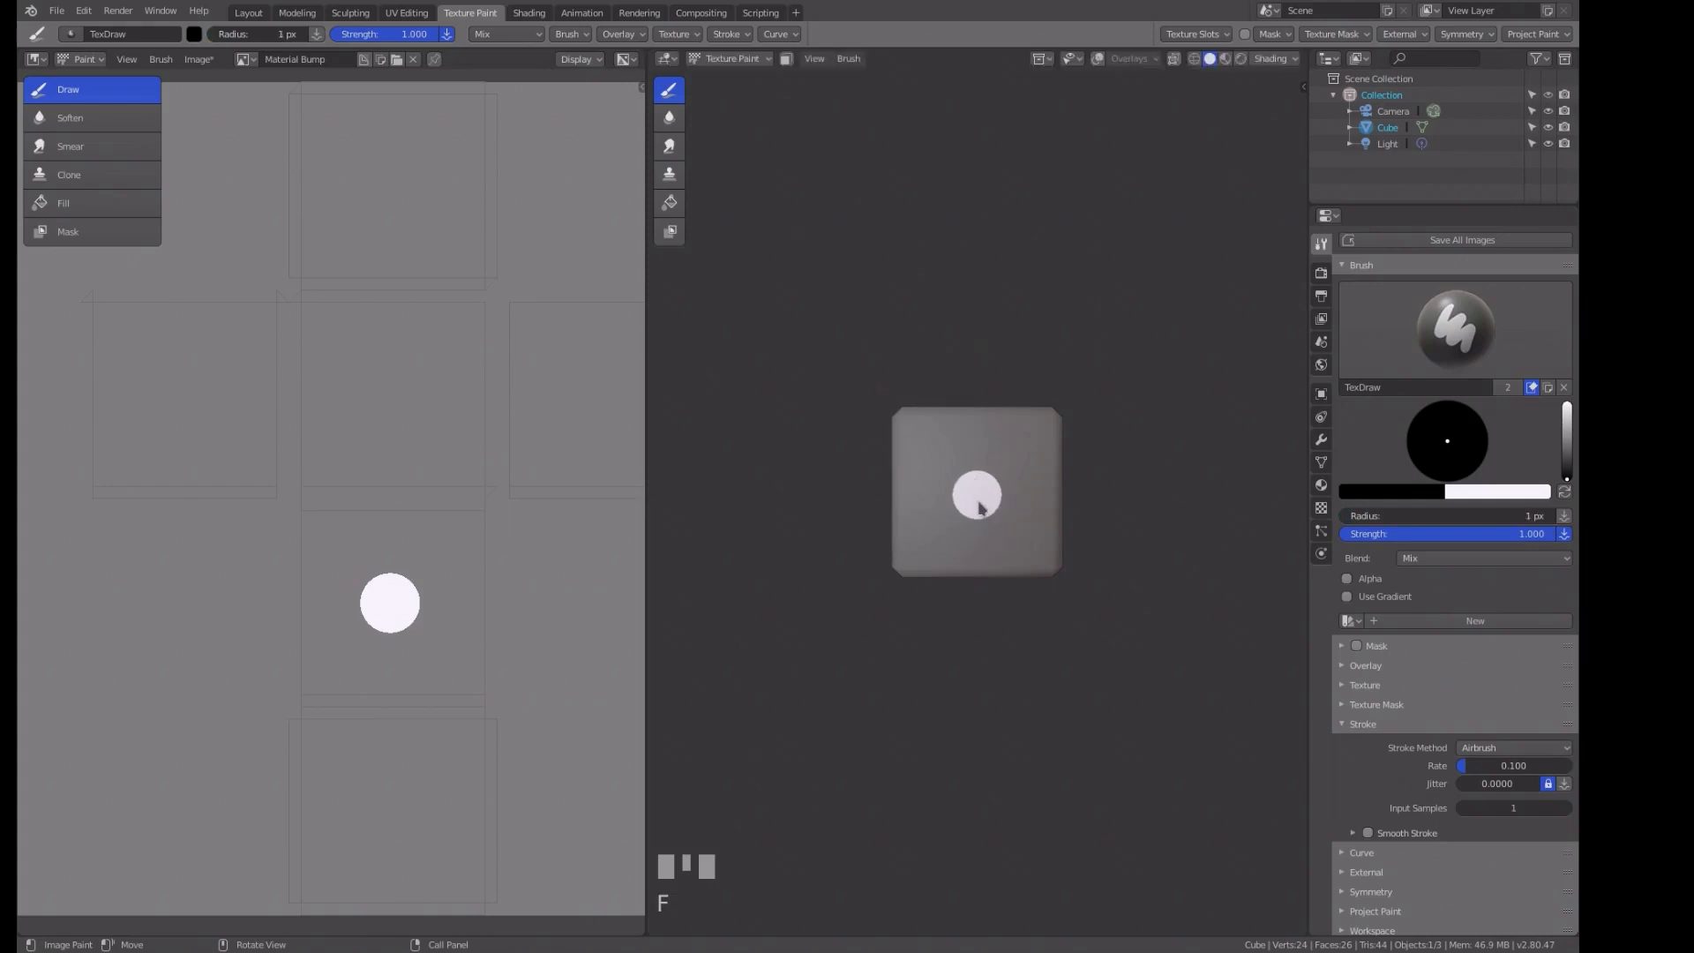
{"action": "scroll", "coordinate": [979, 508], "scroll_direction": "up", "scroll_amount": 4}
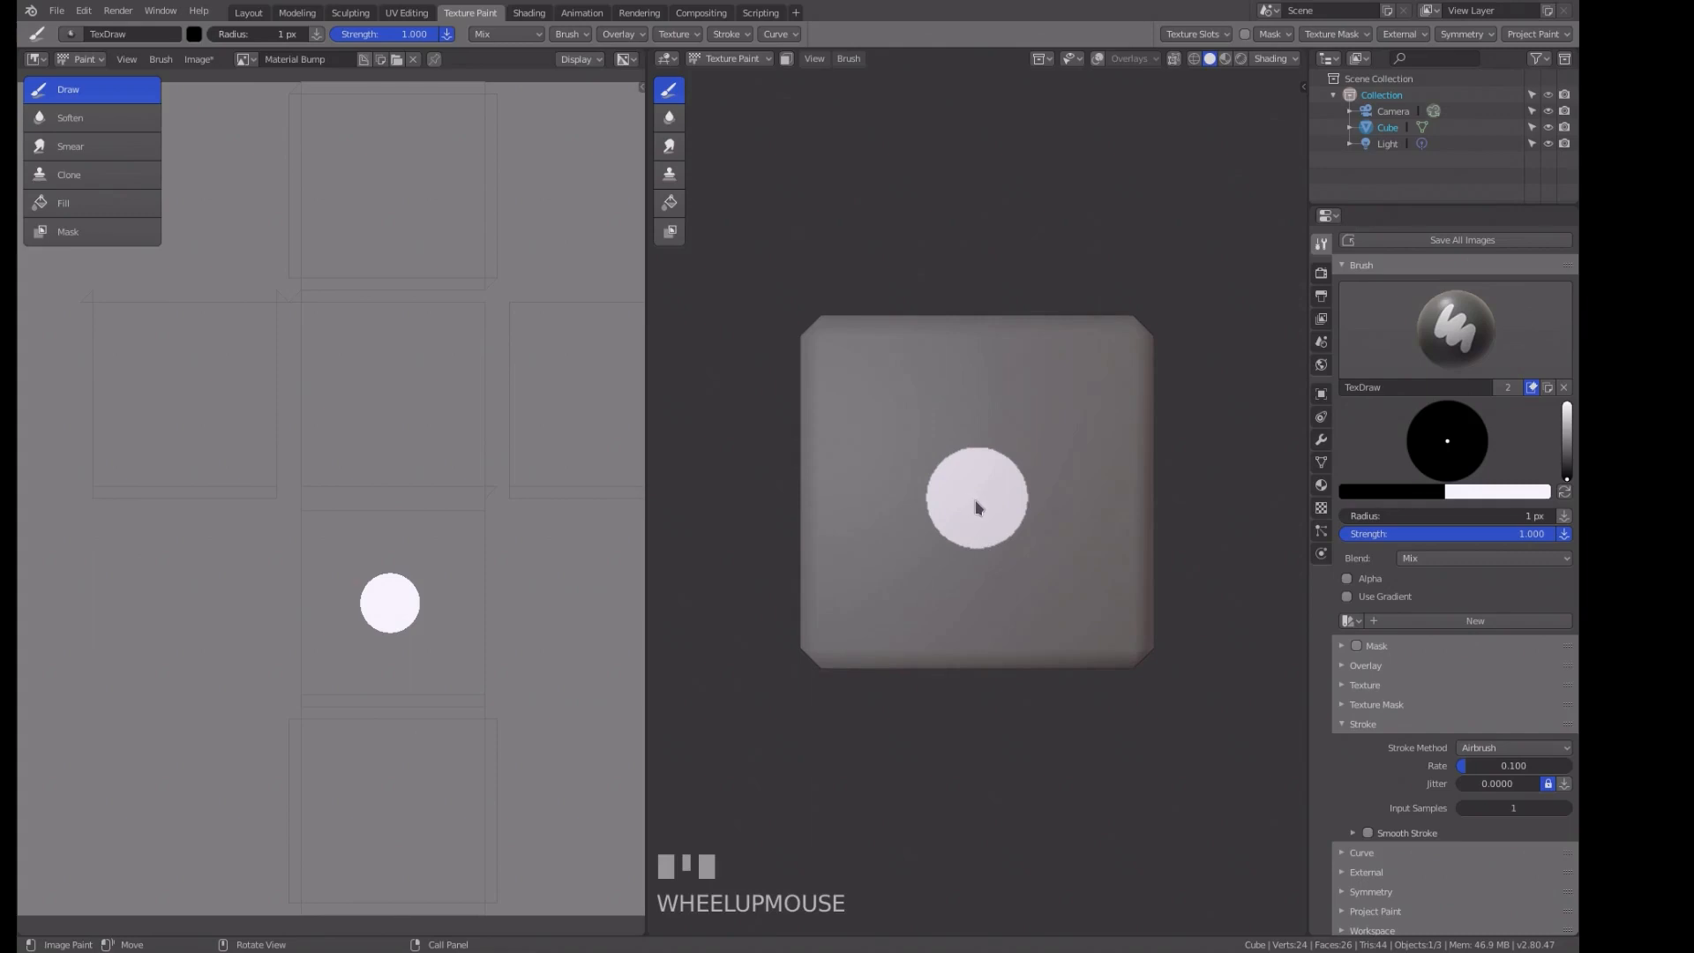
{"action": "key", "text": "f"}
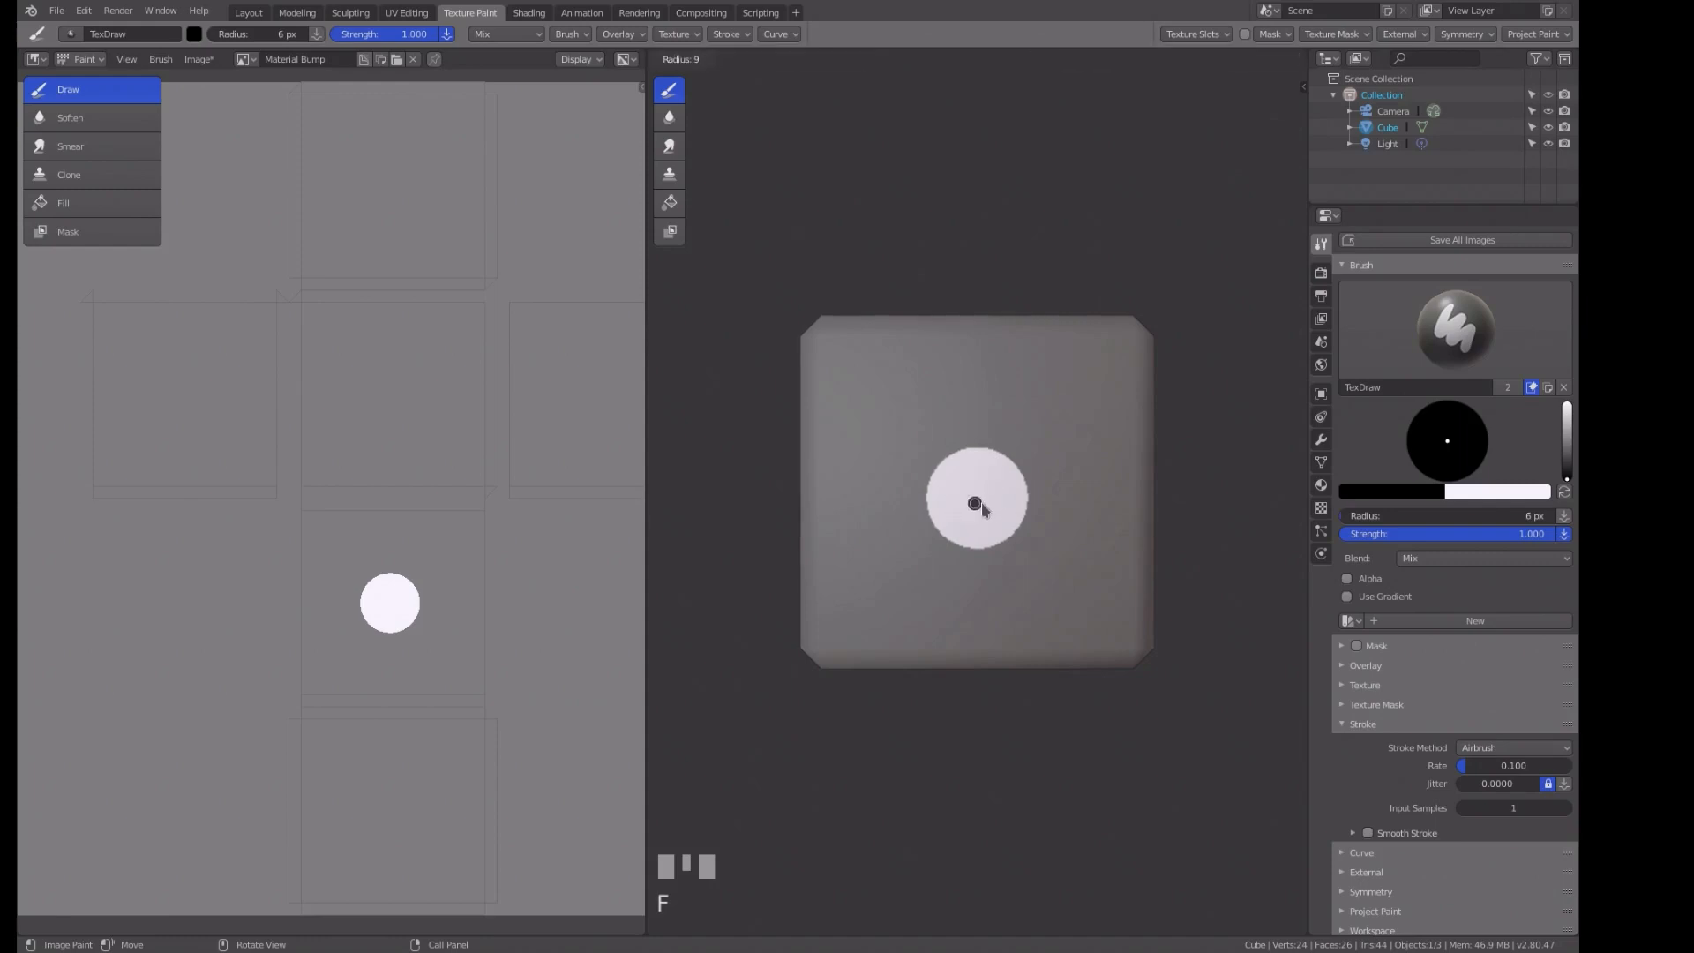
{"action": "left_click", "coordinate": [981, 502]}
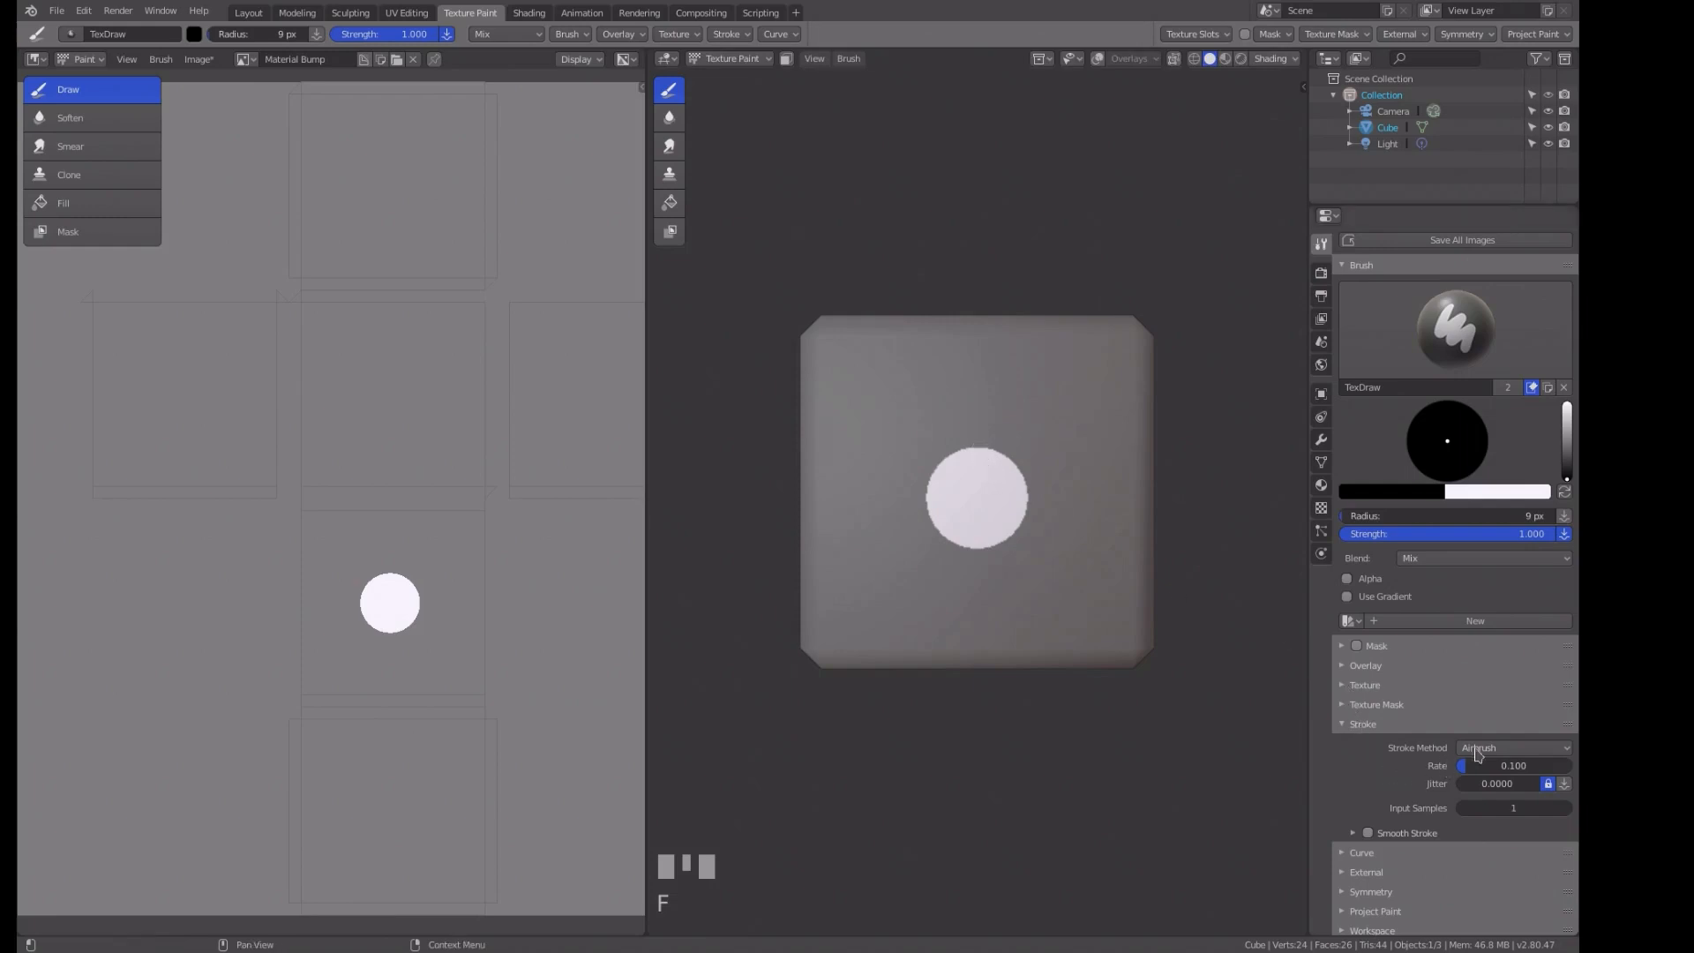
{"action": "left_click", "coordinate": [1509, 750]}
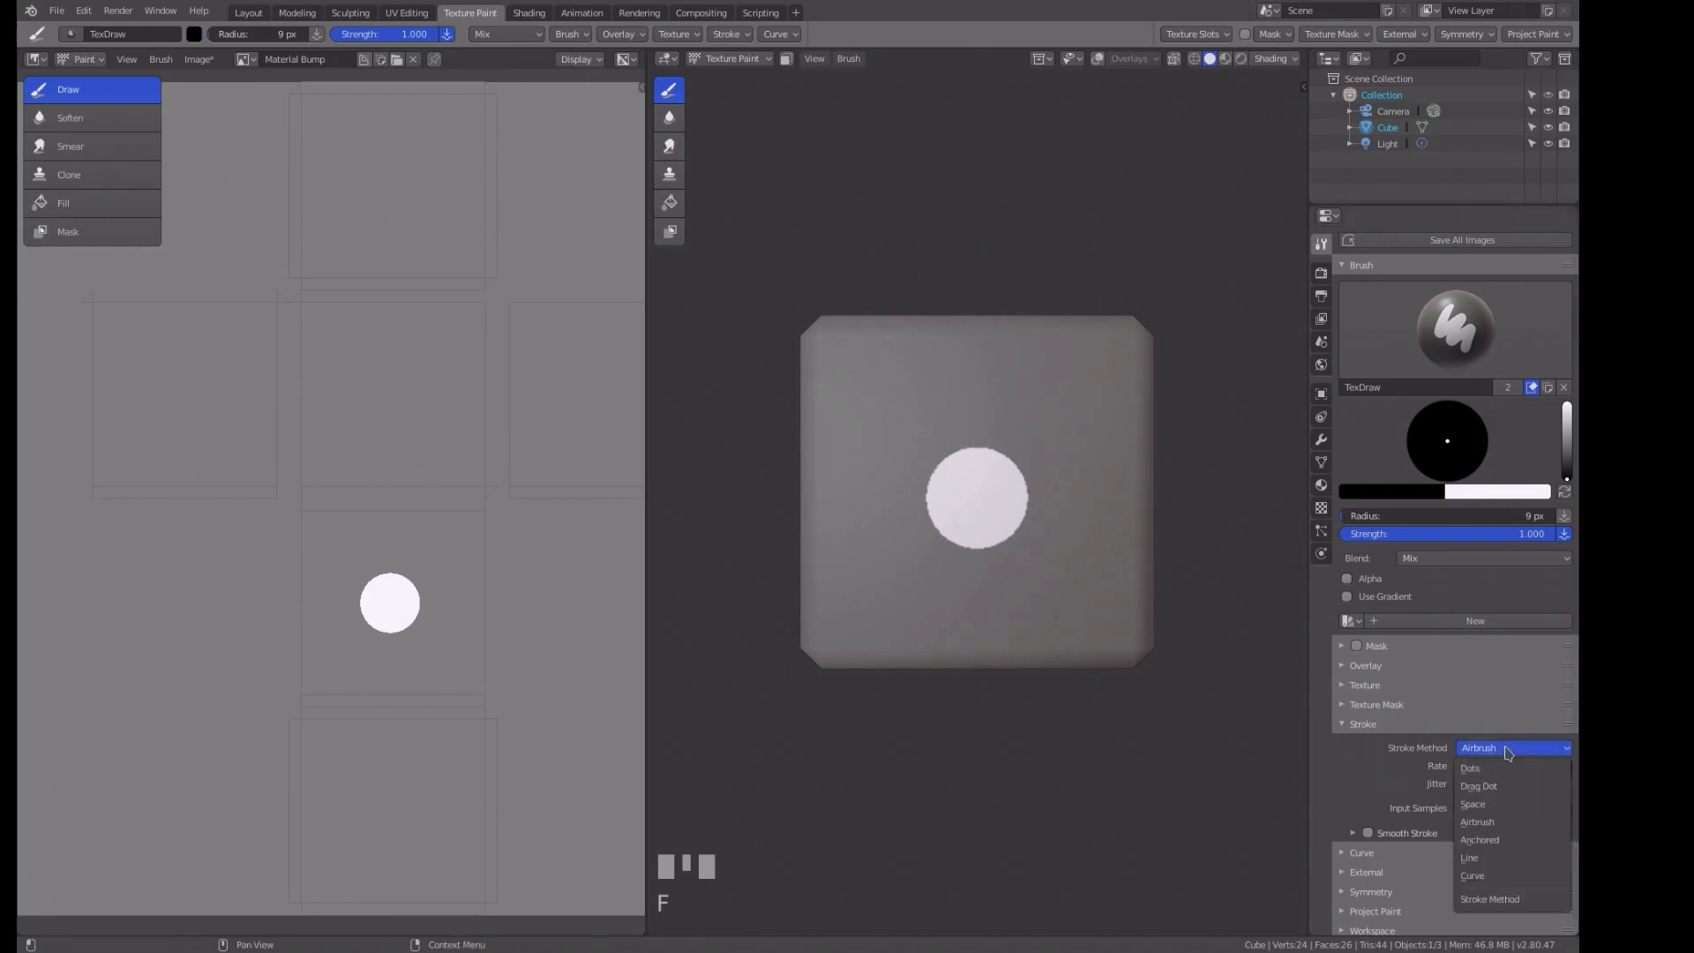
{"action": "left_click", "coordinate": [1482, 862]}
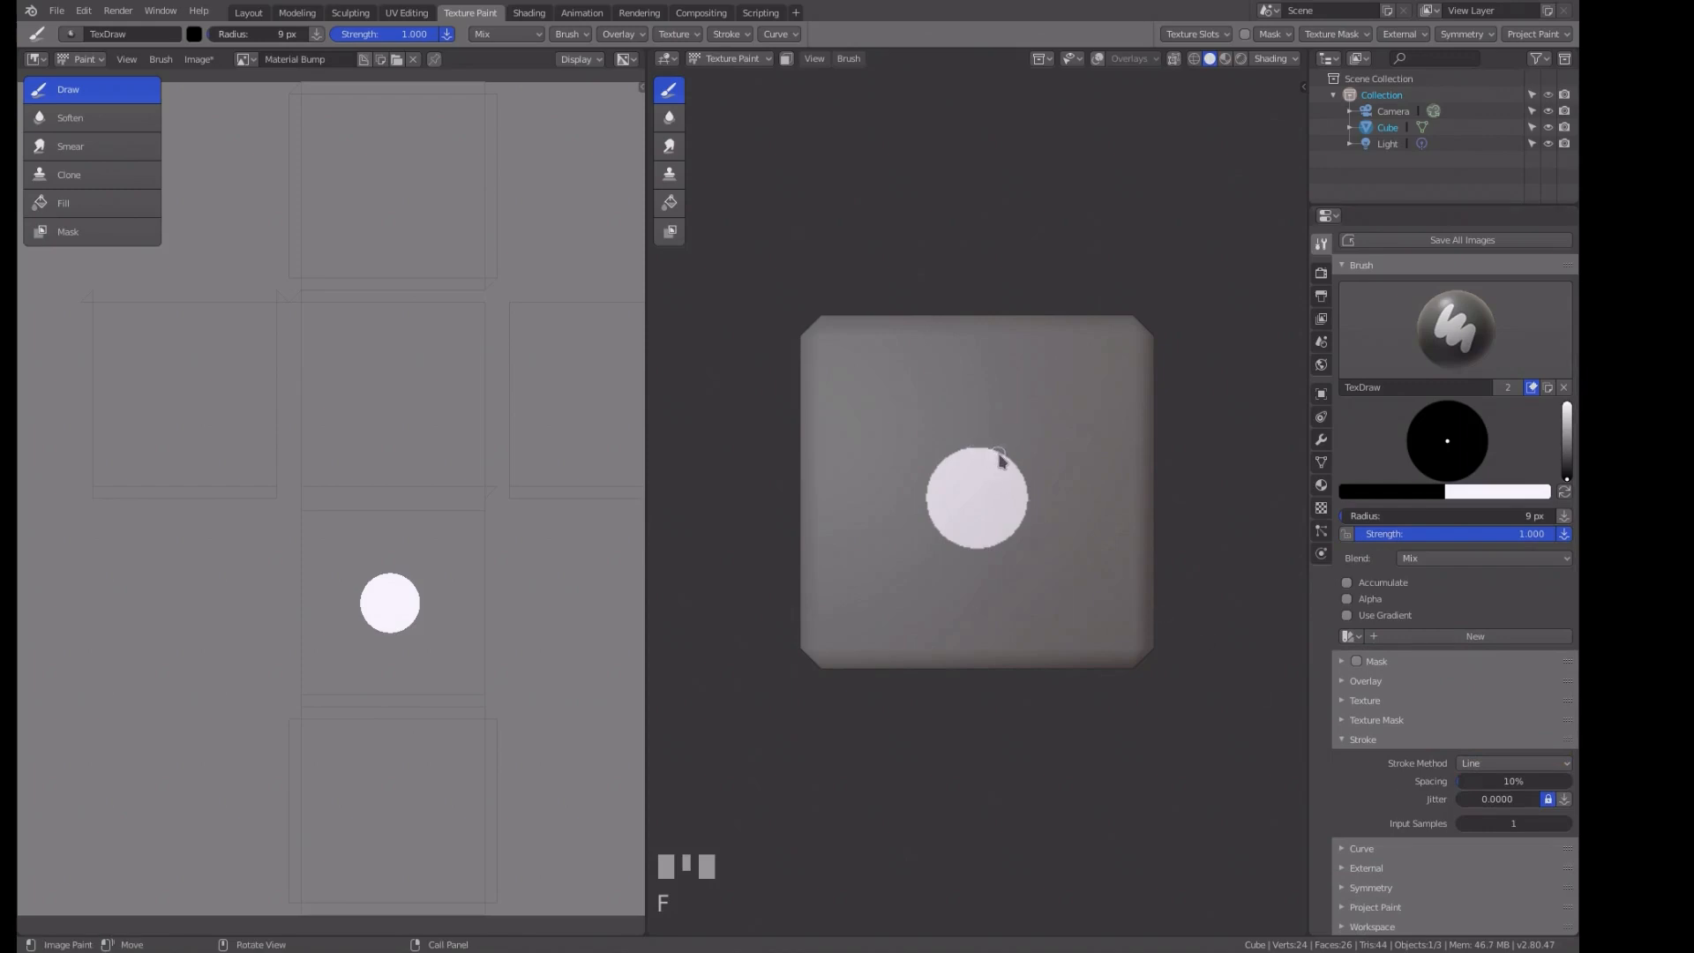
{"action": "left_click_drag", "start_coordinate": [1006, 459], "coordinate": [951, 542]}
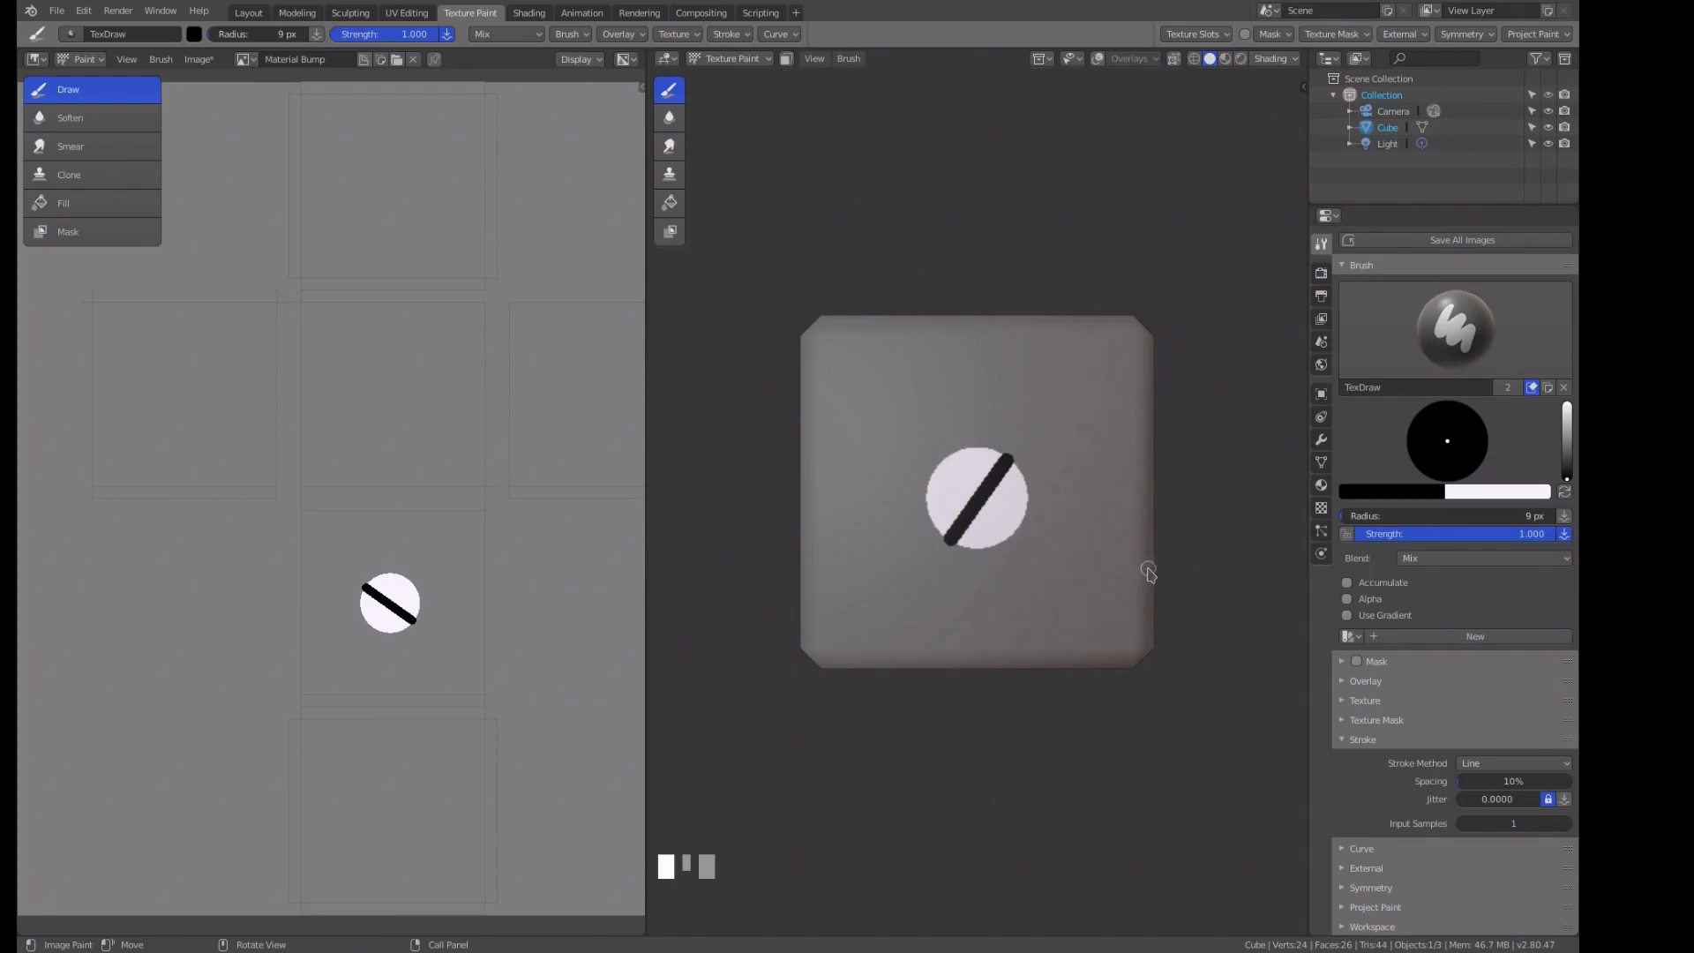
Swap back to near-white, set the brush radius to 20 px, and paint a dot near each corner of the cube's front face.
{"action": "left_click", "coordinate": [1564, 491]}
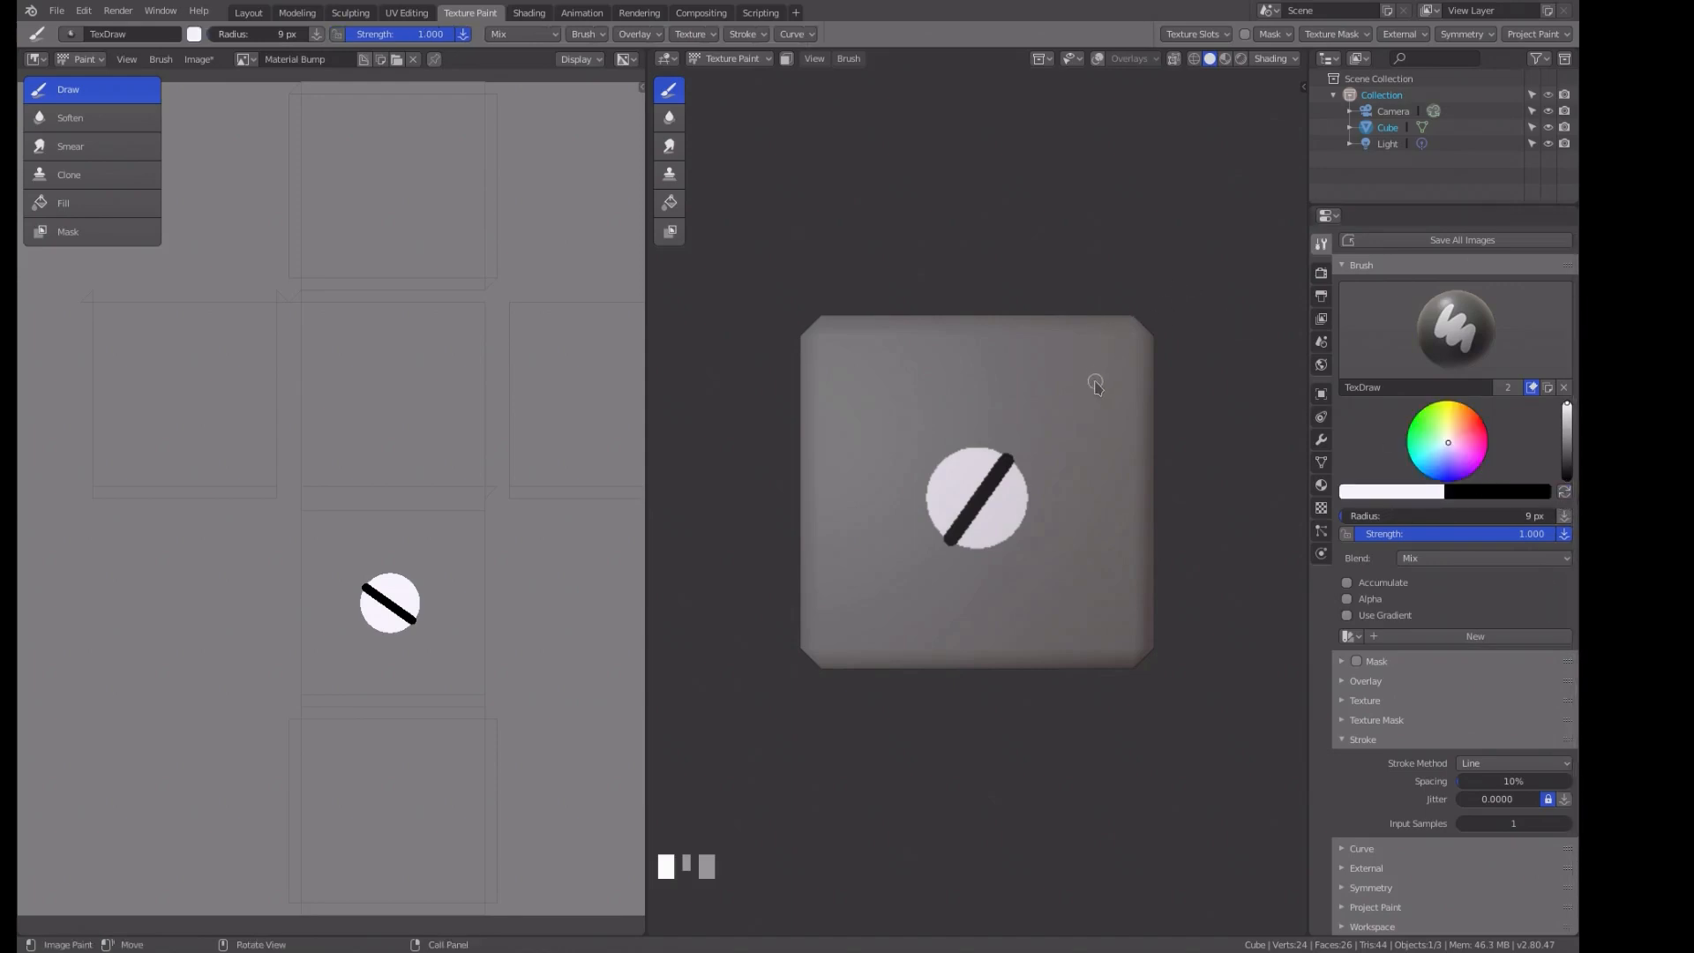
{"action": "key", "text": "f"}
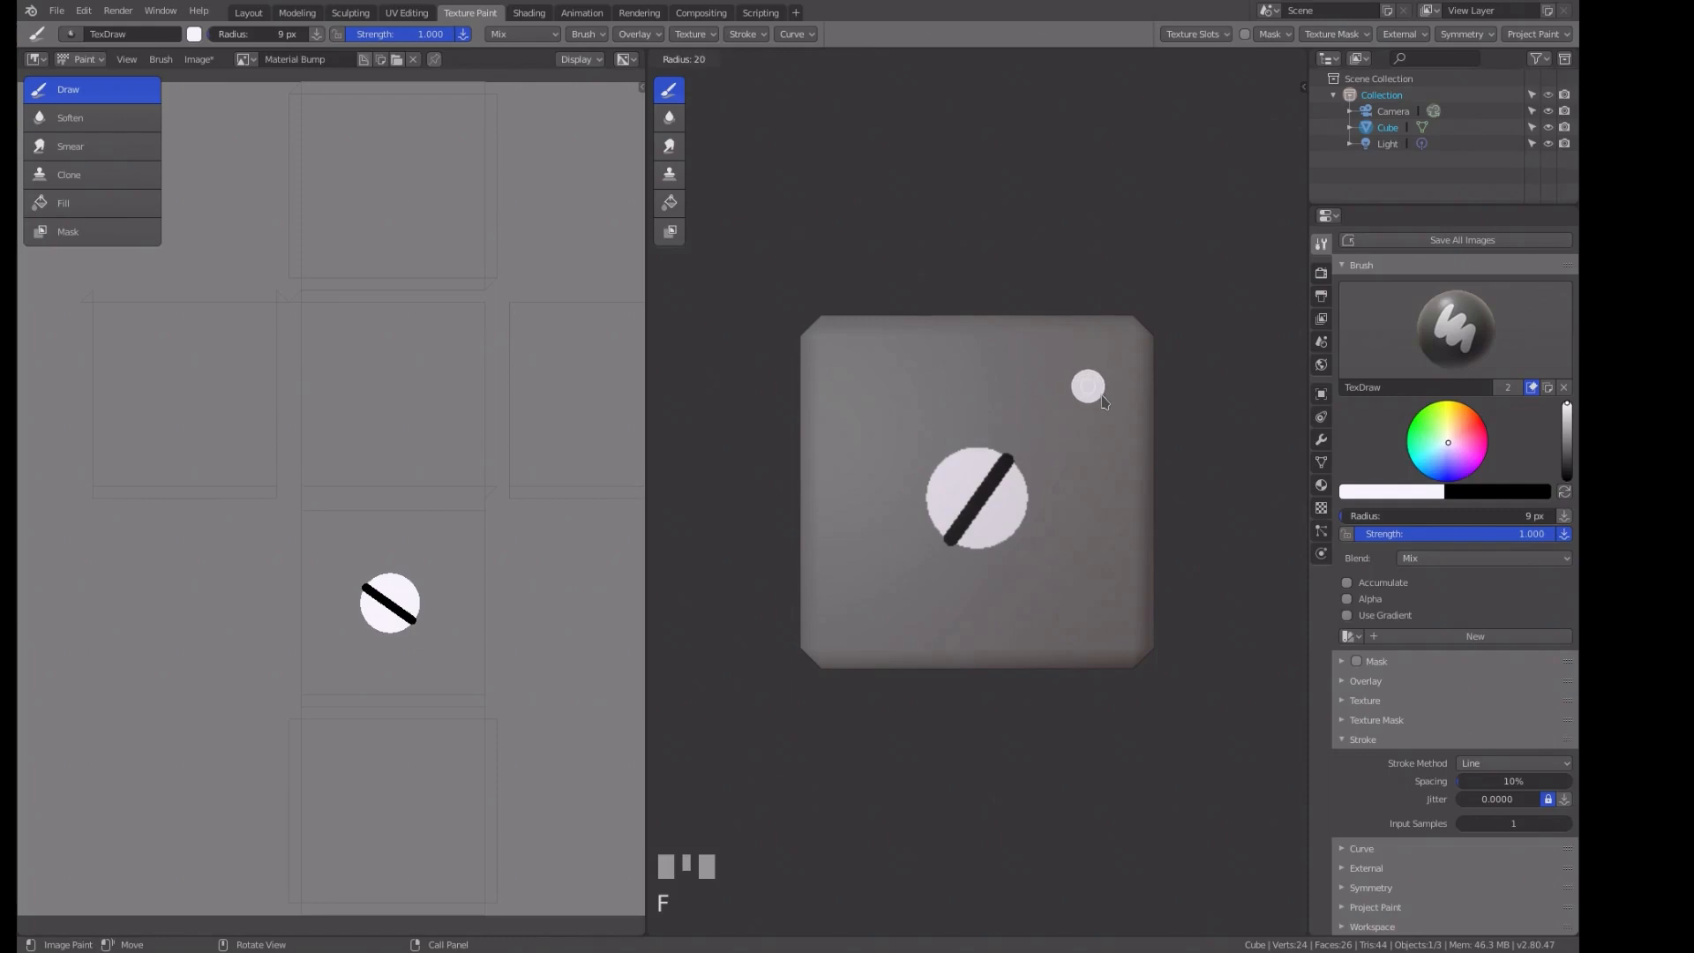
{"action": "left_click", "coordinate": [1102, 402]}
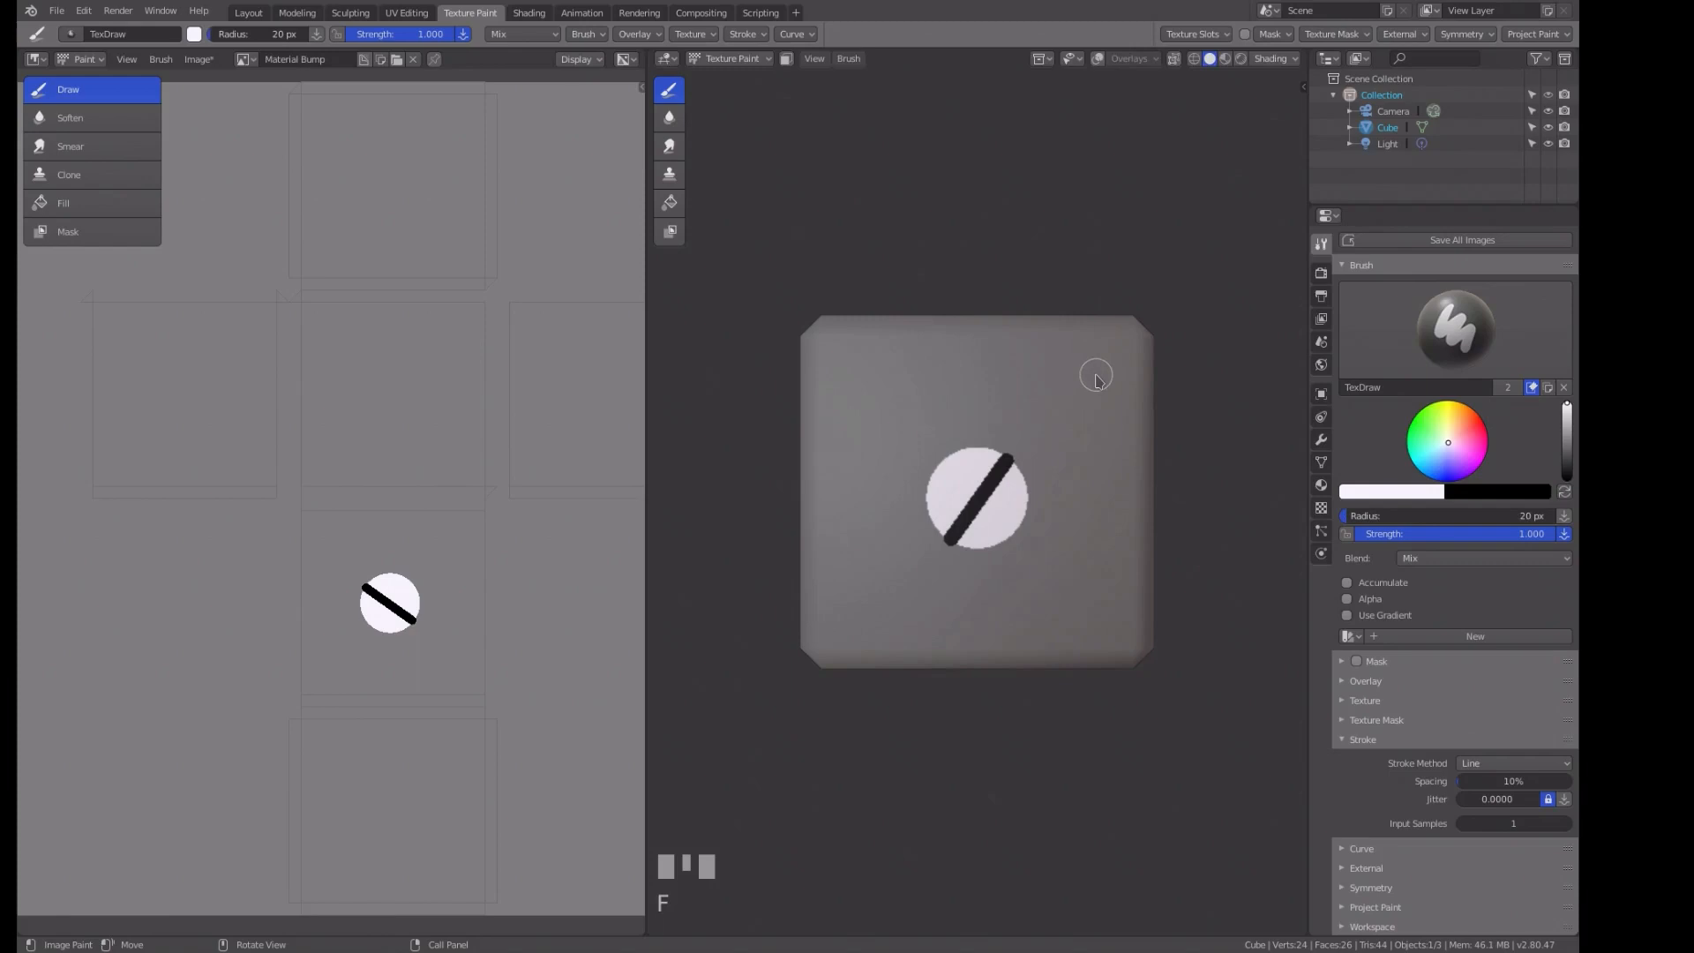
{"action": "left_click", "coordinate": [1096, 378]}
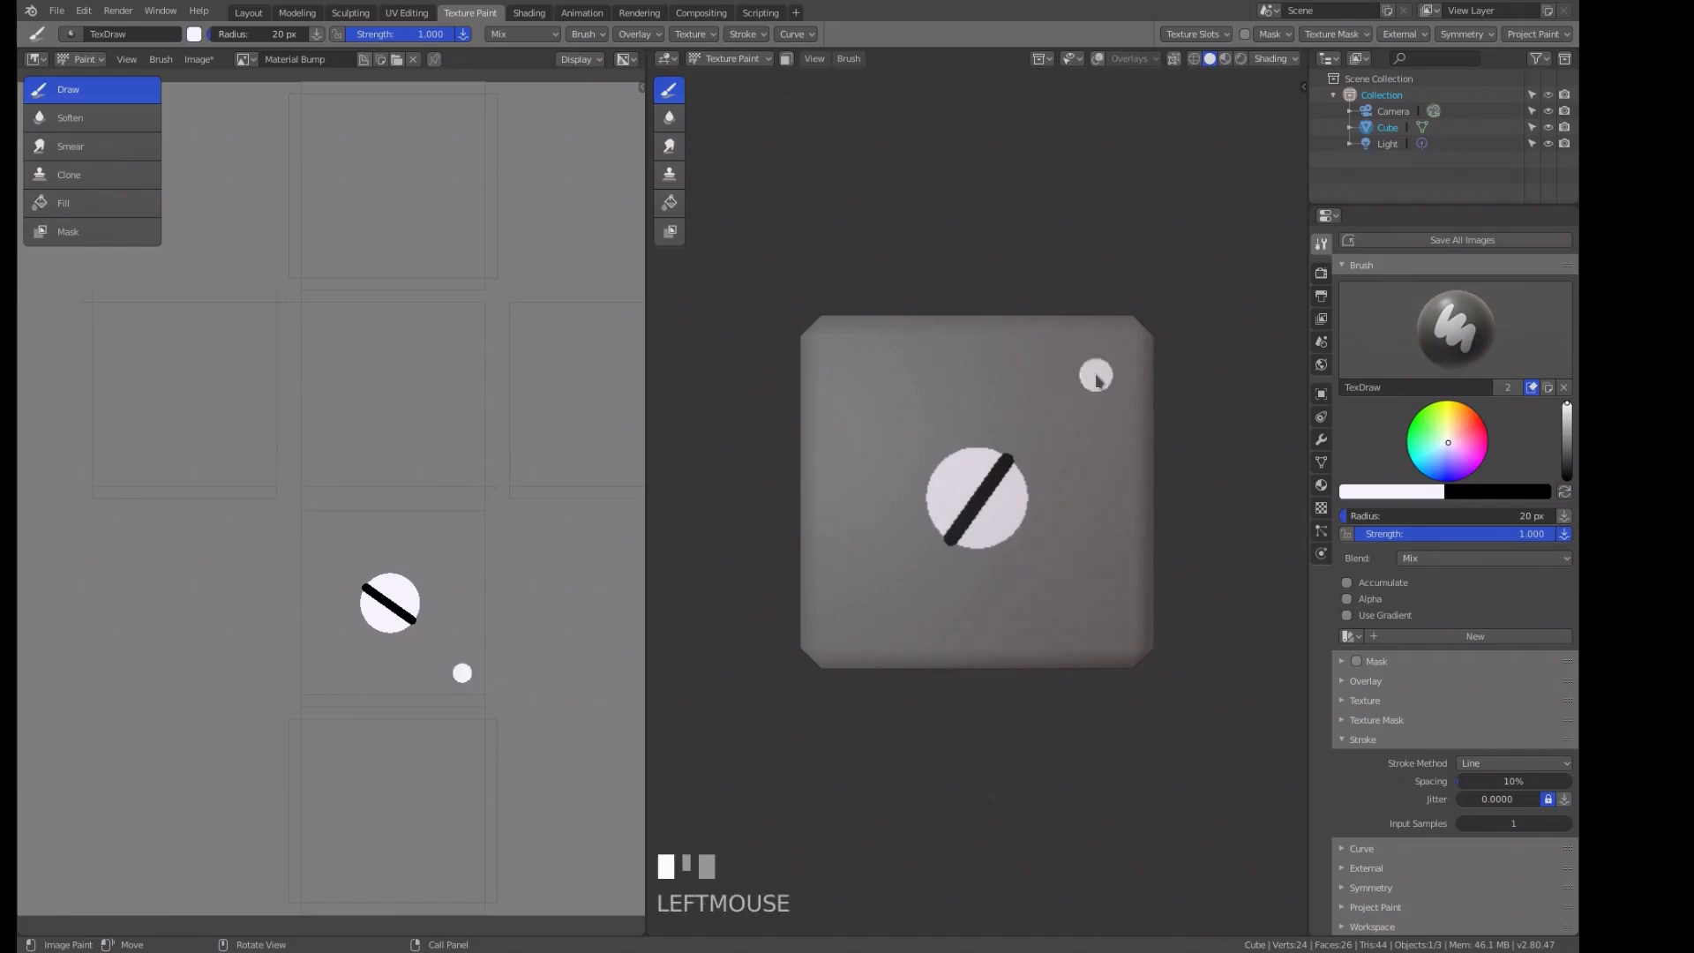
{"action": "left_click", "coordinate": [860, 380]}
{"action": "left_click", "coordinate": [850, 612]}
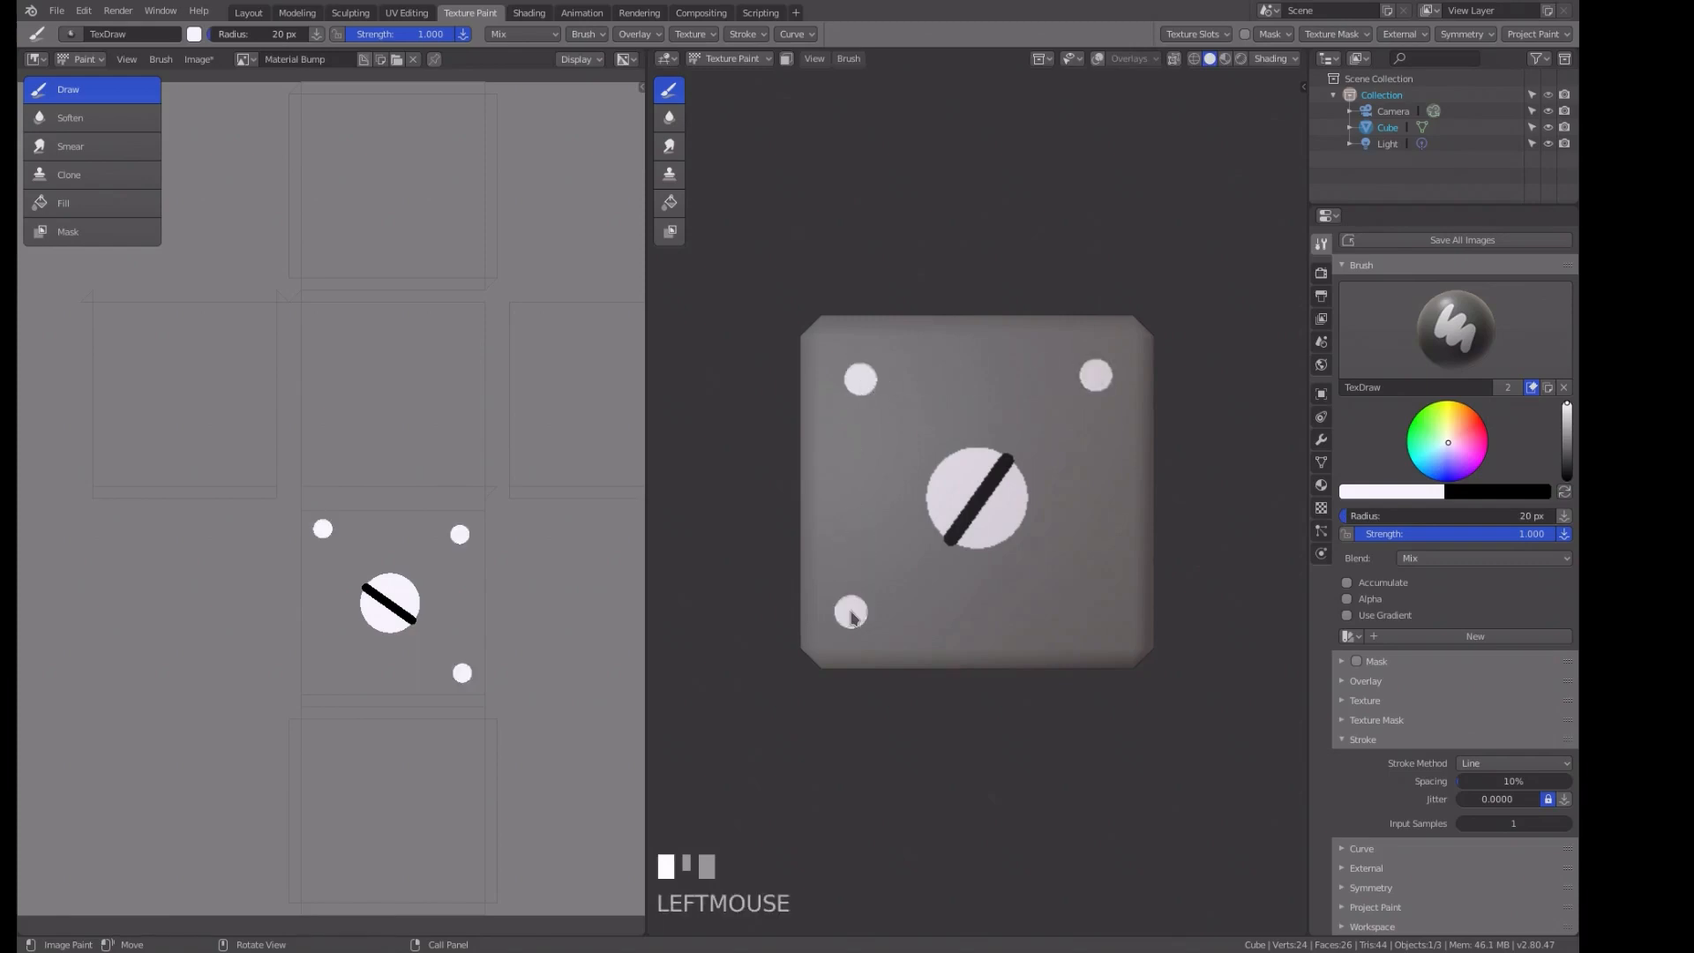
{"action": "left_click", "coordinate": [1088, 614]}
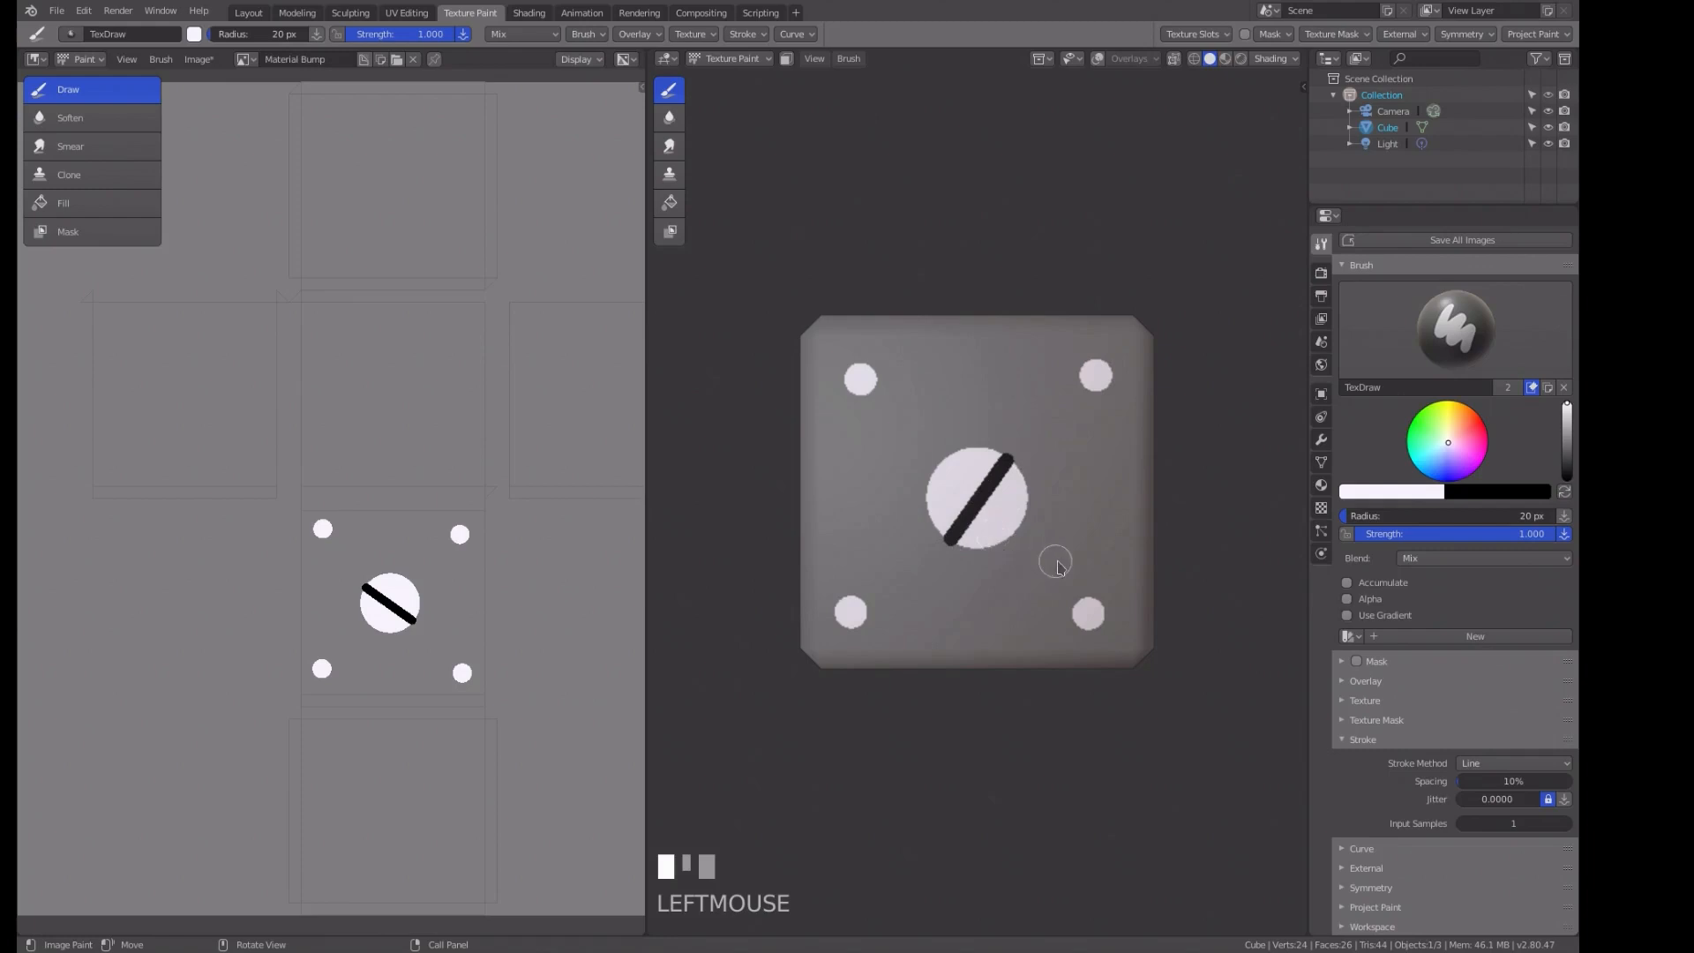
Switch the 3D viewport to material preview shading with overlays off, and examine the painted relief on the front and the cube's back face.
{"action": "scroll", "coordinate": [1059, 560], "scroll_direction": "up", "scroll_amount": 3}
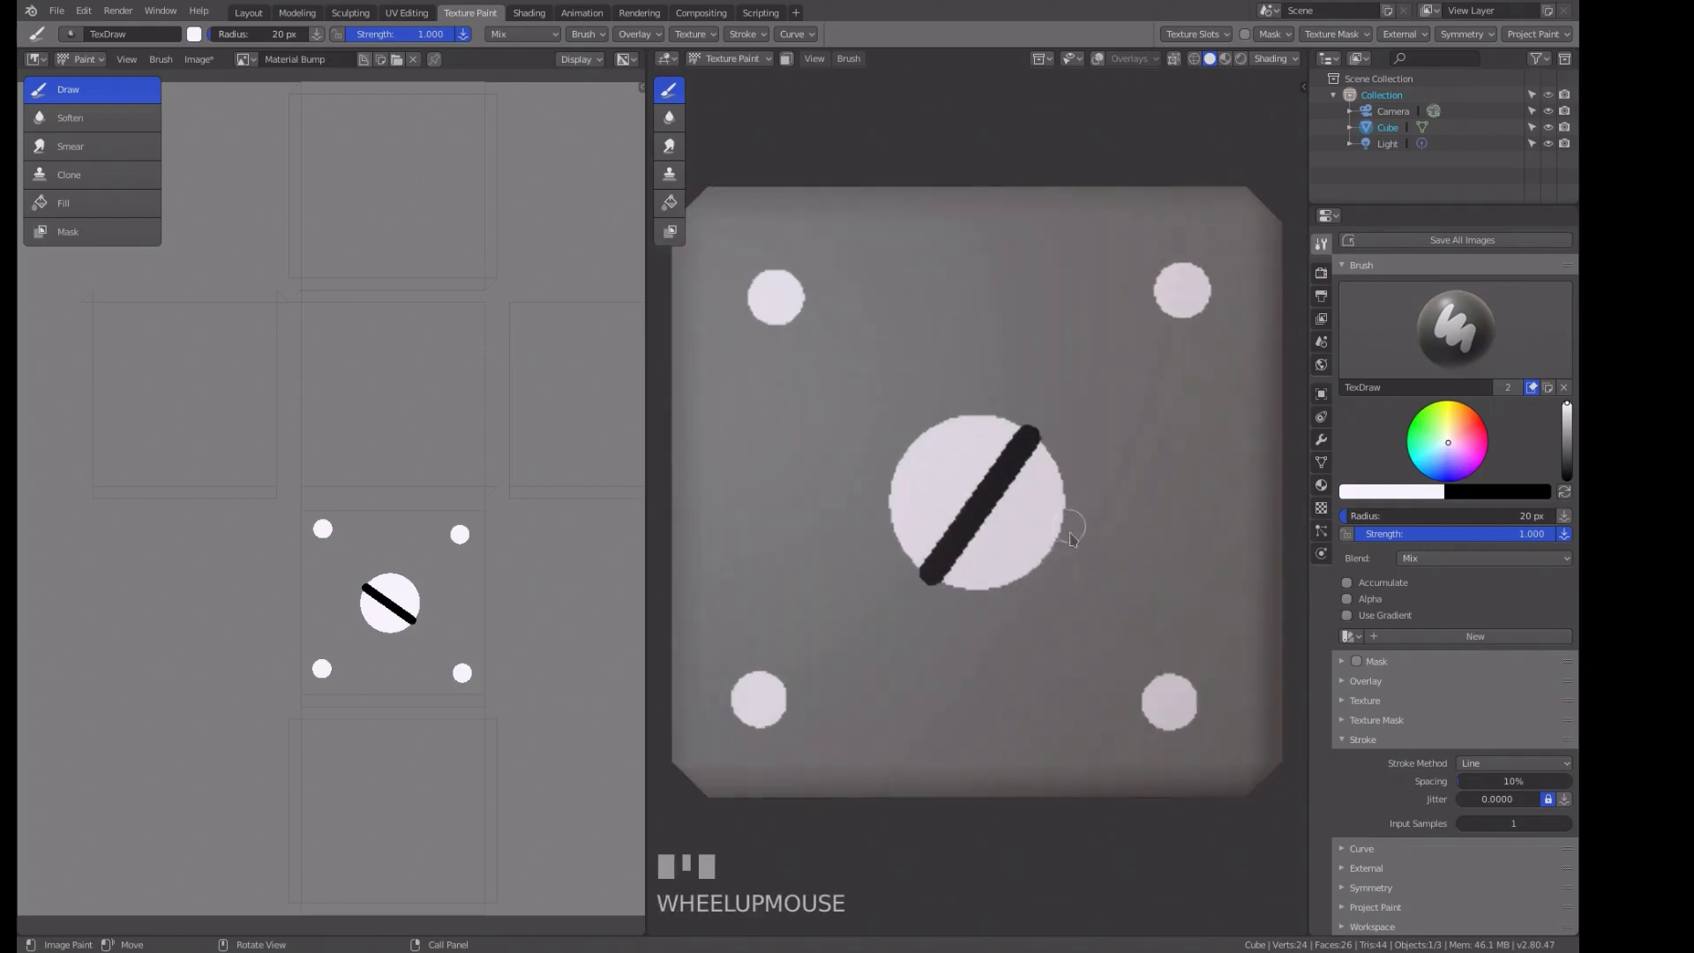
{"action": "scroll", "coordinate": [1063, 564], "scroll_direction": "down", "scroll_amount": 3}
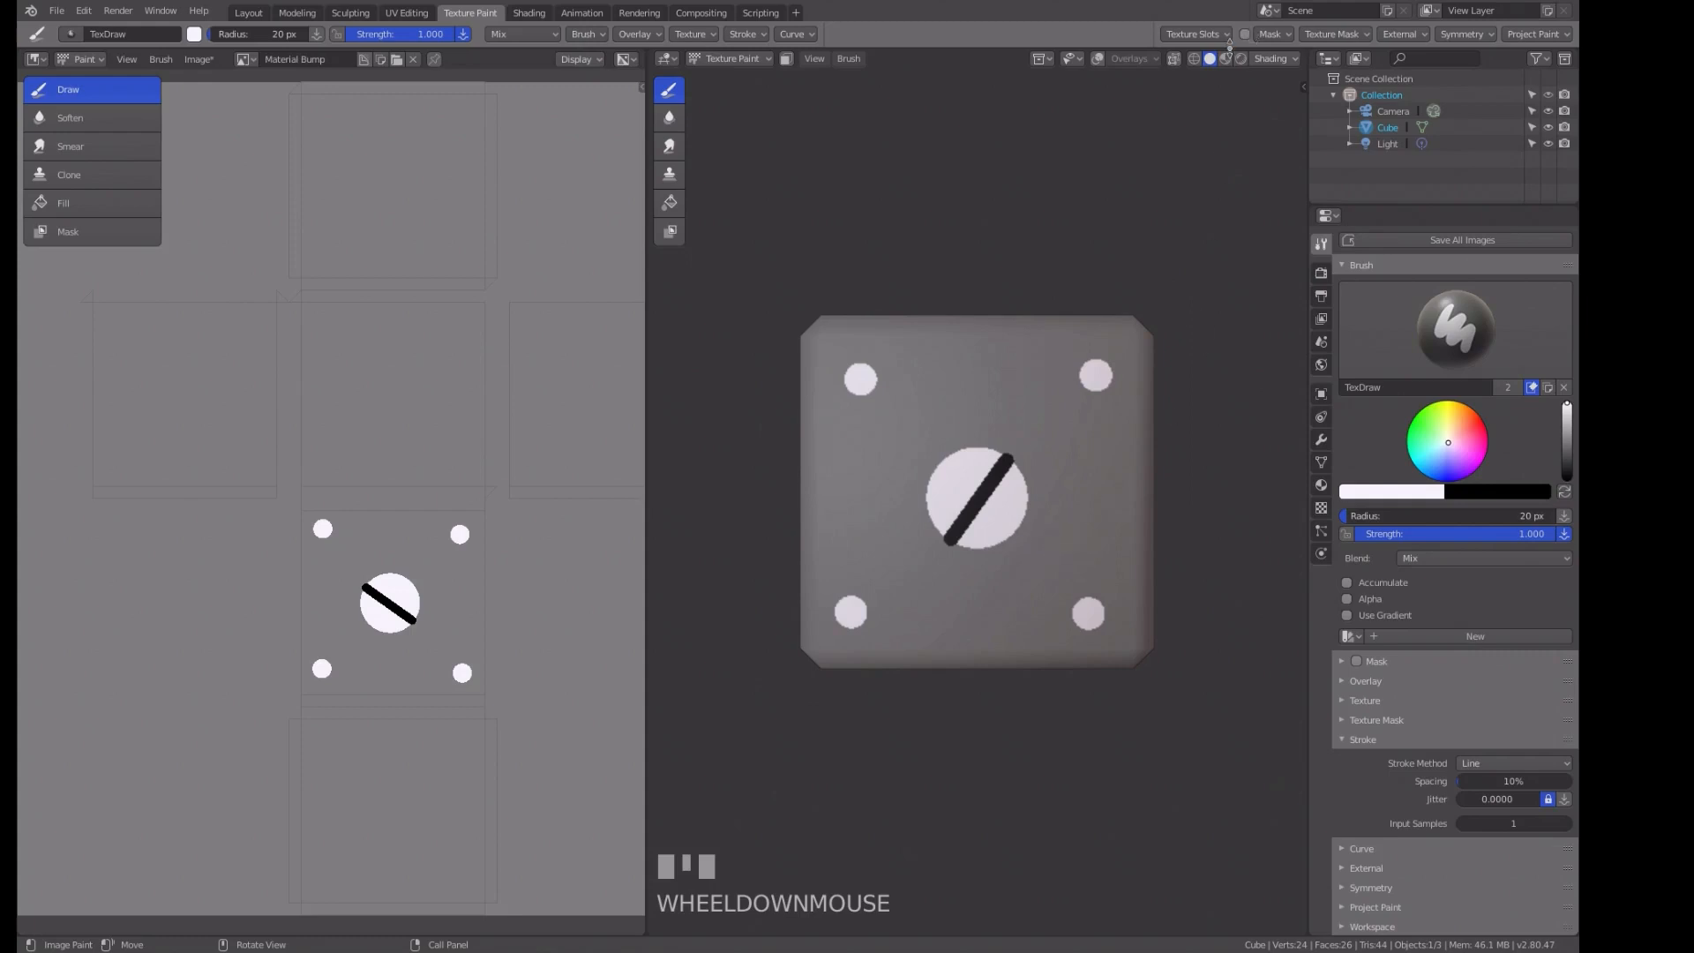
{"action": "left_click", "coordinate": [1225, 58]}
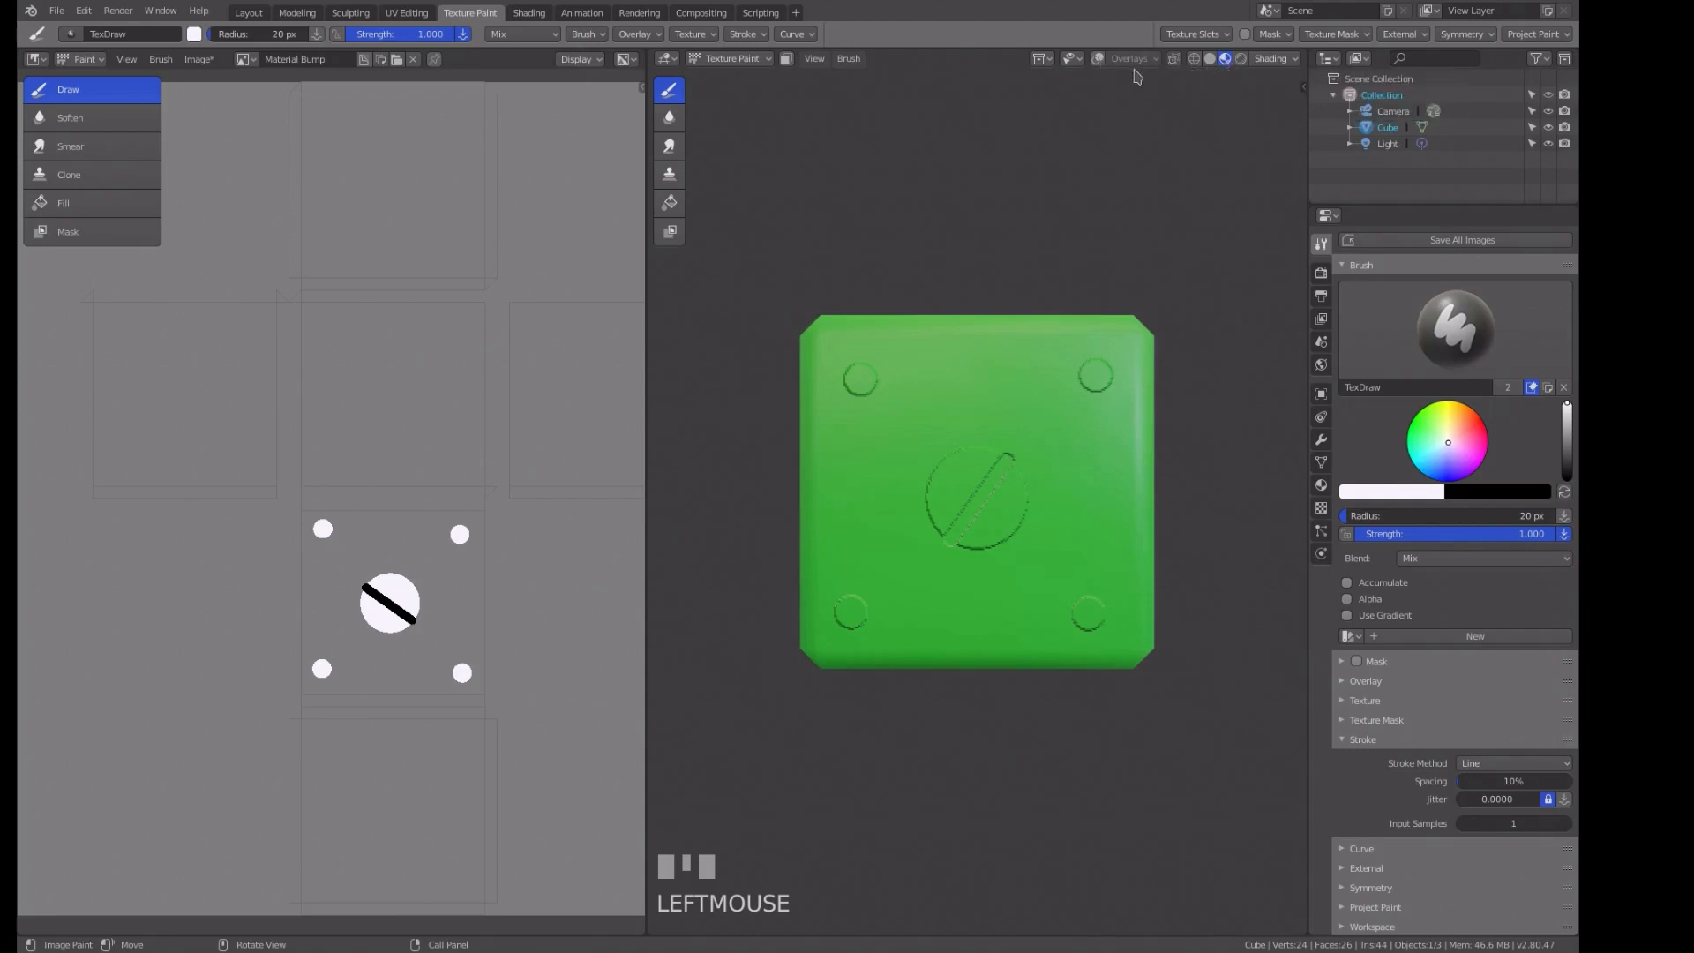
{"action": "left_click", "coordinate": [1097, 59]}
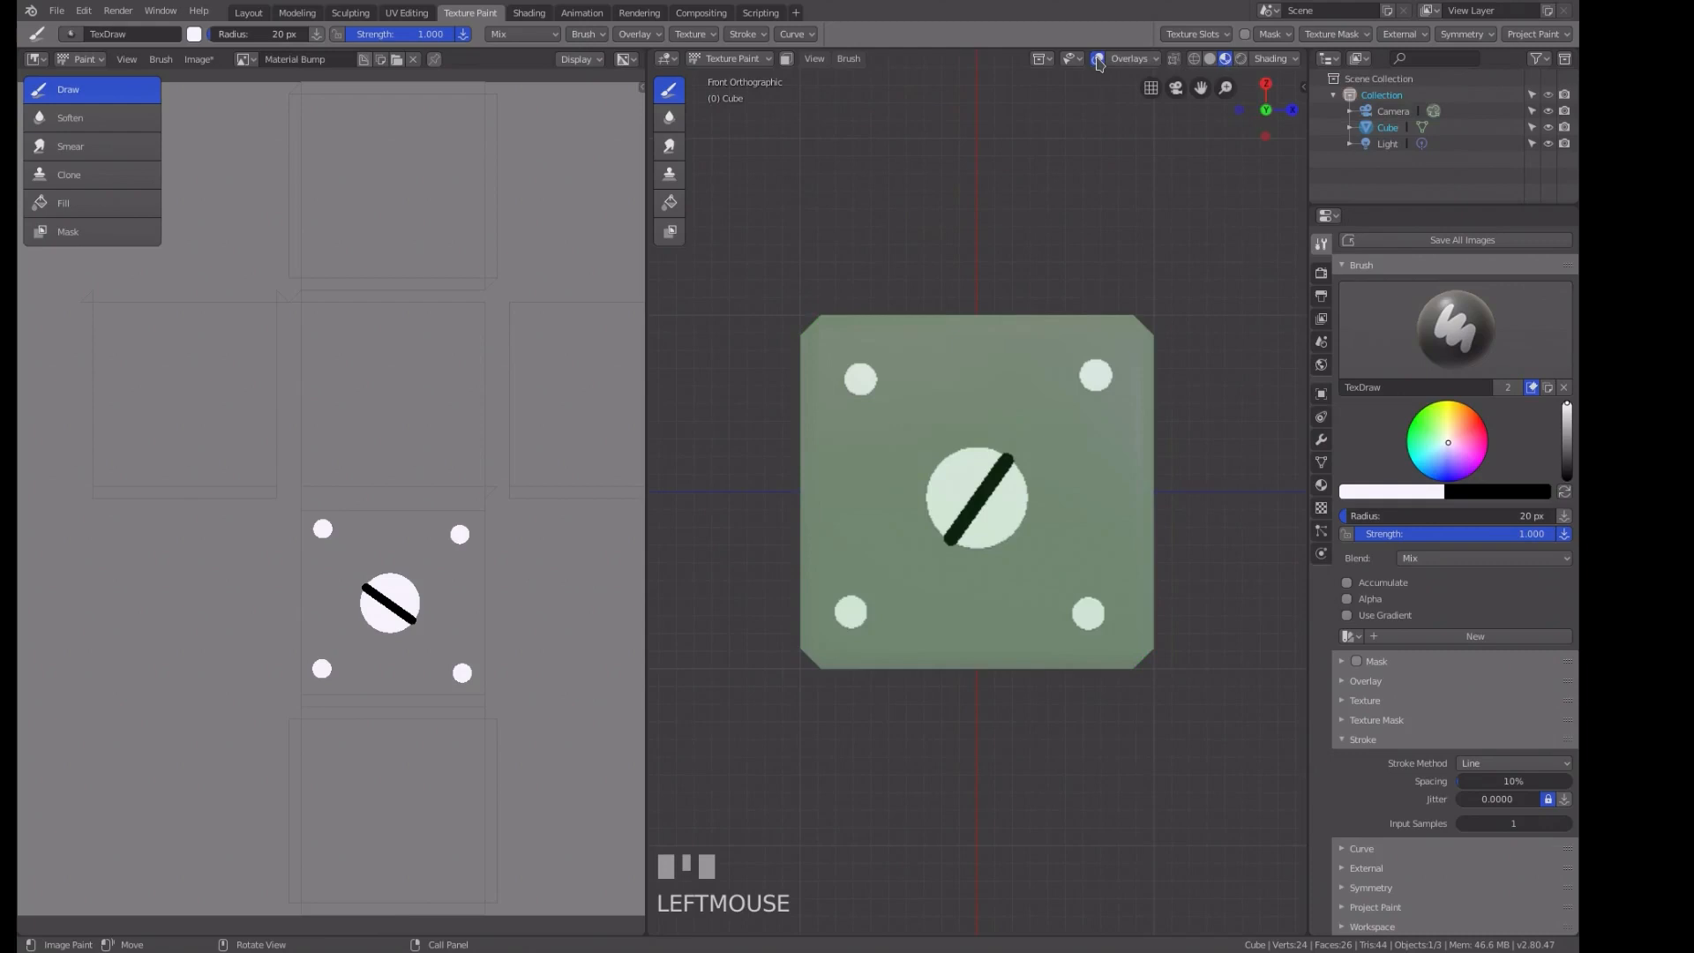
{"action": "left_click", "coordinate": [1098, 59]}
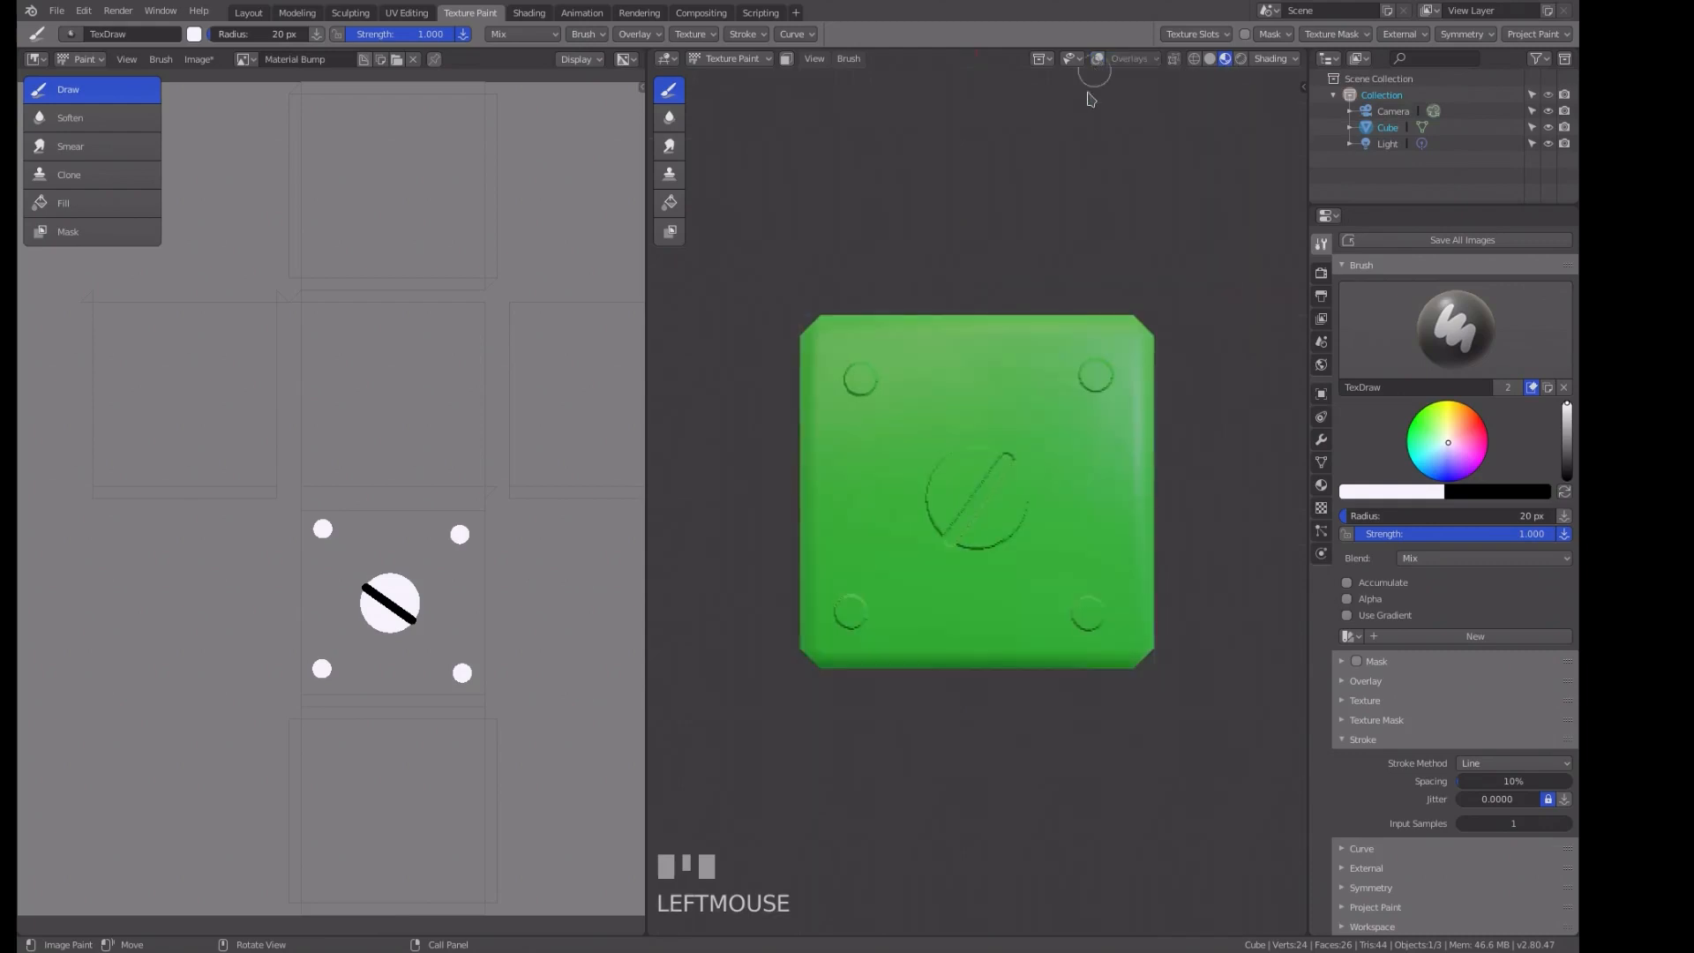
{"action": "mouse_move", "coordinate": [981, 421]}
{"action": "middle_mouse_down"}
{"action": "mouse_move", "coordinate": [1022, 394]}
{"action": "mouse_move", "coordinate": [1002, 371]}
{"action": "mouse_move", "coordinate": [987, 409]}
{"action": "mouse_move", "coordinate": [1002, 393]}
{"action": "mouse_move", "coordinate": [1001, 446]}
{"action": "middle_mouse_up"}
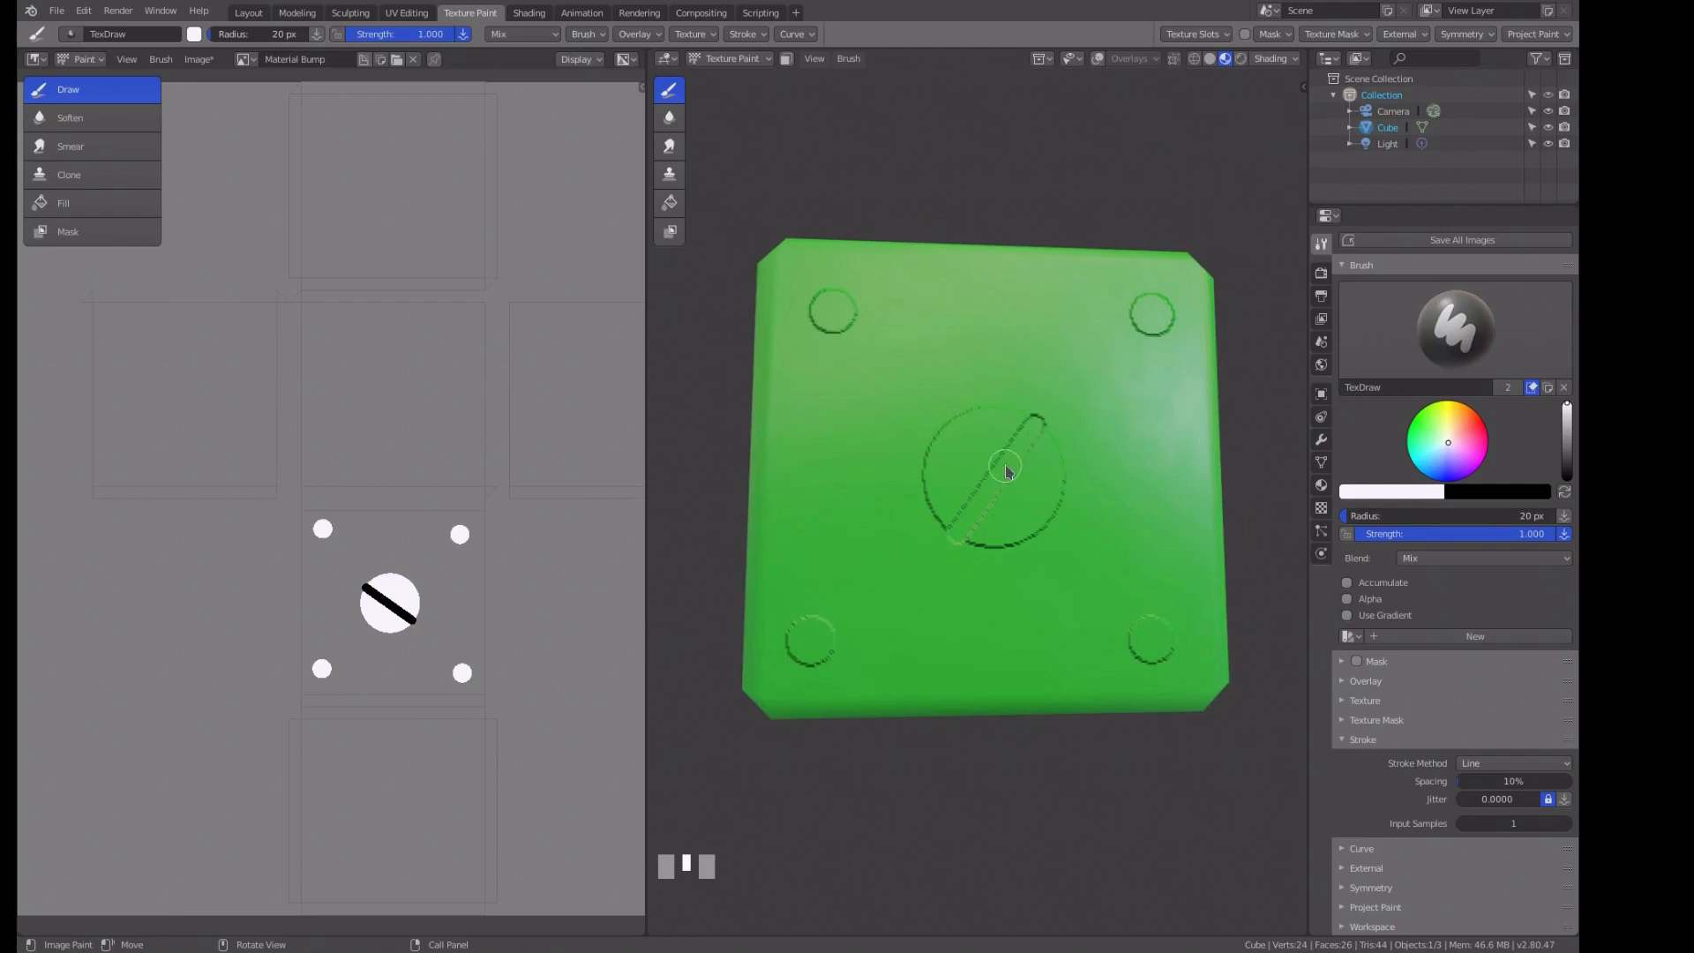
{"action": "middle_click_drag", "start_coordinate": [1020, 514], "coordinate": [1022, 607]}
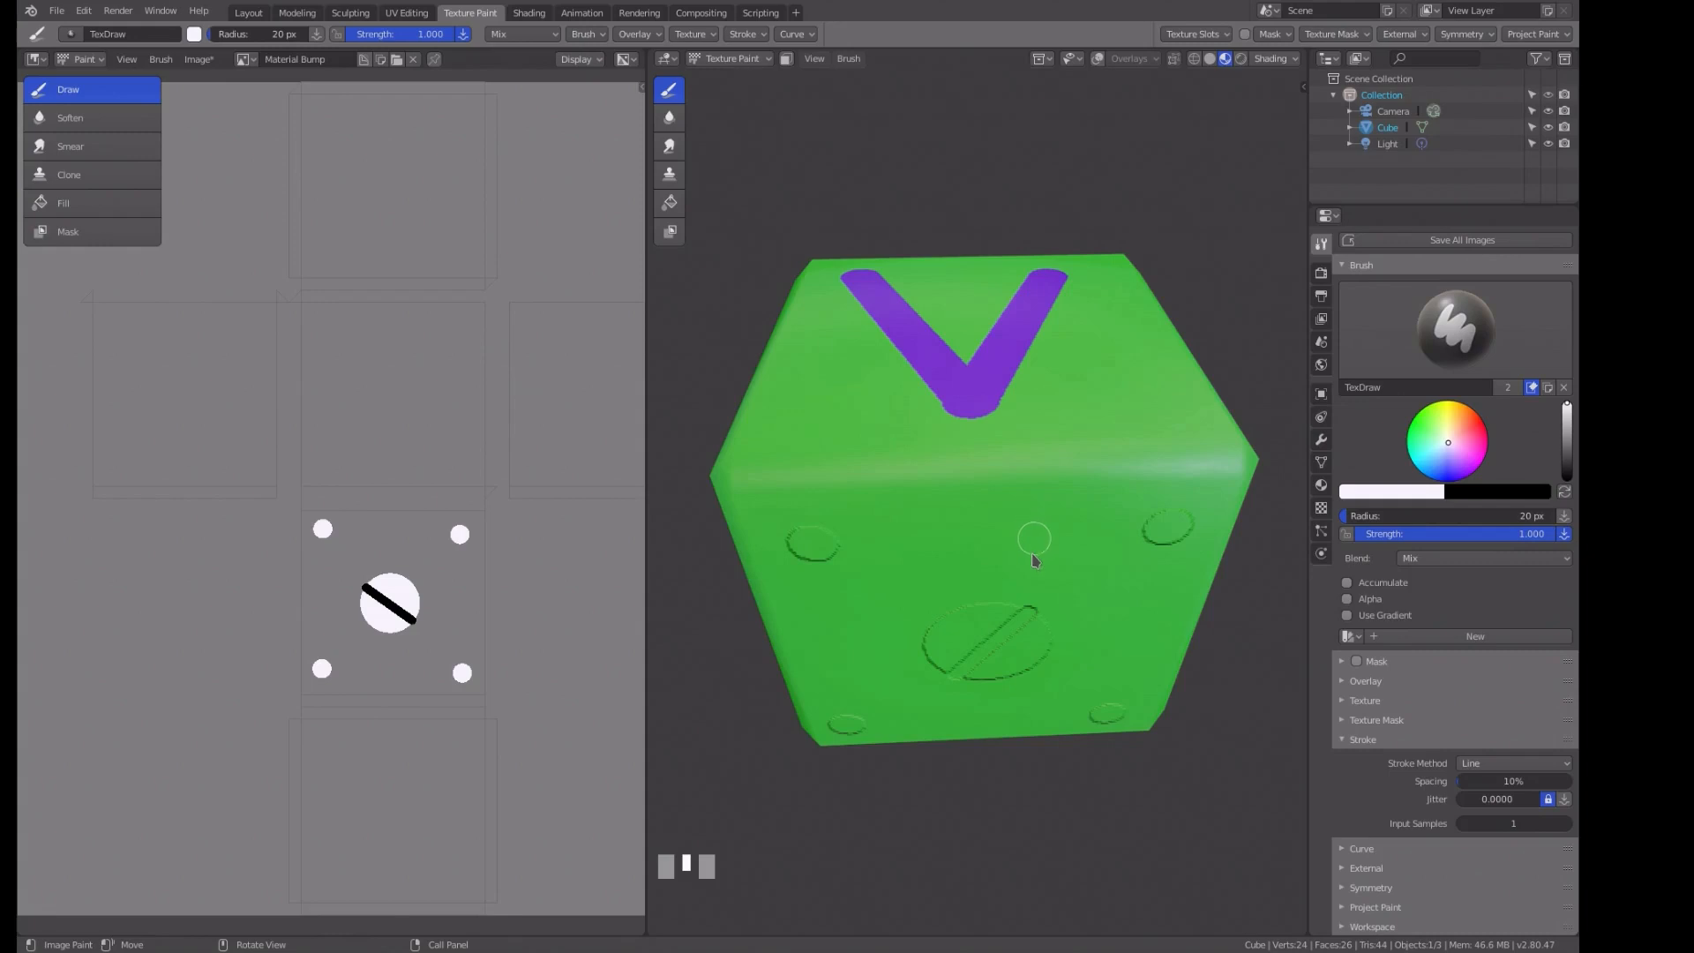
{"action": "key", "text": "KP_1"}
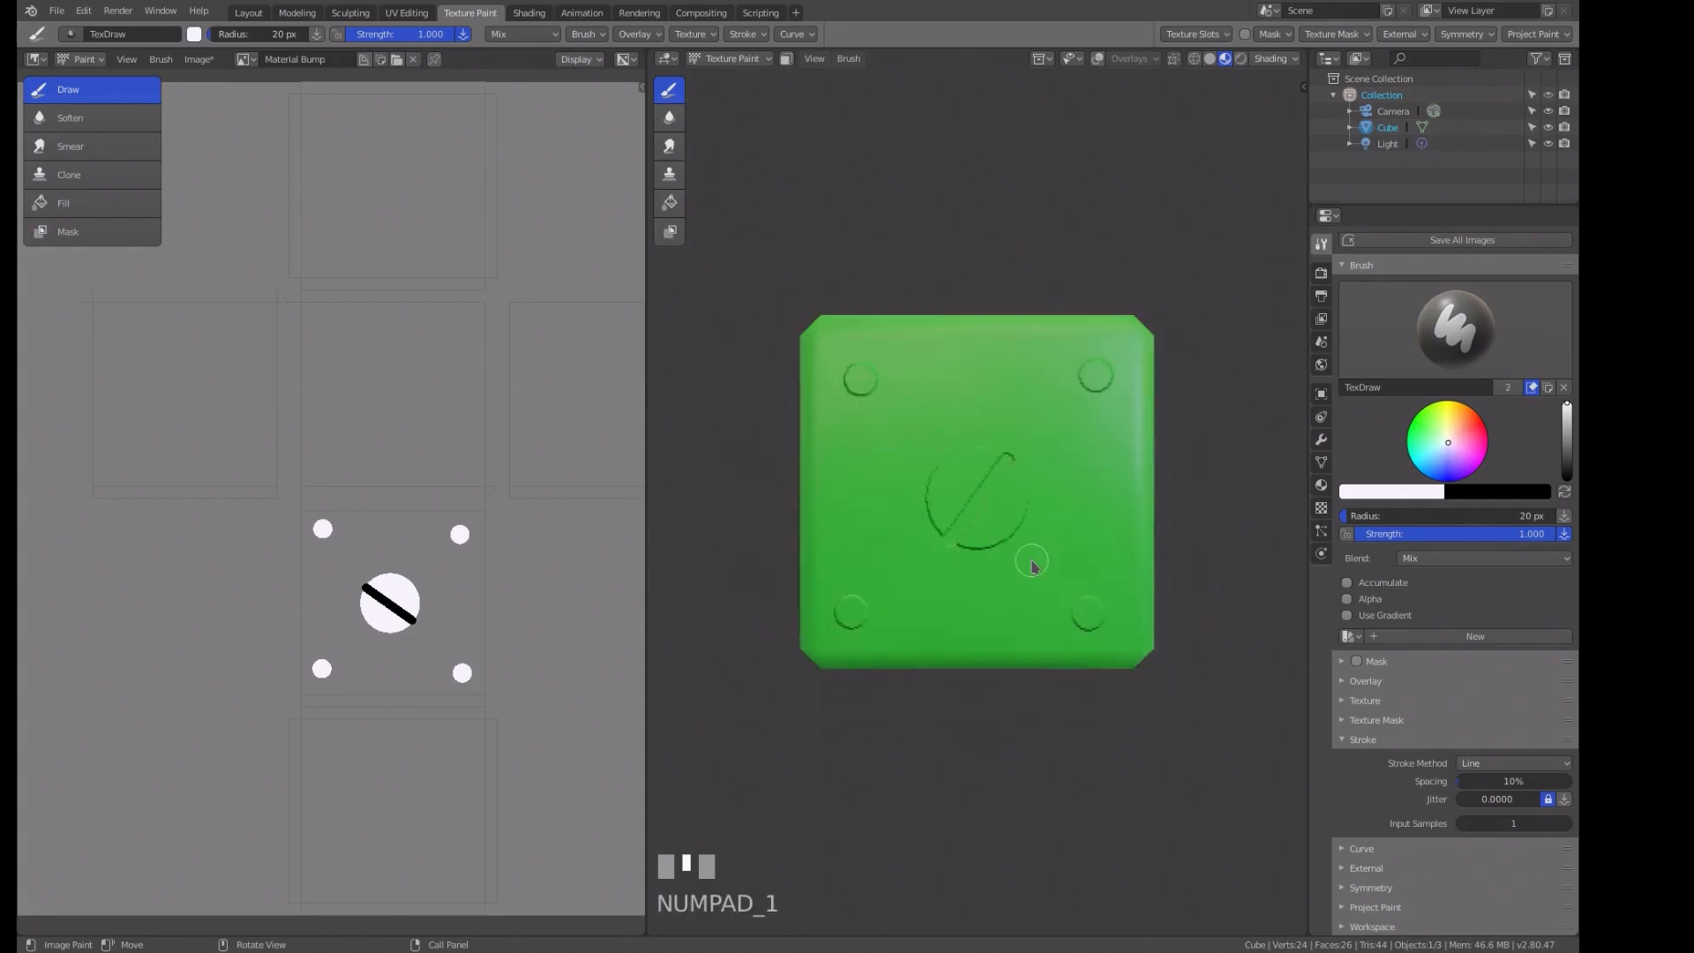
{"action": "key", "text": "ctrl+KP_1"}
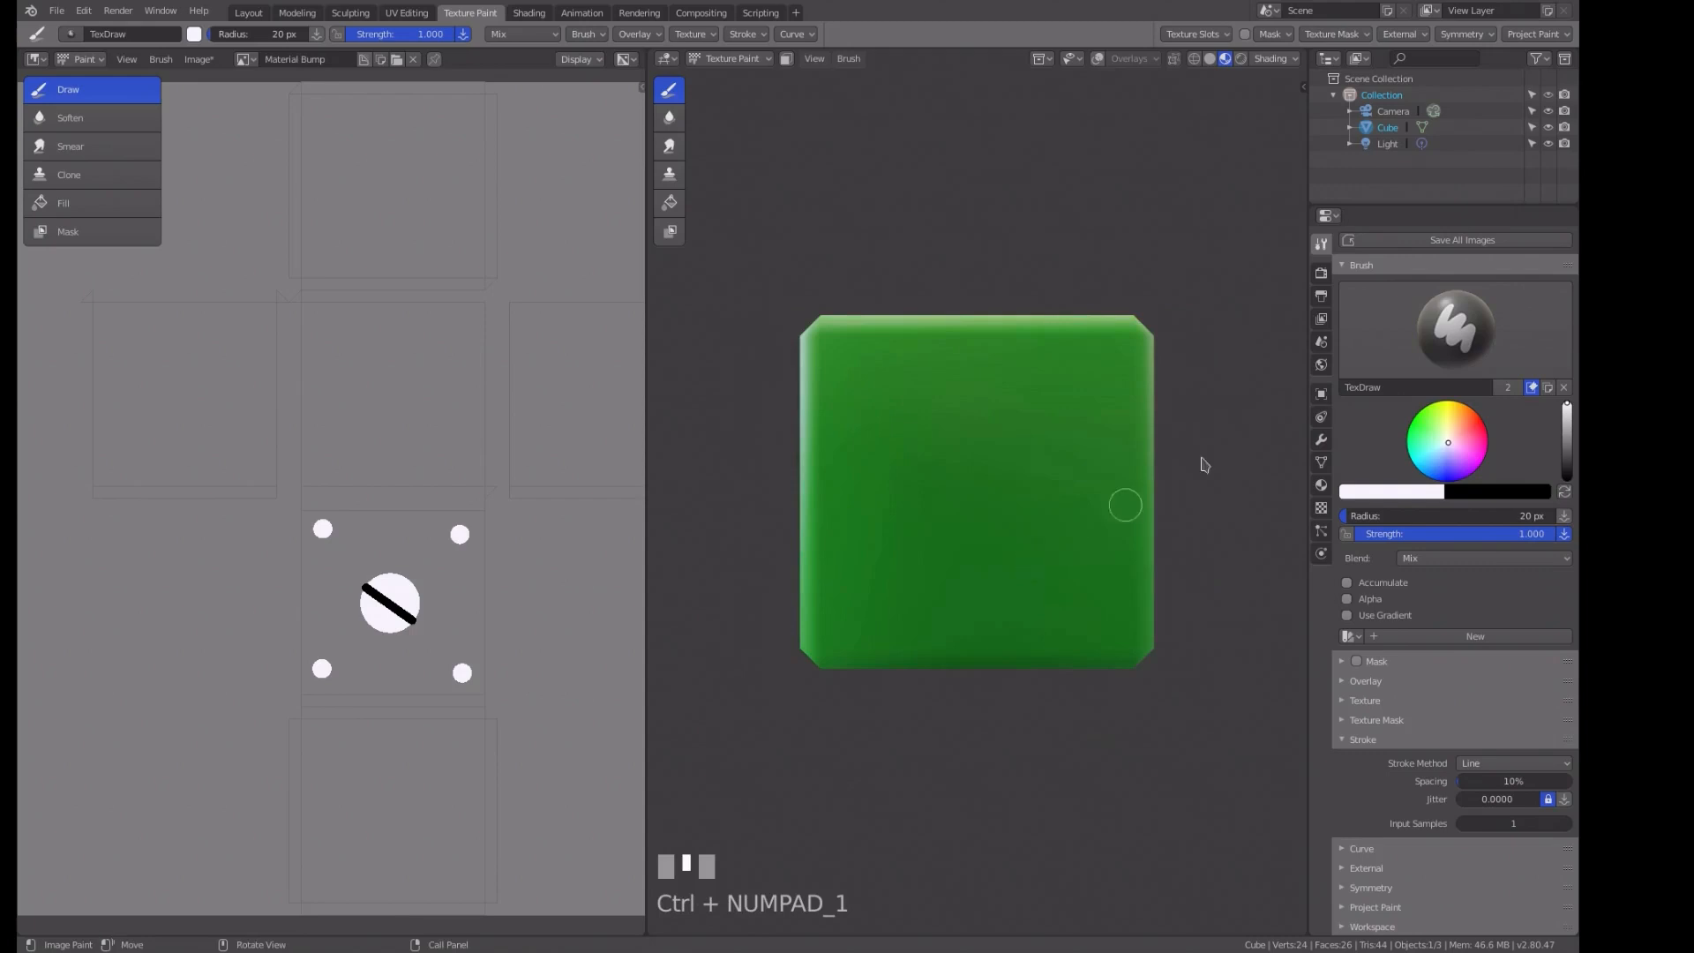
{"action": "scroll", "coordinate": [1356, 468], "scroll_direction": "up", "scroll_amount": 4}
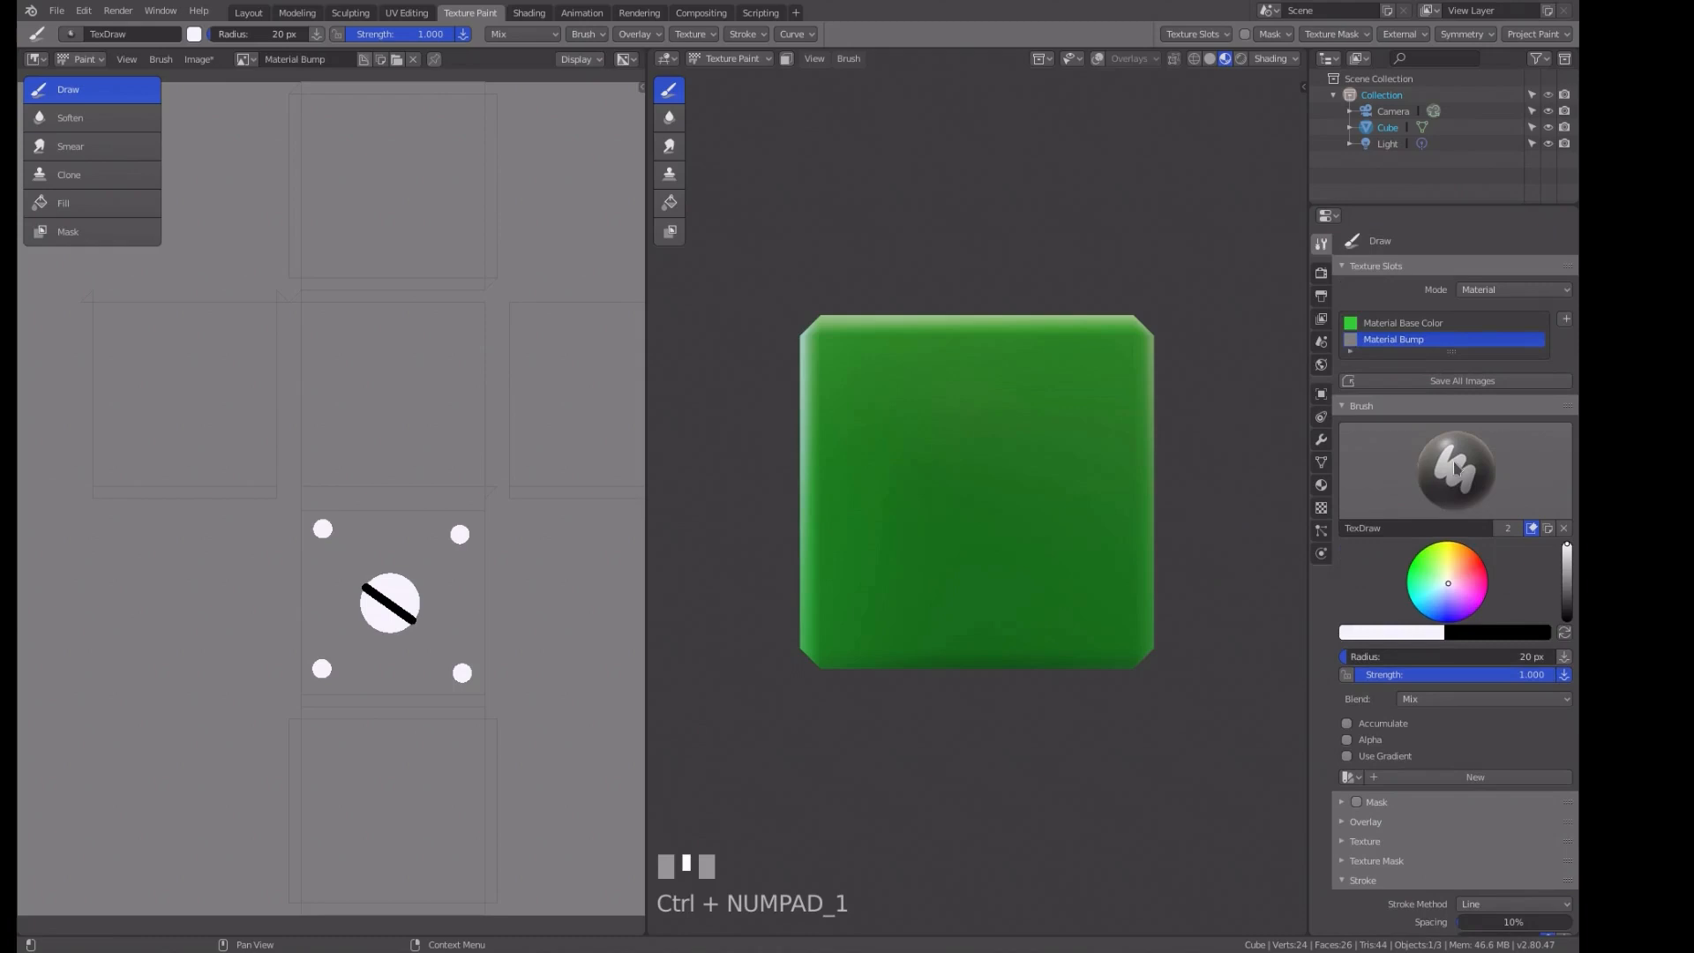
Switch to the Shading workspace and move the Material Bump image node and the Bump node up and to the left.
{"action": "left_click", "coordinate": [533, 13]}
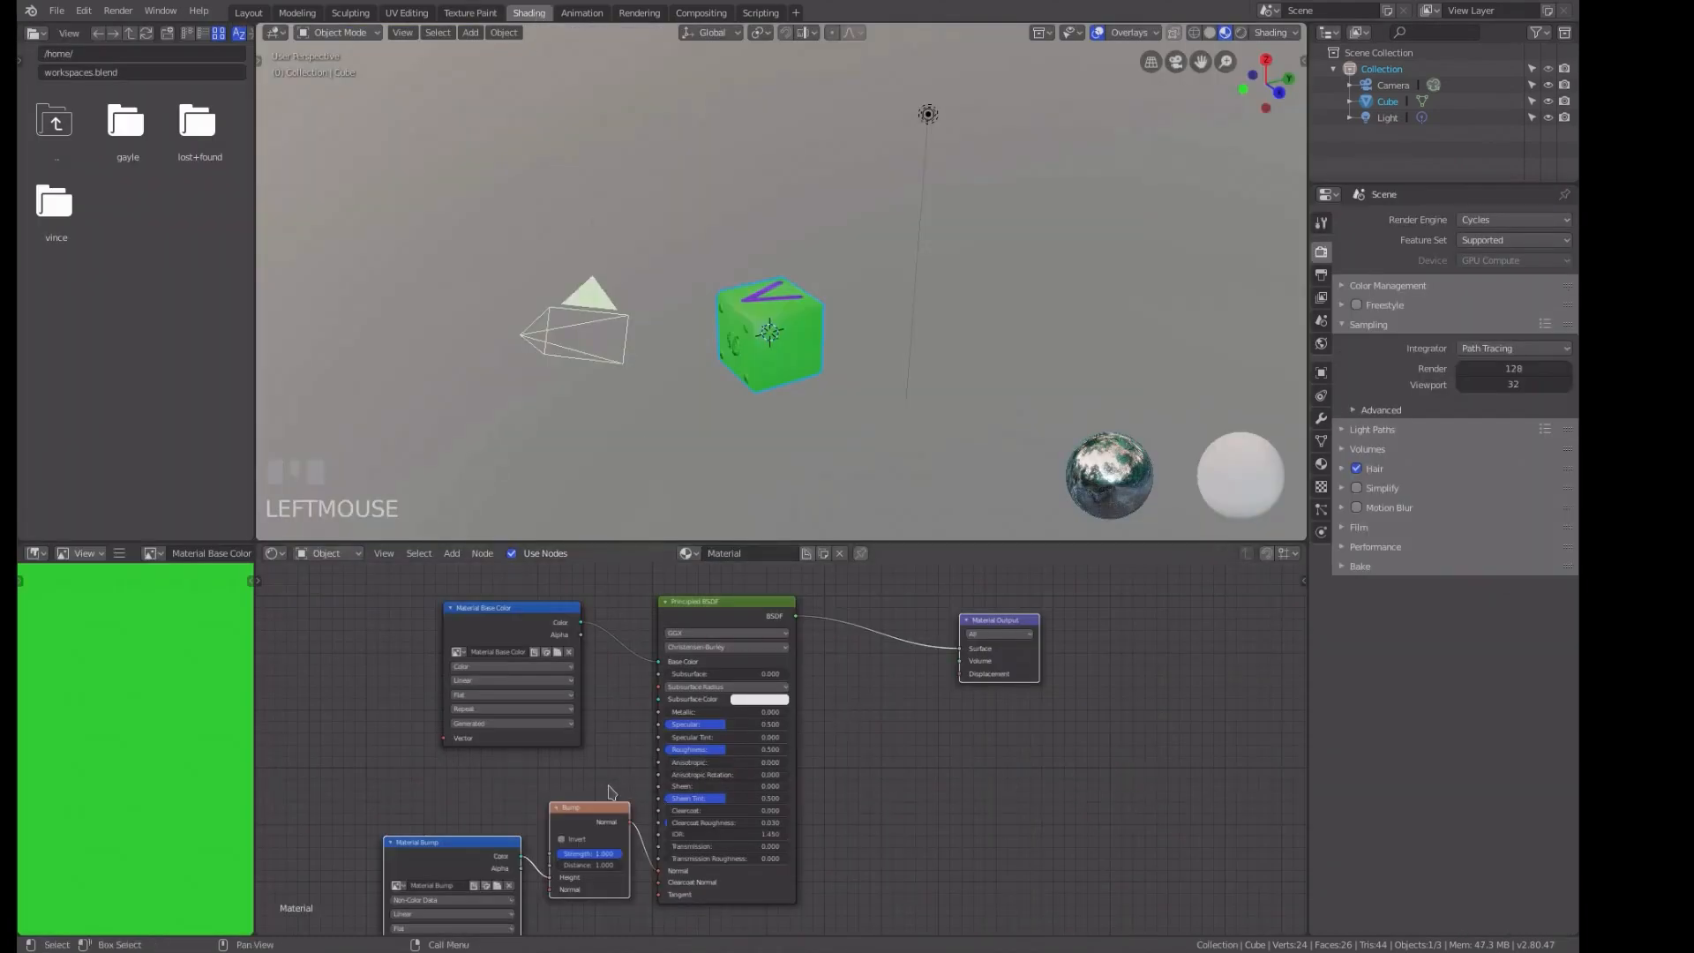
{"action": "scroll", "coordinate": [599, 803], "scroll_direction": "down", "scroll_amount": 1}
{"action": "scroll", "coordinate": [601, 805], "scroll_direction": "up", "scroll_amount": 1}
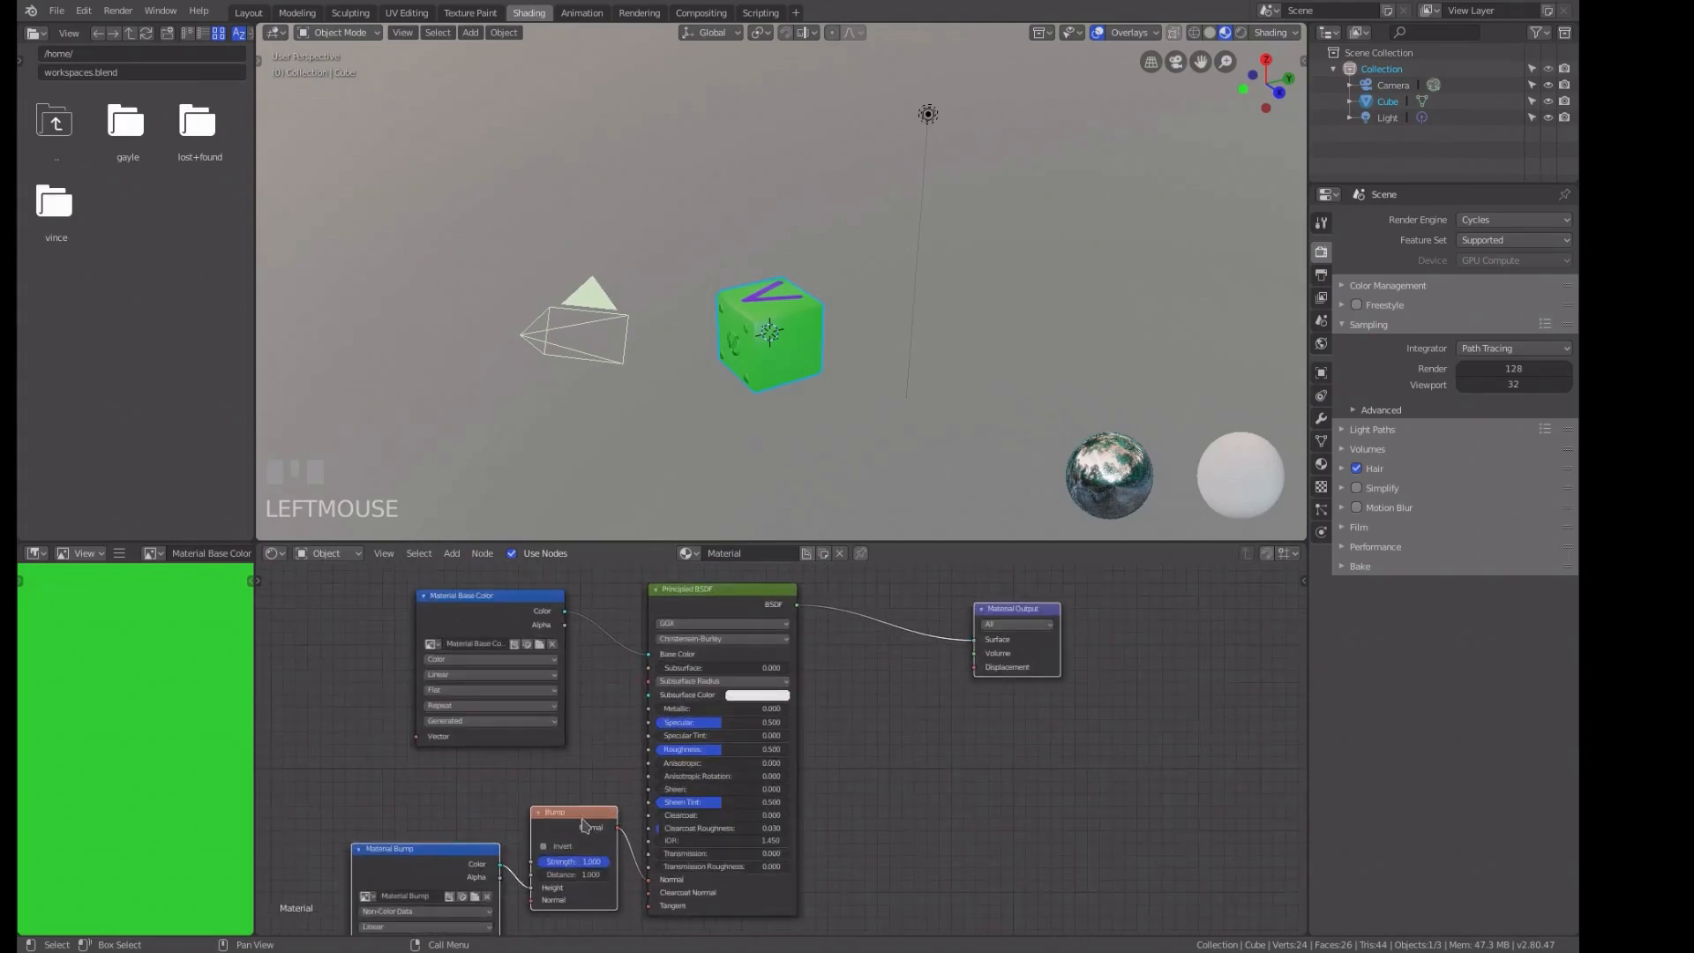
{"action": "left_click_drag", "start_coordinate": [412, 839], "coordinate": [397, 793]}
{"action": "left_click_drag", "start_coordinate": [566, 819], "coordinate": [536, 788]}
{"action": "scroll", "coordinate": [788, 456], "scroll_direction": "up", "scroll_amount": 2}
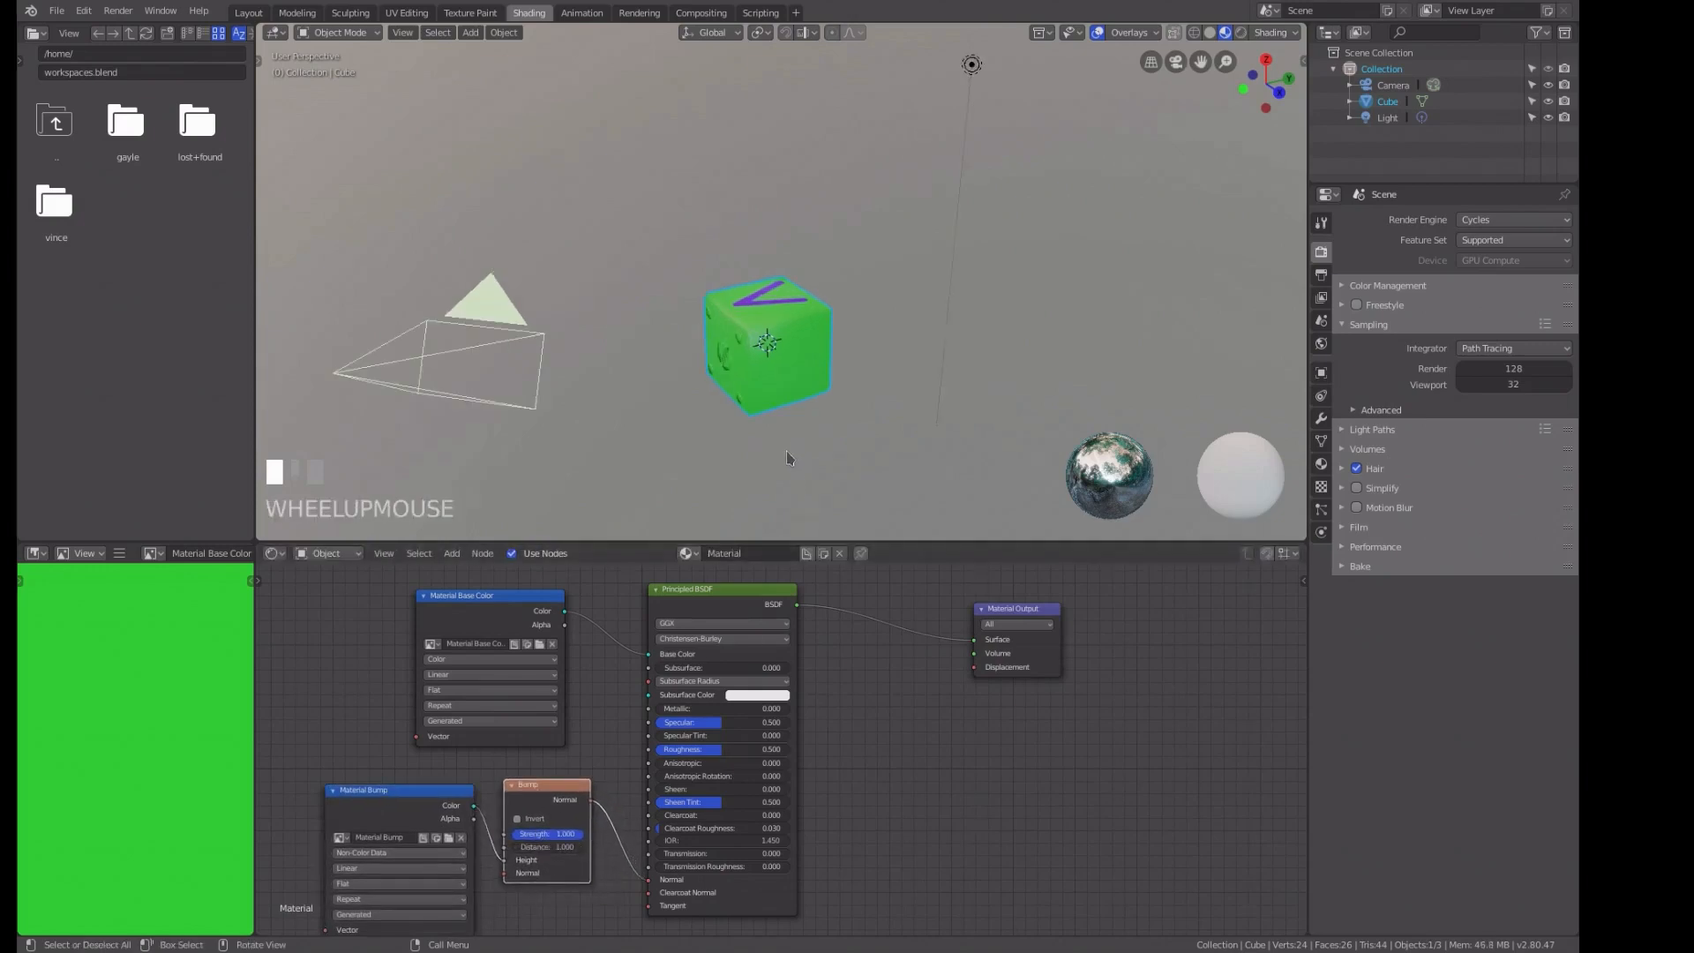
Set the Bump node's distance to 2.700 and preview the relief with Invert enabled before turning Invert off again.
{"action": "left_click_drag", "start_coordinate": [538, 847], "coordinate": [617, 847]}
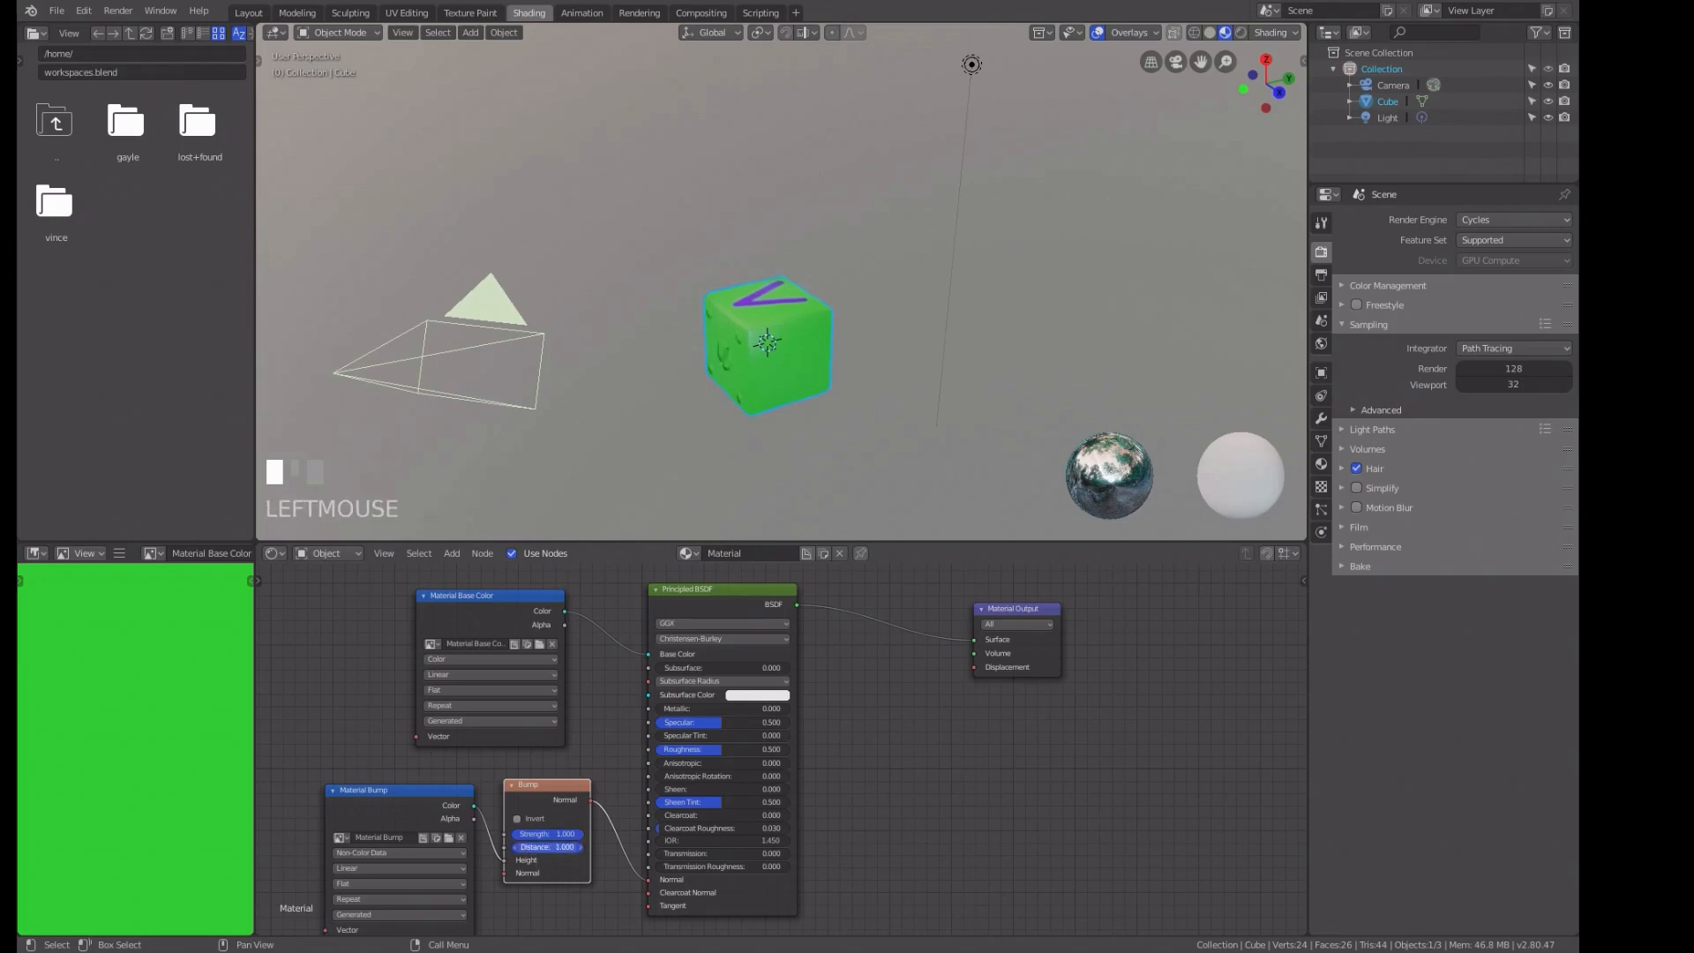
{"action": "left_click_drag", "start_coordinate": [547, 847], "coordinate": [564, 847]}
{"action": "left_click_drag", "start_coordinate": [539, 847], "coordinate": [543, 847]}
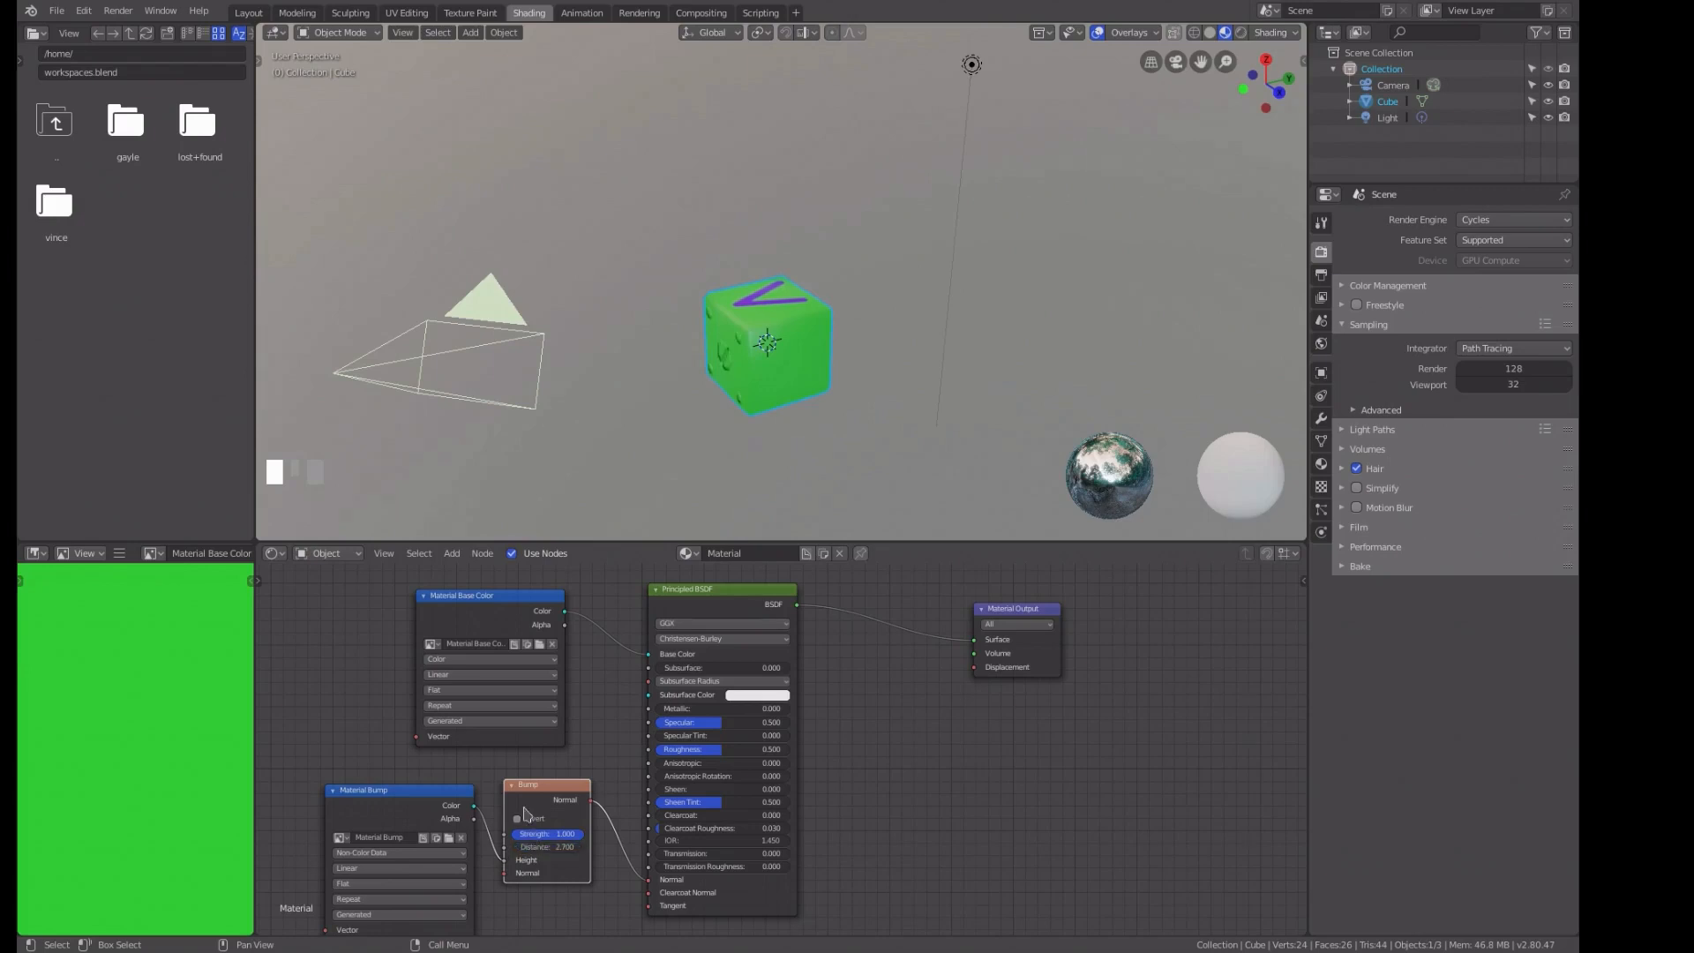
{"action": "left_click", "coordinate": [517, 819]}
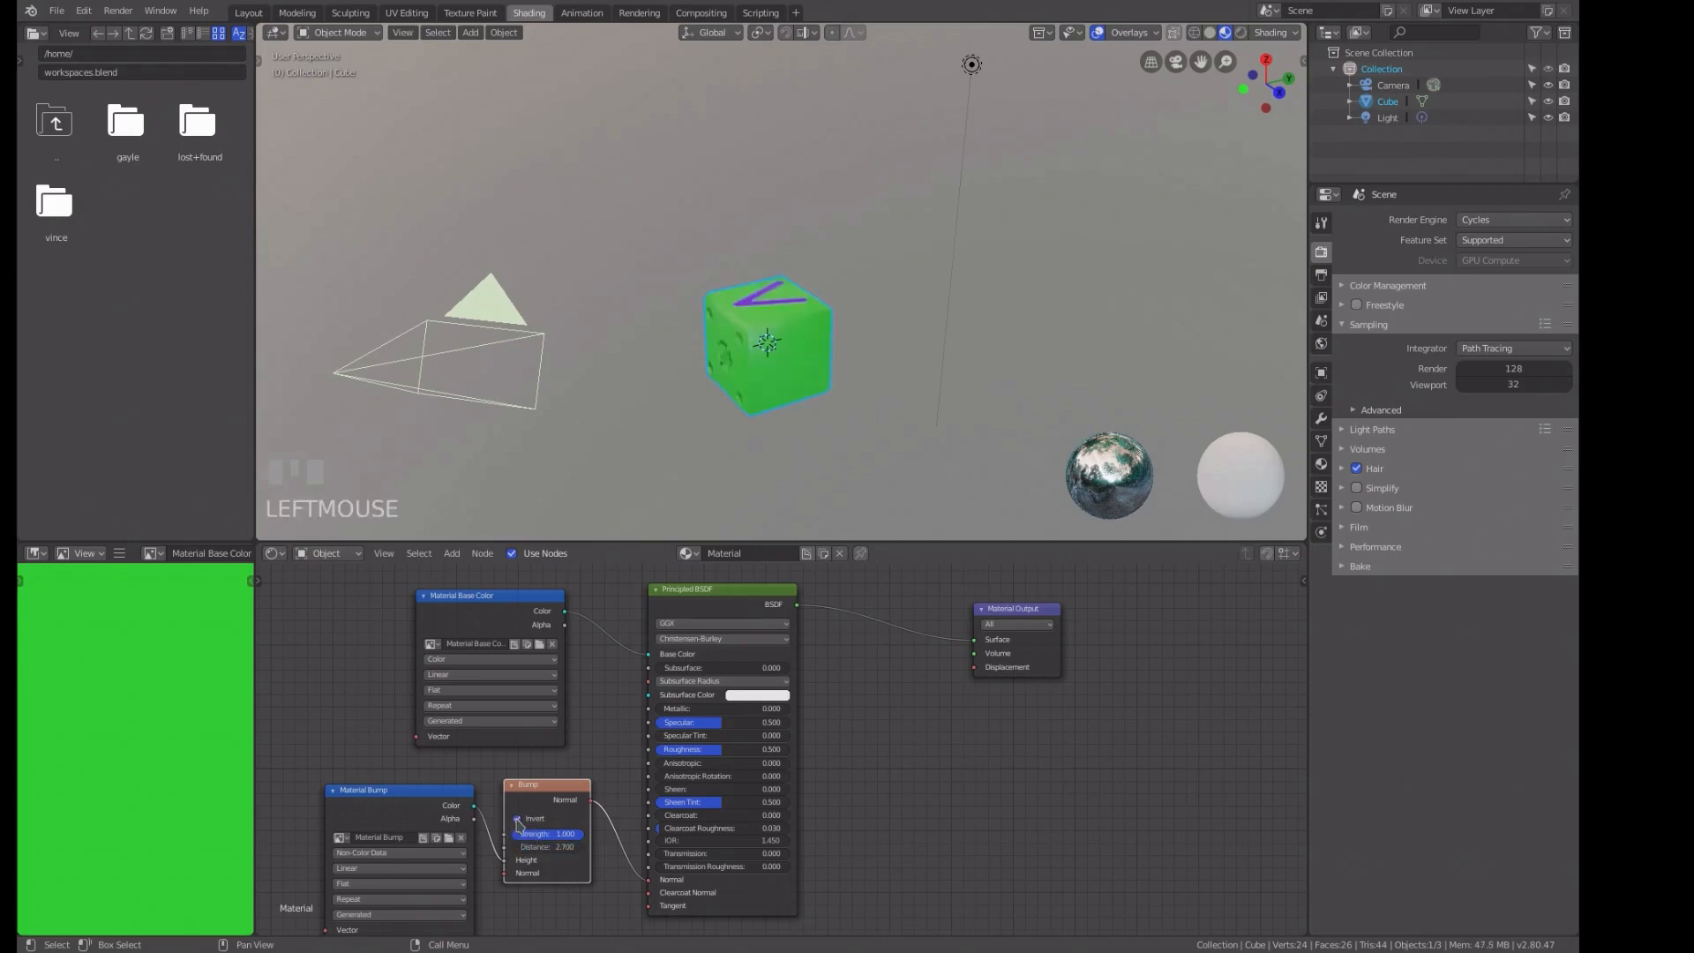
{"action": "left_click", "coordinate": [516, 820]}
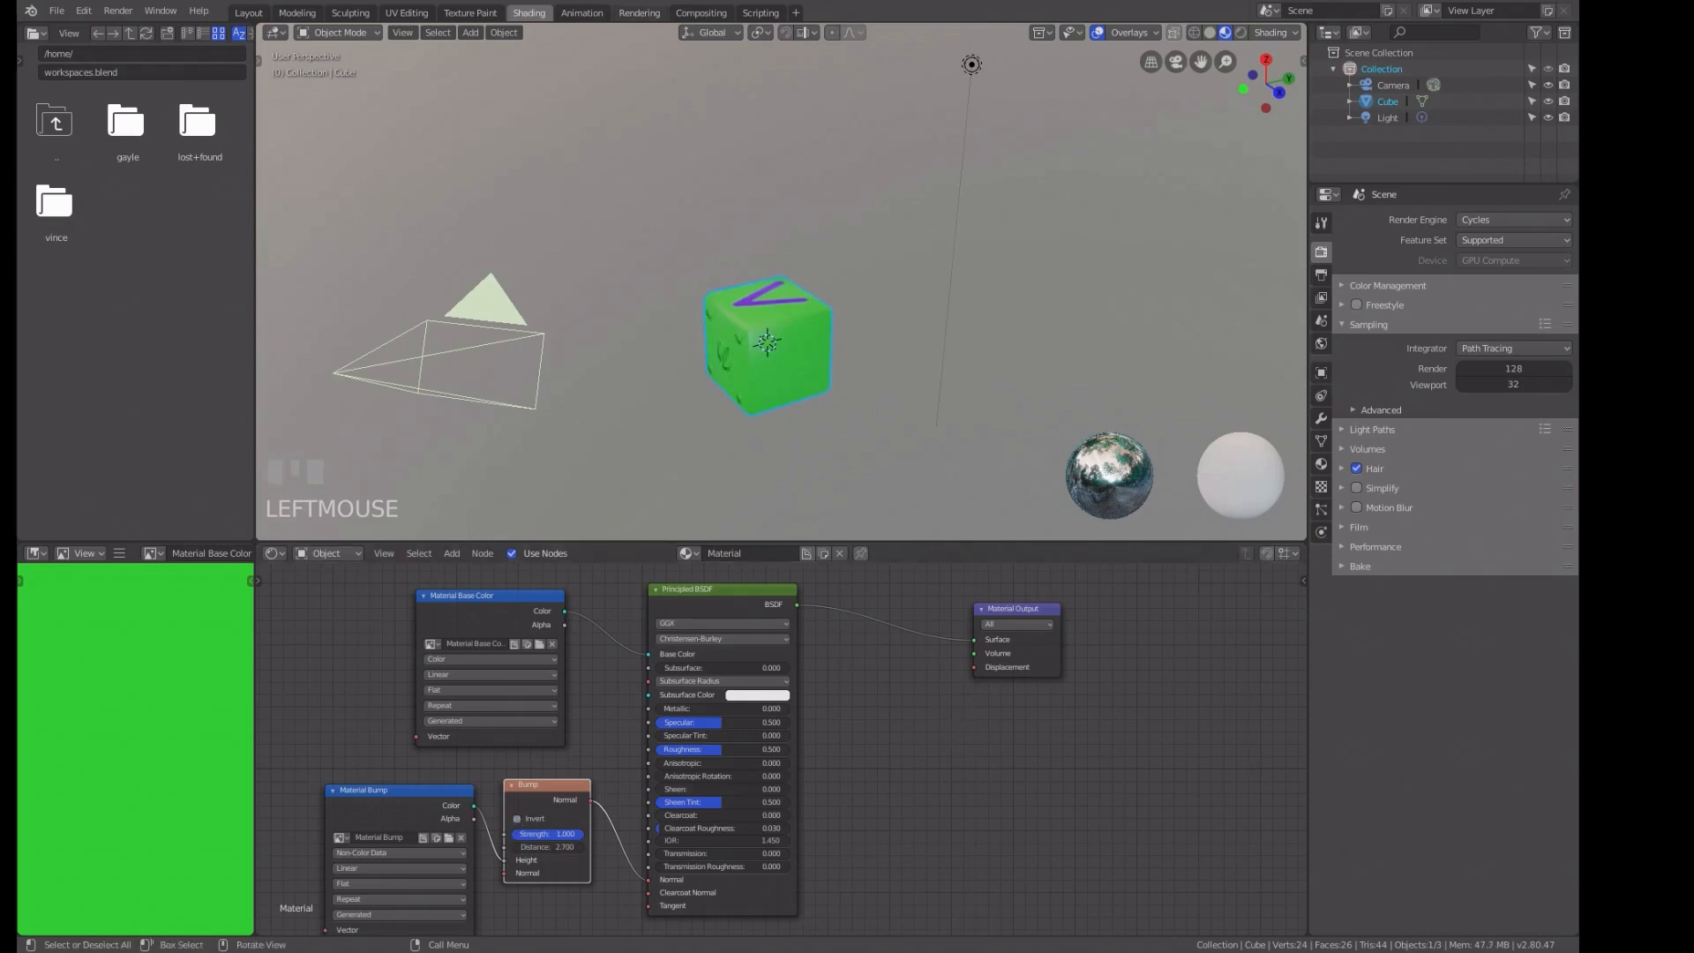
Return to the Texture Paint workspace and add a Roughness paint slot with a blank 1024 × 1024 px image named Material Roughness.
{"action": "left_click", "coordinate": [489, 13]}
{"action": "scroll", "coordinate": [1058, 582], "scroll_direction": "up", "scroll_amount": 4}
{"action": "scroll", "coordinate": [1059, 582], "scroll_direction": "down", "scroll_amount": 4}
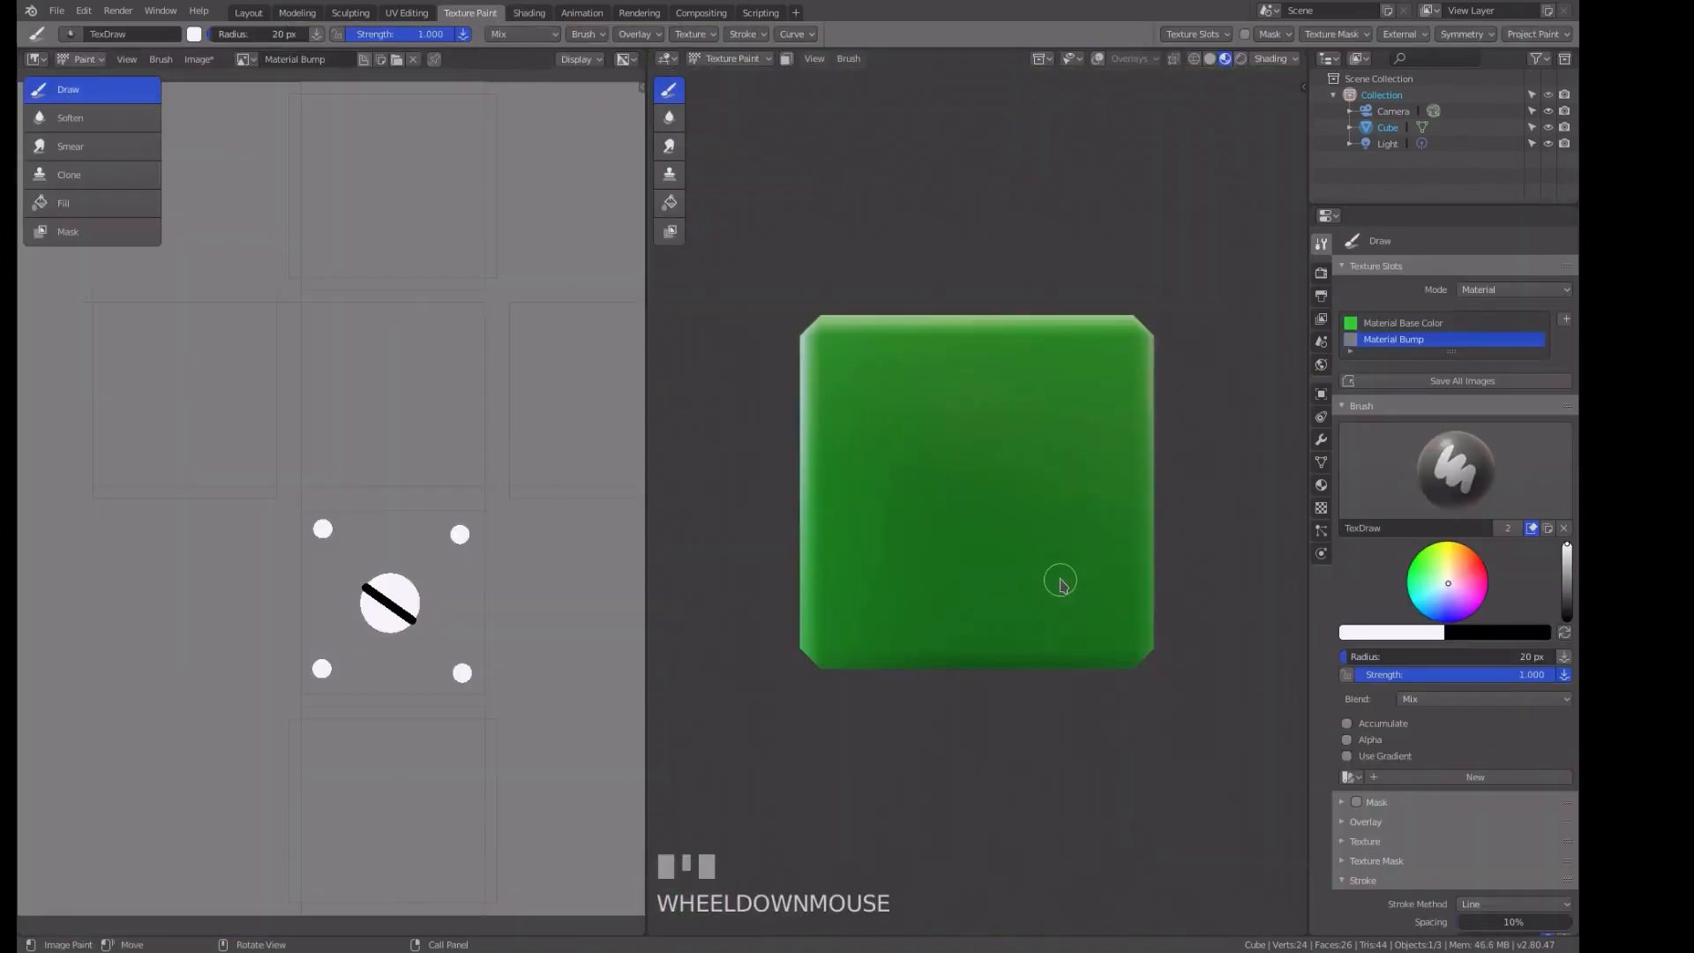
{"action": "left_click", "coordinate": [1567, 321]}
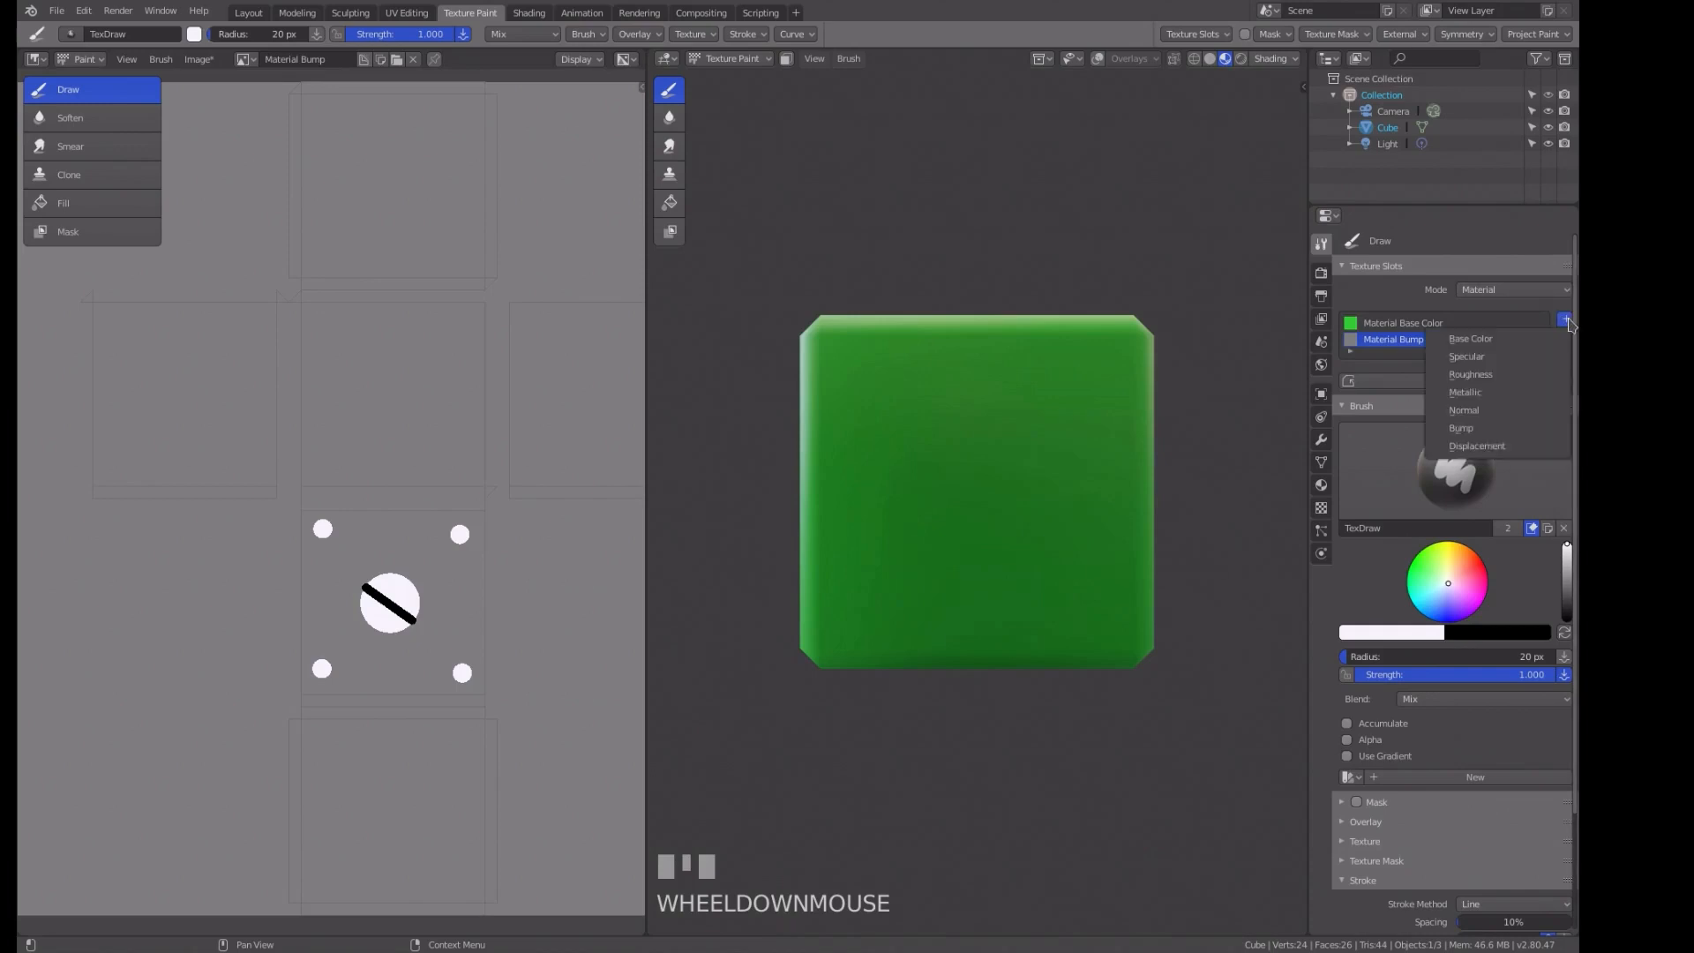
{"action": "left_click", "coordinate": [1491, 375]}
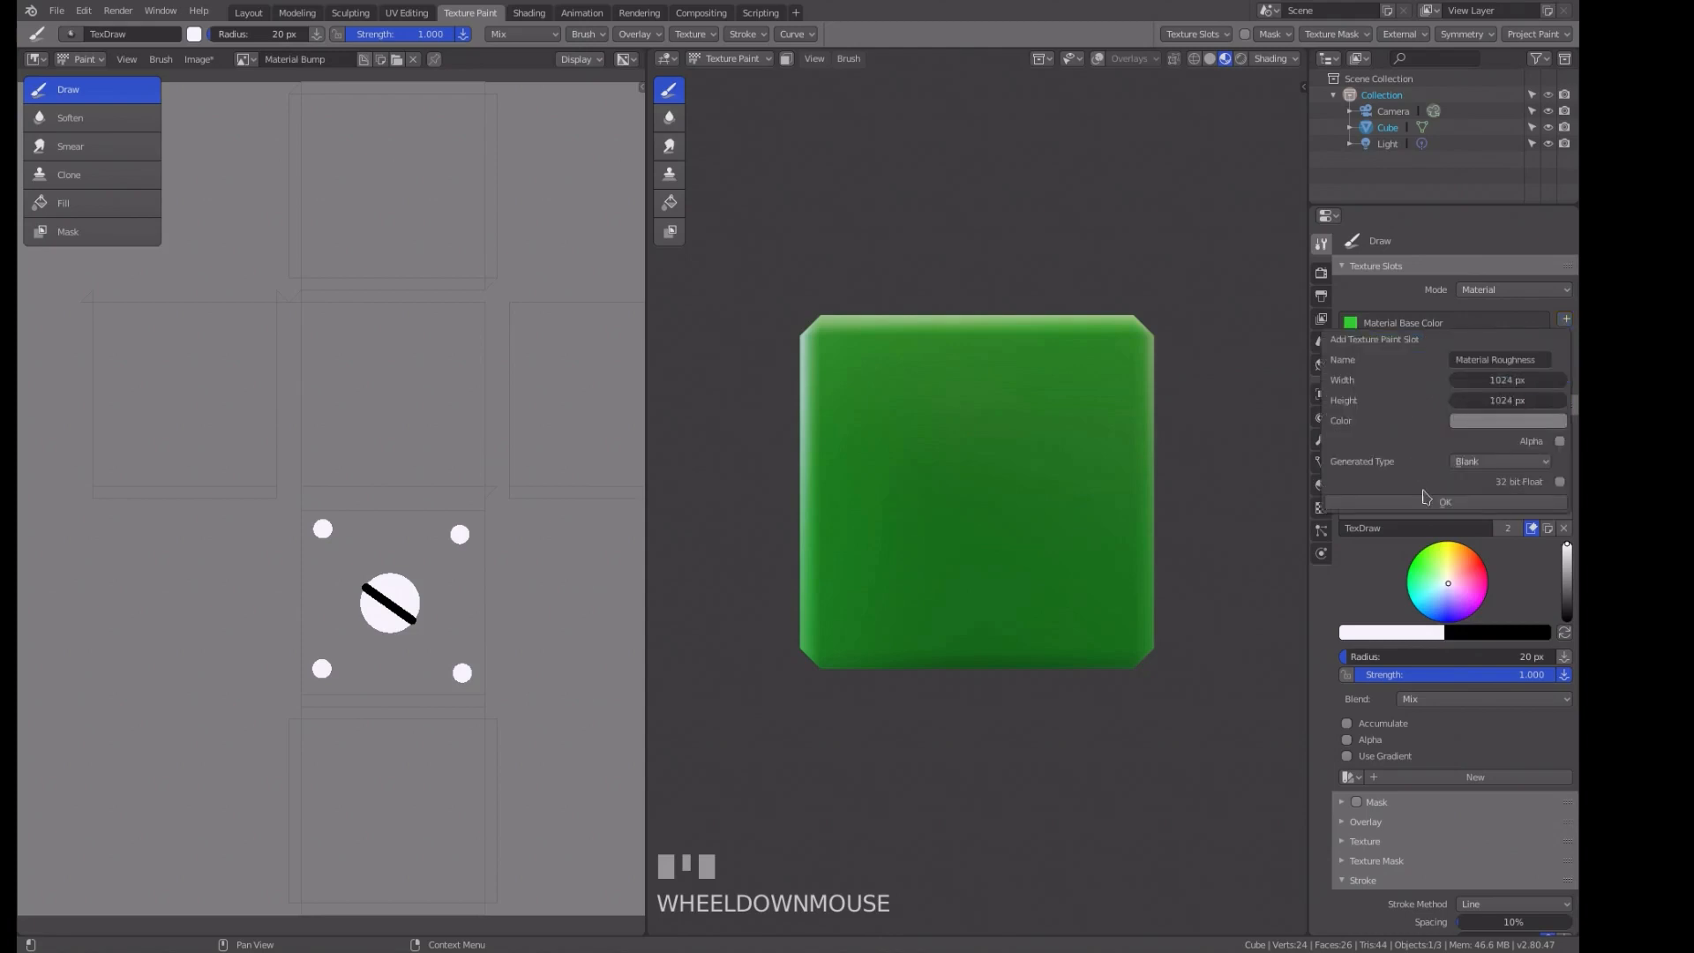
{"action": "left_click", "coordinate": [1446, 504]}
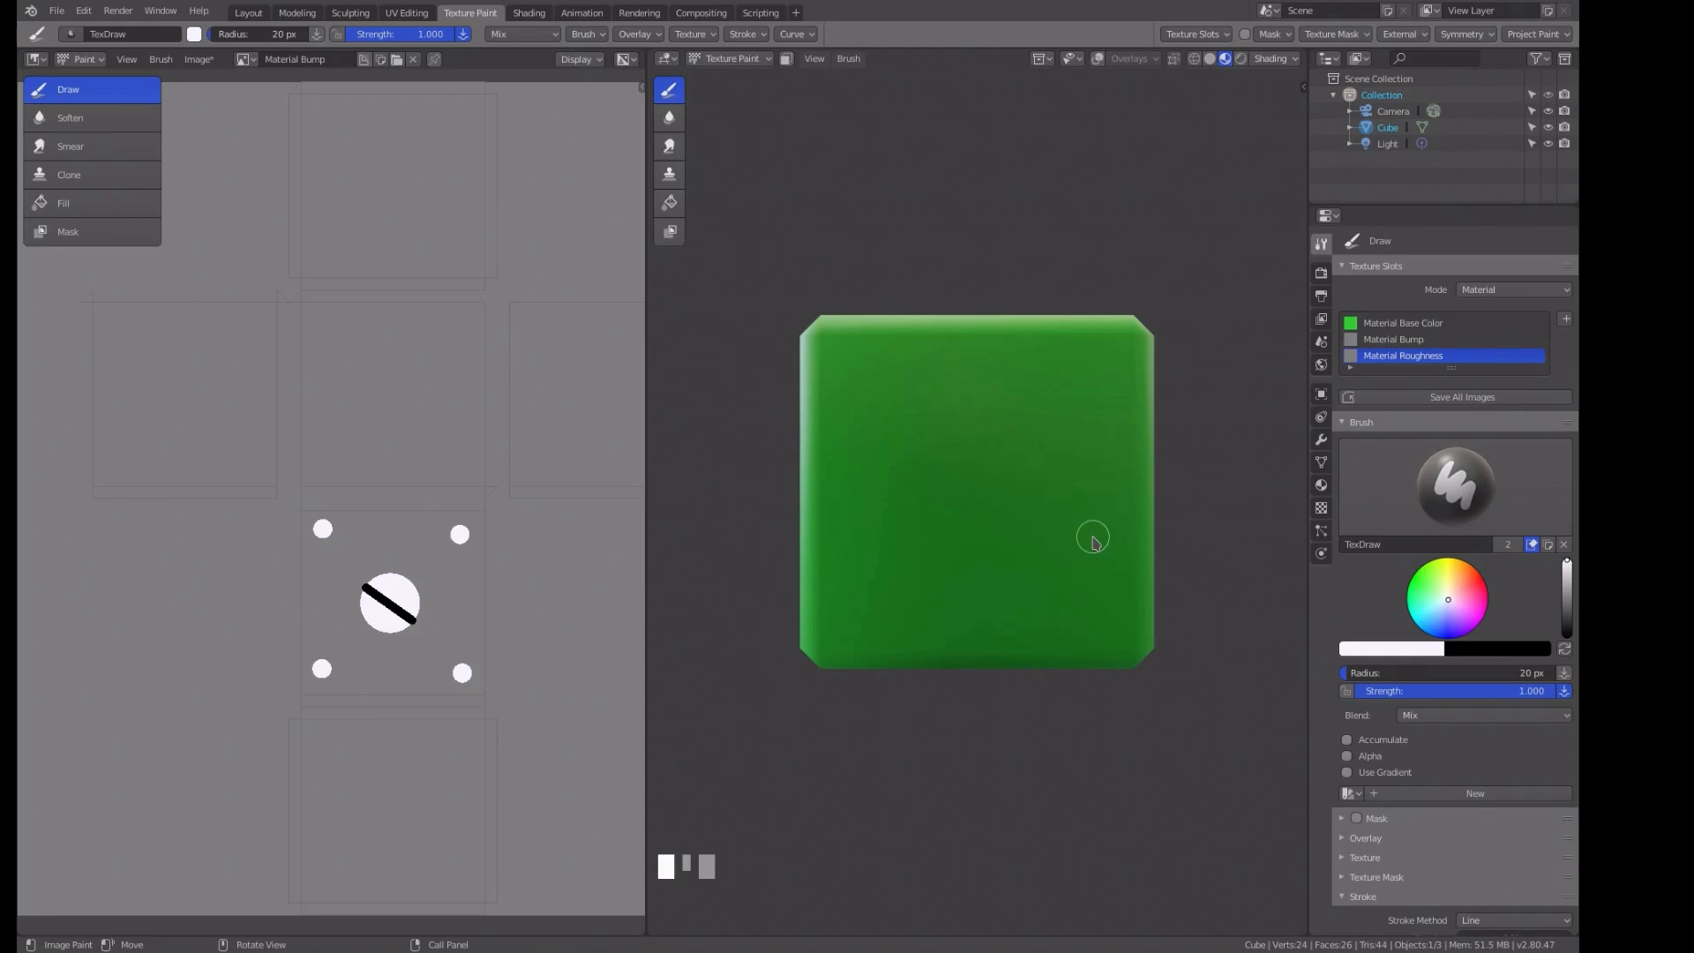
Enable face selection masking for painting, switch the cube to Edit Mode, and deselect all its faces.
{"action": "left_click", "coordinate": [786, 60]}
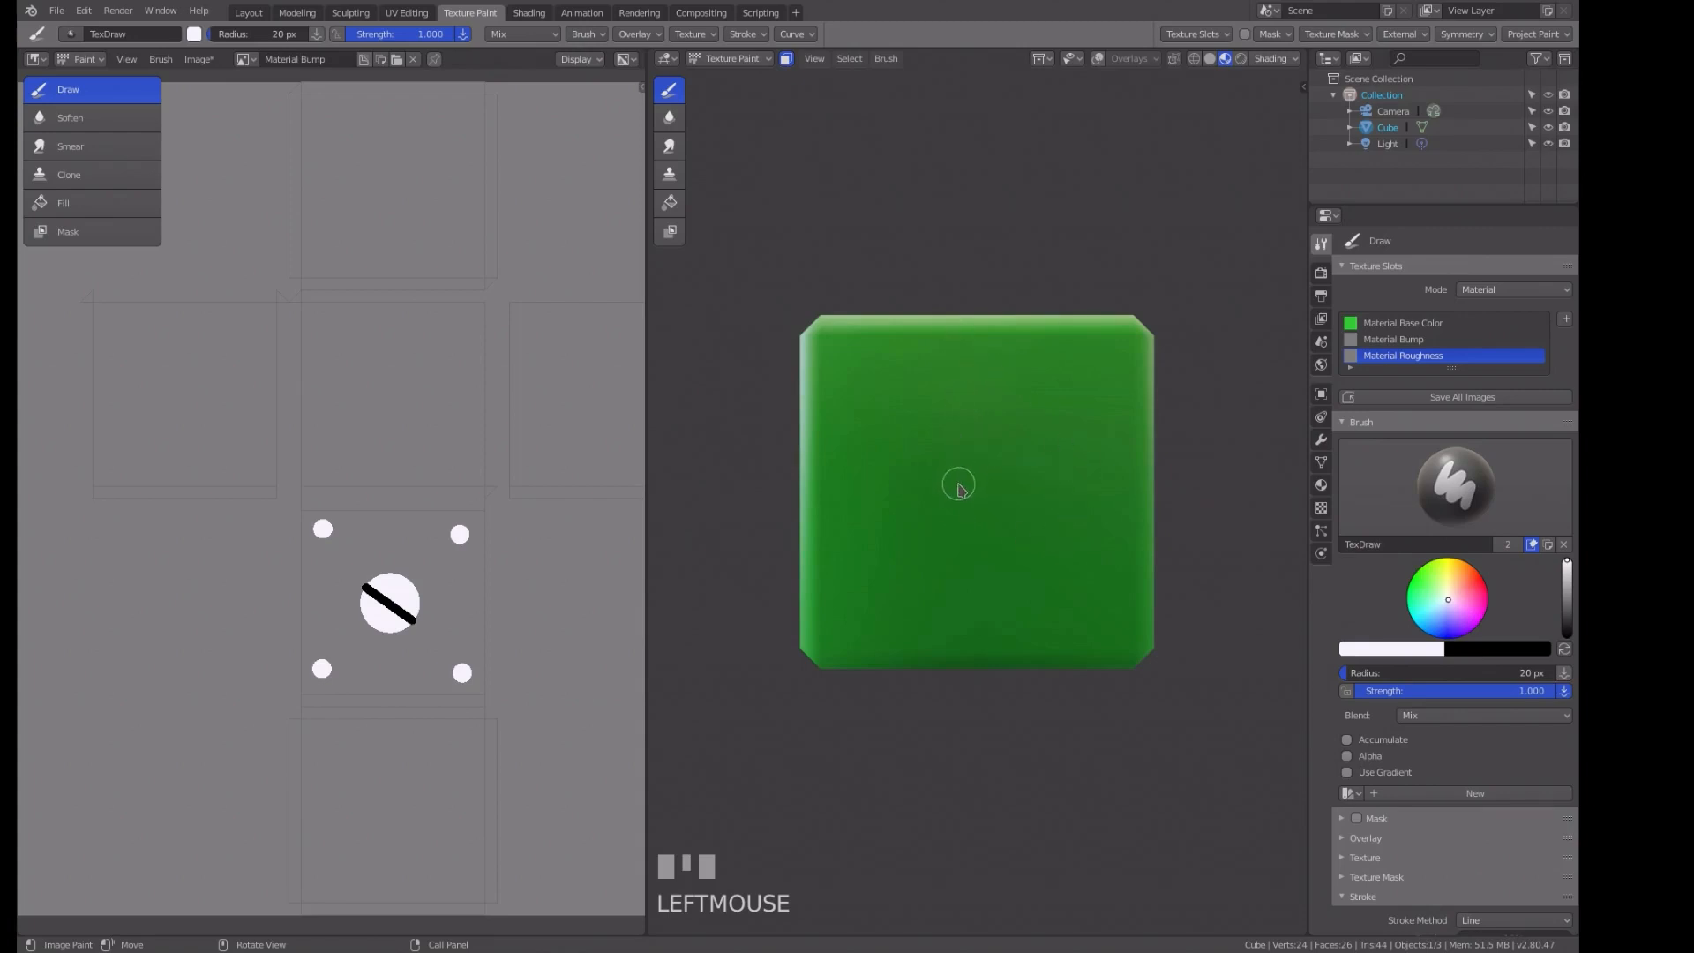
{"action": "key", "text": "ctrl+Tab"}
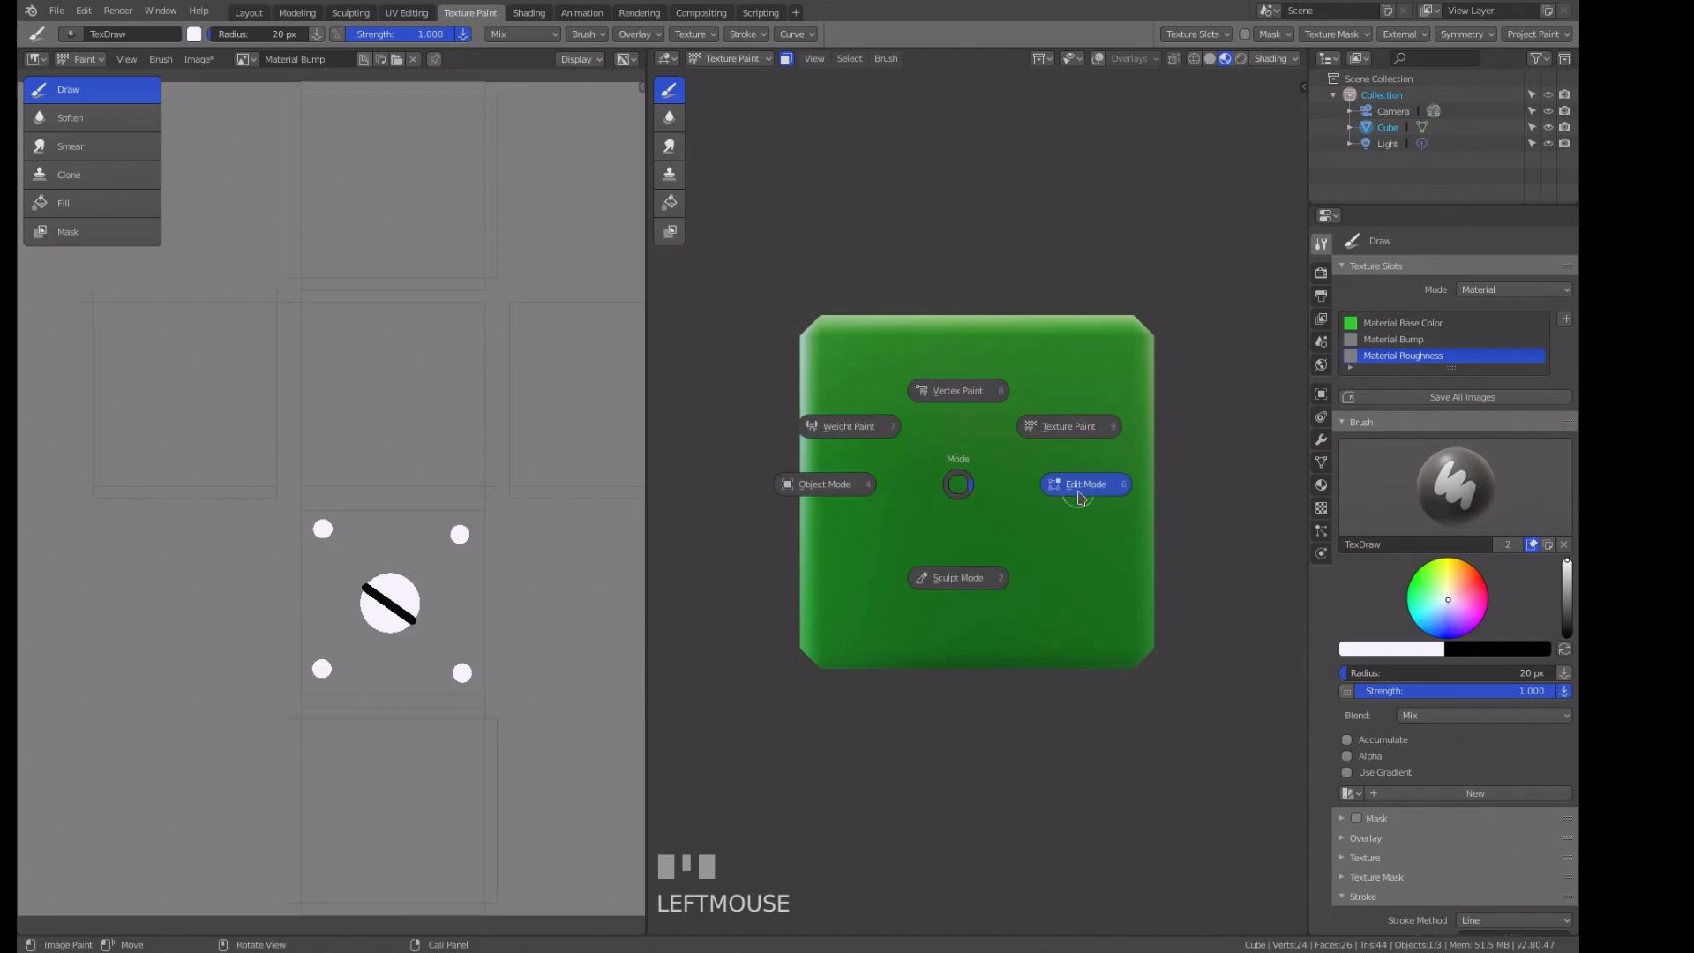
{"action": "key", "text": "Tab"}
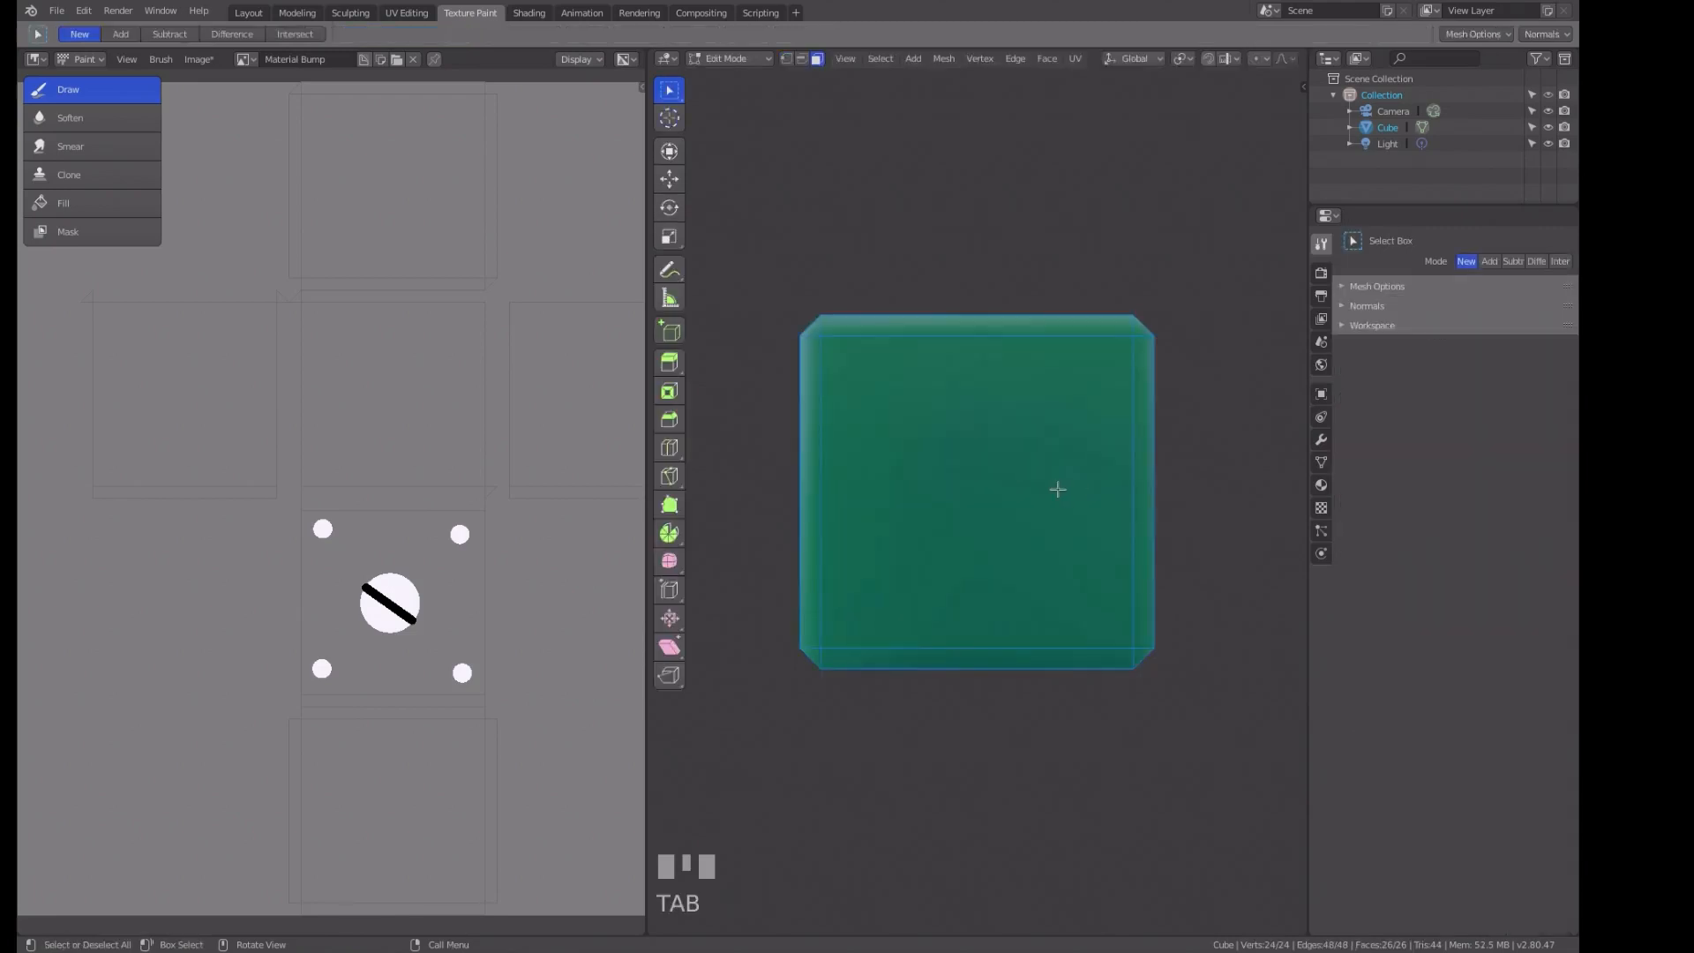
{"action": "key", "text": "a"}
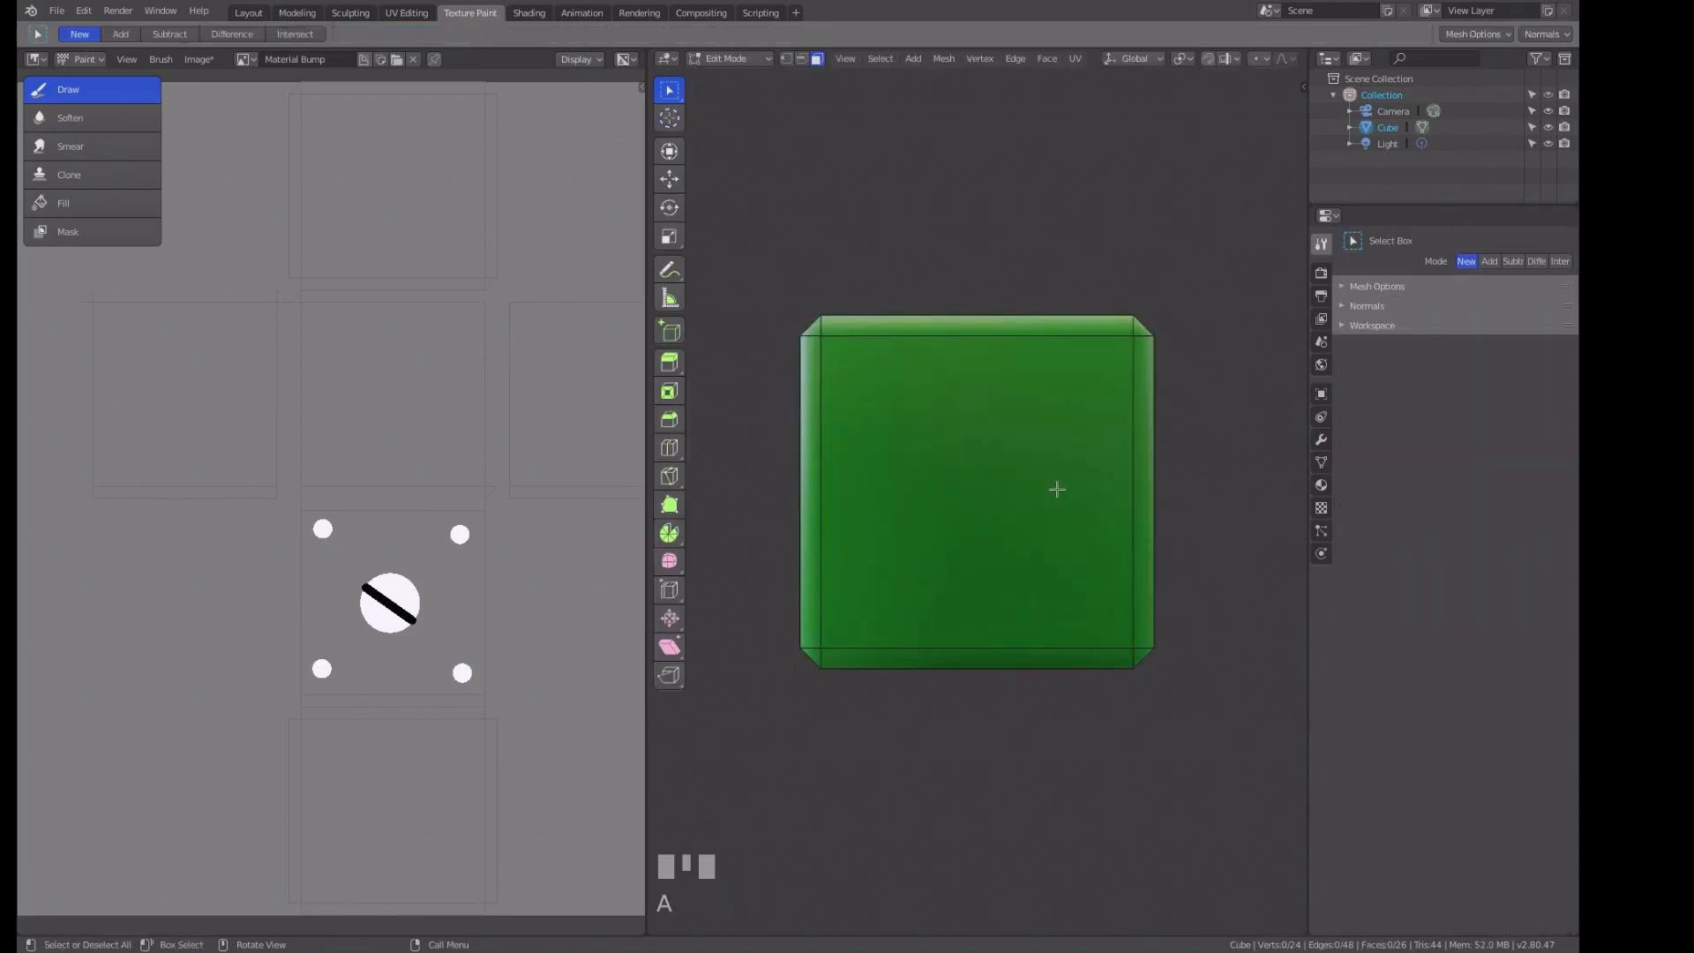
Box-select the faces on the cube's back side and return to Texture Paint mode in the back view.
{"action": "key", "text": "b"}
{"action": "left_click_drag", "start_coordinate": [779, 271], "coordinate": [1168, 696]}
{"action": "mouse_move", "coordinate": [1028, 522]}
{"action": "middle_mouse_down"}
{"action": "mouse_move", "coordinate": [1013, 446]}
{"action": "mouse_move", "coordinate": [999, 511]}
{"action": "middle_mouse_up"}
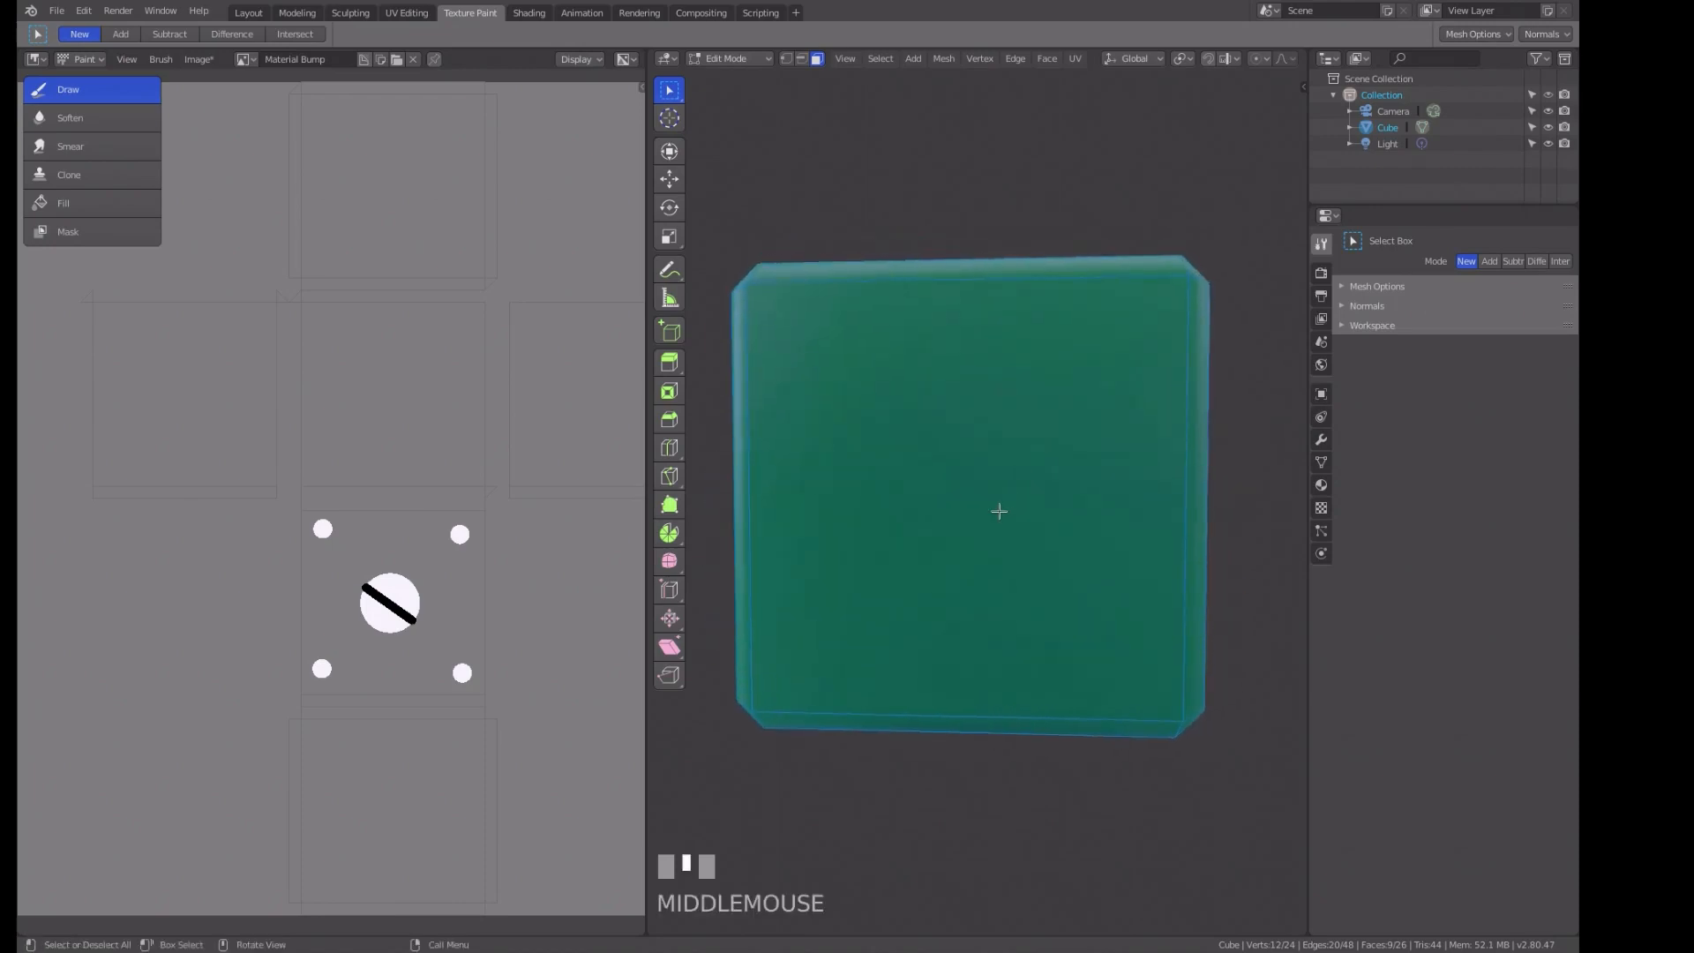
{"action": "key", "text": "ctrl+KP_1"}
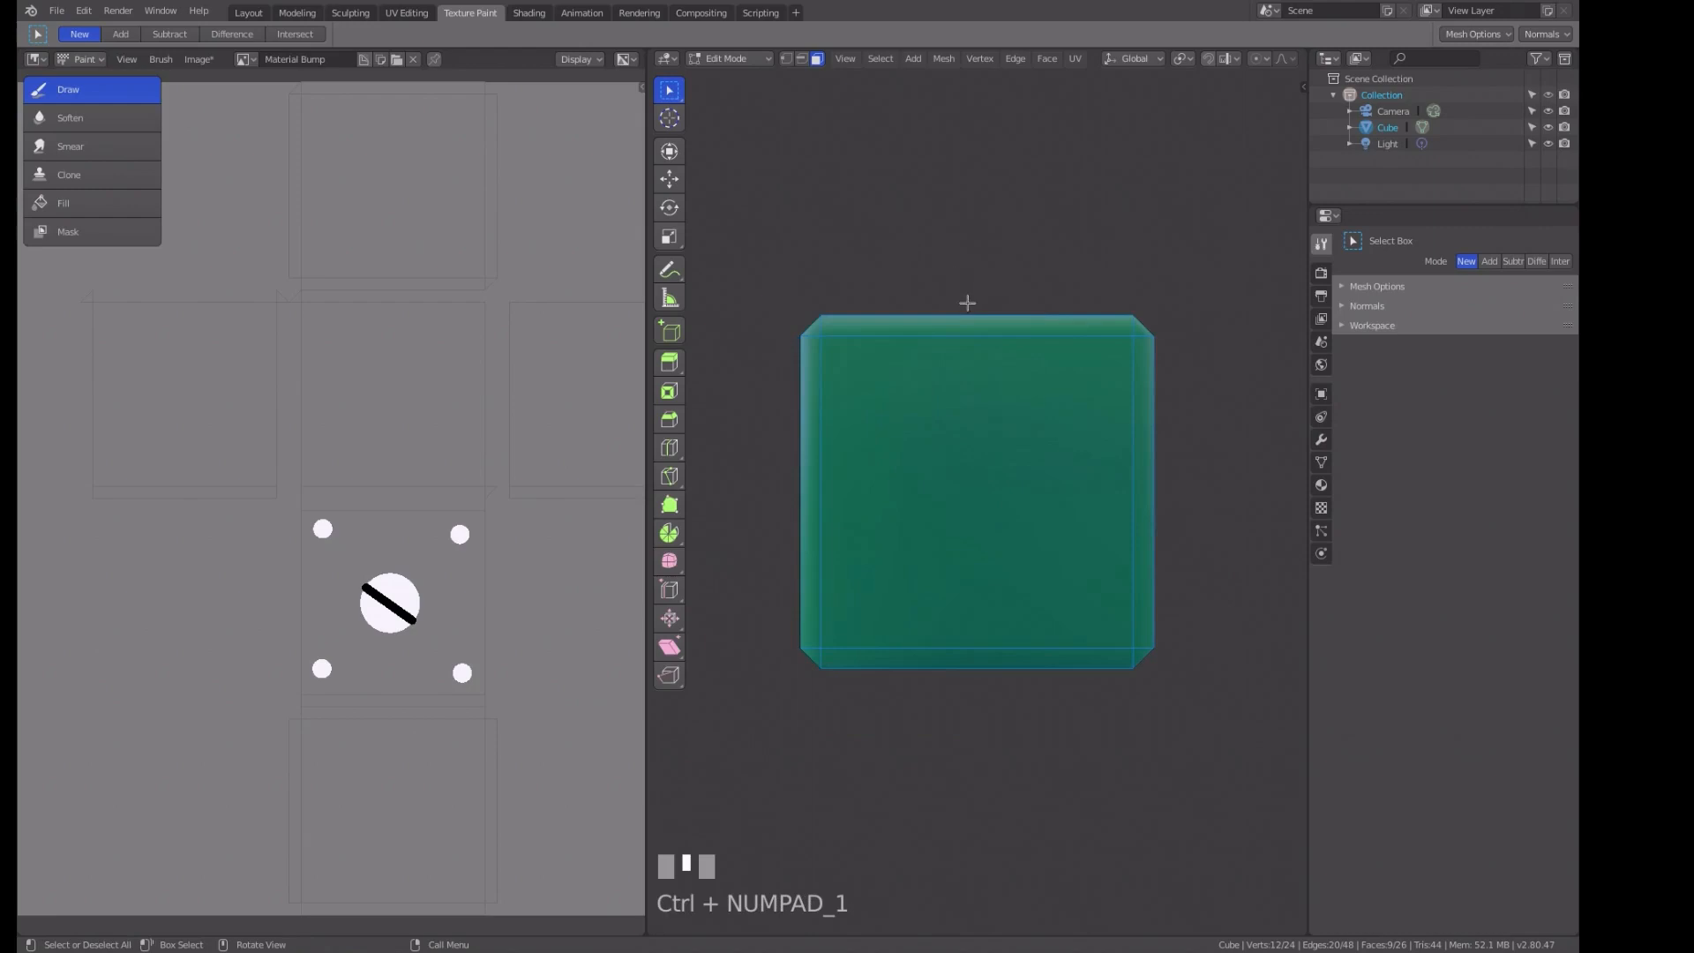
{"action": "key", "text": "ctrl+Tab"}
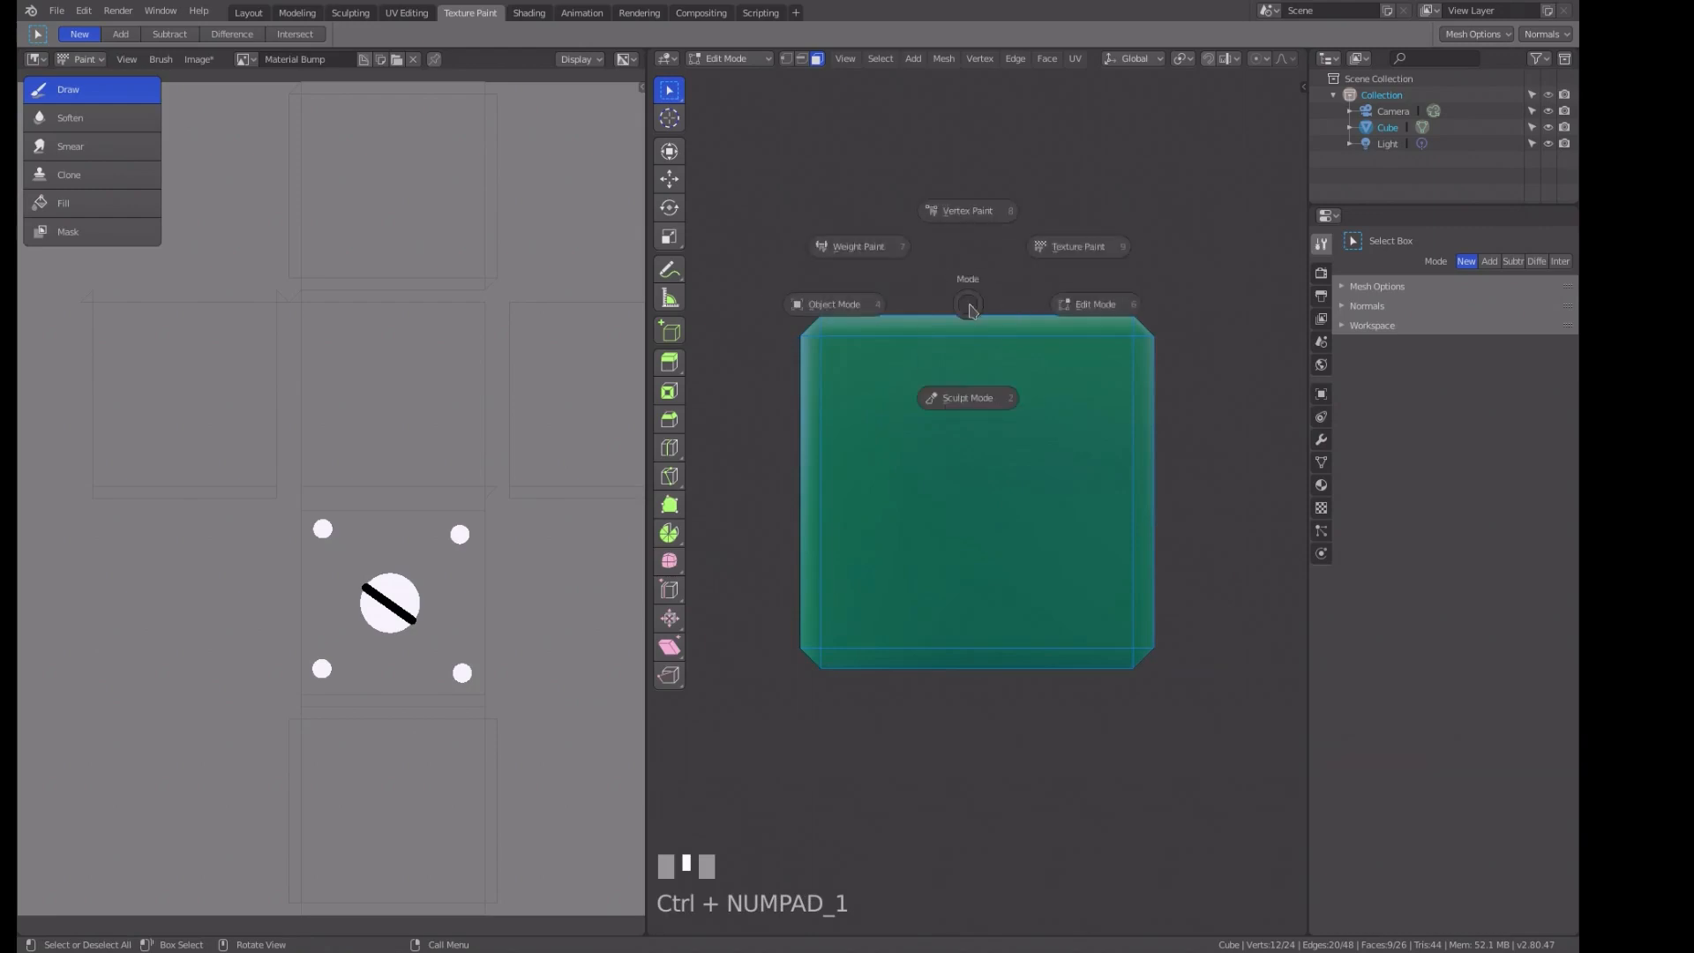
{"action": "left_click", "coordinate": [1063, 249]}
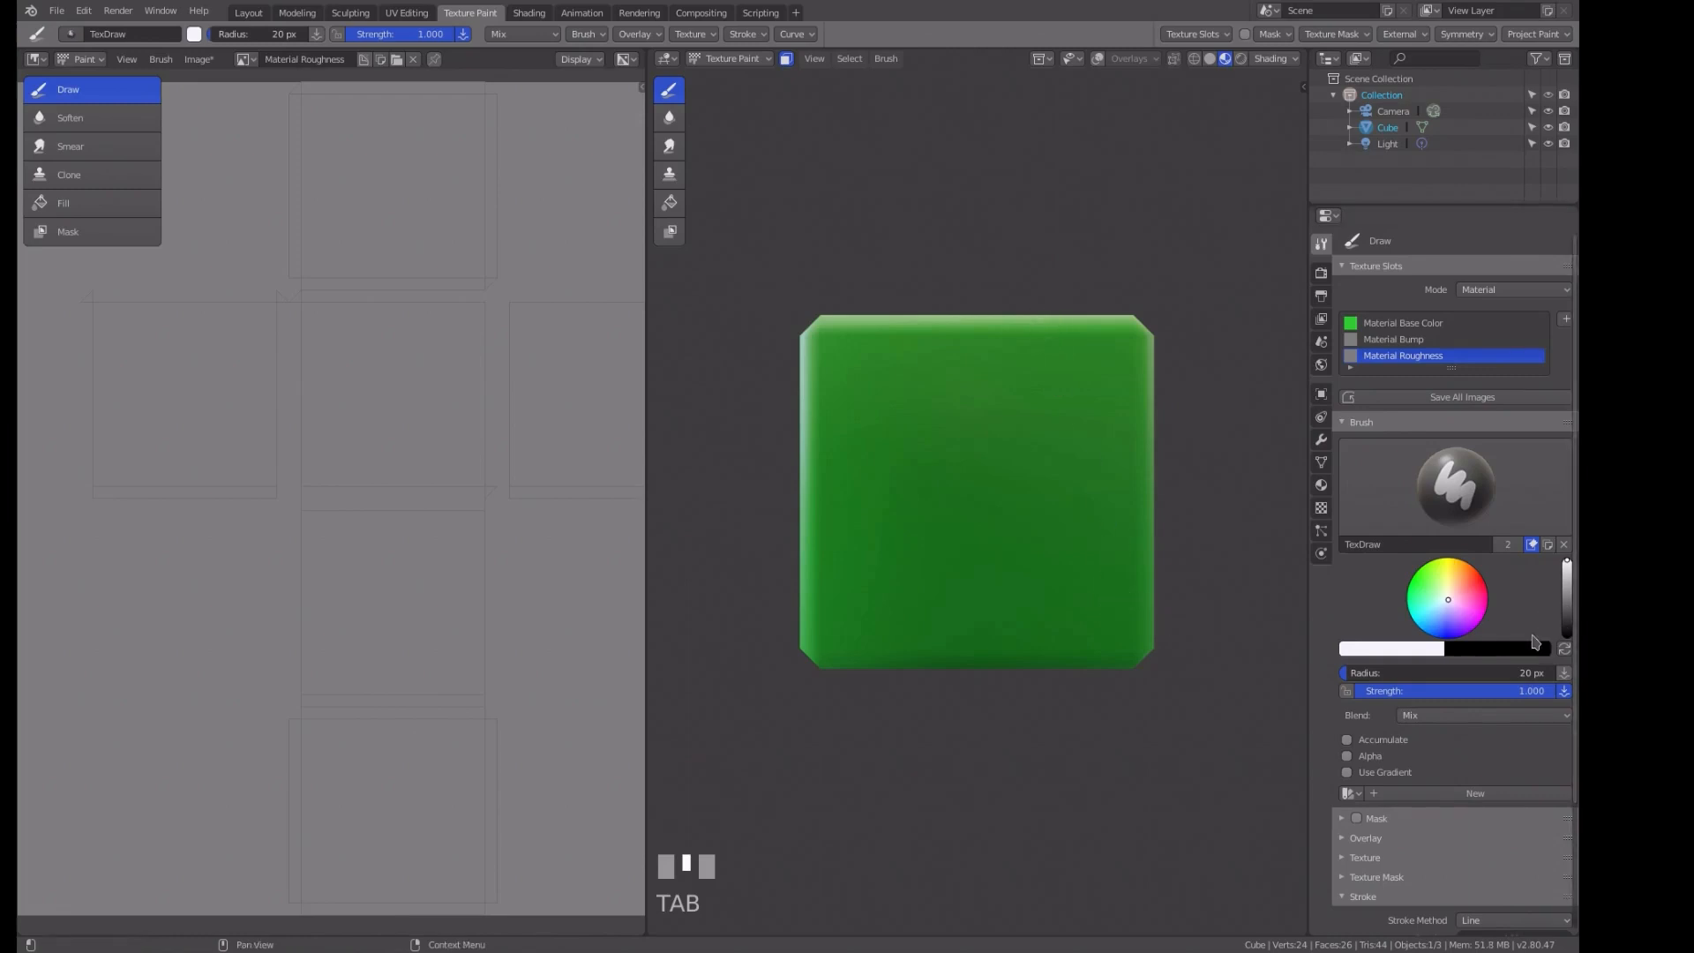
Set the brush radius to 46 px and paint a vertical near-white Line stroke along the right edge of the cube's back face.
{"action": "scroll", "coordinate": [1539, 629], "scroll_direction": "down", "scroll_amount": 5}
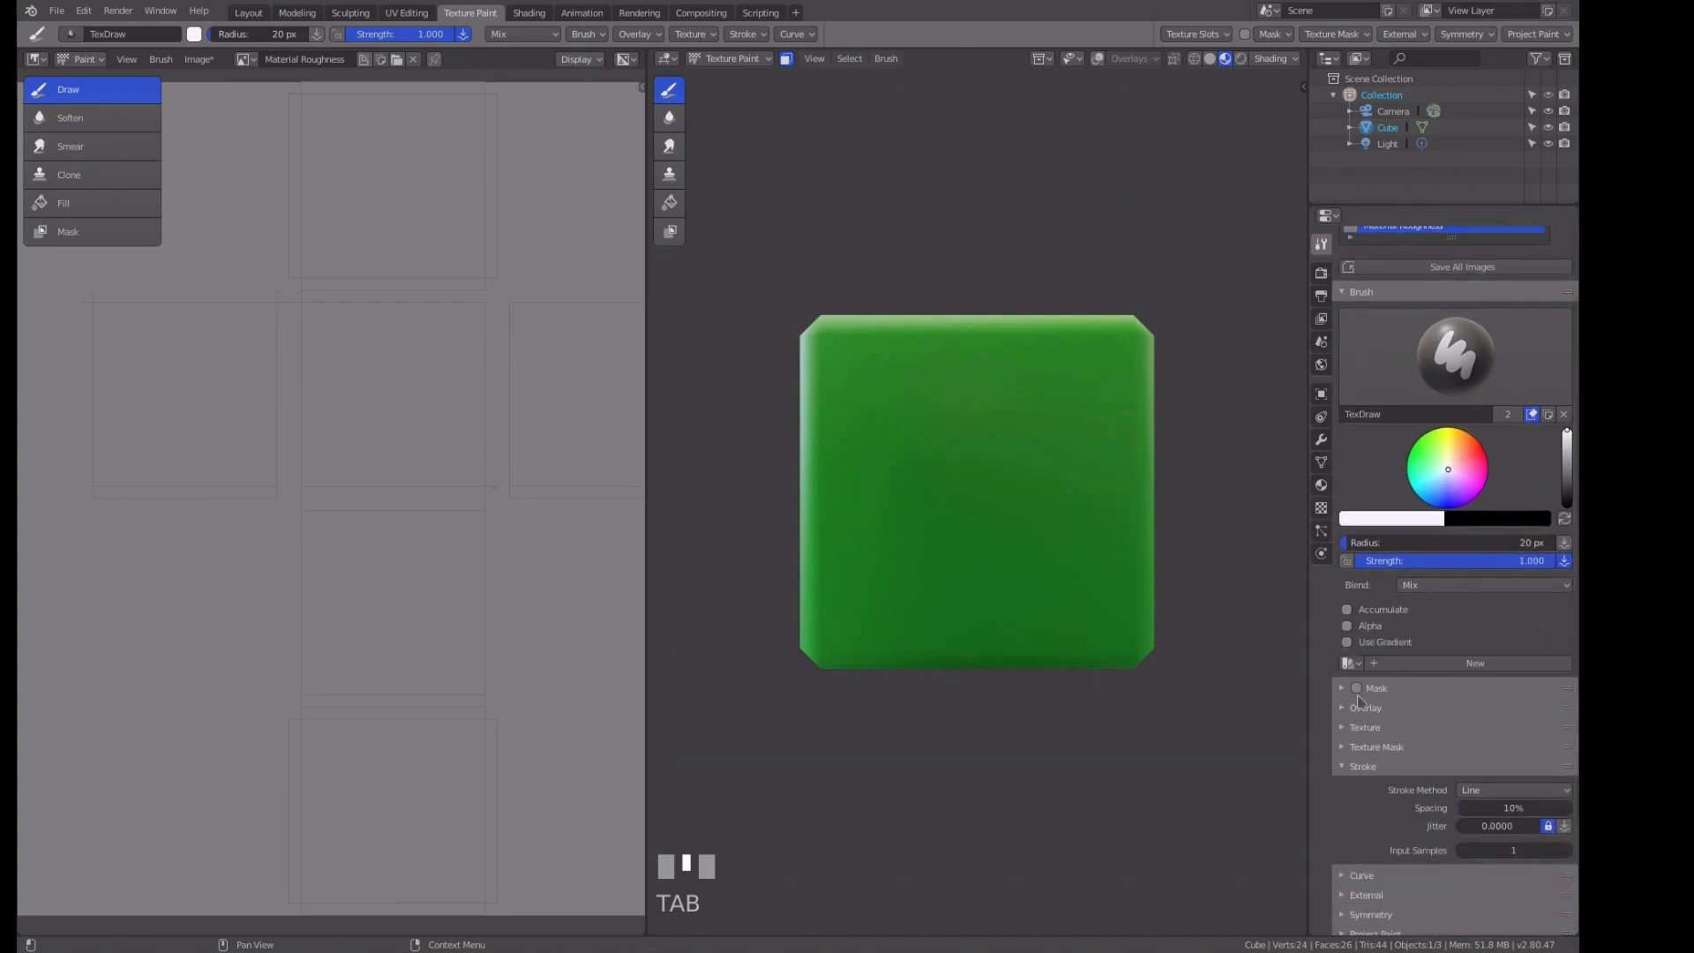
{"action": "scroll", "coordinate": [1409, 672], "scroll_direction": "down", "scroll_amount": 1}
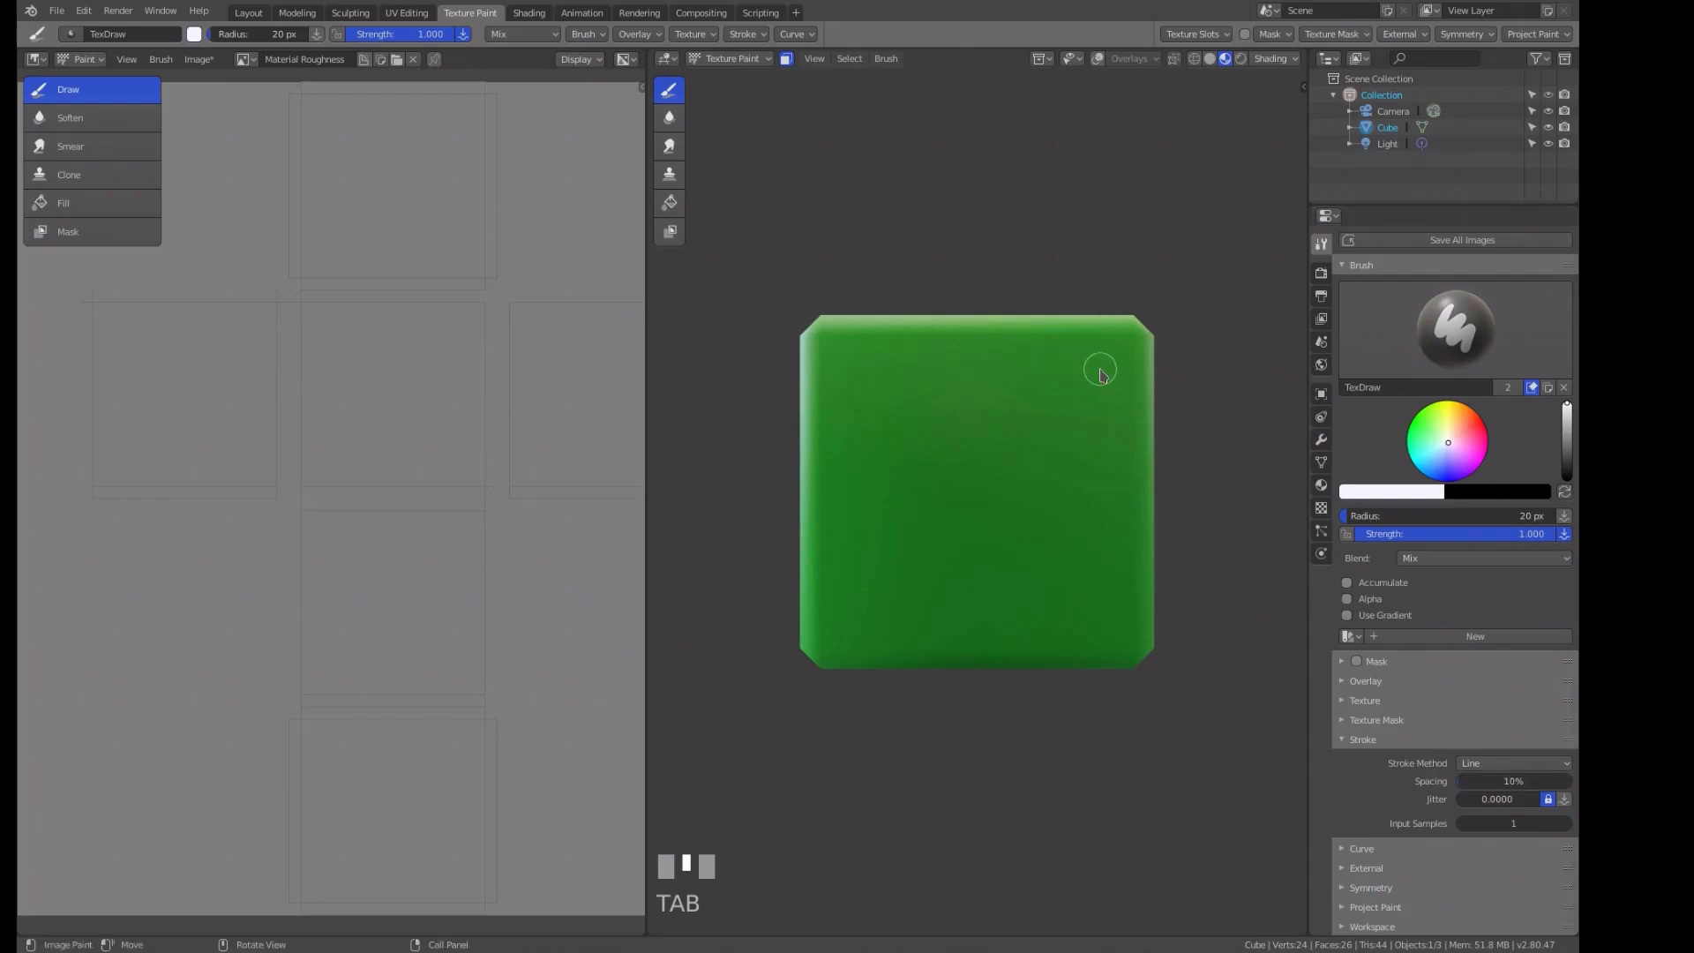
{"action": "key", "text": "f"}
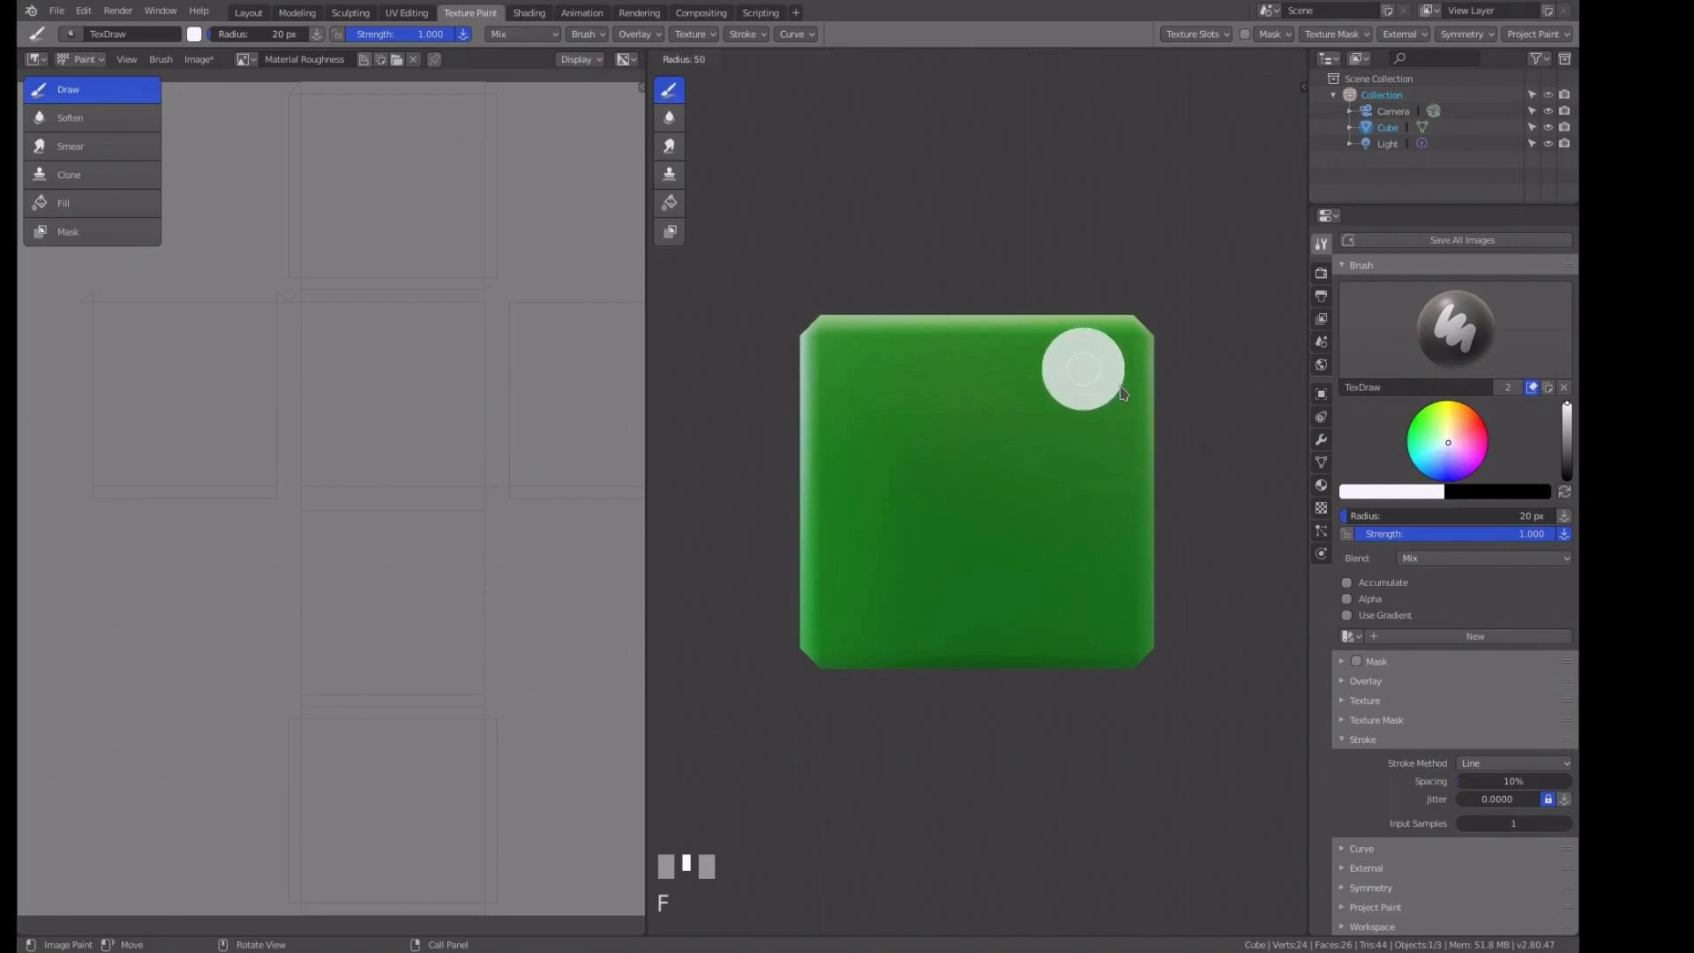
{"action": "left_click", "coordinate": [1122, 392]}
{"action": "key", "text": "f"}
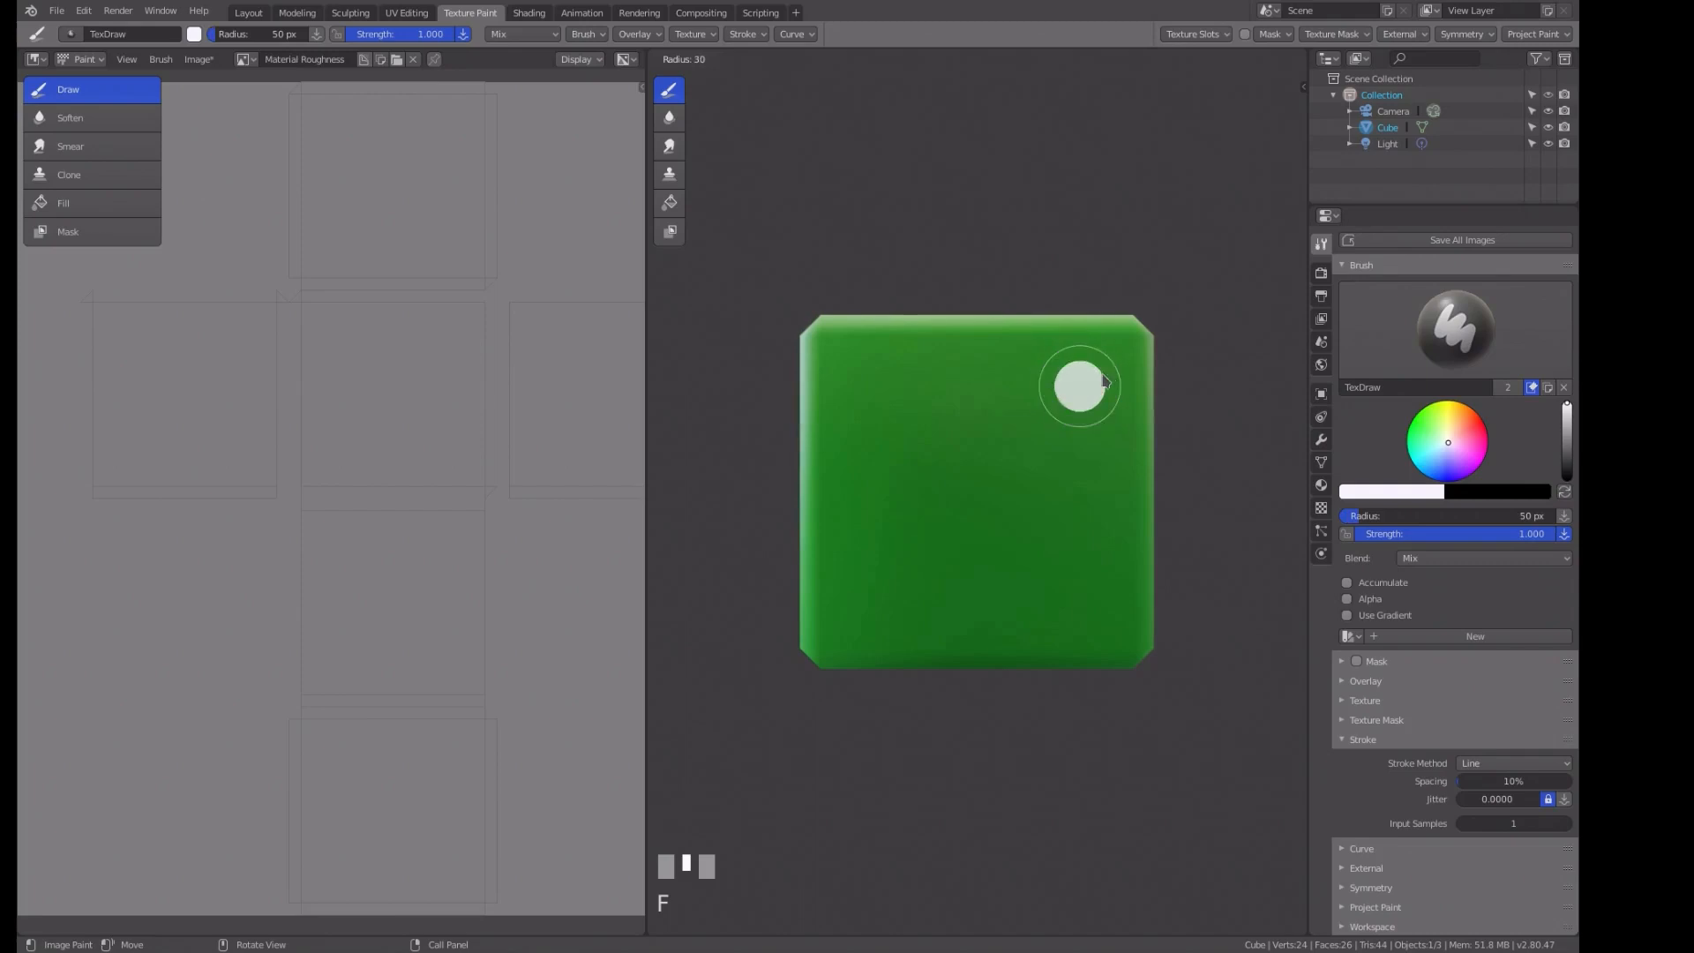
{"action": "left_click", "coordinate": [1110, 380]}
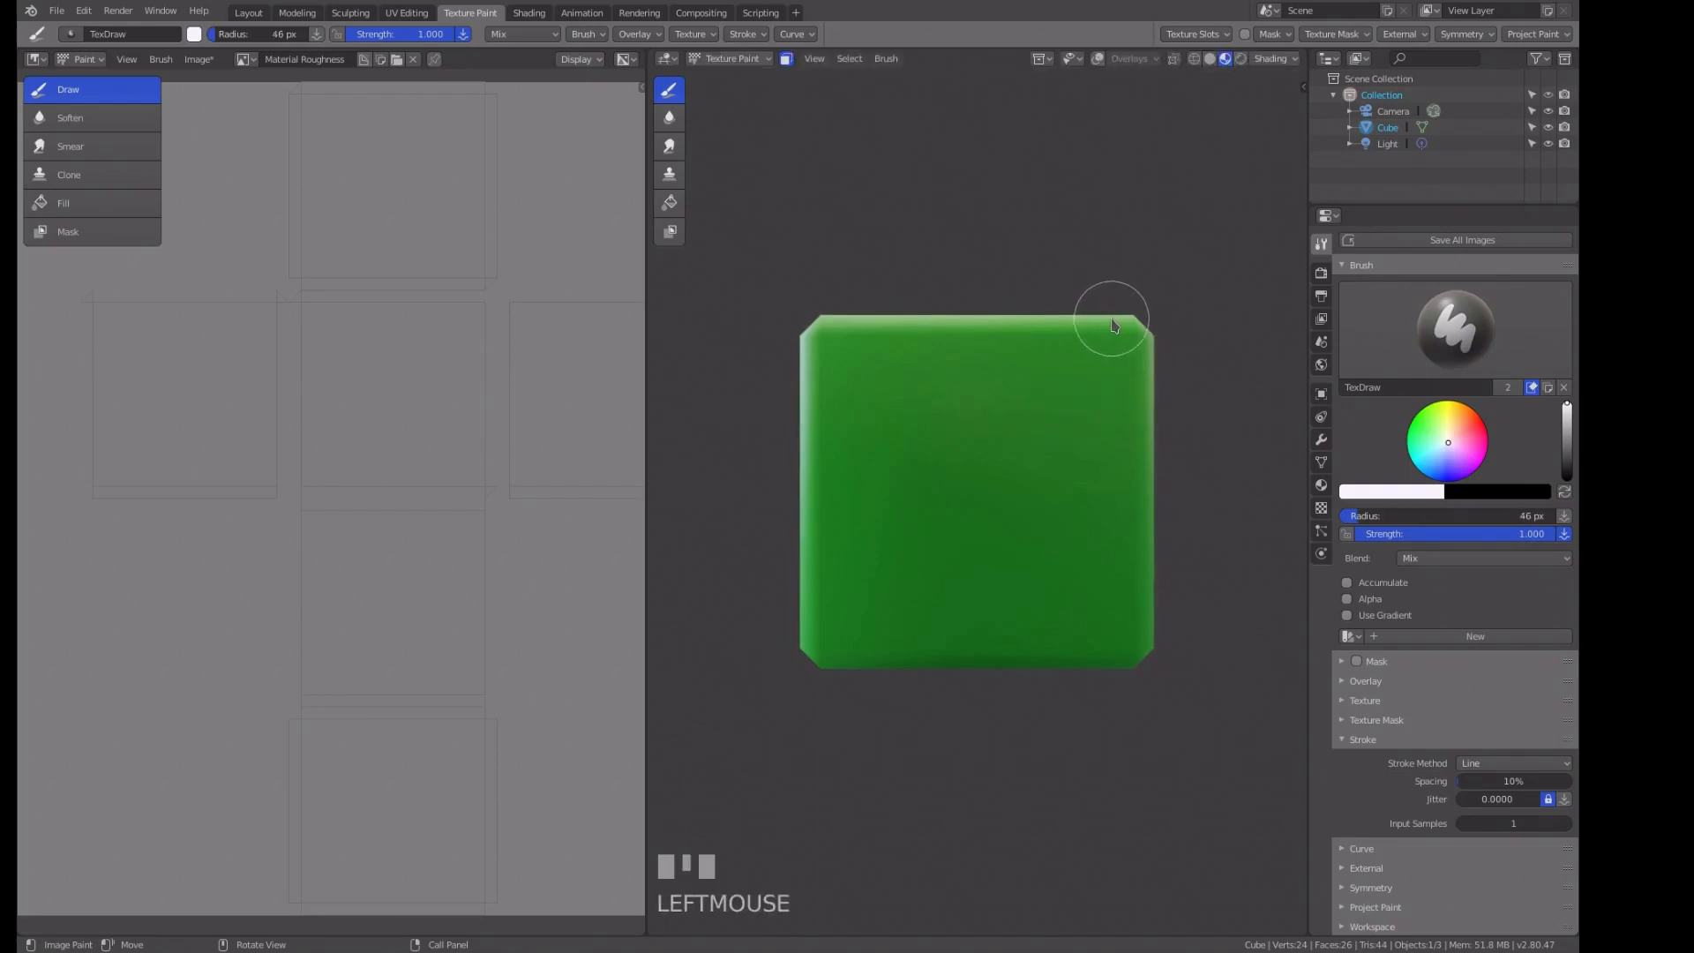
{"action": "left_click_drag", "start_coordinate": [1119, 324], "coordinate": [1125, 654]}
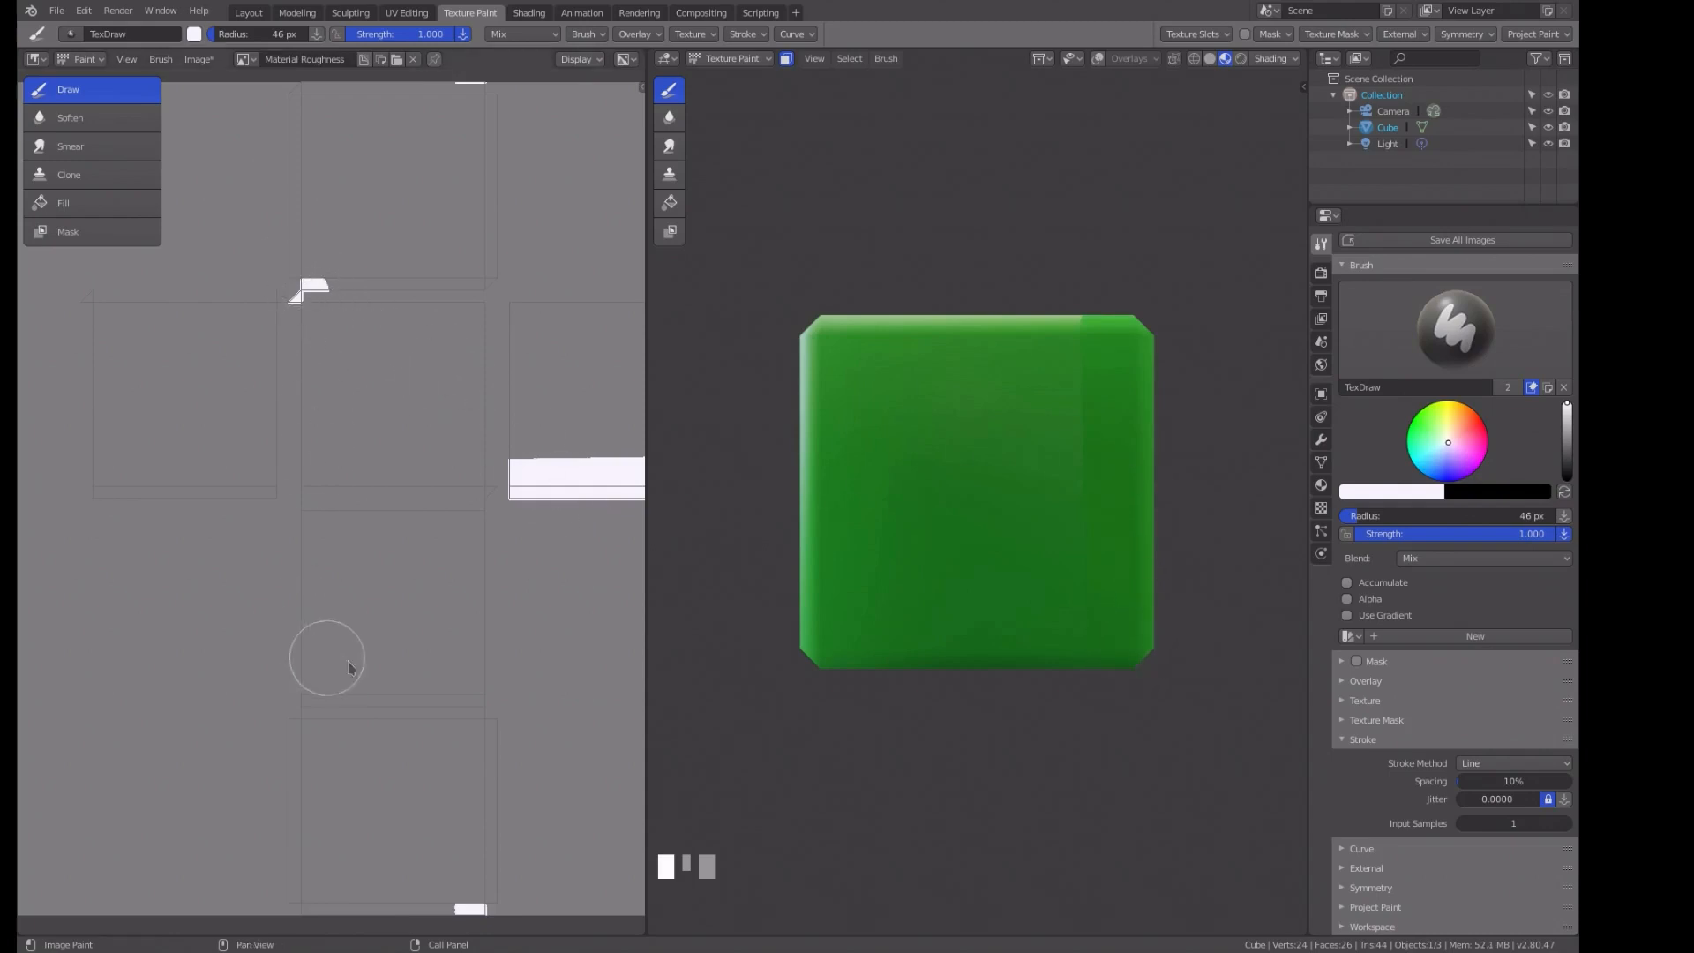
Paint two adjoining black vertical strokes down the back face's left side, and widen the right strip with another near-white stroke.
{"action": "left_click", "coordinate": [1564, 492]}
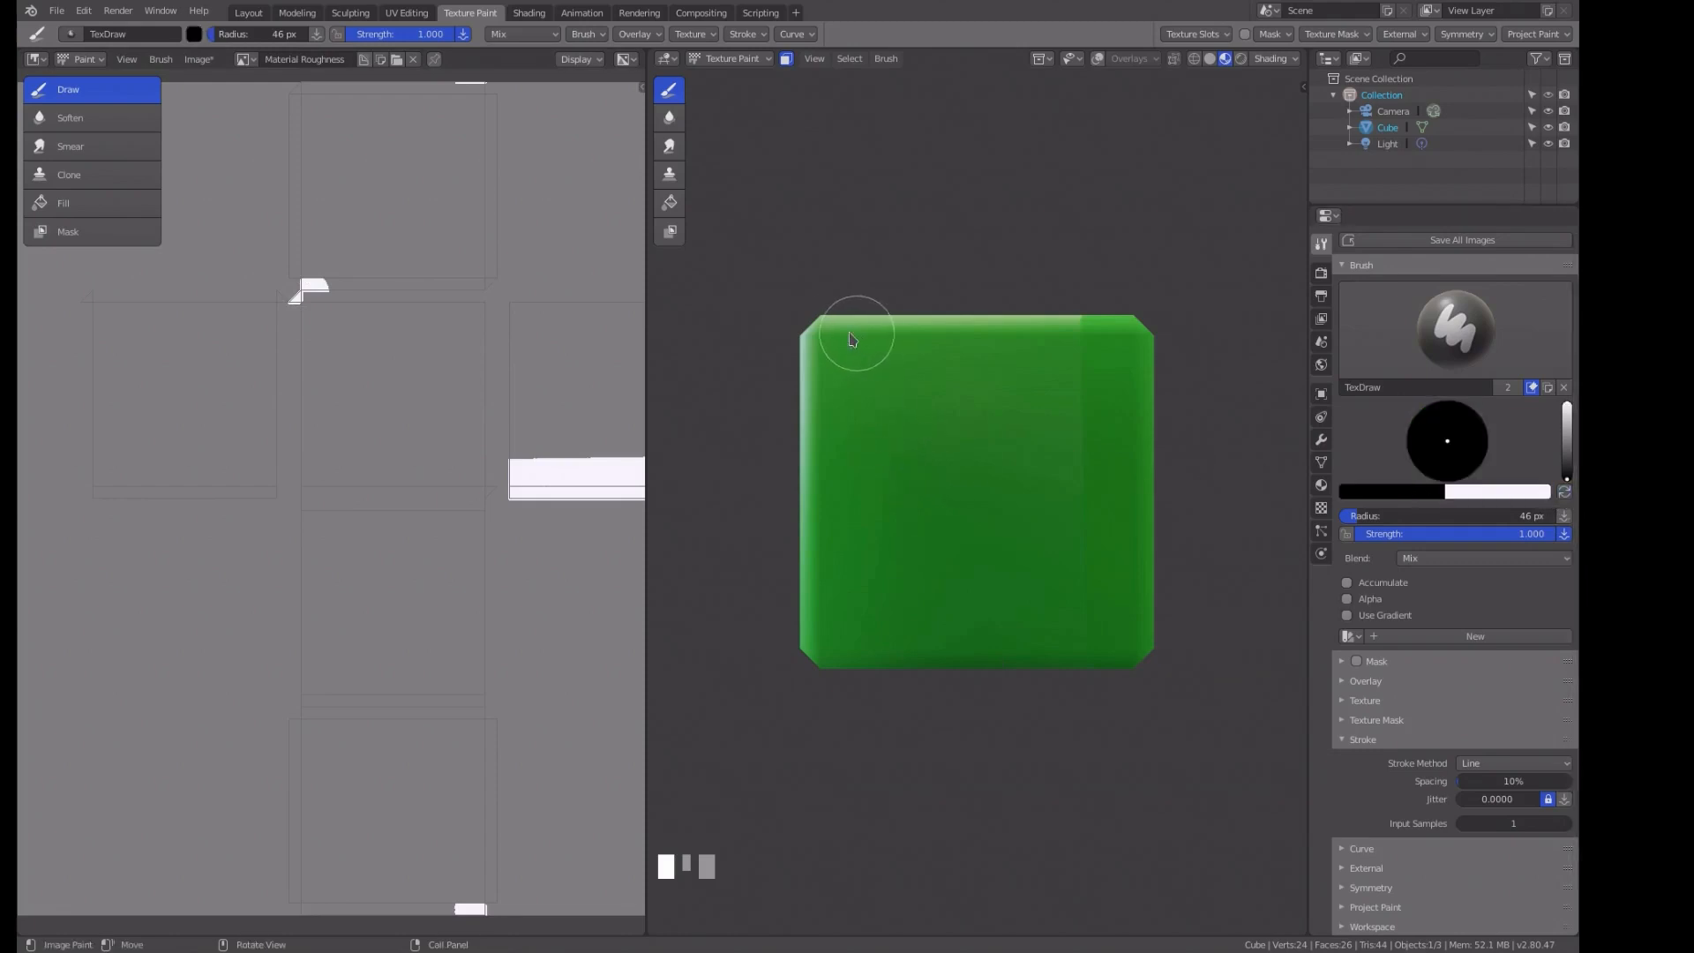
{"action": "left_click_drag", "start_coordinate": [836, 332], "coordinate": [831, 668]}
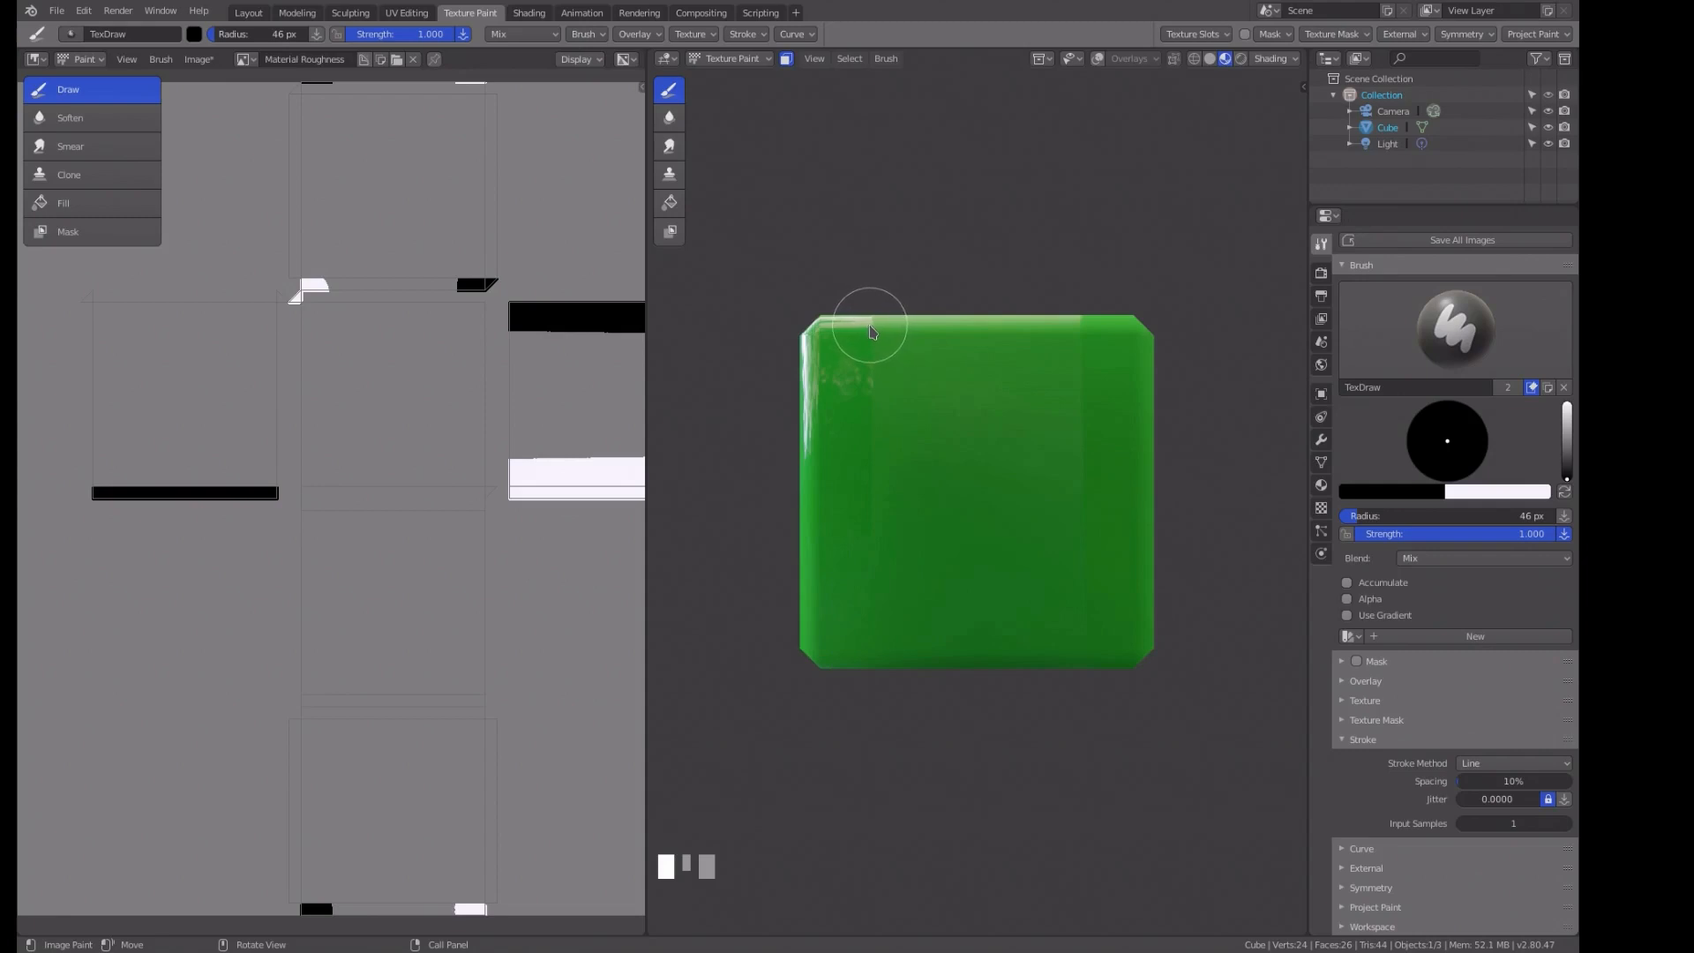
{"action": "left_click_drag", "start_coordinate": [867, 322], "coordinate": [870, 673]}
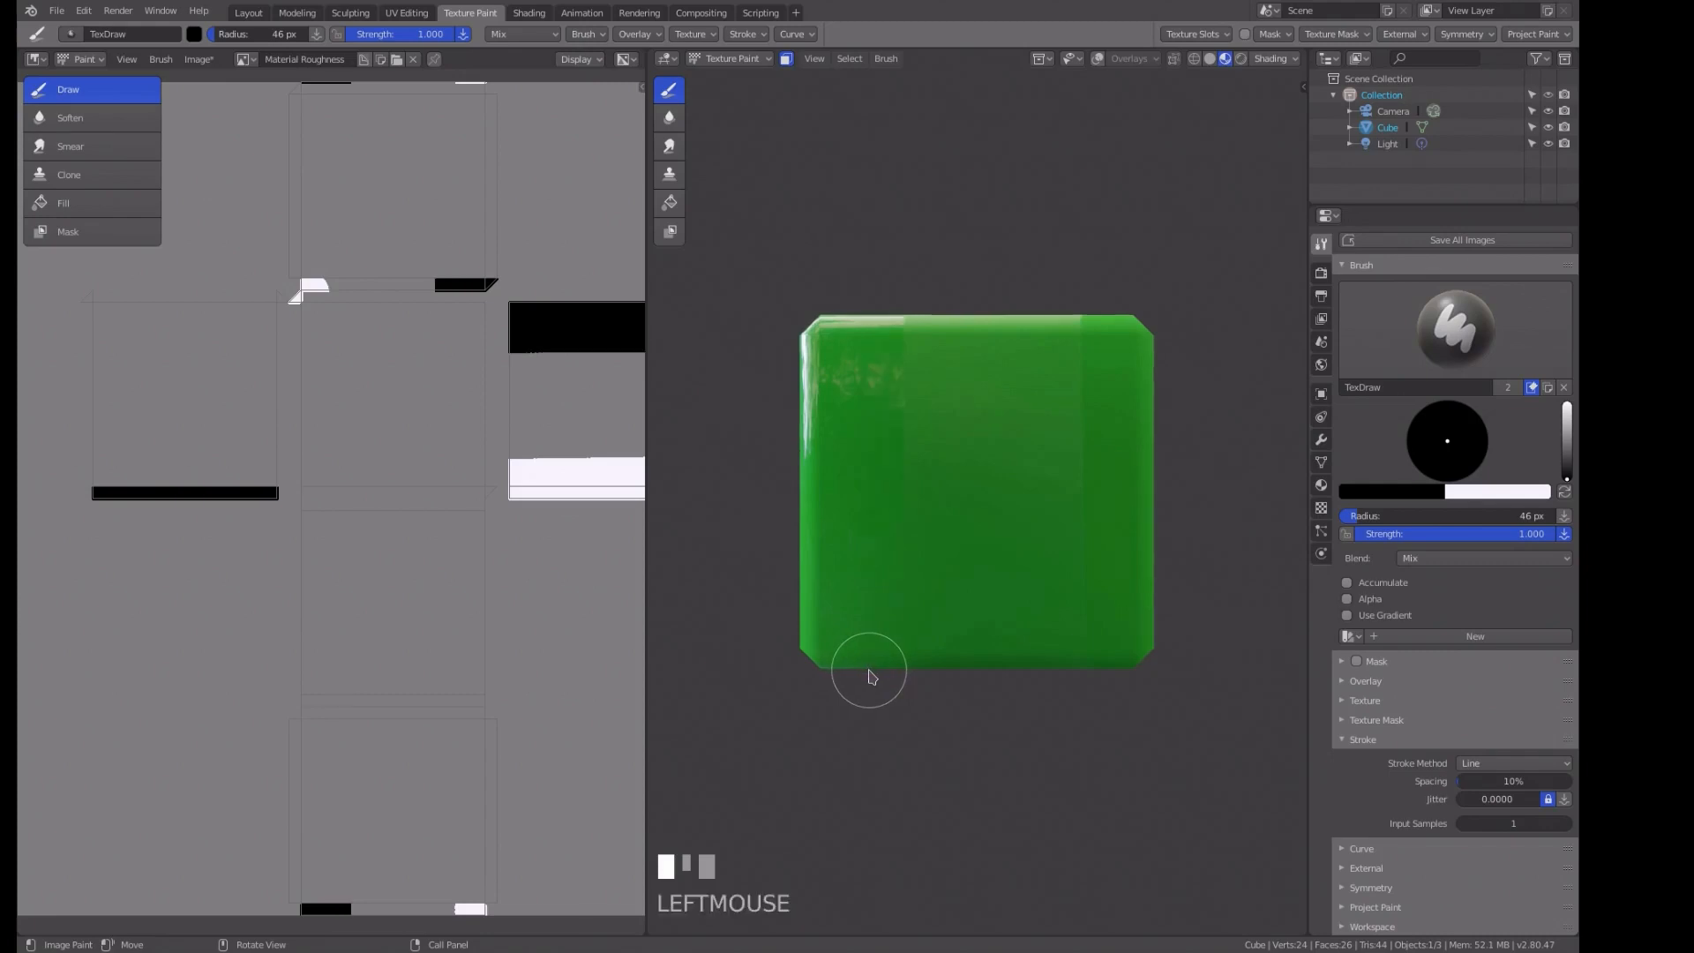
{"action": "left_click", "coordinate": [1564, 494]}
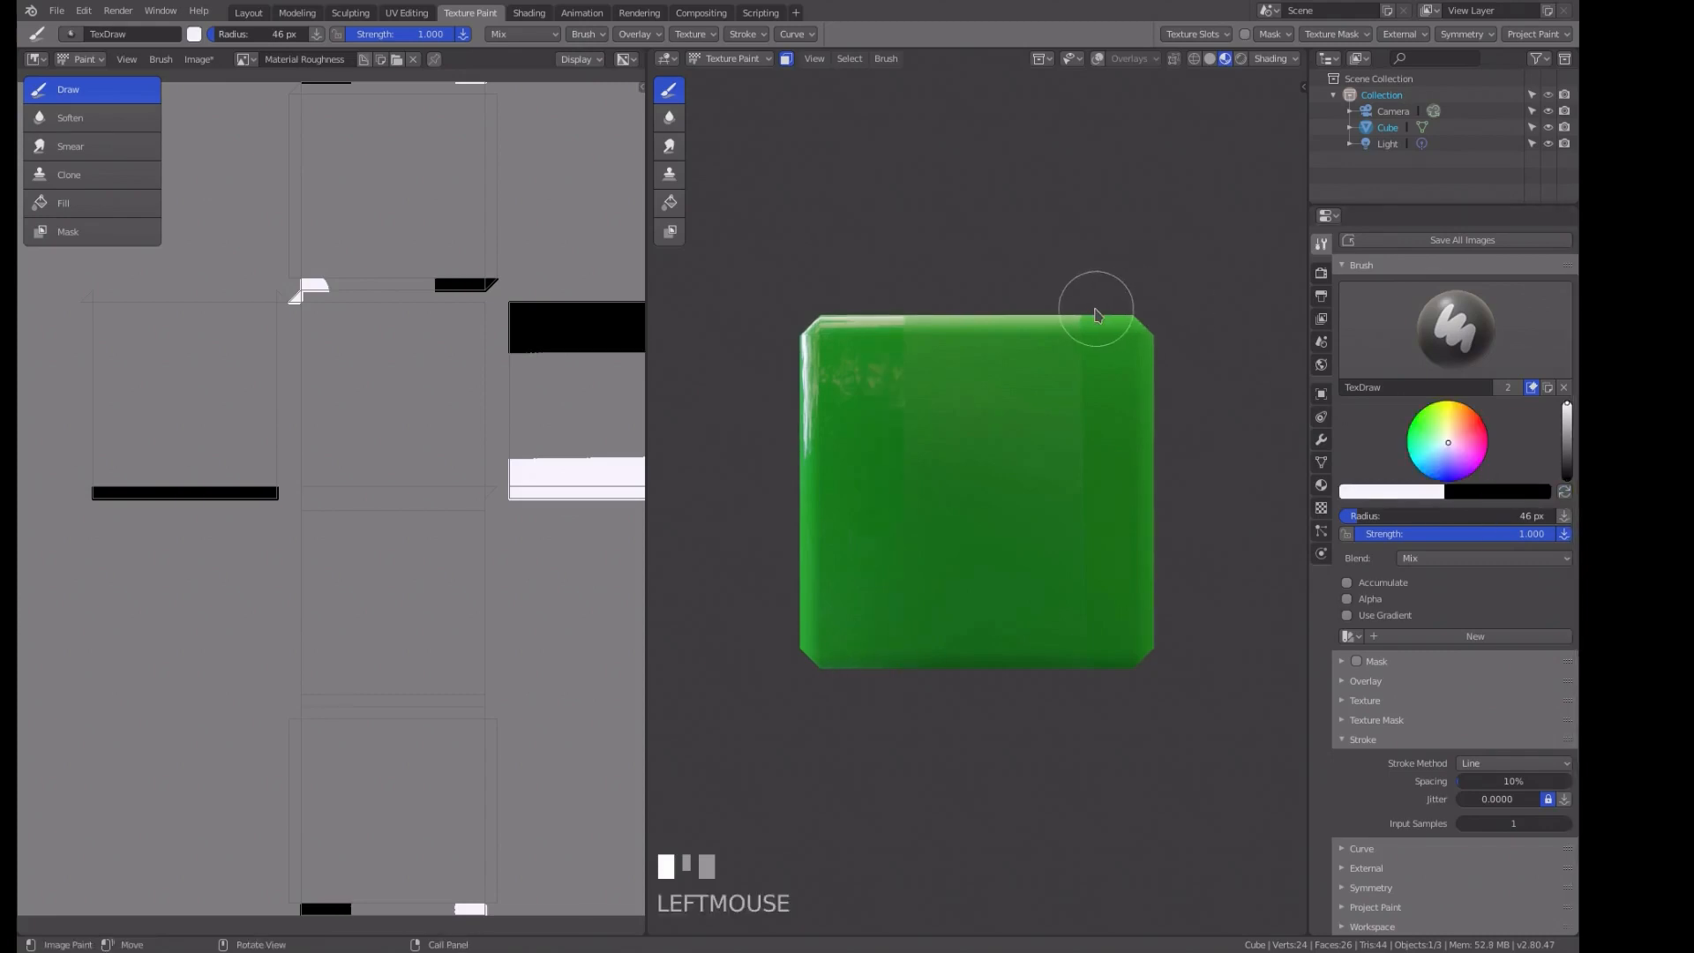
{"action": "left_click_drag", "start_coordinate": [1087, 323], "coordinate": [1091, 668]}
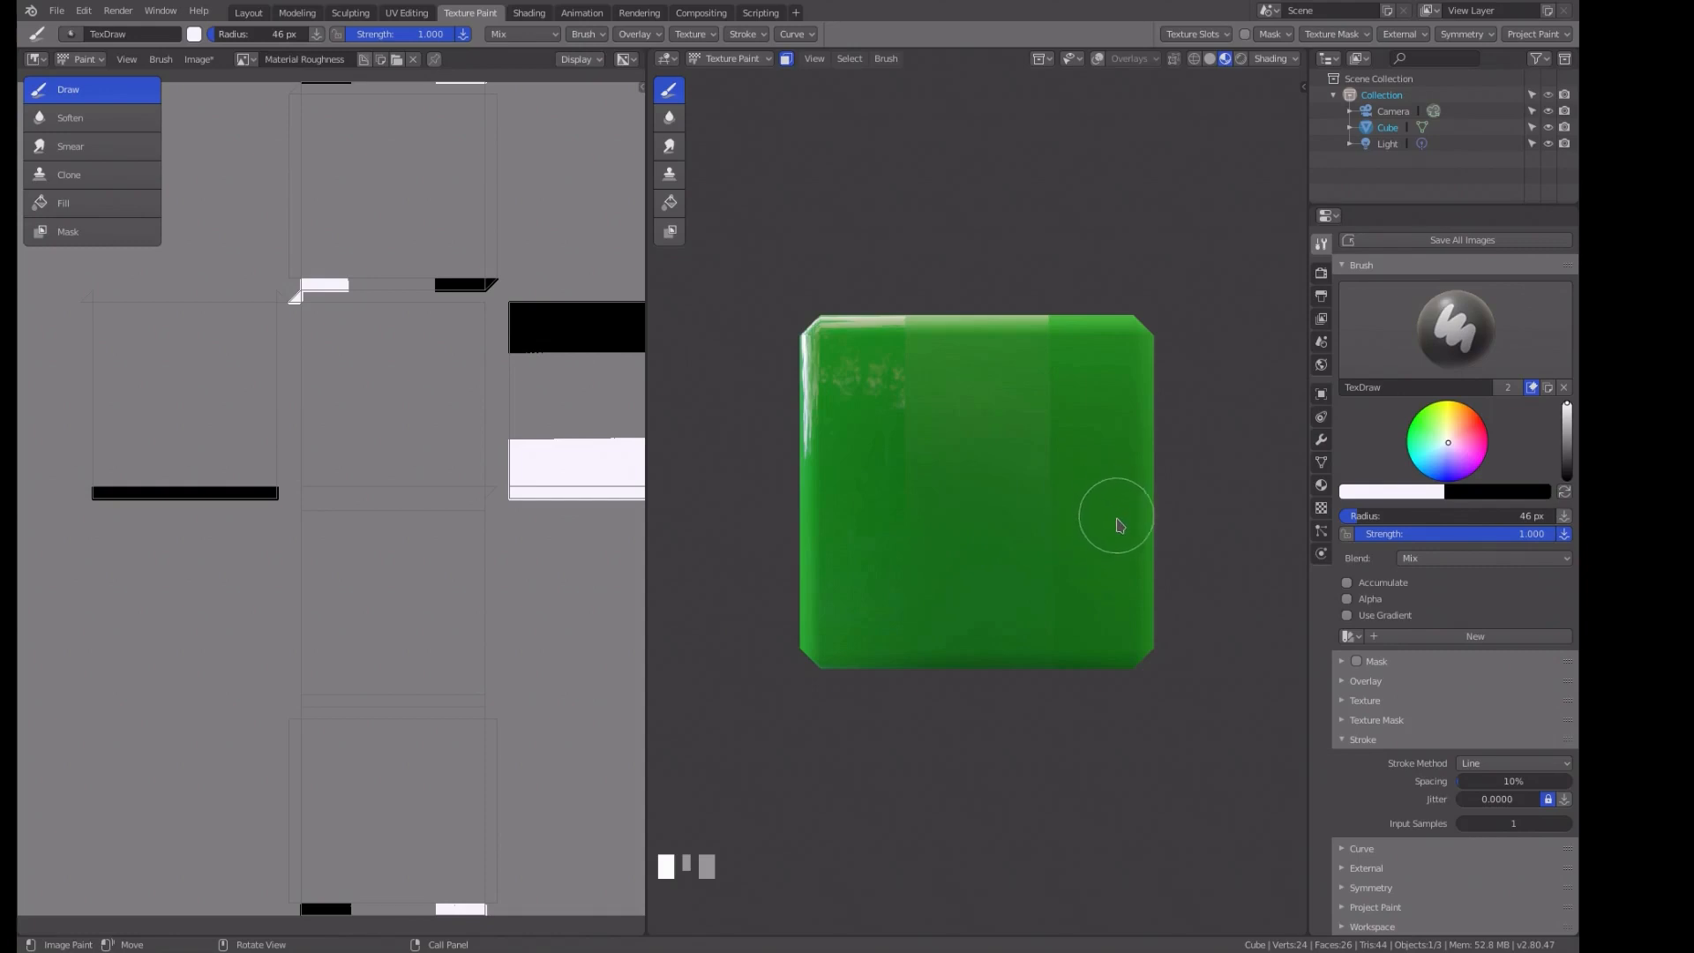
Examine the reflections on the painted roughness strips from below, comparing the preview with Scene Lights on and off.
{"action": "mouse_move", "coordinate": [998, 529]}
{"action": "middle_mouse_down"}
{"action": "mouse_move", "coordinate": [1021, 461]}
{"action": "mouse_move", "coordinate": [982, 438]}
{"action": "mouse_move", "coordinate": [982, 468]}
{"action": "mouse_move", "coordinate": [1007, 461]}
{"action": "mouse_move", "coordinate": [1014, 484]}
{"action": "mouse_move", "coordinate": [1014, 461]}
{"action": "mouse_move", "coordinate": [1001, 467]}
{"action": "middle_mouse_up"}
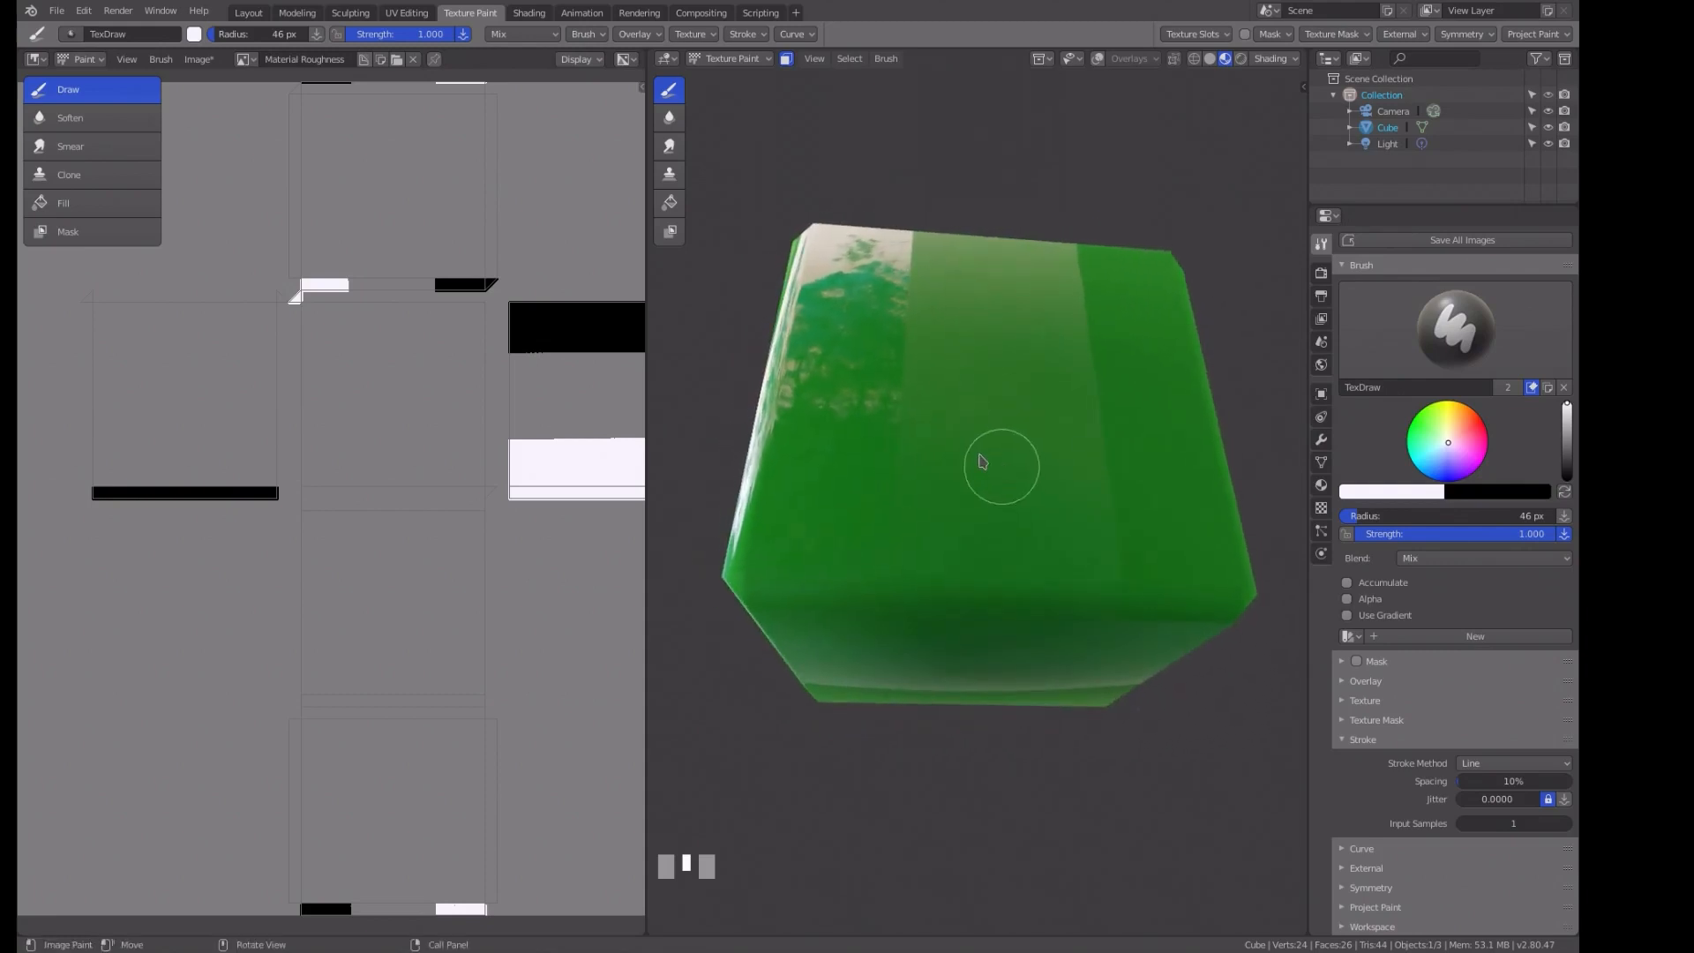
{"action": "mouse_move", "coordinate": [1009, 454]}
{"action": "middle_mouse_down"}
{"action": "mouse_move", "coordinate": [1002, 473]}
{"action": "mouse_move", "coordinate": [1026, 468]}
{"action": "mouse_move", "coordinate": [1036, 432]}
{"action": "middle_mouse_up"}
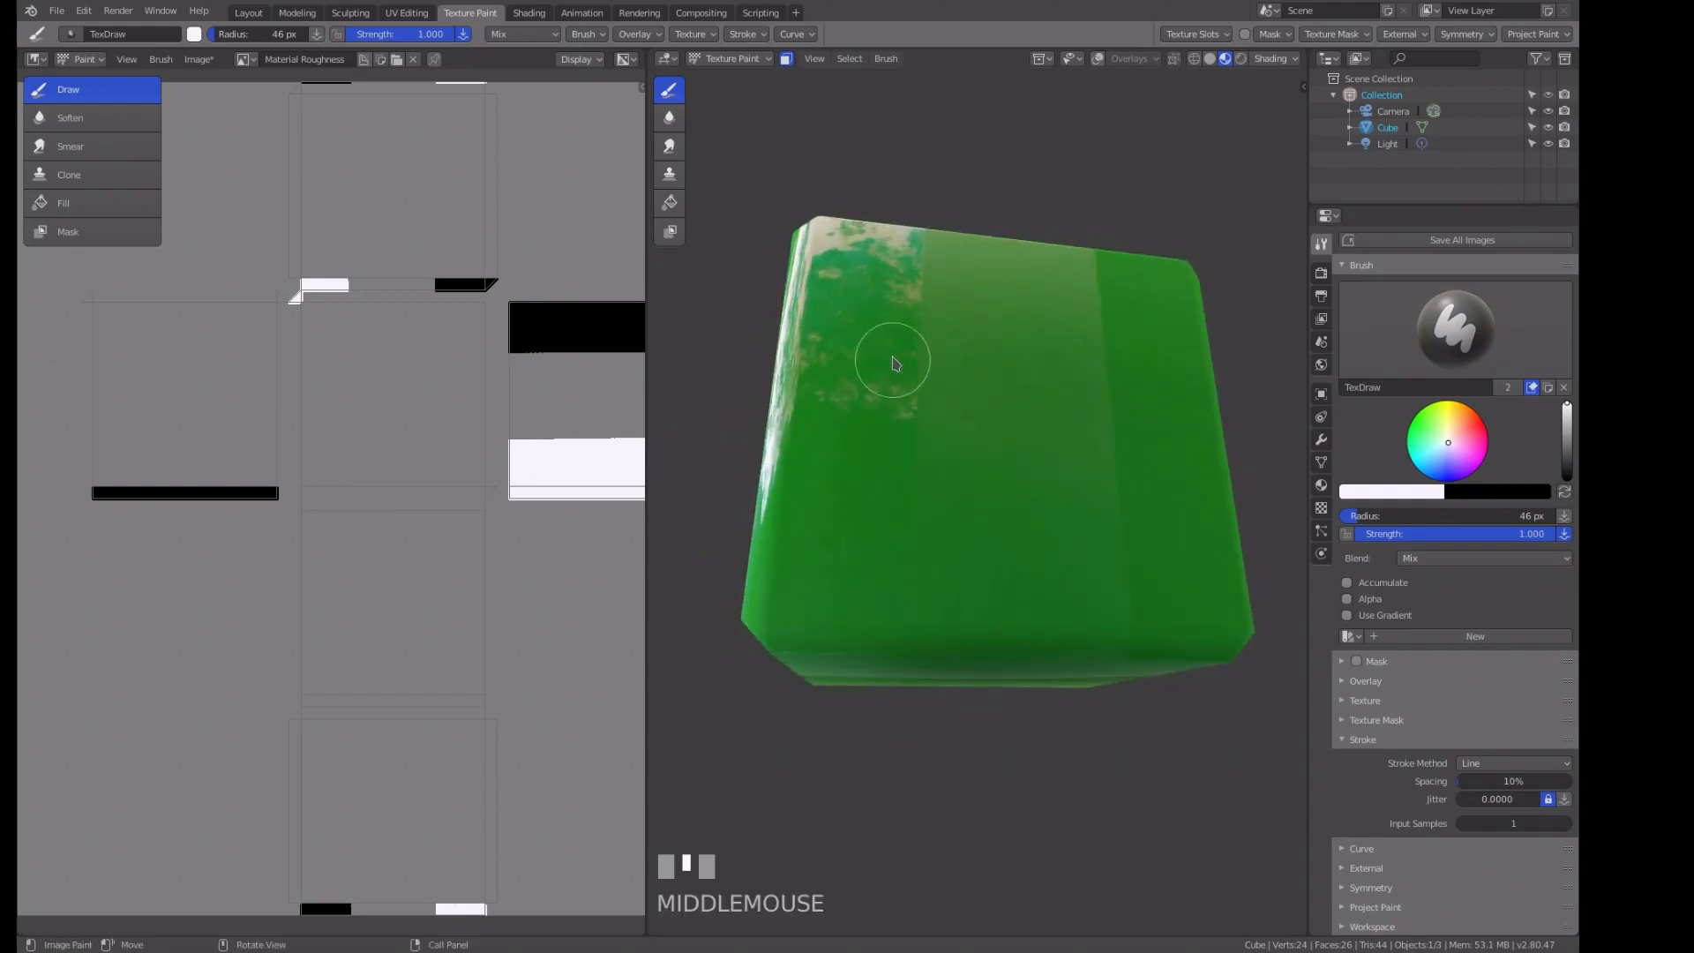
{"action": "left_click", "coordinate": [1273, 60]}
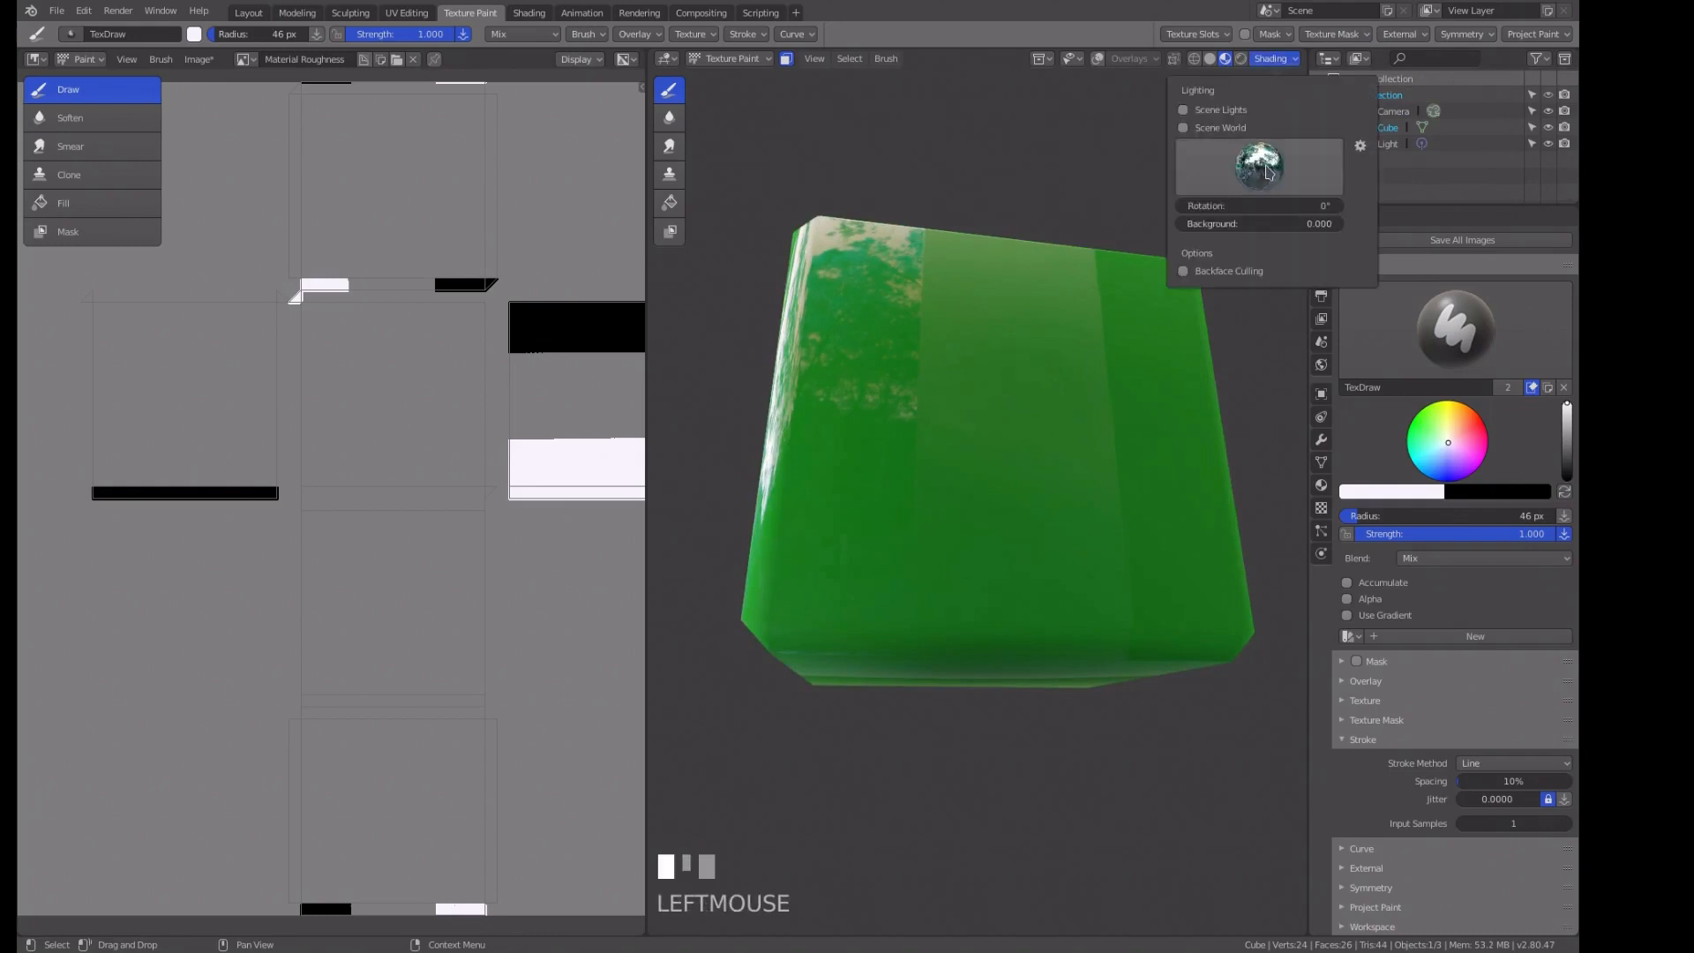
{"action": "left_click", "coordinate": [1183, 110]}
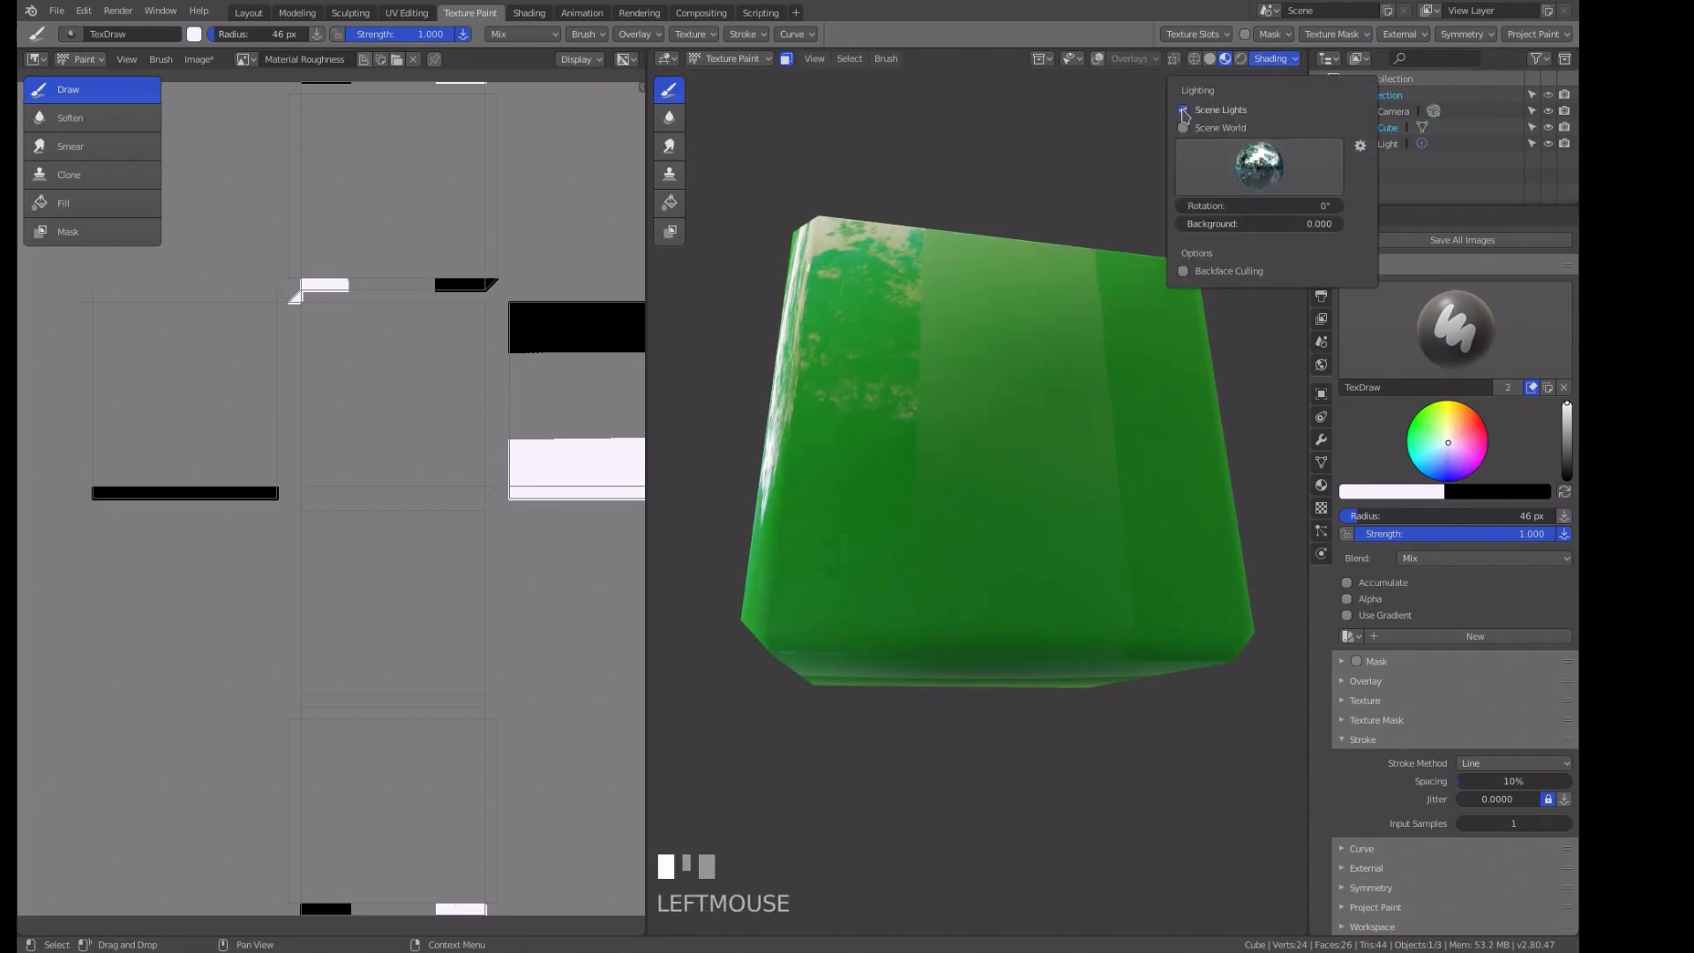
{"action": "left_click", "coordinate": [1183, 110]}
{"action": "left_click", "coordinate": [1183, 110]}
{"action": "left_click", "coordinate": [1183, 110]}
{"action": "left_click", "coordinate": [1183, 110]}
{"action": "left_click", "coordinate": [1183, 111]}
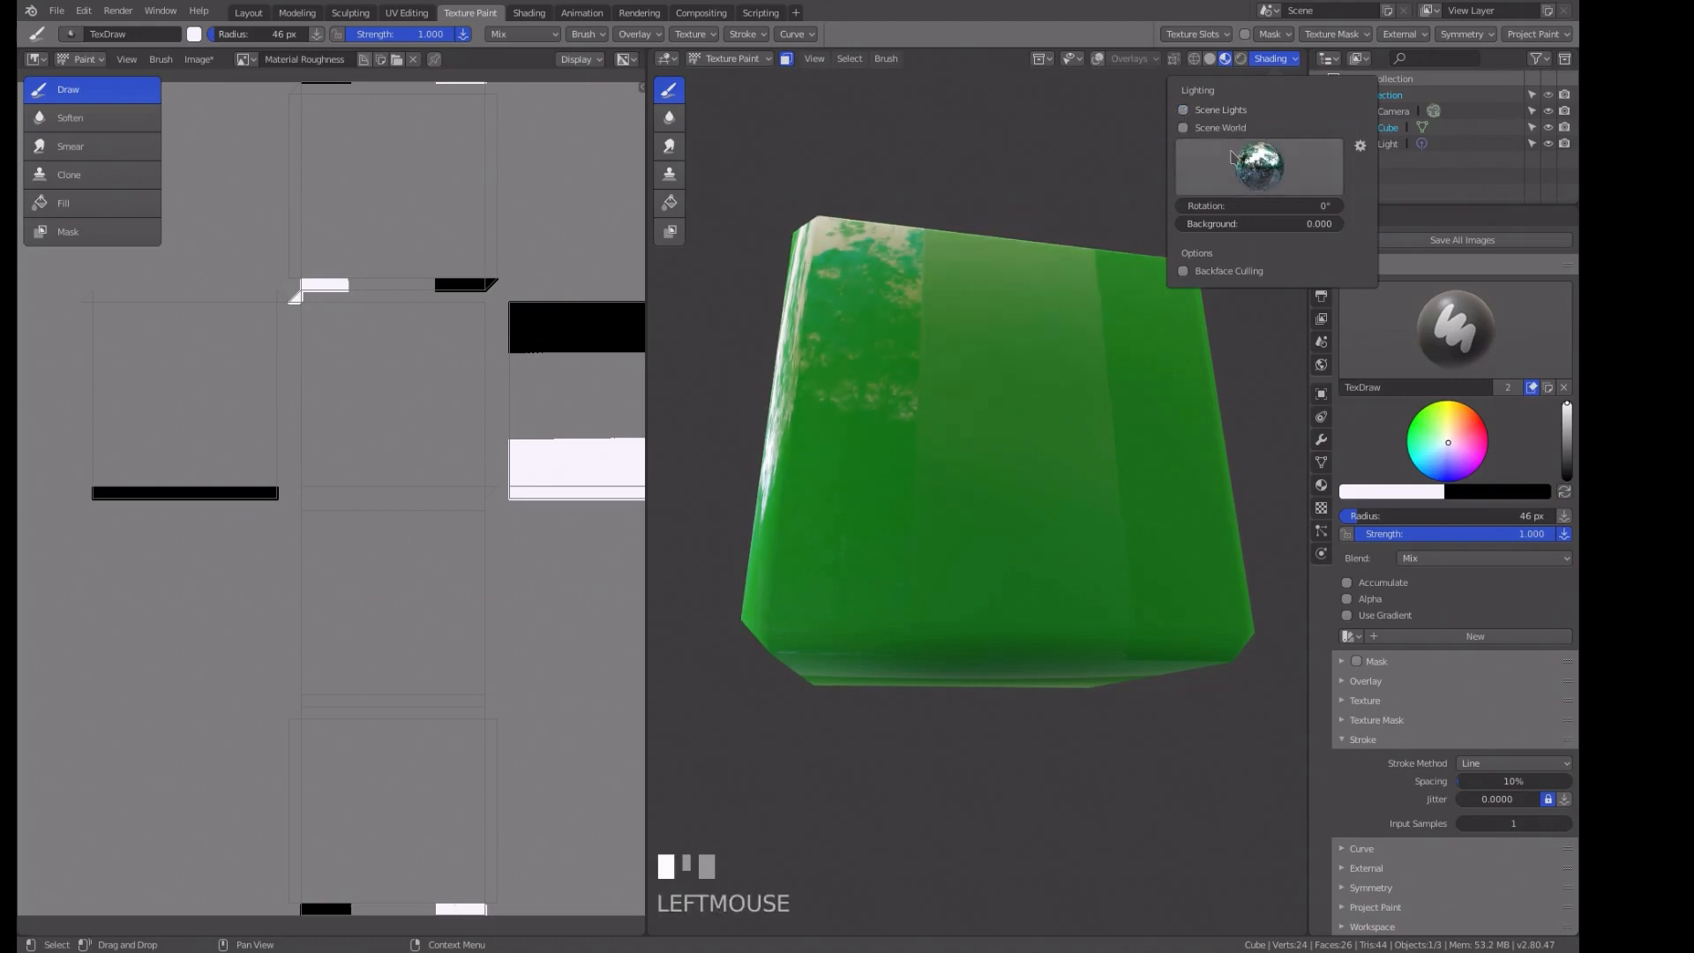
Examine the reflections on the painted strips and check the scene's render engine settings before returning to the brush settings.
{"action": "left_click", "coordinate": [1264, 172]}
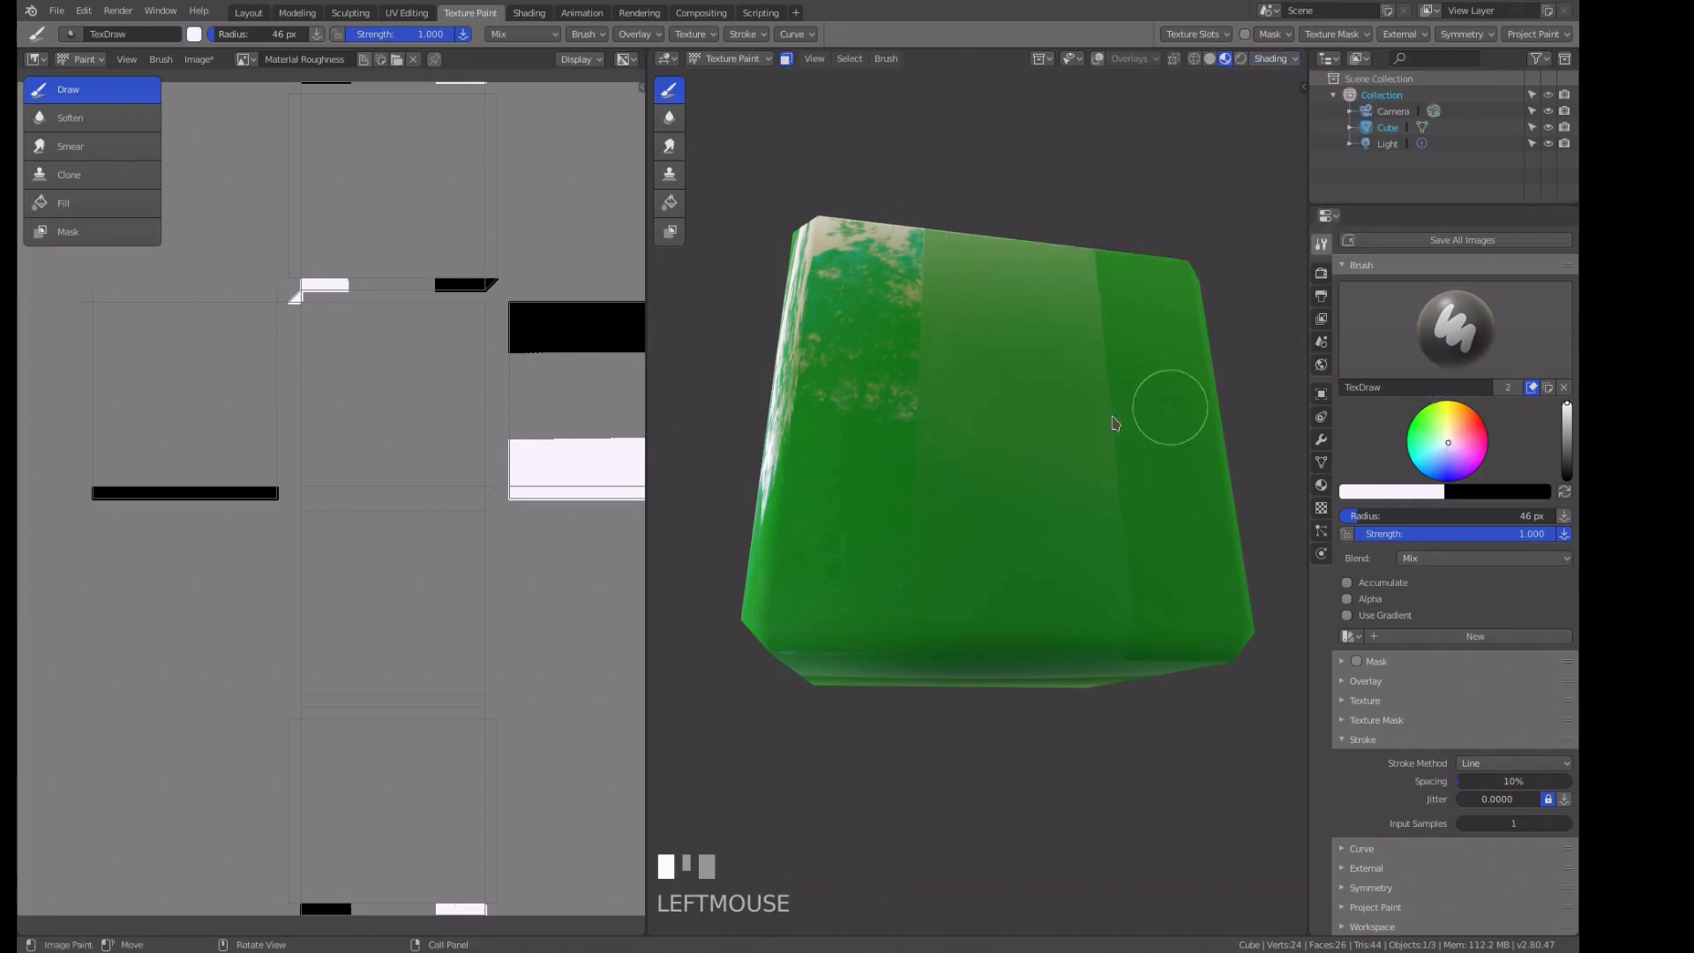
{"action": "mouse_move", "coordinate": [1038, 448]}
{"action": "middle_mouse_down"}
{"action": "mouse_move", "coordinate": [1024, 462]}
{"action": "mouse_move", "coordinate": [1024, 442]}
{"action": "mouse_move", "coordinate": [1046, 459]}
{"action": "middle_mouse_up"}
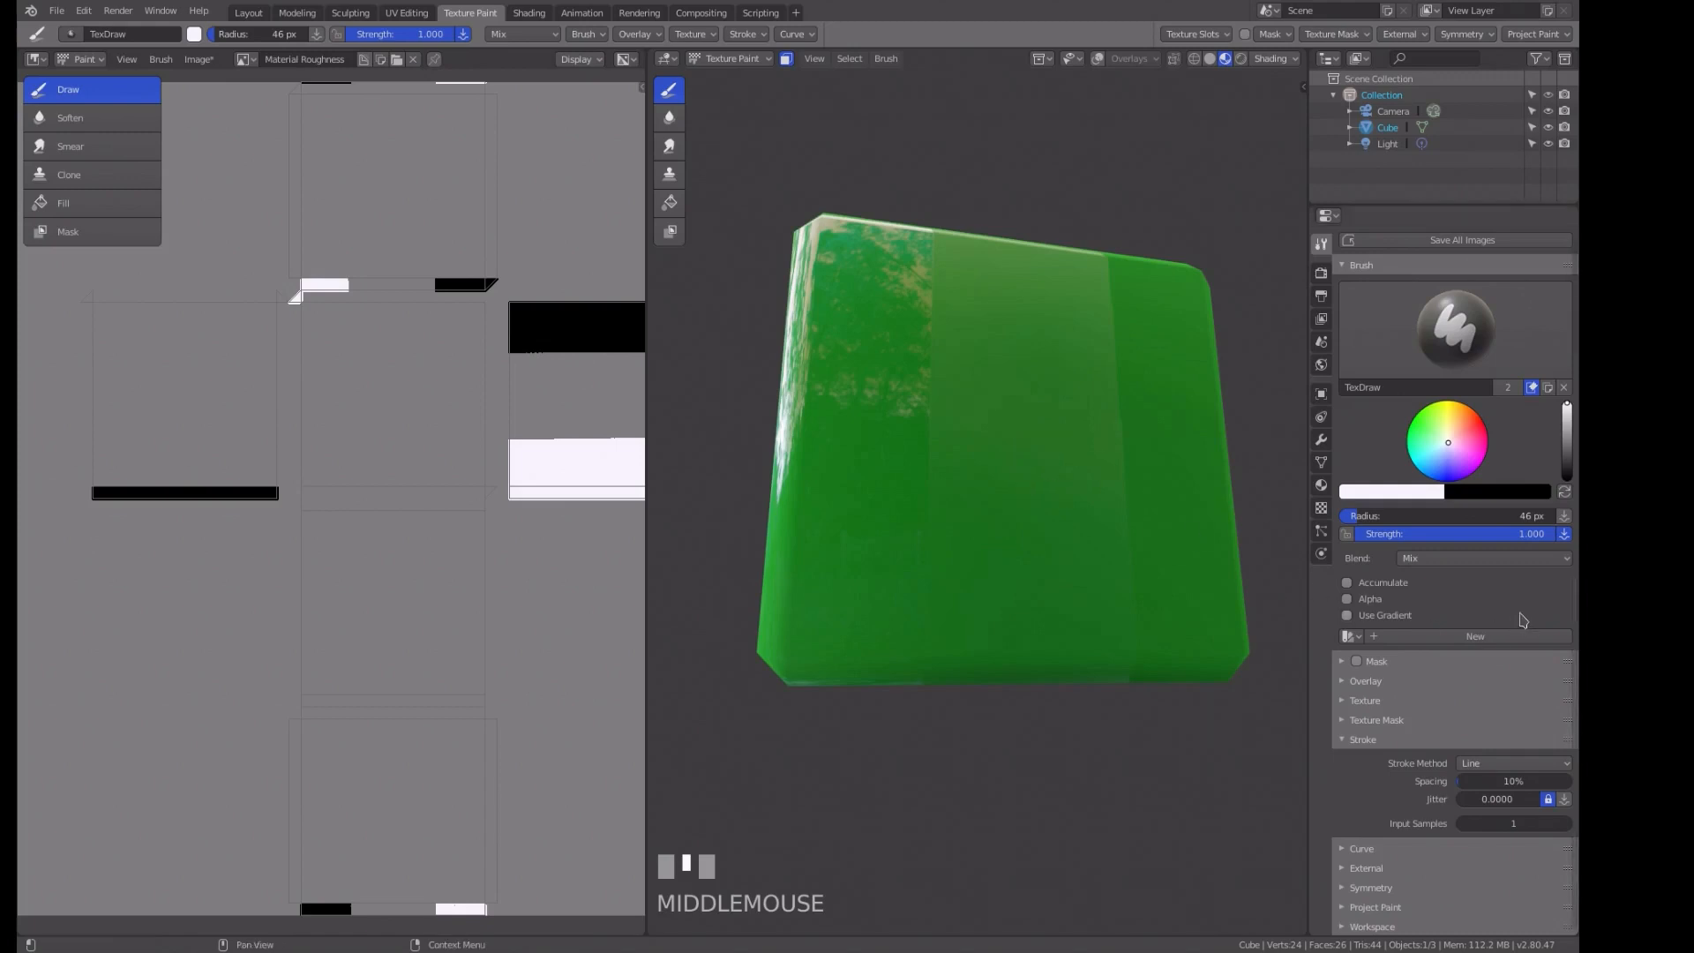
{"action": "scroll", "coordinate": [1510, 618], "scroll_direction": "up", "scroll_amount": 5}
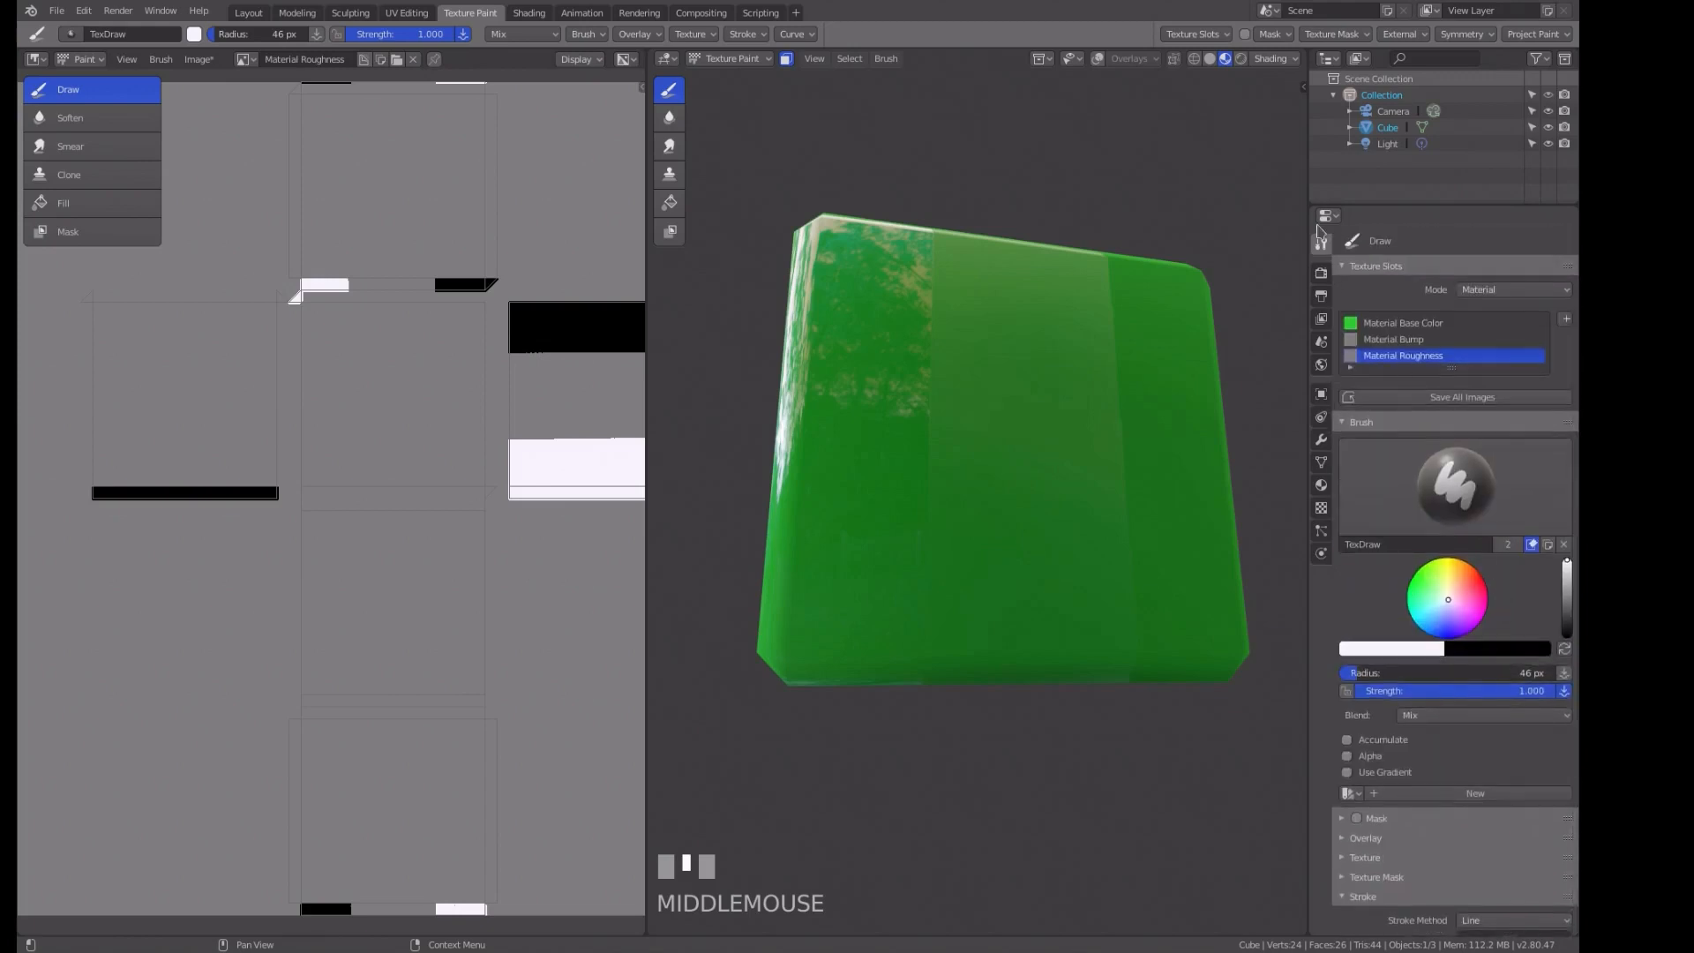
{"action": "left_click", "coordinate": [1320, 275]}
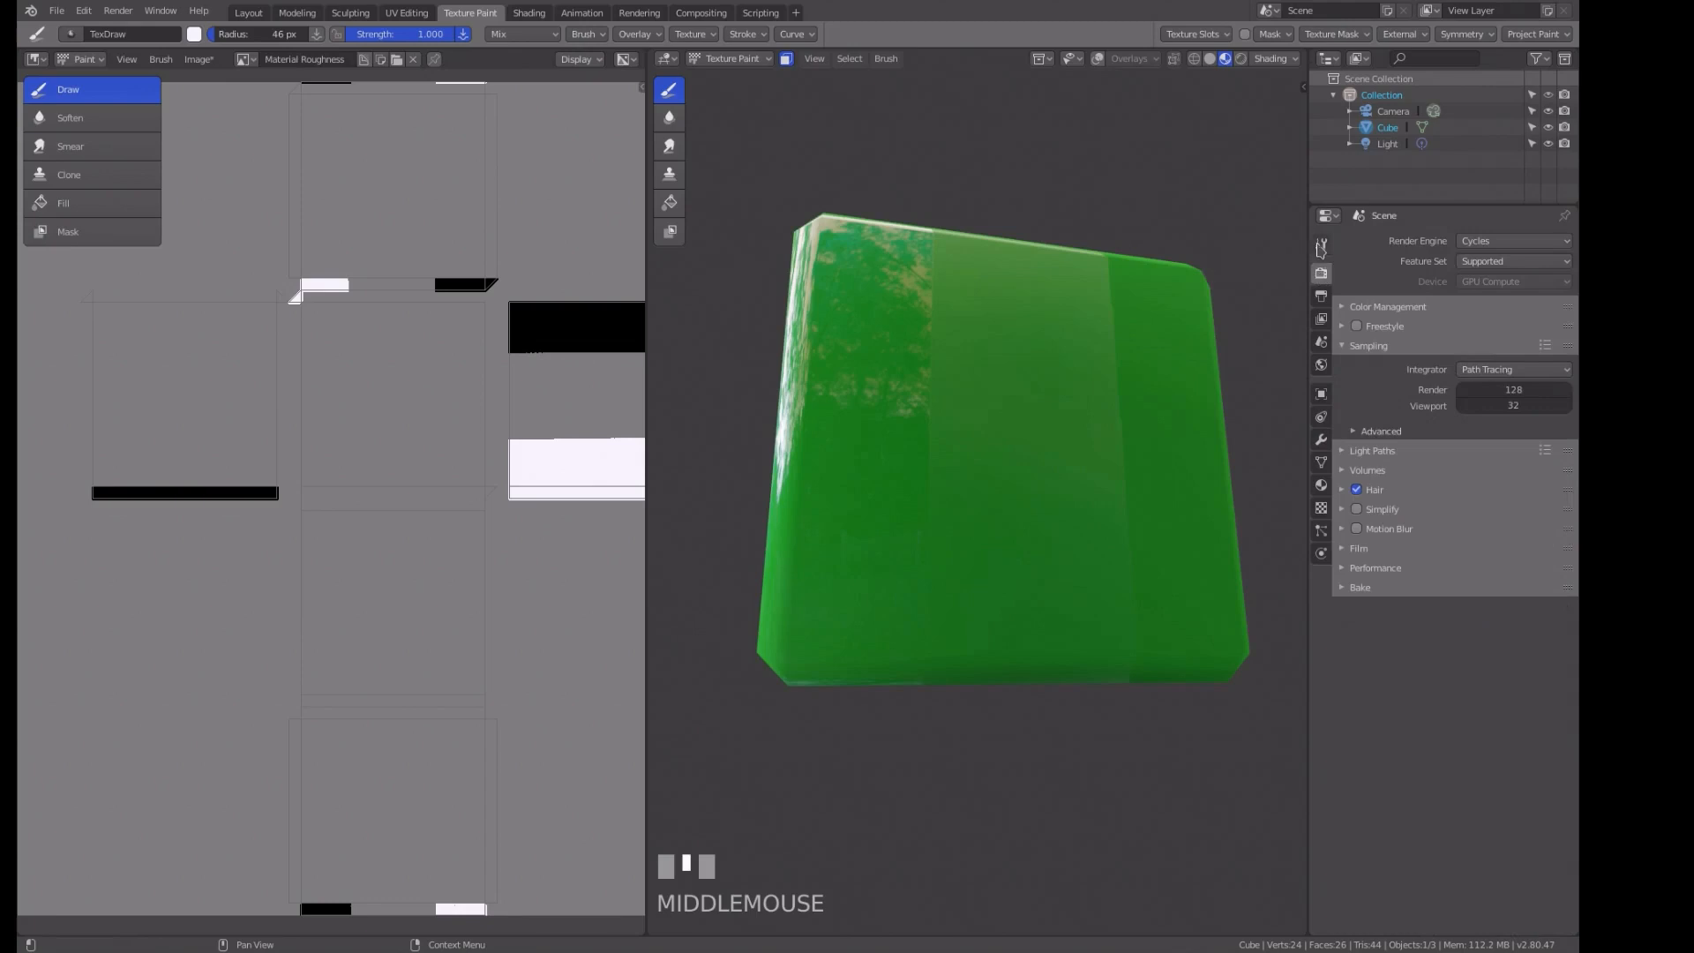
{"action": "left_click", "coordinate": [1321, 244]}
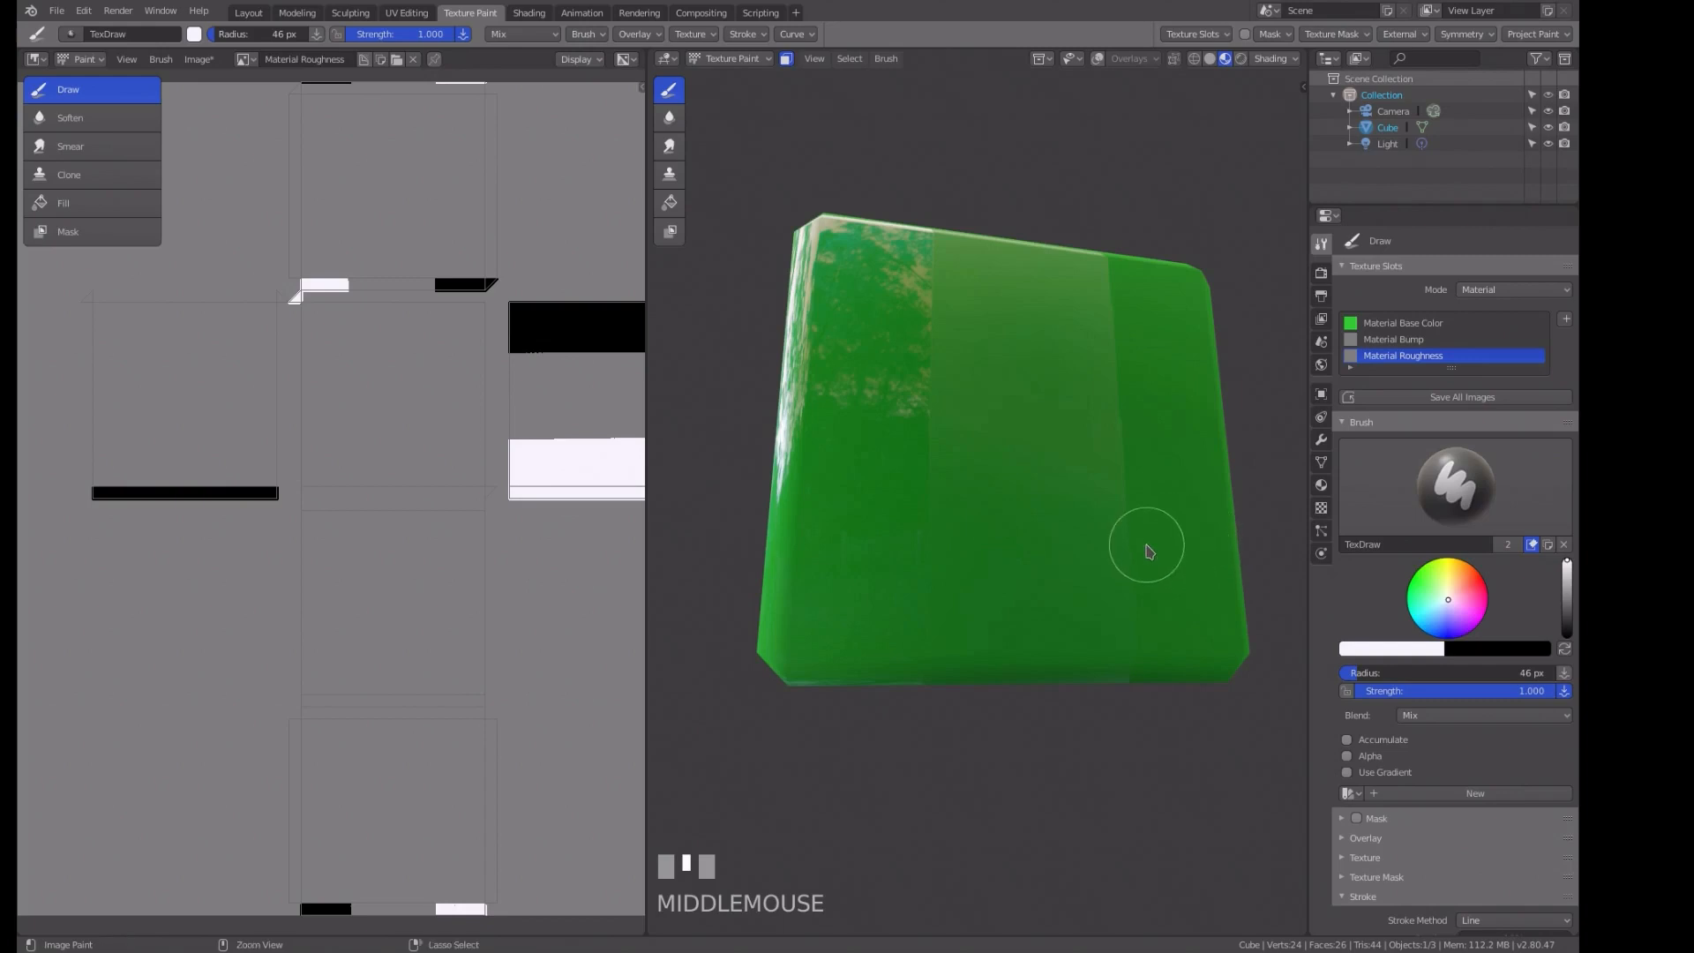
Activate the Material Base Color slot, set the brush radius to 7 px and paint a white W on the back face's right strip.
{"action": "key", "text": "ctrl+KP_1"}
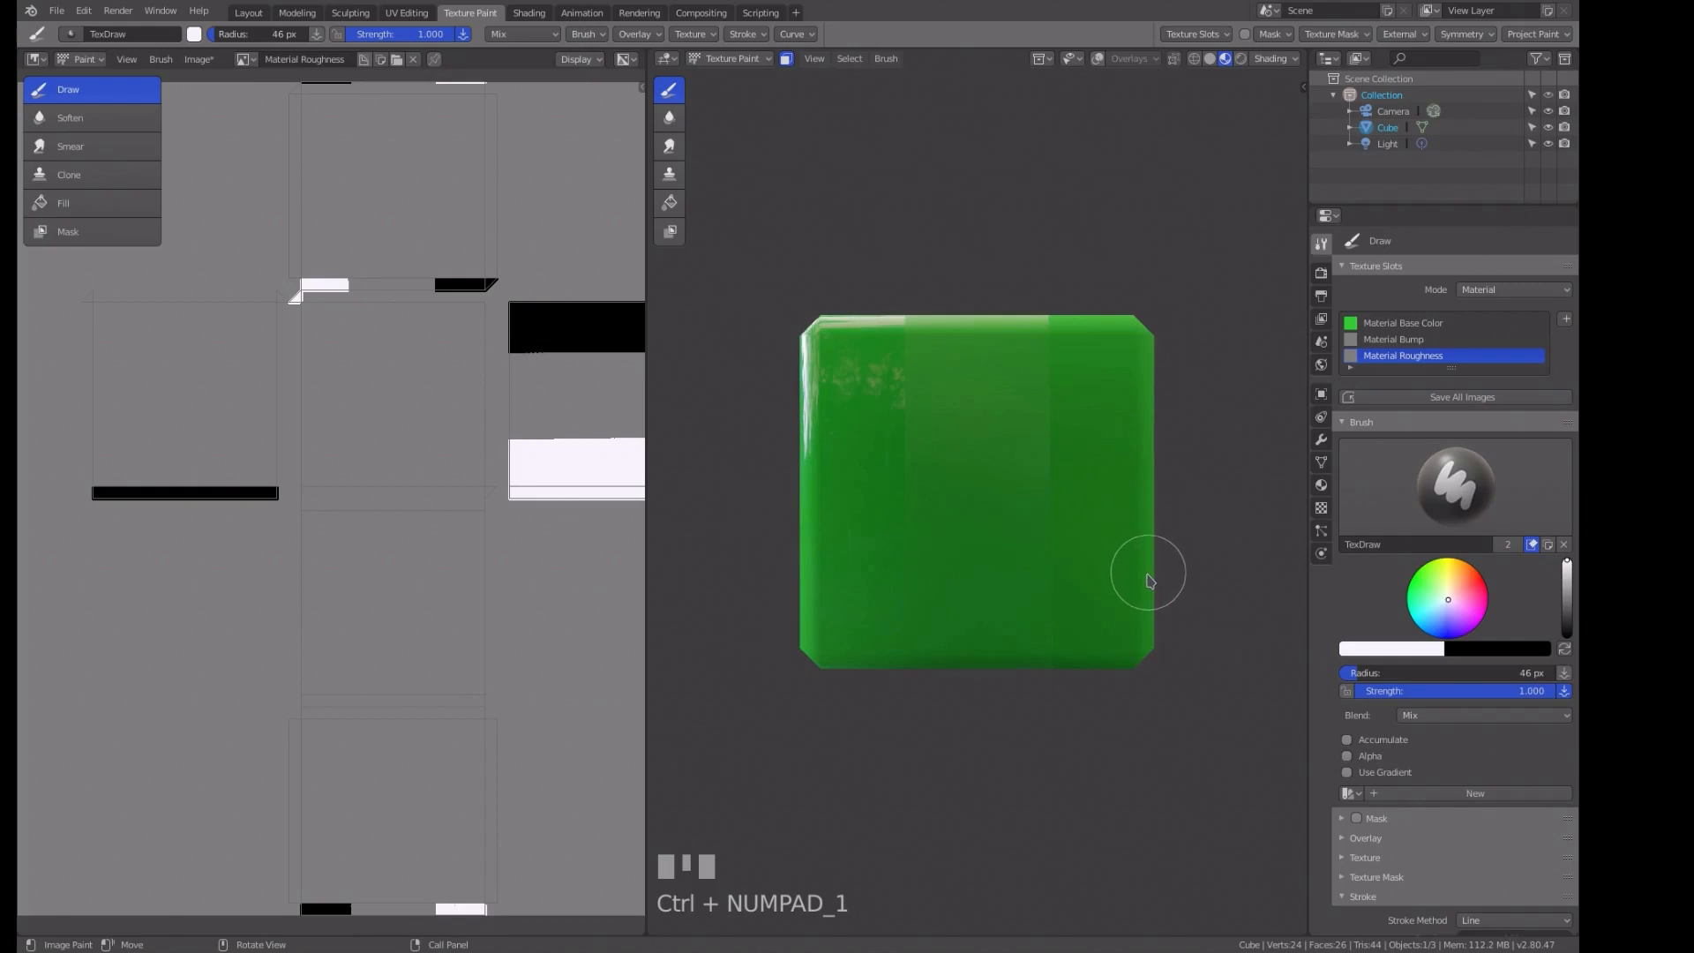
{"action": "left_click_drag", "start_coordinate": [1099, 393], "coordinate": [1099, 483]}
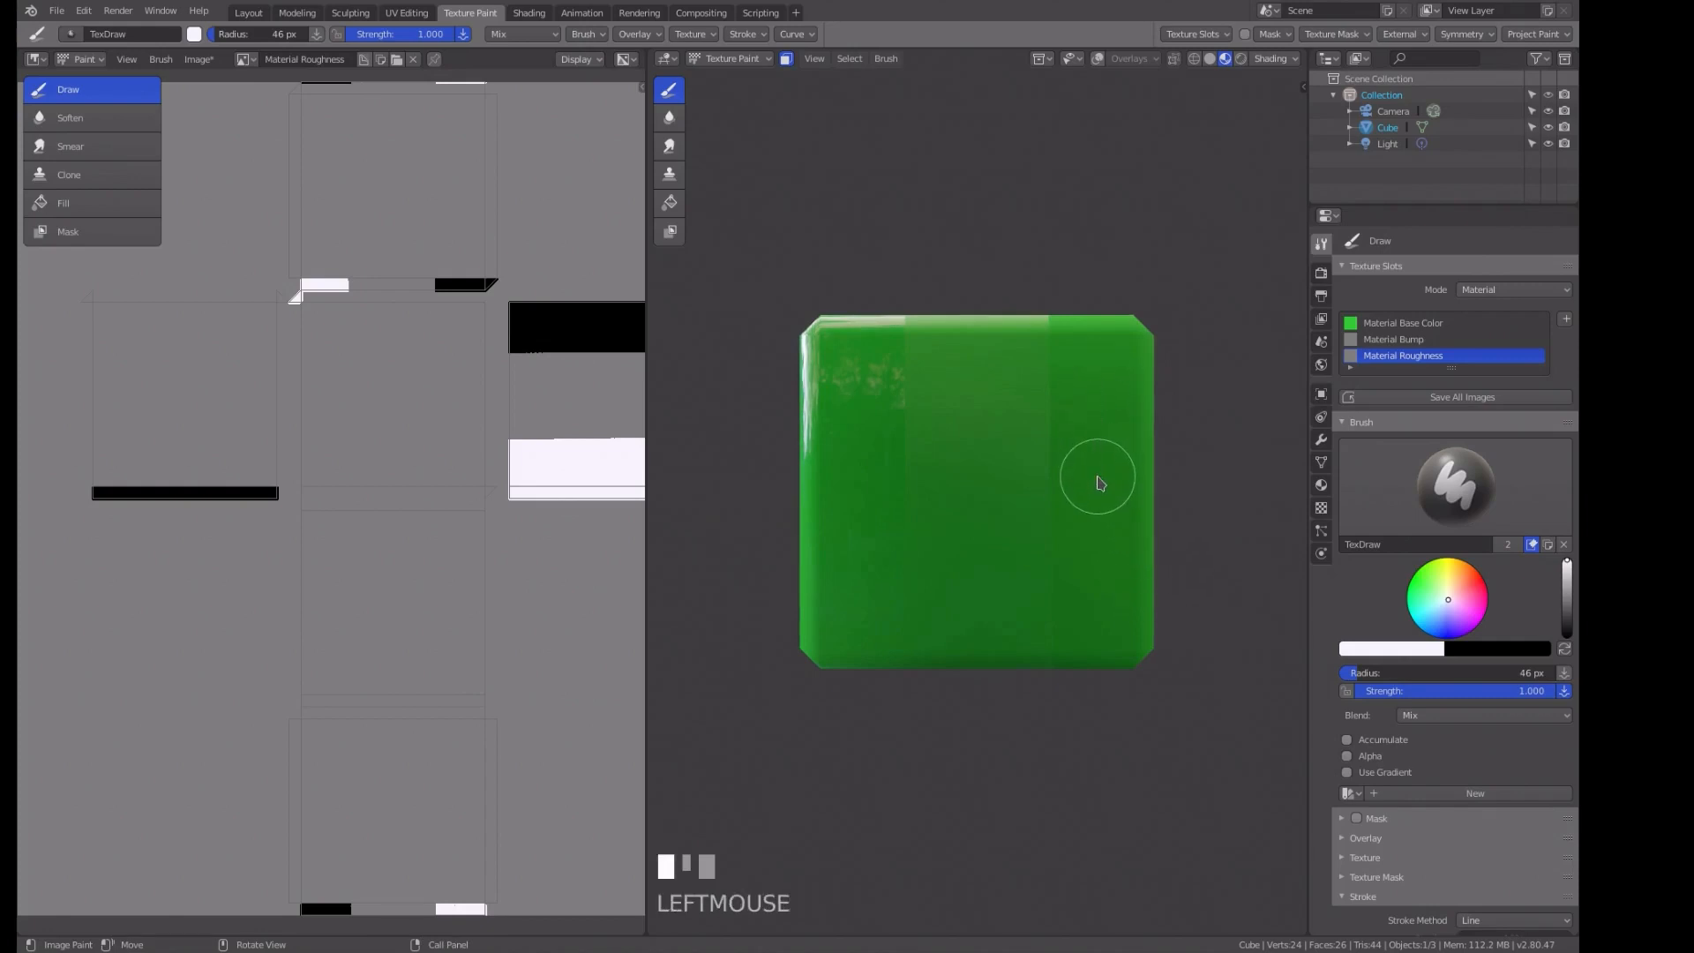
{"action": "left_click", "coordinate": [1410, 325]}
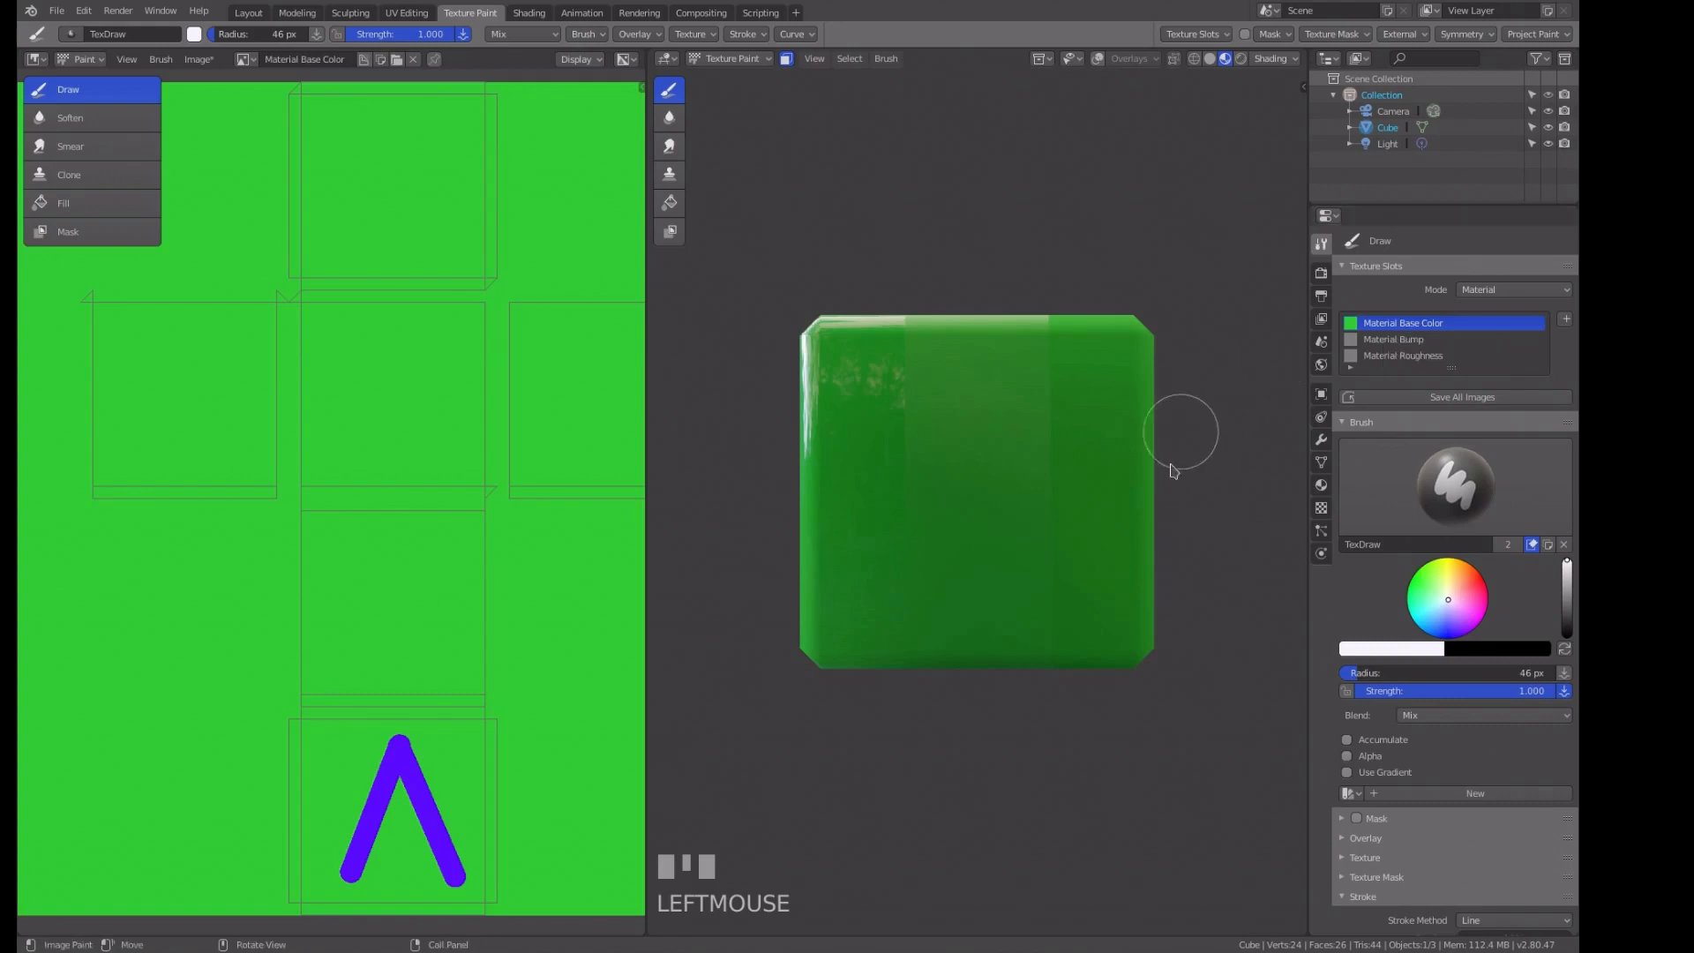
{"action": "key", "text": "f"}
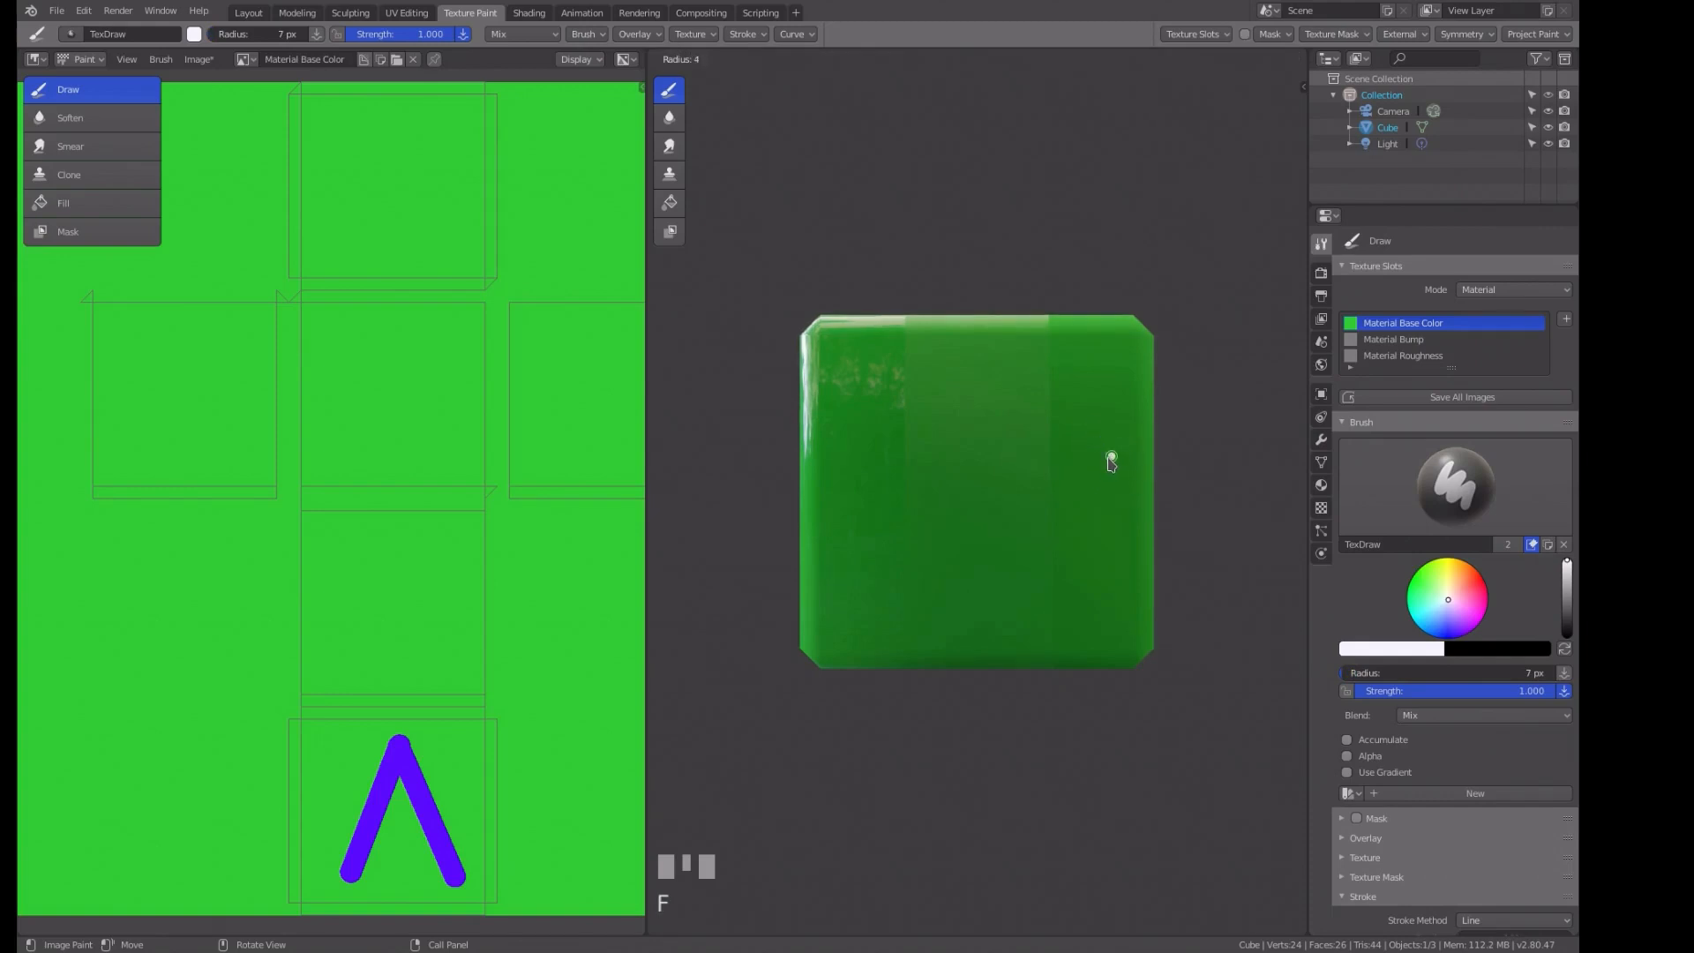
{"action": "left_click", "coordinate": [1109, 461]}
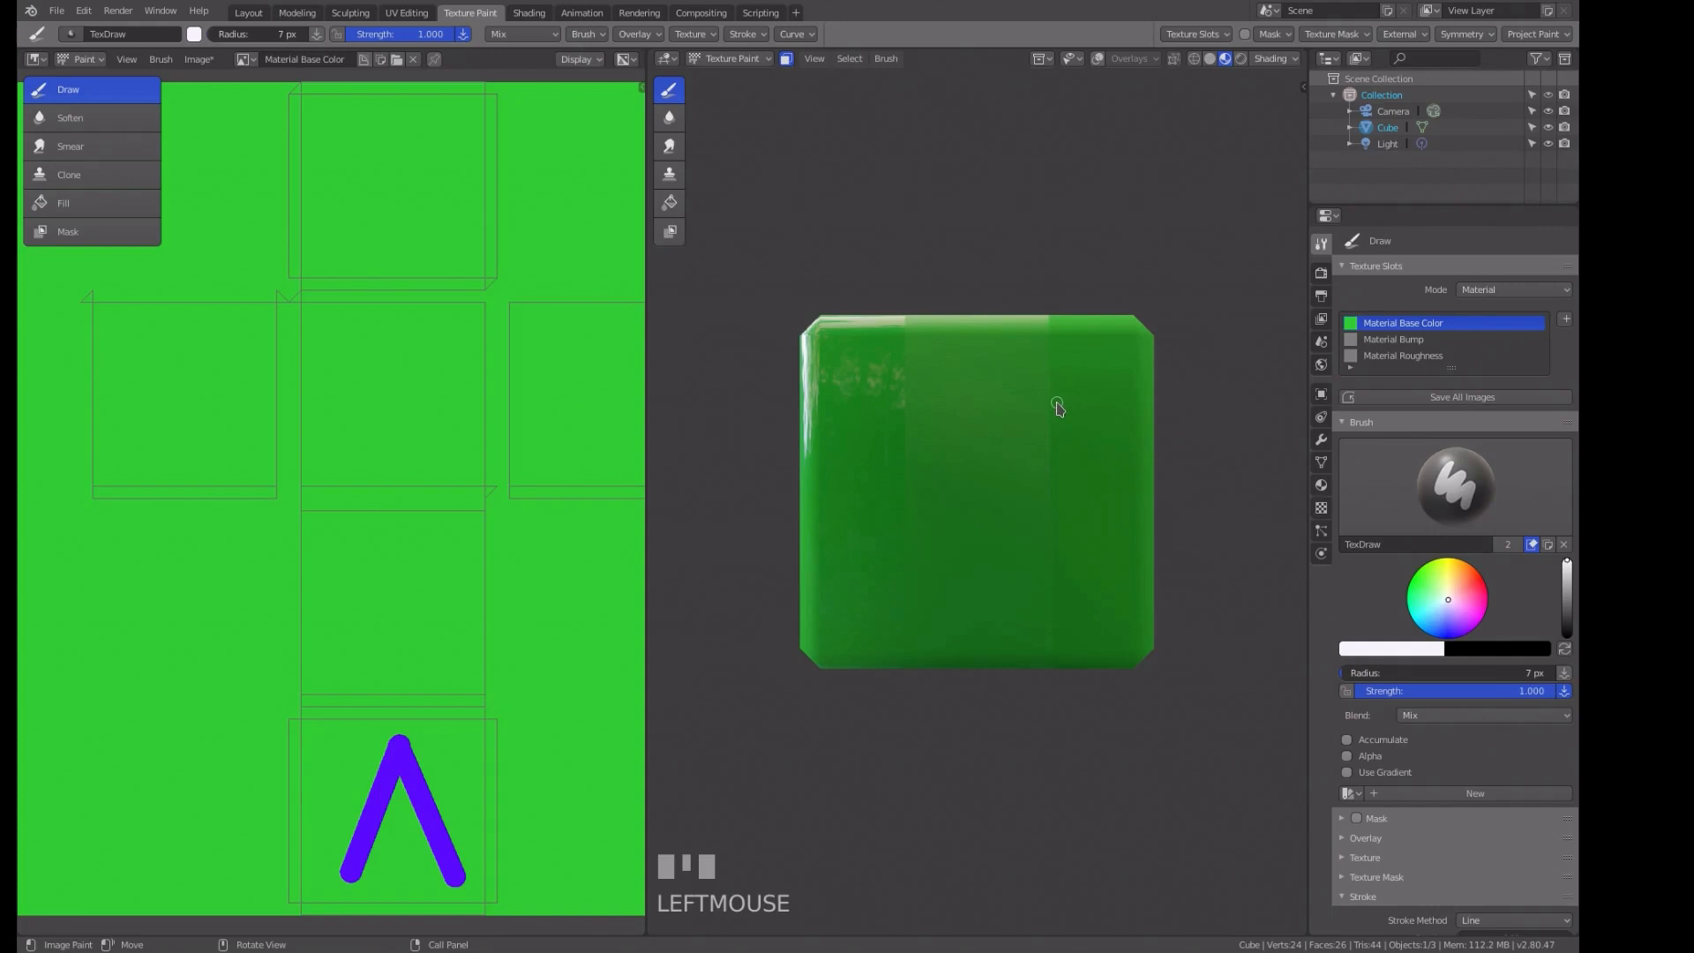
{"action": "left_click_drag", "start_coordinate": [1057, 405], "coordinate": [1070, 460]}
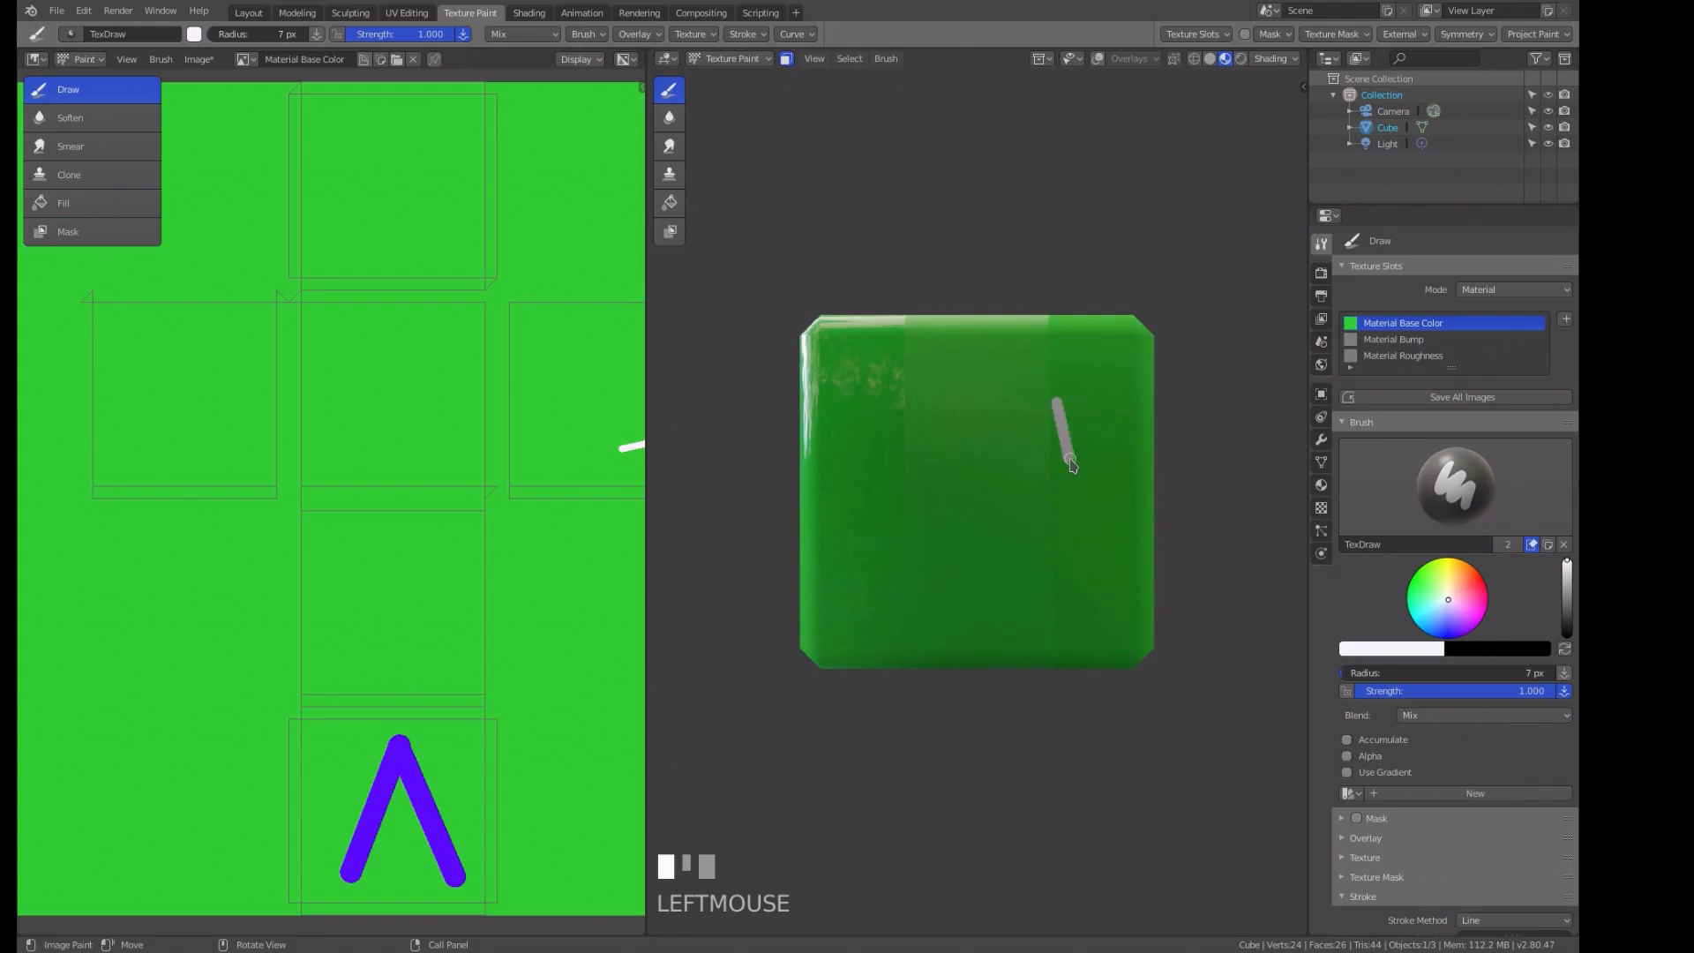
{"action": "mouse_move", "coordinate": [1071, 462]}
{"action": "left_mouse_down"}
{"action": "mouse_move", "coordinate": [1085, 411]}
{"action": "mouse_move", "coordinate": [1102, 460]}
{"action": "left_mouse_up"}
{"action": "left_click_drag", "start_coordinate": [1105, 455], "coordinate": [1121, 402]}
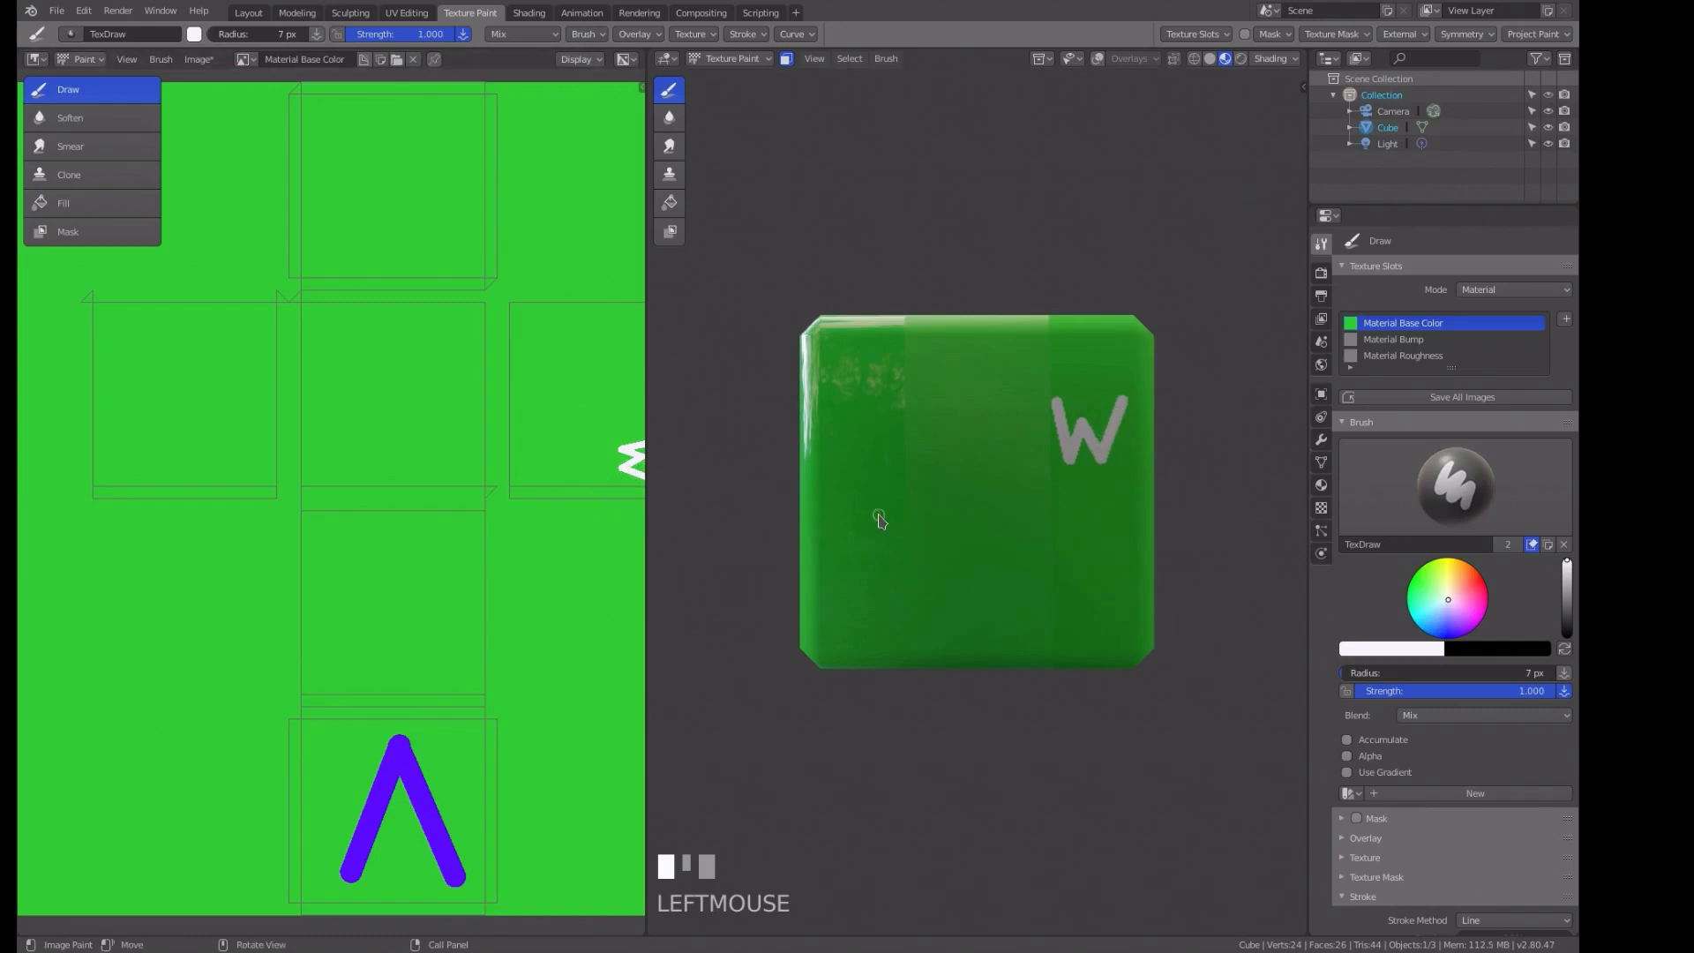
Paint a black B on the back face's left strip and a grey G on the middle strip, switching the stroke method to Dots.
{"action": "left_click", "coordinate": [1564, 649]}
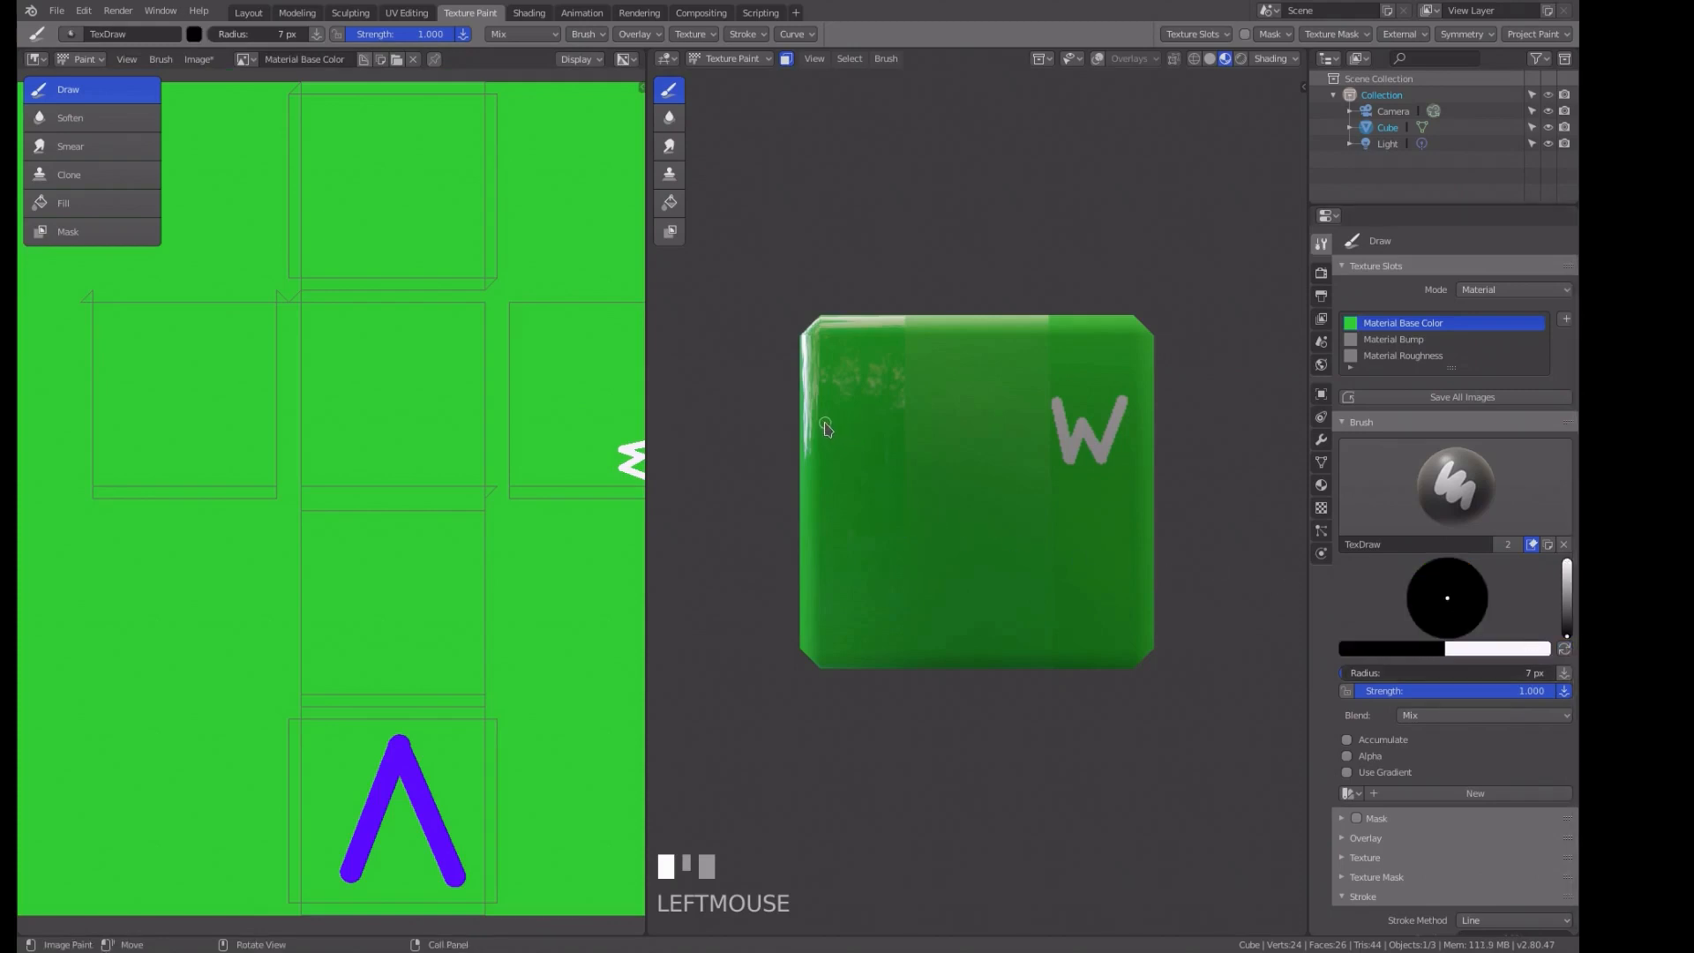
{"action": "left_click_drag", "start_coordinate": [825, 429], "coordinate": [825, 527]}
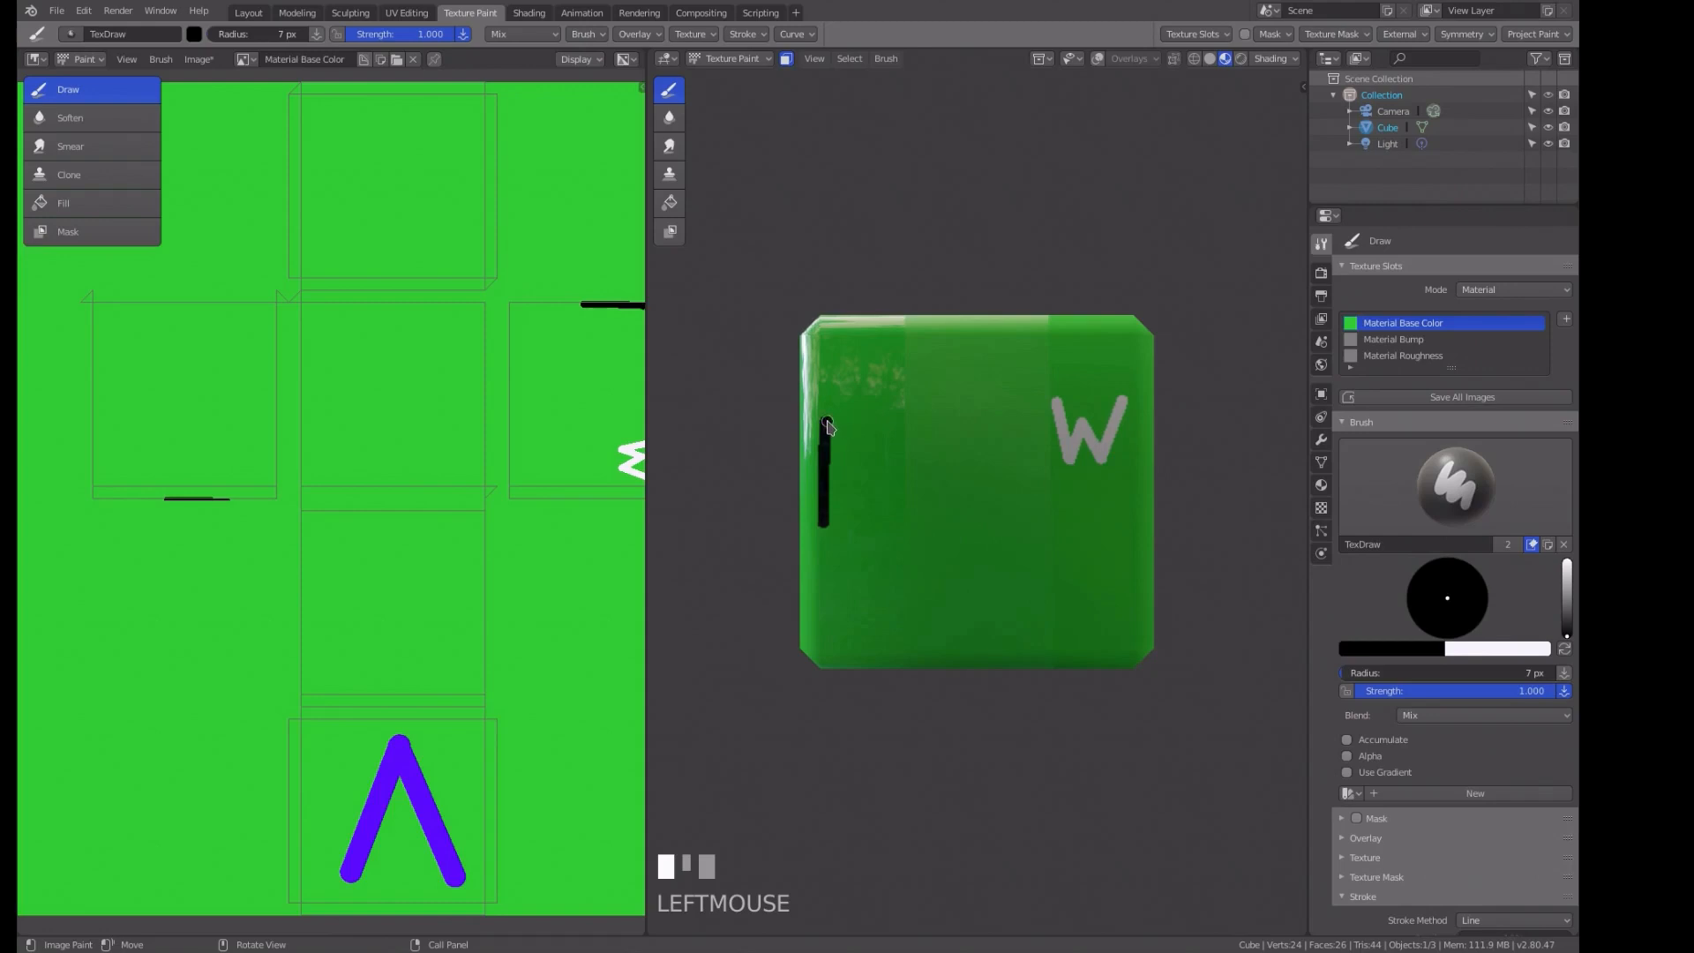
{"action": "scroll", "coordinate": [1451, 764], "scroll_direction": "down", "scroll_amount": 4}
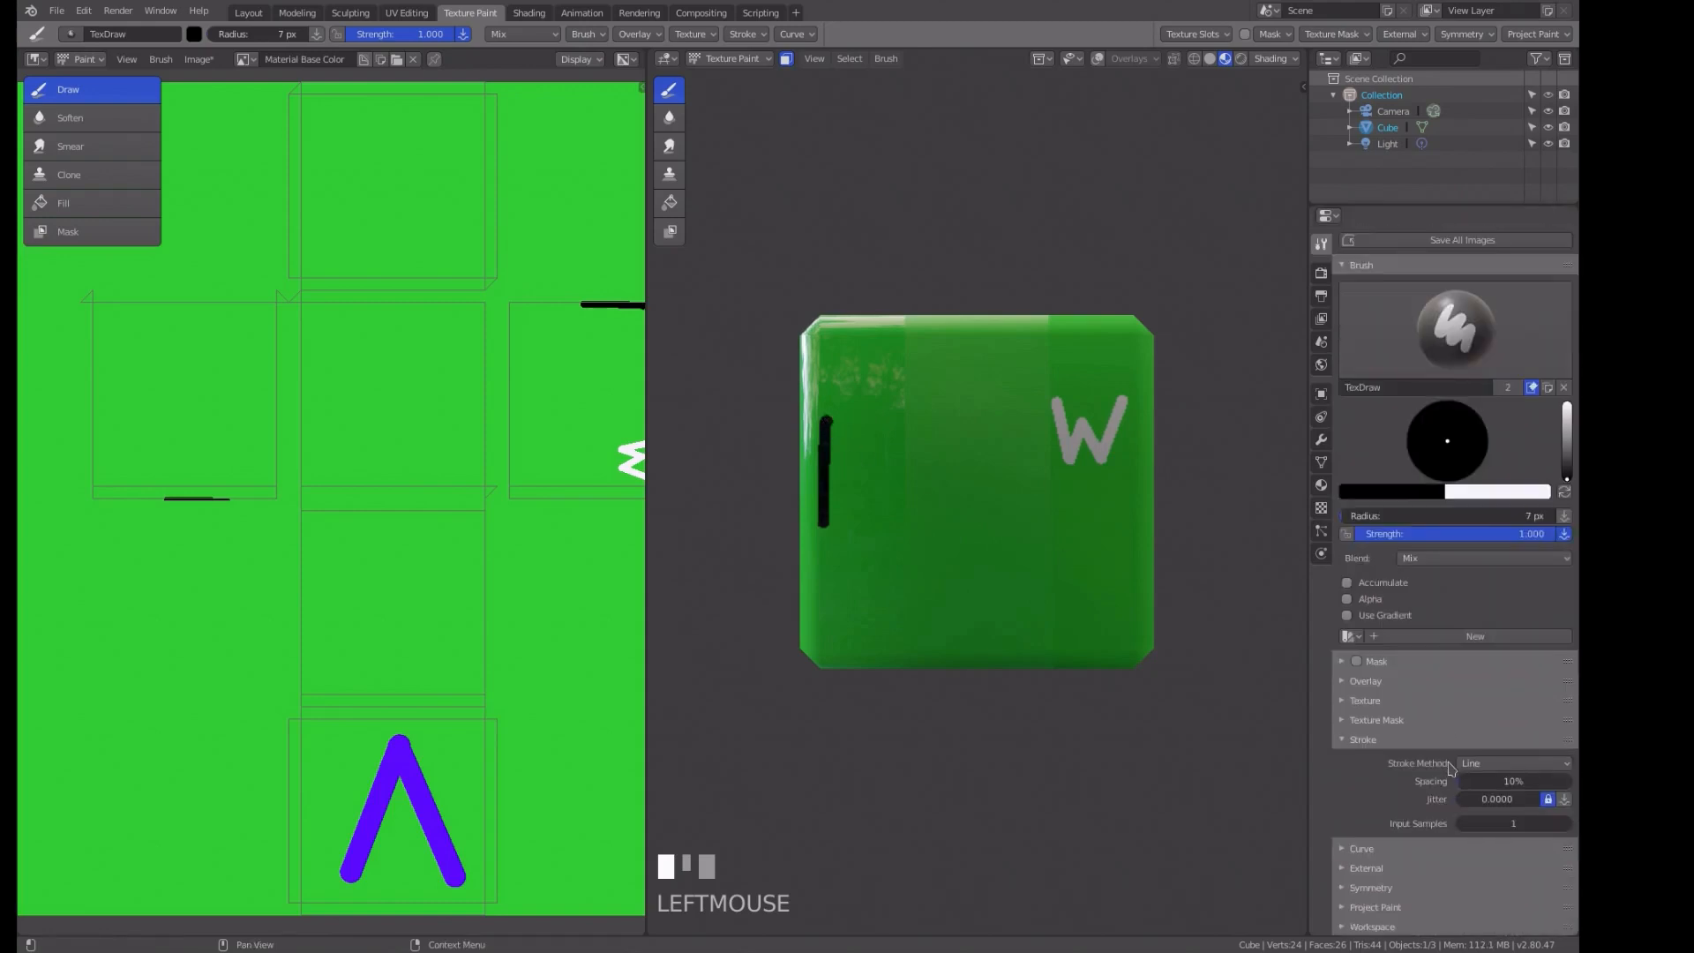
{"action": "left_click", "coordinate": [1480, 764]}
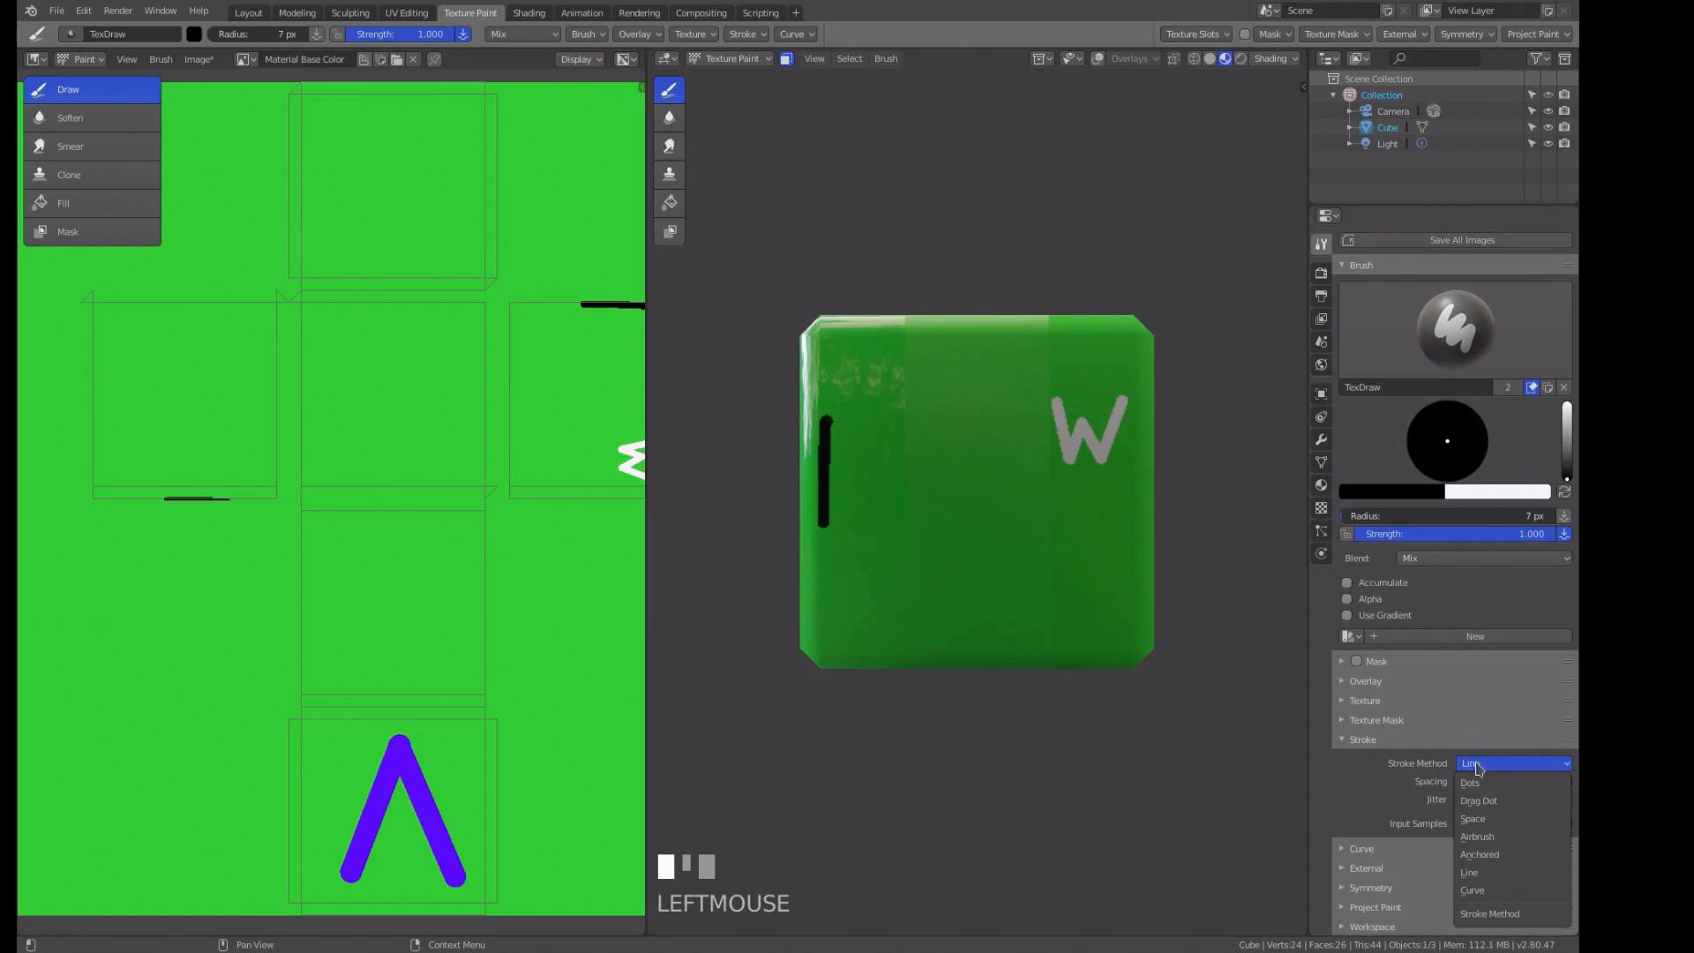
{"action": "left_click", "coordinate": [1471, 782]}
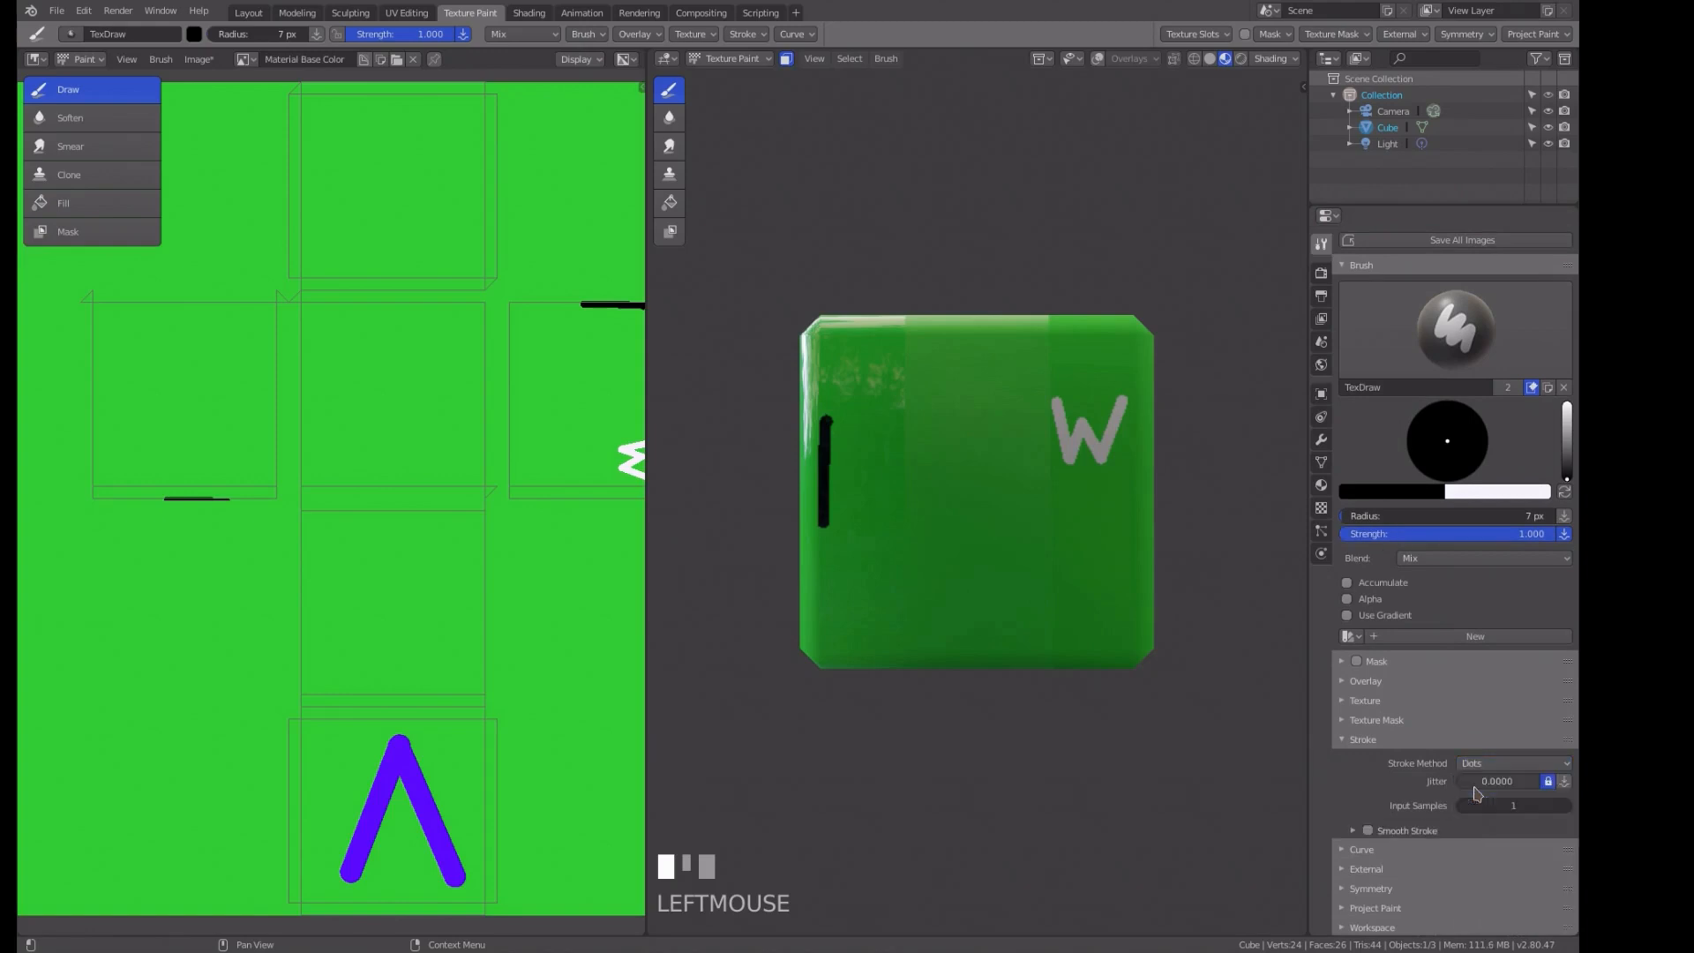
{"action": "mouse_move", "coordinate": [829, 425]}
{"action": "left_mouse_down"}
{"action": "mouse_move", "coordinate": [850, 418]}
{"action": "mouse_move", "coordinate": [870, 445]}
{"action": "mouse_move", "coordinate": [856, 467]}
{"action": "mouse_move", "coordinate": [827, 465]}
{"action": "mouse_move", "coordinate": [880, 488]}
{"action": "mouse_move", "coordinate": [879, 511]}
{"action": "mouse_move", "coordinate": [823, 522]}
{"action": "left_mouse_up"}
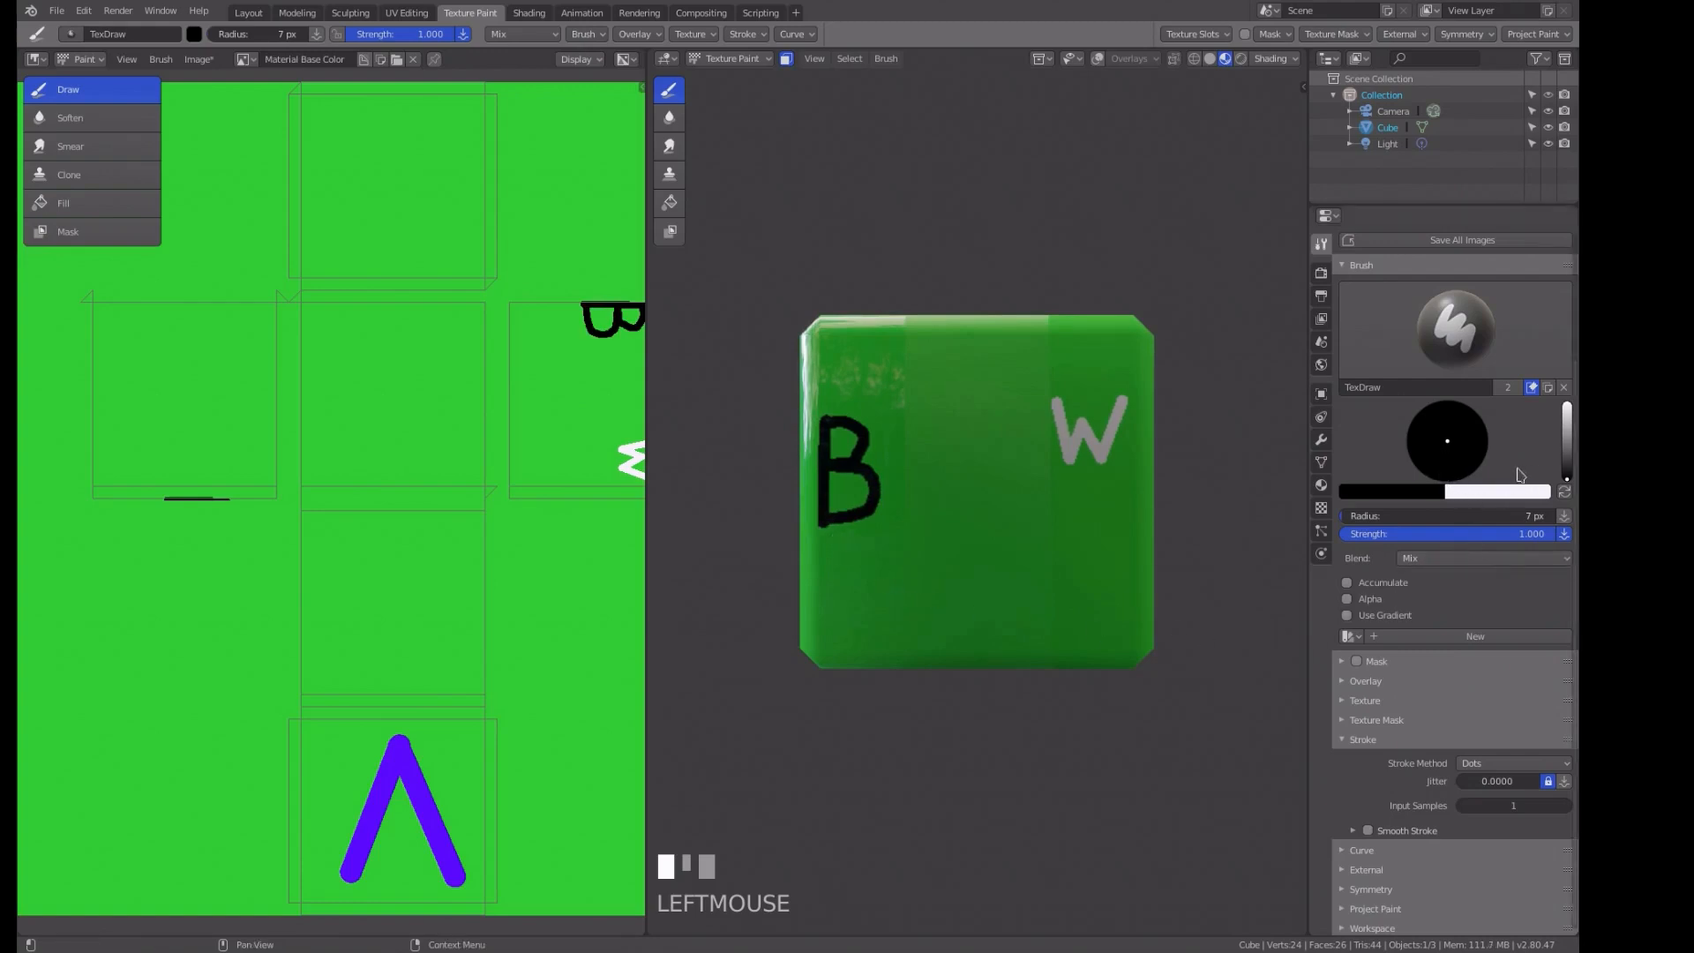
{"action": "left_click", "coordinate": [1567, 447]}
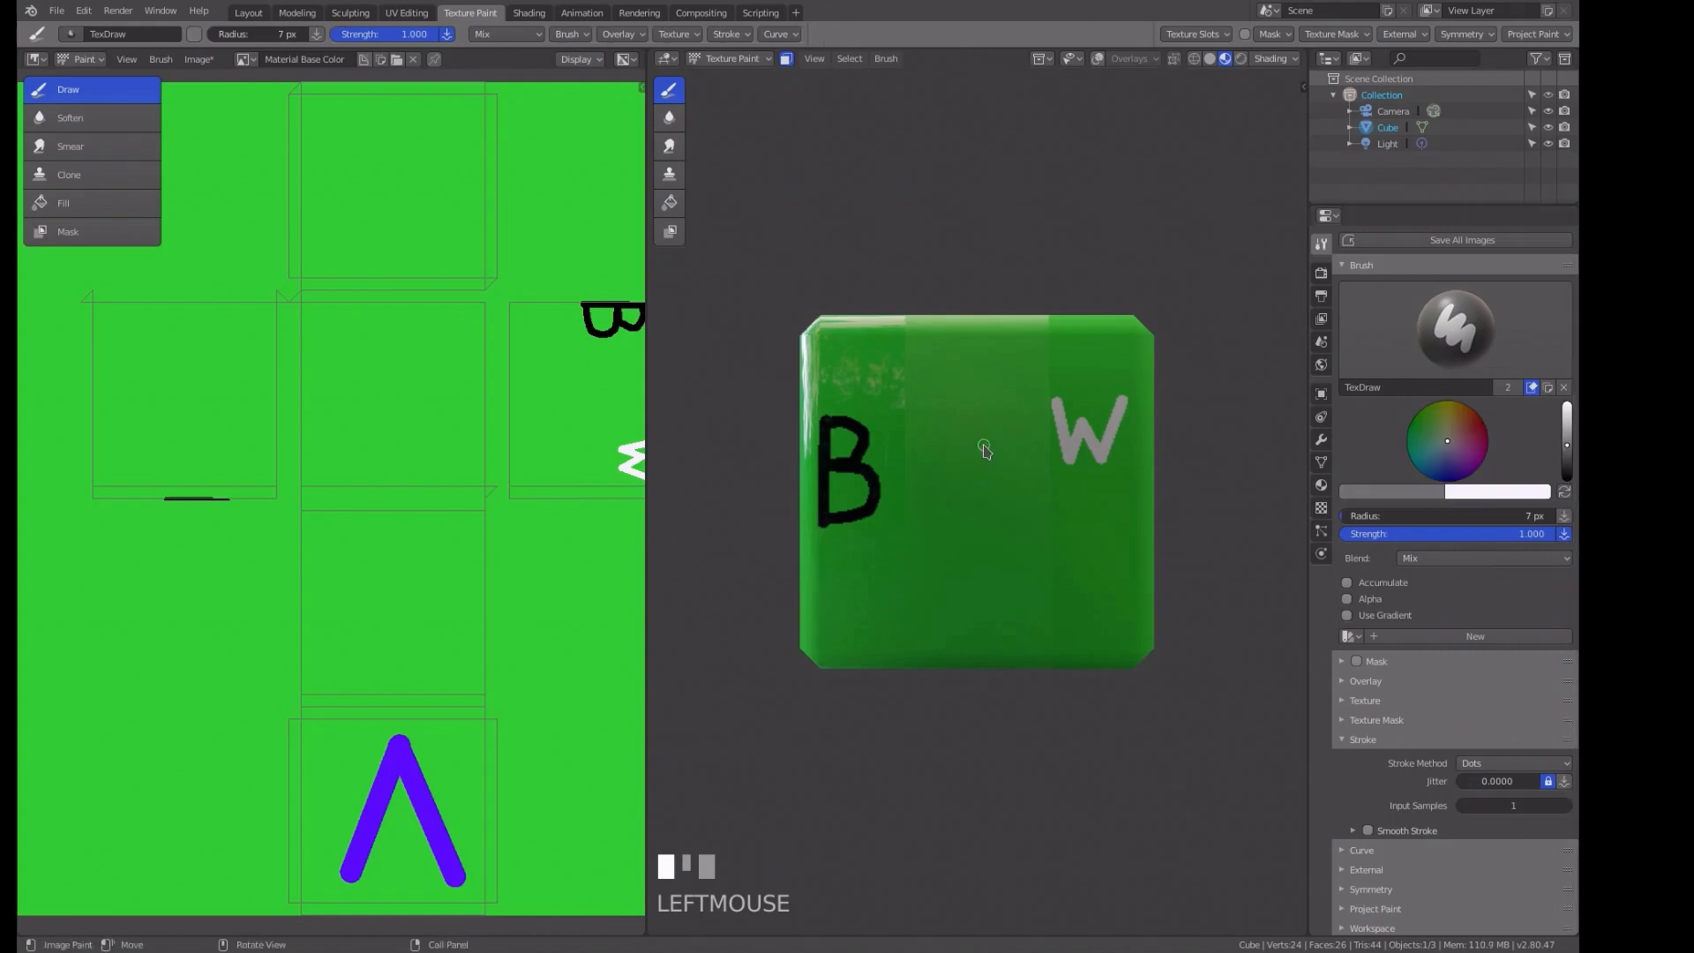
{"action": "mouse_move", "coordinate": [988, 444]}
{"action": "left_mouse_down"}
{"action": "mouse_move", "coordinate": [937, 460]}
{"action": "mouse_move", "coordinate": [933, 499]}
{"action": "mouse_move", "coordinate": [966, 529]}
{"action": "mouse_move", "coordinate": [1003, 512]}
{"action": "mouse_move", "coordinate": [993, 485]}
{"action": "mouse_move", "coordinate": [969, 493]}
{"action": "left_mouse_up"}
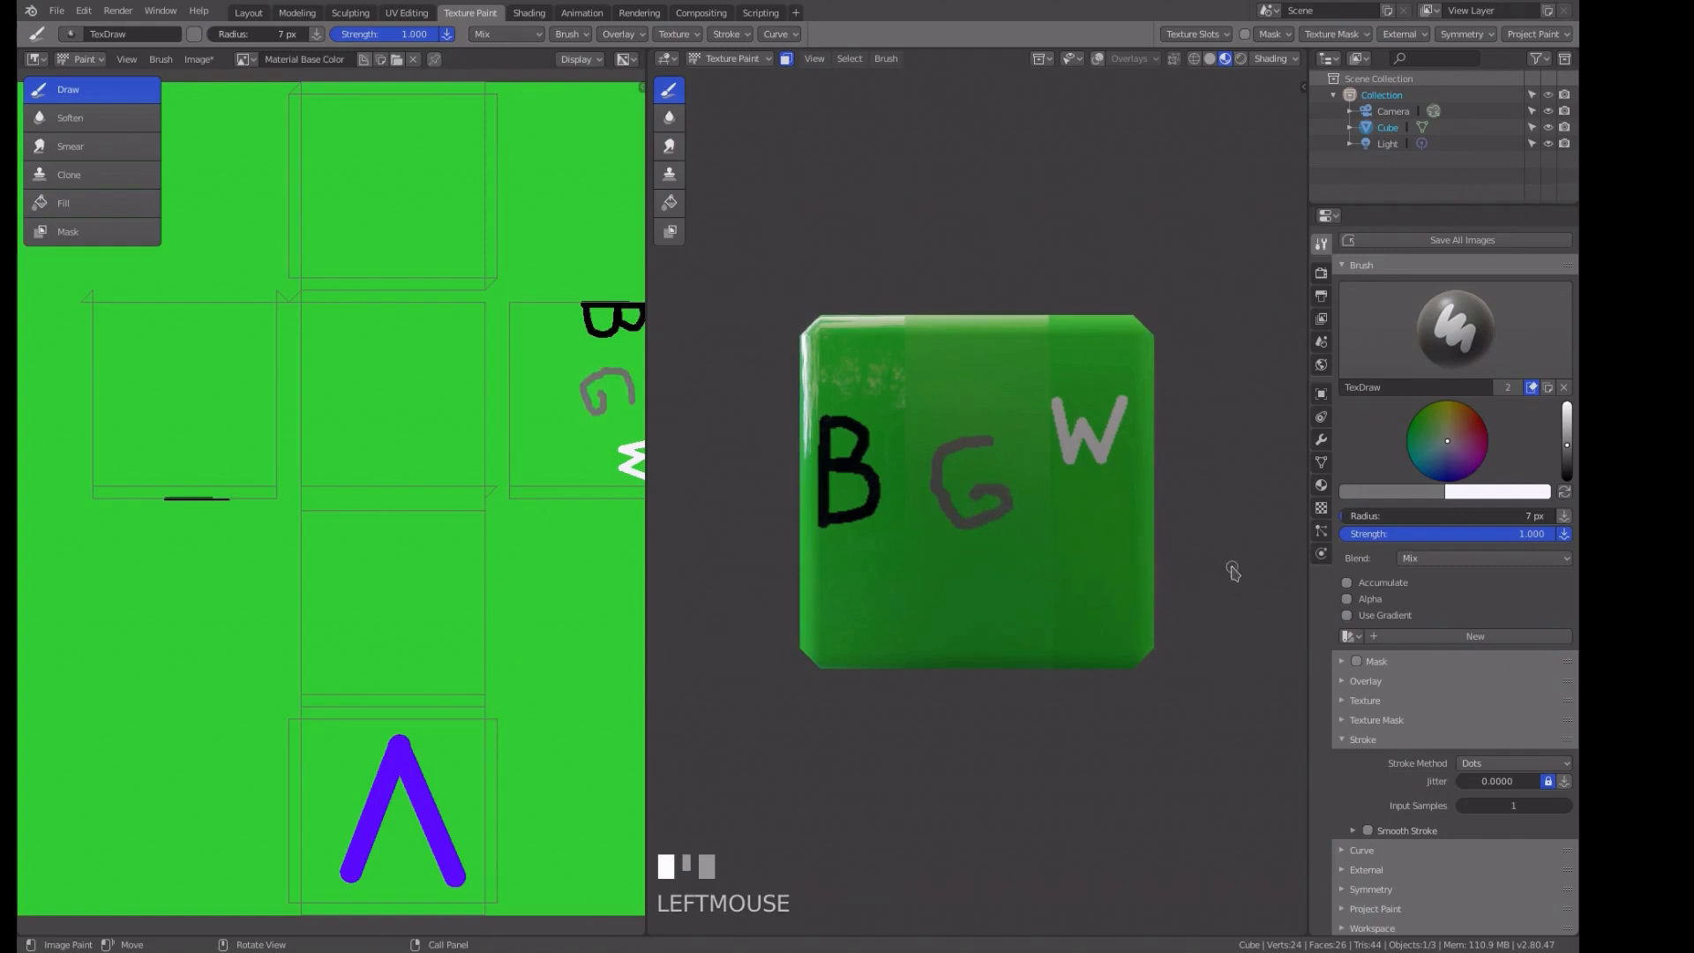
In the Shading workspace, spread apart the Principled BSDF, Material Base Color and Material Roughness nodes.
{"action": "left_click", "coordinate": [528, 14]}
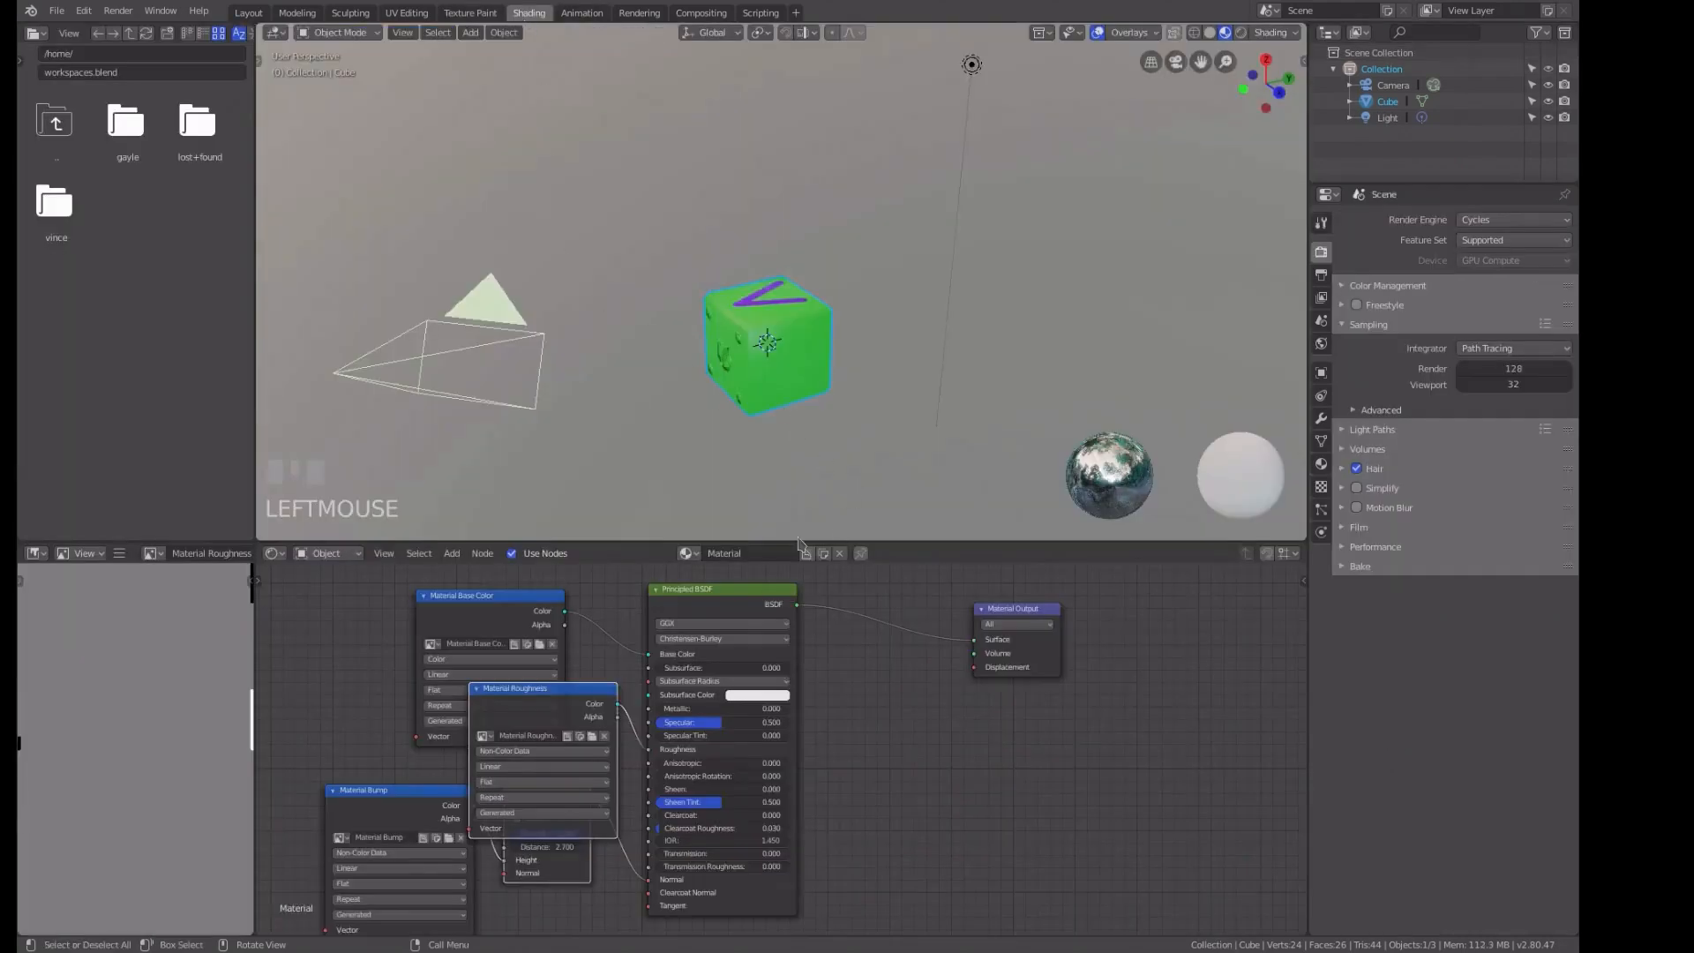
{"action": "left_click_drag", "start_coordinate": [749, 591], "coordinate": [870, 597]}
{"action": "left_click_drag", "start_coordinate": [525, 604], "coordinate": [460, 576]}
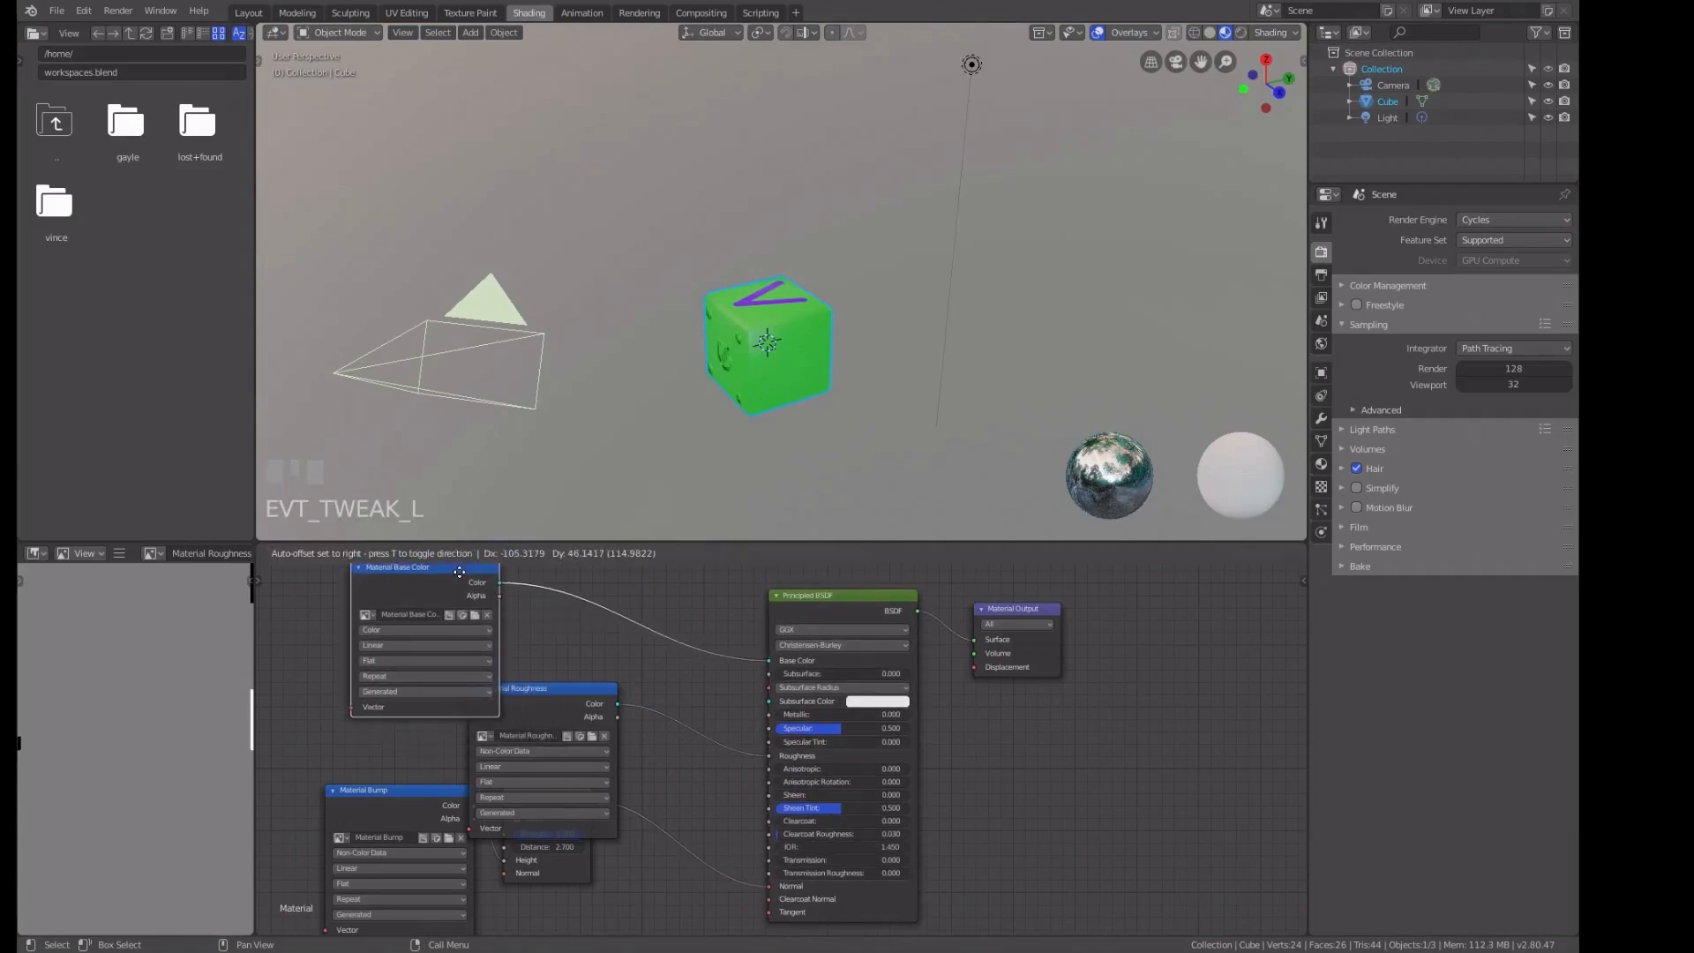
{"action": "left_click_drag", "start_coordinate": [541, 689], "coordinate": [607, 649]}
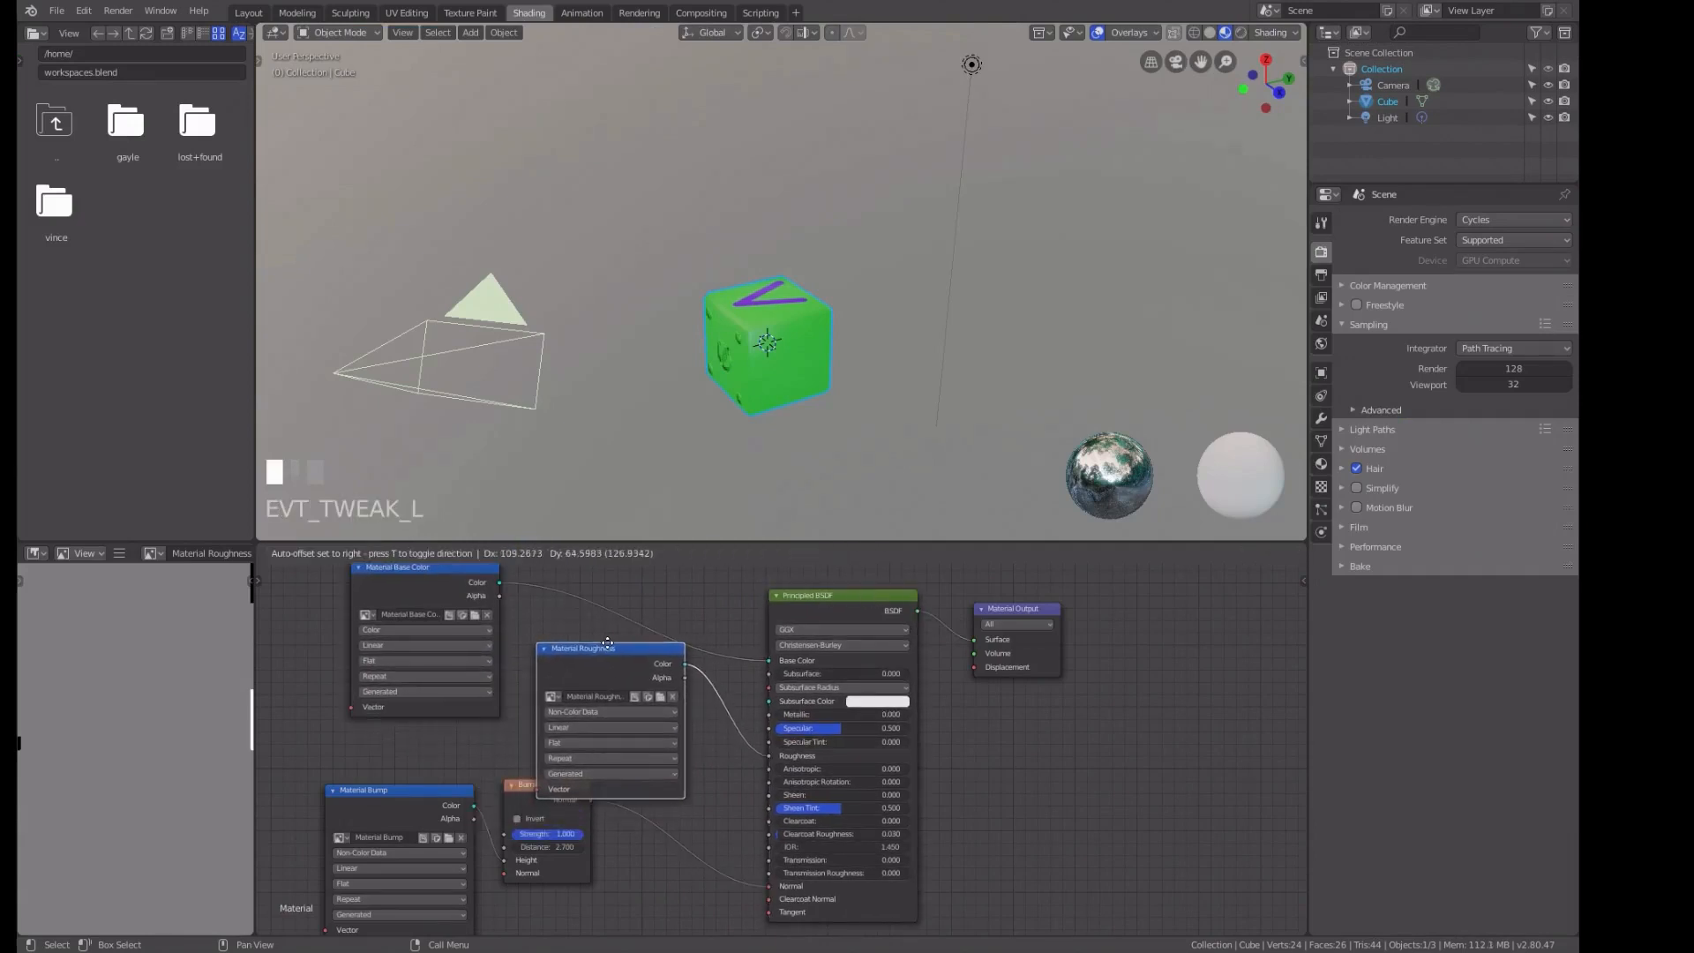
Collapse the Bump node, place it below the Material Roughness node, and reposition Material Roughness in the gap before the Principled BSDF.
{"action": "key", "text": "h"}
{"action": "left_click_drag", "start_coordinate": [520, 790], "coordinate": [523, 893]}
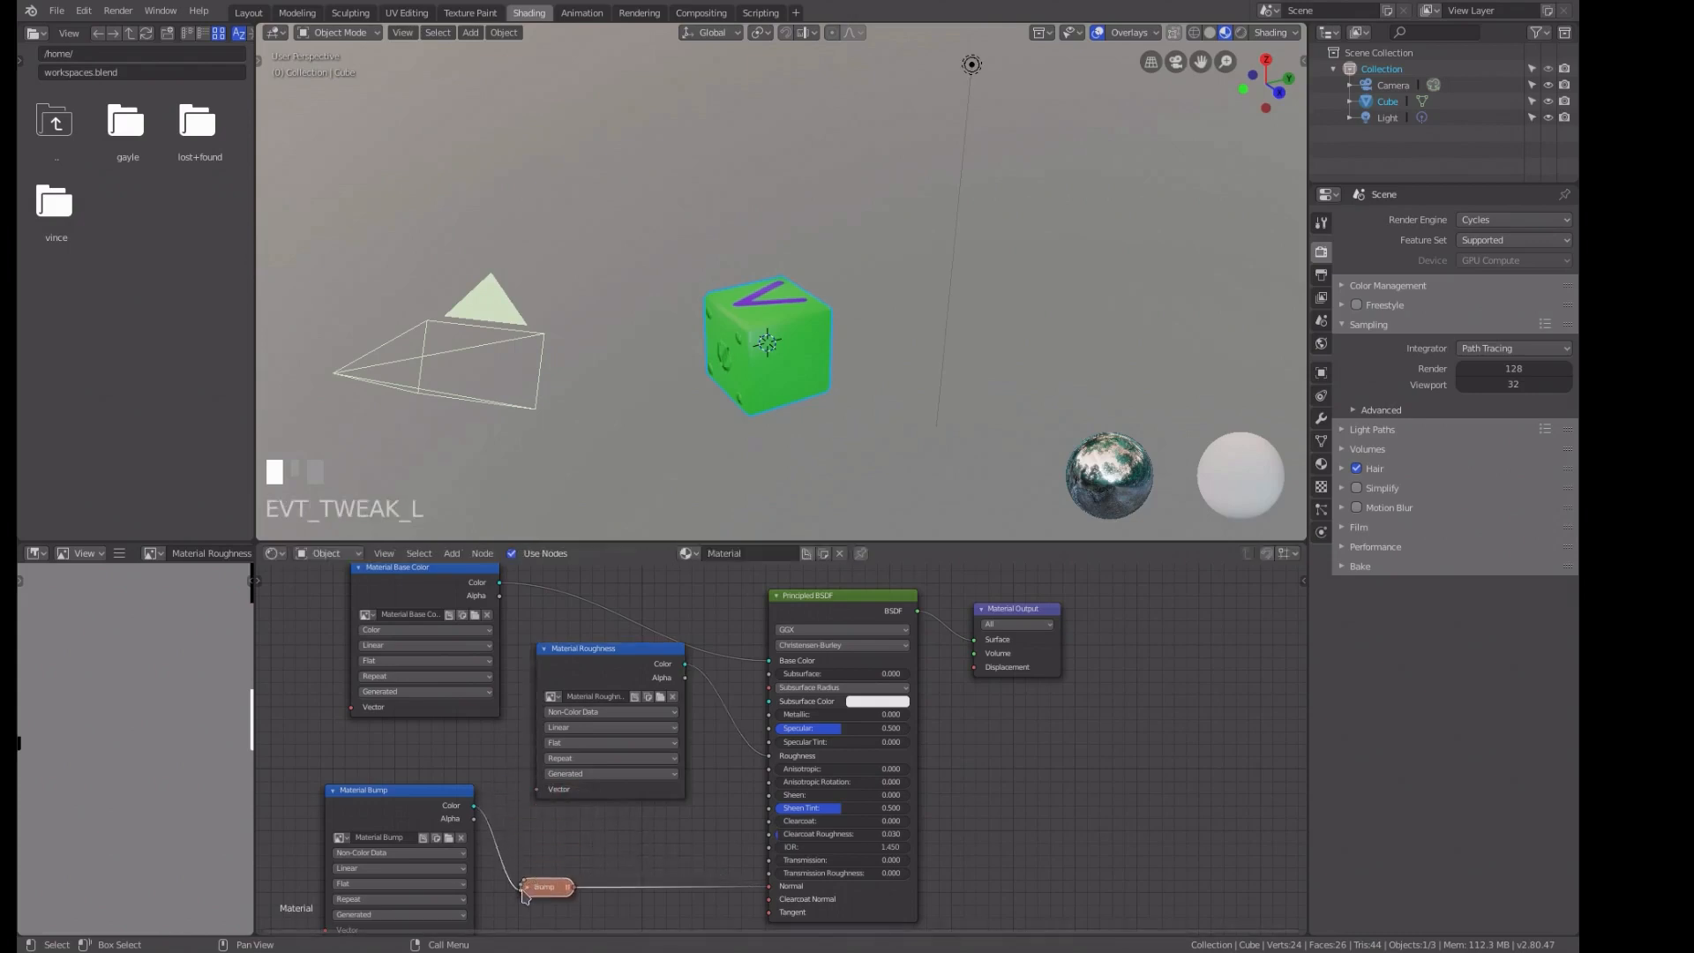
{"action": "left_click", "coordinate": [526, 888]}
{"action": "left_click", "coordinate": [529, 891]}
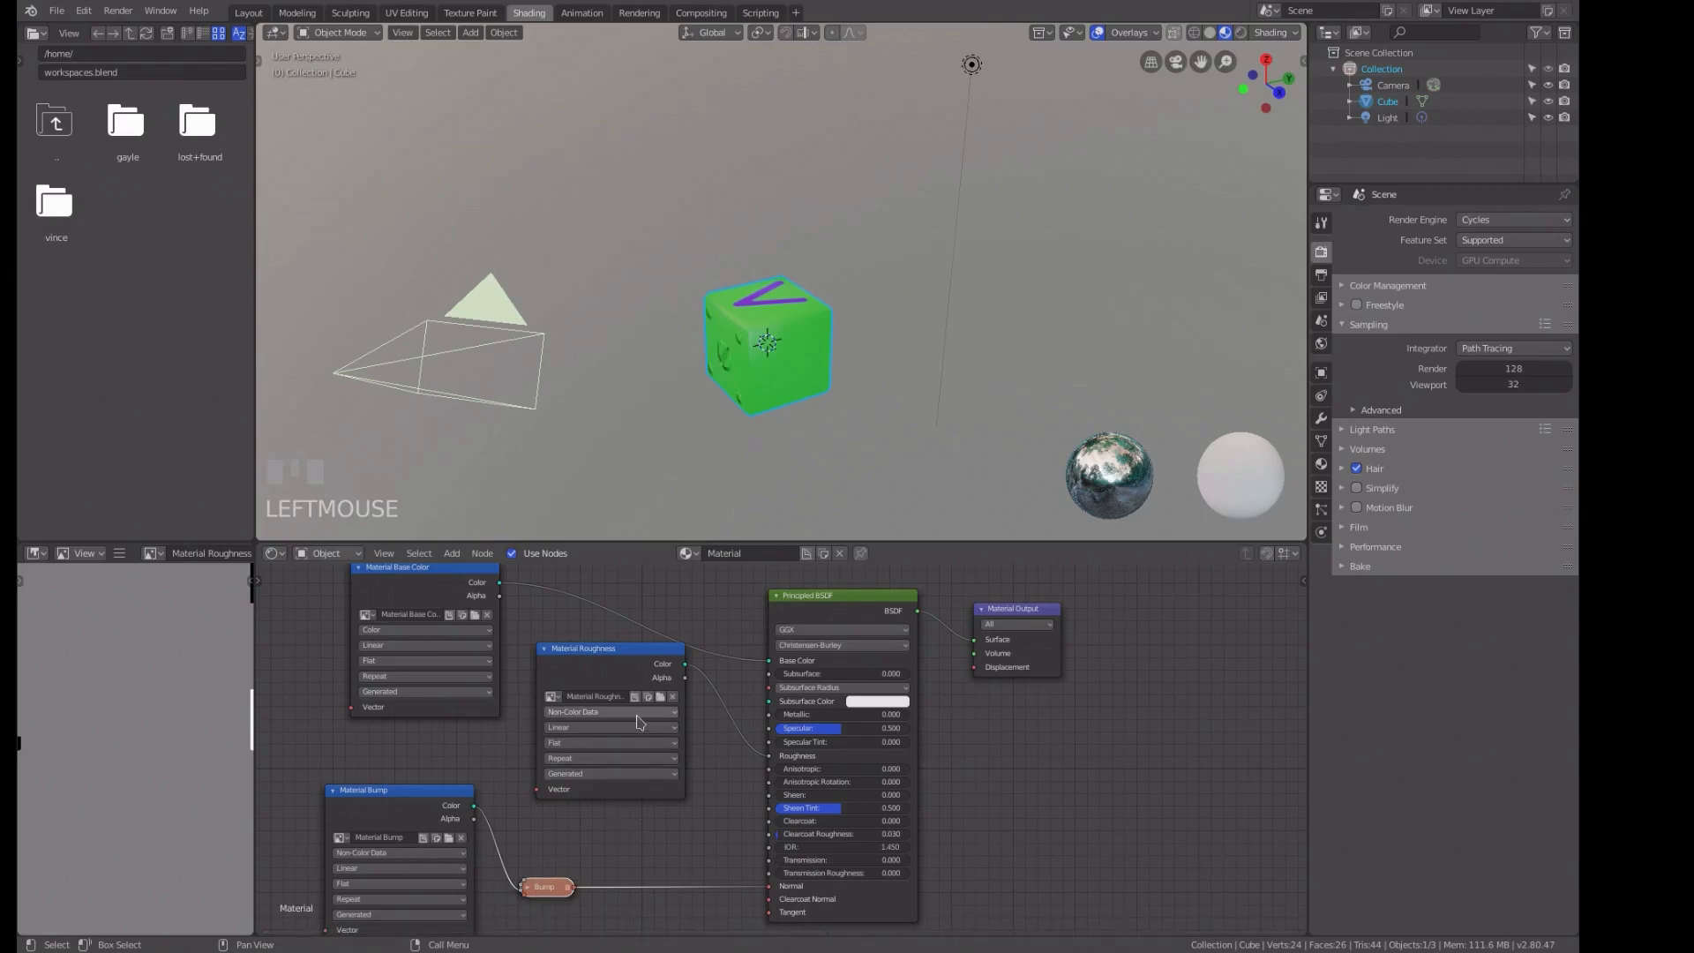
{"action": "scroll", "coordinate": [637, 708], "scroll_direction": "up", "scroll_amount": 2}
{"action": "middle_click_drag", "start_coordinate": [633, 703], "coordinate": [728, 715]}
{"action": "scroll", "coordinate": [728, 716], "scroll_direction": "up", "scroll_amount": 2}
{"action": "mouse_move", "coordinate": [622, 615]}
{"action": "left_mouse_down"}
{"action": "mouse_move", "coordinate": [590, 619]}
{"action": "mouse_move", "coordinate": [595, 631]}
{"action": "left_mouse_up"}
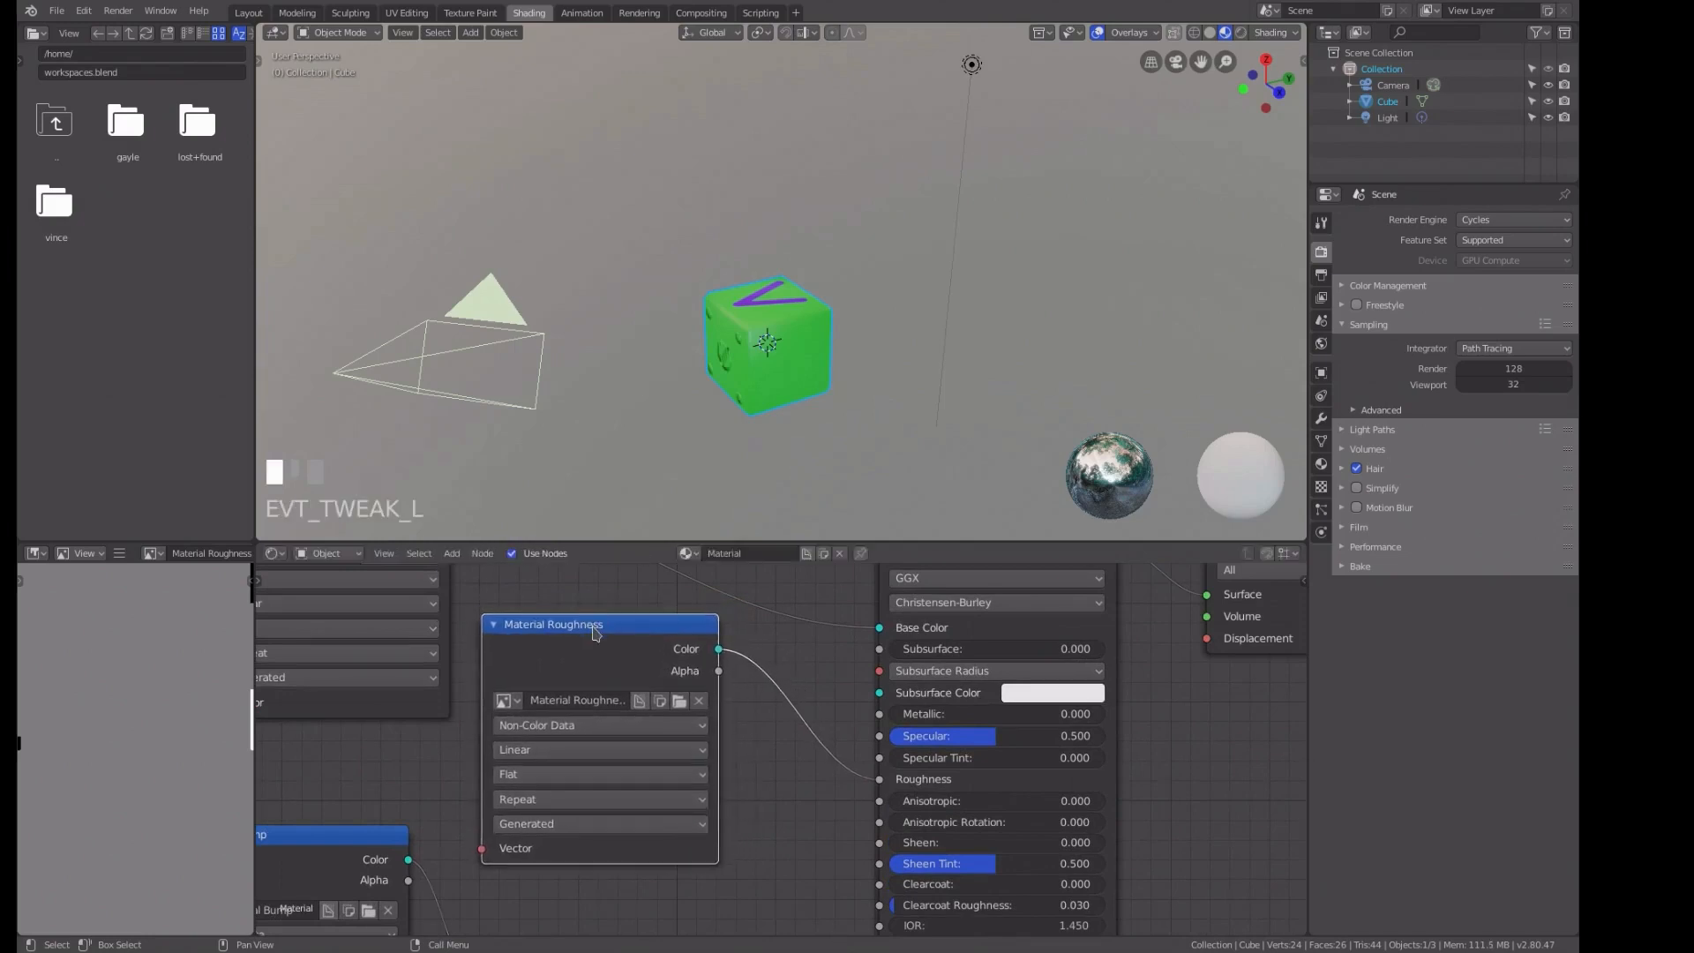
Insert an Invert colour node on the link between the Material Roughness colour and the Principled BSDF roughness, with the cube's back face in view.
{"action": "middle_click_drag", "start_coordinate": [703, 468], "coordinate": [559, 295]}
{"action": "scroll", "coordinate": [643, 303], "scroll_direction": "up", "scroll_amount": 3}
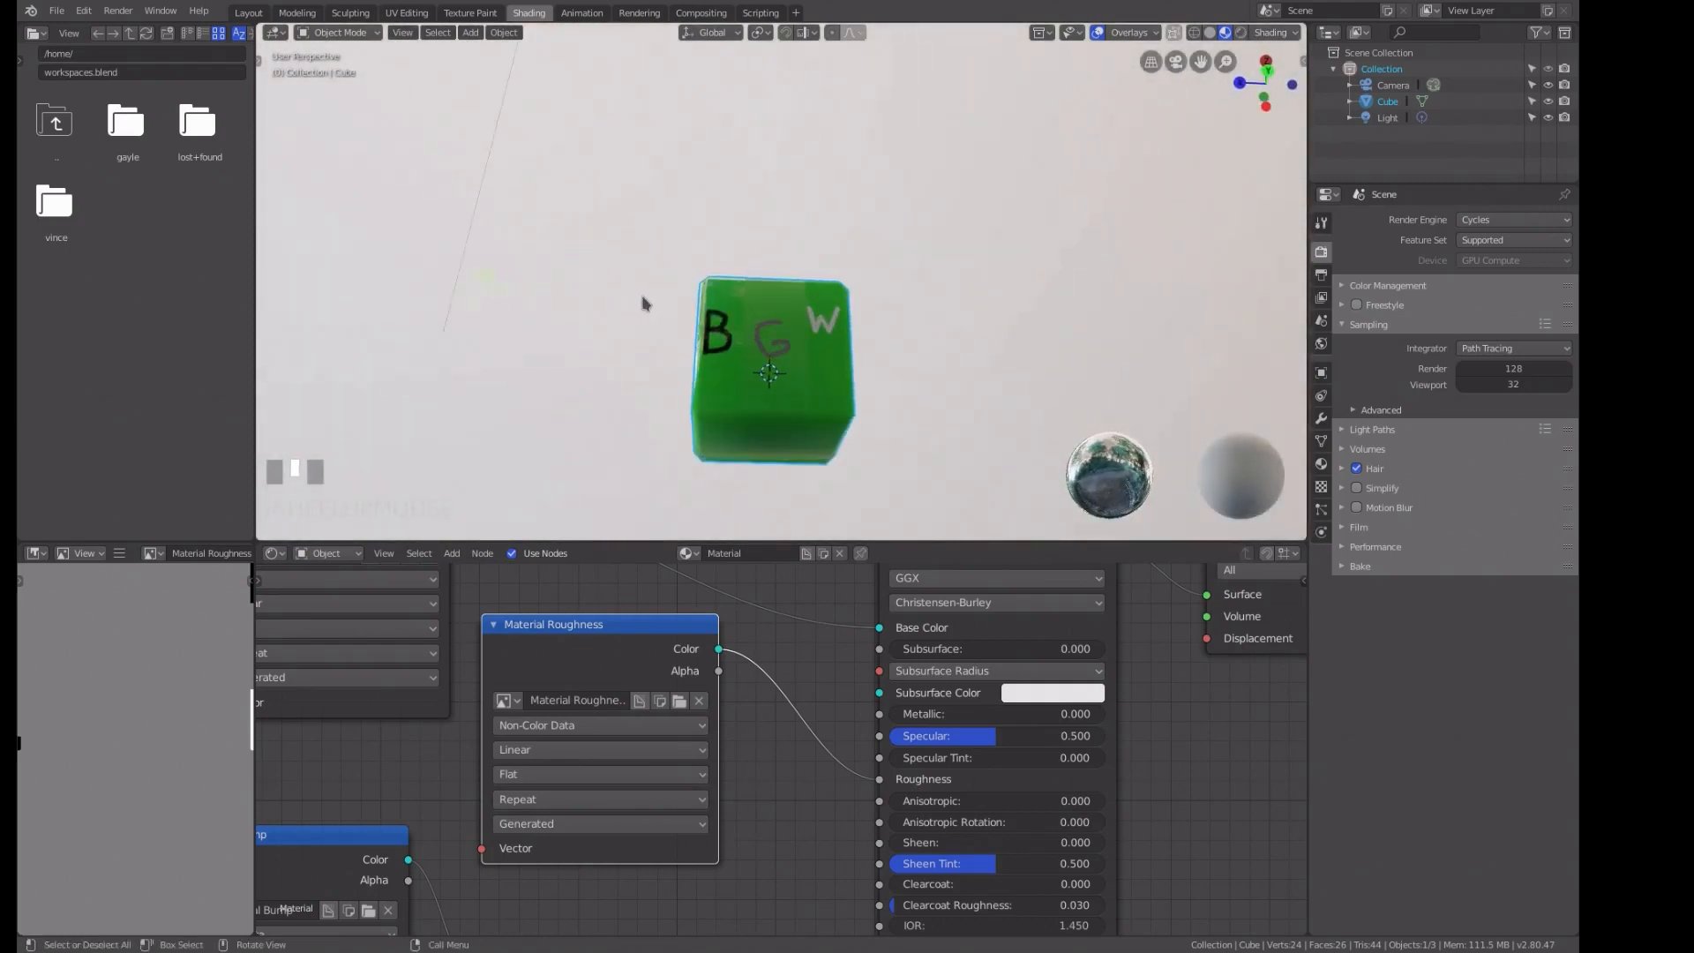
{"action": "scroll", "coordinate": [686, 327], "scroll_direction": "up", "scroll_amount": 2}
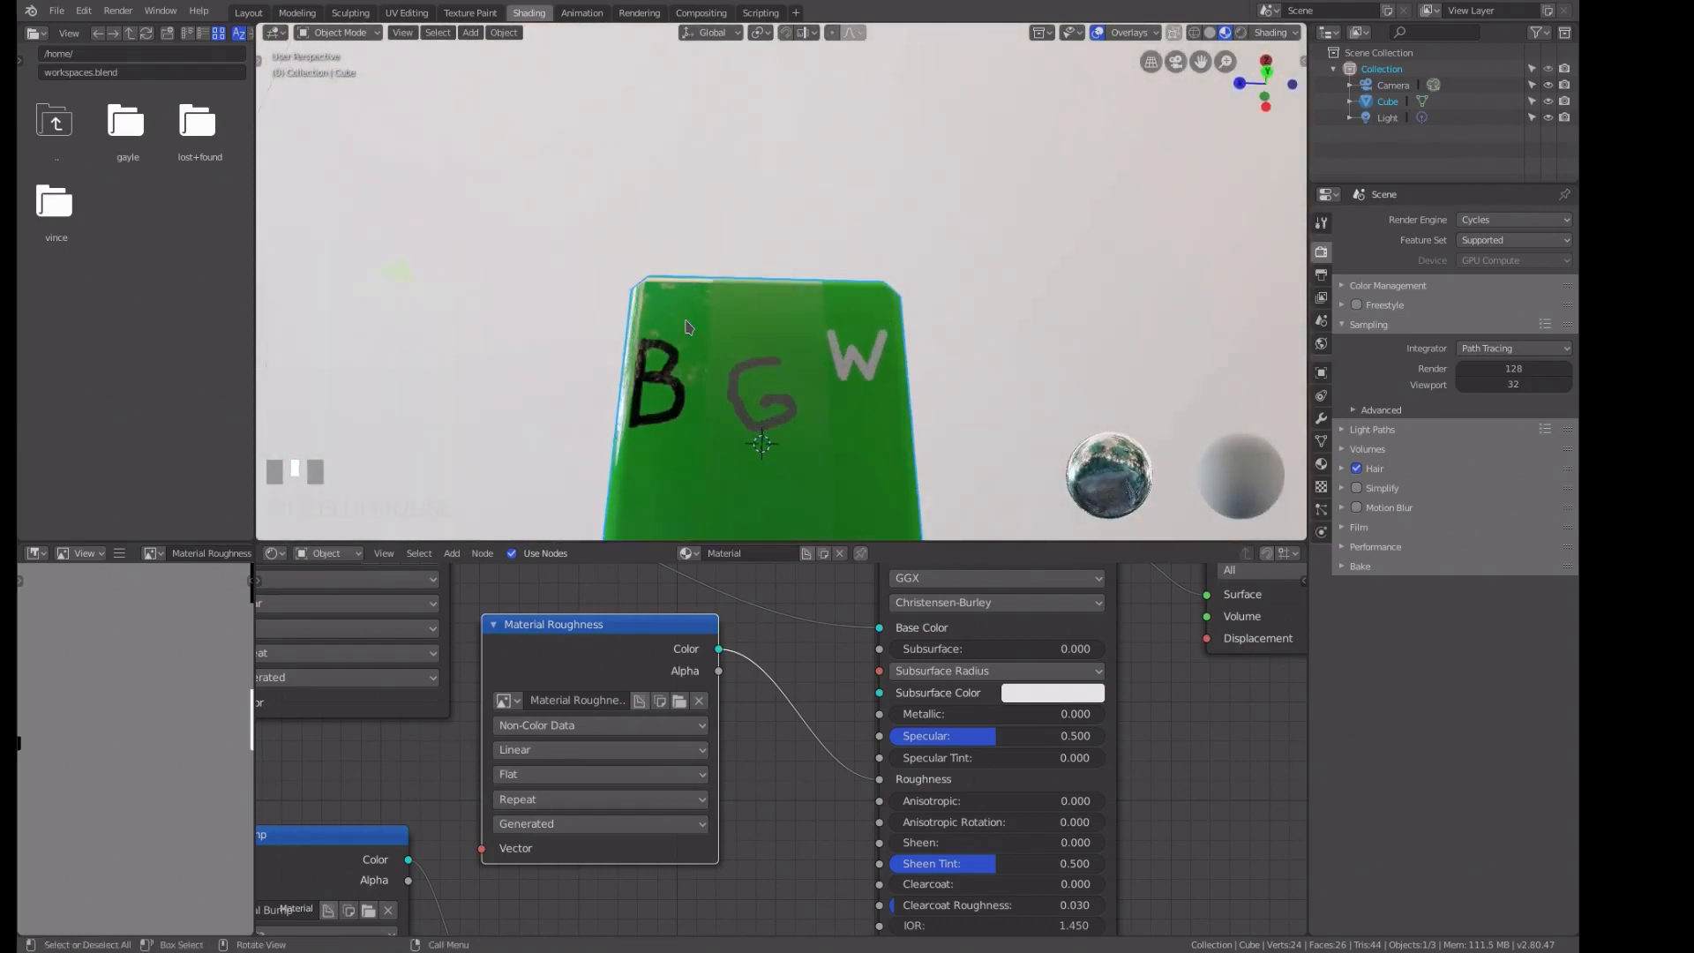
{"action": "scroll", "coordinate": [686, 326], "scroll_direction": "down", "scroll_amount": 2}
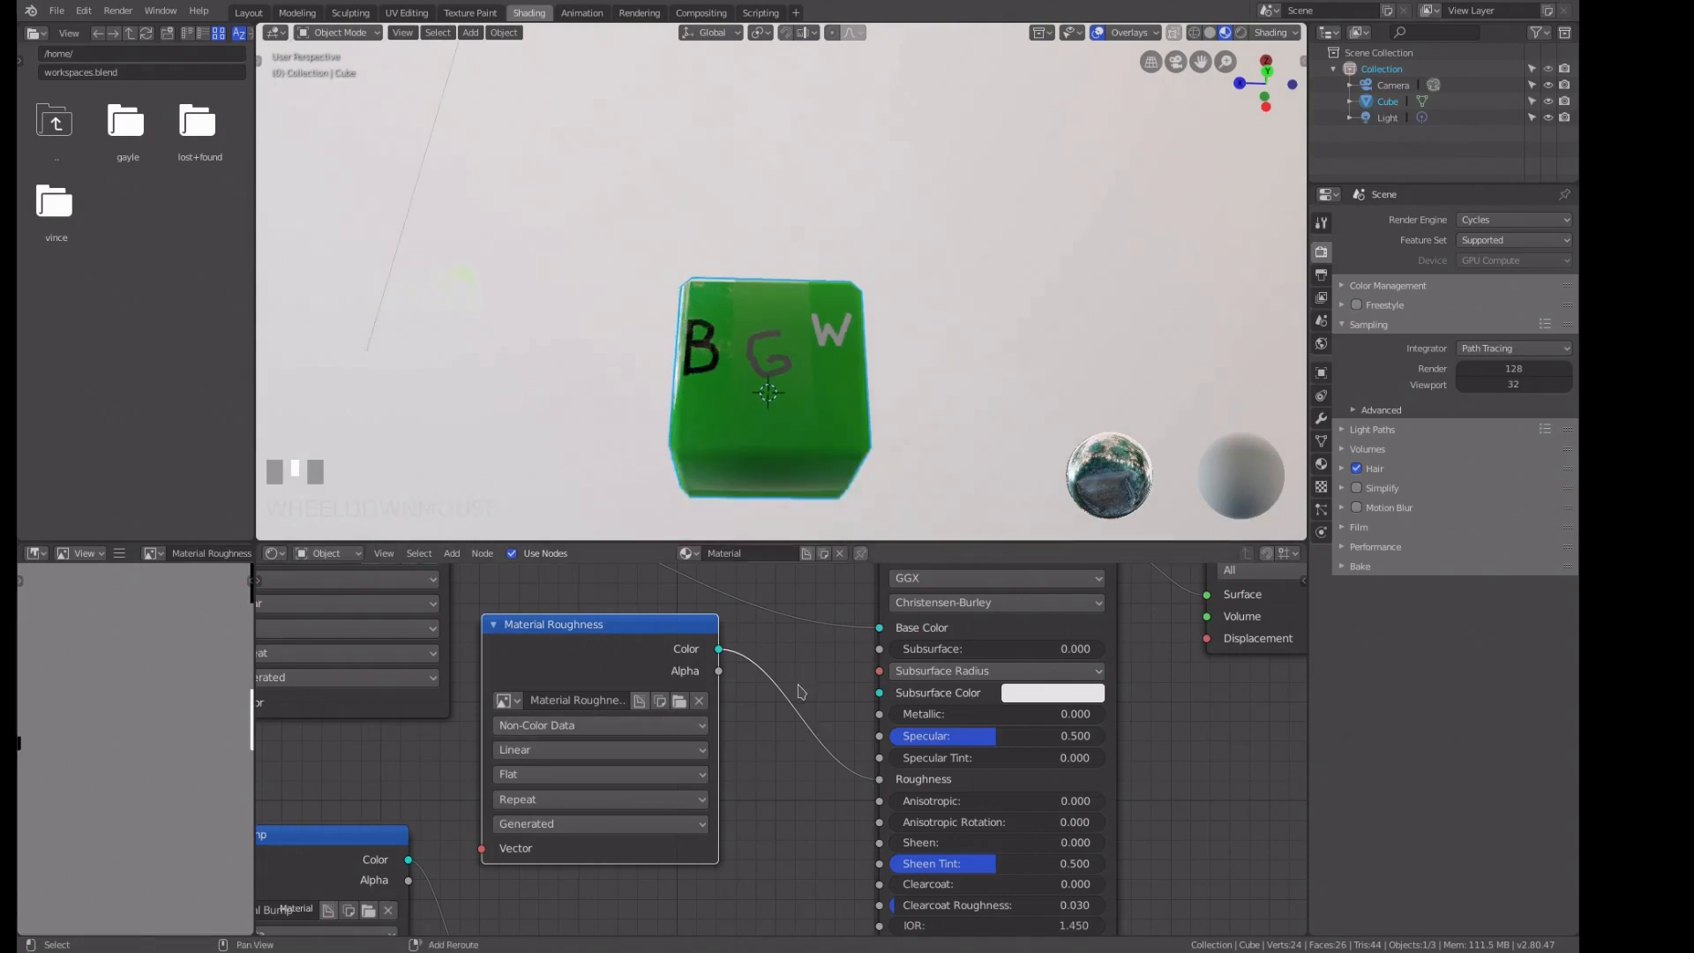
{"action": "key", "text": "shift+a"}
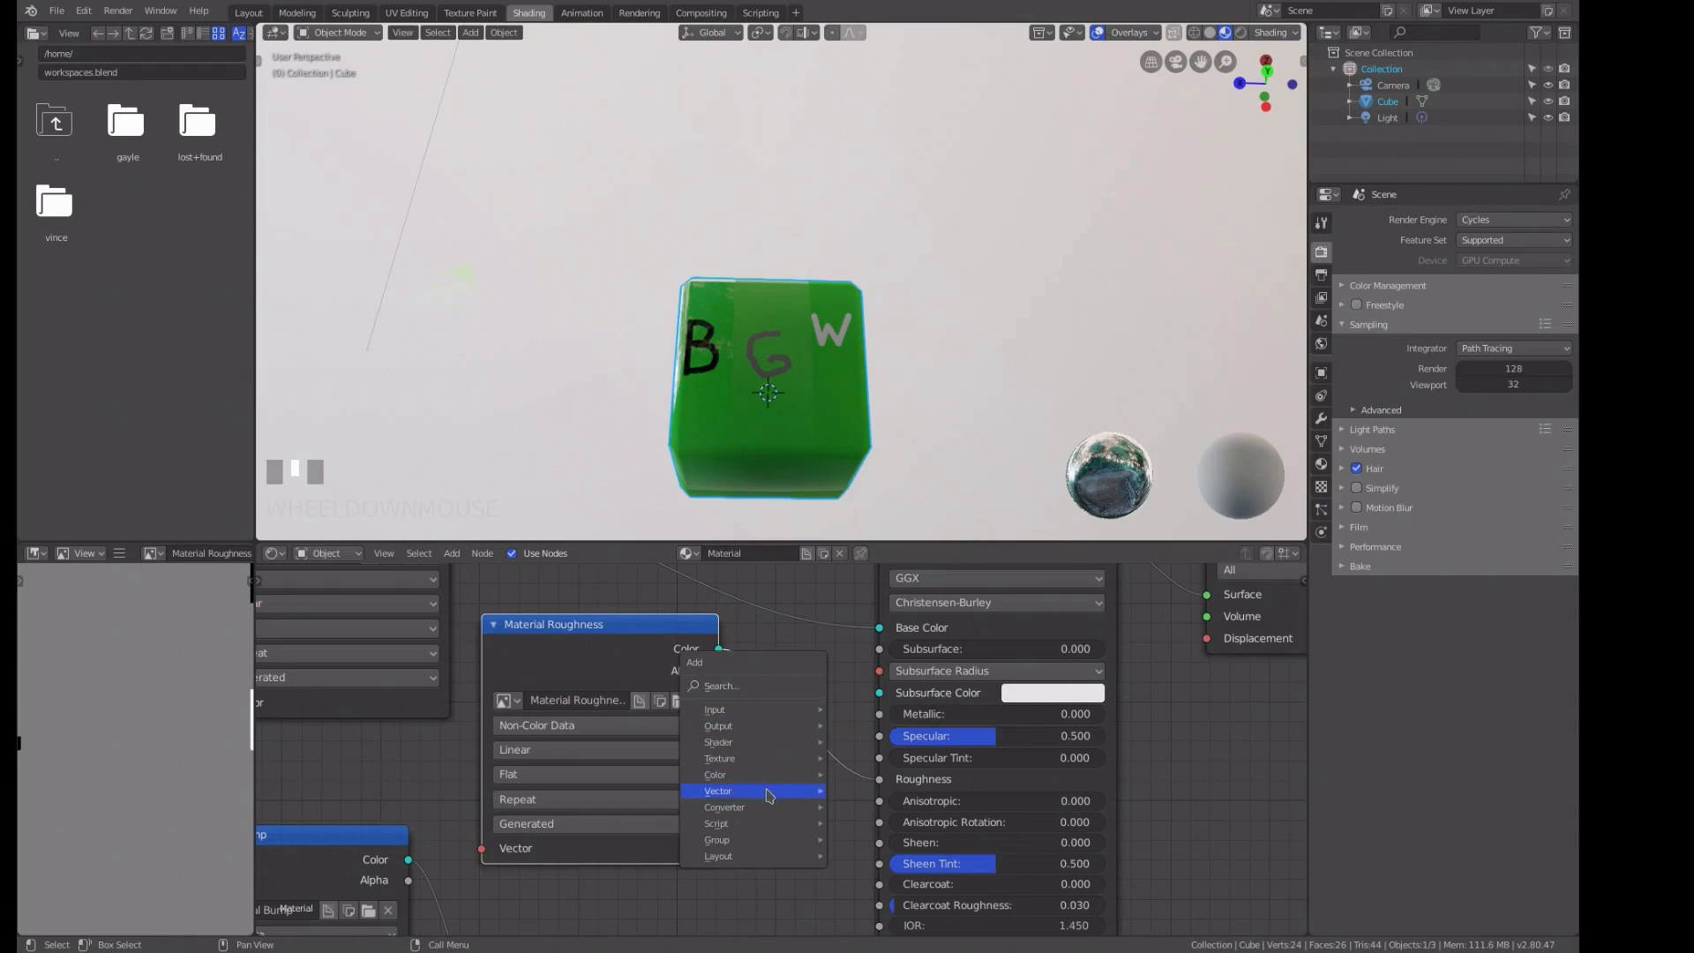
{"action": "mouse_move", "coordinate": [763, 782]}
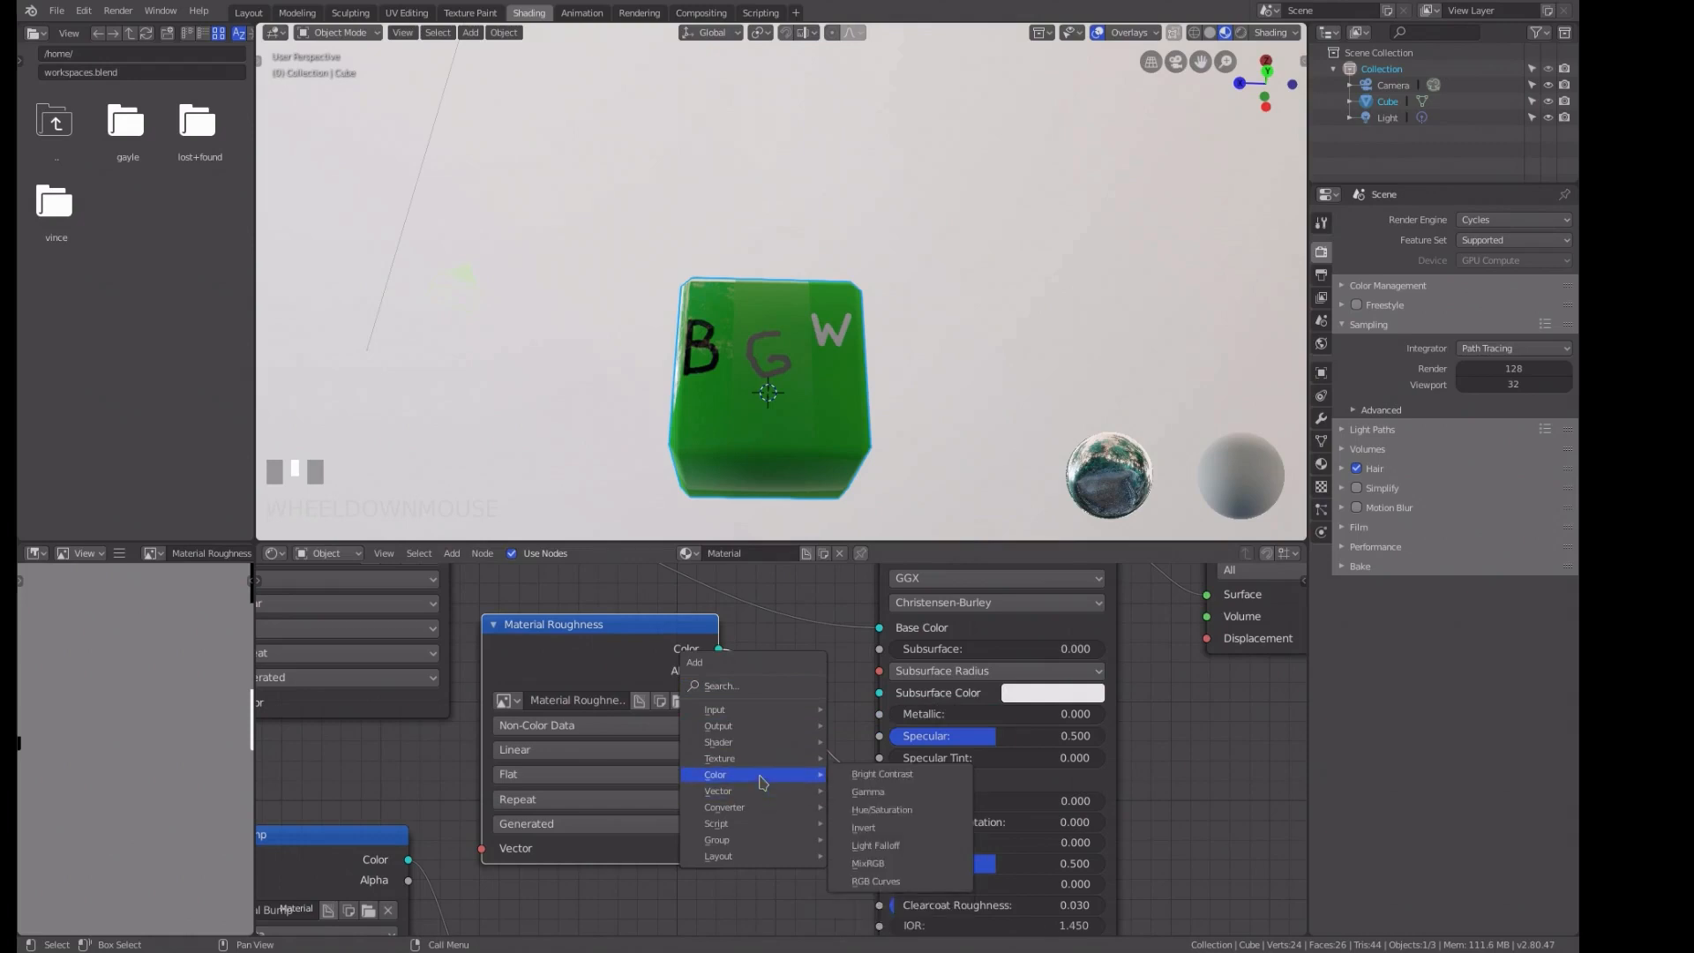
{"action": "left_click", "coordinate": [863, 828]}
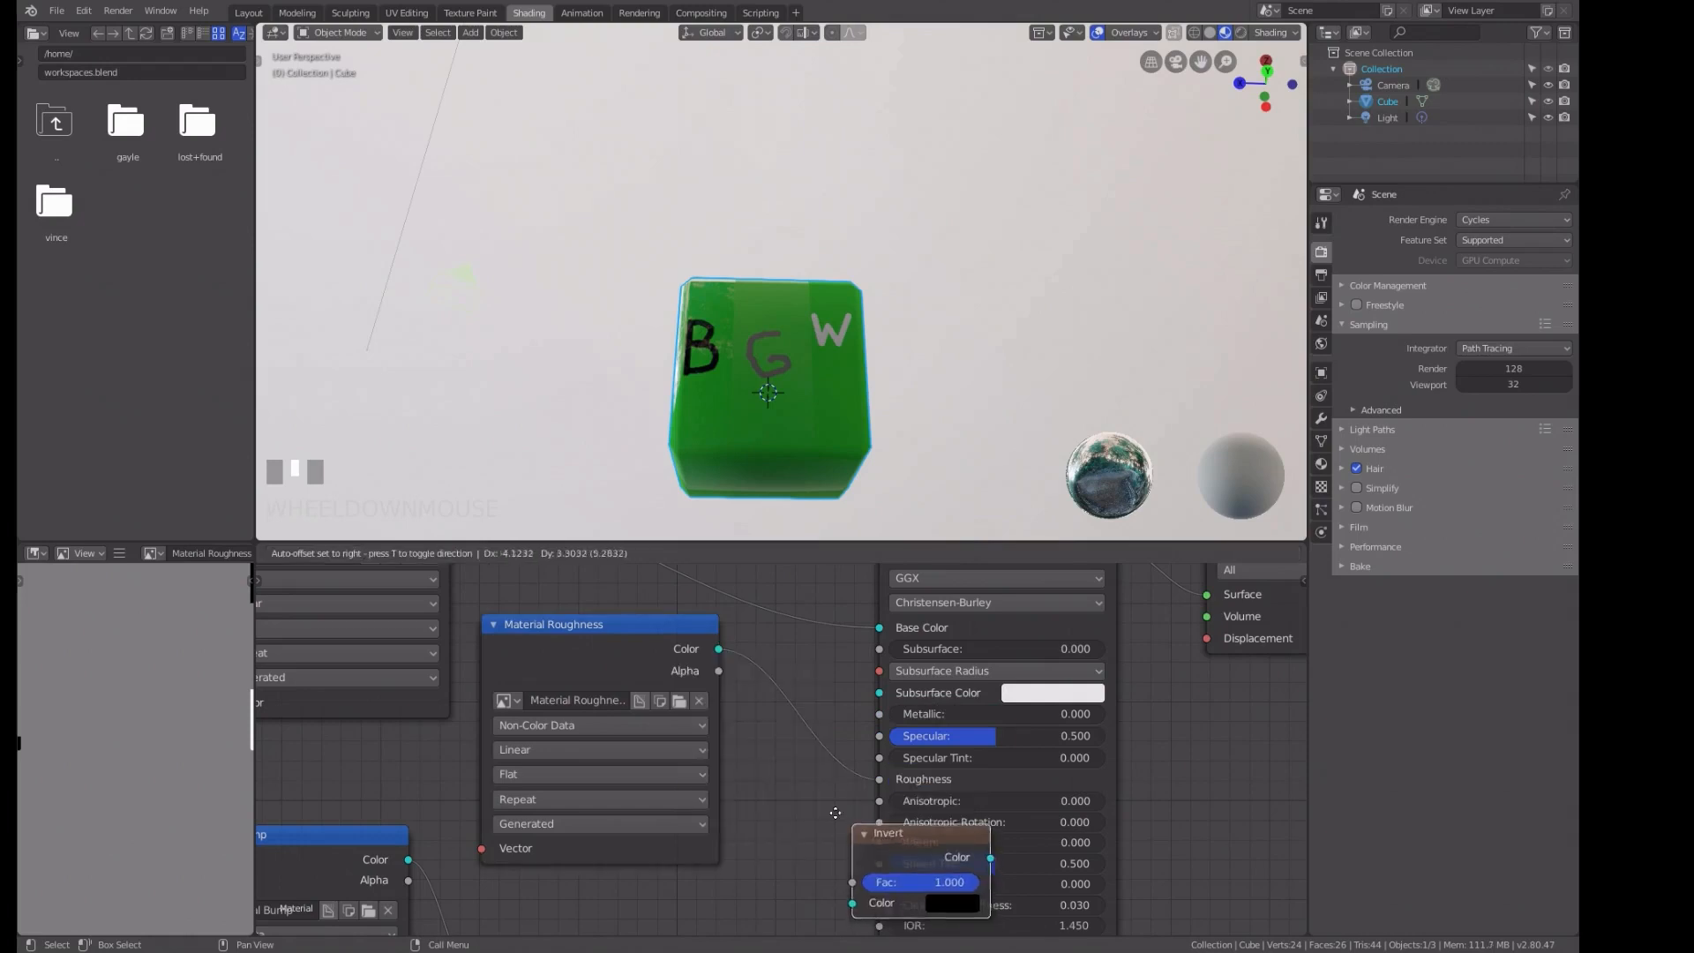
{"action": "left_click", "coordinate": [790, 680]}
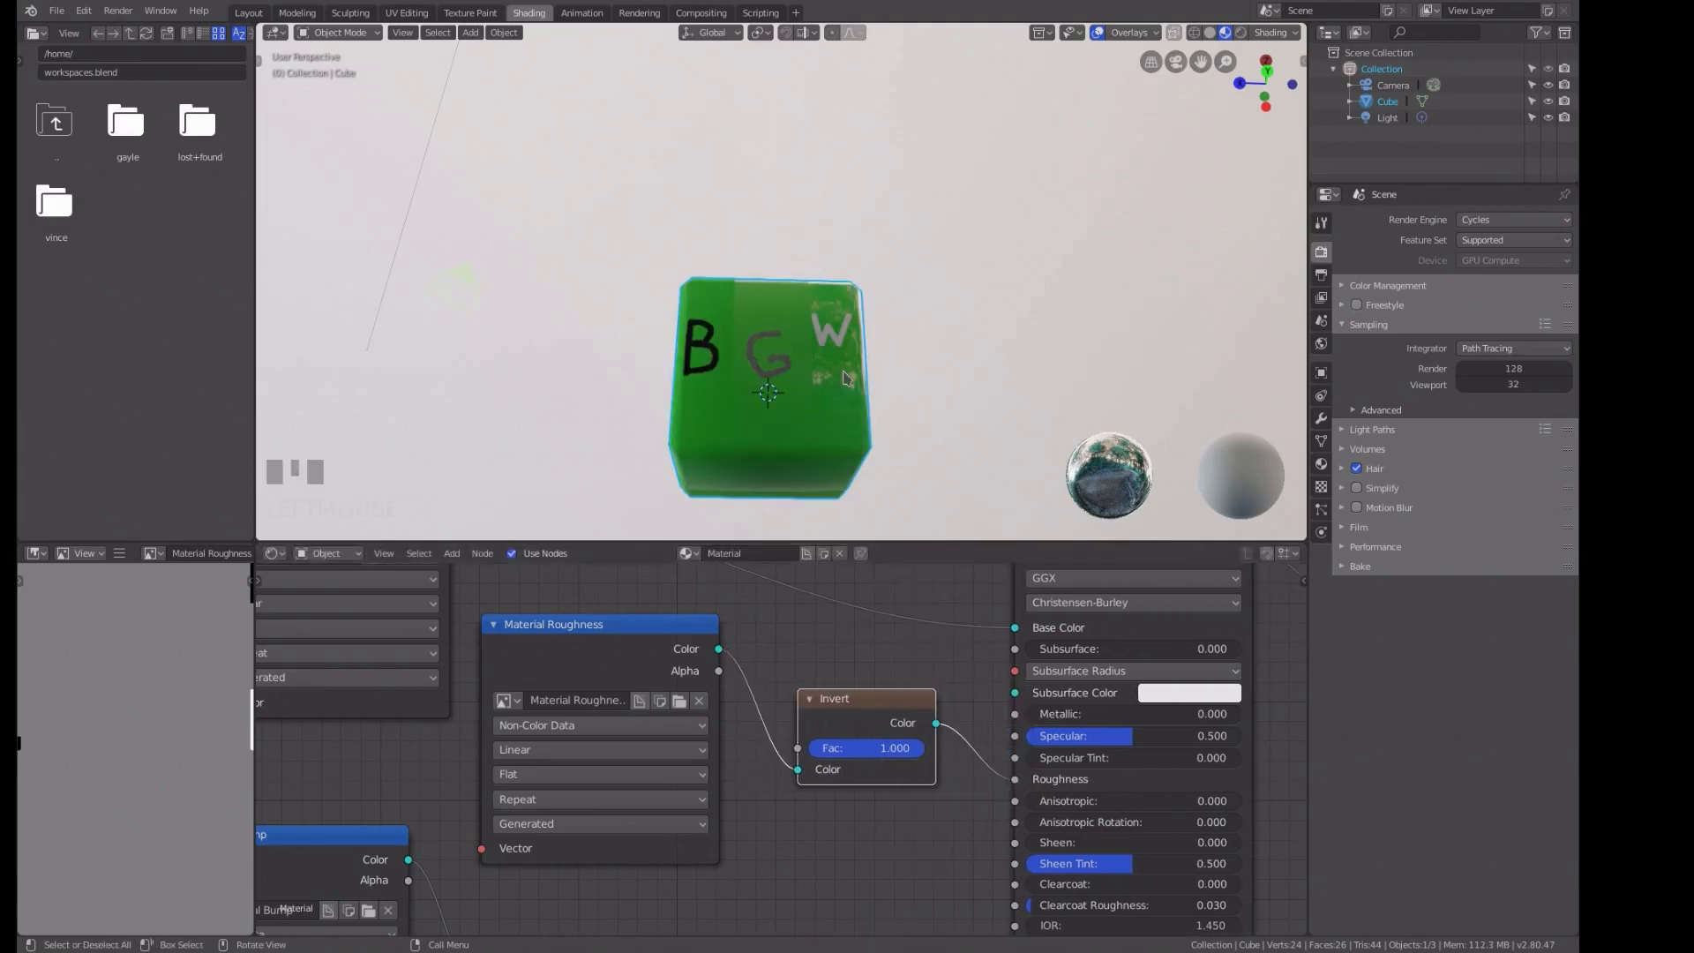
Examine the reflections on the lettered back face with the roughness inverted, and review the whole node tree.
{"action": "mouse_move", "coordinate": [796, 393]}
{"action": "middle_mouse_down"}
{"action": "mouse_move", "coordinate": [813, 367]}
{"action": "mouse_move", "coordinate": [876, 382]}
{"action": "mouse_move", "coordinate": [803, 457]}
{"action": "mouse_move", "coordinate": [793, 404]}
{"action": "middle_mouse_up"}
{"action": "scroll", "coordinate": [793, 406], "scroll_direction": "up", "scroll_amount": 1}
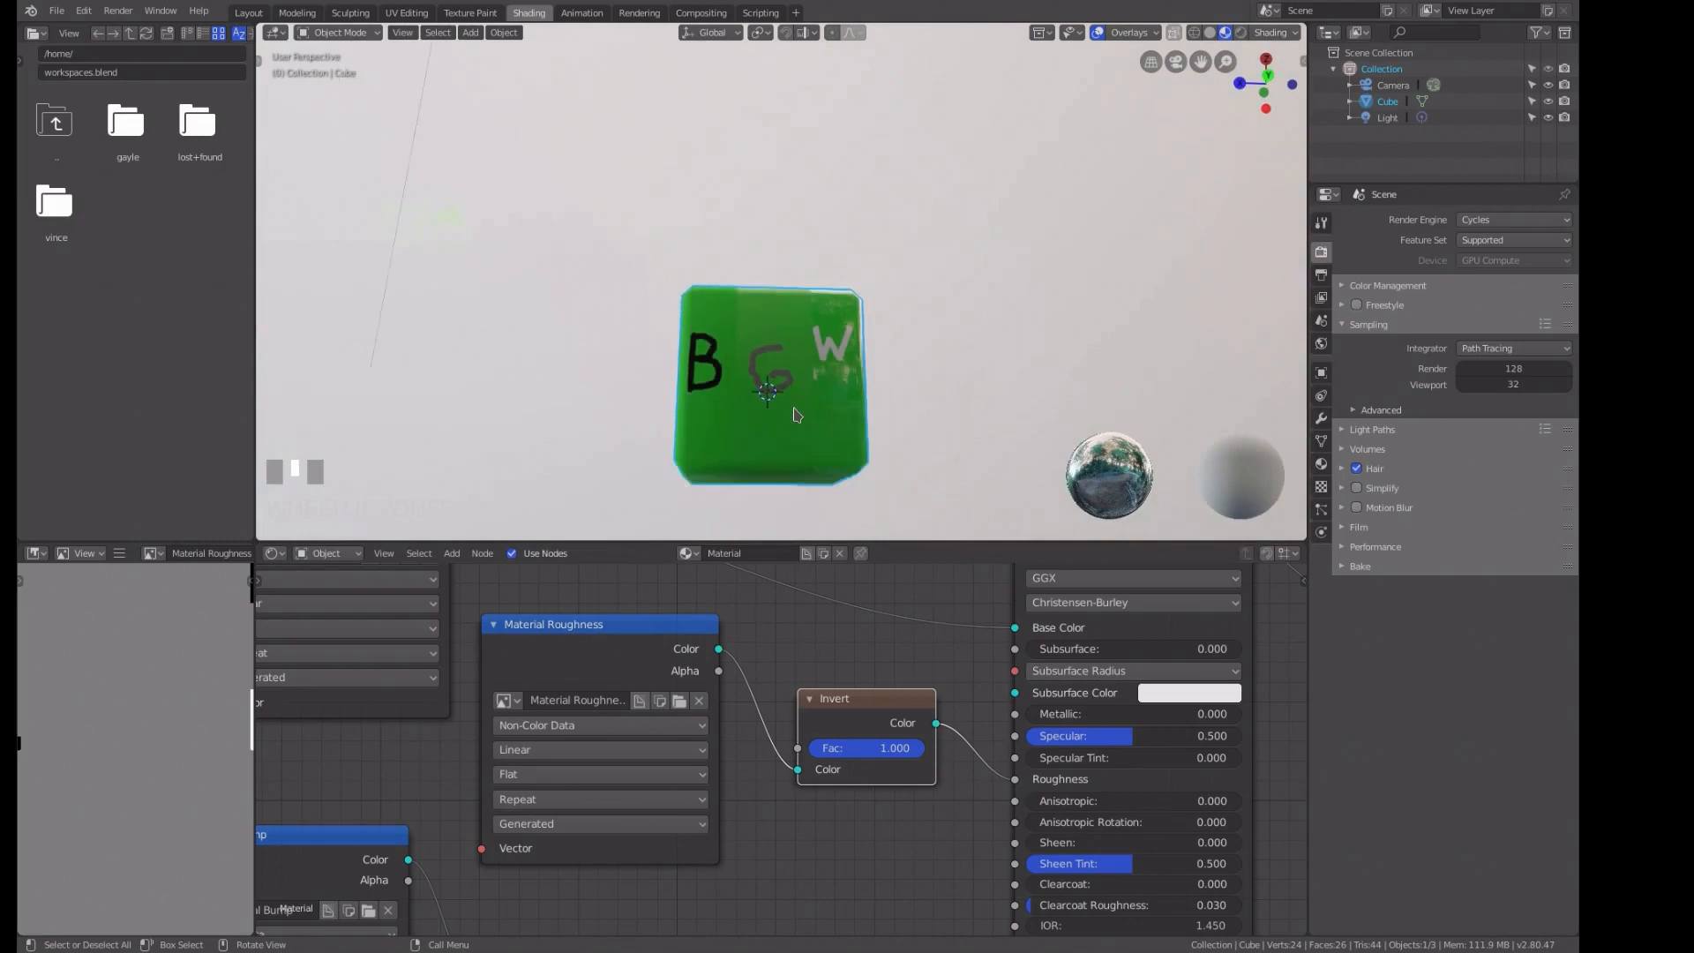
{"action": "scroll", "coordinate": [793, 406], "scroll_direction": "down", "scroll_amount": 4}
{"action": "scroll", "coordinate": [1085, 648], "scroll_direction": "down", "scroll_amount": 3}
{"action": "scroll", "coordinate": [1074, 663], "scroll_direction": "down", "scroll_amount": 1}
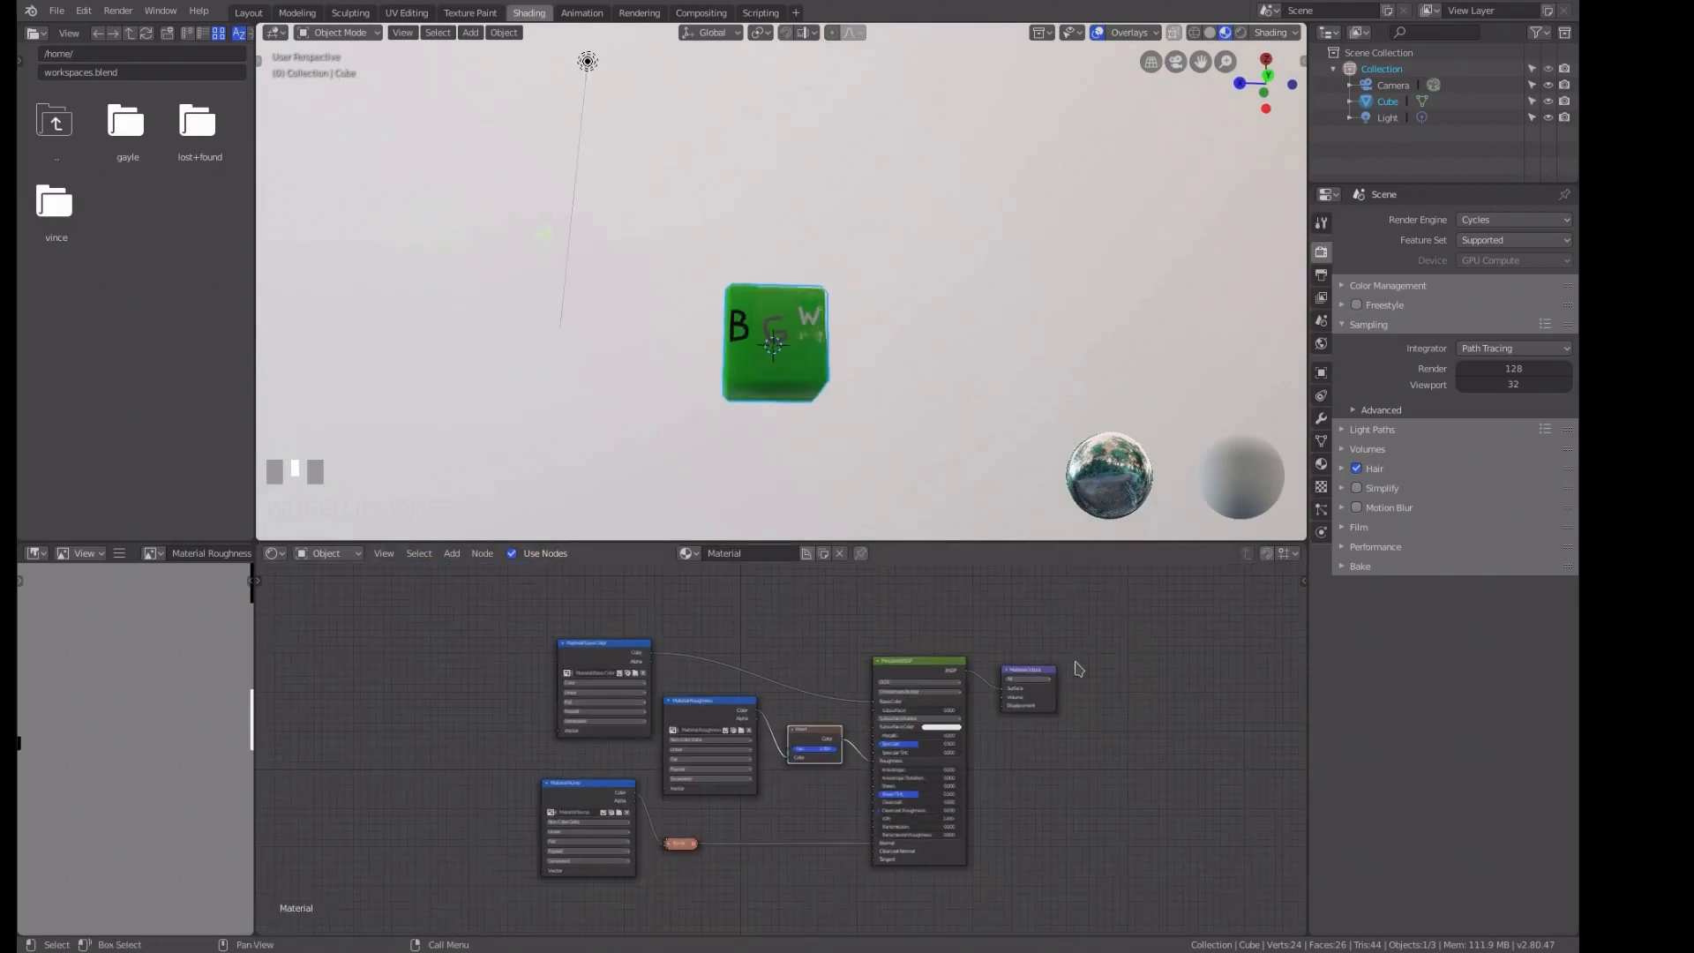
In the UV Editing workspace, create a new blank image named "difuse" with alpha disabled.
{"action": "scroll", "coordinate": [1058, 666], "scroll_direction": "up", "scroll_amount": 3}
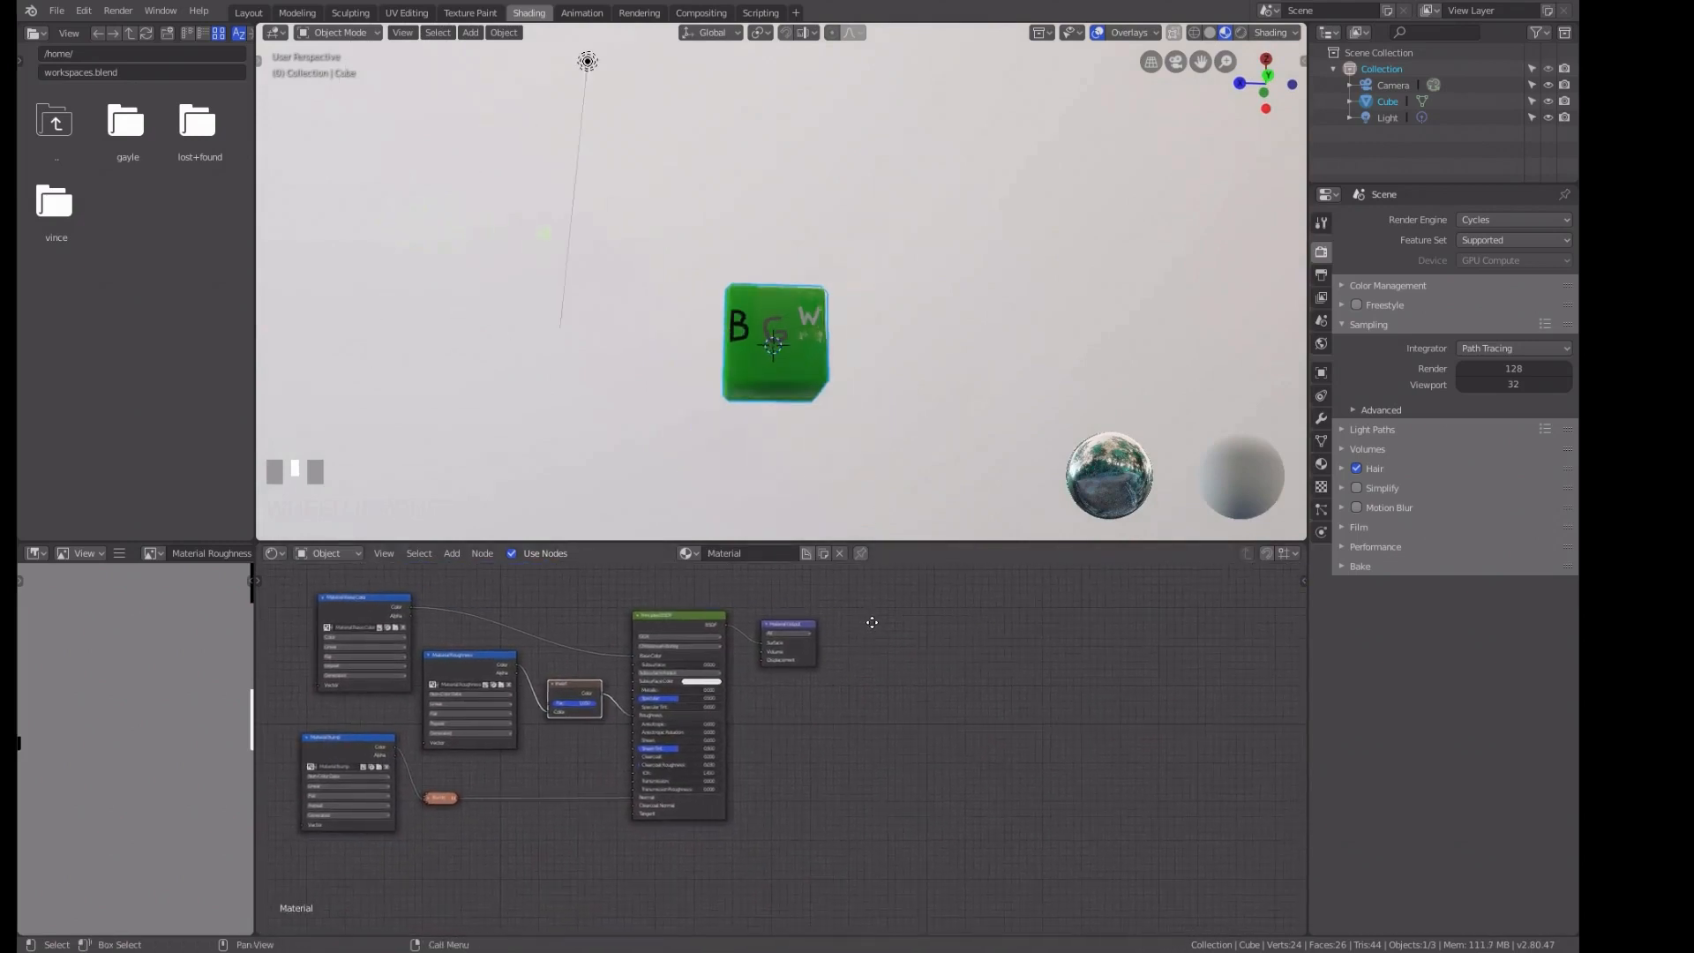
{"action": "scroll", "coordinate": [892, 639], "scroll_direction": "up", "scroll_amount": 3}
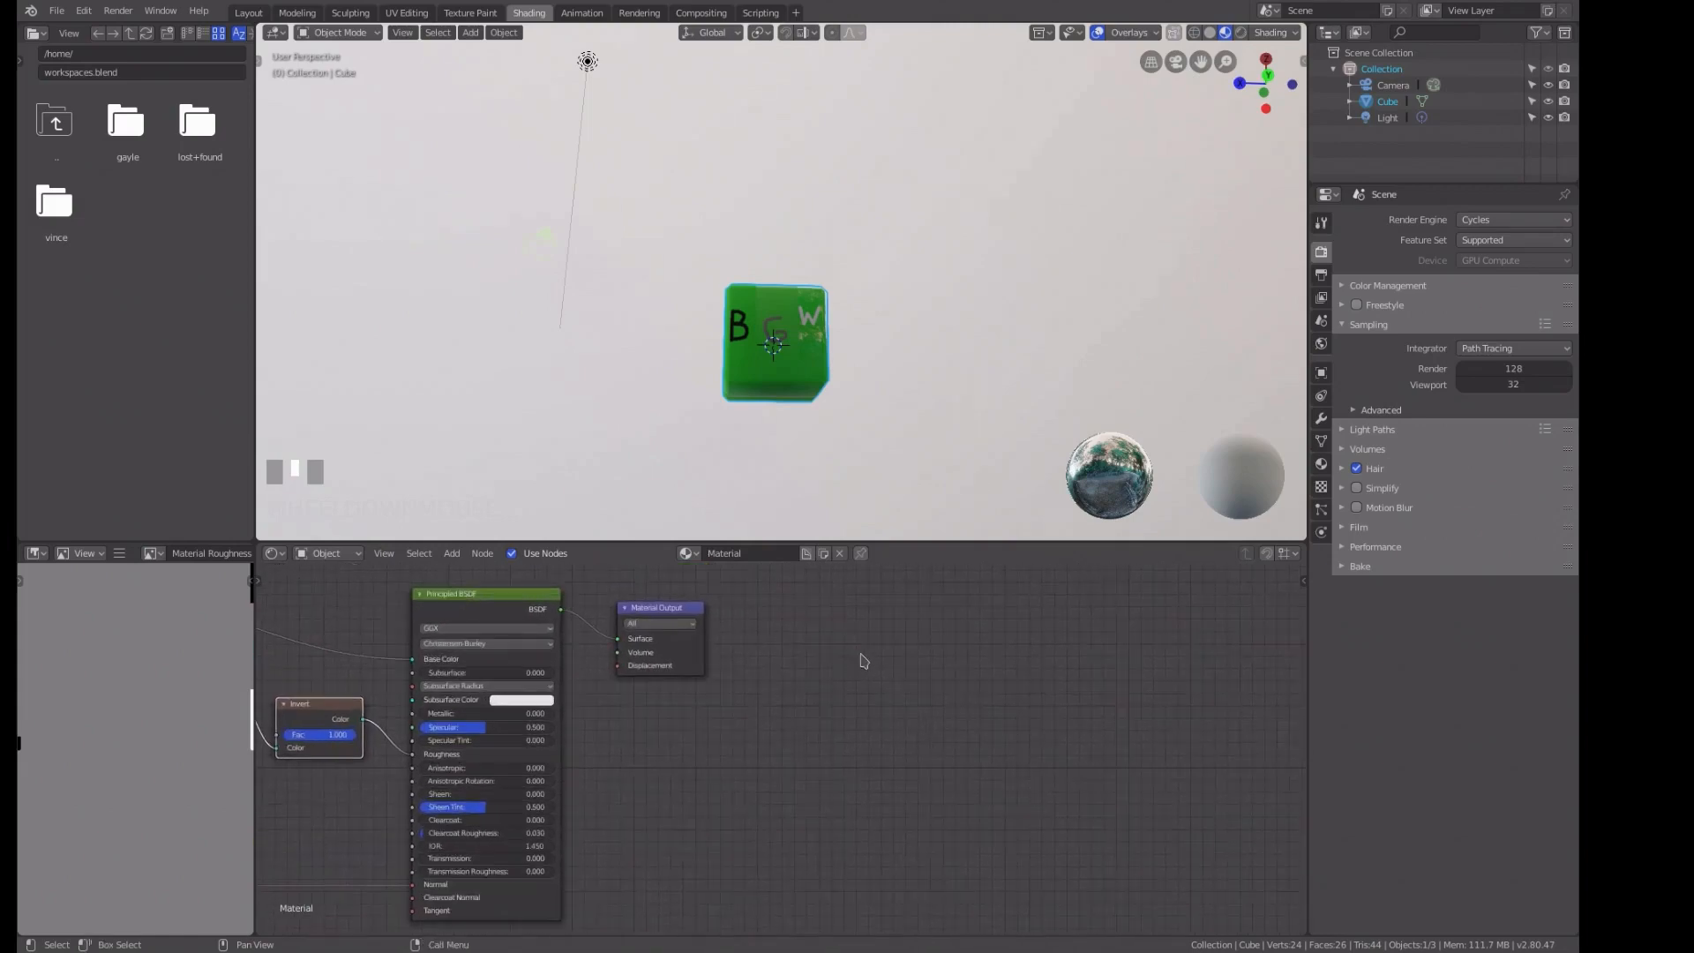
{"action": "scroll", "coordinate": [917, 644], "scroll_direction": "down", "scroll_amount": 2}
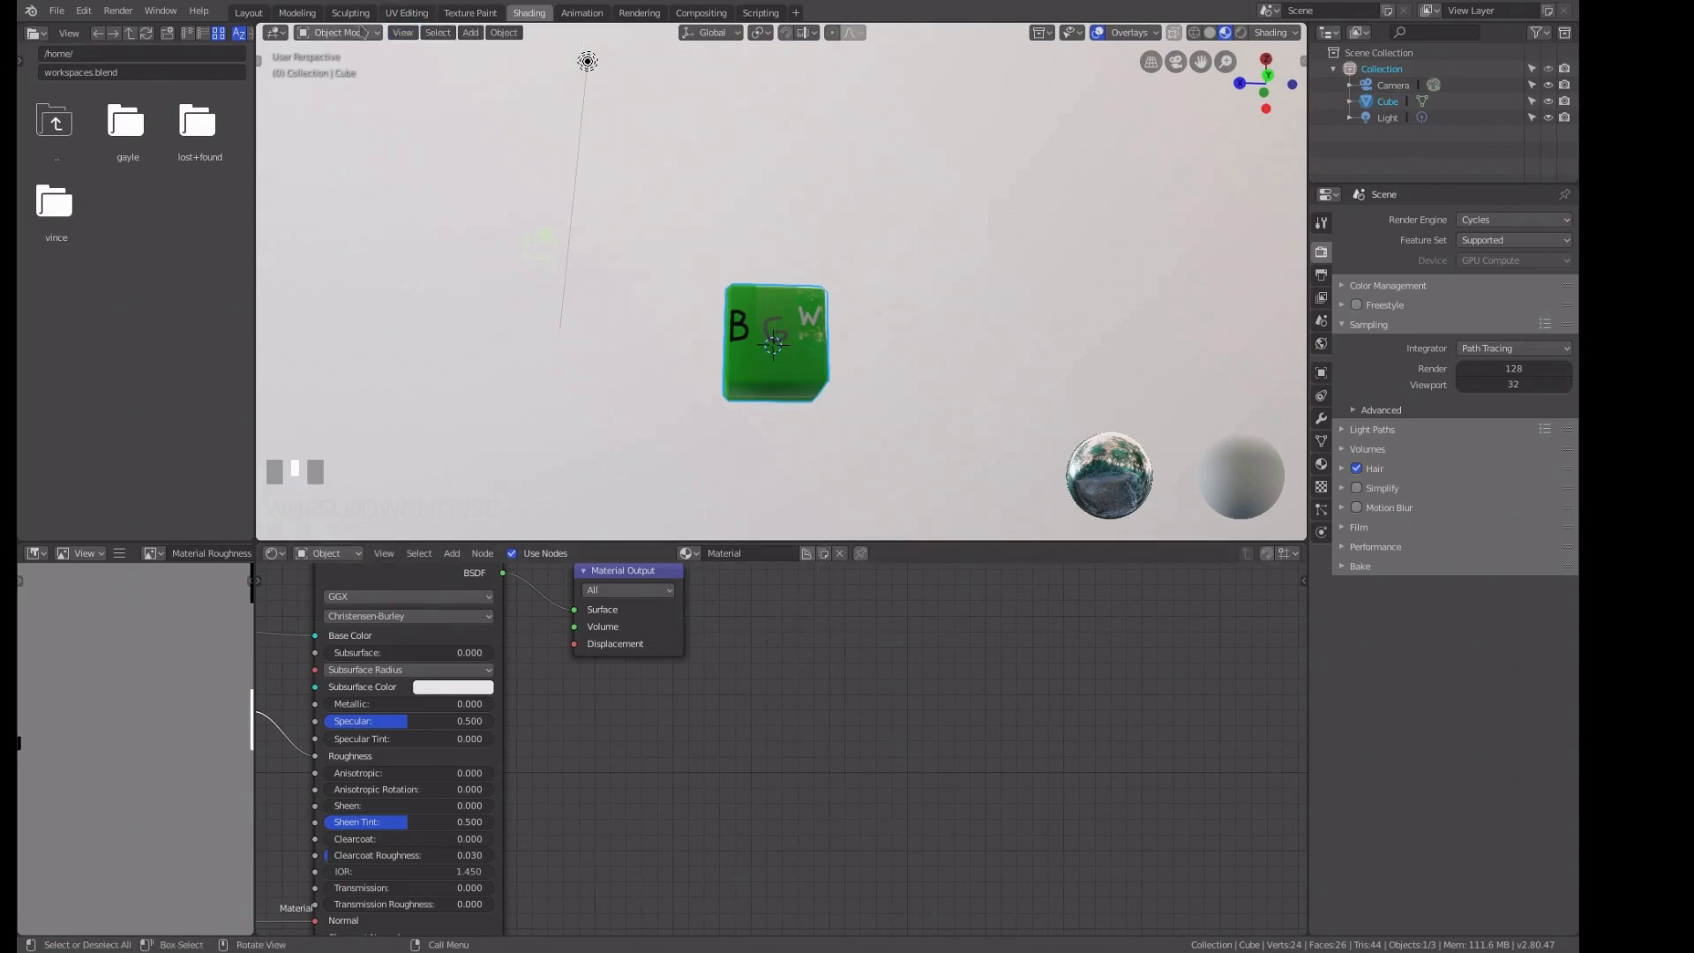
{"action": "left_click", "coordinate": [404, 13]}
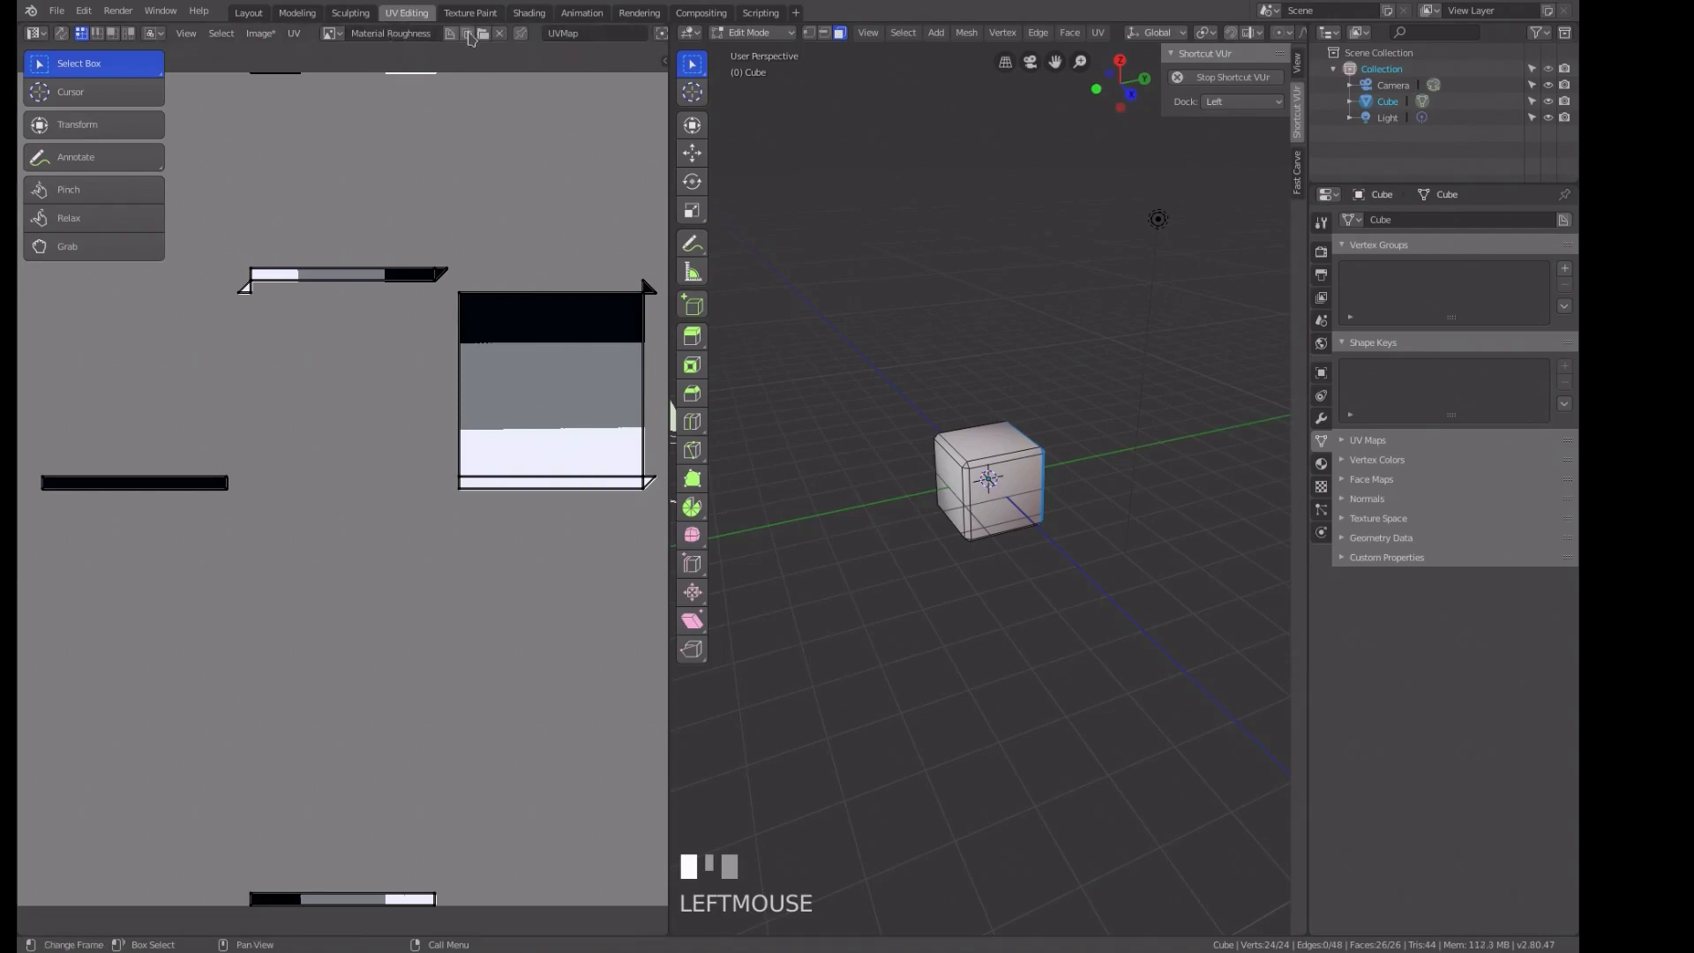
{"action": "left_click", "coordinate": [469, 34]}
{"action": "left_click", "coordinate": [501, 40]}
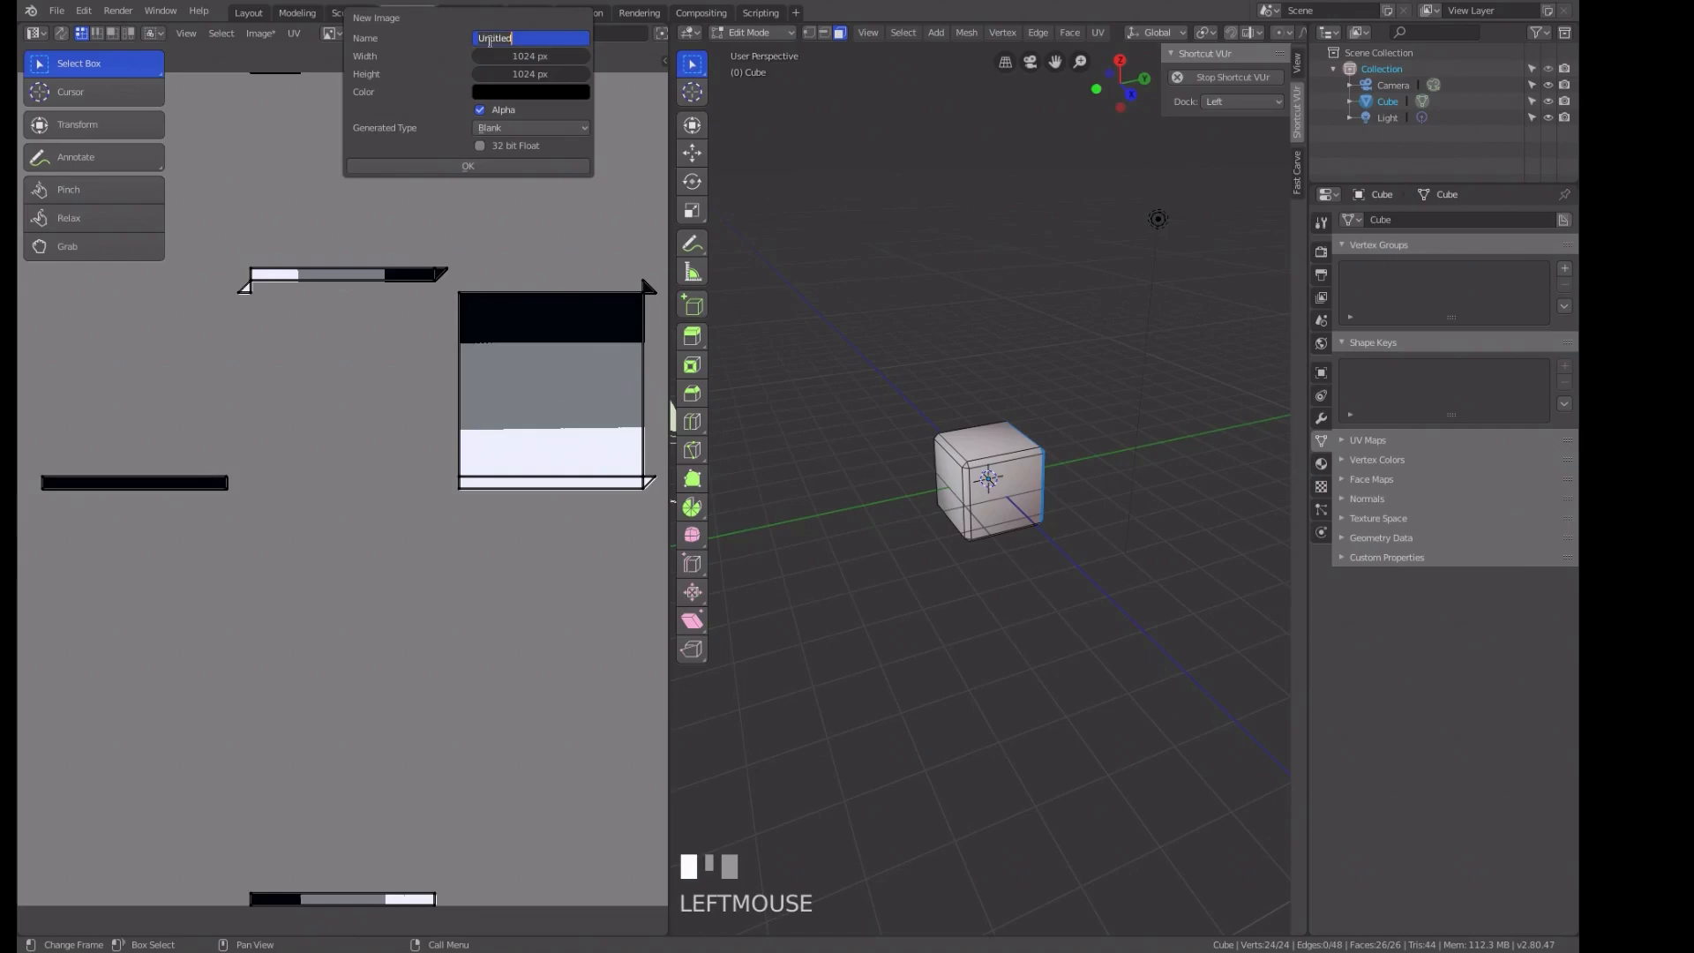
{"action": "type", "text": "difuse"}
{"action": "left_click", "coordinate": [481, 112]}
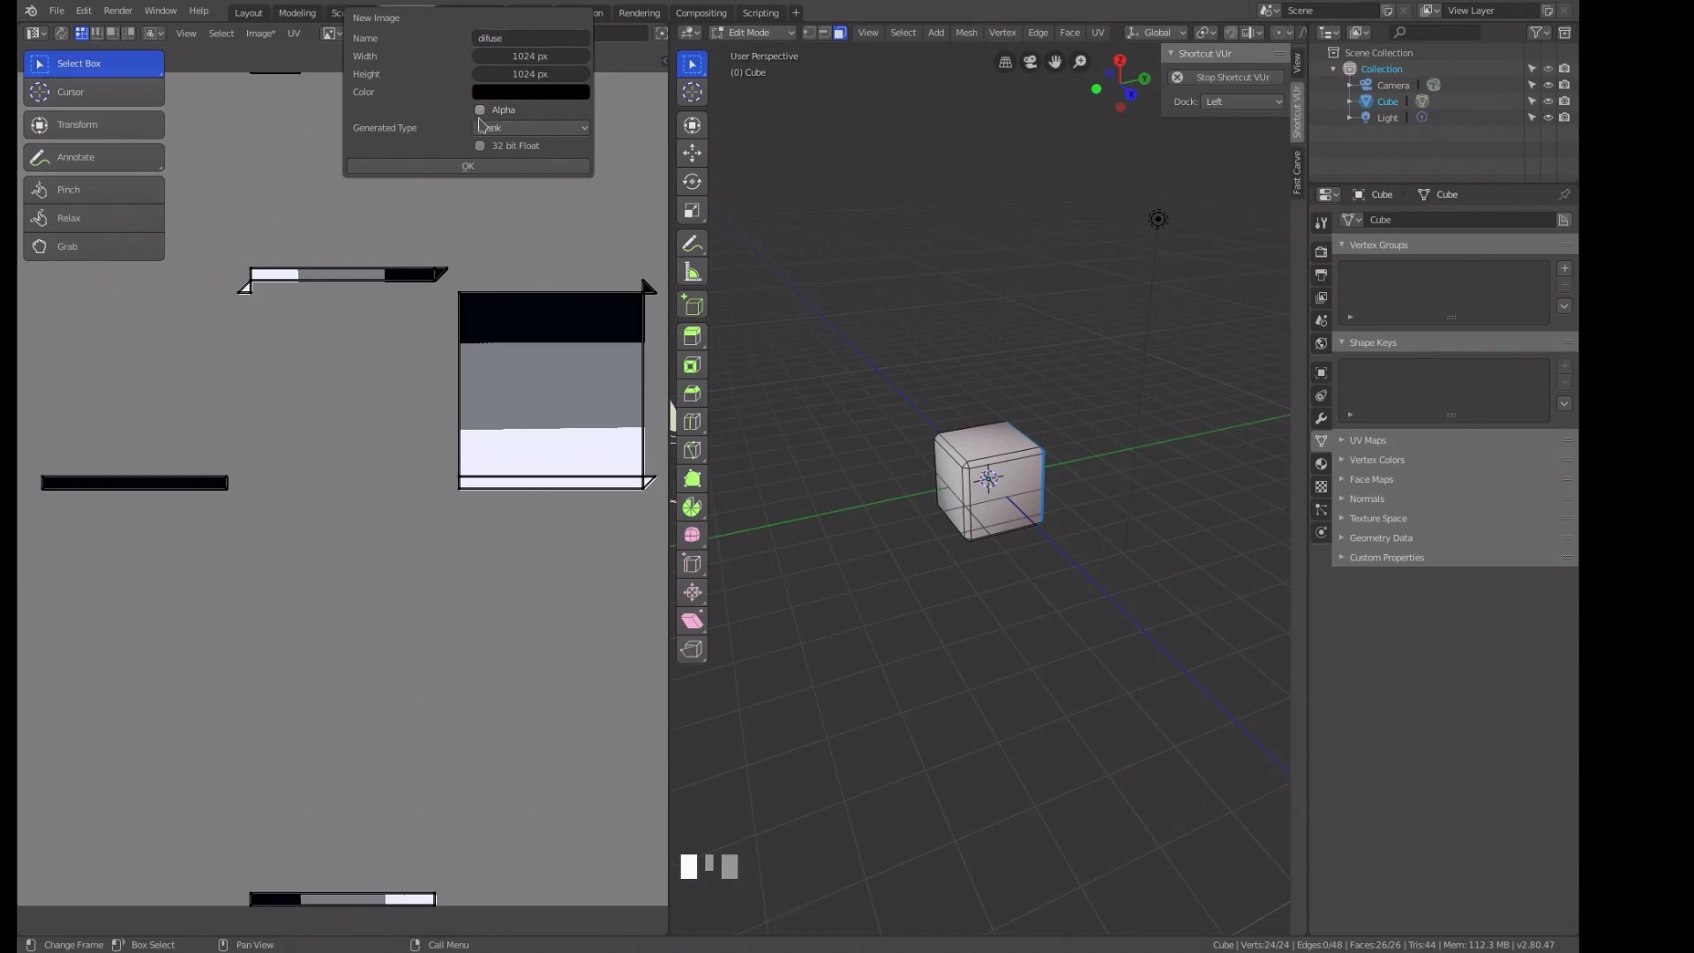
{"action": "left_click", "coordinate": [496, 168]}
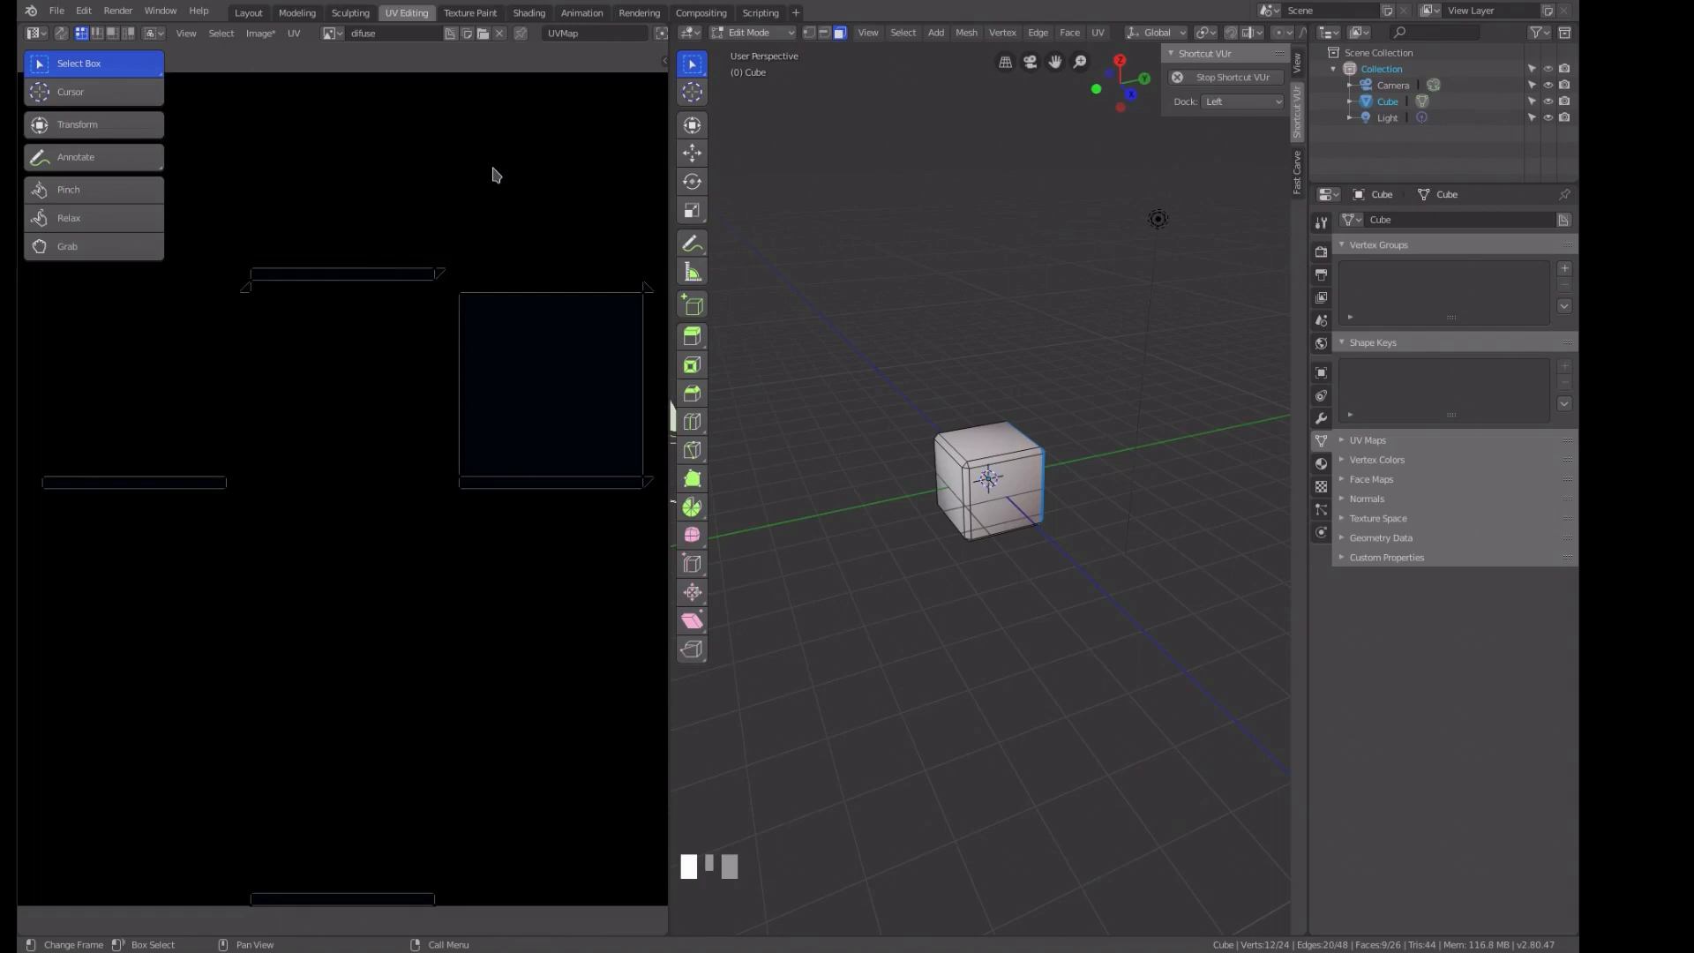
In the Shading workspace, add an unconnected Image Texture node in the empty space beyond the Material Output and assign it the difuse image.
{"action": "left_click", "coordinate": [530, 12]}
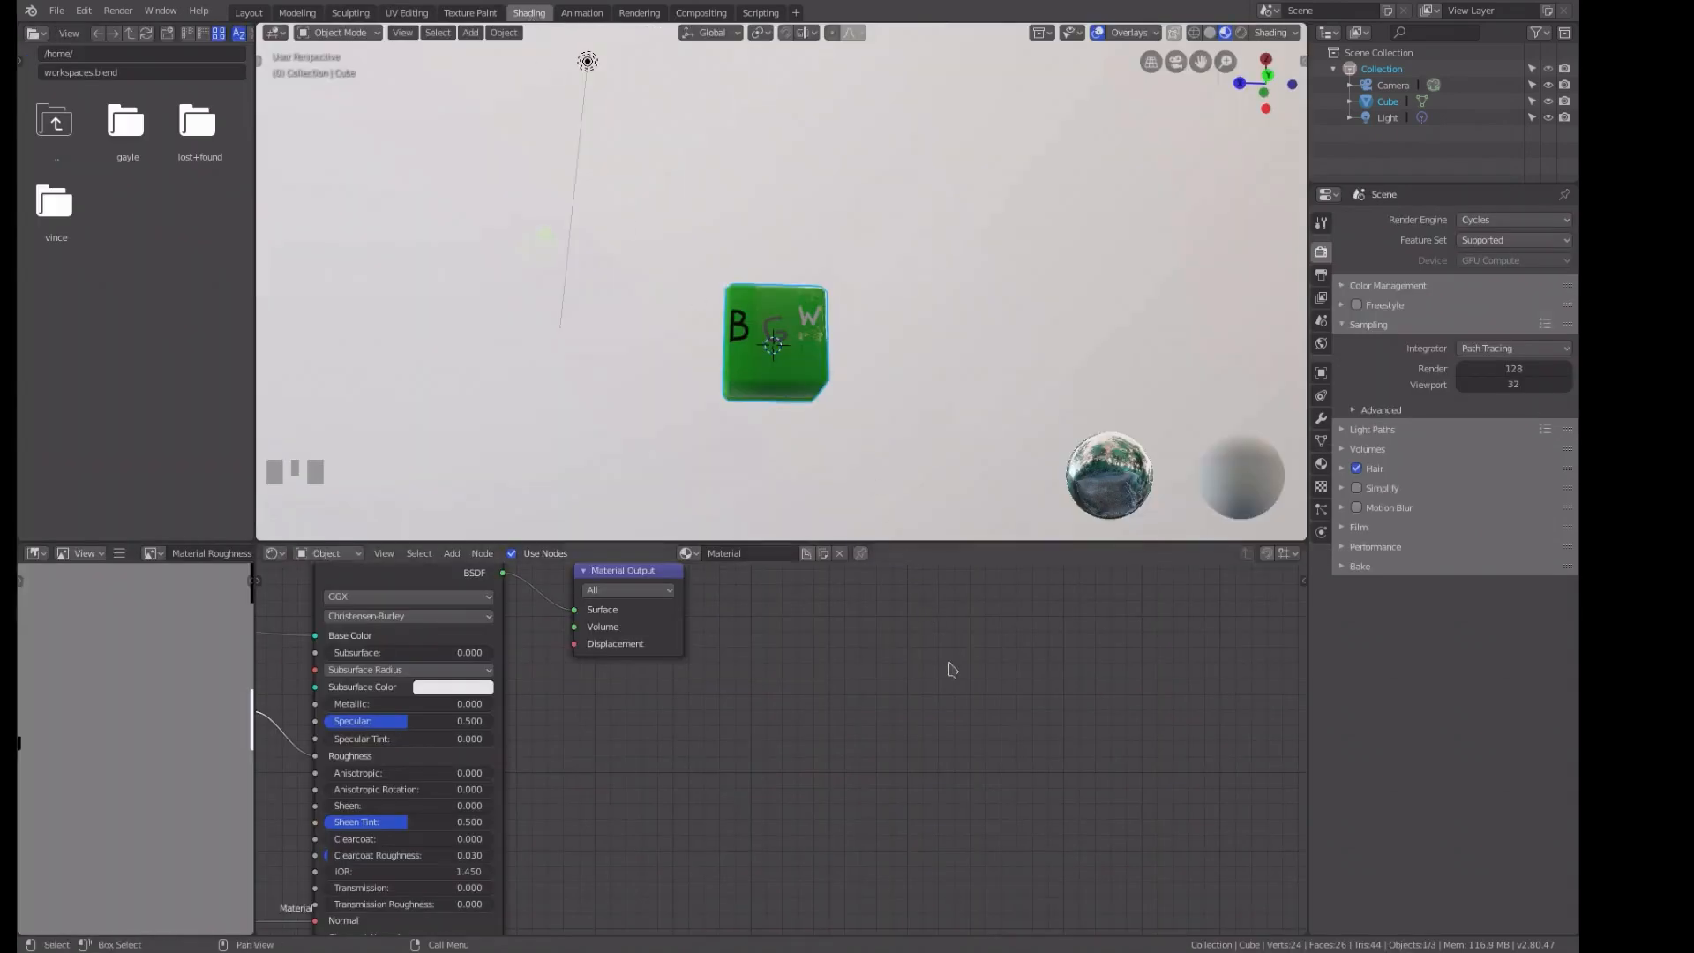
{"action": "key", "text": "shift+a"}
{"action": "mouse_move", "coordinate": [935, 643]}
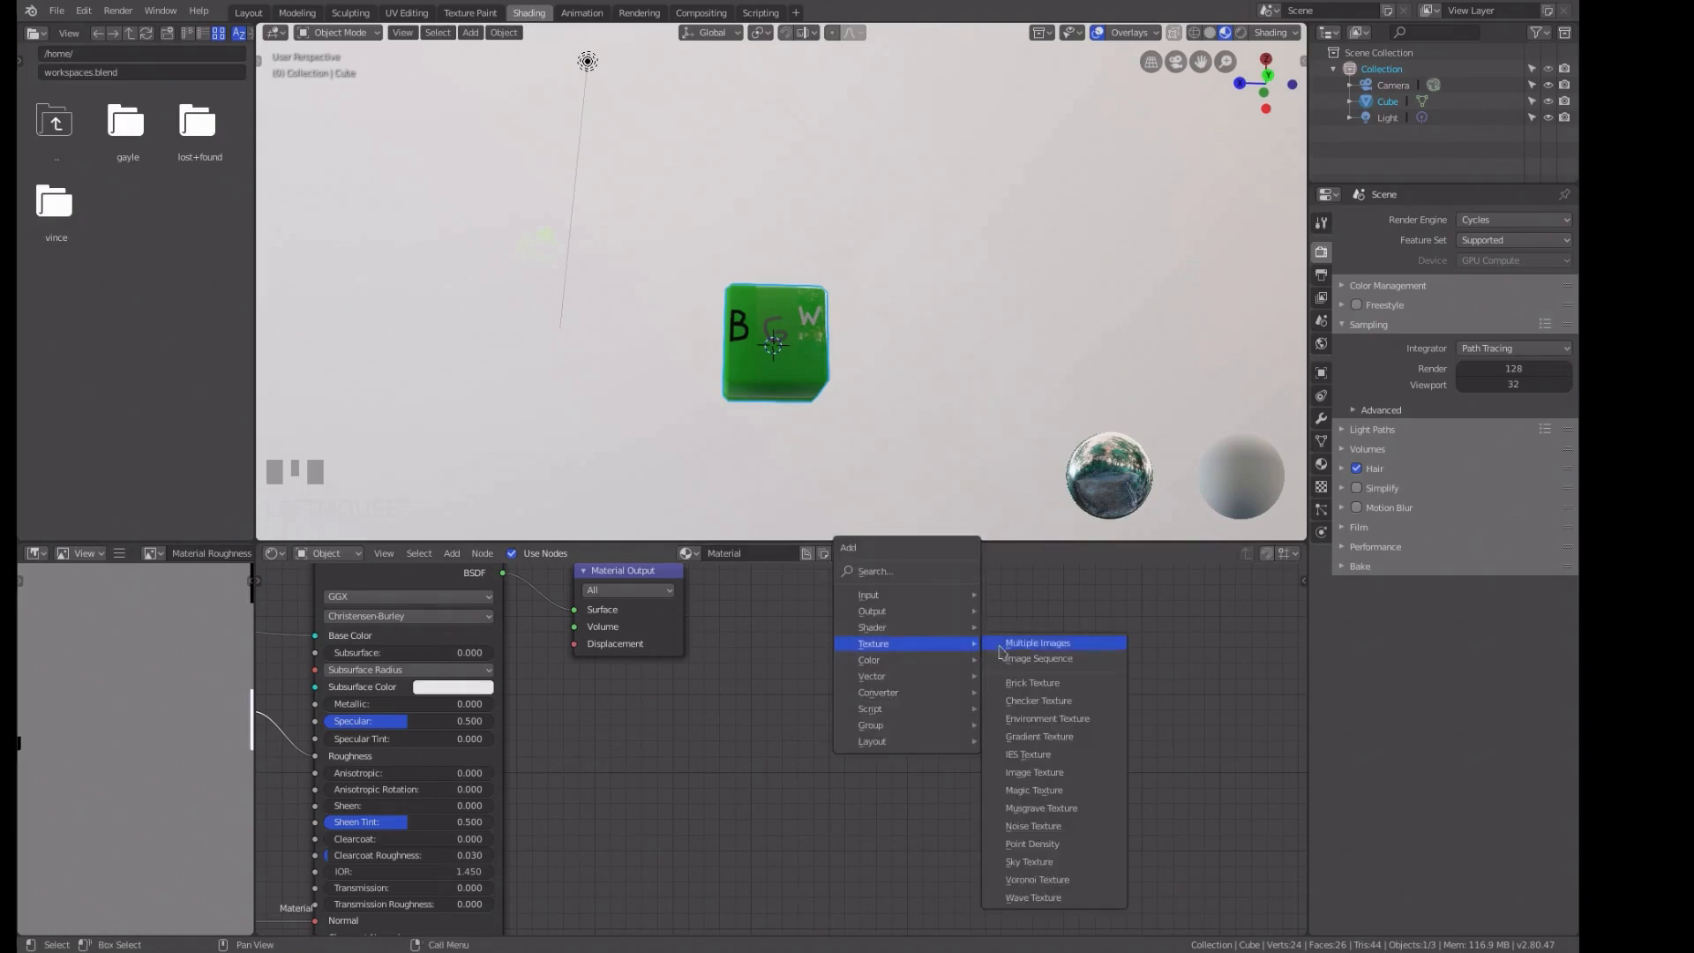
{"action": "left_click", "coordinate": [1042, 776]}
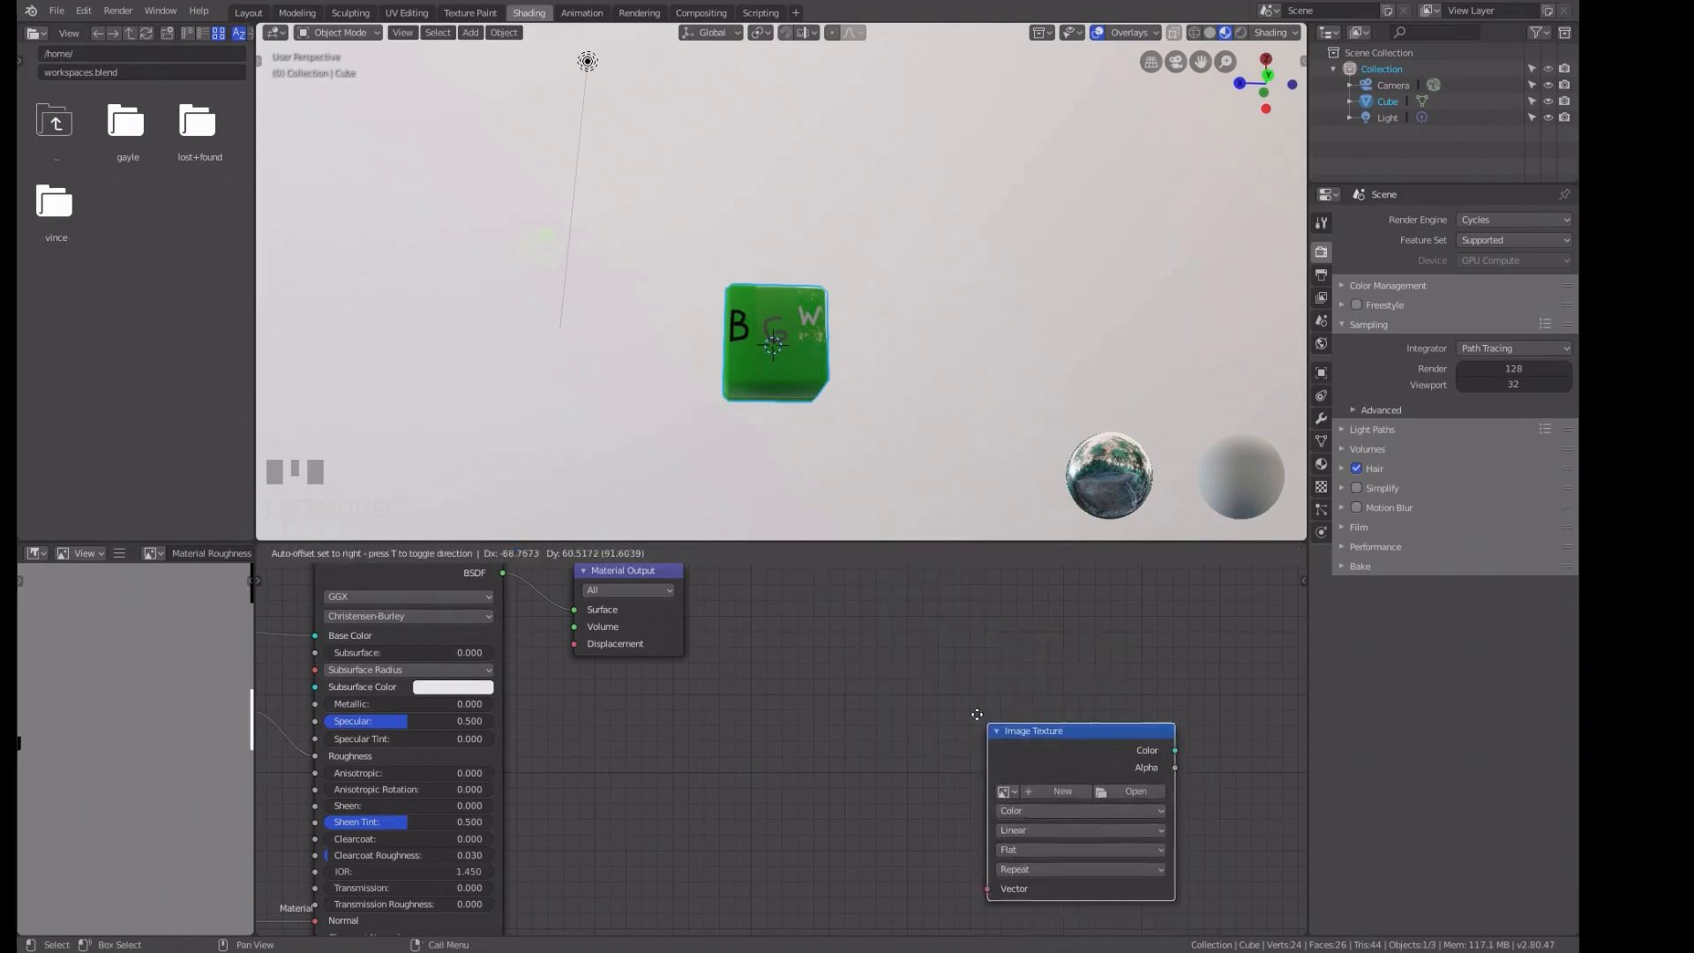
{"action": "left_click", "coordinate": [905, 669]}
{"action": "left_click", "coordinate": [910, 672]}
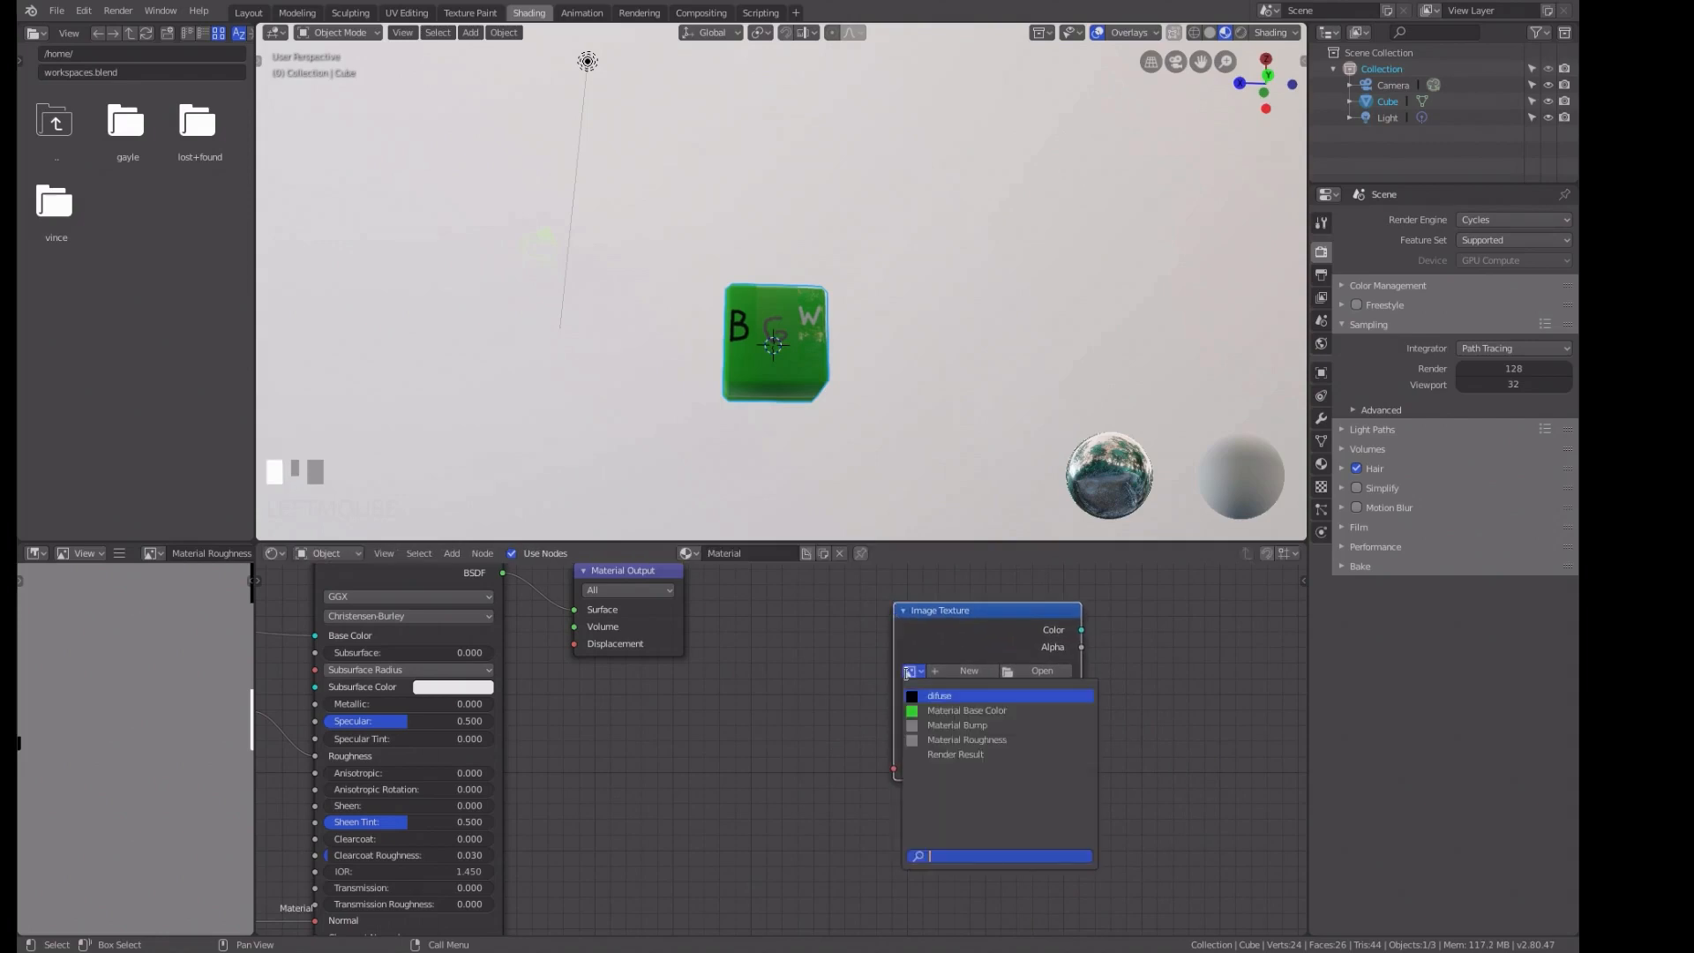
{"action": "left_click", "coordinate": [935, 696]}
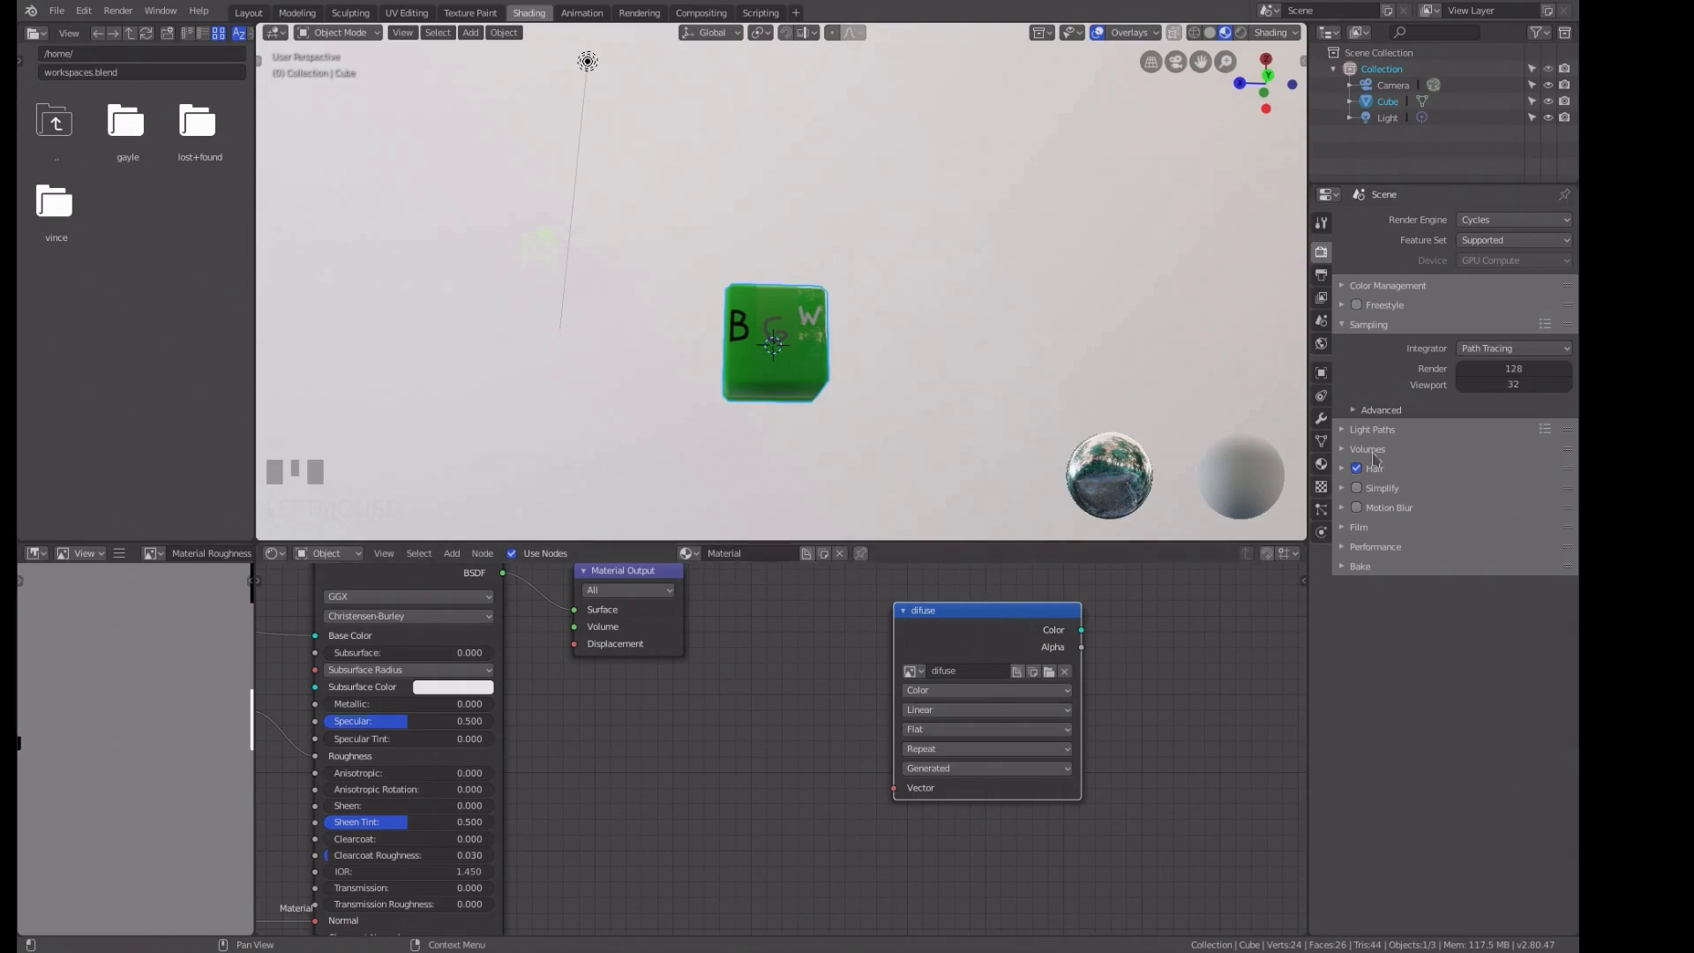
Expand the Bake settings in the Cycles render properties and check the bake type options.
{"action": "left_click", "coordinate": [1320, 255]}
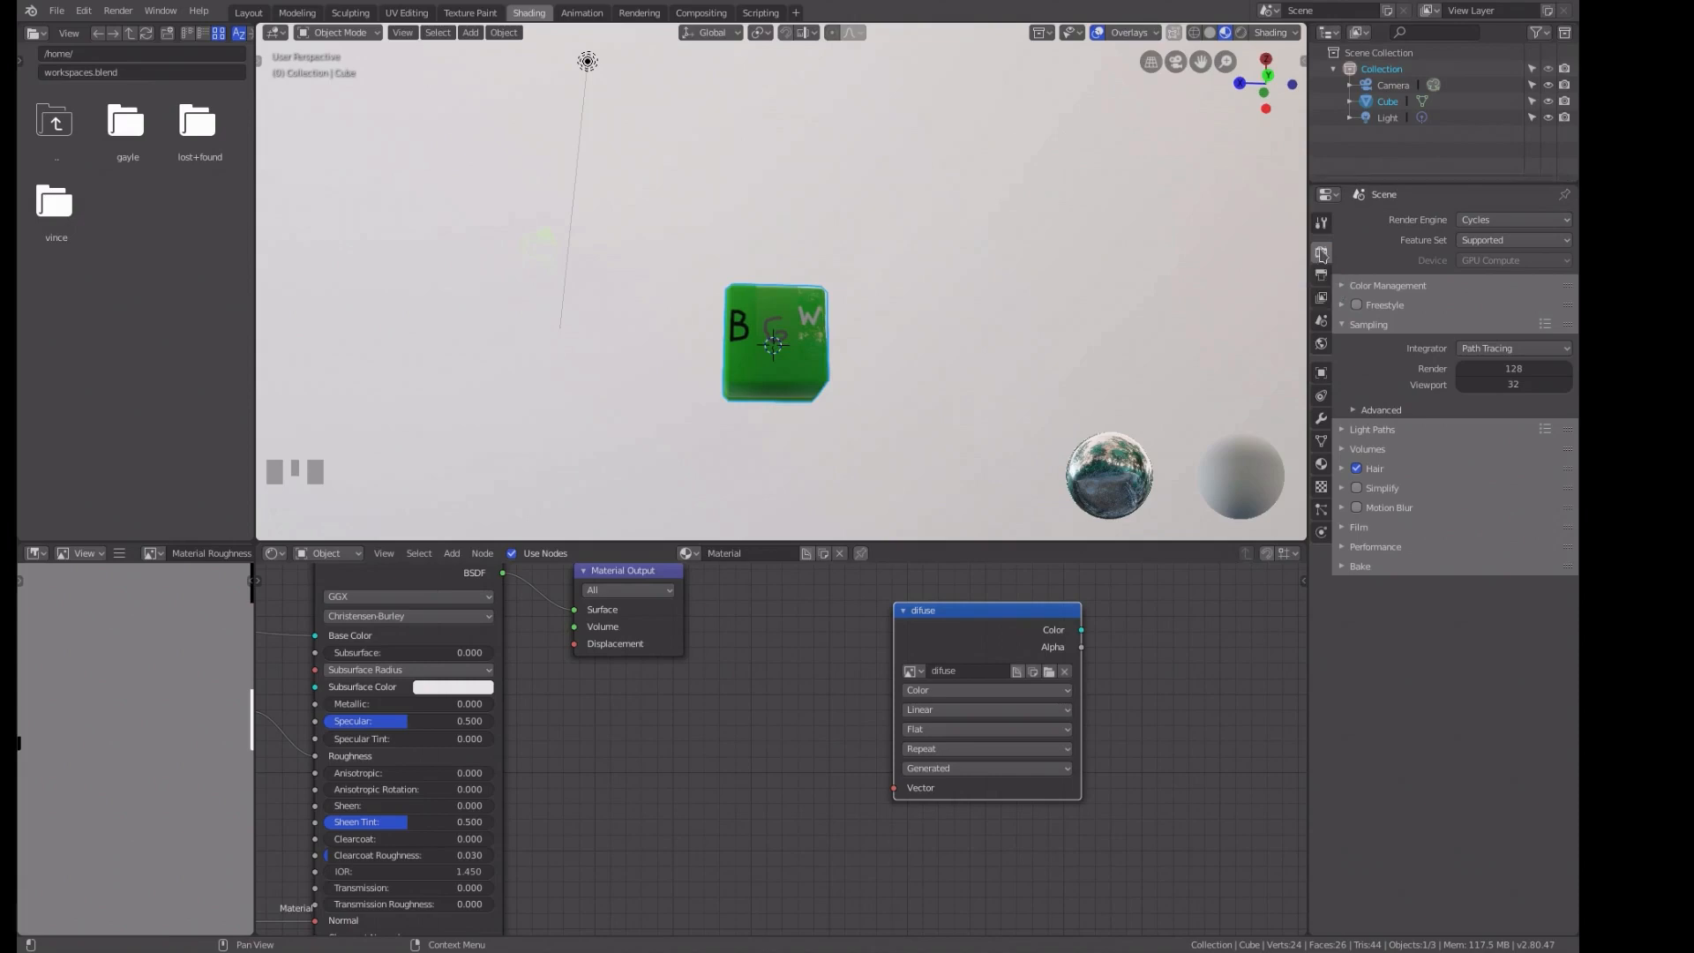
{"action": "left_click", "coordinate": [1343, 567]}
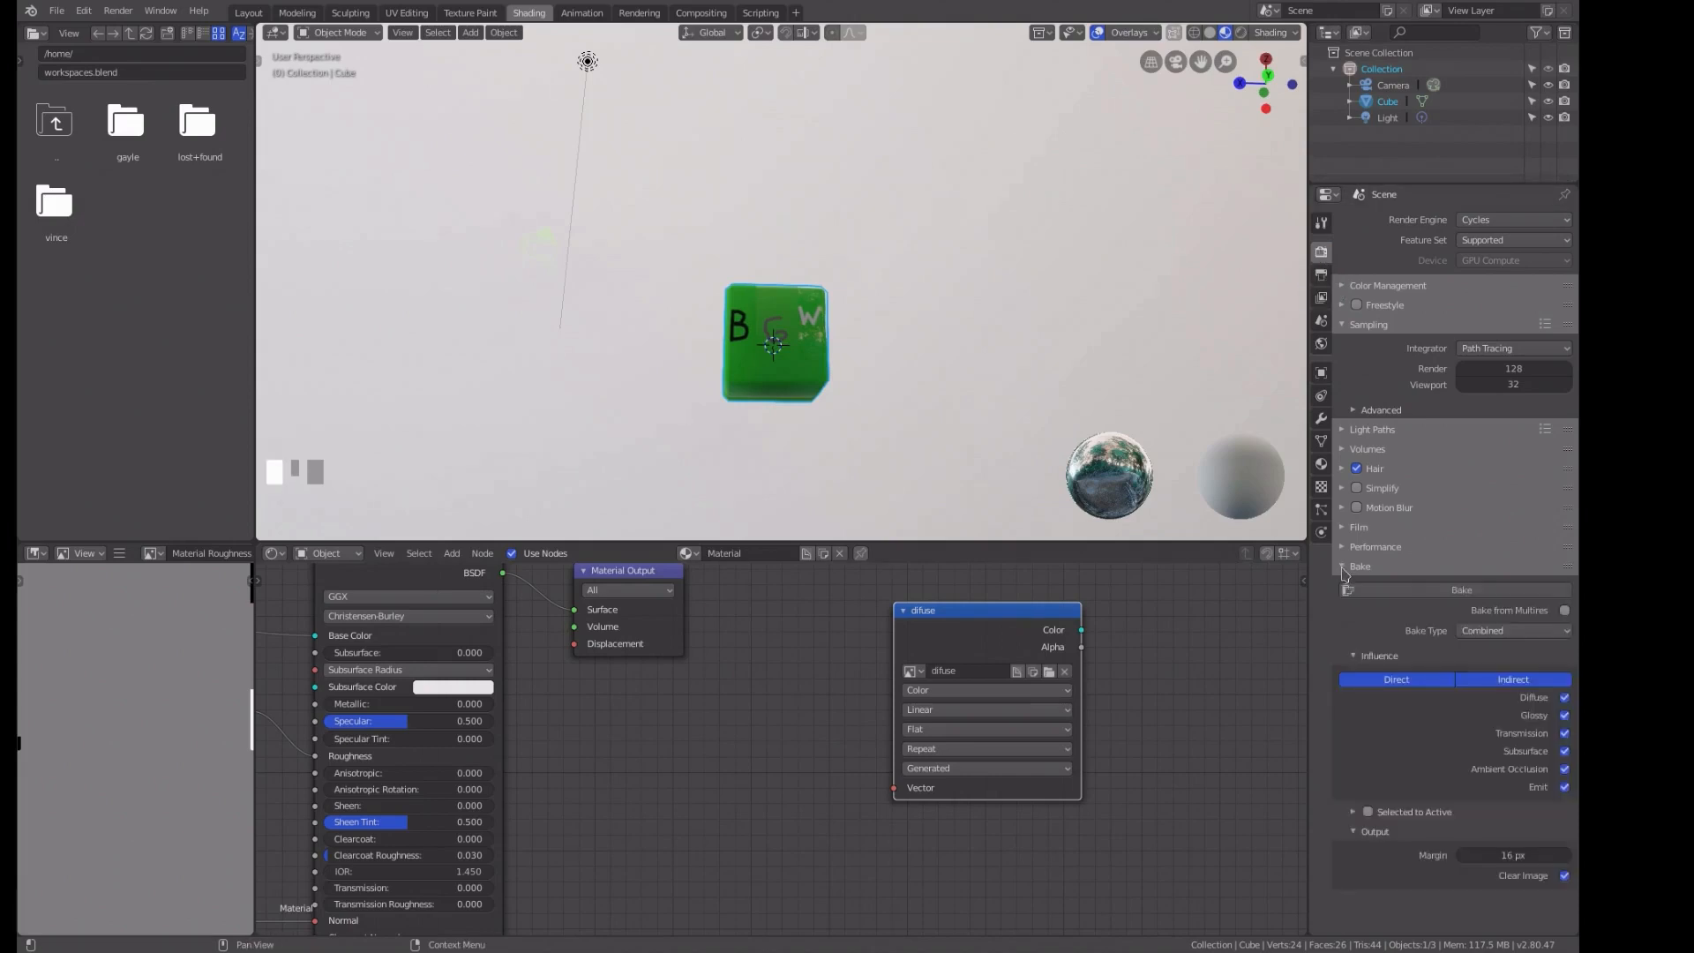
{"action": "left_click", "coordinate": [1502, 634]}
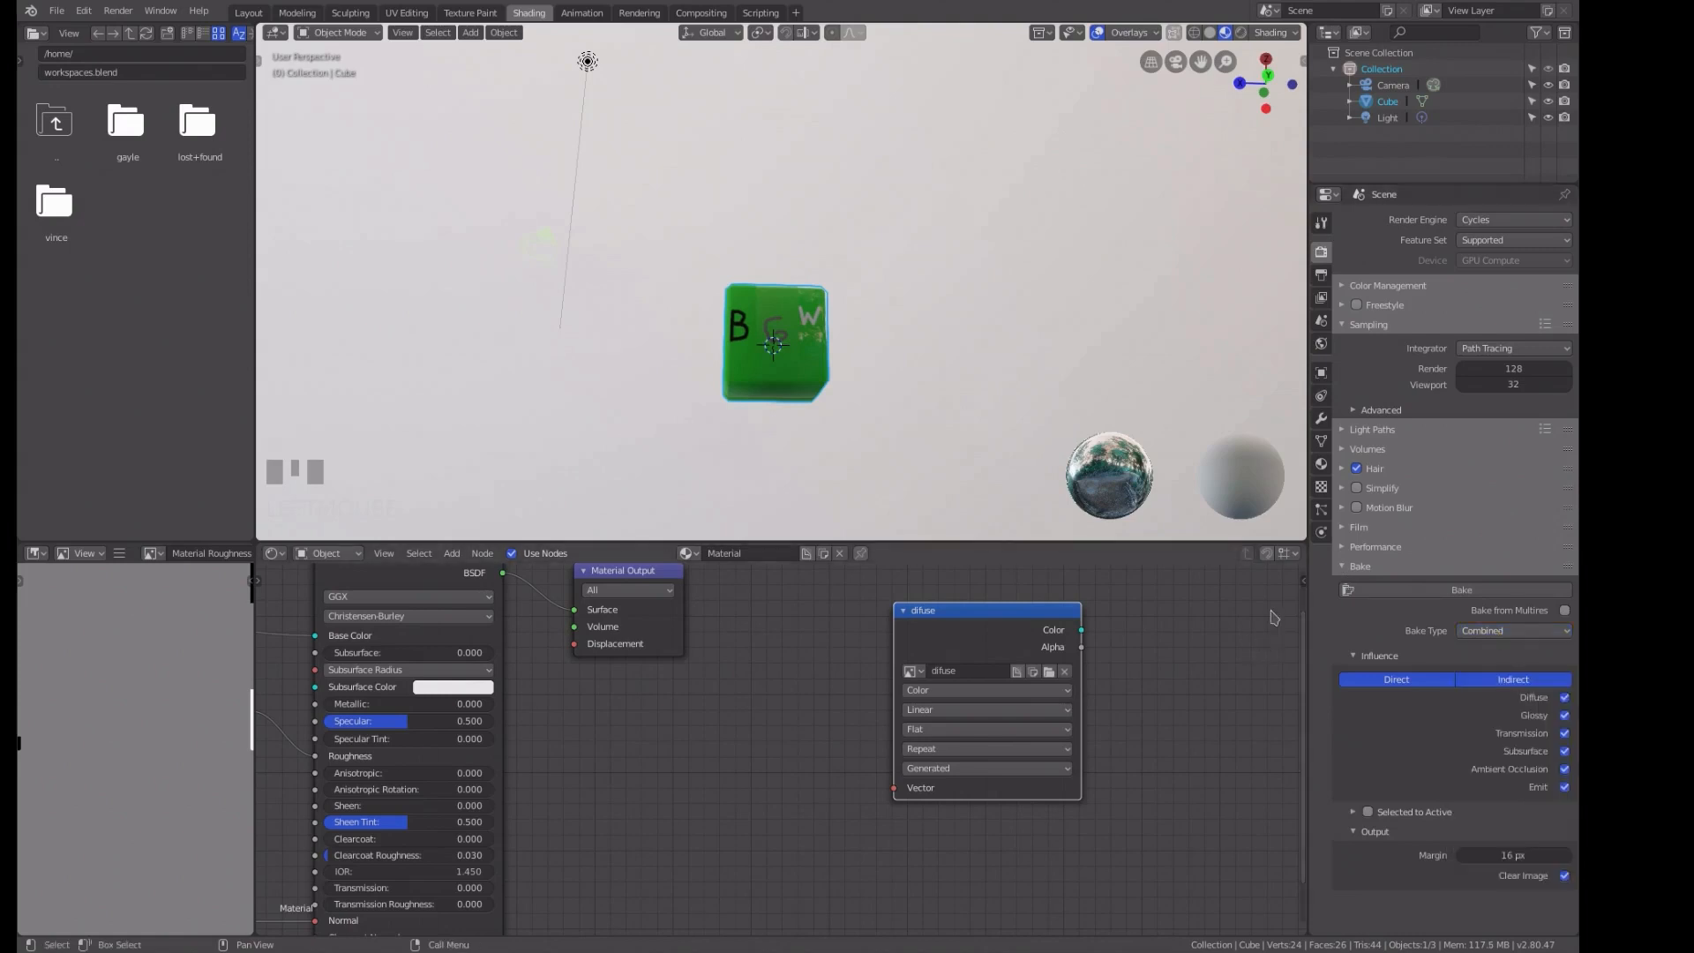
Enable nodes for the World surface, set the background strength to 3, and make its colour white.
{"action": "left_click", "coordinate": [1322, 344]}
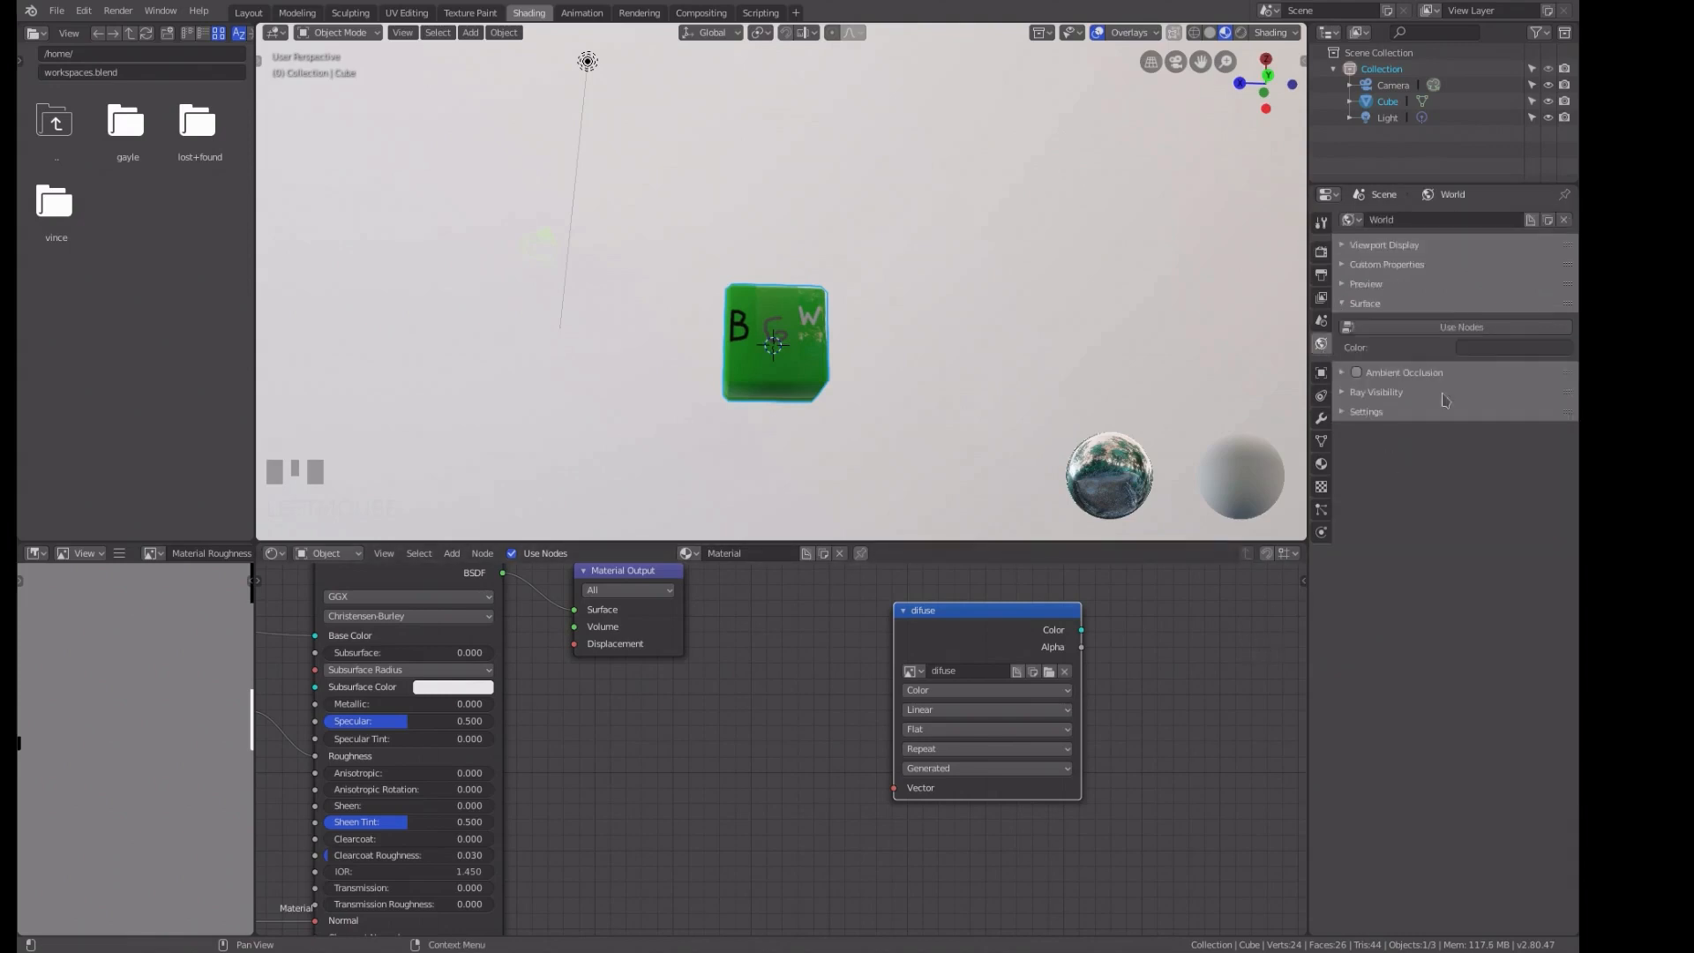
{"action": "left_click", "coordinate": [1467, 327]}
{"action": "left_click", "coordinate": [1508, 378]}
{"action": "type", "text": "3"}
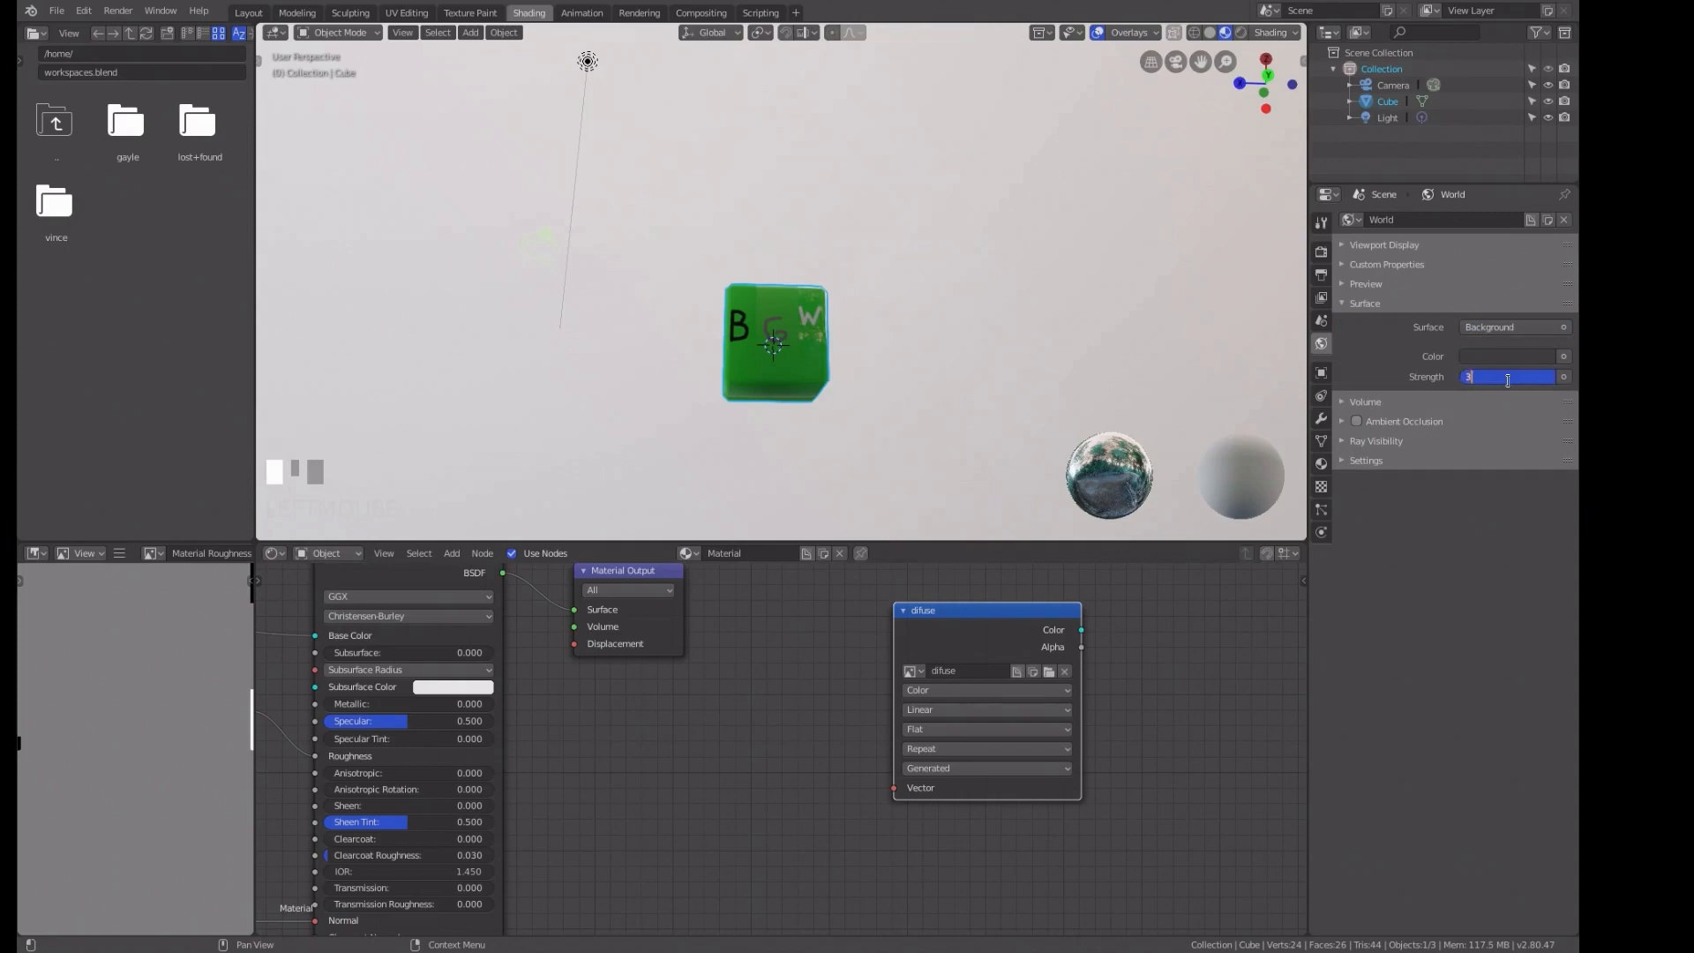
{"action": "key", "text": "Return"}
{"action": "left_click", "coordinate": [1526, 358]}
{"action": "left_click_drag", "start_coordinate": [1545, 215], "coordinate": [1542, 123]}
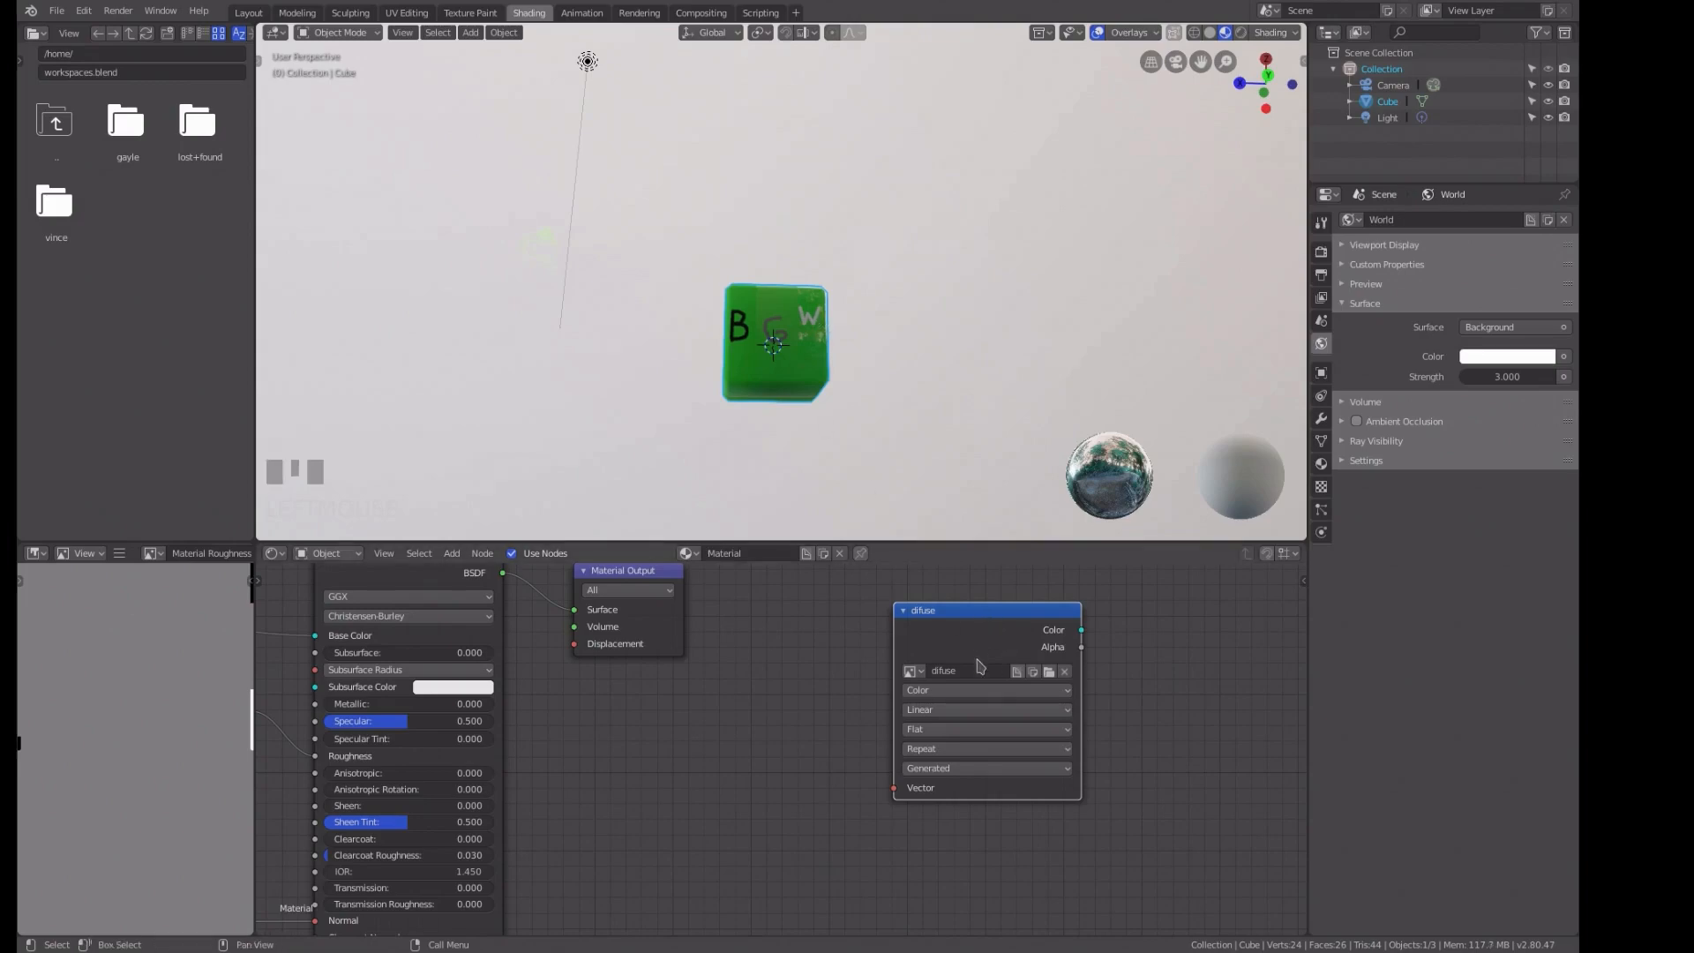
Bake the cube with the Diffuse bake type into the difuse image, and view the whole baked texture.
{"action": "left_click", "coordinate": [1321, 251]}
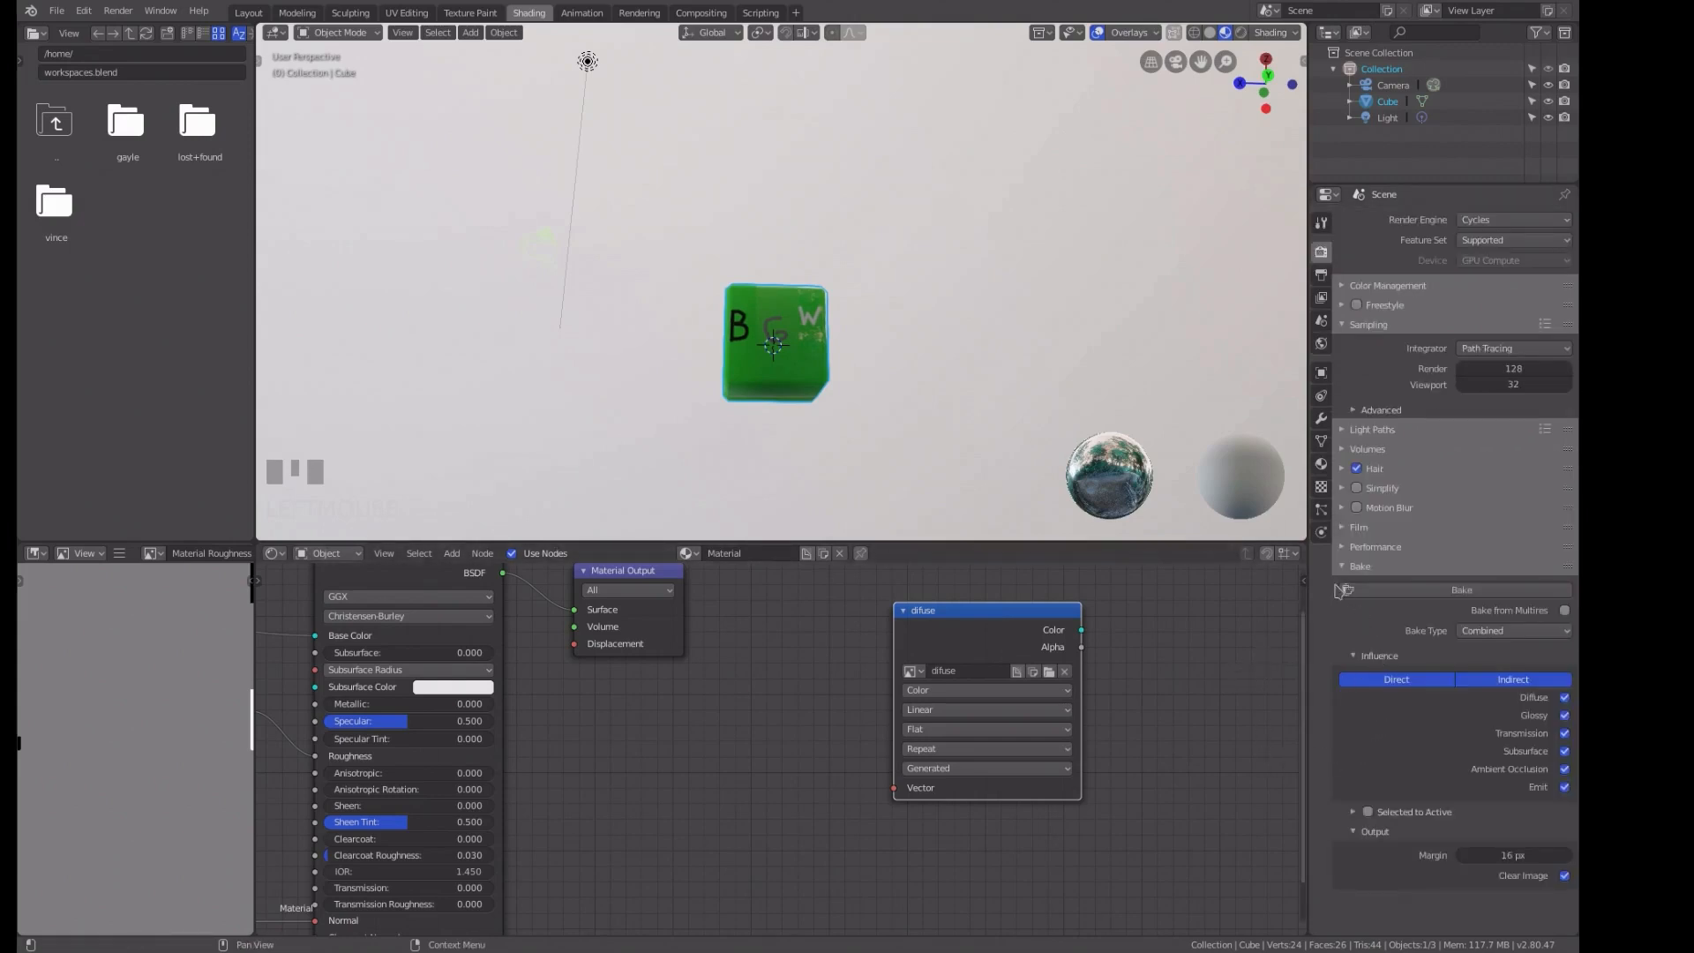
{"action": "left_click", "coordinate": [1507, 630]}
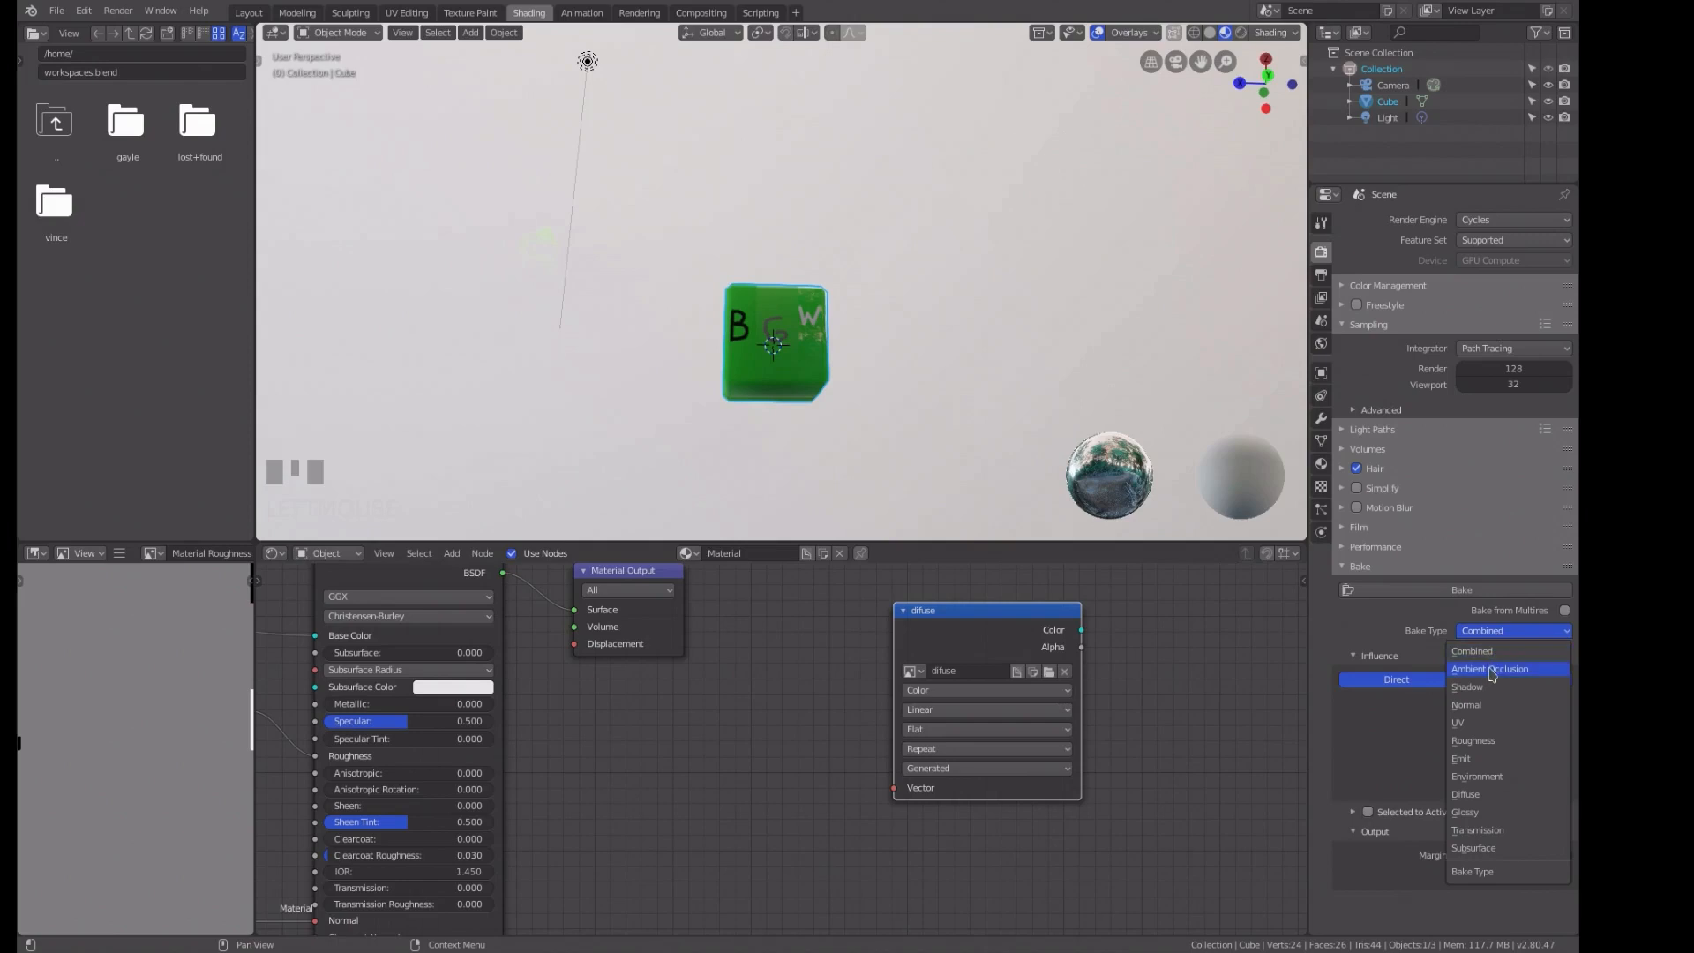
{"action": "left_click", "coordinate": [1471, 795]}
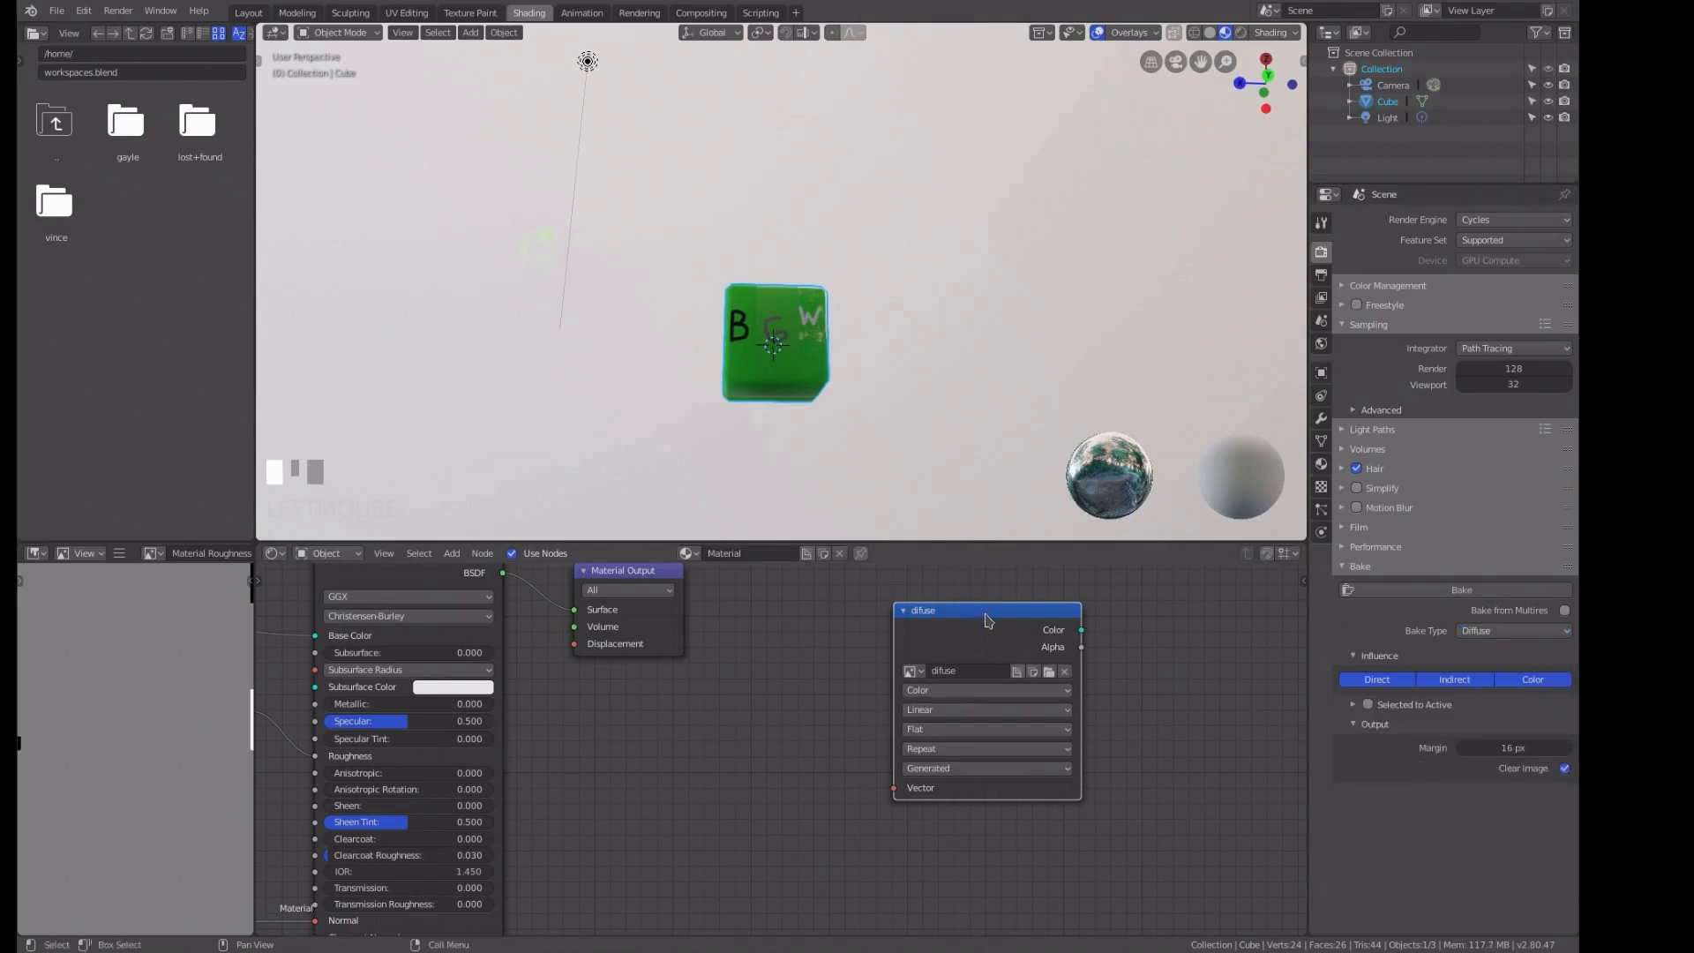
{"action": "left_click", "coordinate": [1462, 590]}
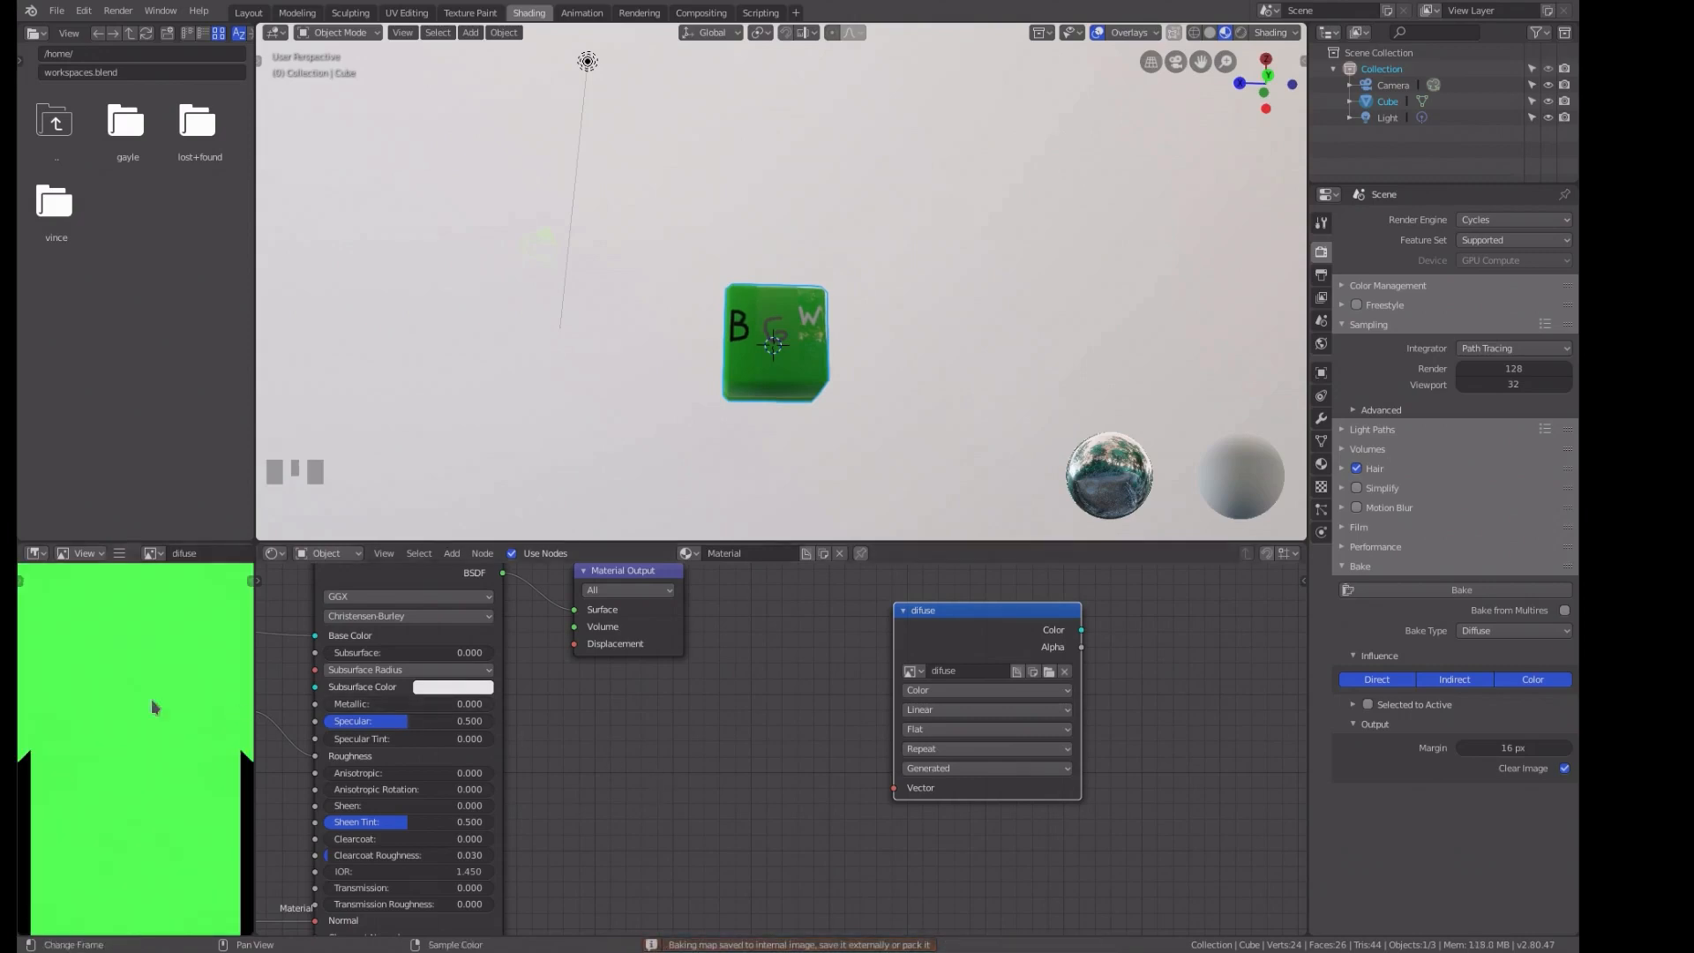
{"action": "scroll", "coordinate": [88, 716], "scroll_direction": "down", "scroll_amount": 4}
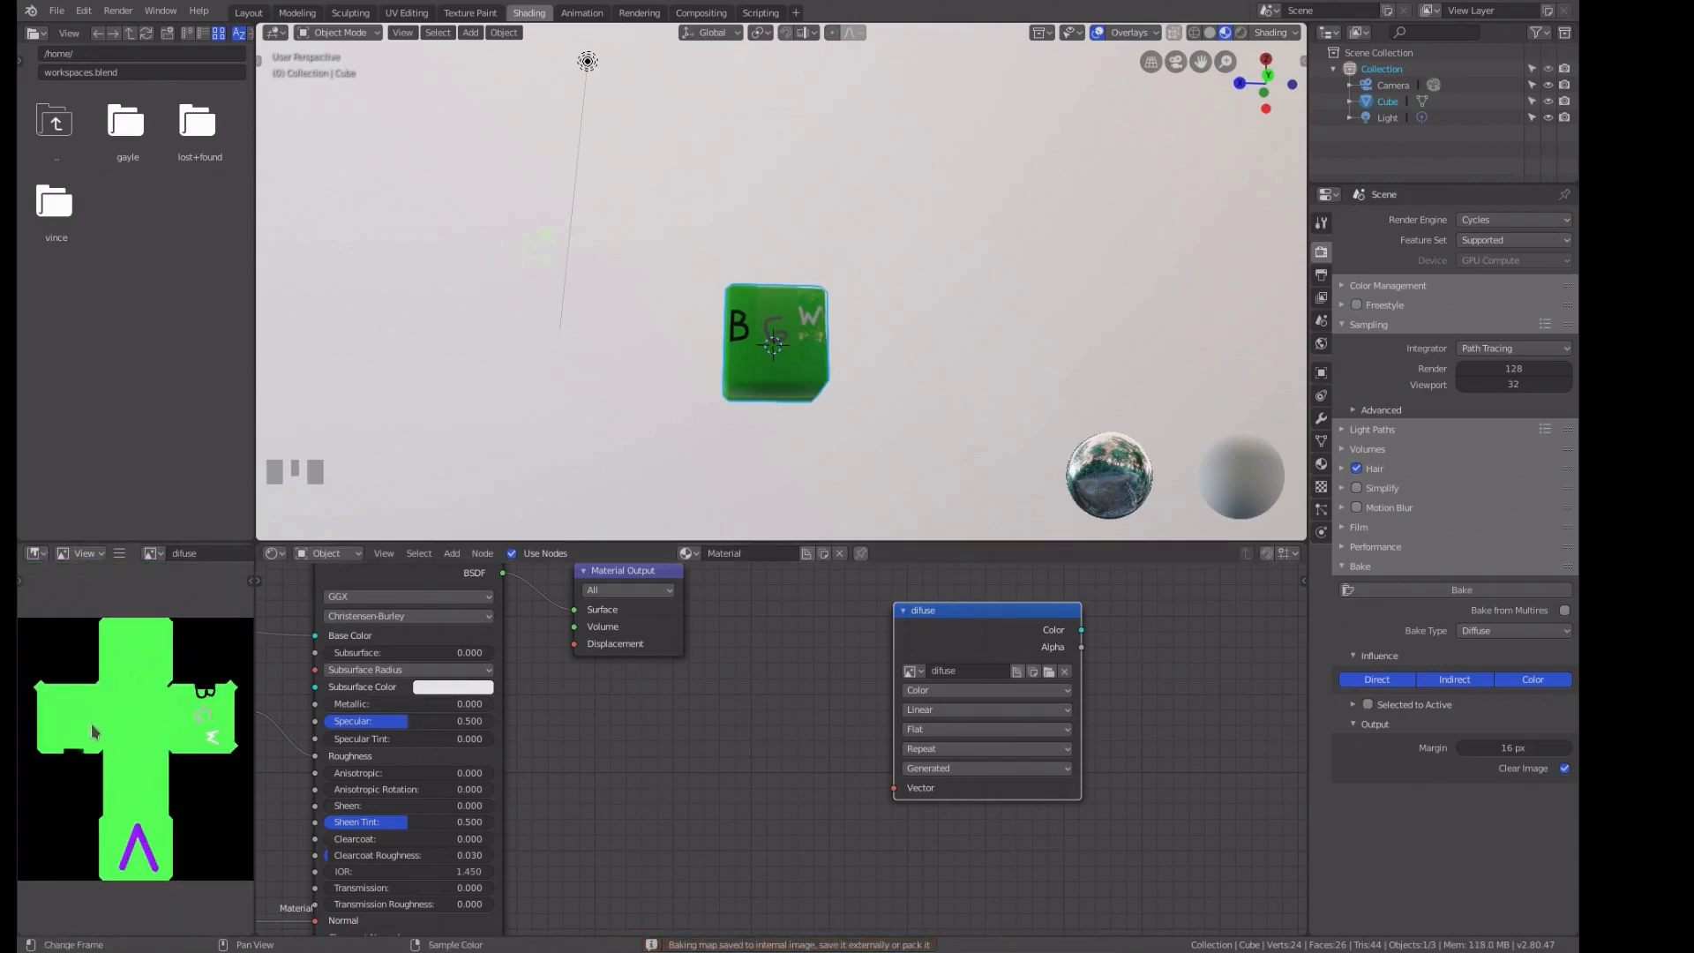
{"action": "scroll", "coordinate": [92, 723], "scroll_direction": "up", "scroll_amount": 1}
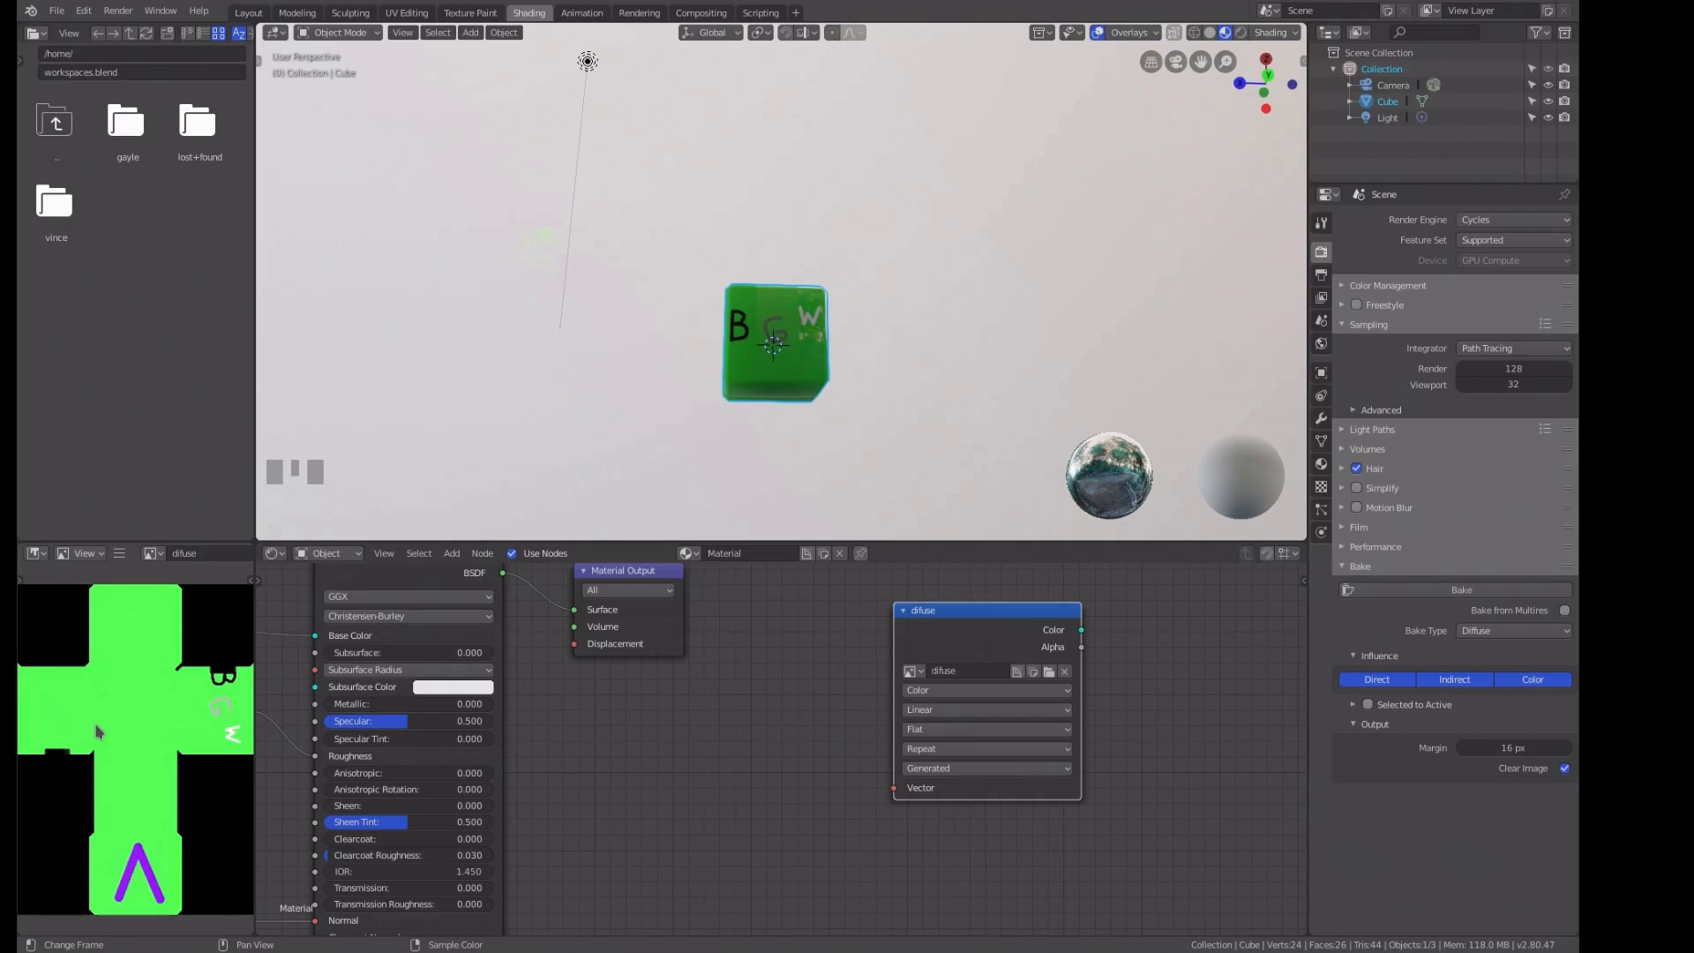
{"action": "scroll", "coordinate": [98, 732], "scroll_direction": "down", "scroll_amount": 1}
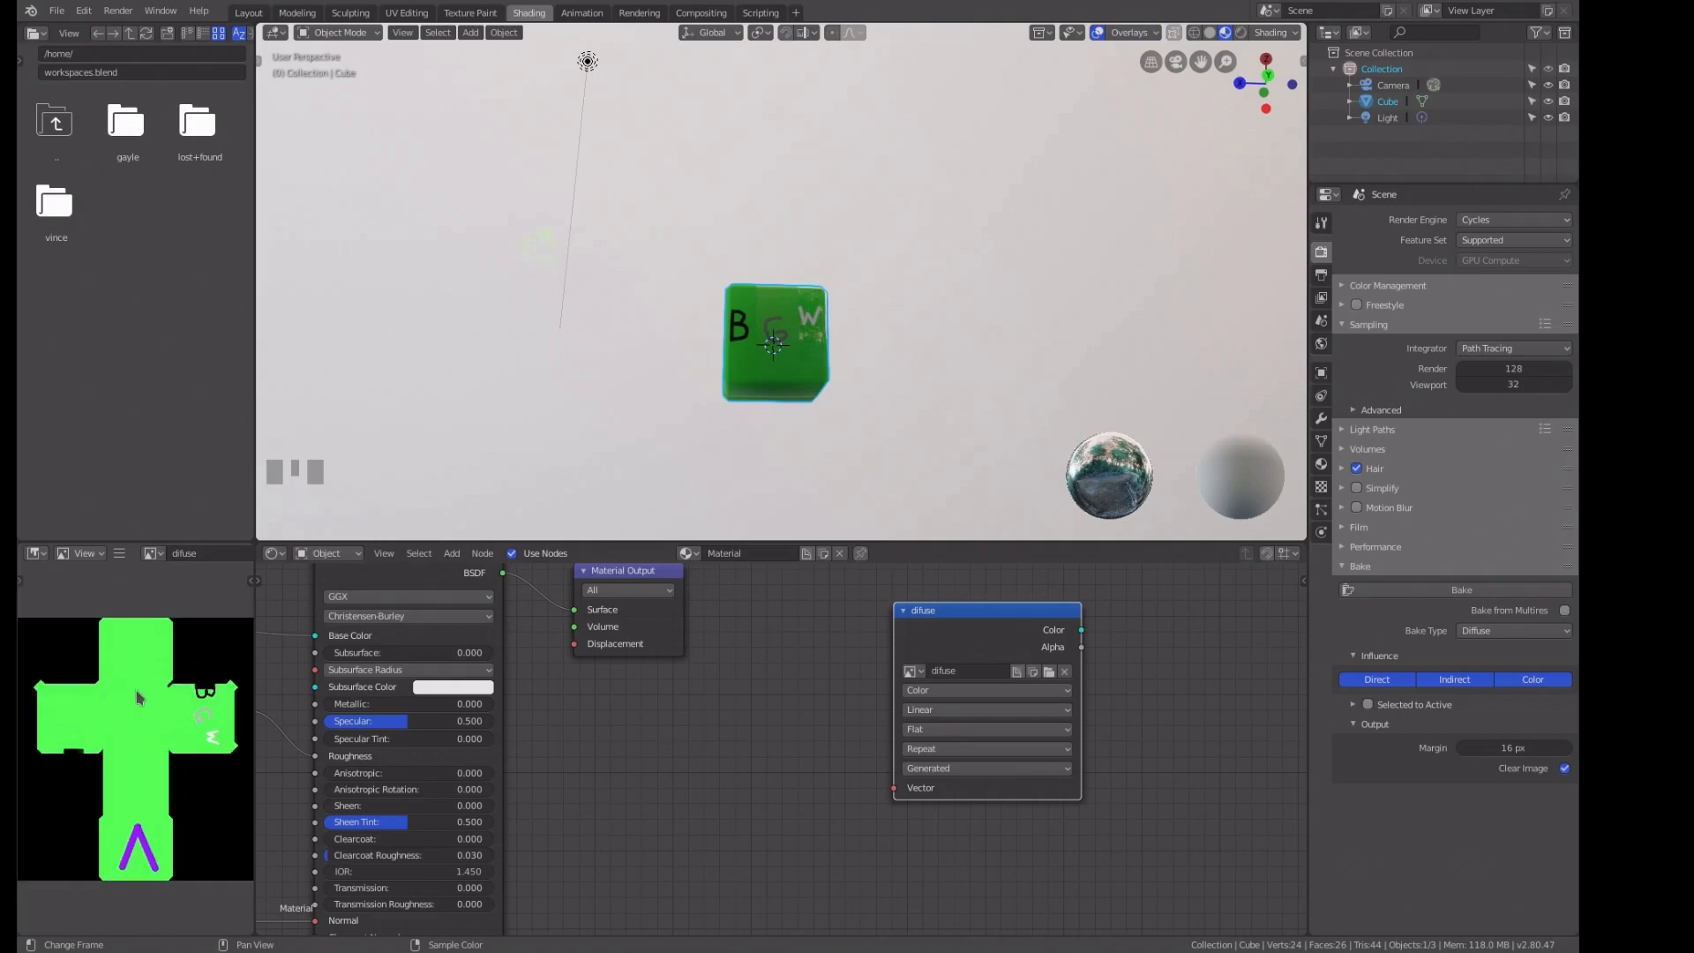
Save the baked image as difuse.png in the PBRTexturePaint folder.
{"action": "left_click", "coordinate": [120, 556]}
{"action": "mouse_move", "coordinate": [133, 595]}
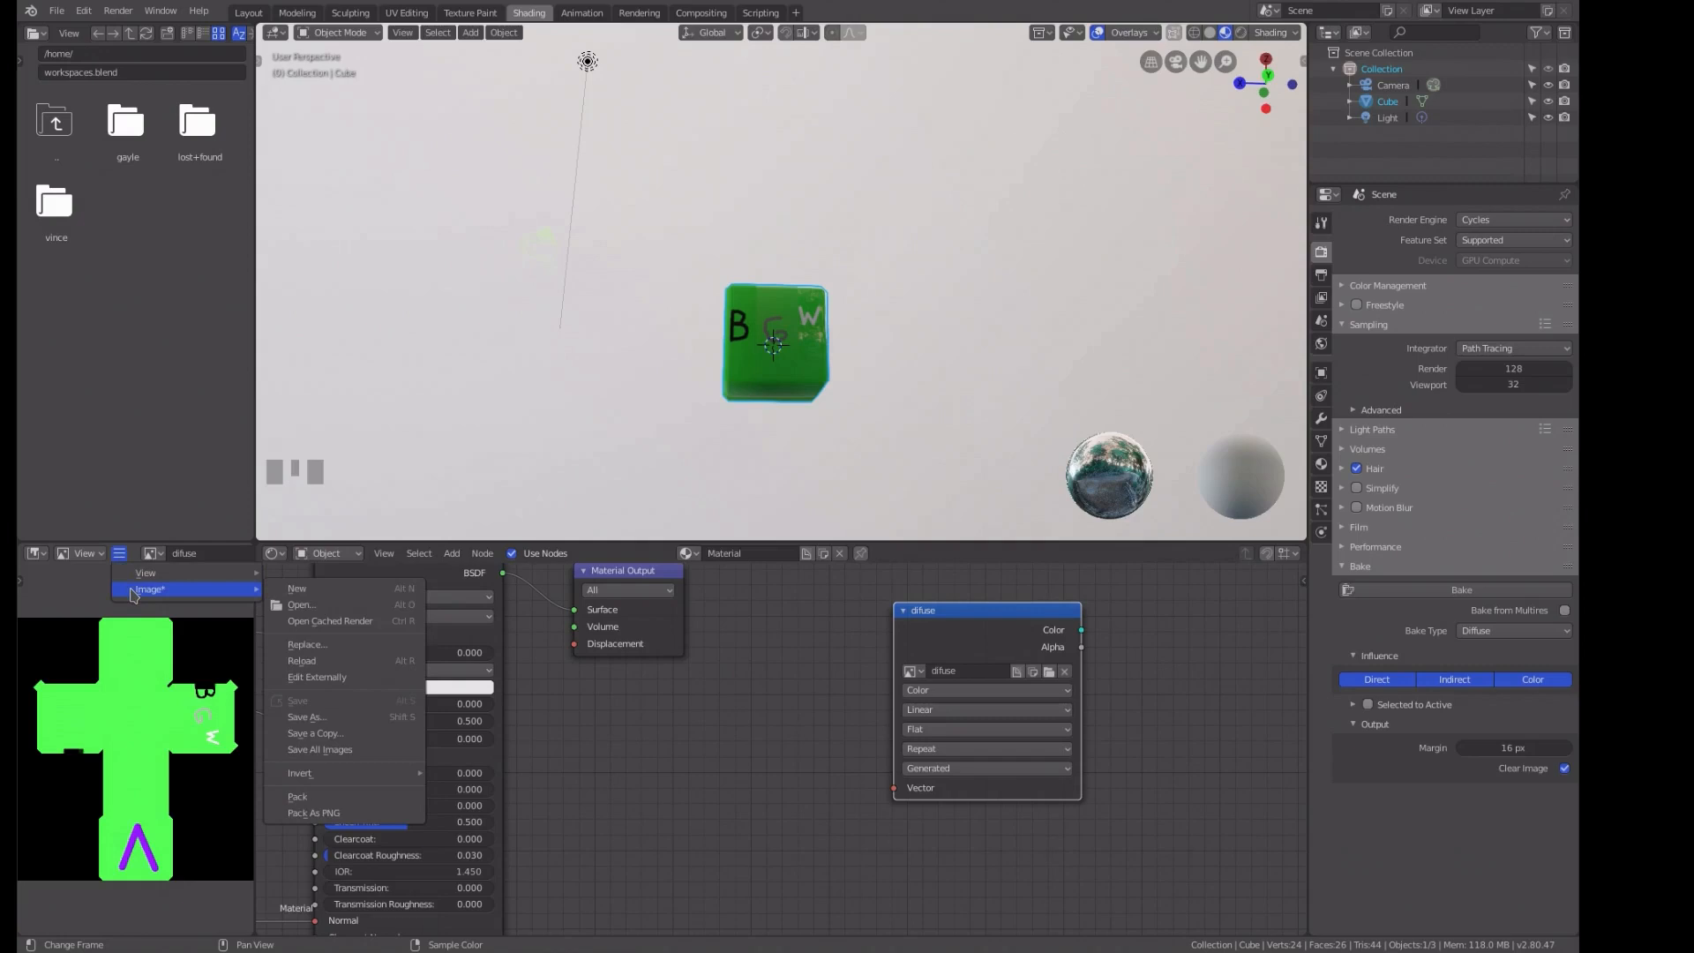
{"action": "left_click", "coordinate": [307, 717]}
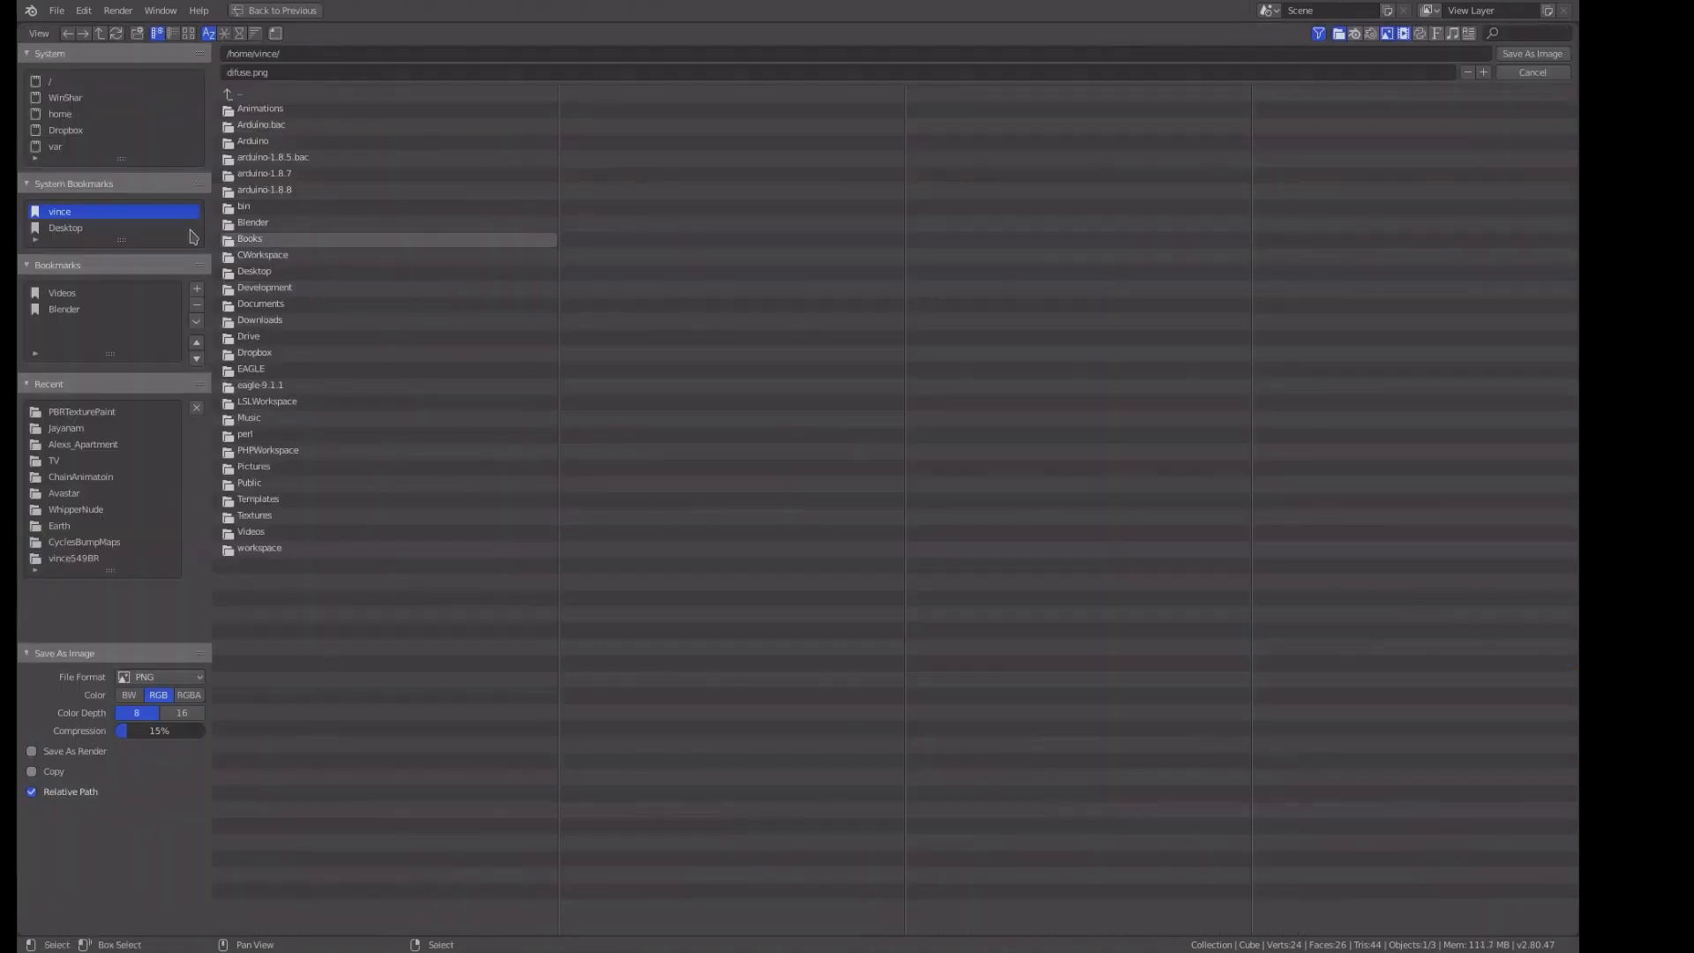
{"action": "left_click", "coordinate": [56, 406]}
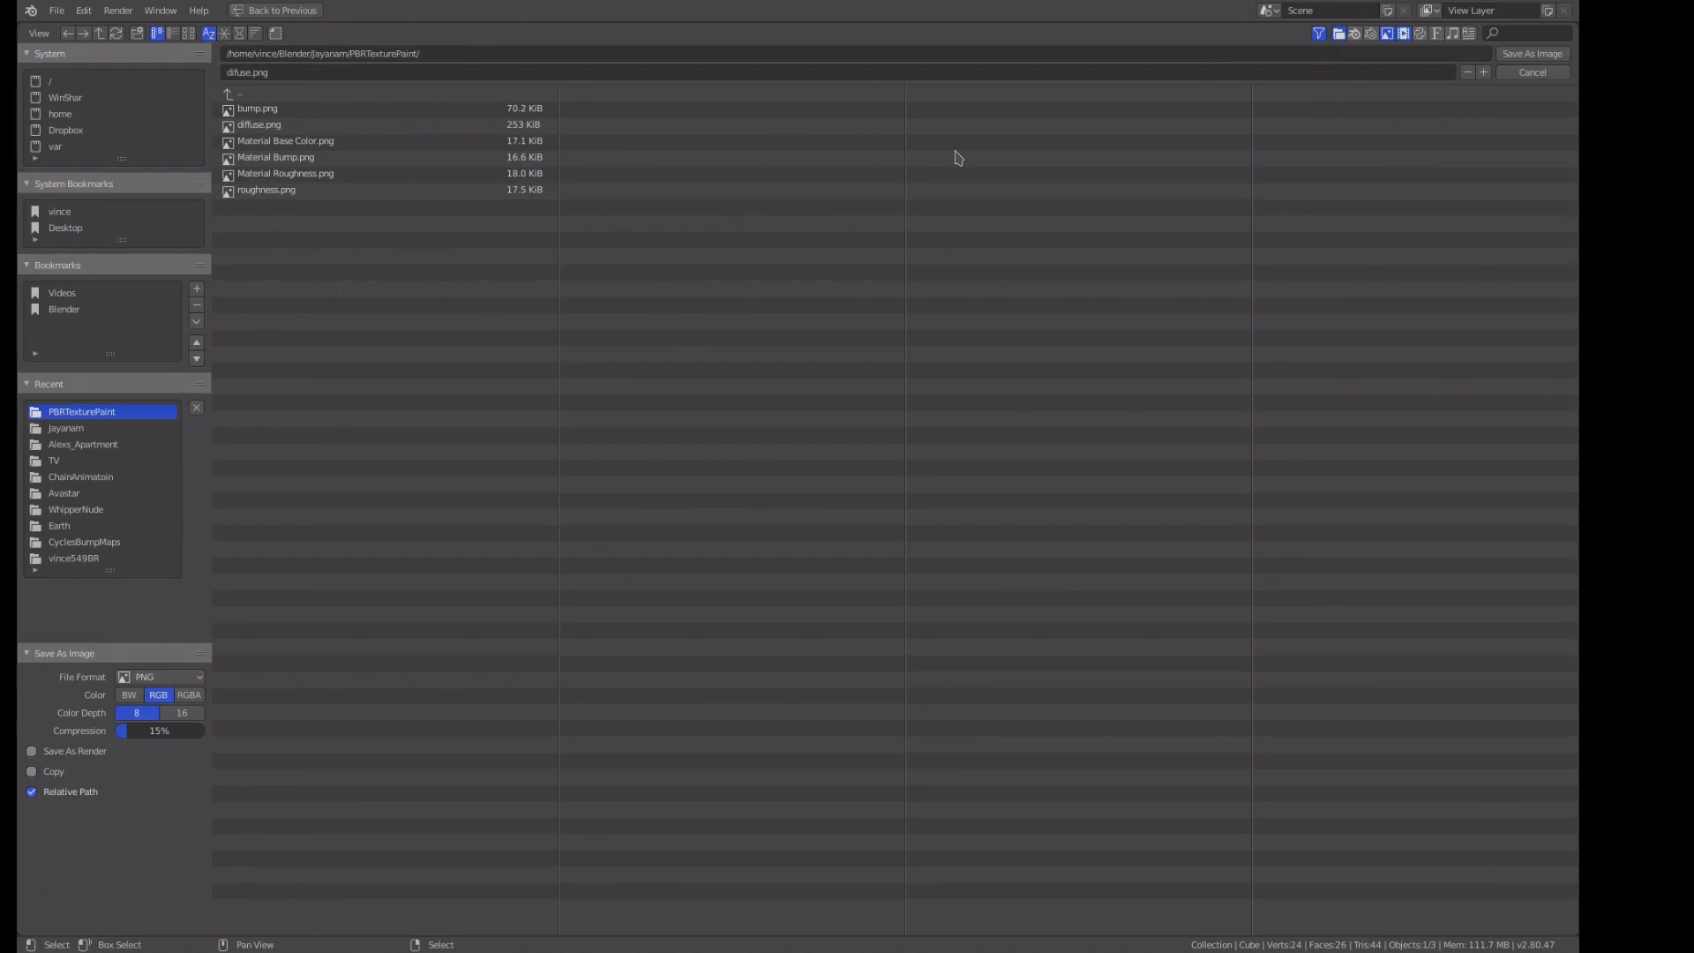
{"action": "left_click", "coordinate": [1527, 54]}
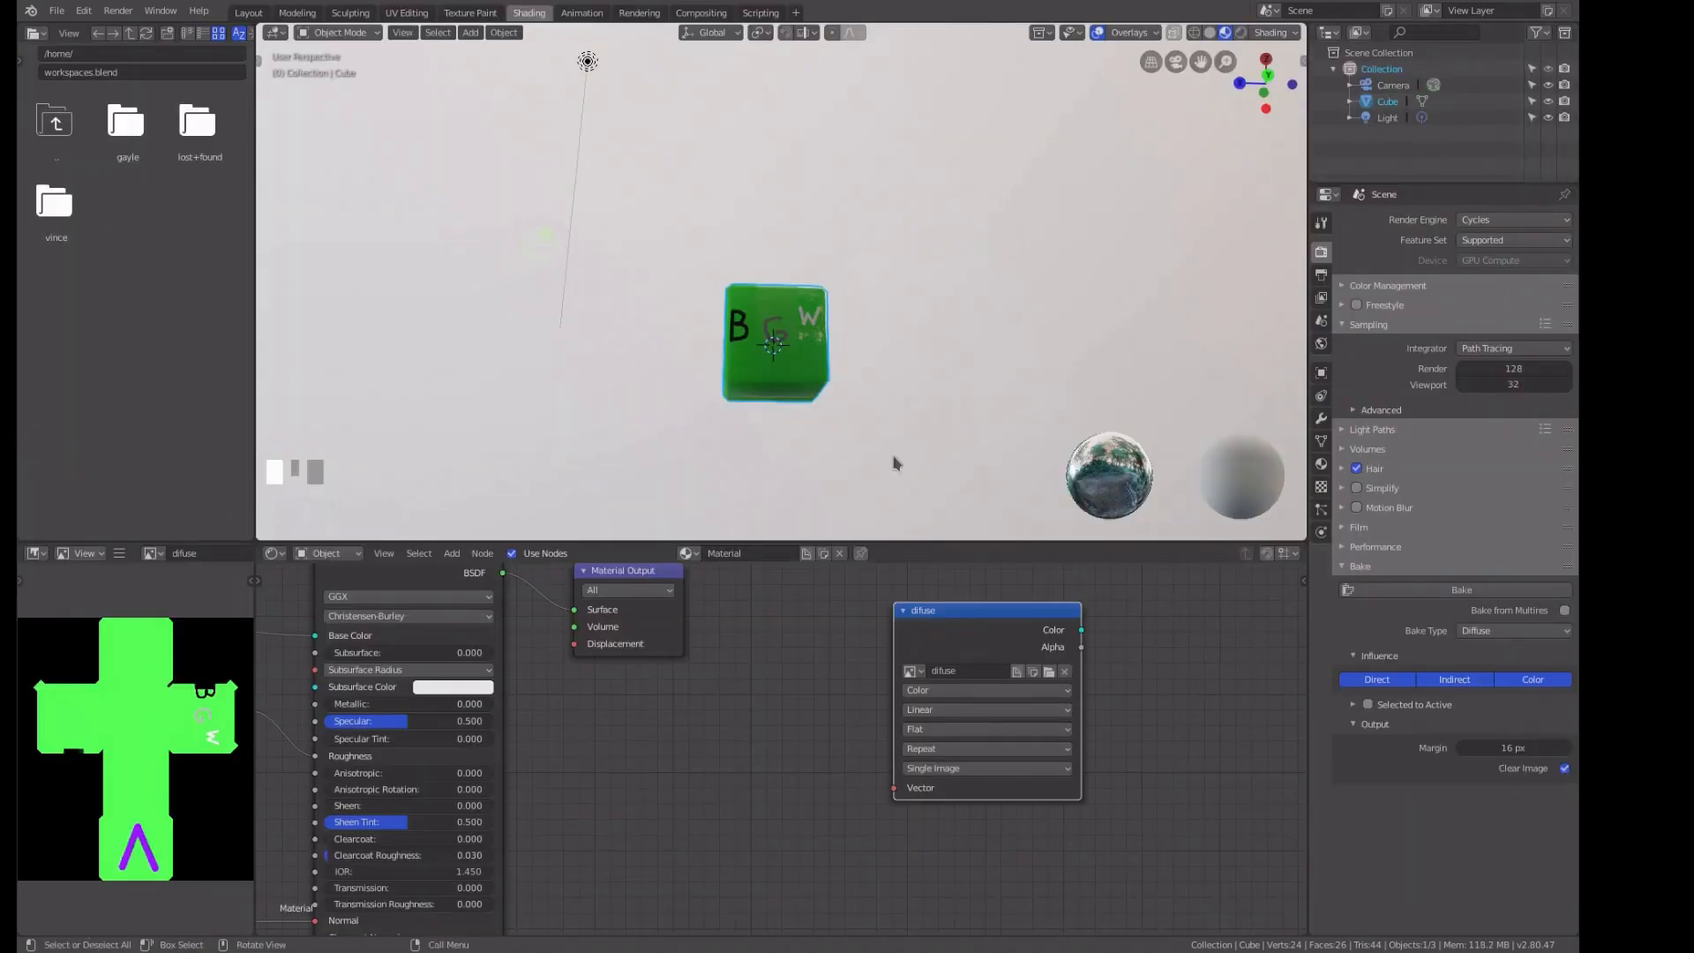
Duplicate the difuse image node, collapse one copy below the Material Output, and place the other in the open space beside it.
{"action": "left_click_drag", "start_coordinate": [970, 612], "coordinate": [953, 600]}
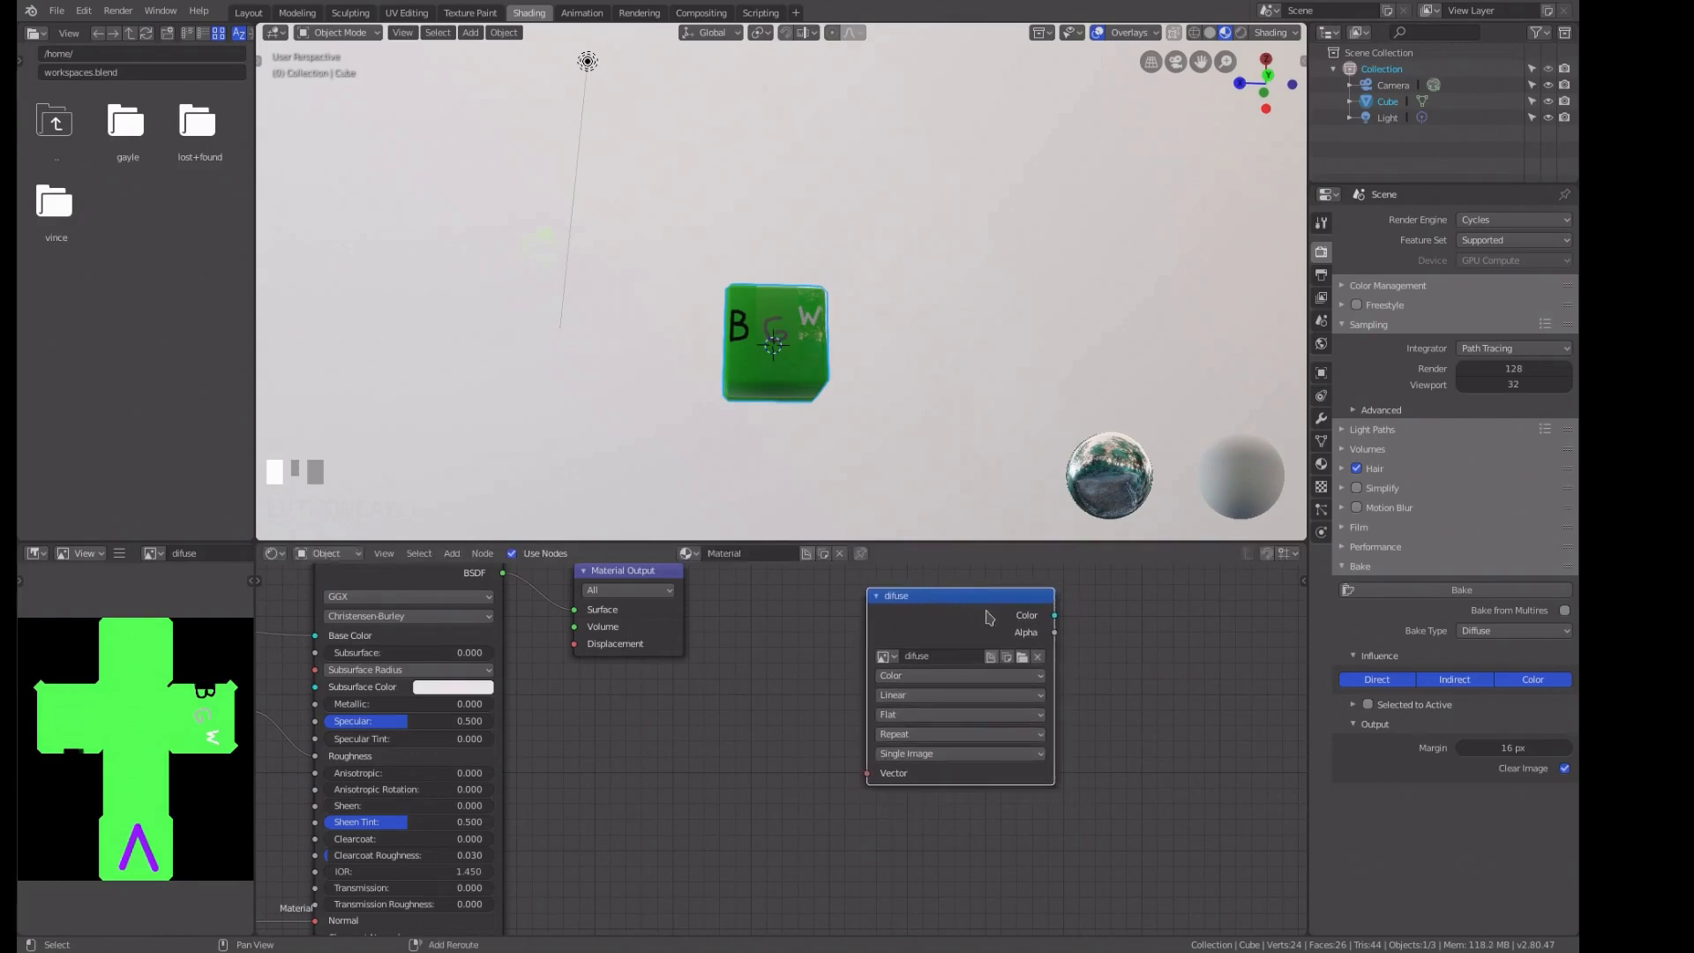
{"action": "key", "text": "shift+d"}
{"action": "left_click", "coordinate": [984, 602]}
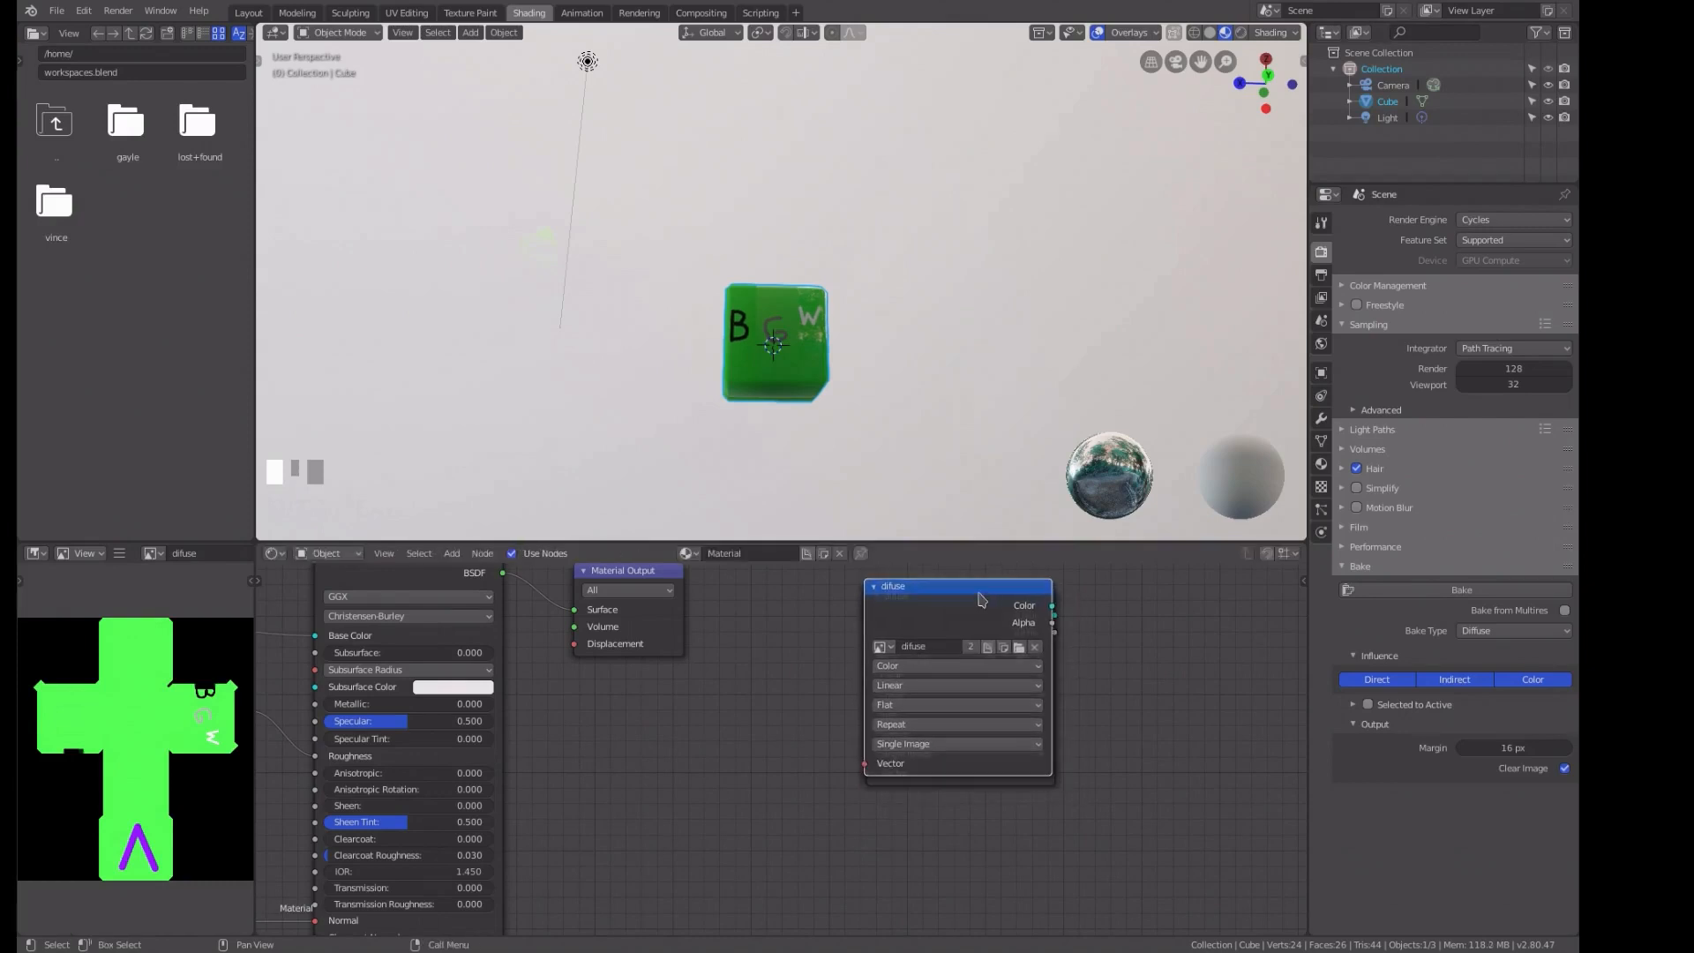
{"action": "left_click_drag", "start_coordinate": [982, 600], "coordinate": [675, 727]}
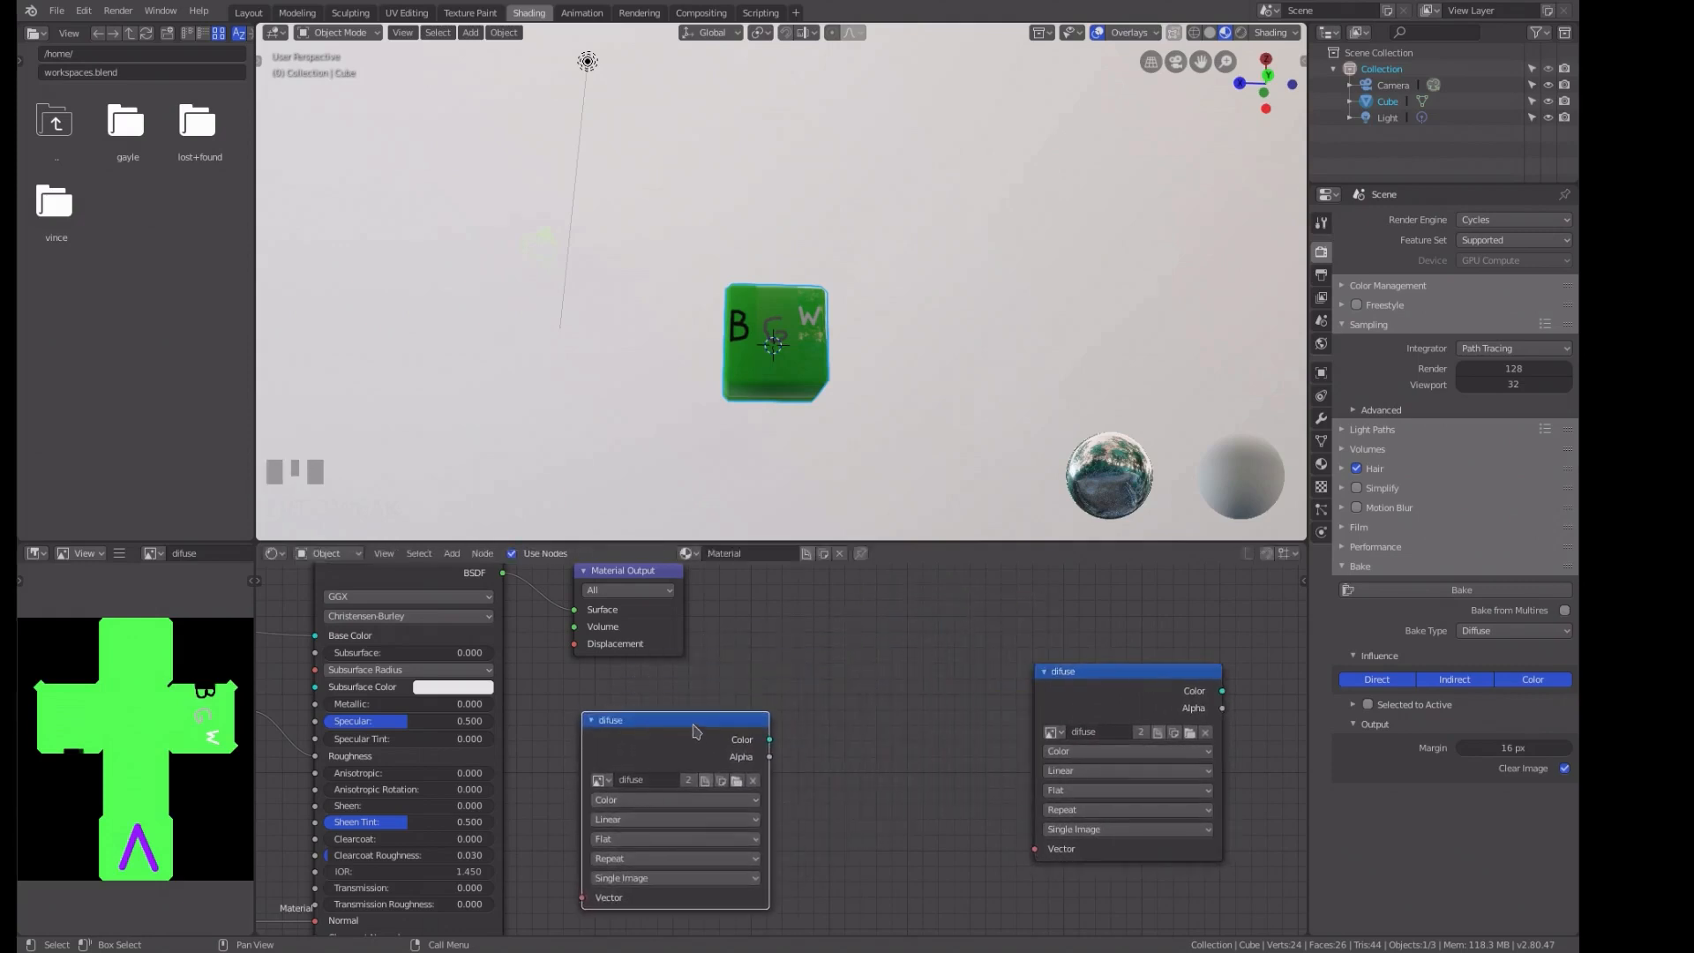
{"action": "left_click", "coordinate": [591, 722]}
{"action": "left_click_drag", "start_coordinate": [1131, 678], "coordinate": [1009, 662]}
{"action": "scroll", "coordinate": [1009, 663], "scroll_direction": "up", "scroll_amount": 1}
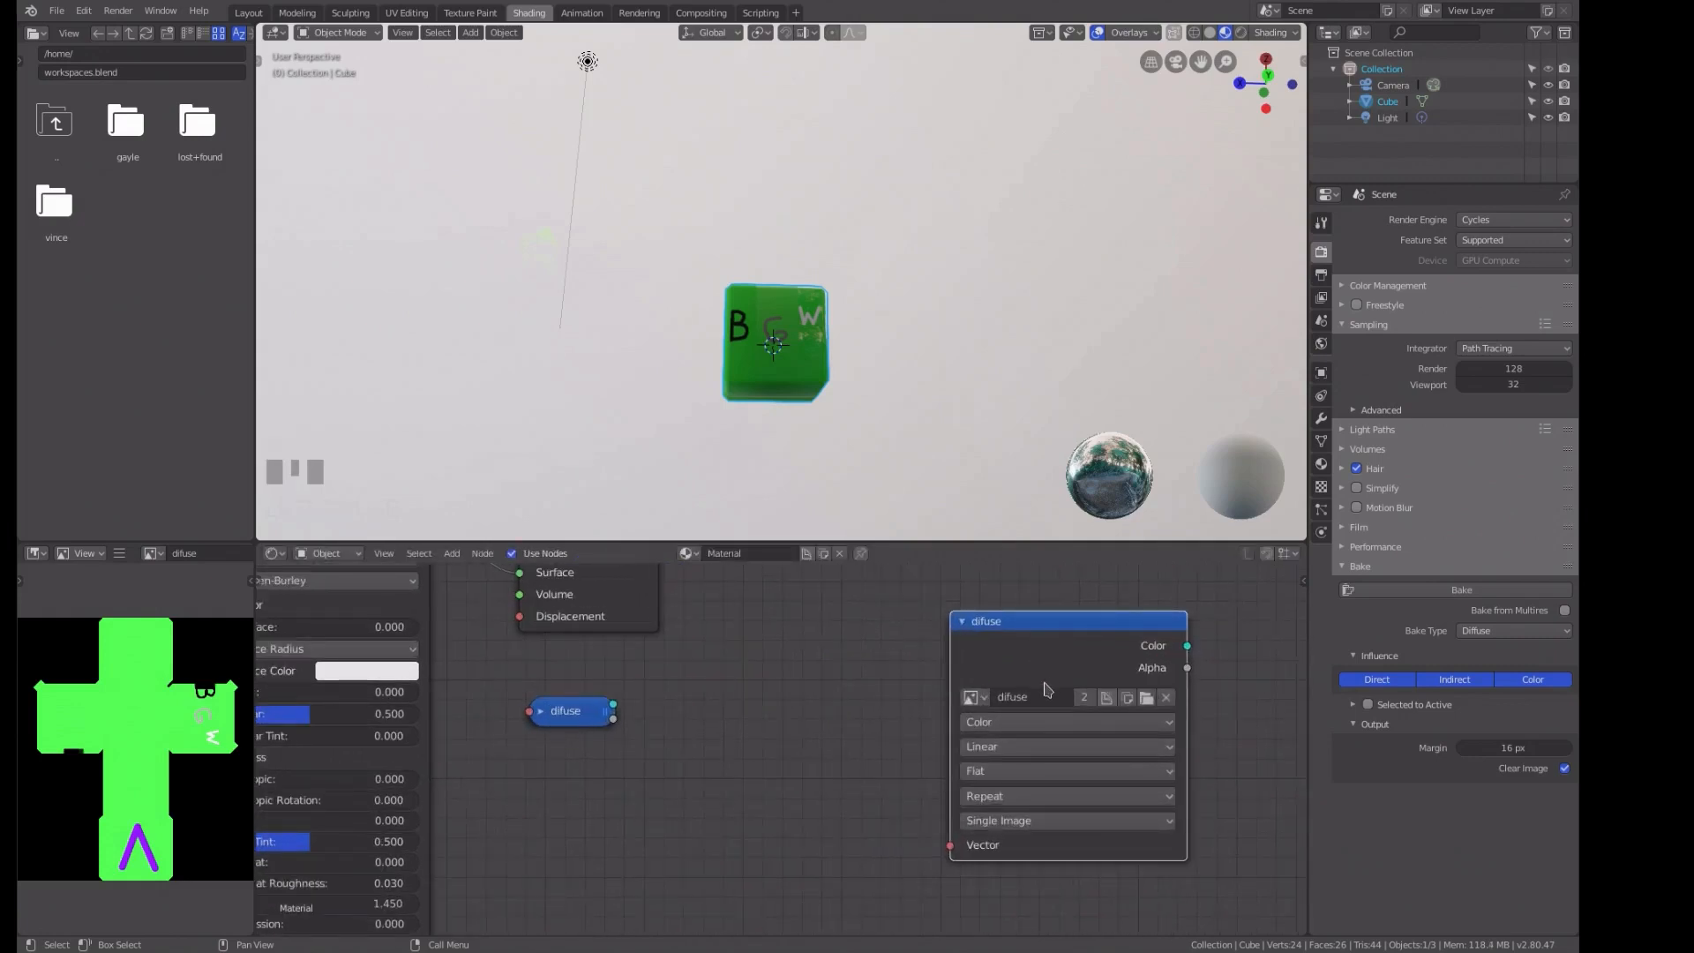
{"action": "left_click", "coordinate": [970, 697]}
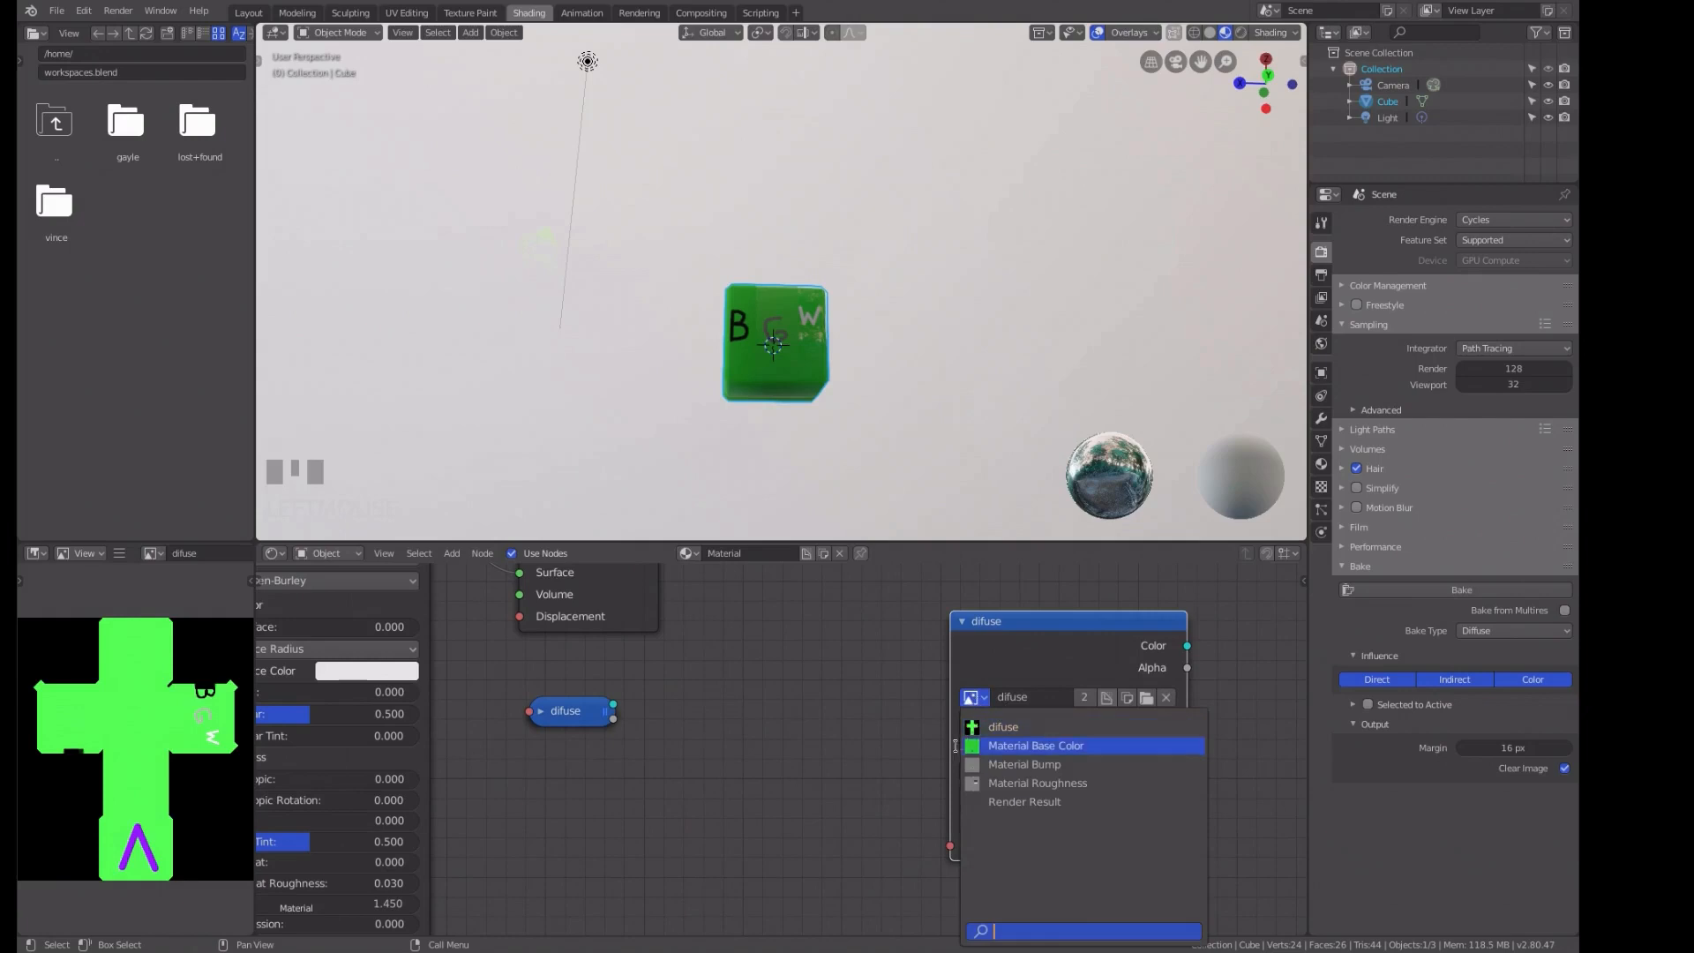
{"action": "left_click", "coordinate": [1008, 633]}
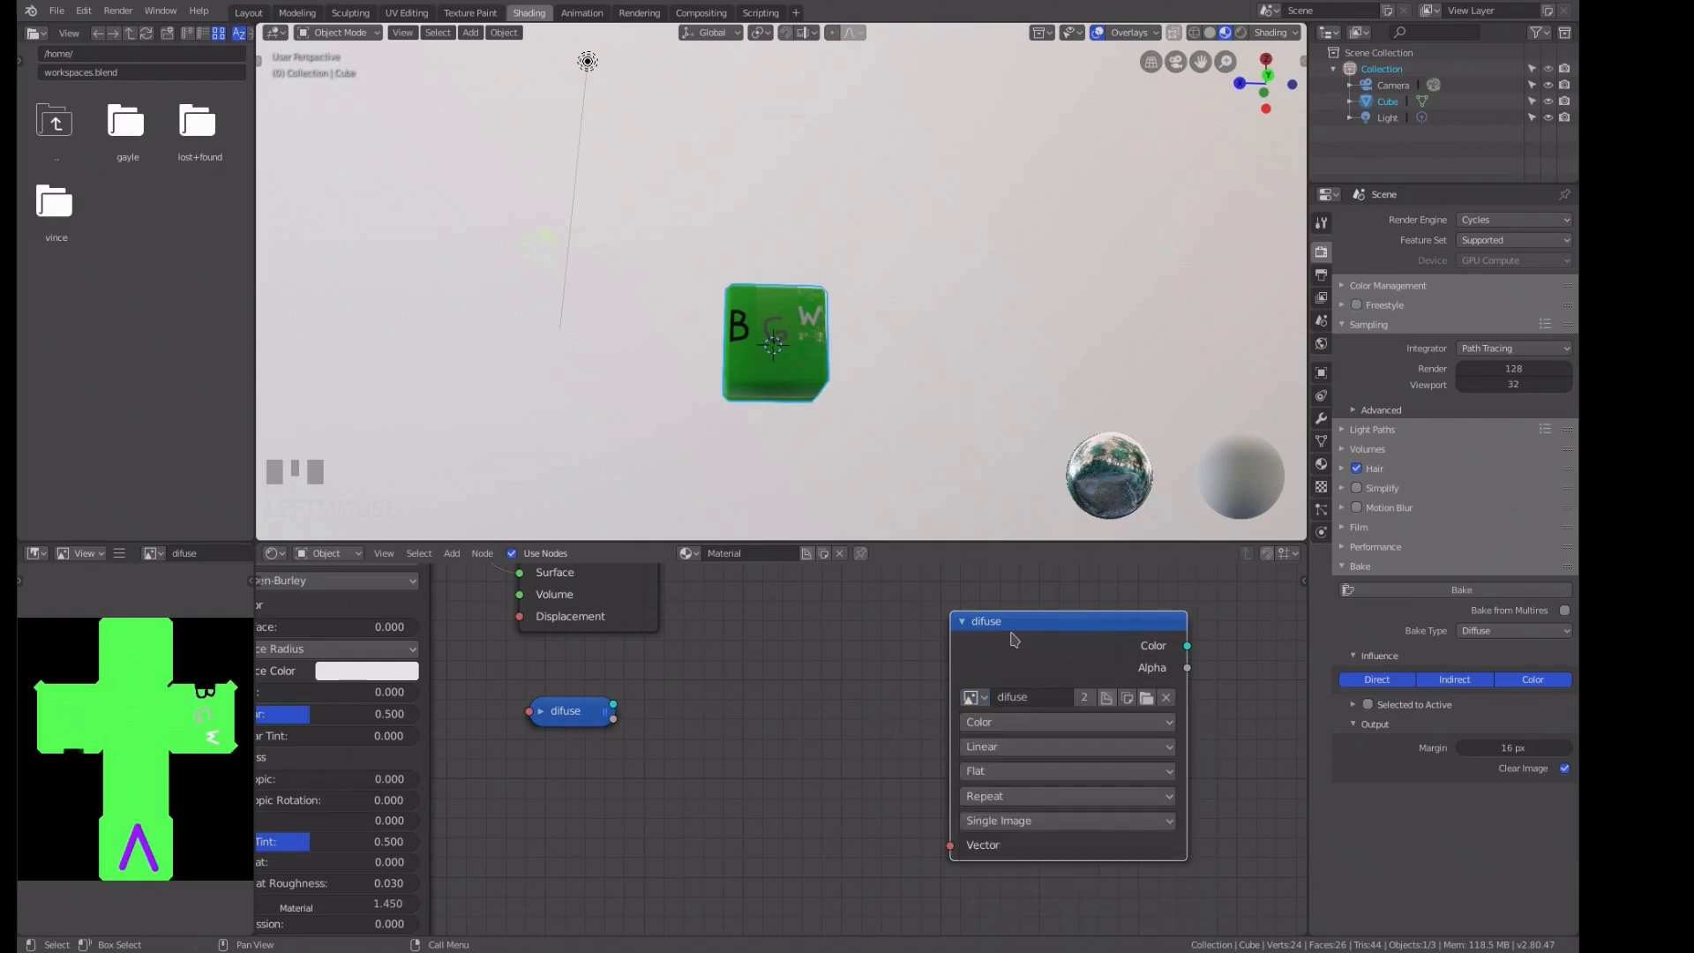
Create a new 1024 px image named bump in the expanded image node and set its color space to Non-Color Data.
{"action": "left_click", "coordinate": [1127, 699]}
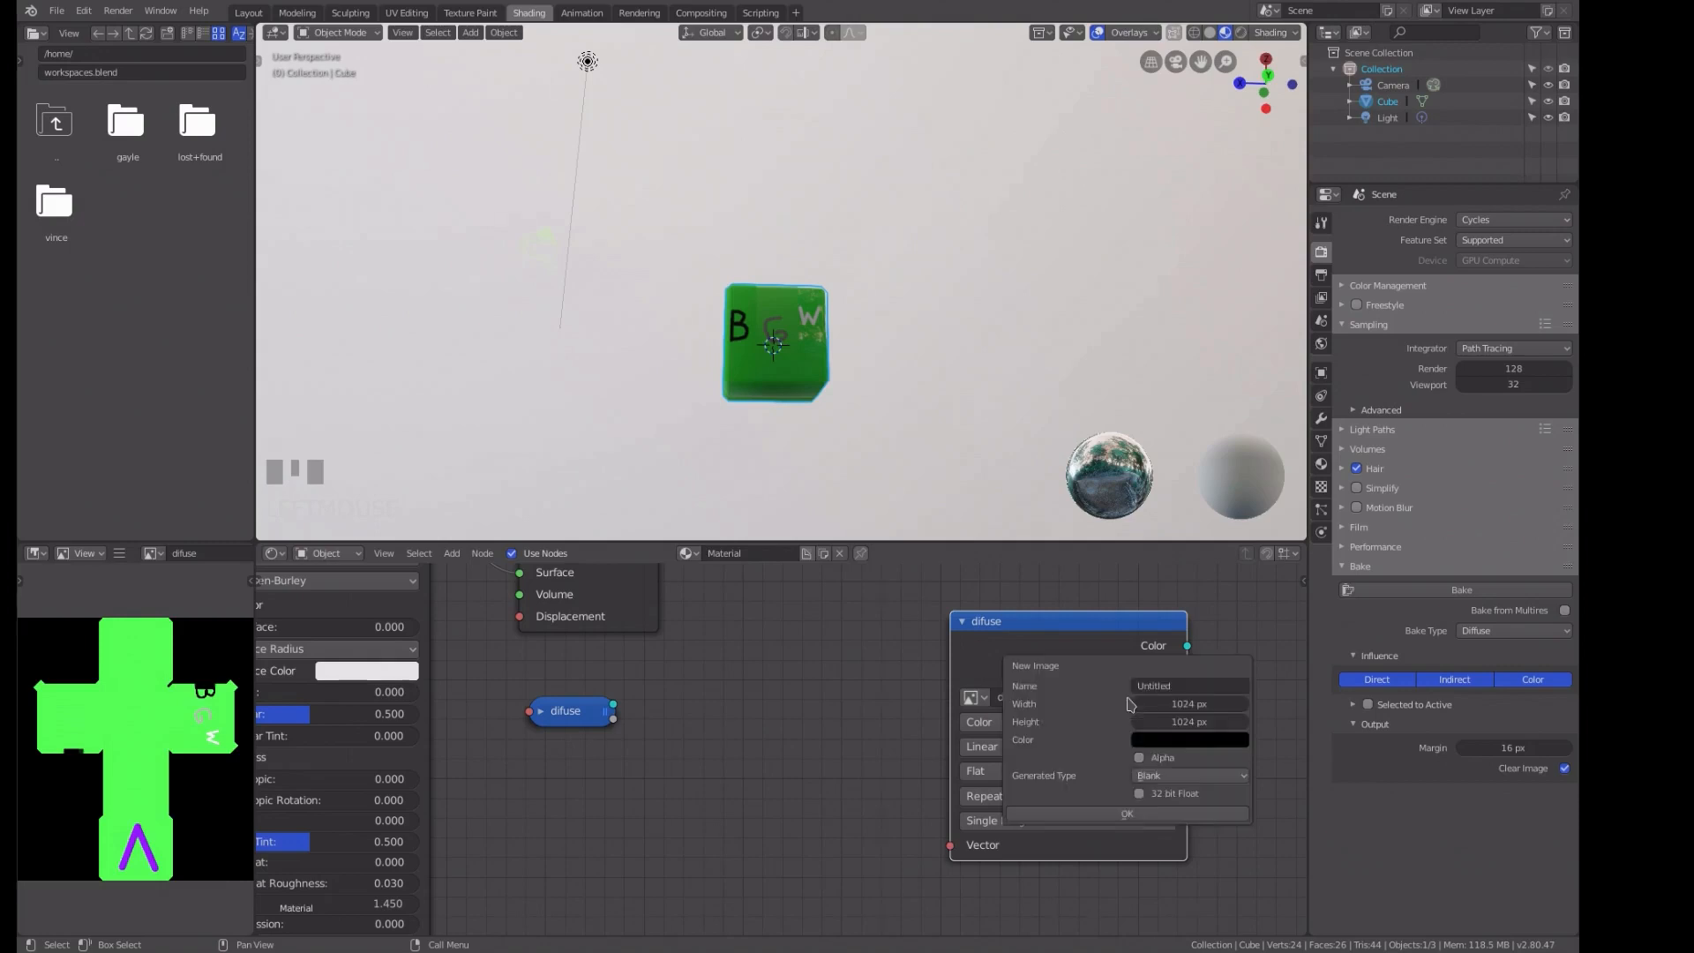
{"action": "left_click", "coordinate": [1173, 688]}
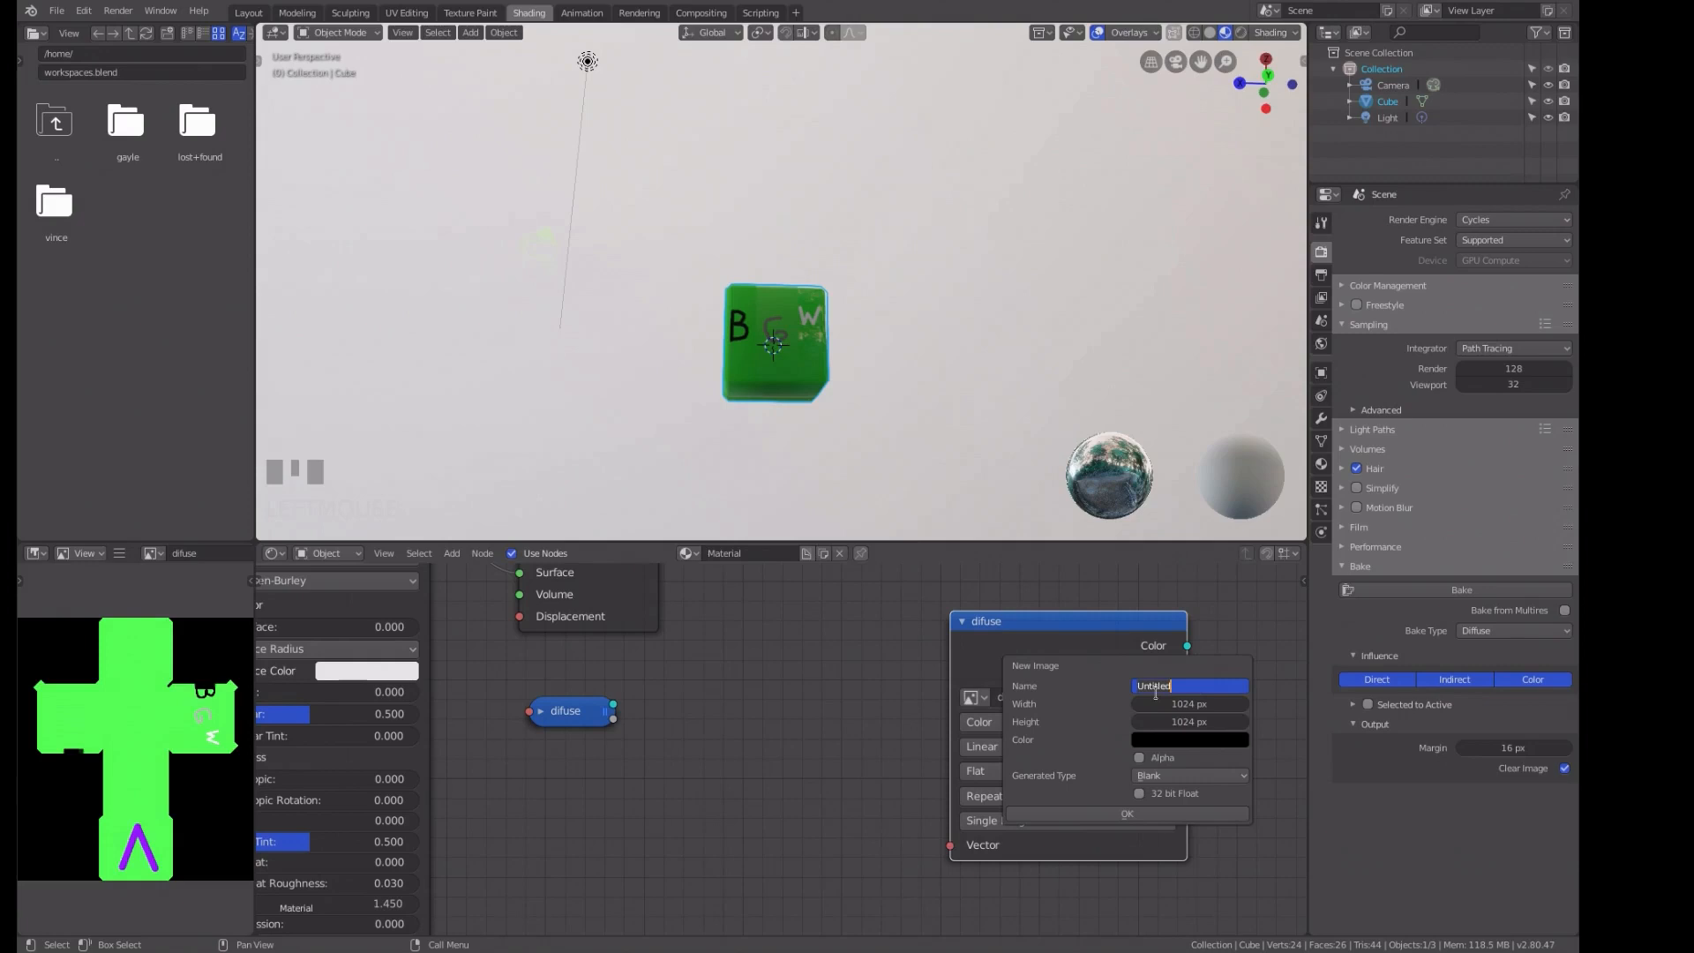
{"action": "type", "text": "bump"}
{"action": "left_click", "coordinate": [1127, 812]}
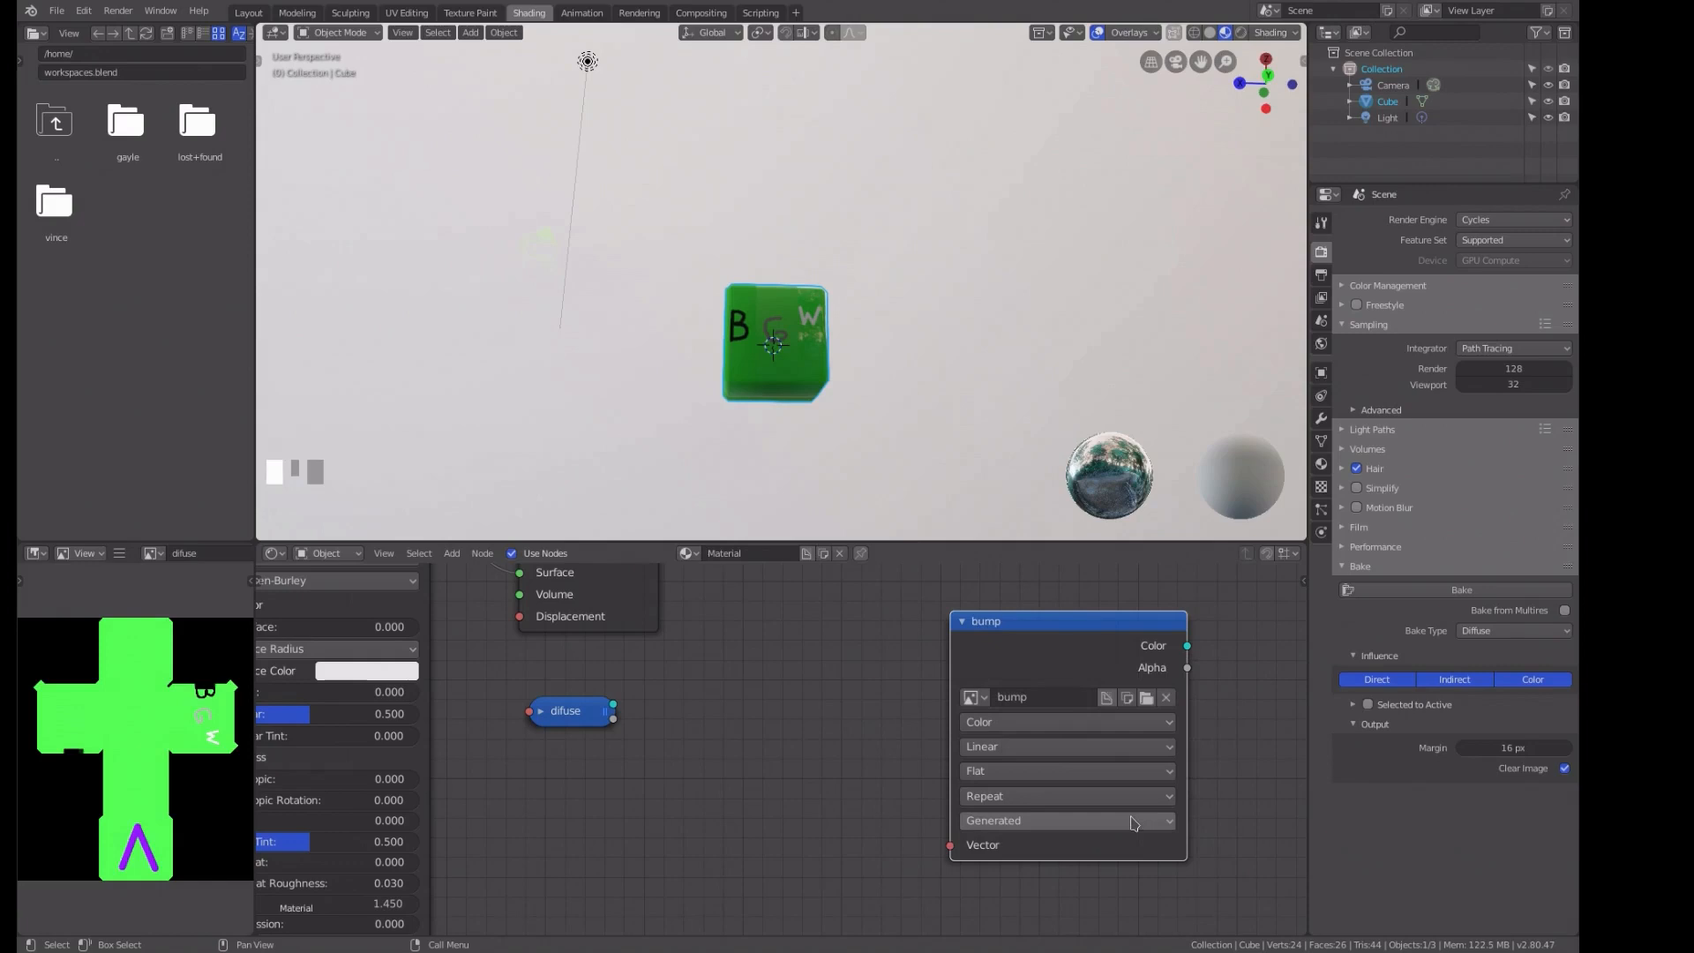
{"action": "left_click", "coordinate": [1019, 723]}
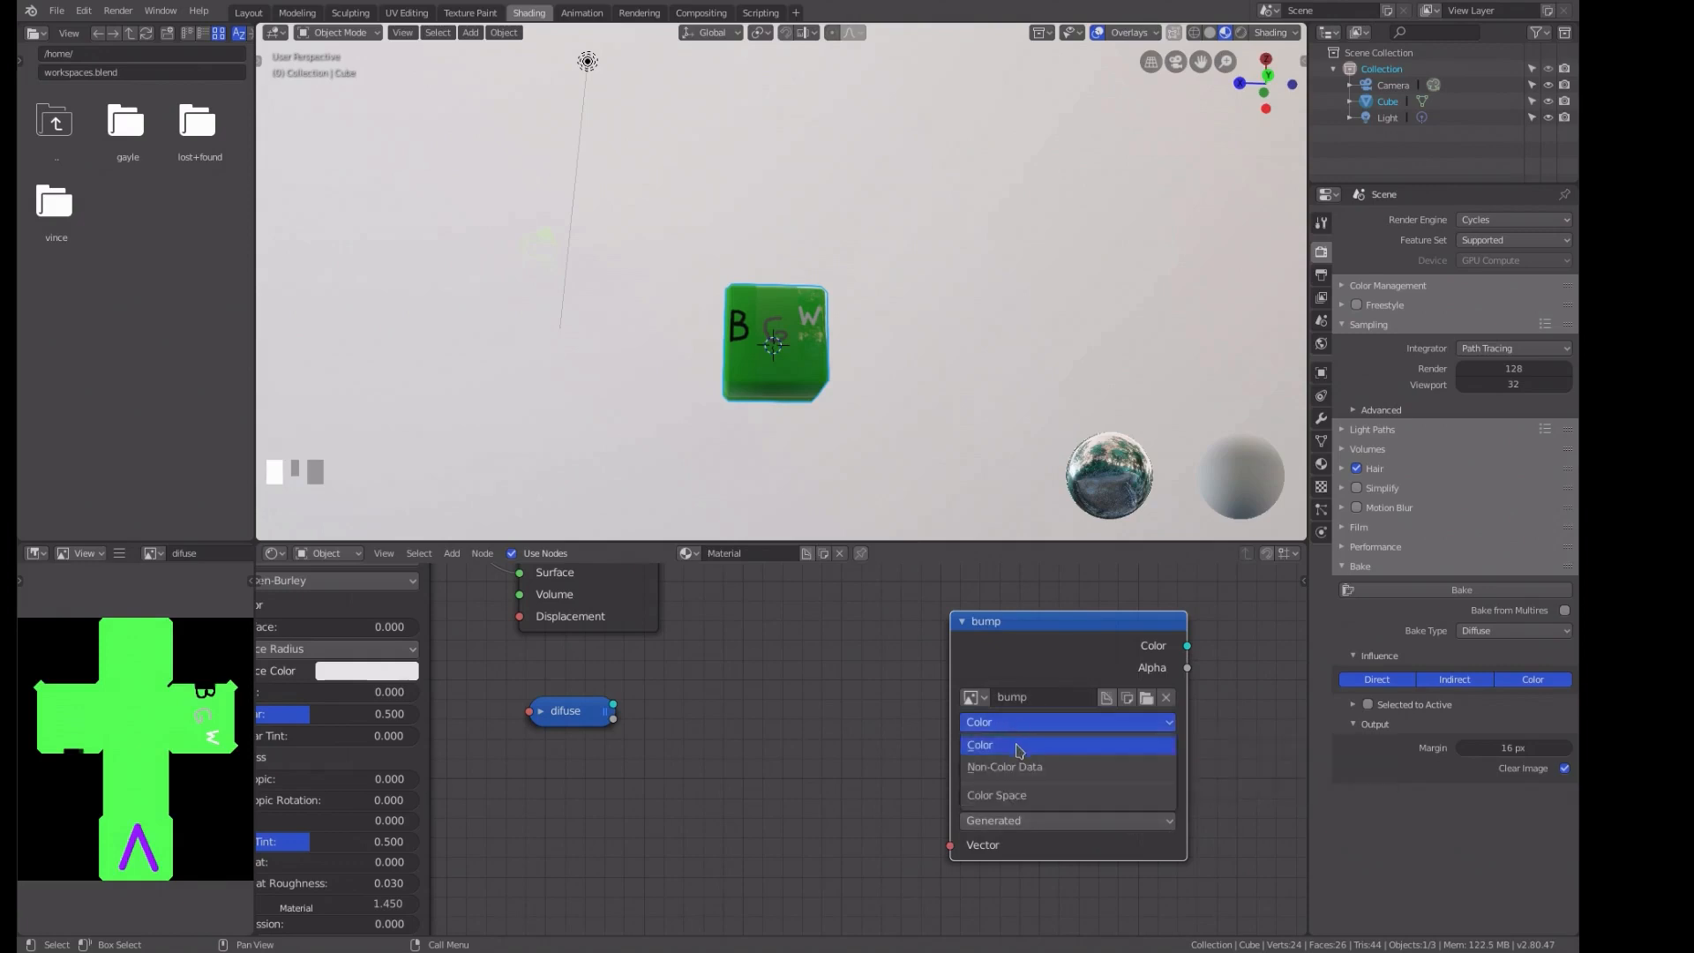
{"action": "left_click", "coordinate": [1016, 767]}
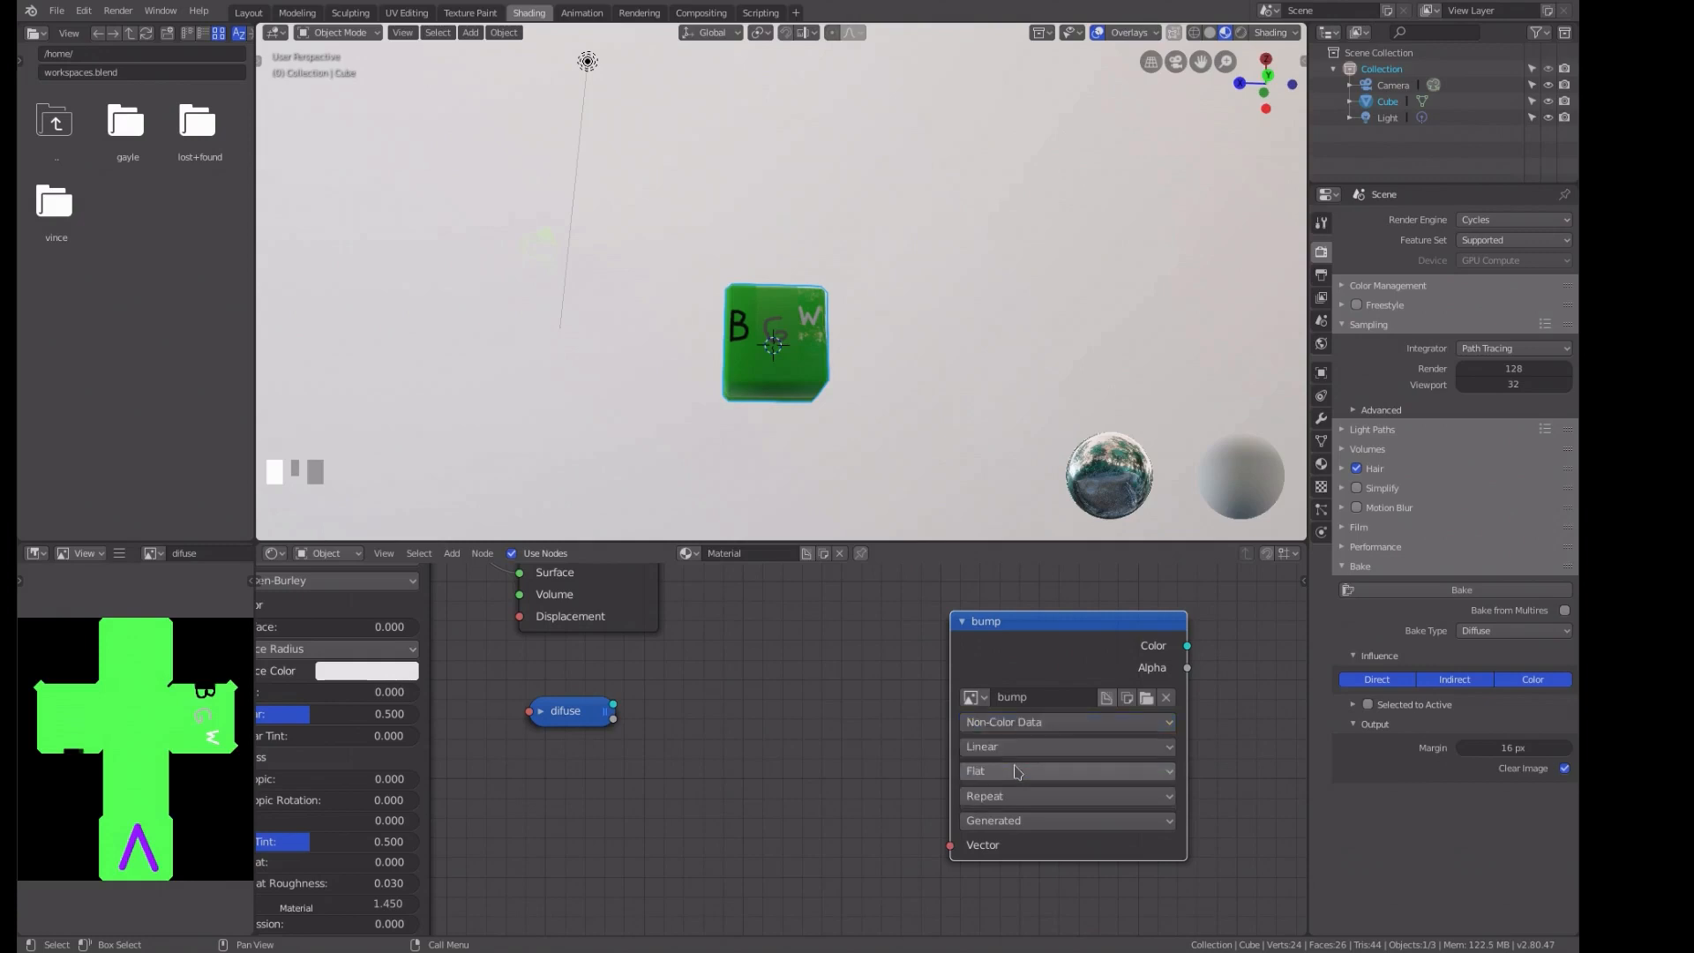
Bake the cube with the Normal bake type into the bump image.
{"action": "left_click", "coordinate": [1497, 633]}
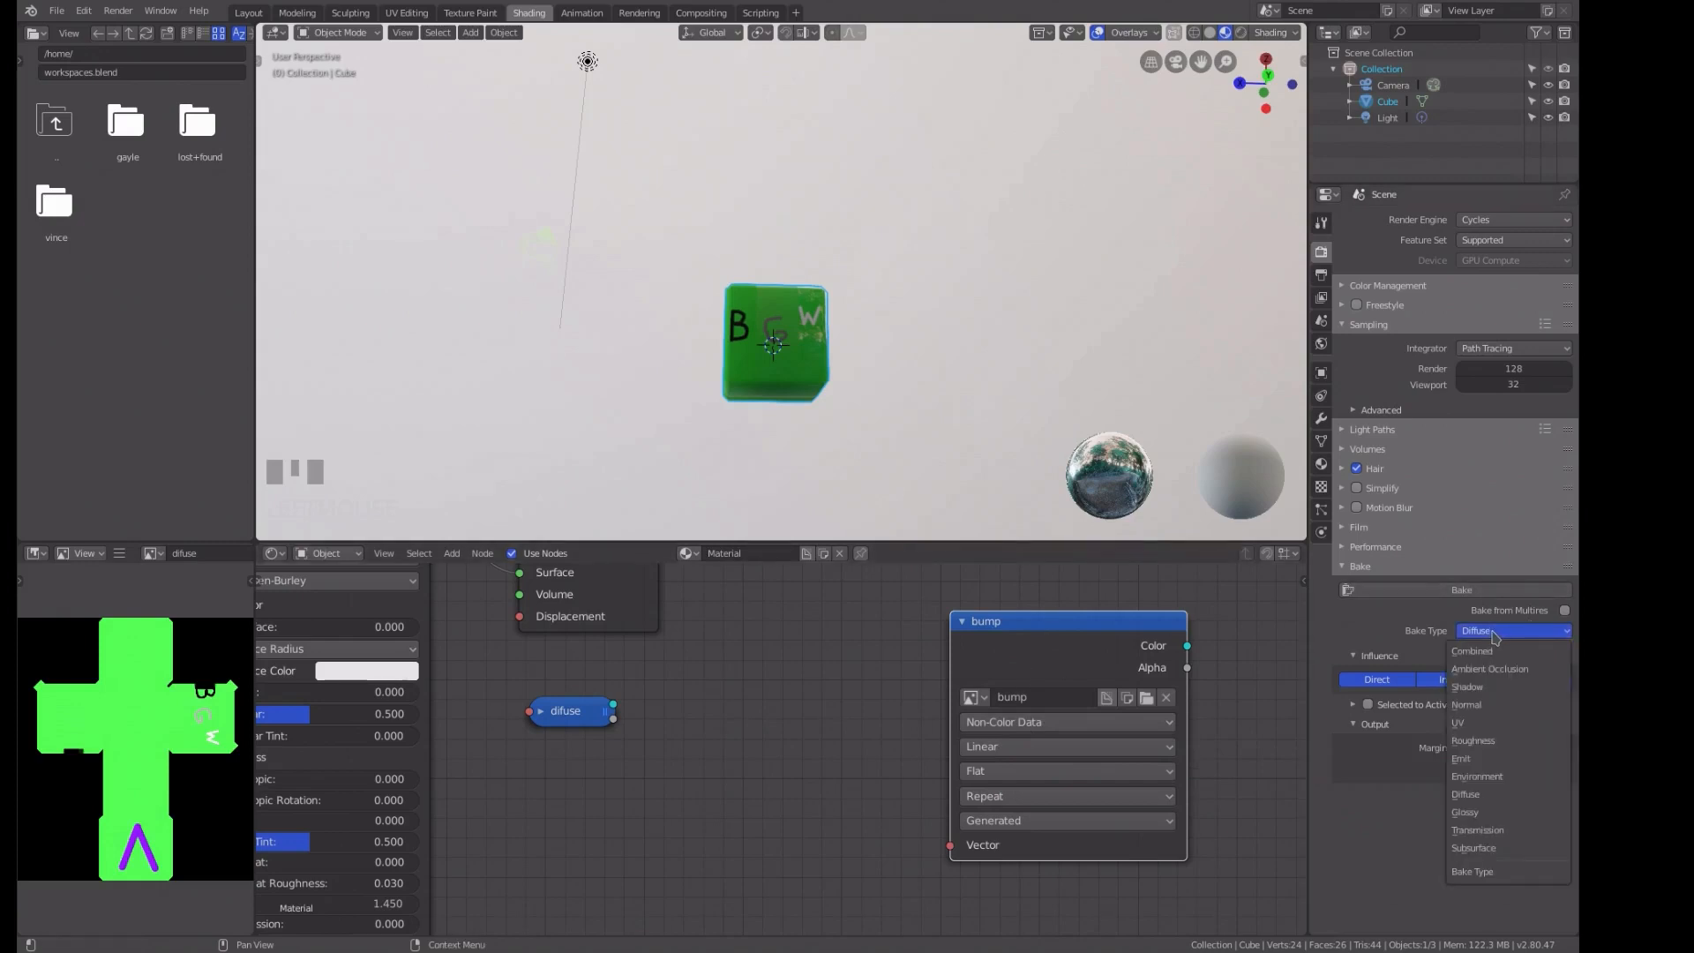
{"action": "left_click", "coordinate": [1484, 706]}
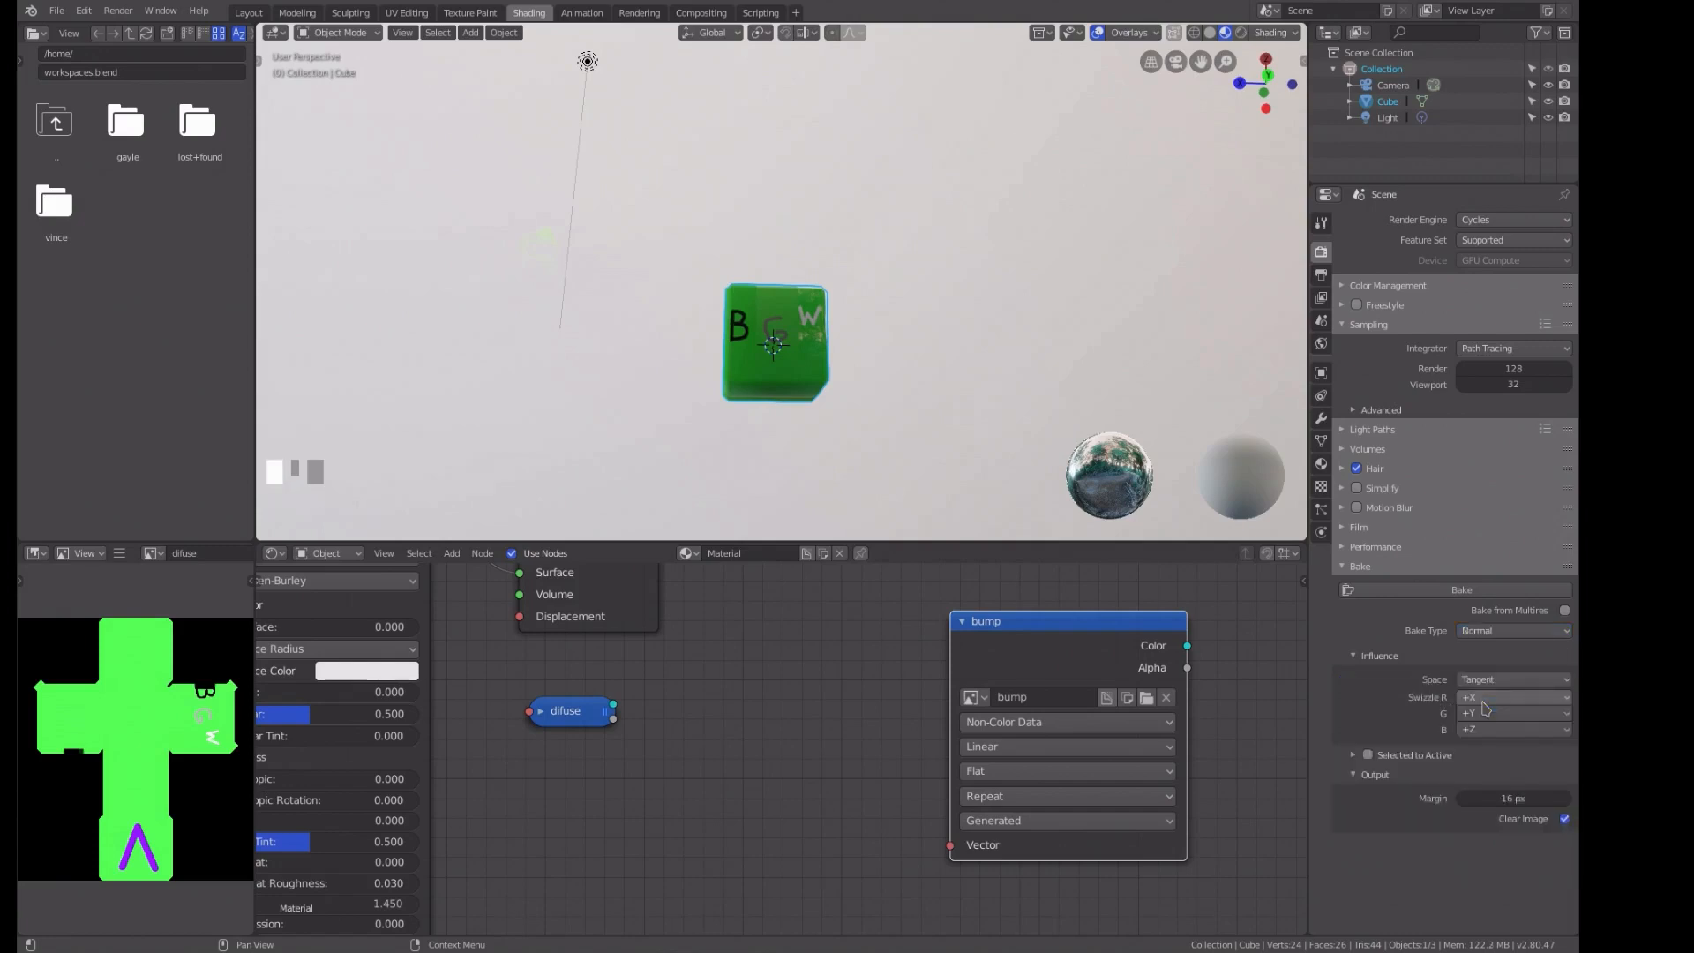
{"action": "left_click", "coordinate": [1451, 591]}
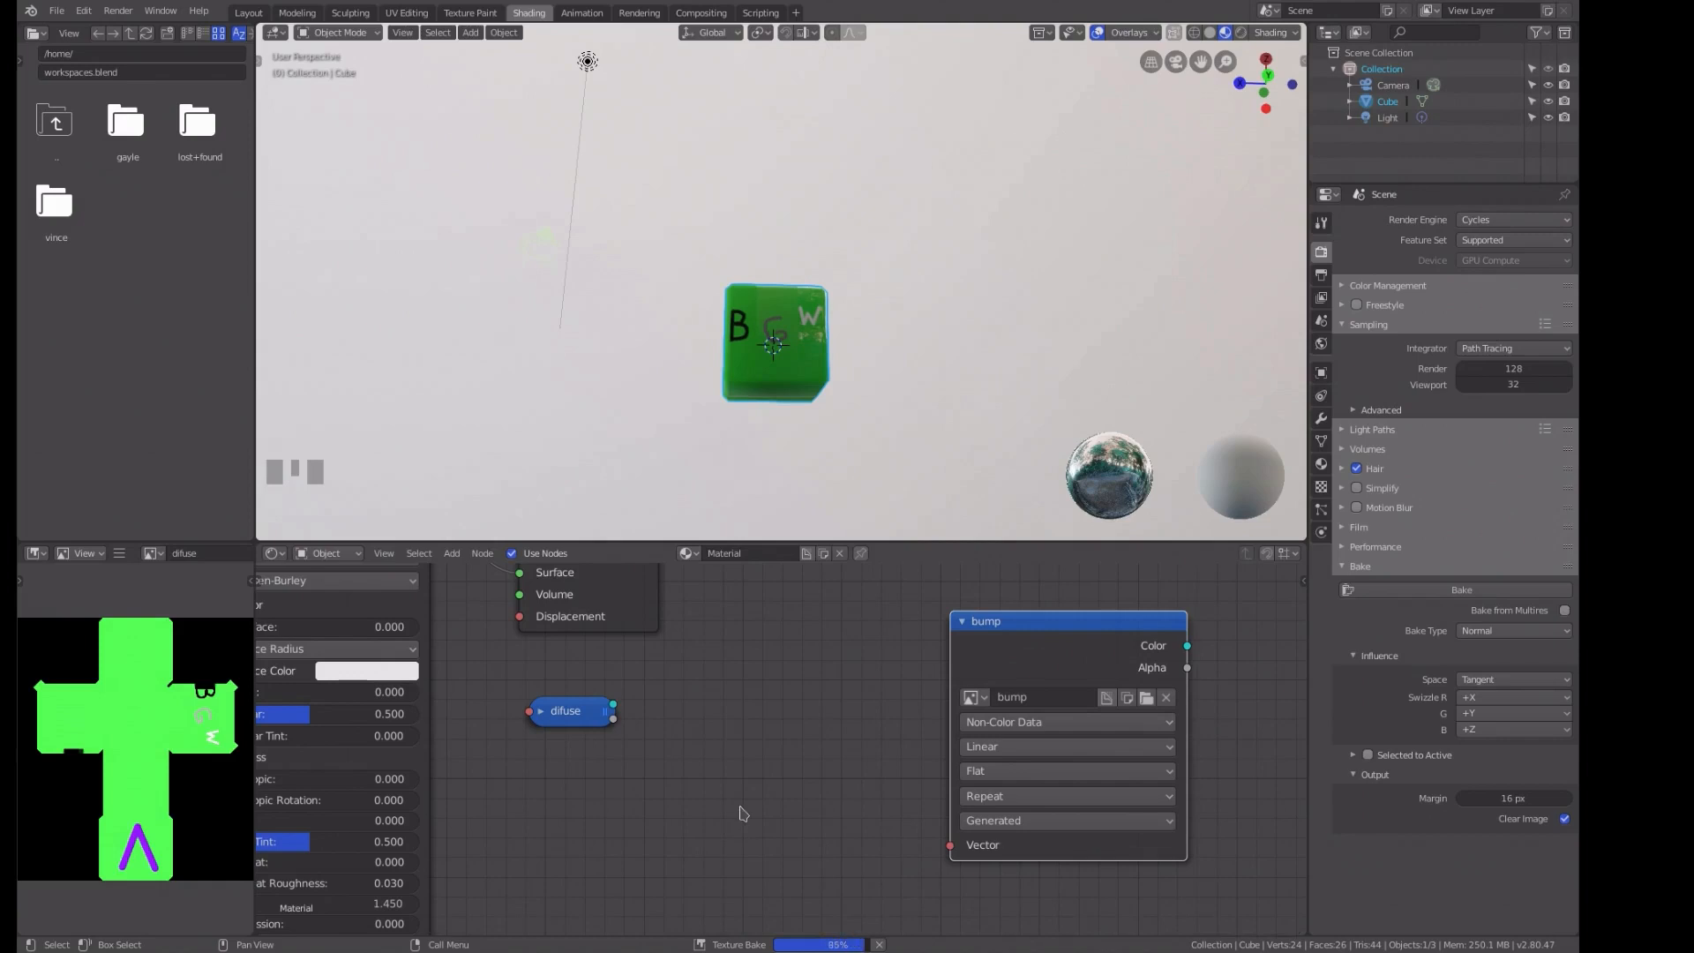
Examine the baked screw and rivet details in the bump texture.
{"action": "scroll", "coordinate": [194, 751], "scroll_direction": "up", "scroll_amount": 2}
{"action": "scroll", "coordinate": [190, 747], "scroll_direction": "up", "scroll_amount": 3}
{"action": "scroll", "coordinate": [168, 746], "scroll_direction": "down", "scroll_amount": 3}
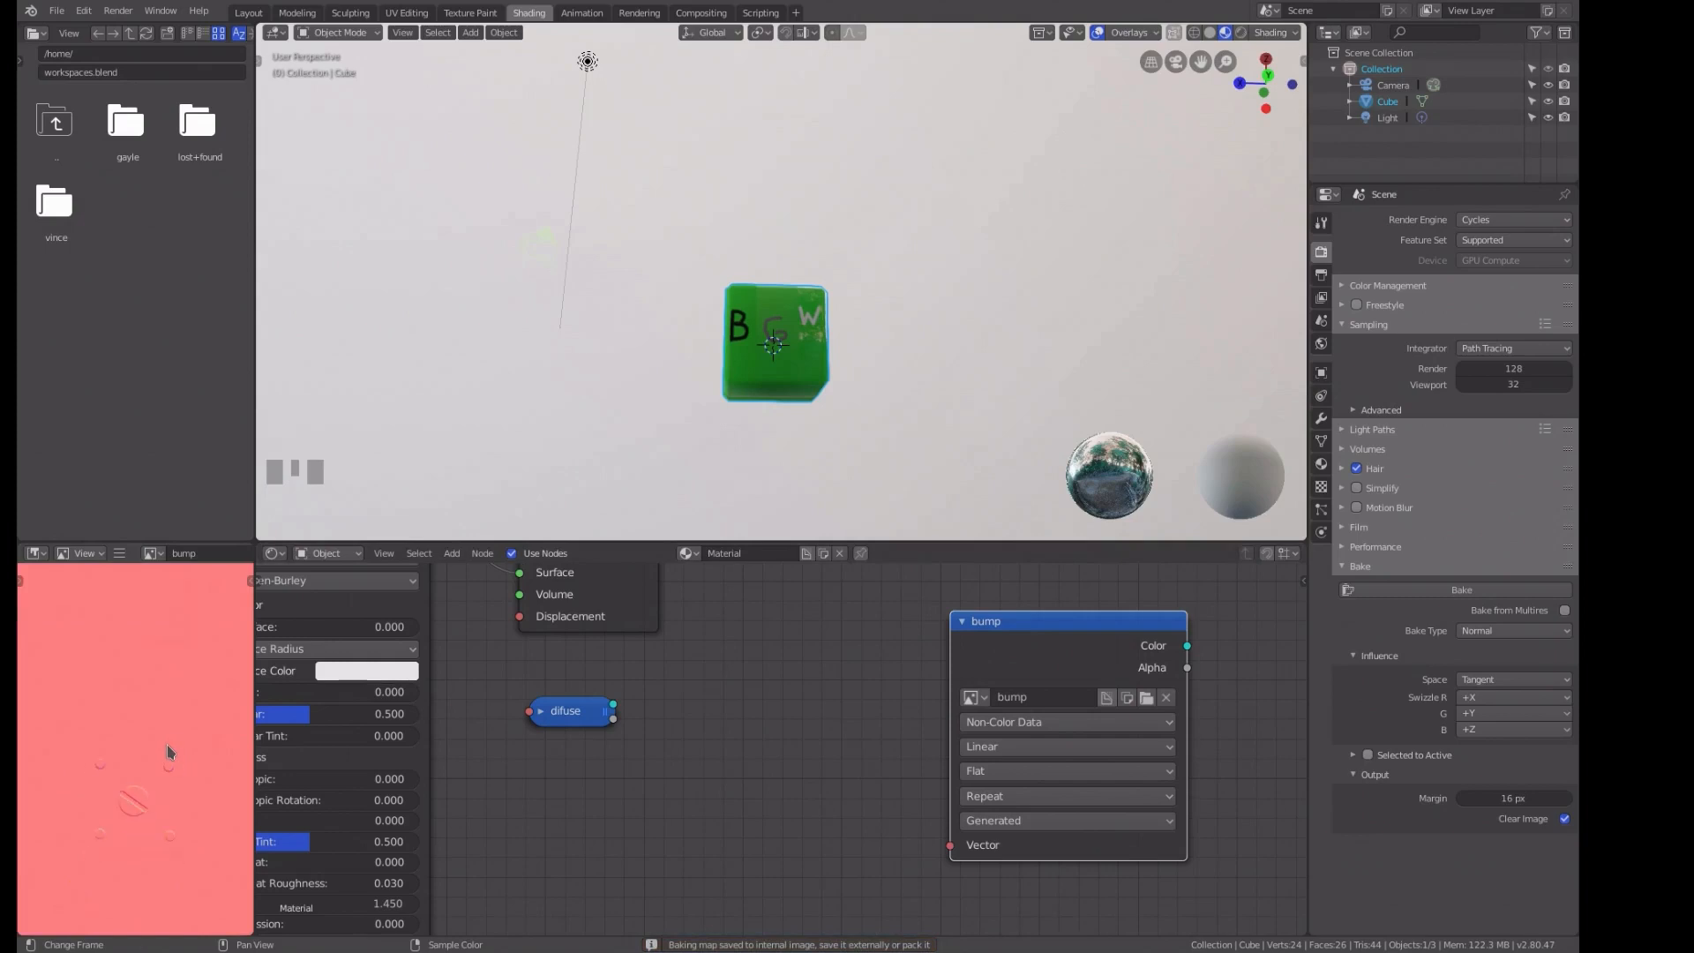
{"action": "scroll", "coordinate": [168, 743], "scroll_direction": "down", "scroll_amount": 3}
{"action": "scroll", "coordinate": [168, 743], "scroll_direction": "up", "scroll_amount": 4}
{"action": "middle_click_drag", "start_coordinate": [170, 741], "coordinate": [173, 696]}
{"action": "scroll", "coordinate": [173, 696], "scroll_direction": "up", "scroll_amount": 2}
{"action": "scroll", "coordinate": [173, 703], "scroll_direction": "down", "scroll_amount": 2}
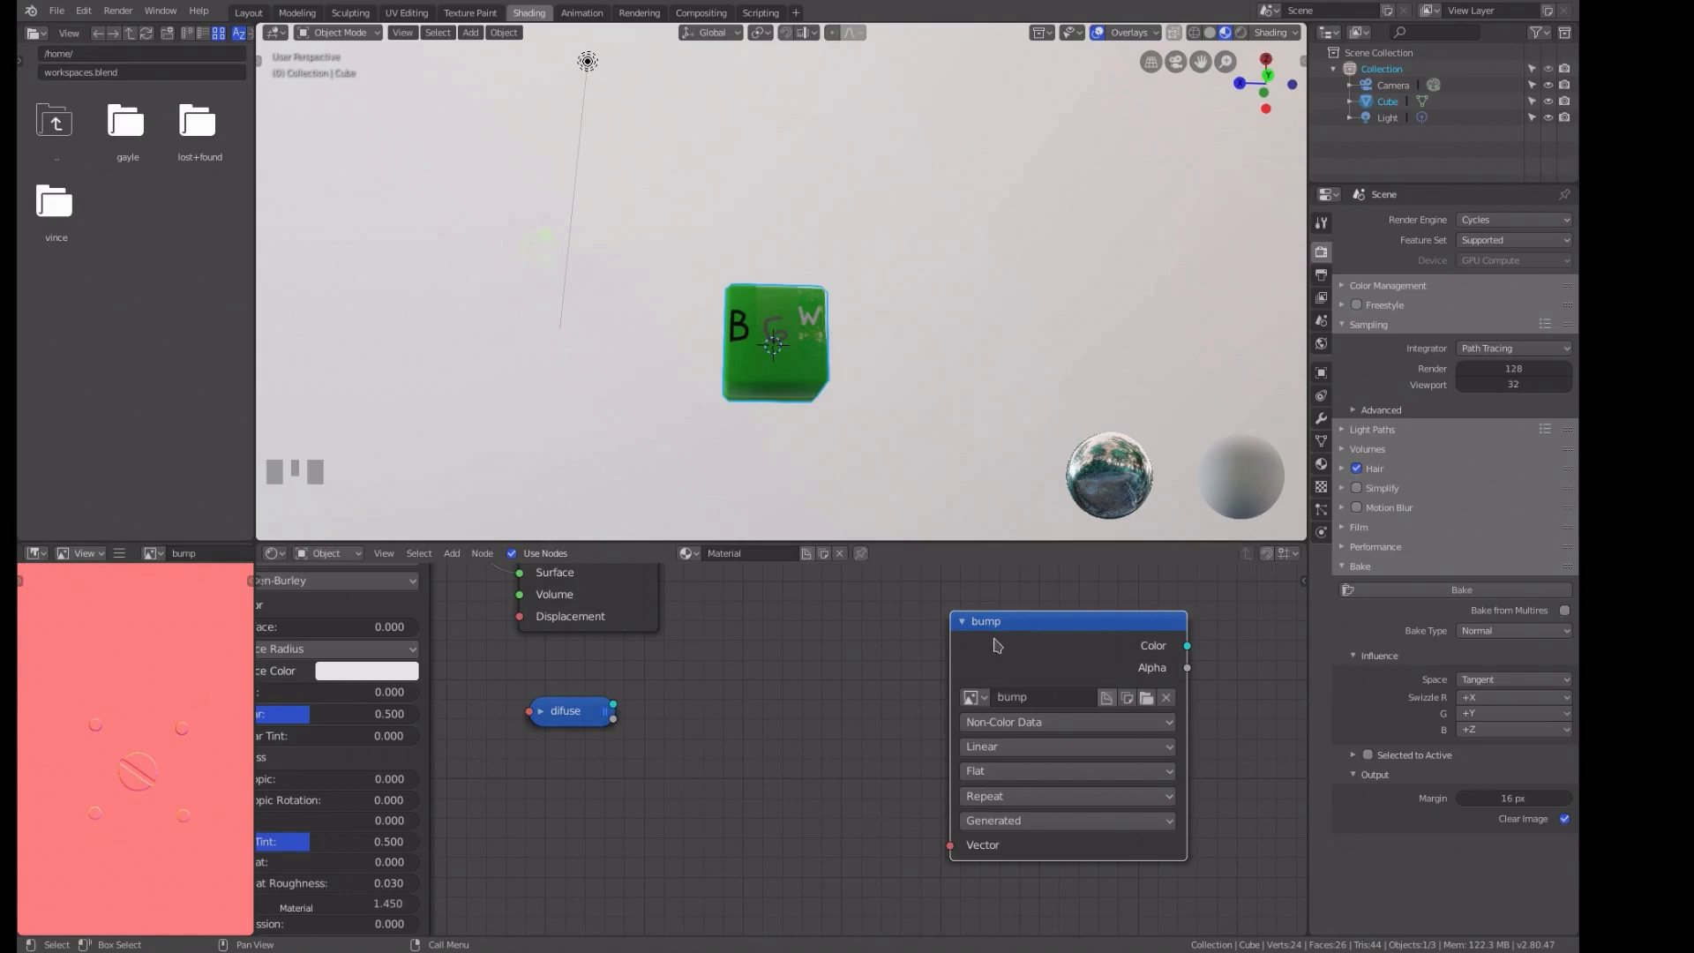
Collapse the bump node, move it near the difuse node, and place a duplicate in the open space beside it.
{"action": "left_click", "coordinate": [964, 623]}
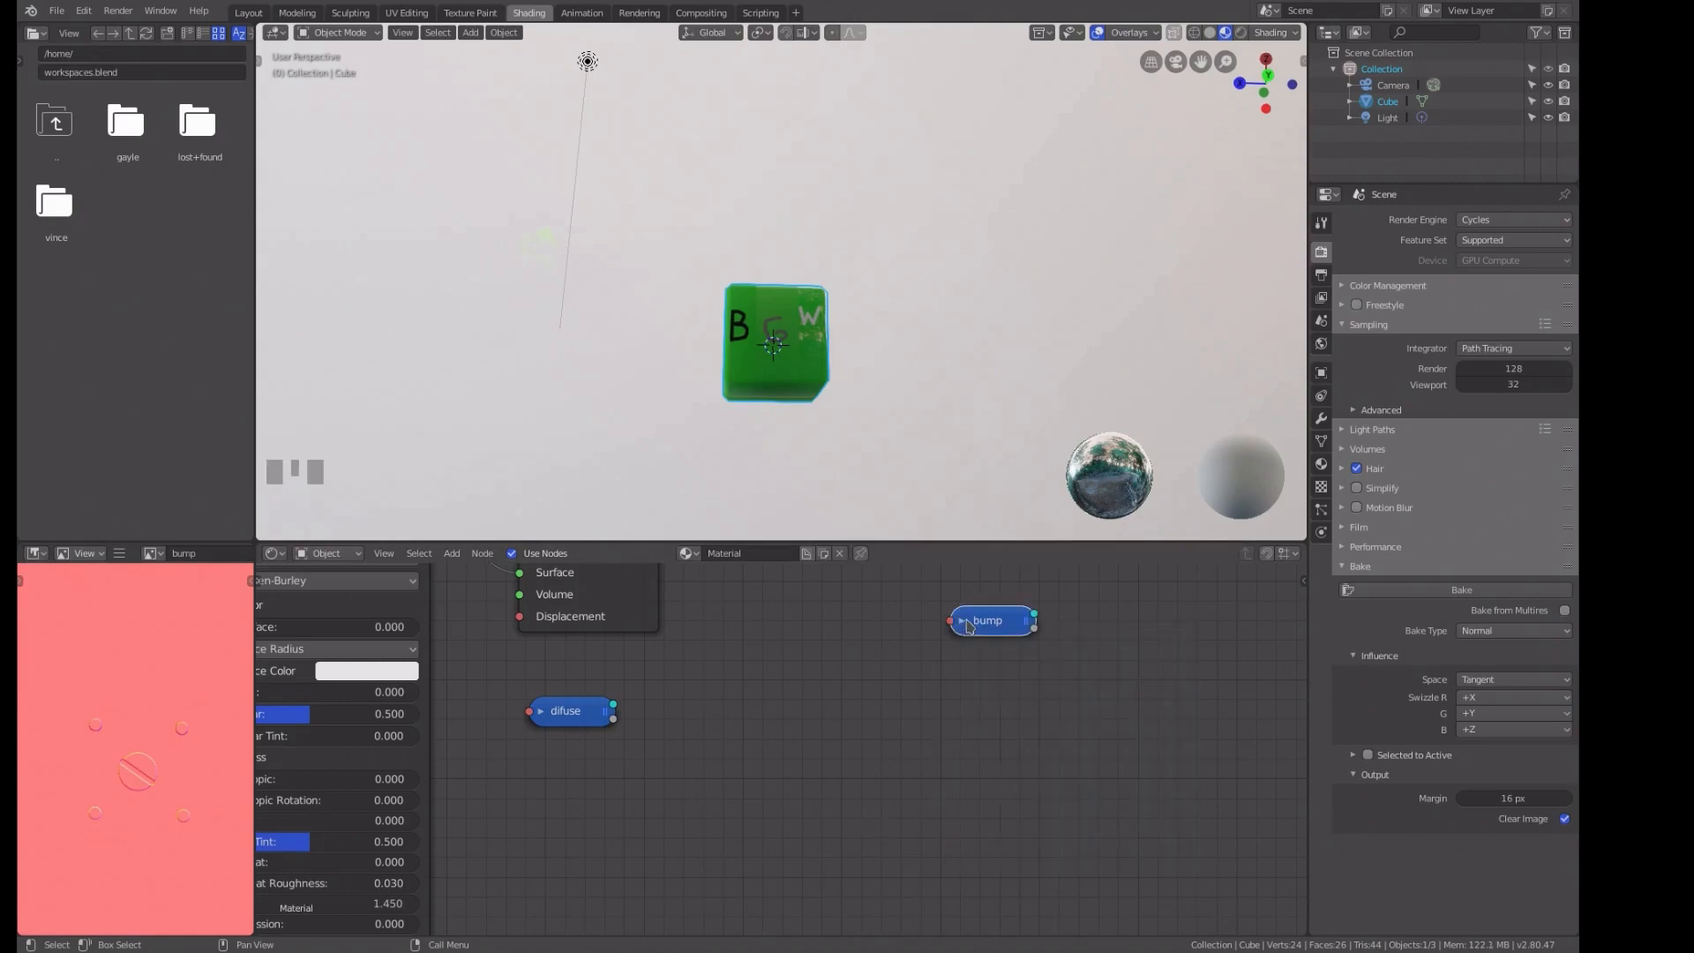
{"action": "left_click_drag", "start_coordinate": [991, 619], "coordinate": [777, 671]}
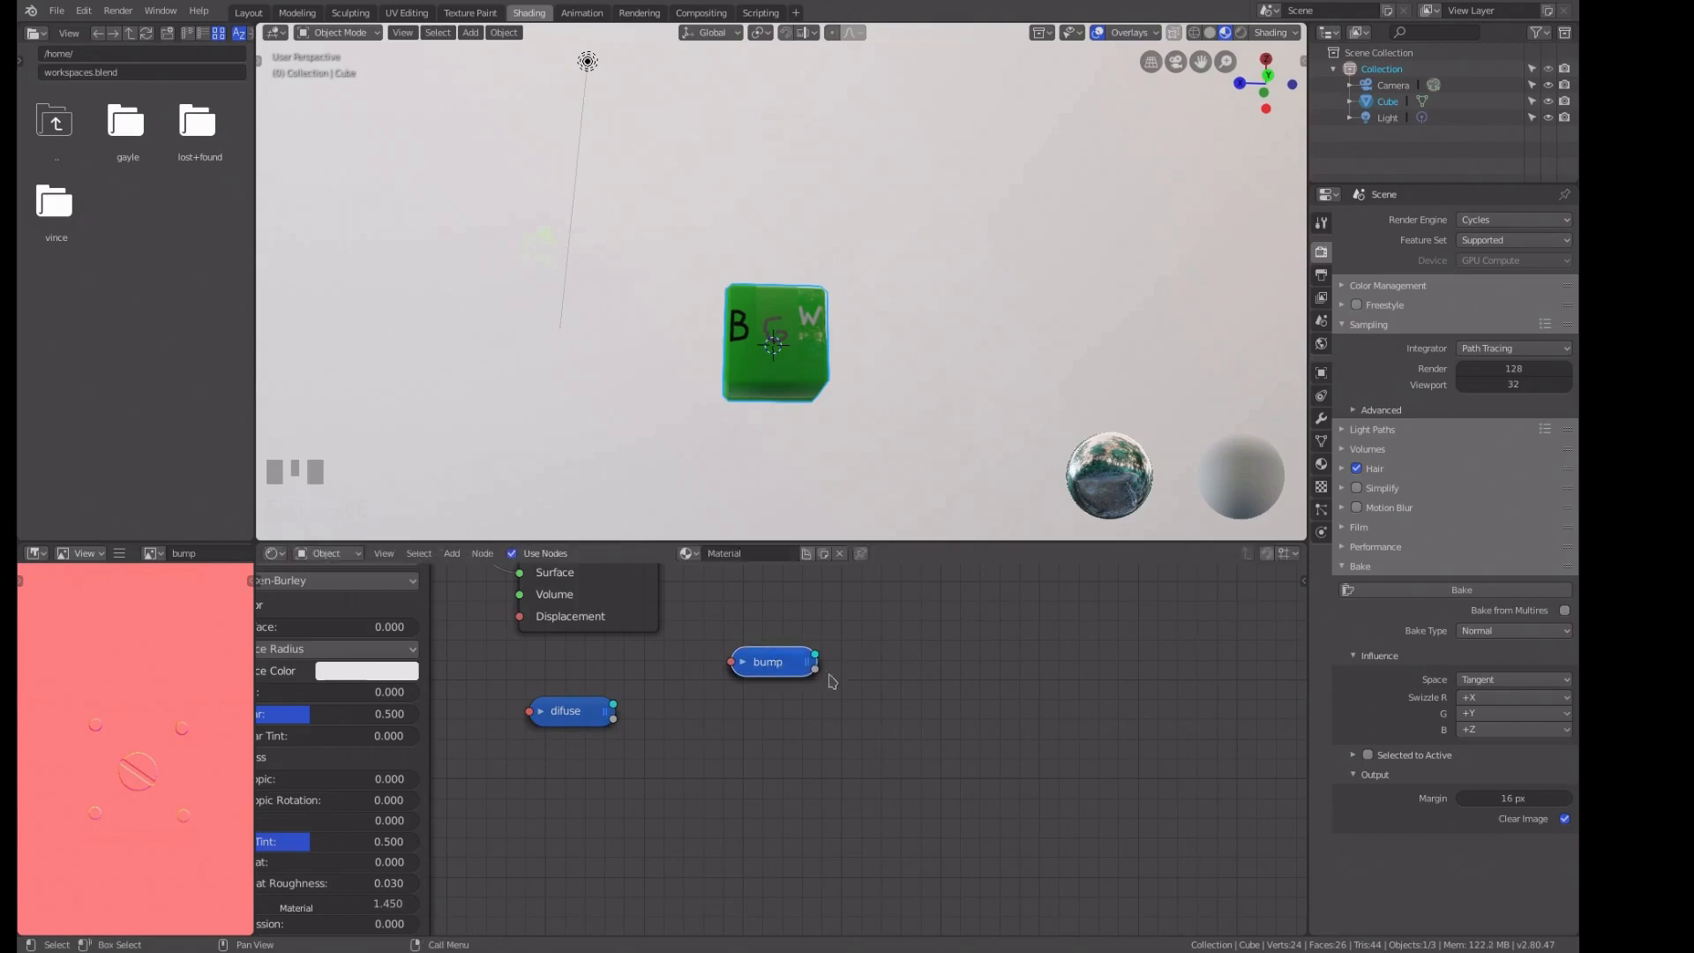
{"action": "left_click", "coordinate": [782, 668]}
{"action": "key", "text": "shift+d"}
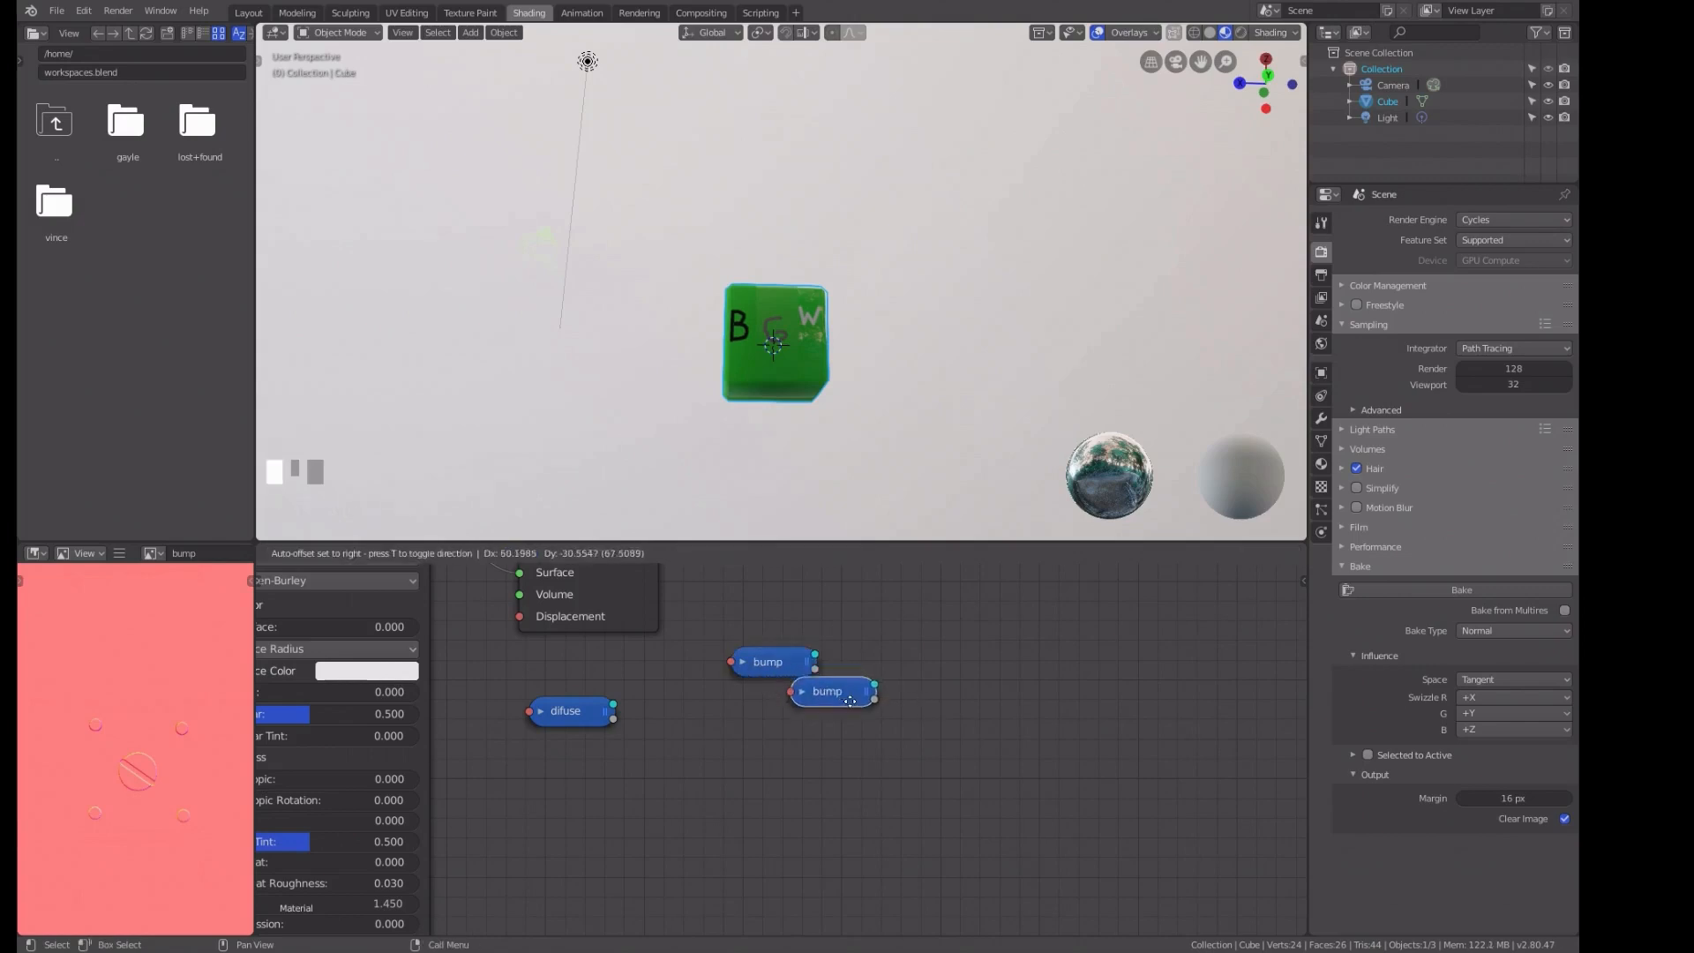
{"action": "left_click", "coordinate": [987, 697]}
Expand the duplicated bump node and create a new 1024 px image named specular in it.
{"action": "key", "text": "h"}
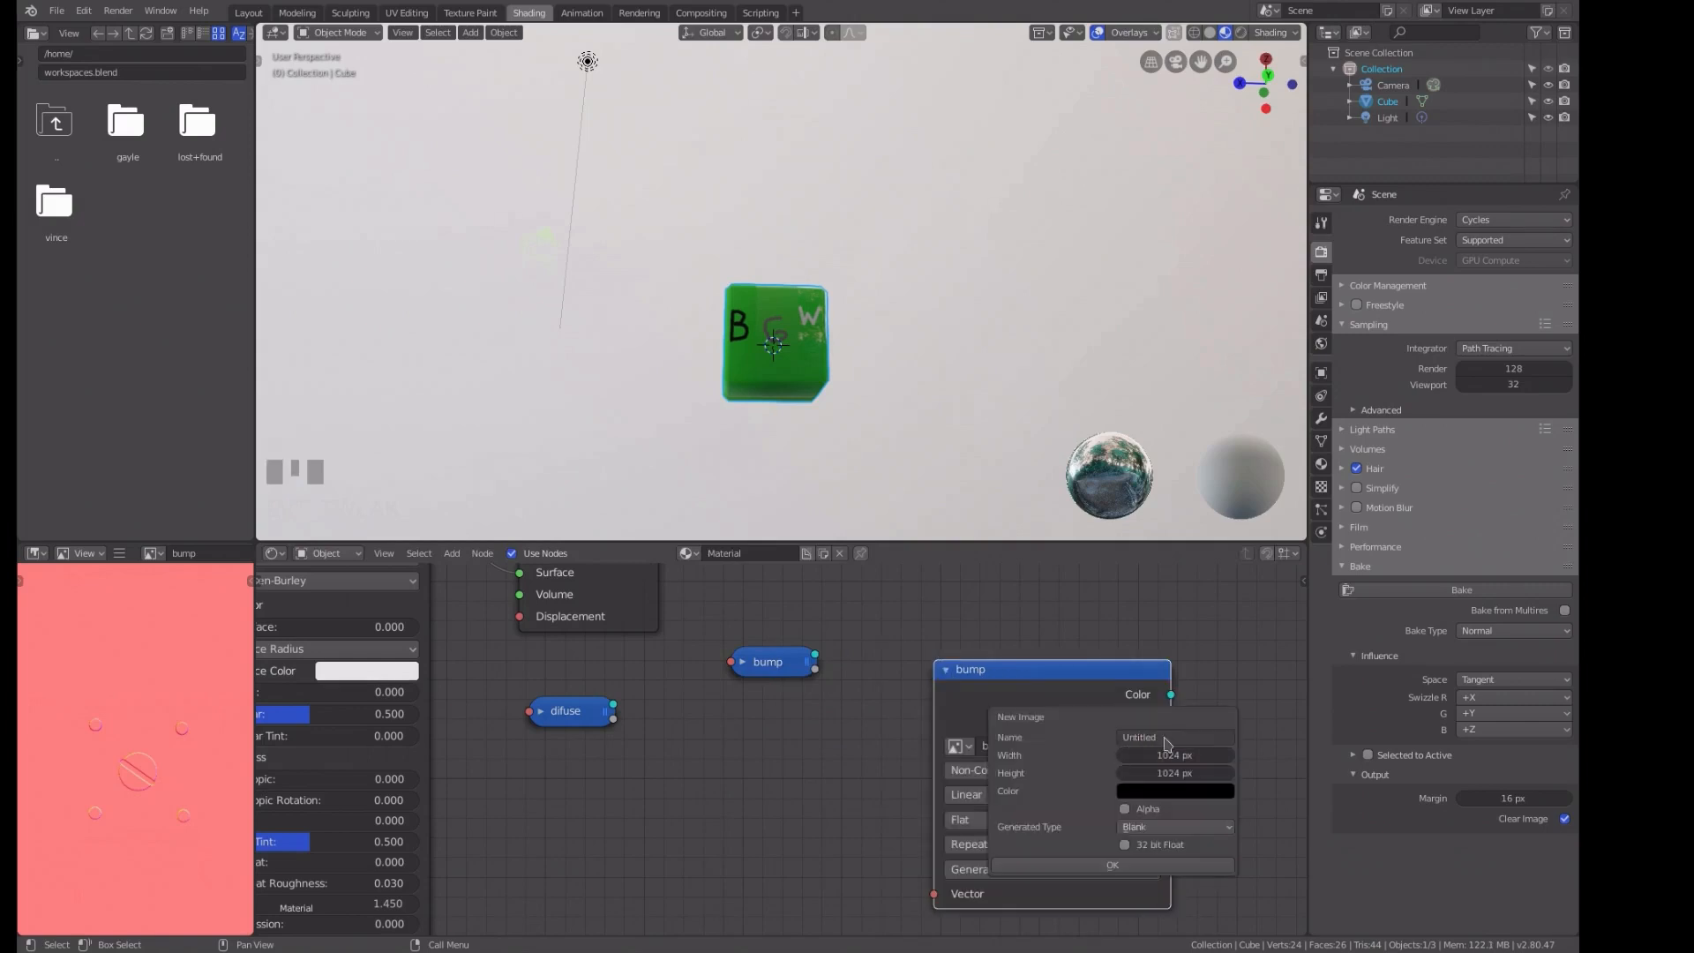
{"action": "left_click", "coordinate": [1134, 736]}
{"action": "type", "text": "specular"}
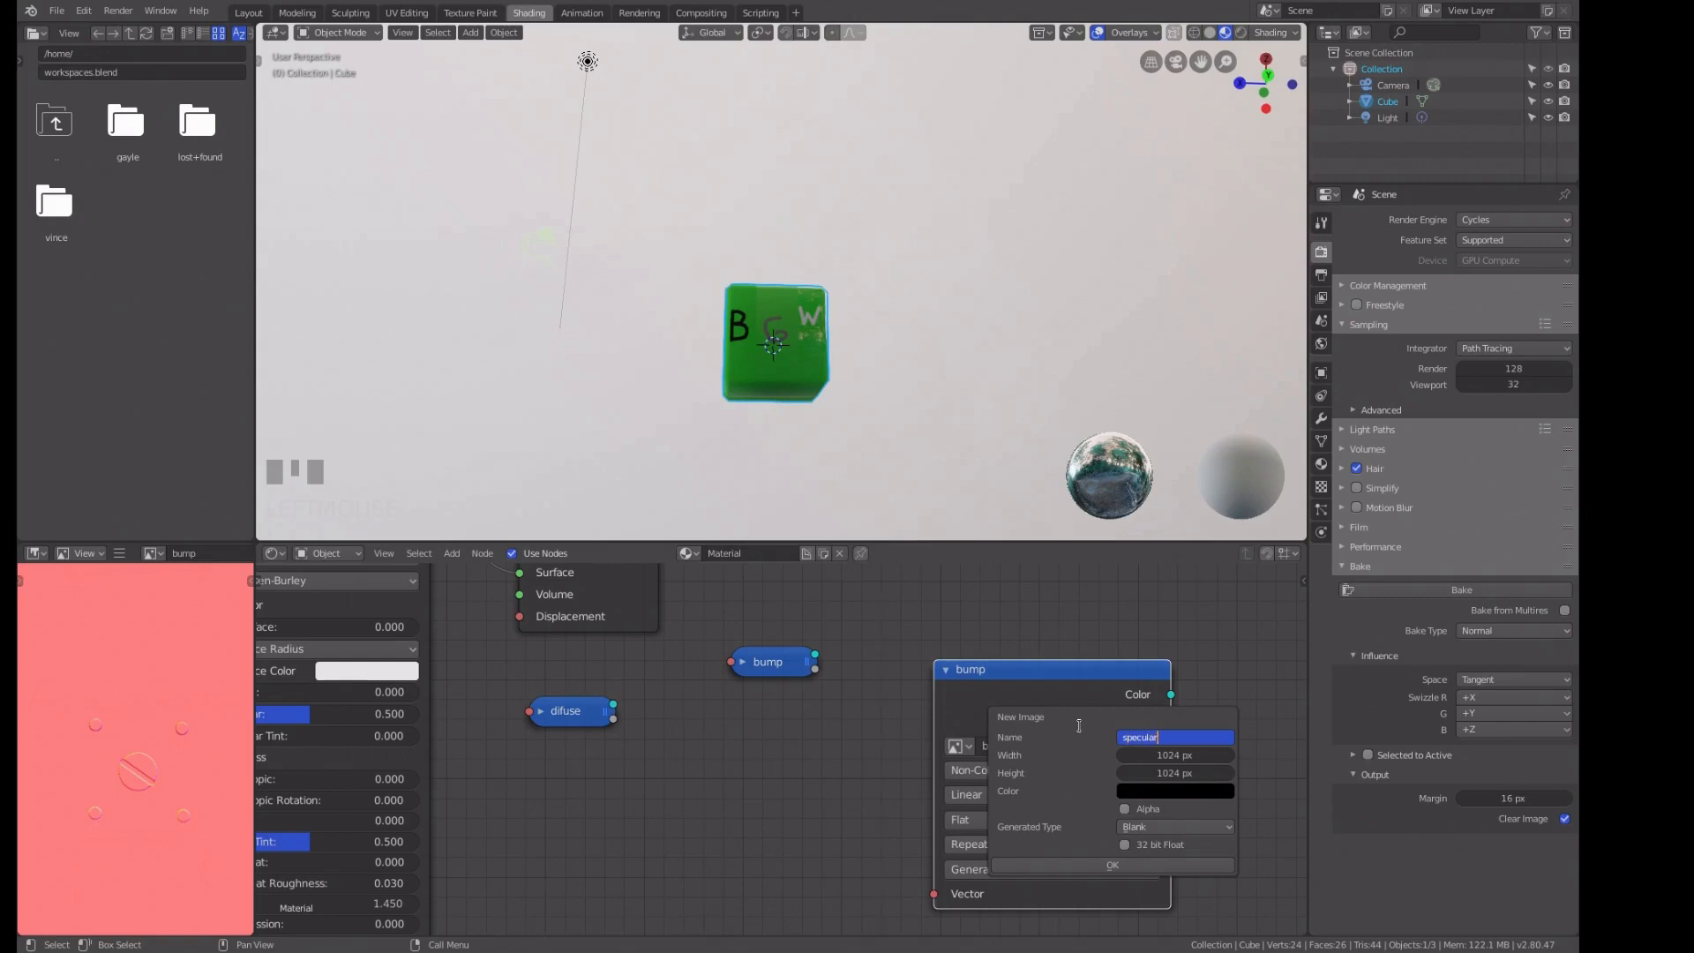
{"action": "left_click", "coordinate": [1094, 865]}
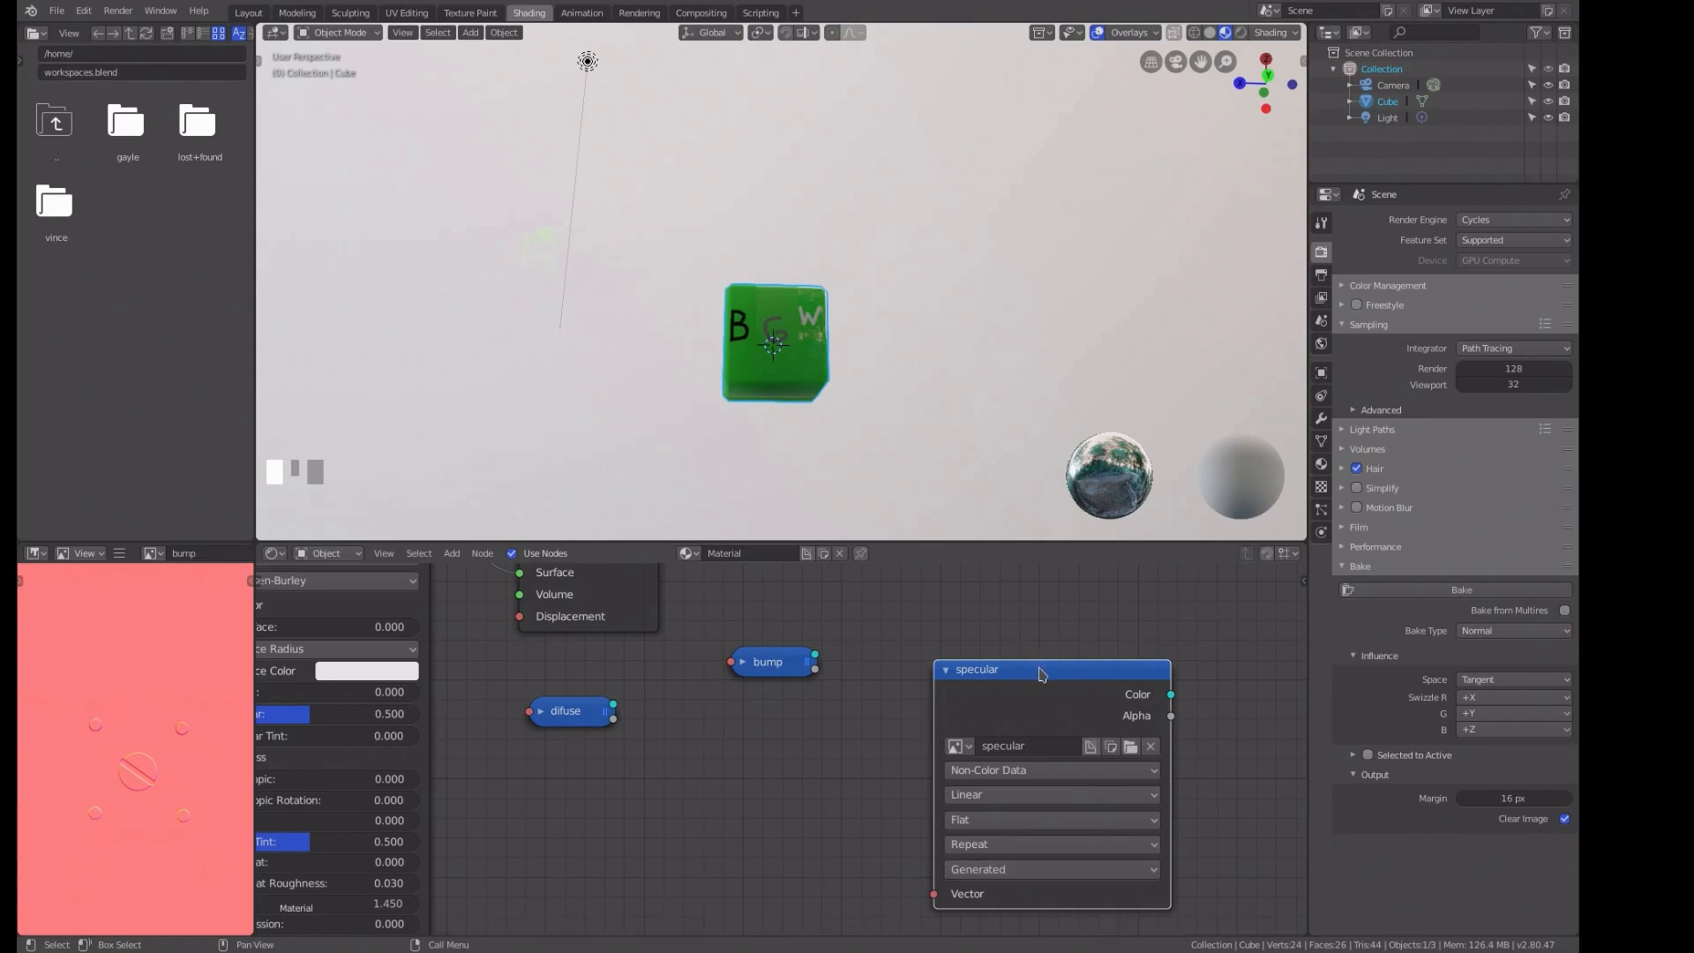
Bake the cube with the Glossy bake type into the specular image.
{"action": "left_click", "coordinate": [1465, 632]}
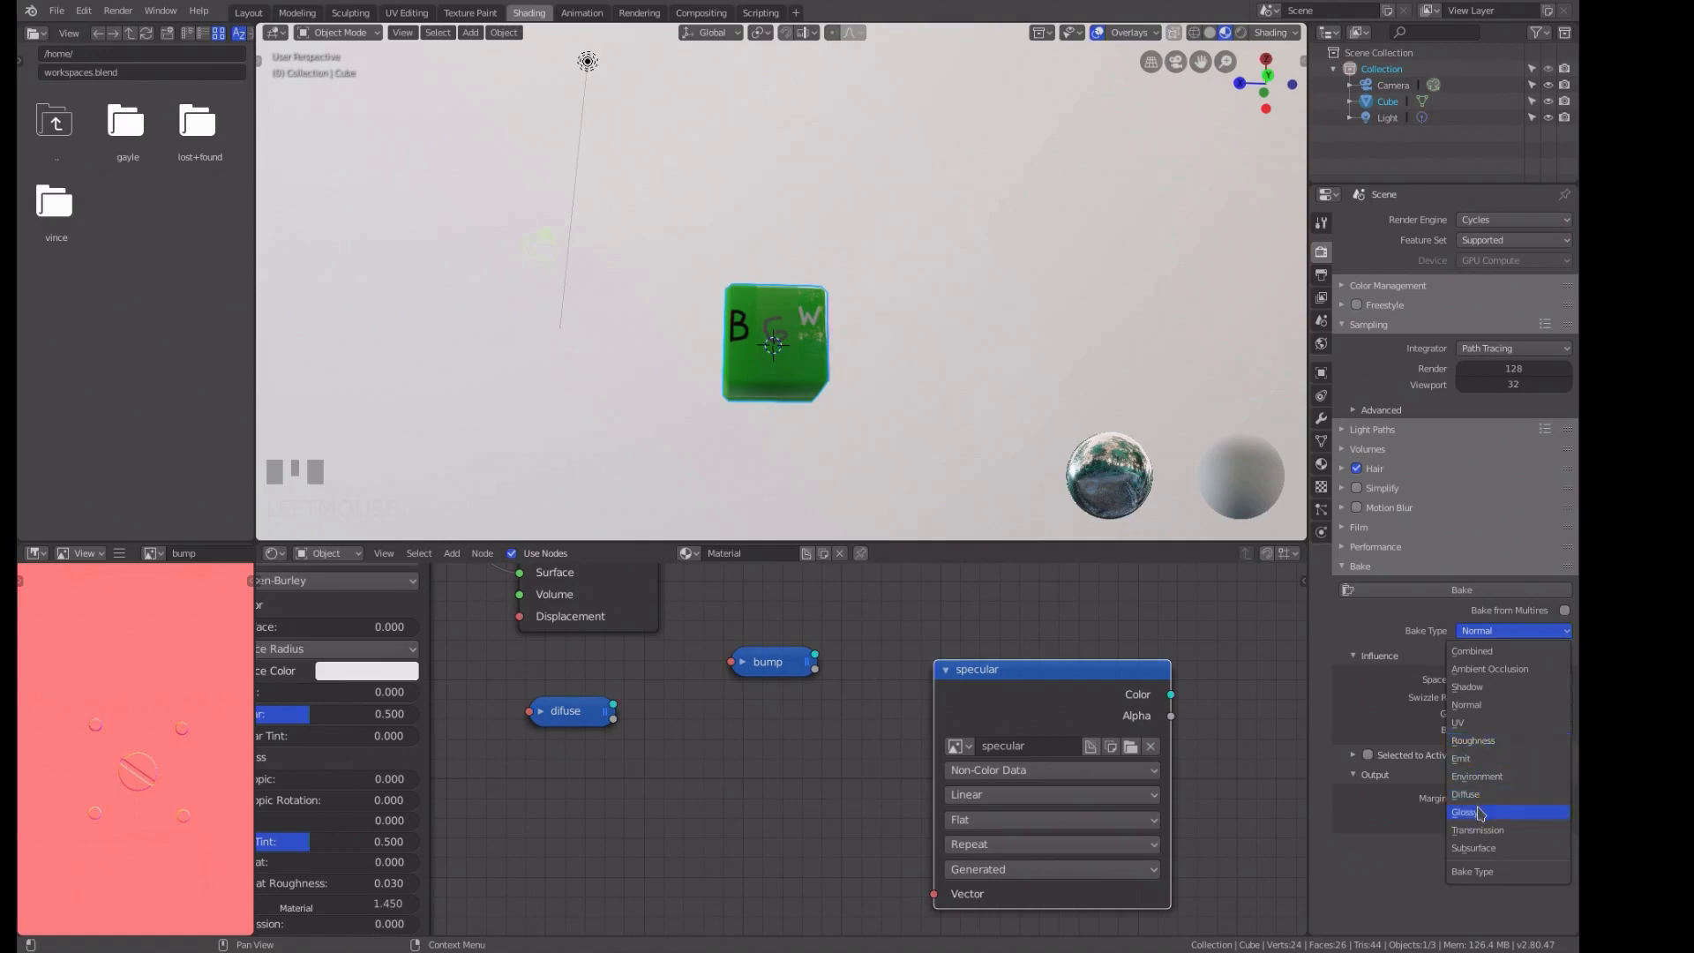
{"action": "left_click", "coordinate": [1480, 813]}
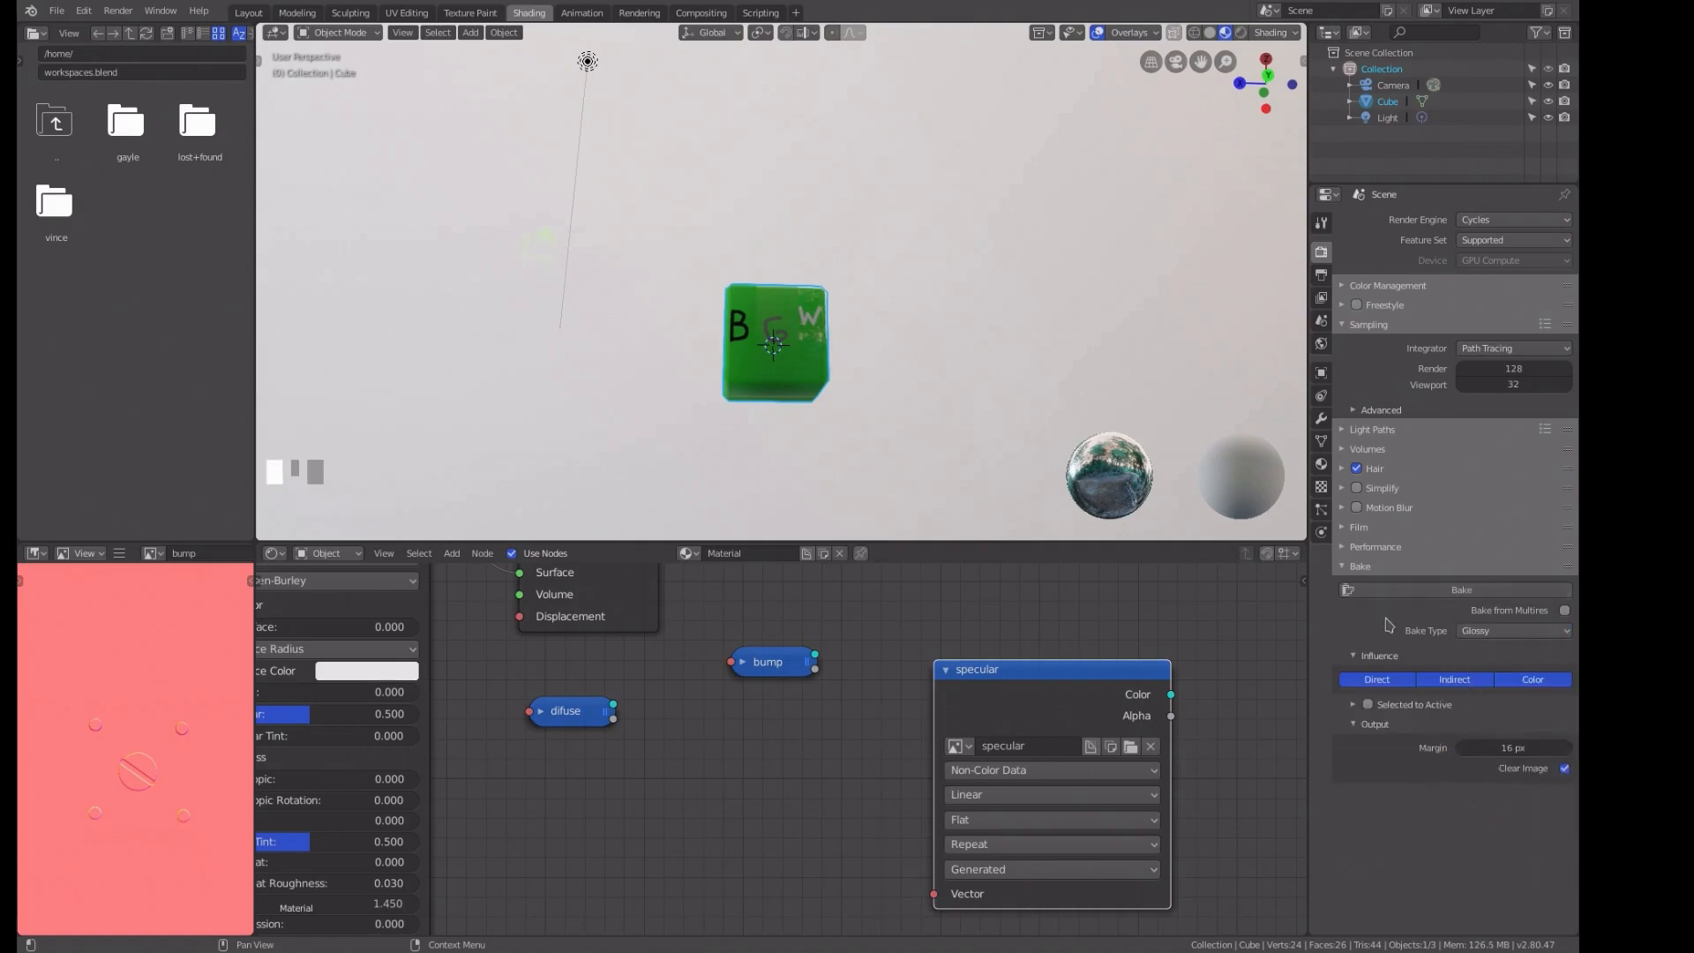
{"action": "left_click", "coordinate": [1422, 592]}
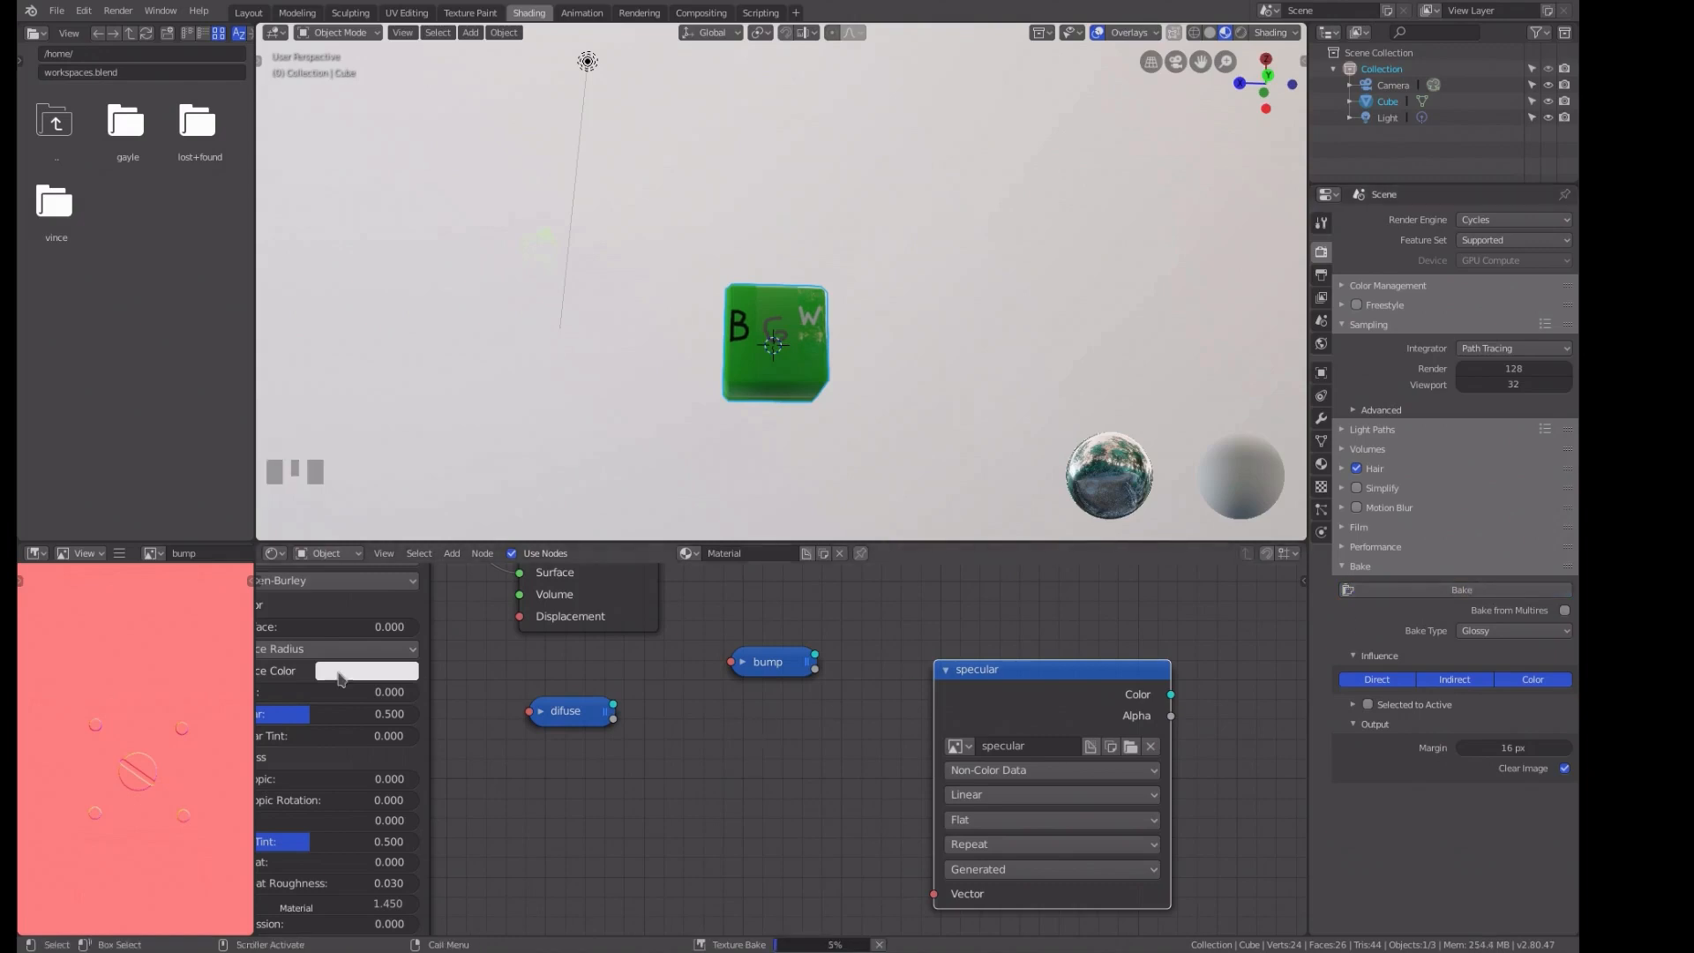
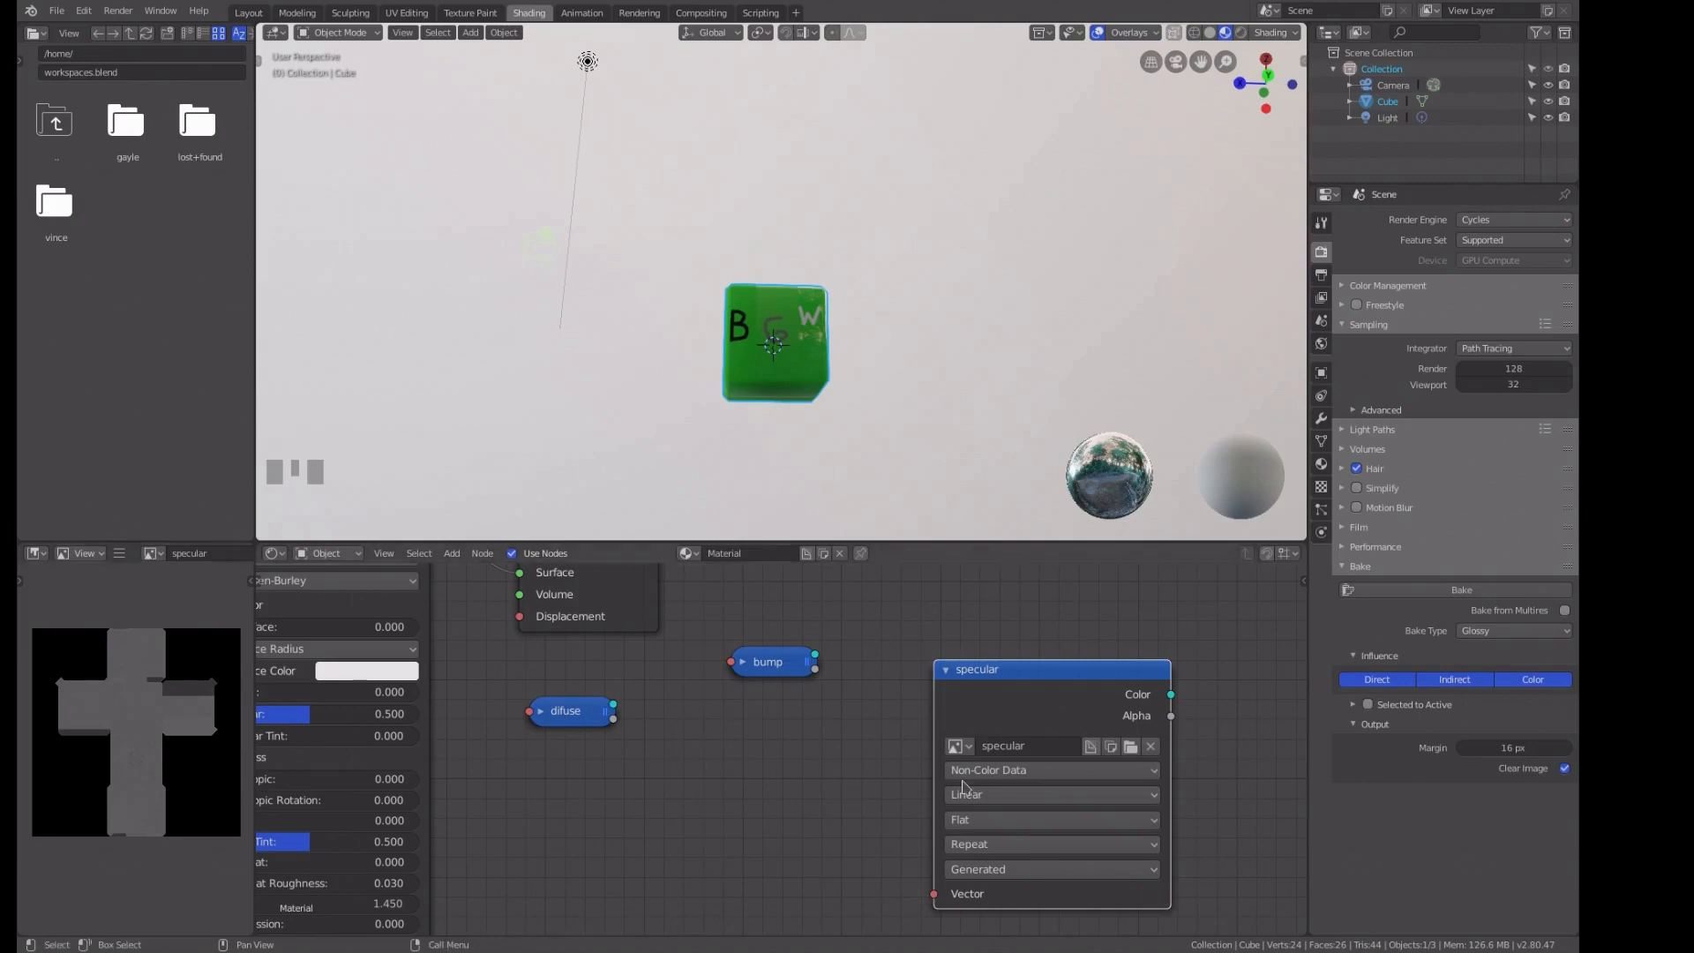
Bake the cube with the Roughness bake type into the specular image.
{"action": "left_click", "coordinate": [1484, 632]}
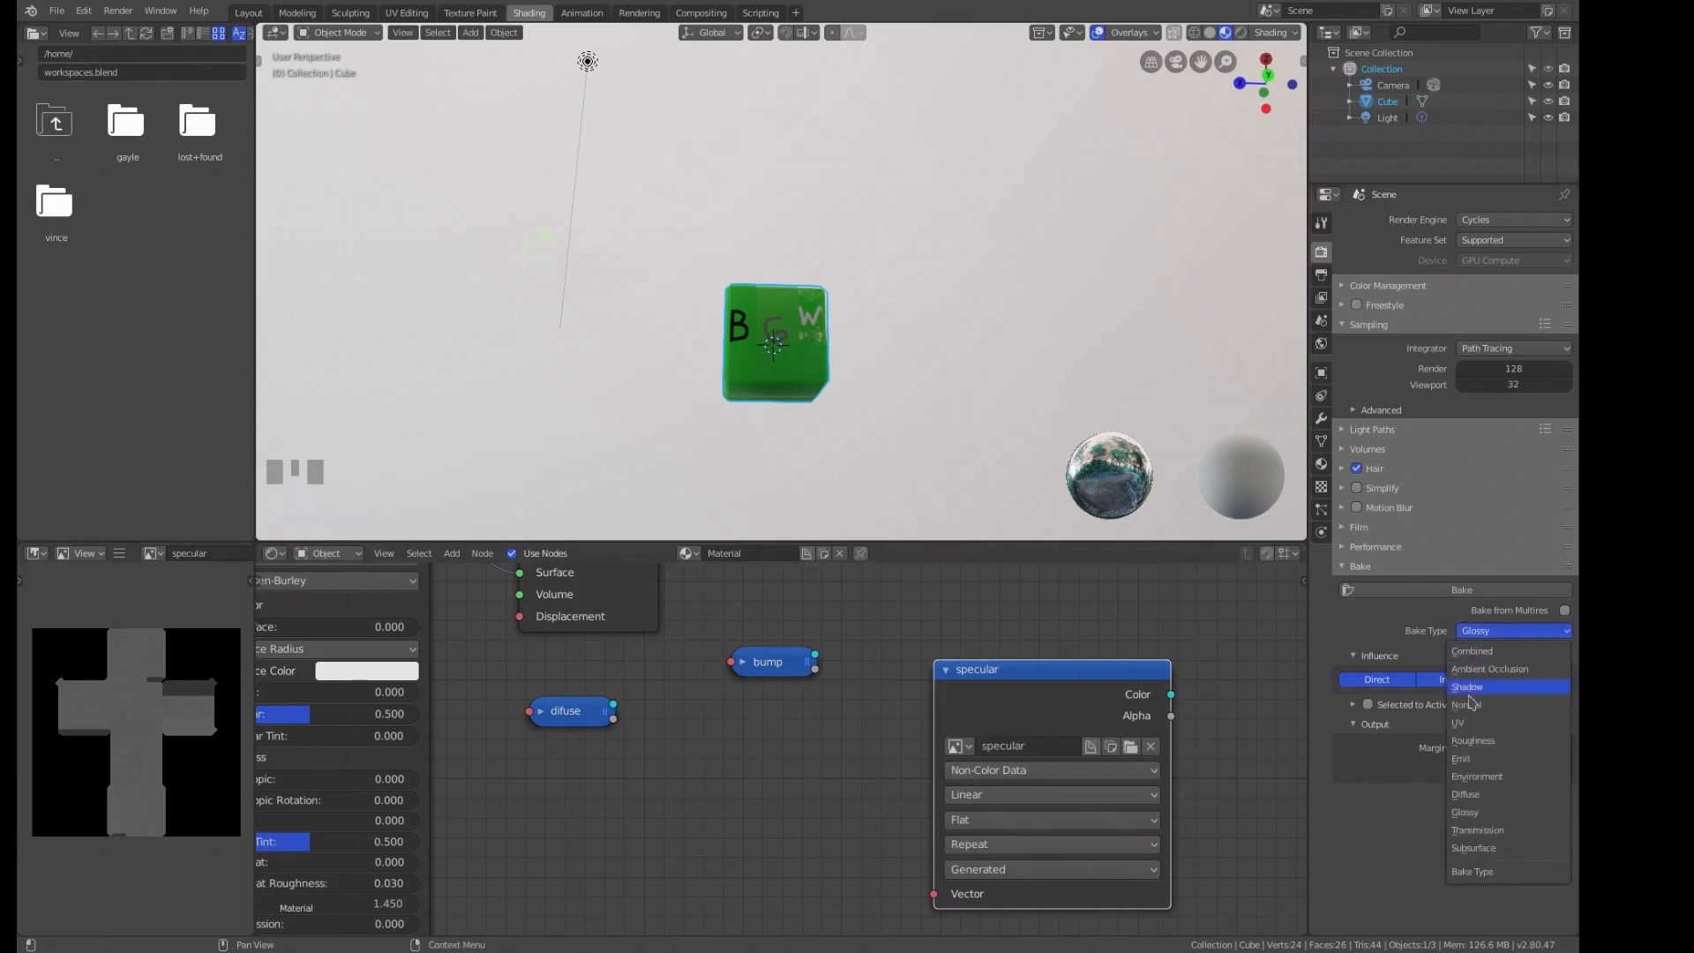
{"action": "left_click", "coordinate": [1469, 740]}
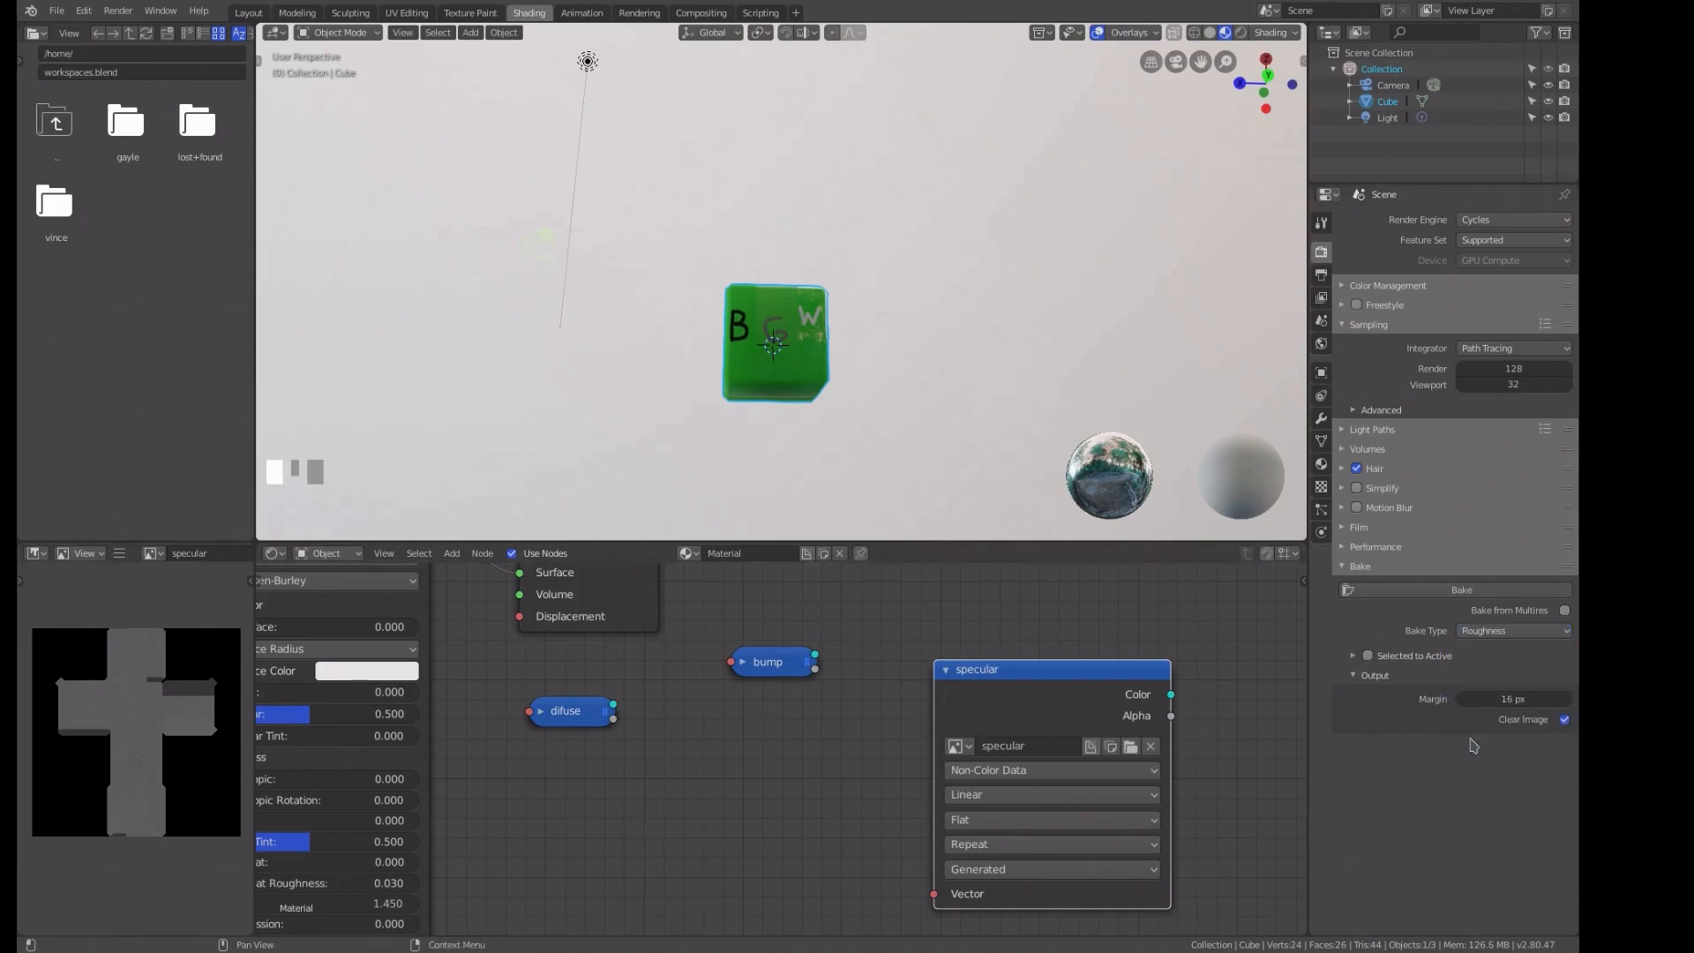
{"action": "left_click", "coordinate": [1407, 596]}
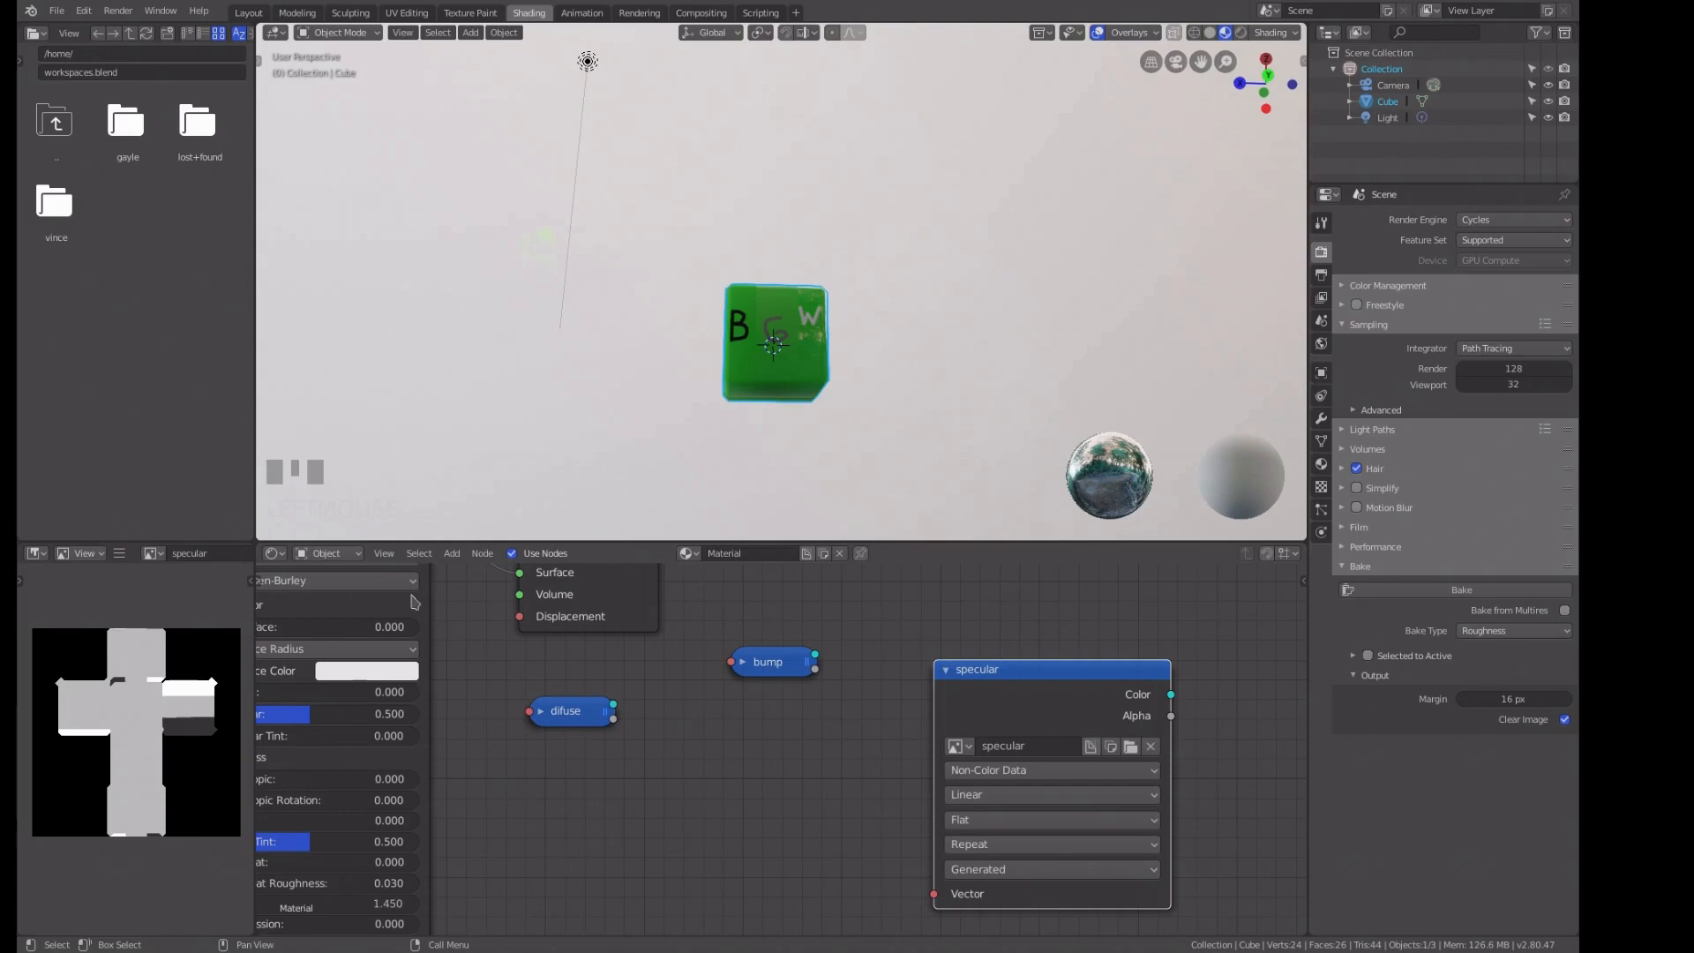
Switch to the Texture Paint workspace and save the specular image as specular.png in the PBRTexturePaint folder.
{"action": "left_click", "coordinate": [121, 554]}
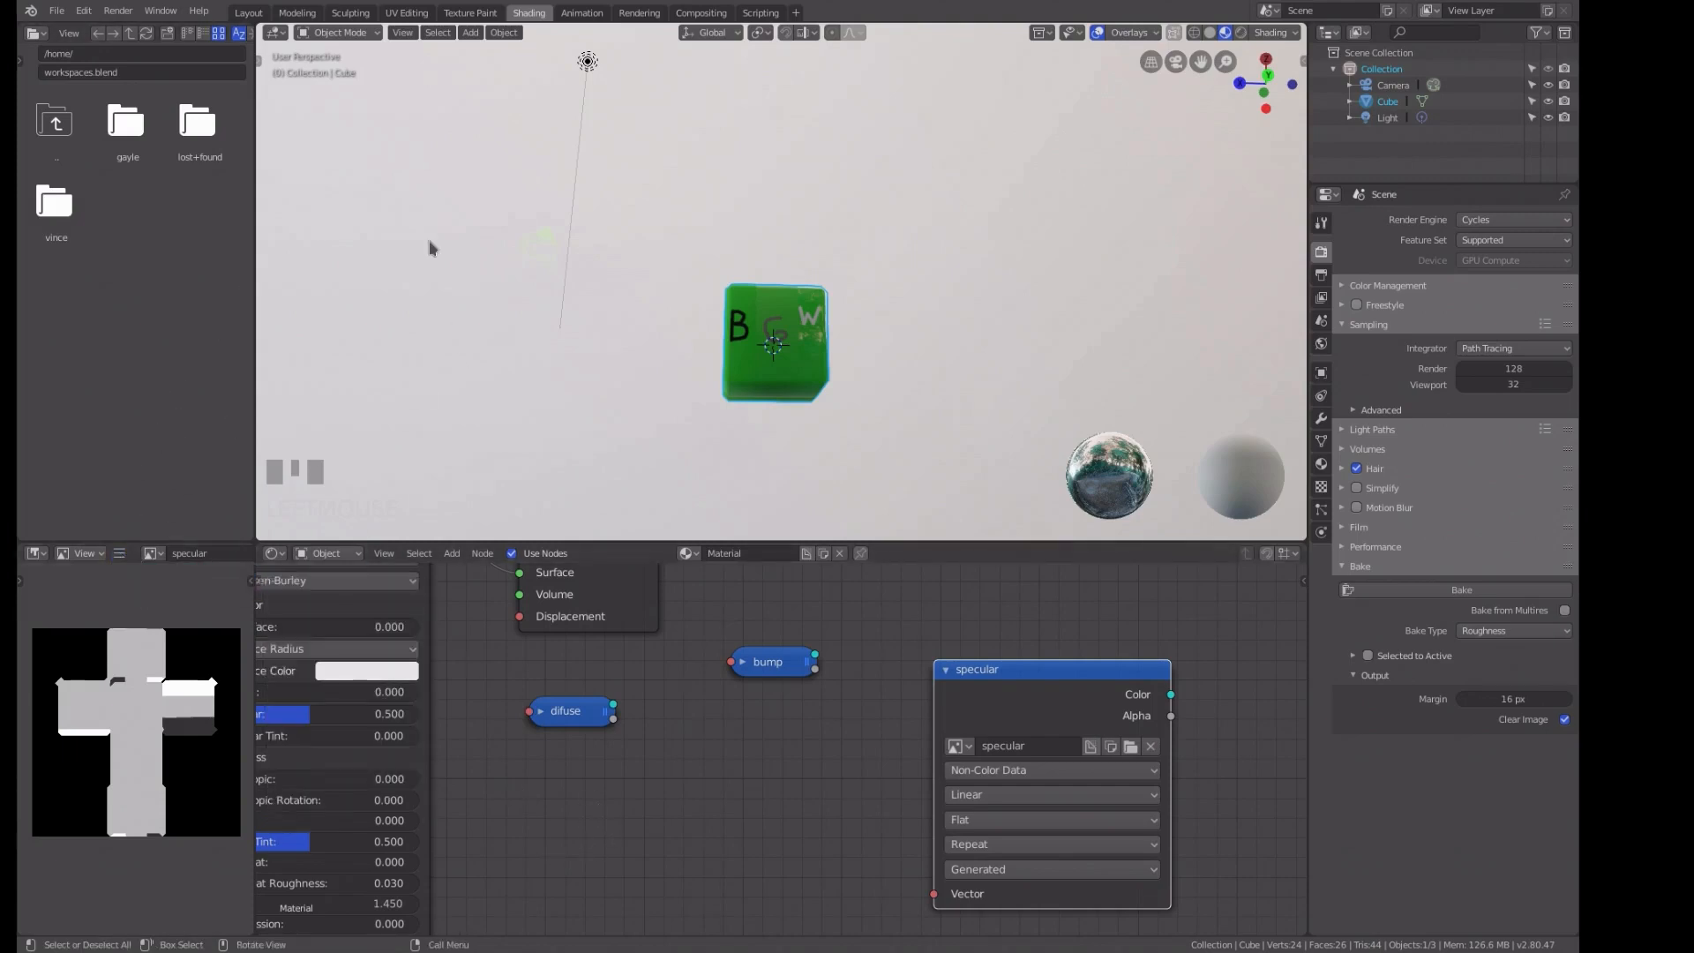
{"action": "left_click", "coordinate": [476, 16]}
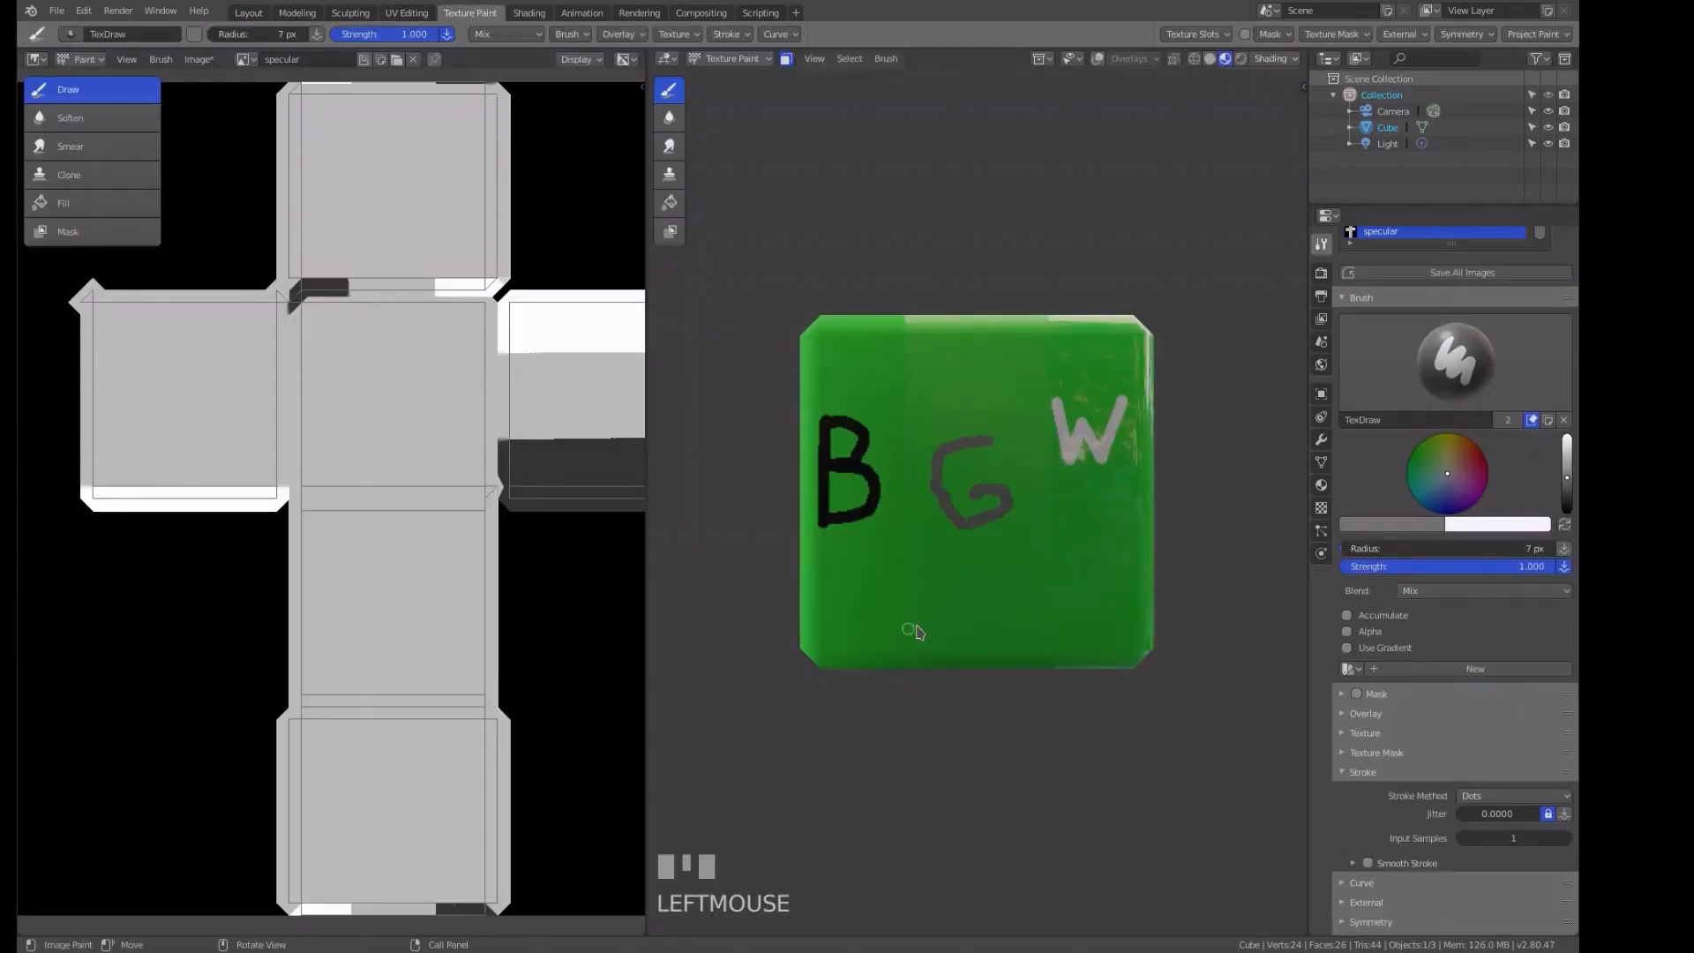
{"action": "right_click", "coordinate": [999, 513]}
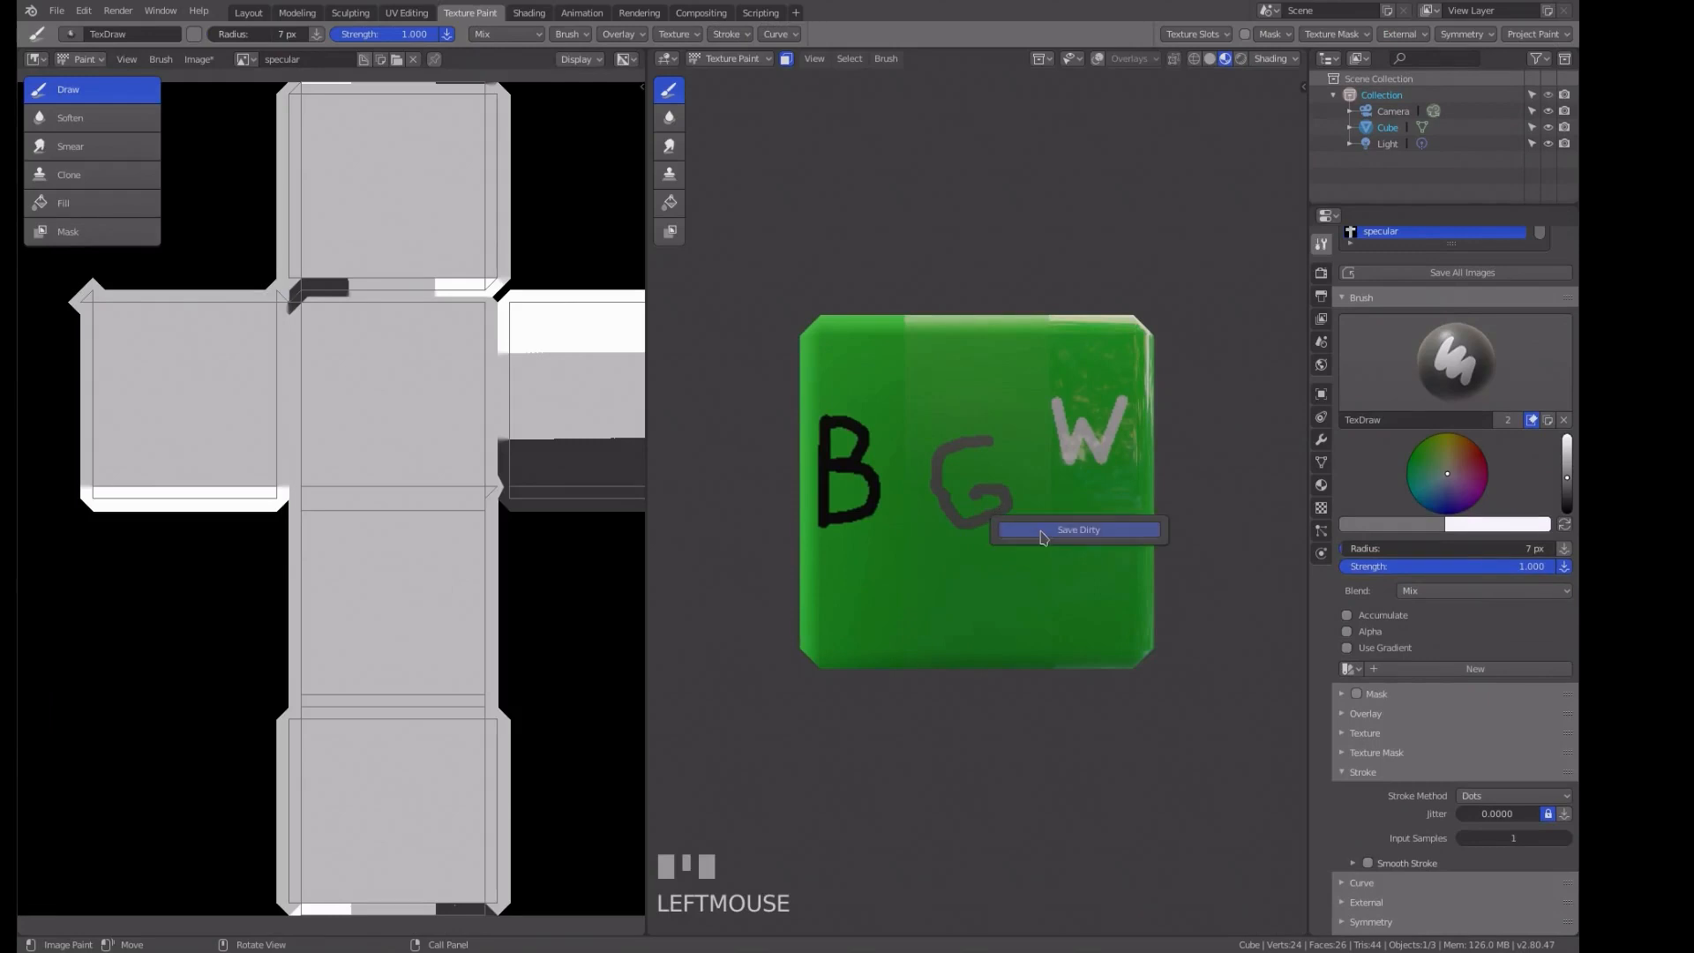
{"action": "left_click", "coordinate": [1042, 534]}
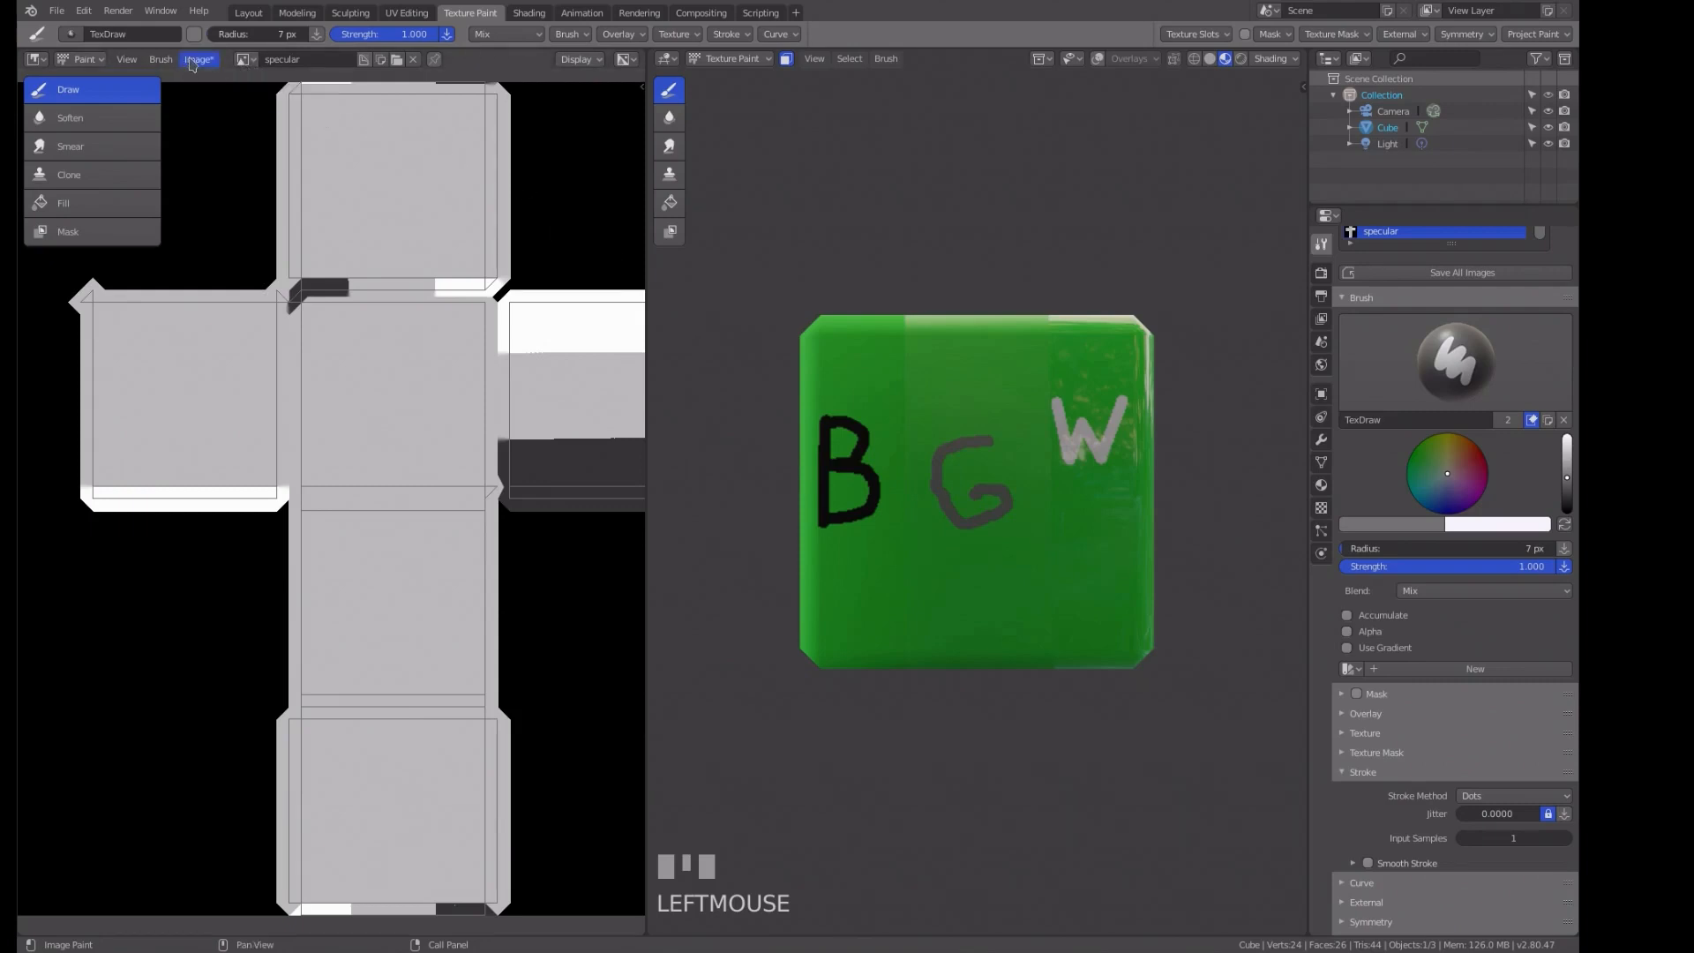
{"action": "left_click", "coordinate": [193, 60]}
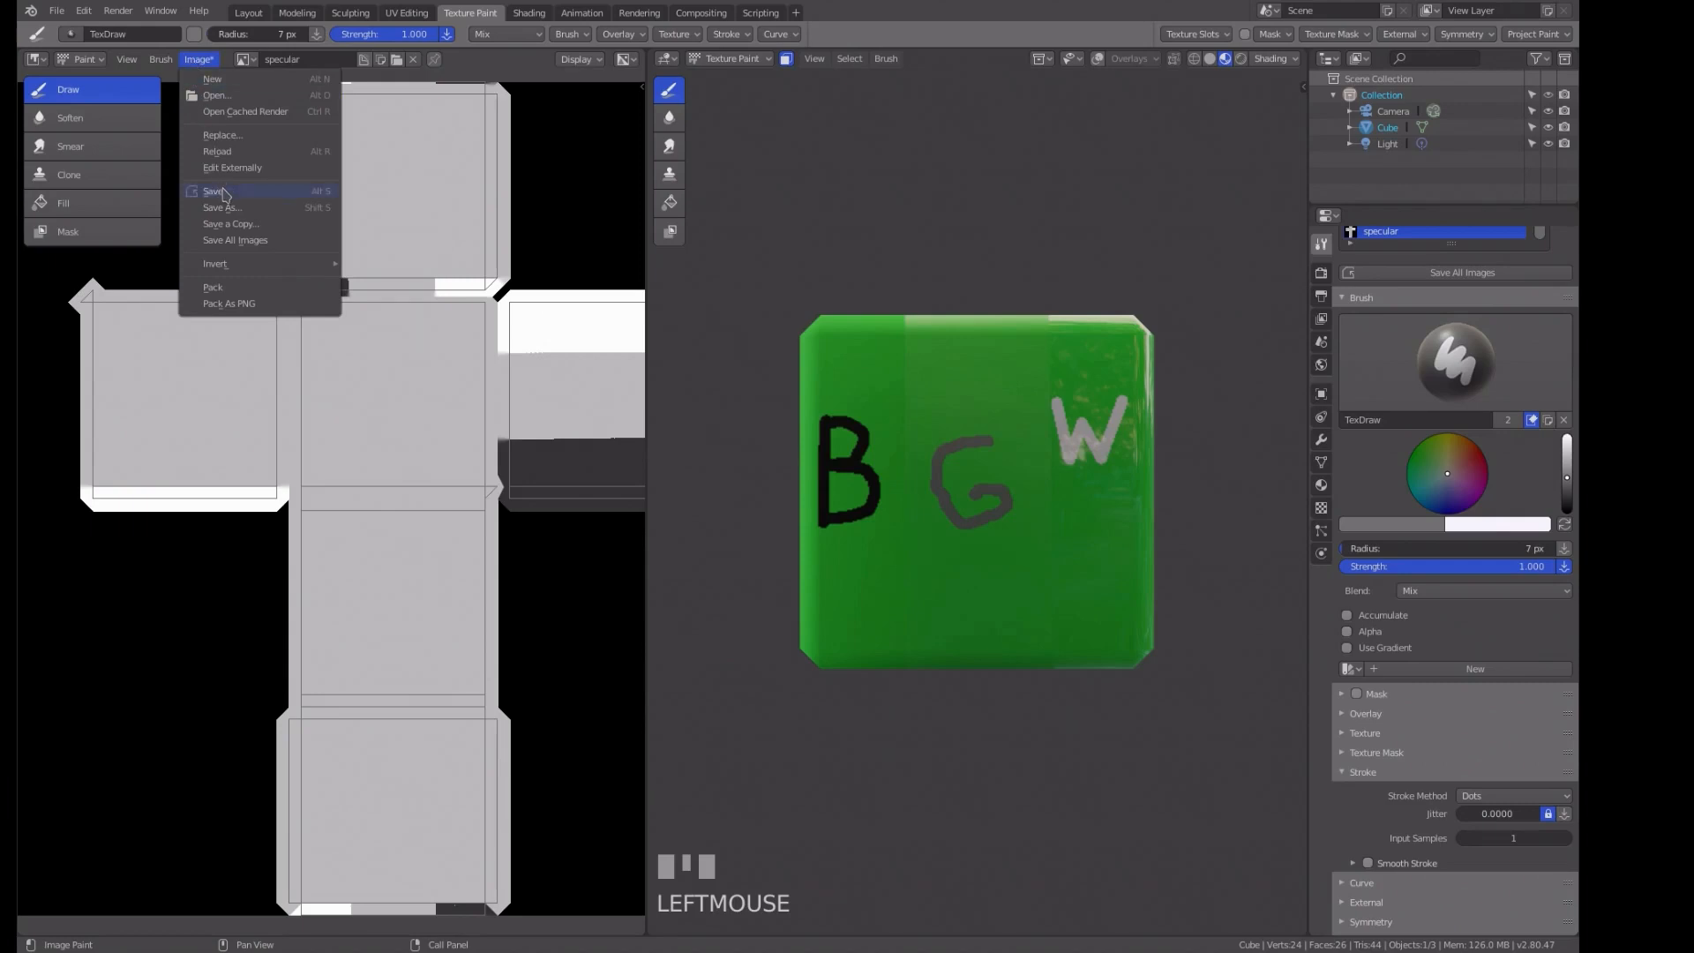
{"action": "left_click", "coordinate": [226, 208]}
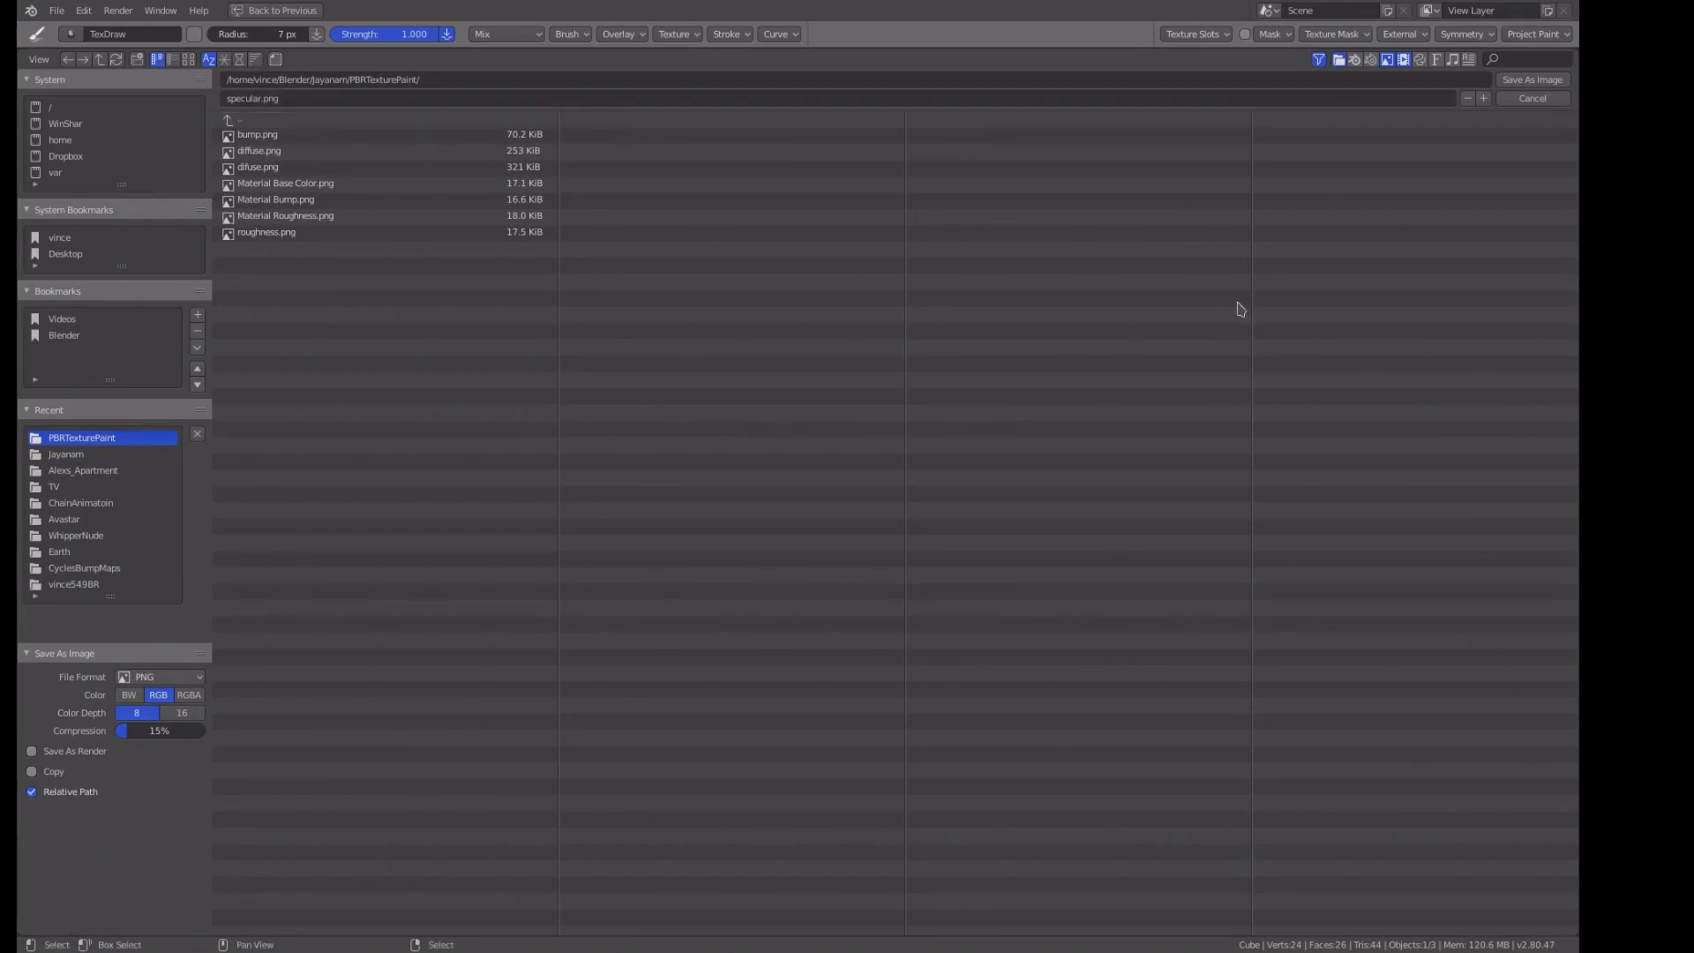
{"action": "key", "text": "Return"}
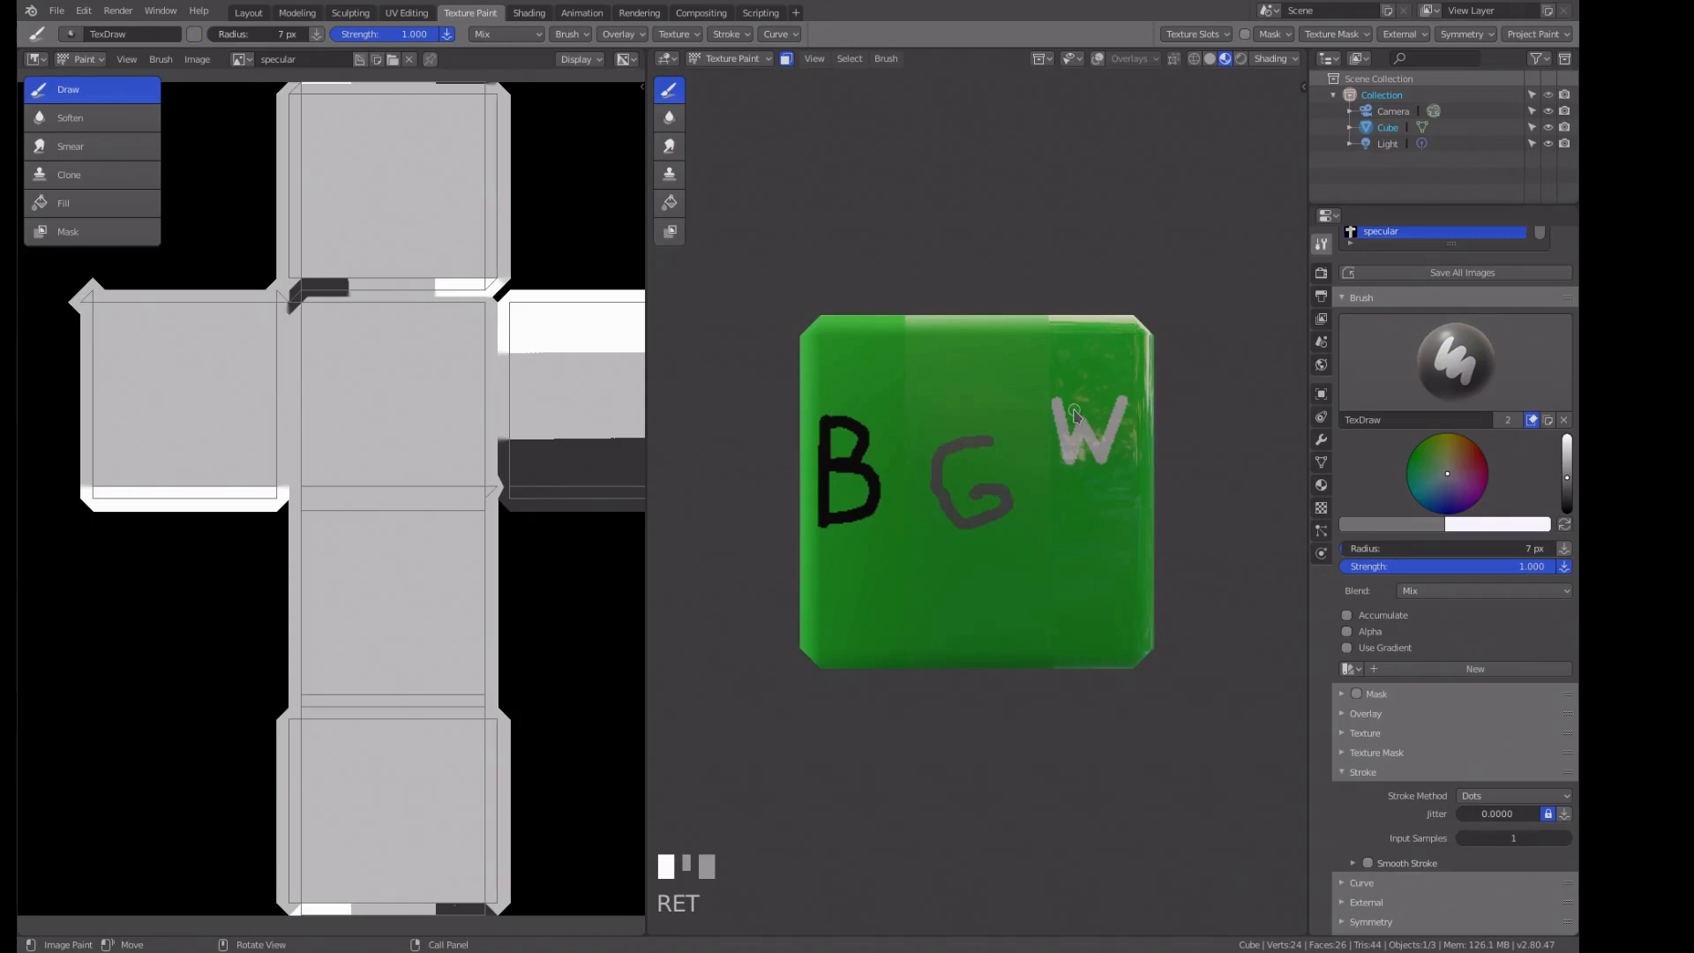
Try to save all modified images from the 3D viewport with Save Dirty.
{"action": "right_click", "coordinate": [964, 455]}
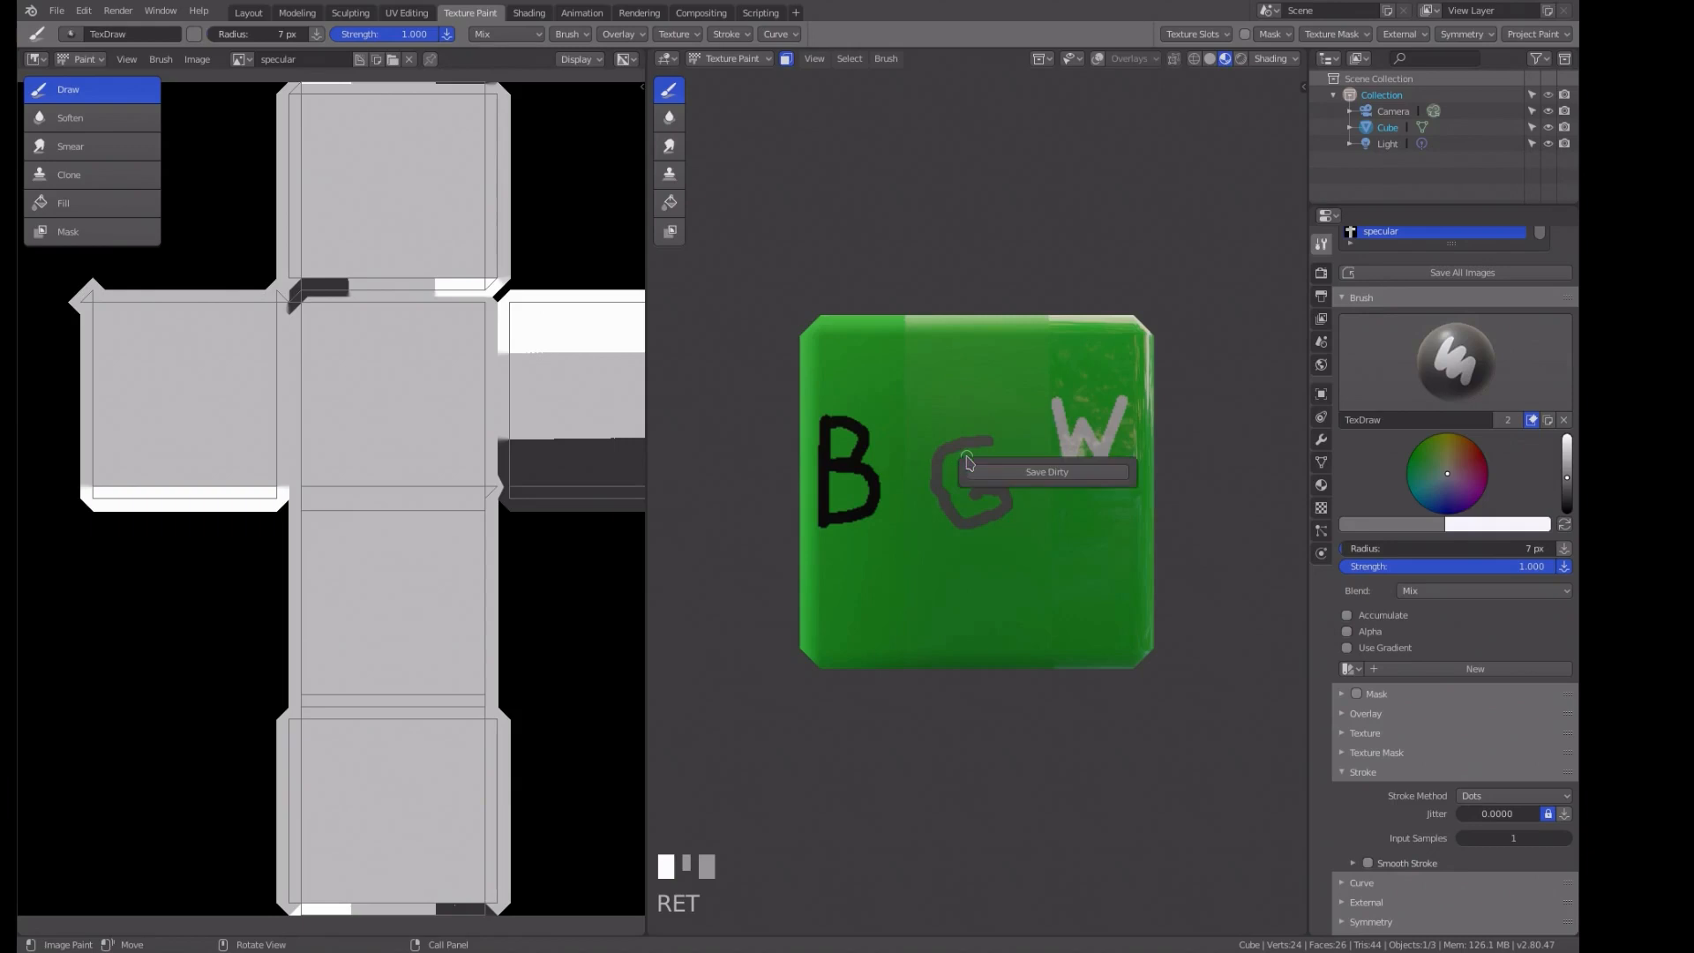
{"action": "left_click", "coordinate": [1008, 478]}
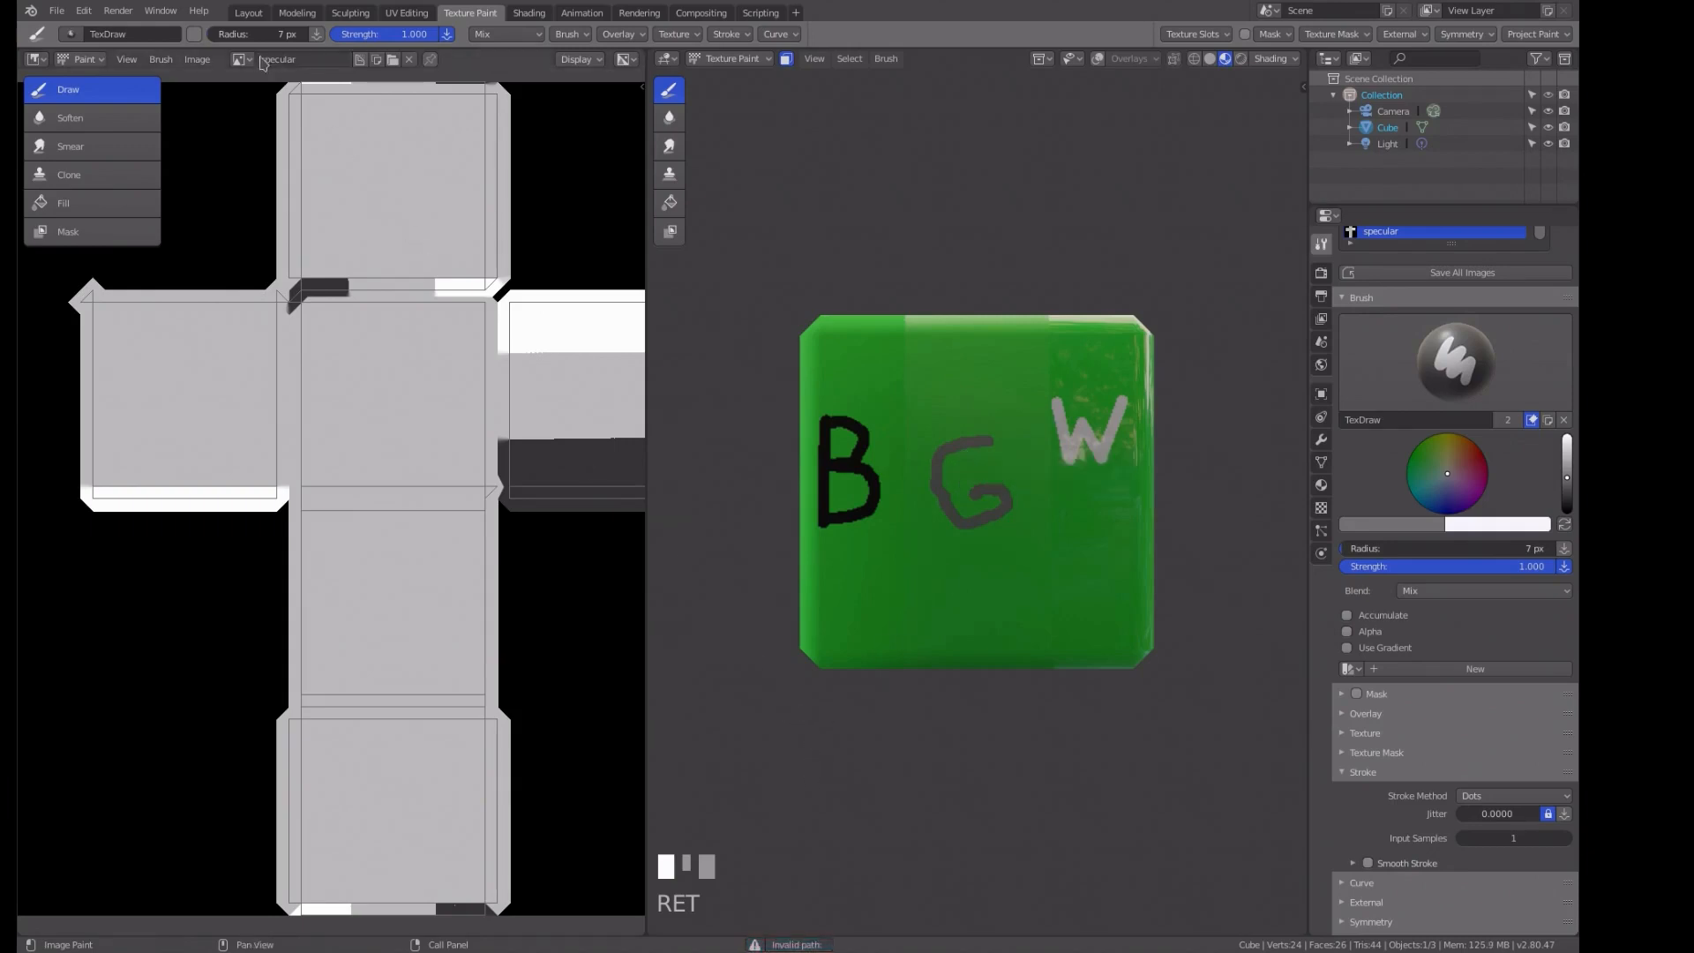
{"action": "left_click", "coordinate": [206, 60]}
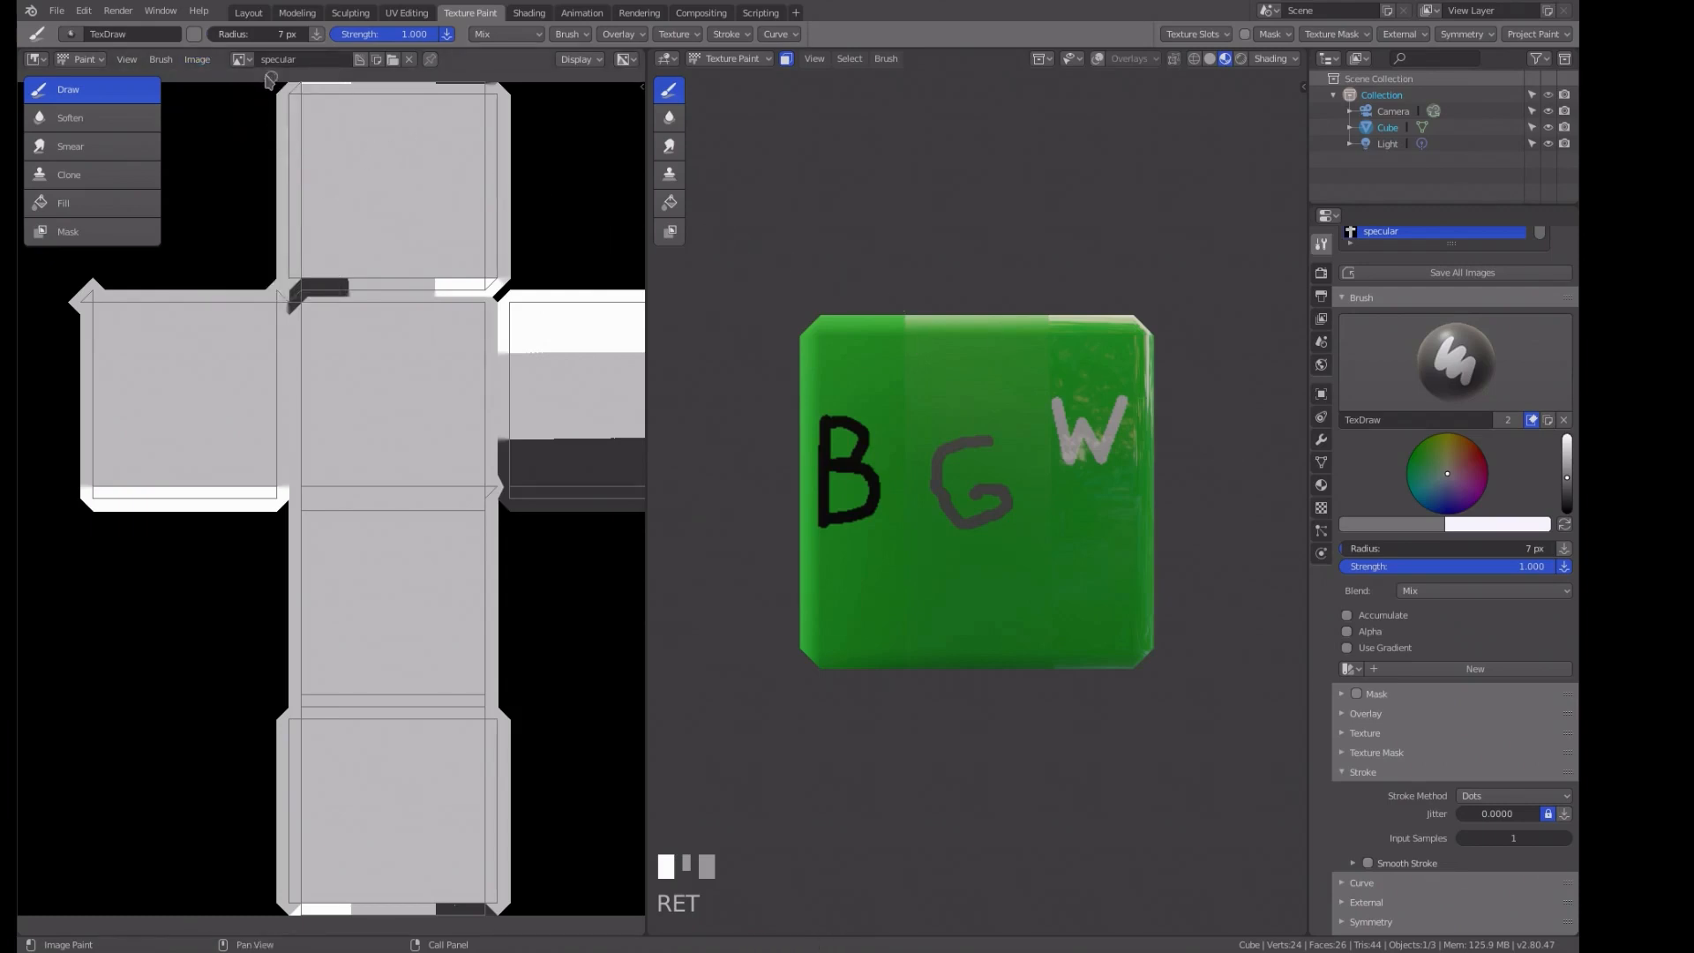
Display the bump image in the image editor and save it as bump.png in the PBRTexturePaint folder.
{"action": "left_click", "coordinate": [238, 60]}
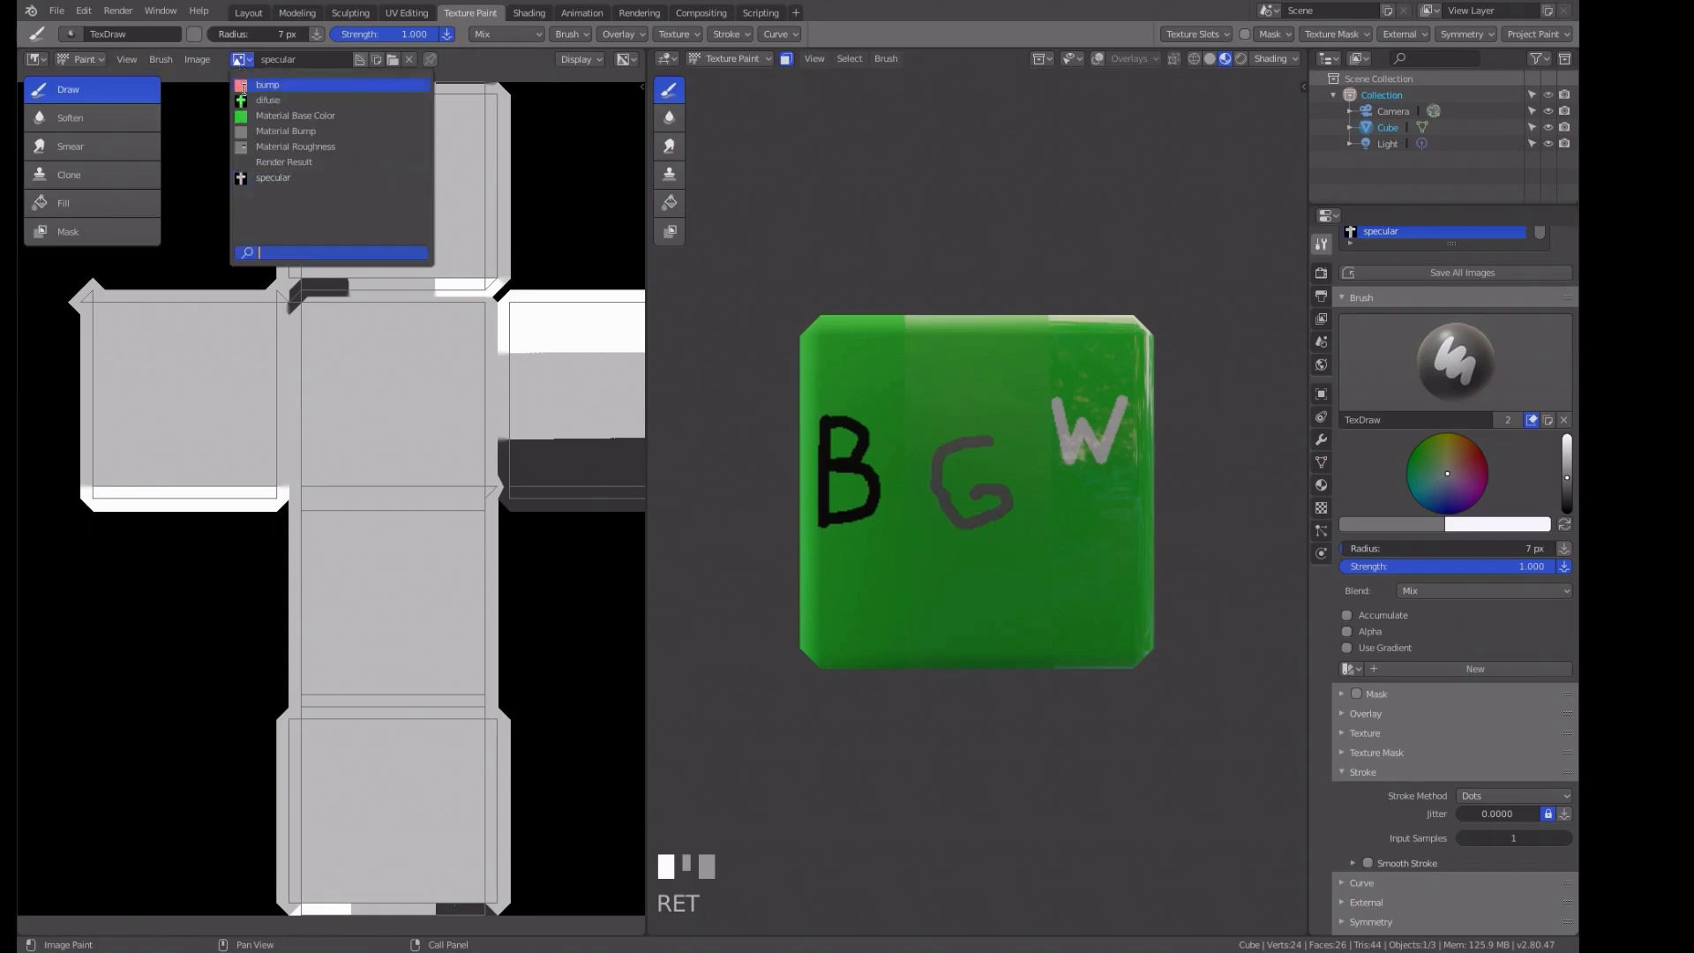
{"action": "left_click", "coordinate": [254, 87]}
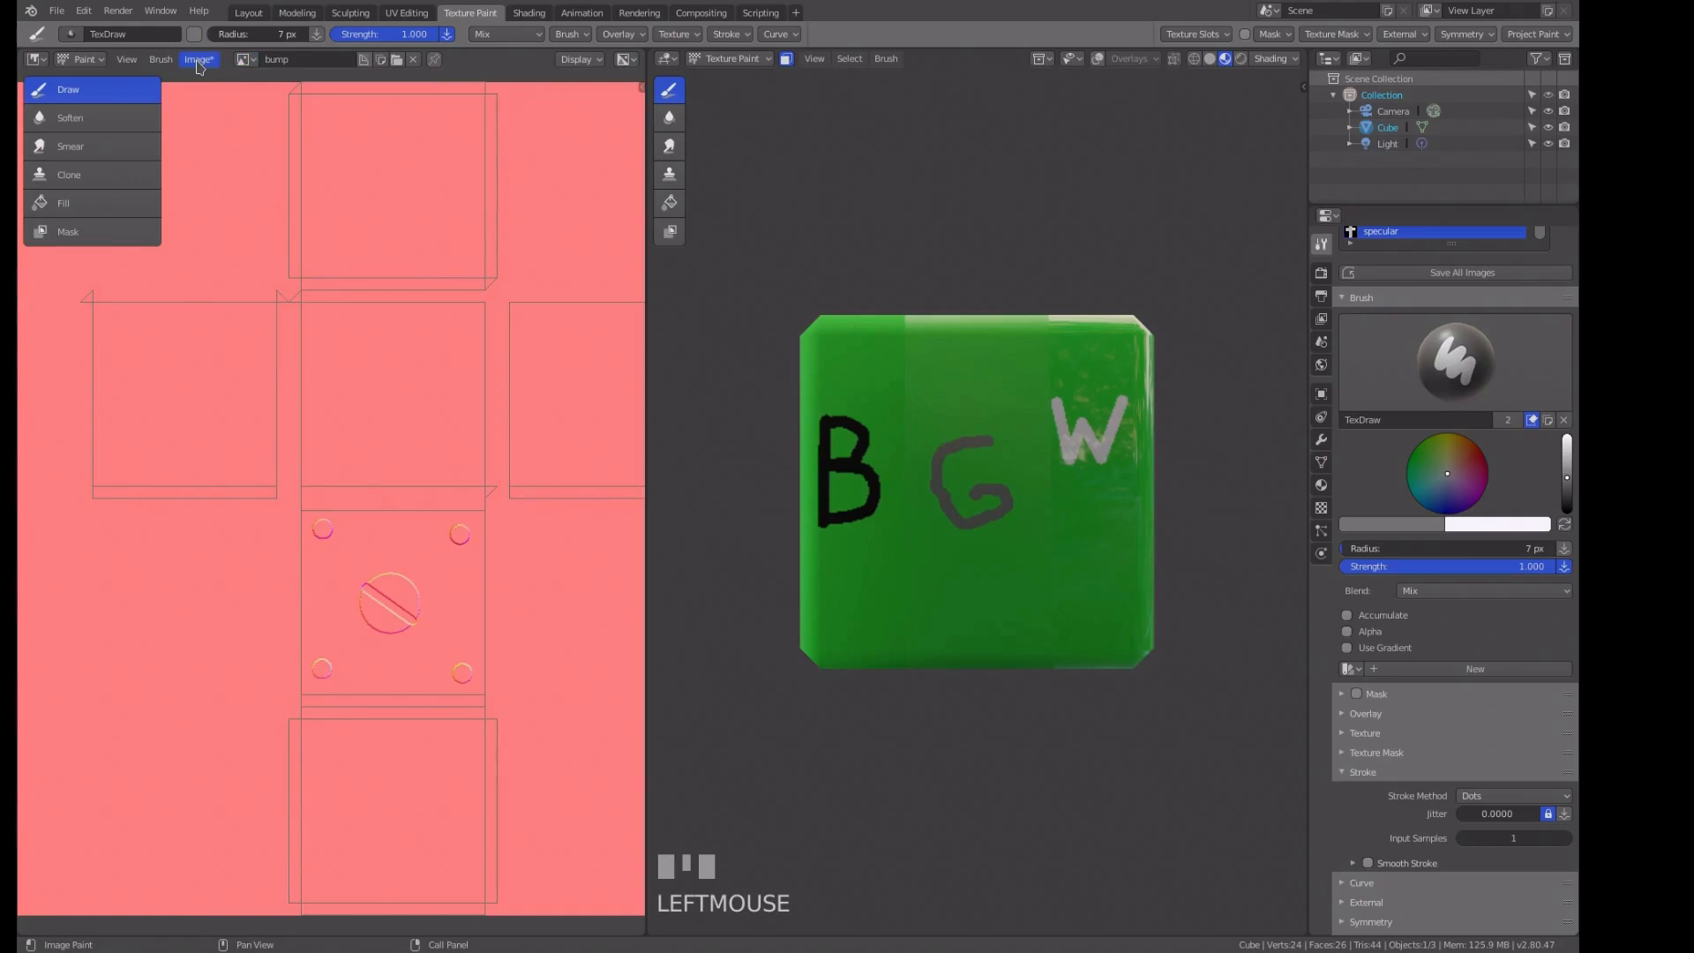
{"action": "left_click", "coordinate": [199, 60]}
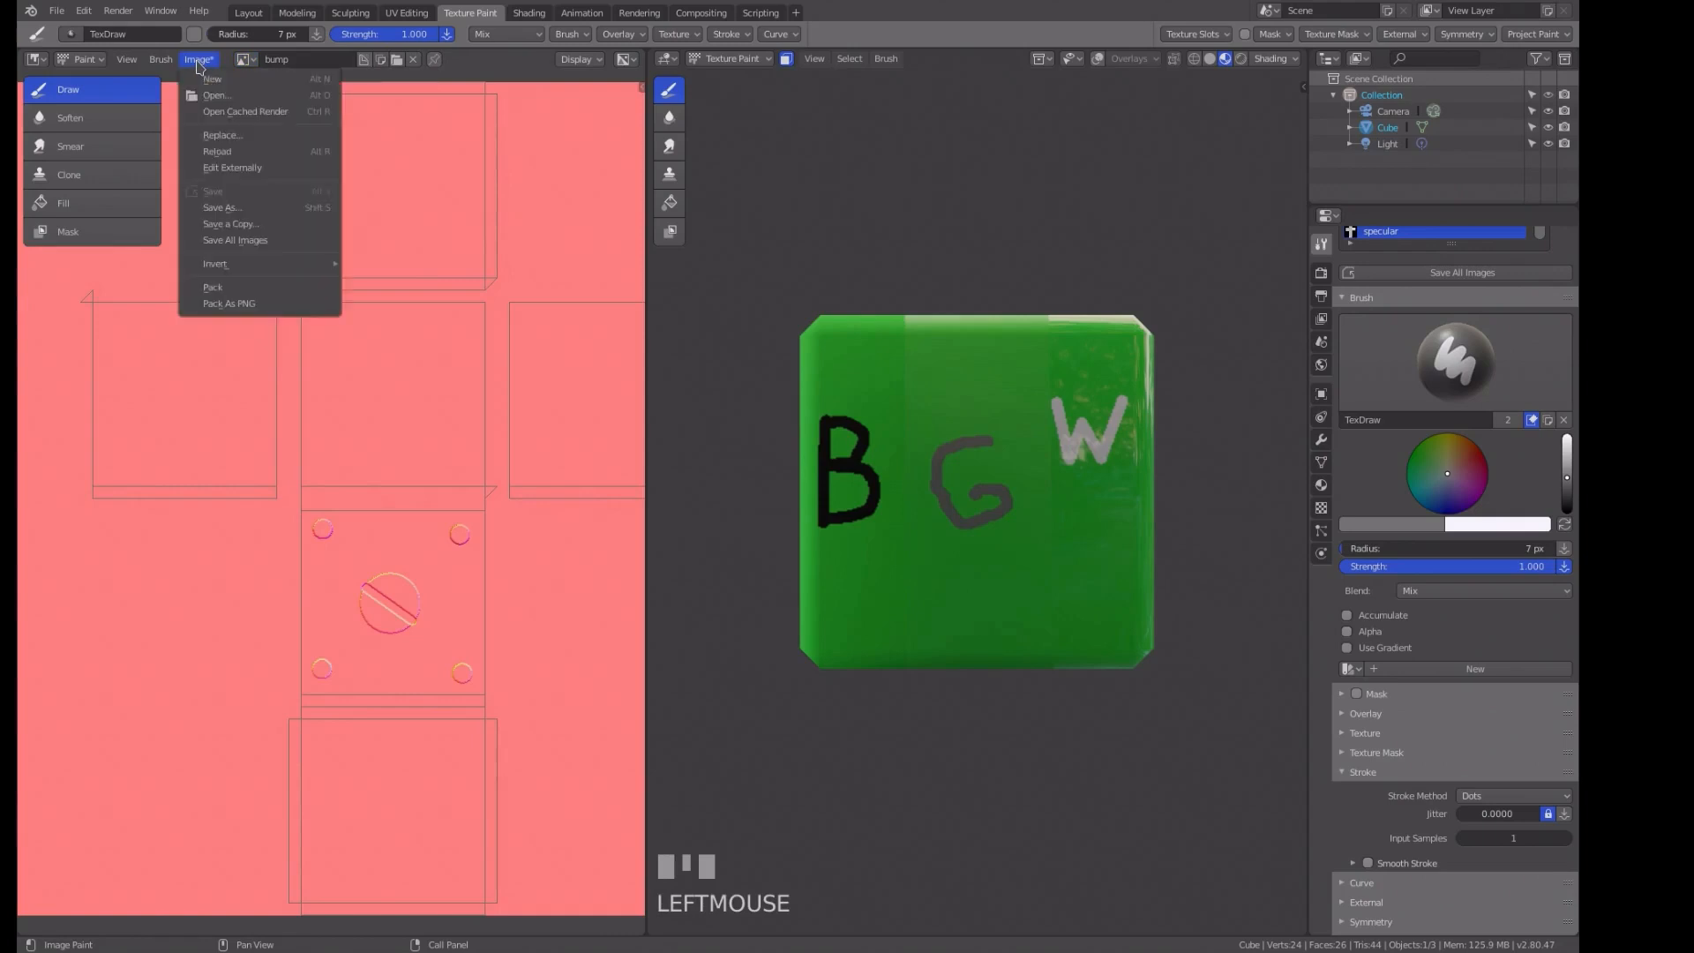
{"action": "left_click", "coordinate": [229, 209]}
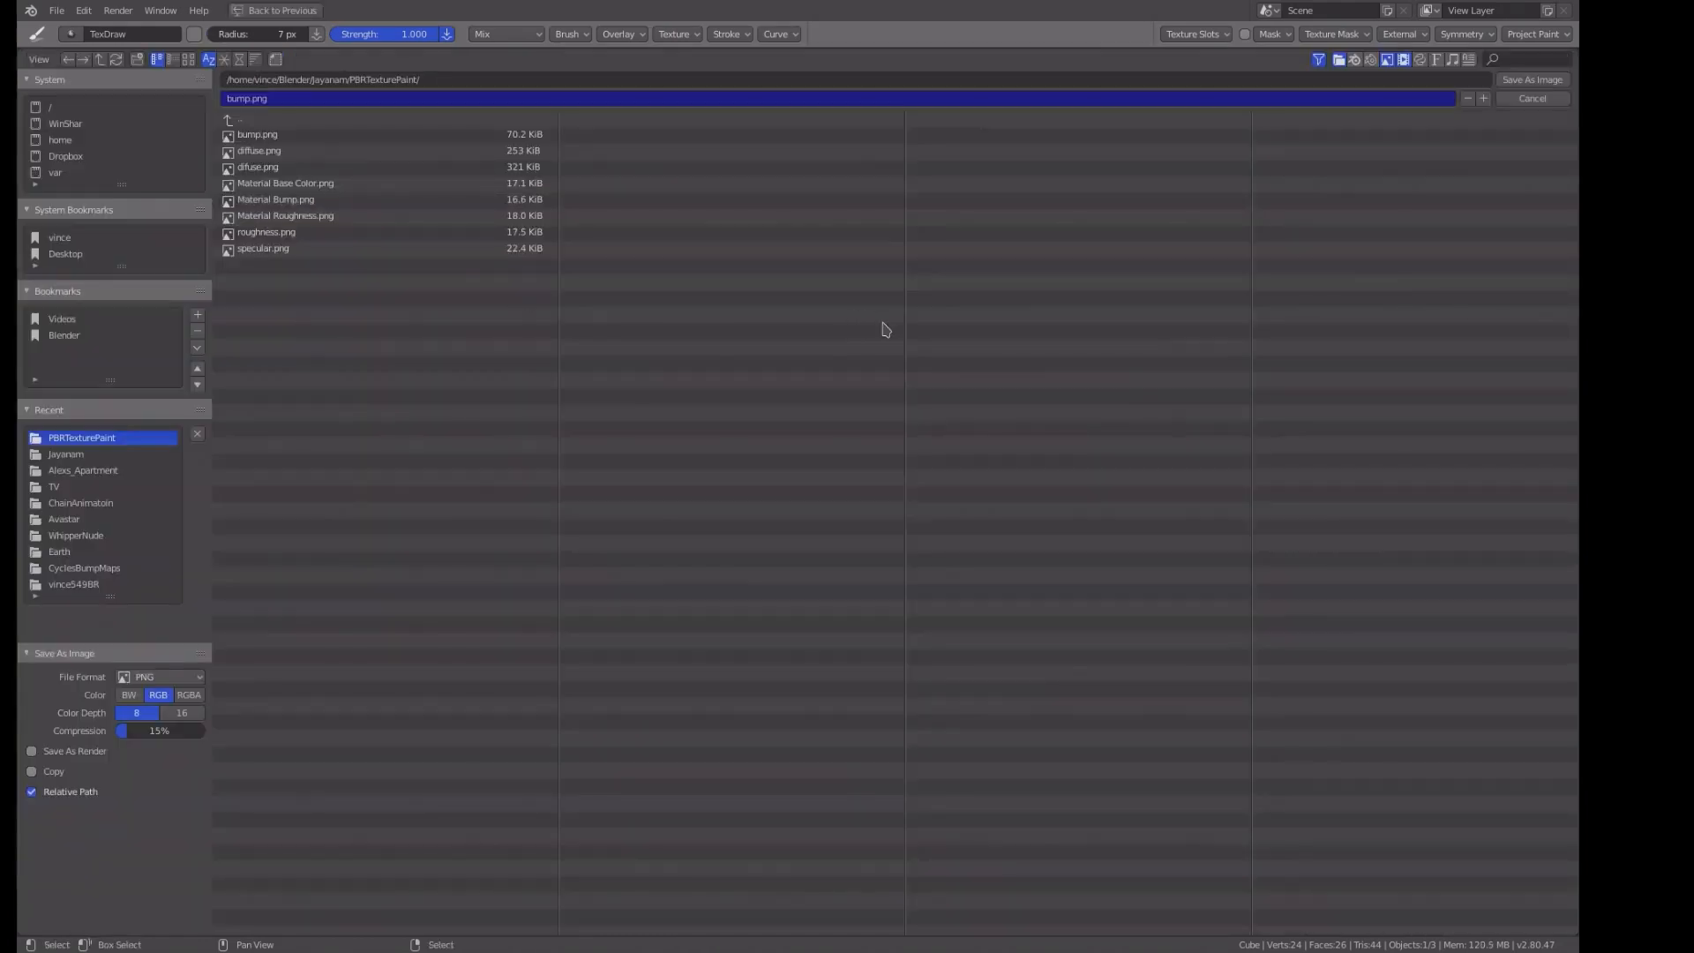
{"action": "key", "text": "Return"}
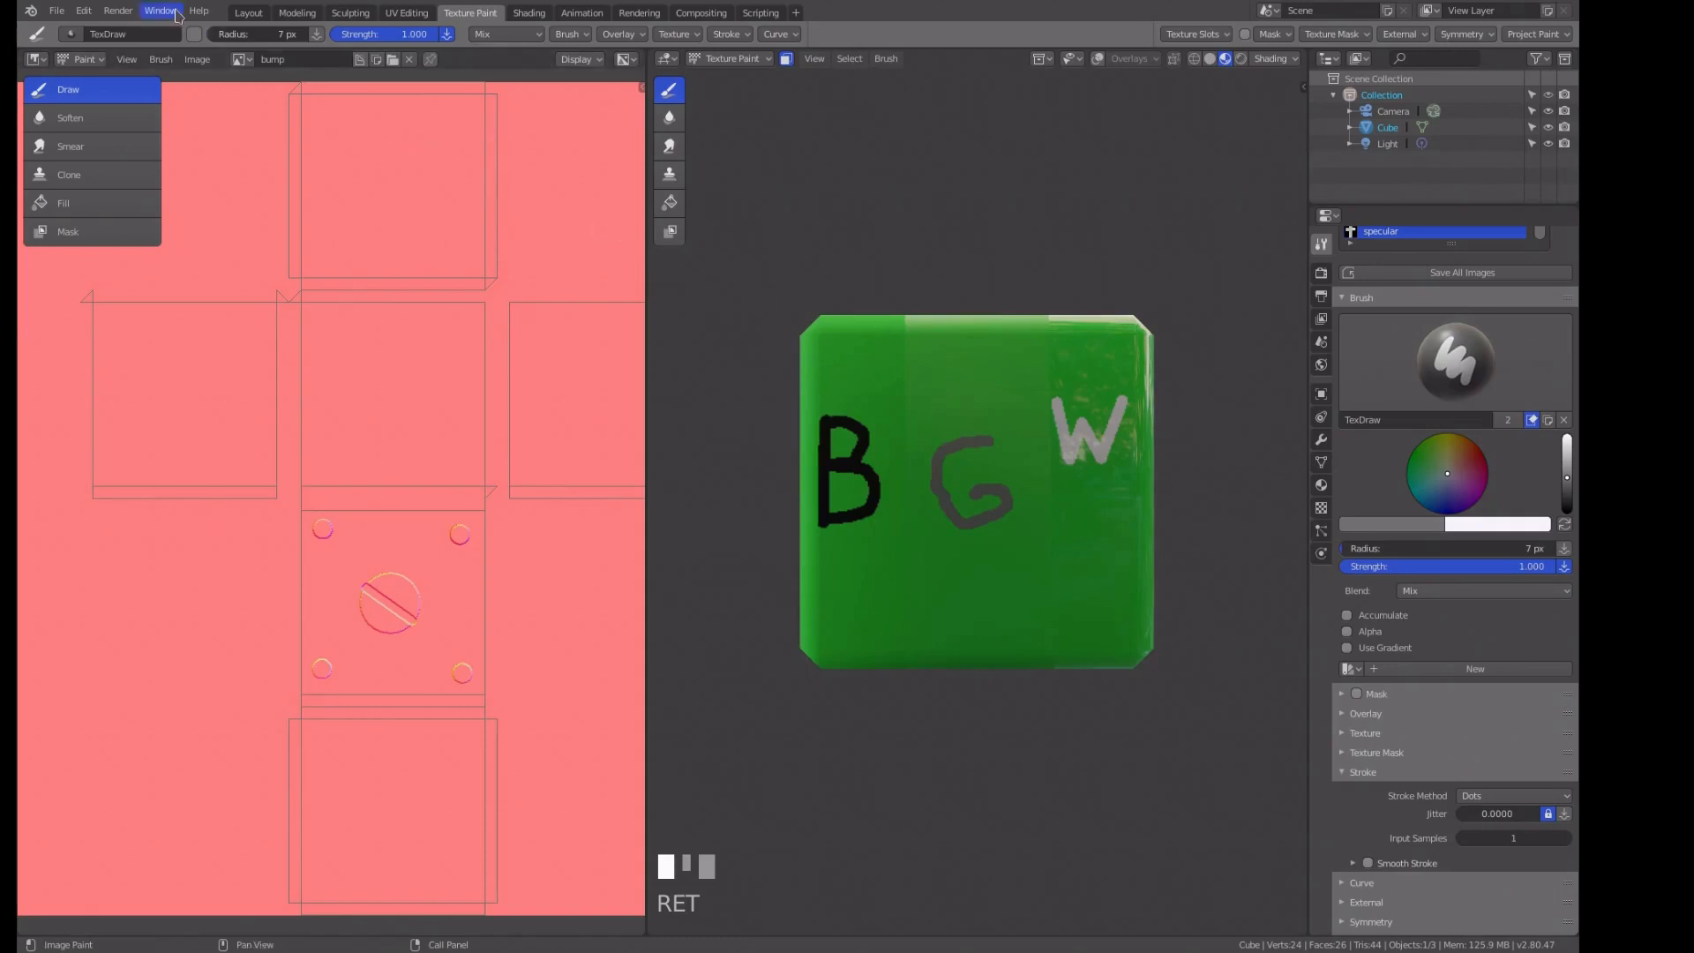
Examine the difuse, specular and bump images in the image editor to check the baked maps.
{"action": "left_click", "coordinate": [241, 59]}
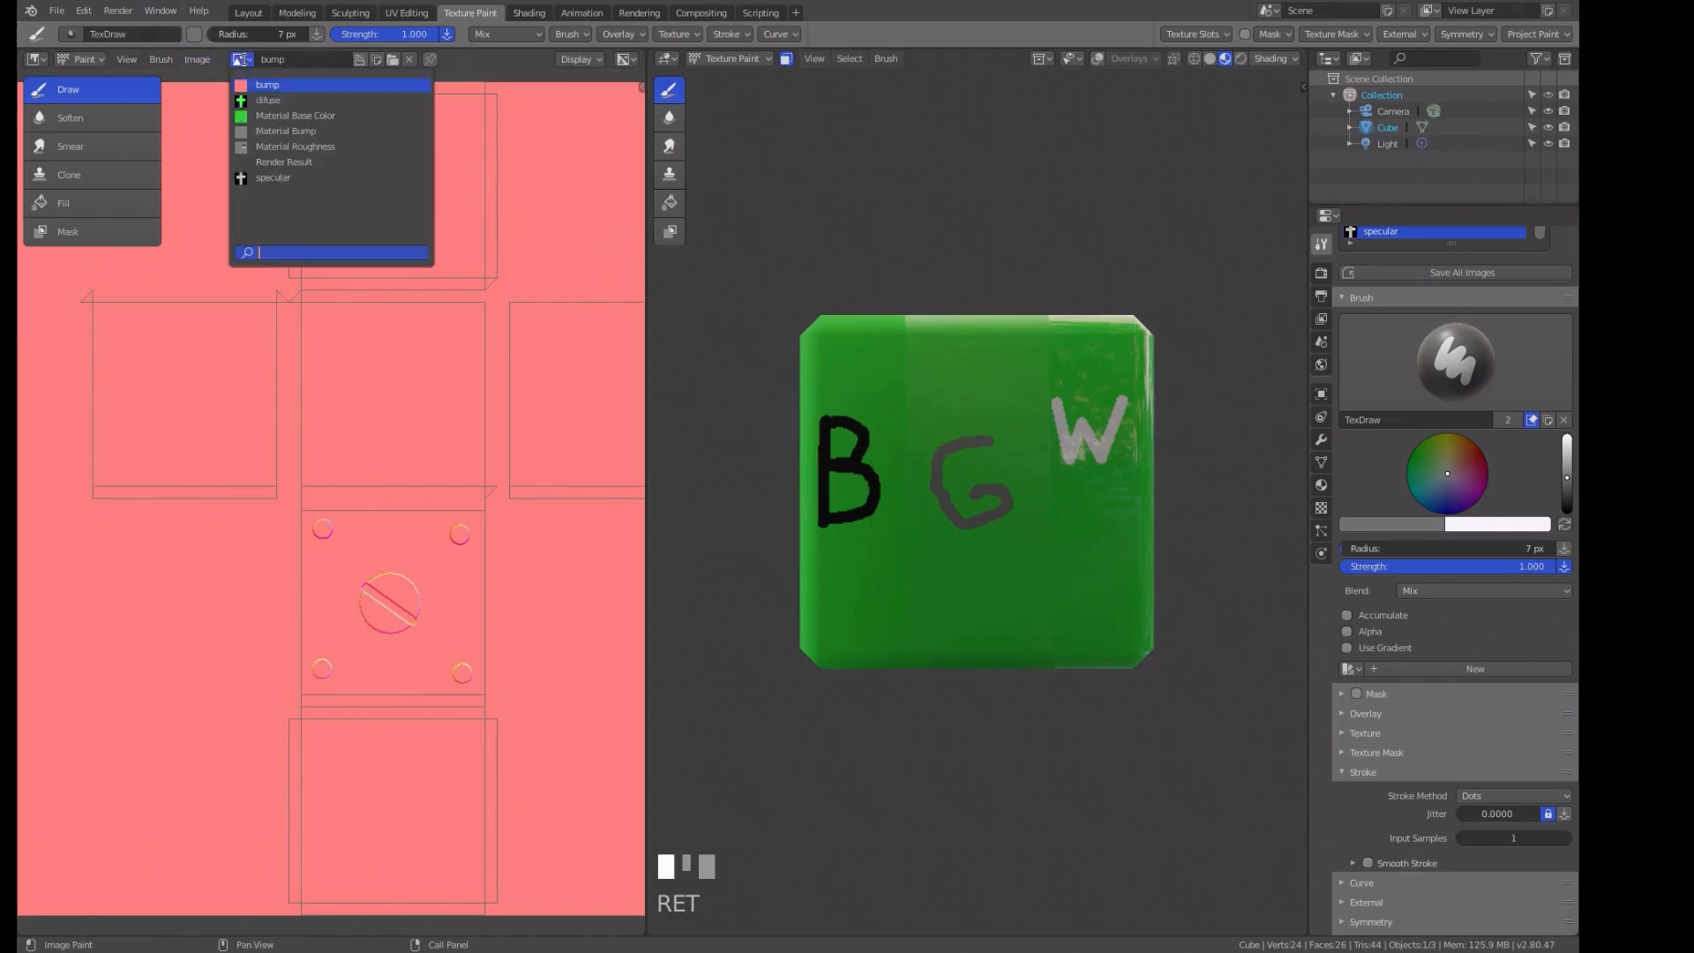
{"action": "left_click", "coordinate": [253, 102]}
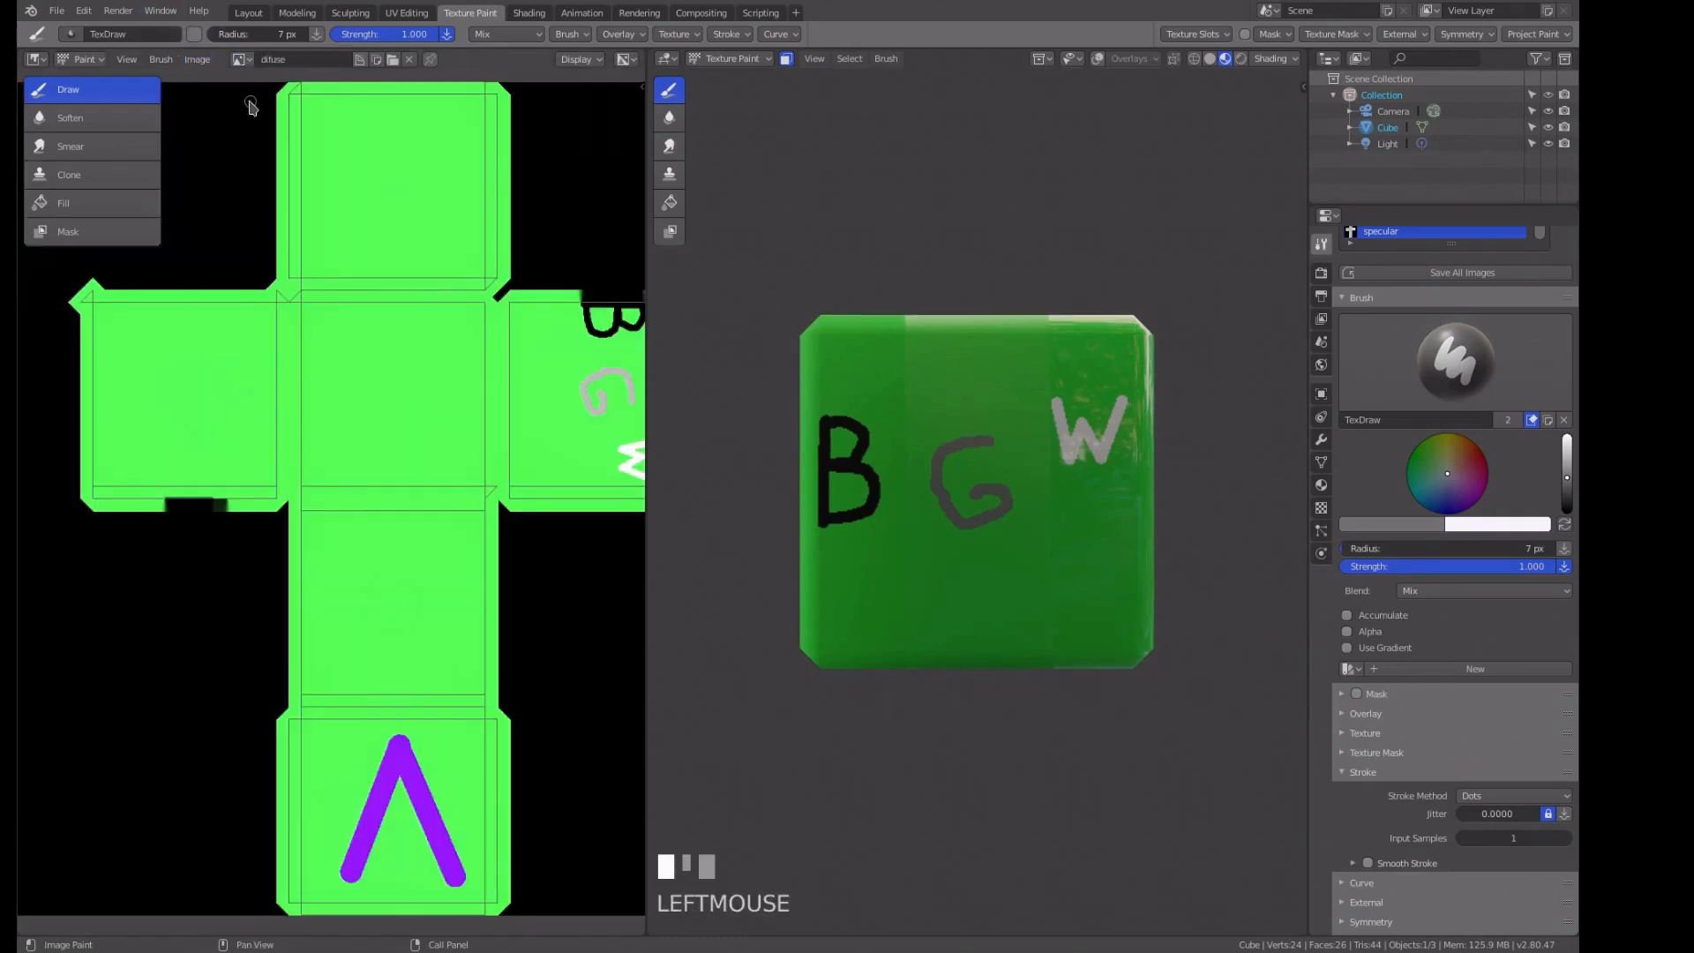
{"action": "left_click", "coordinate": [199, 61]}
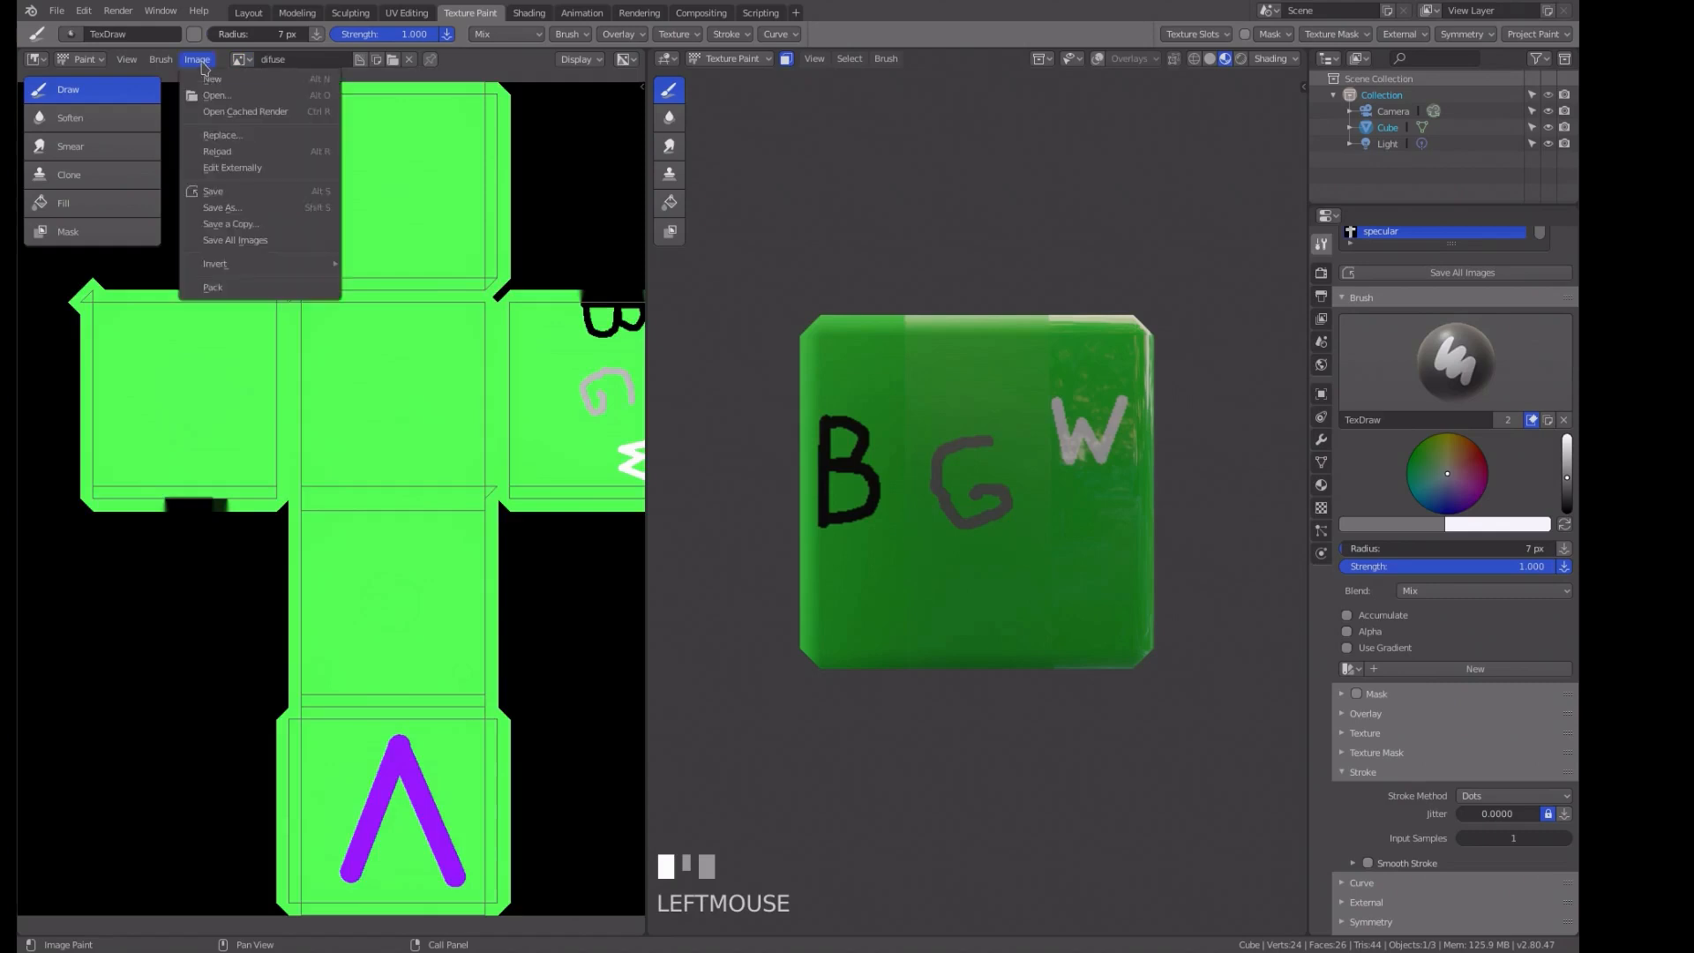
{"action": "left_click", "coordinate": [202, 64]}
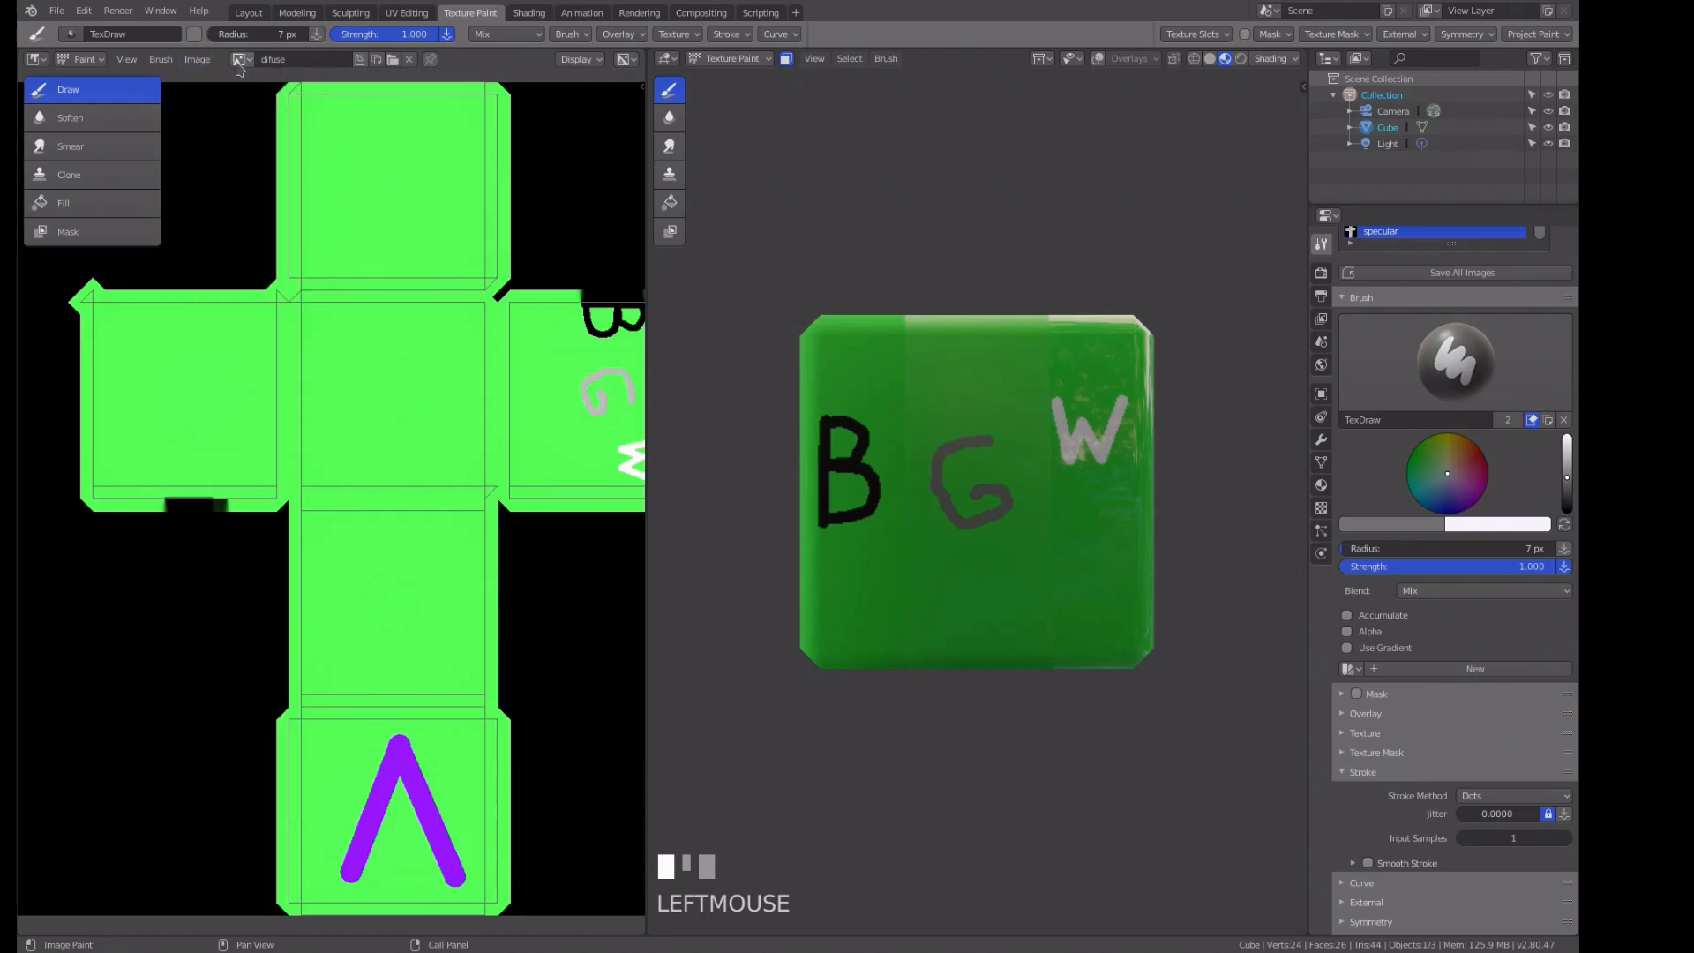
{"action": "left_click", "coordinate": [238, 60]}
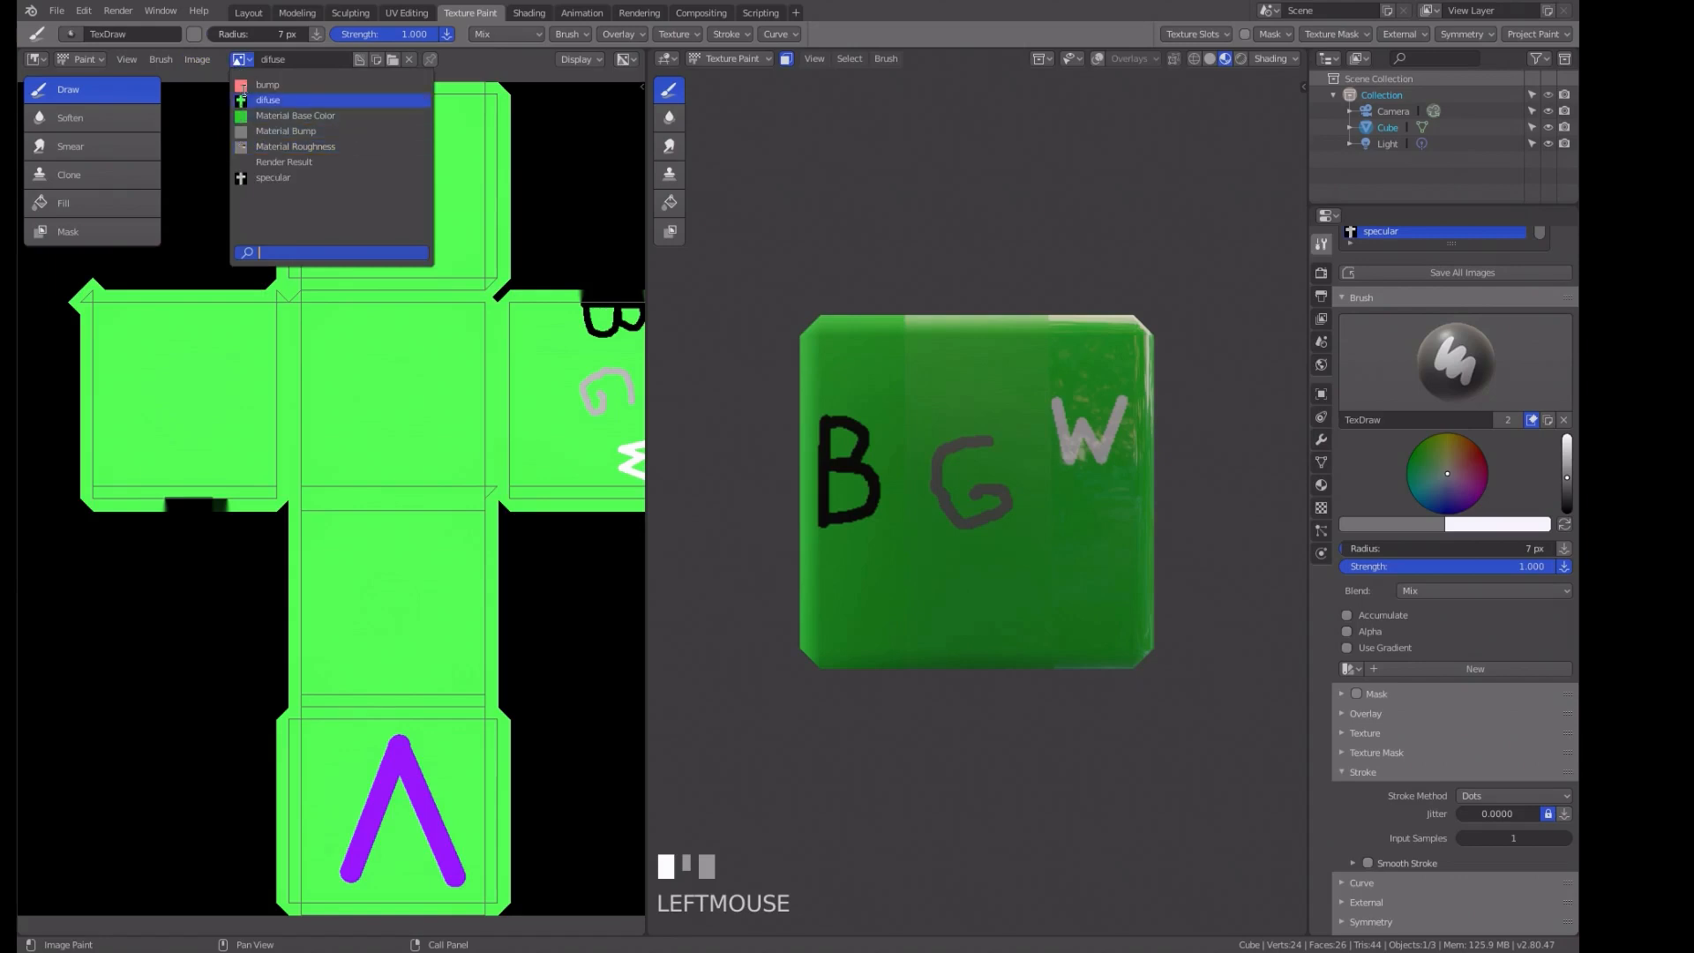
{"action": "left_click", "coordinate": [253, 179]}
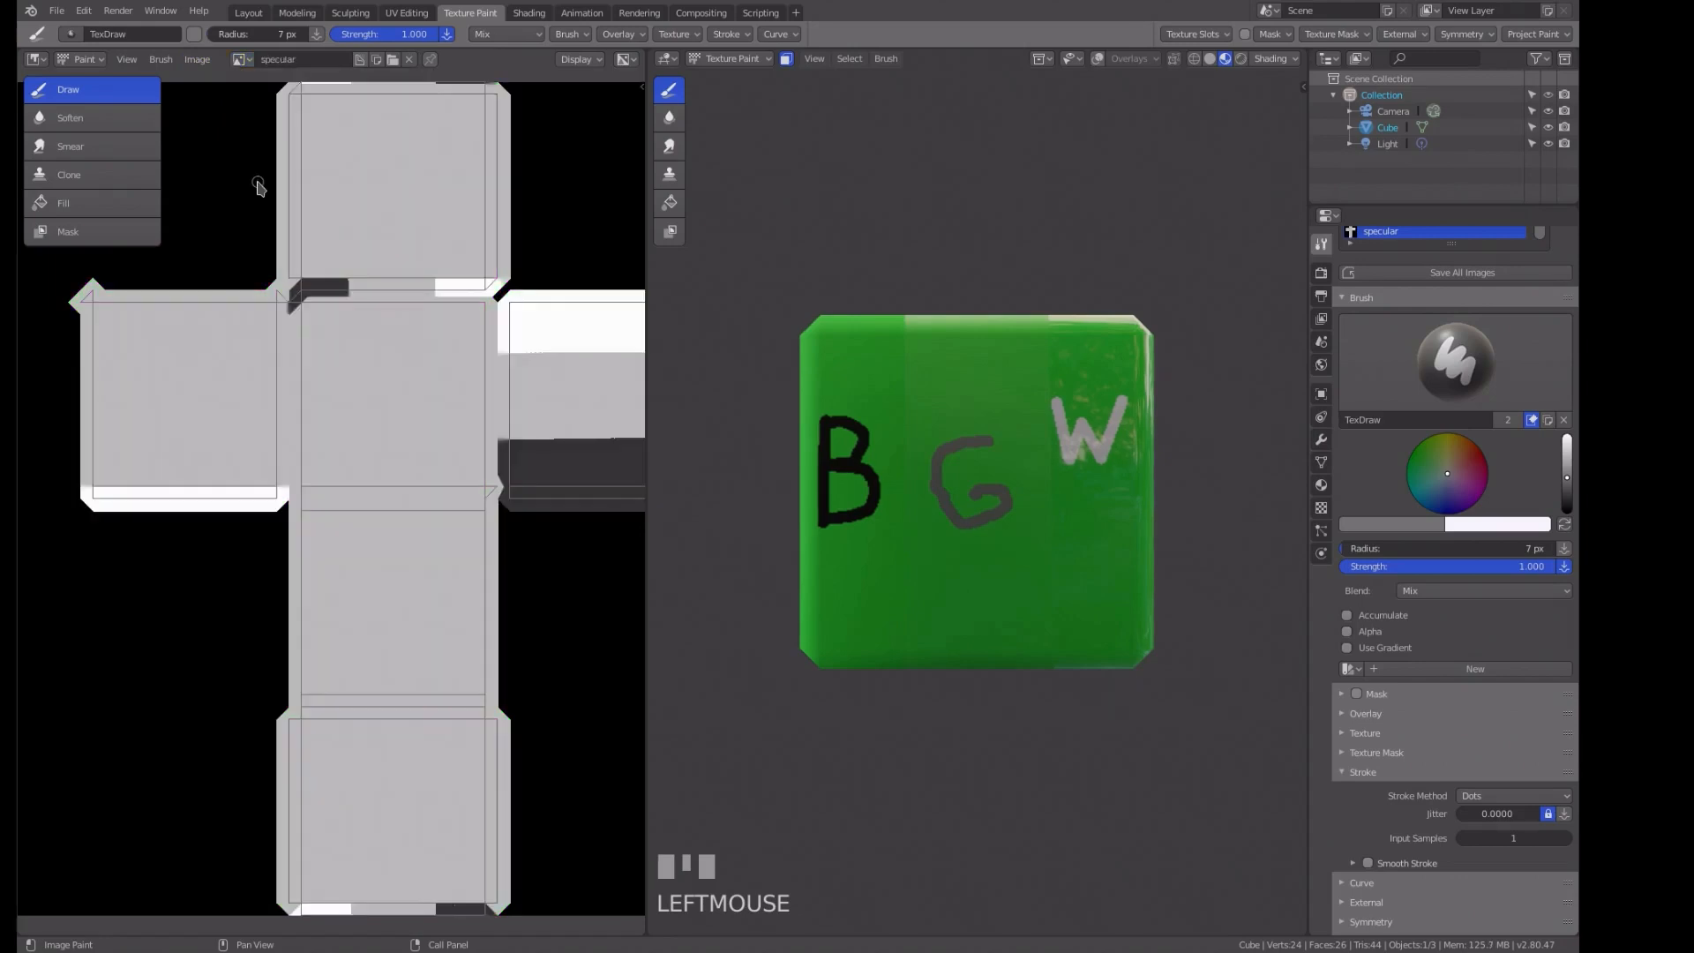
{"action": "left_click", "coordinate": [238, 60]}
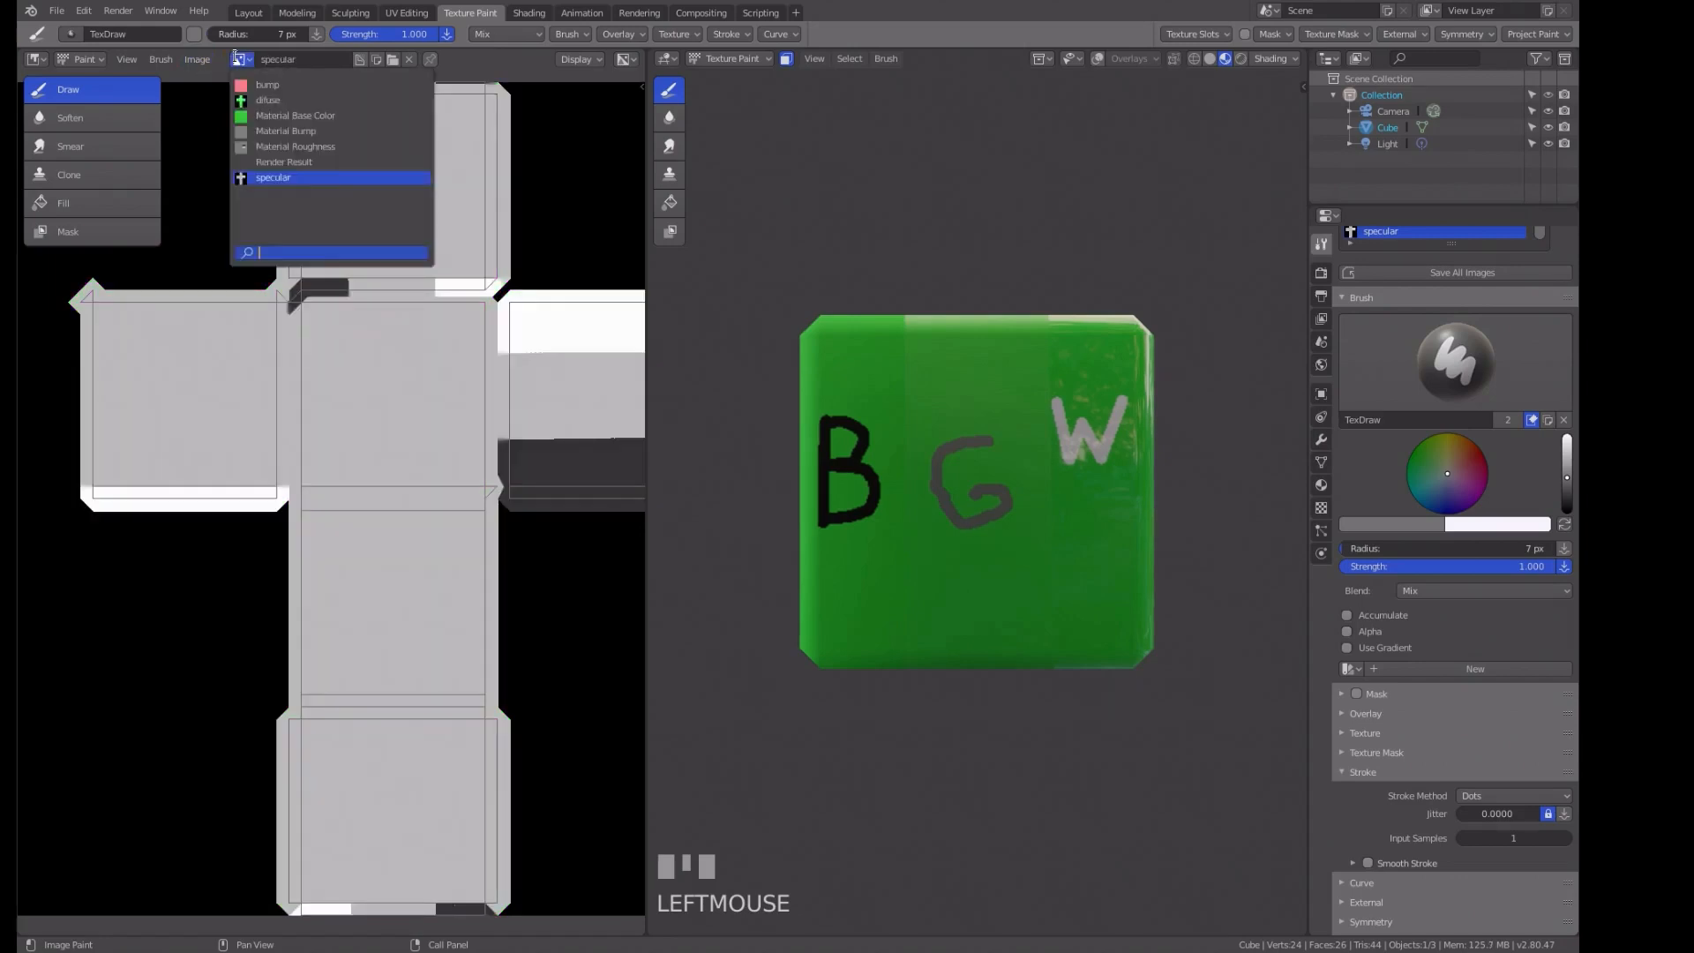
{"action": "left_click", "coordinate": [244, 89]}
{"action": "left_click", "coordinate": [238, 60]}
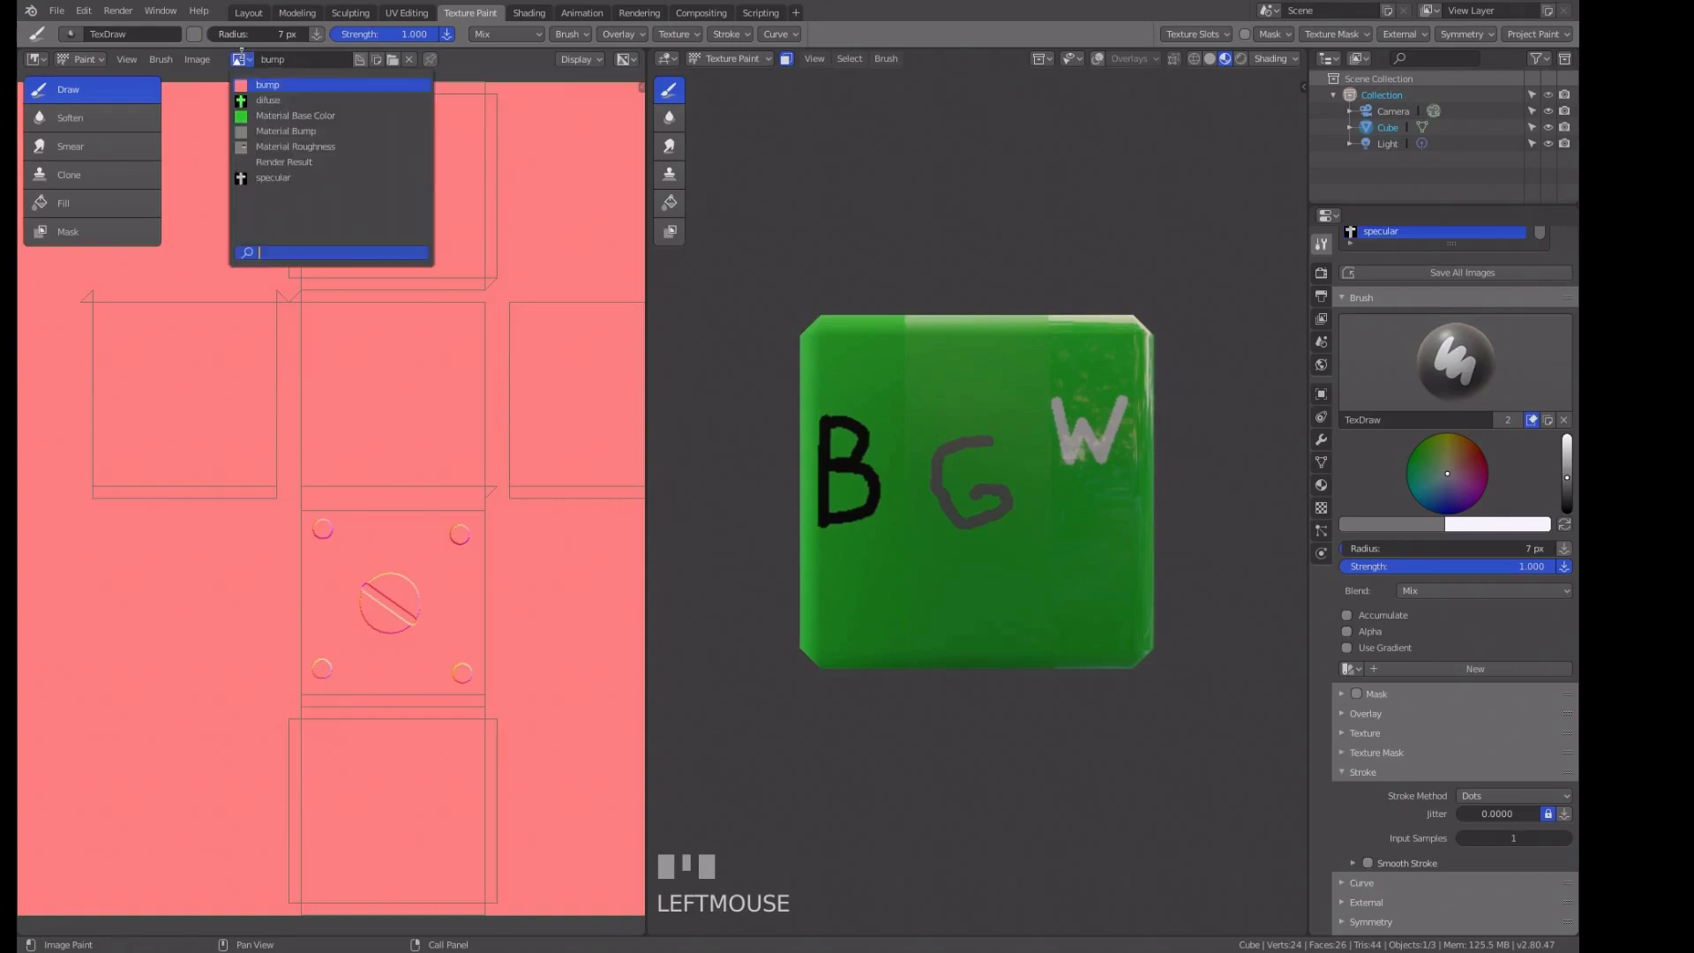
{"action": "left_click", "coordinate": [251, 108]}
{"action": "left_click", "coordinate": [242, 60]}
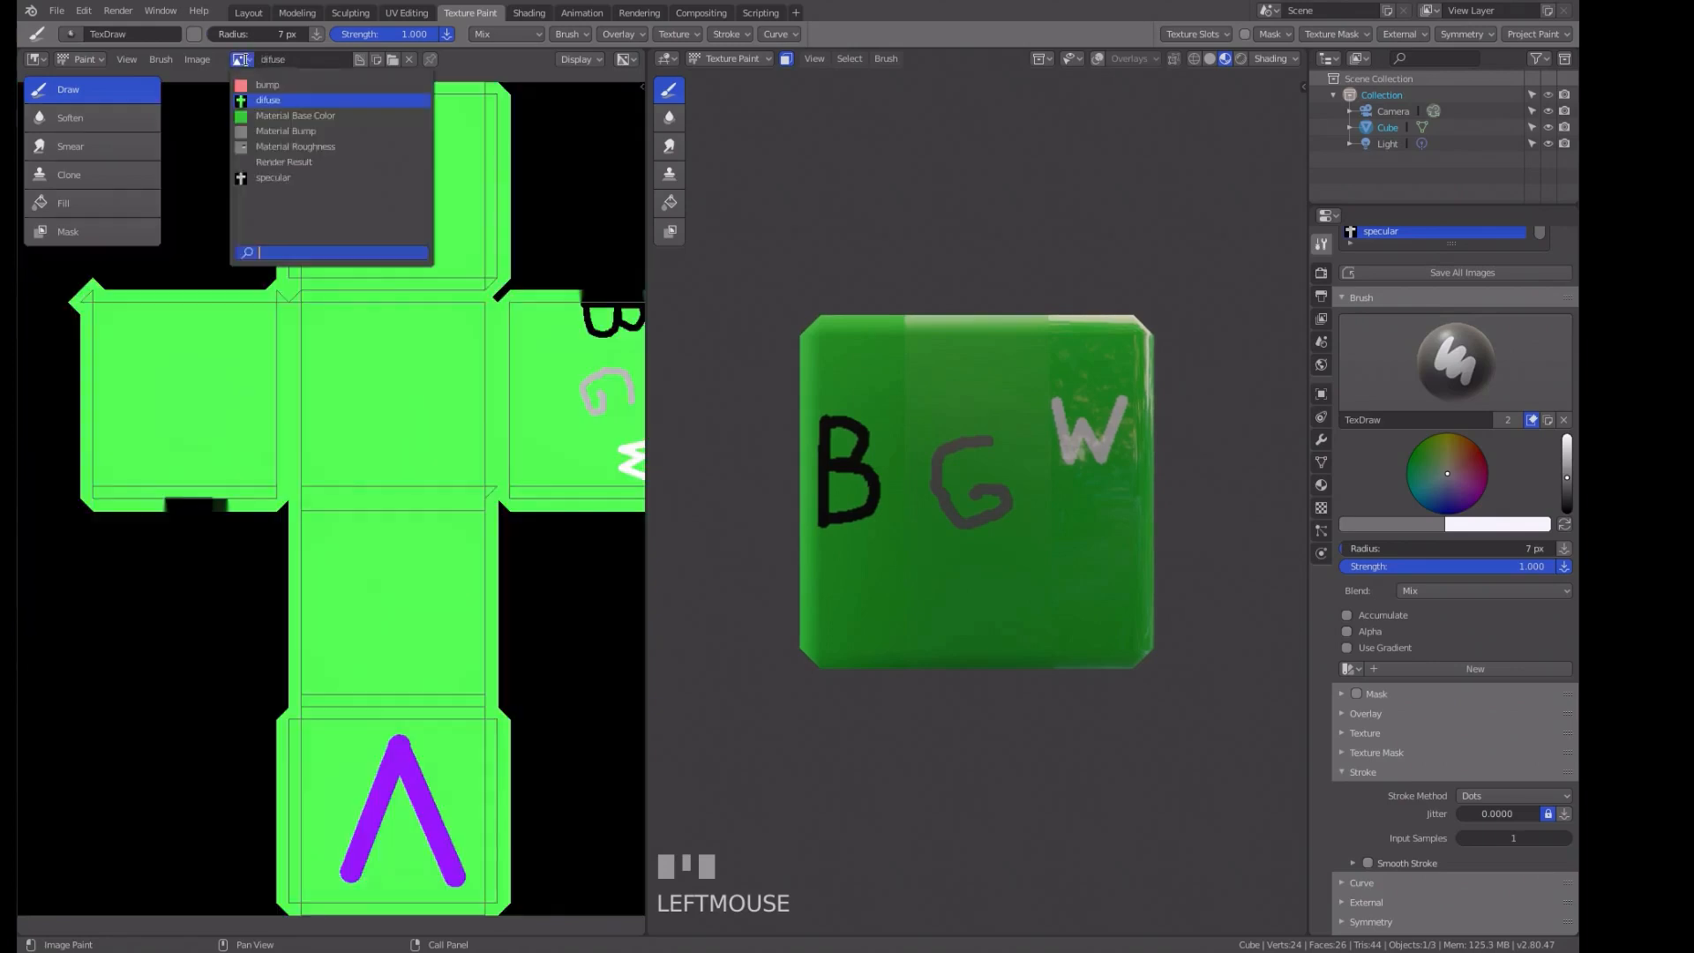
{"action": "left_click", "coordinate": [269, 178]}
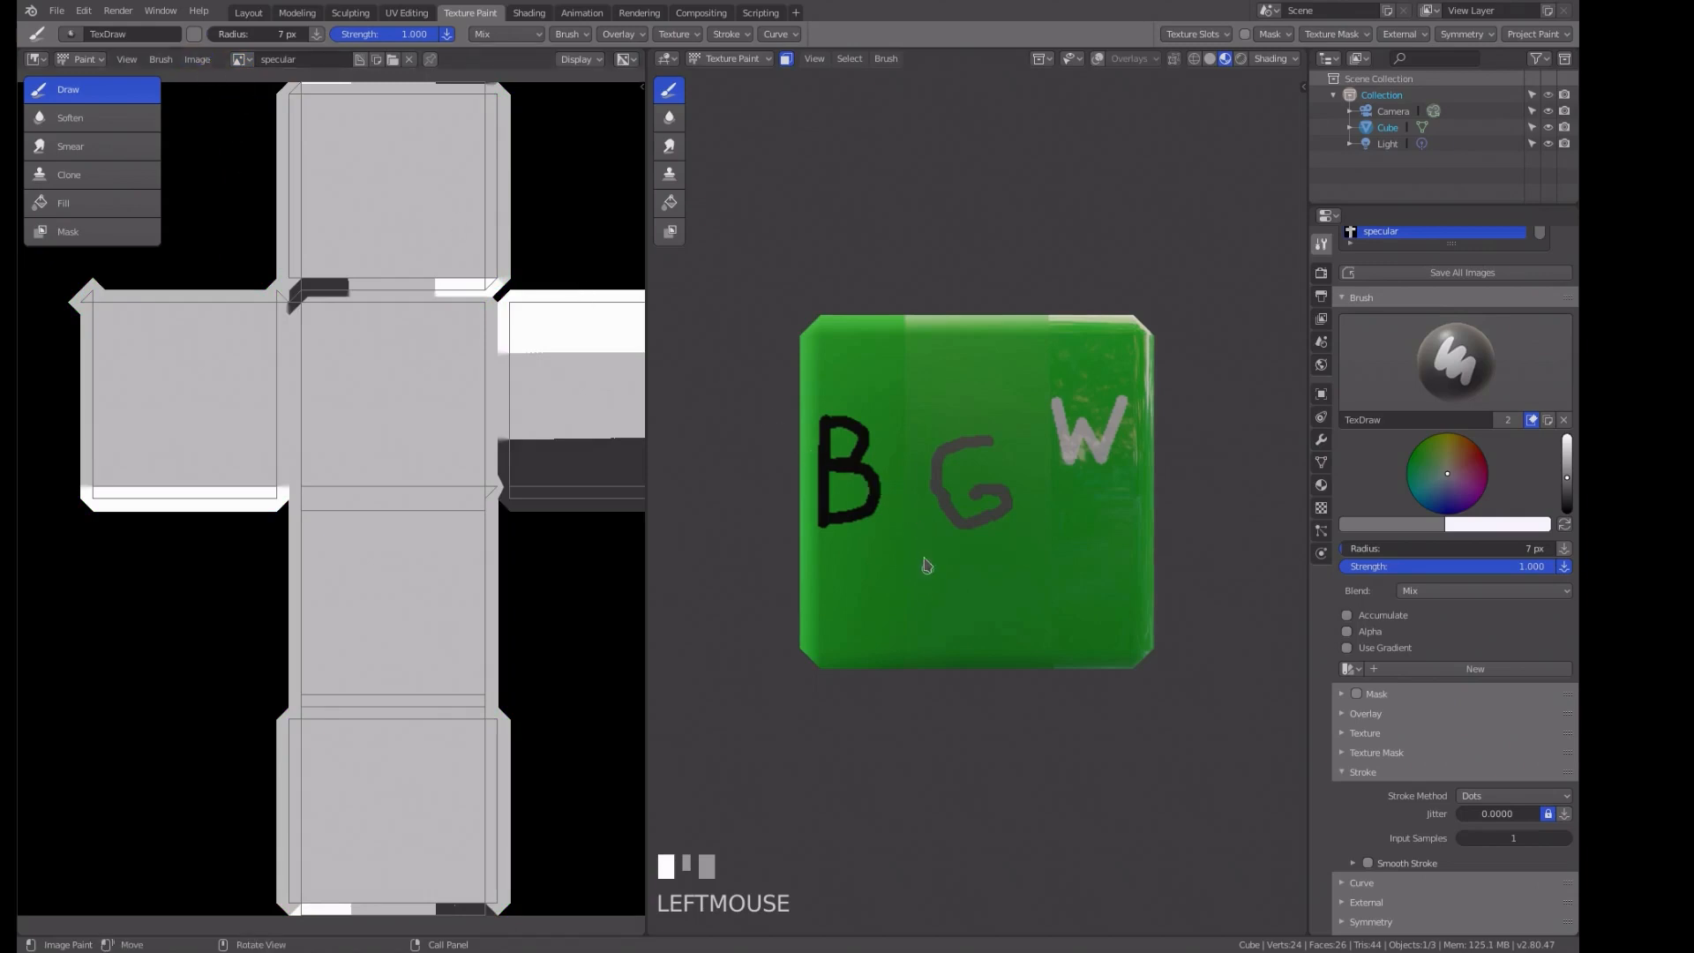
{"action": "scroll", "coordinate": [914, 552], "scroll_direction": "down", "scroll_amount": 3}
{"action": "scroll", "coordinate": [914, 552], "scroll_direction": "up", "scroll_amount": 3}
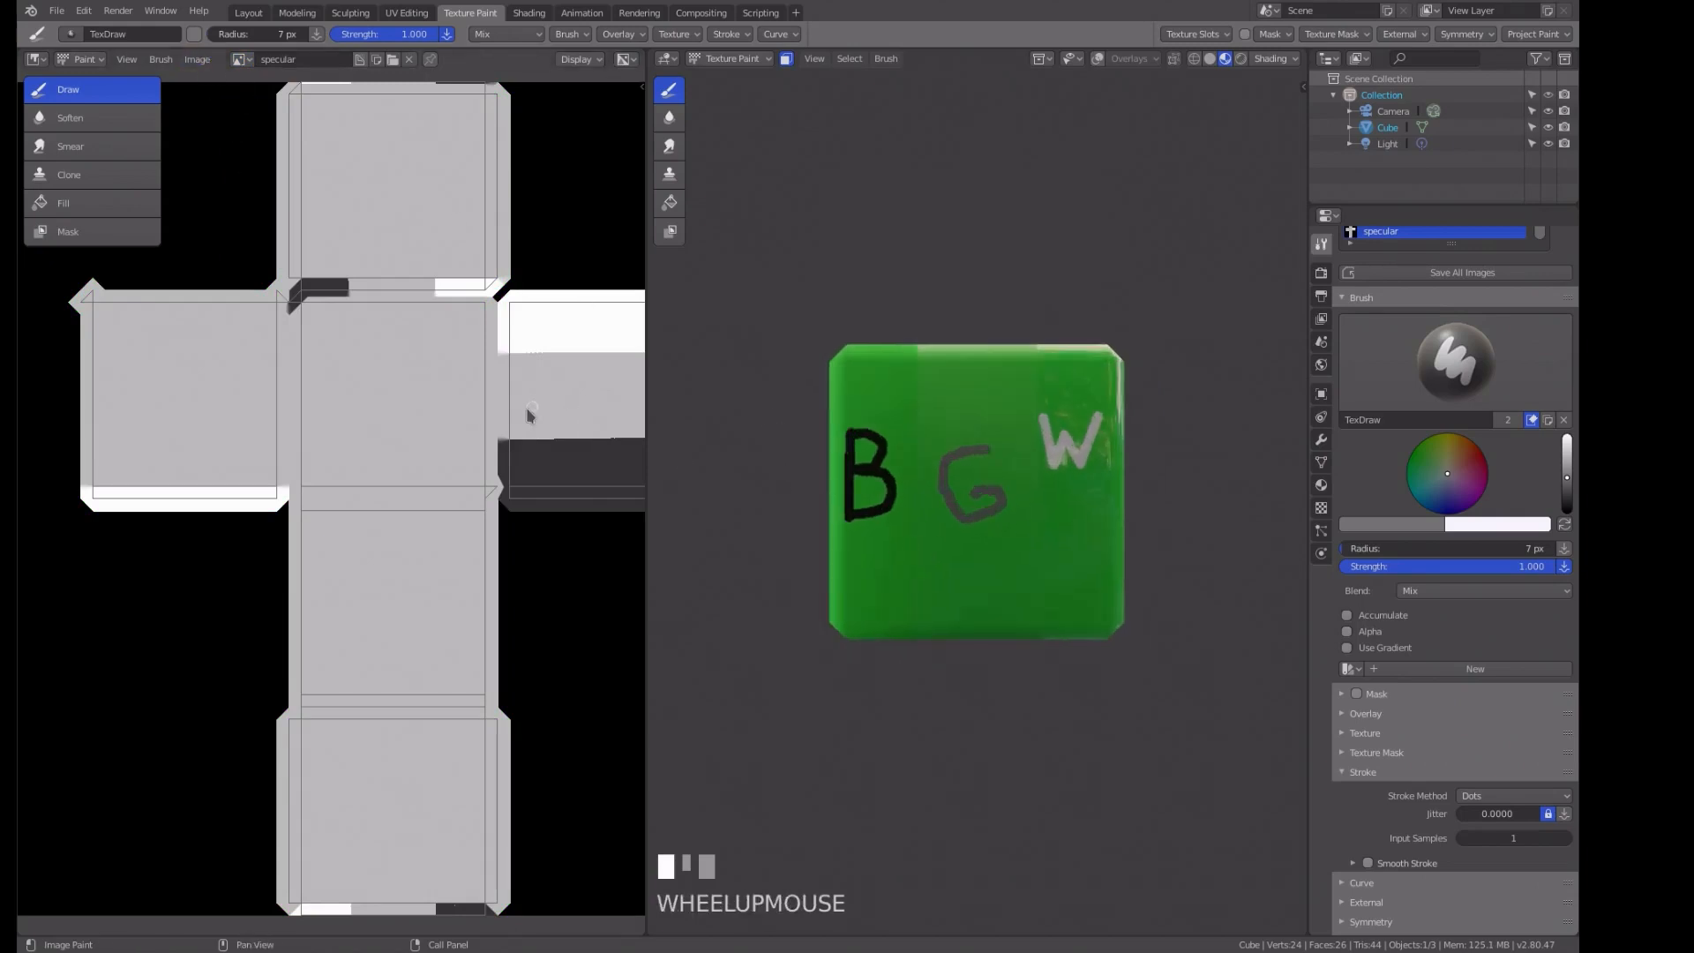
{"action": "scroll", "coordinate": [458, 381], "scroll_direction": "down", "scroll_amount": 2}
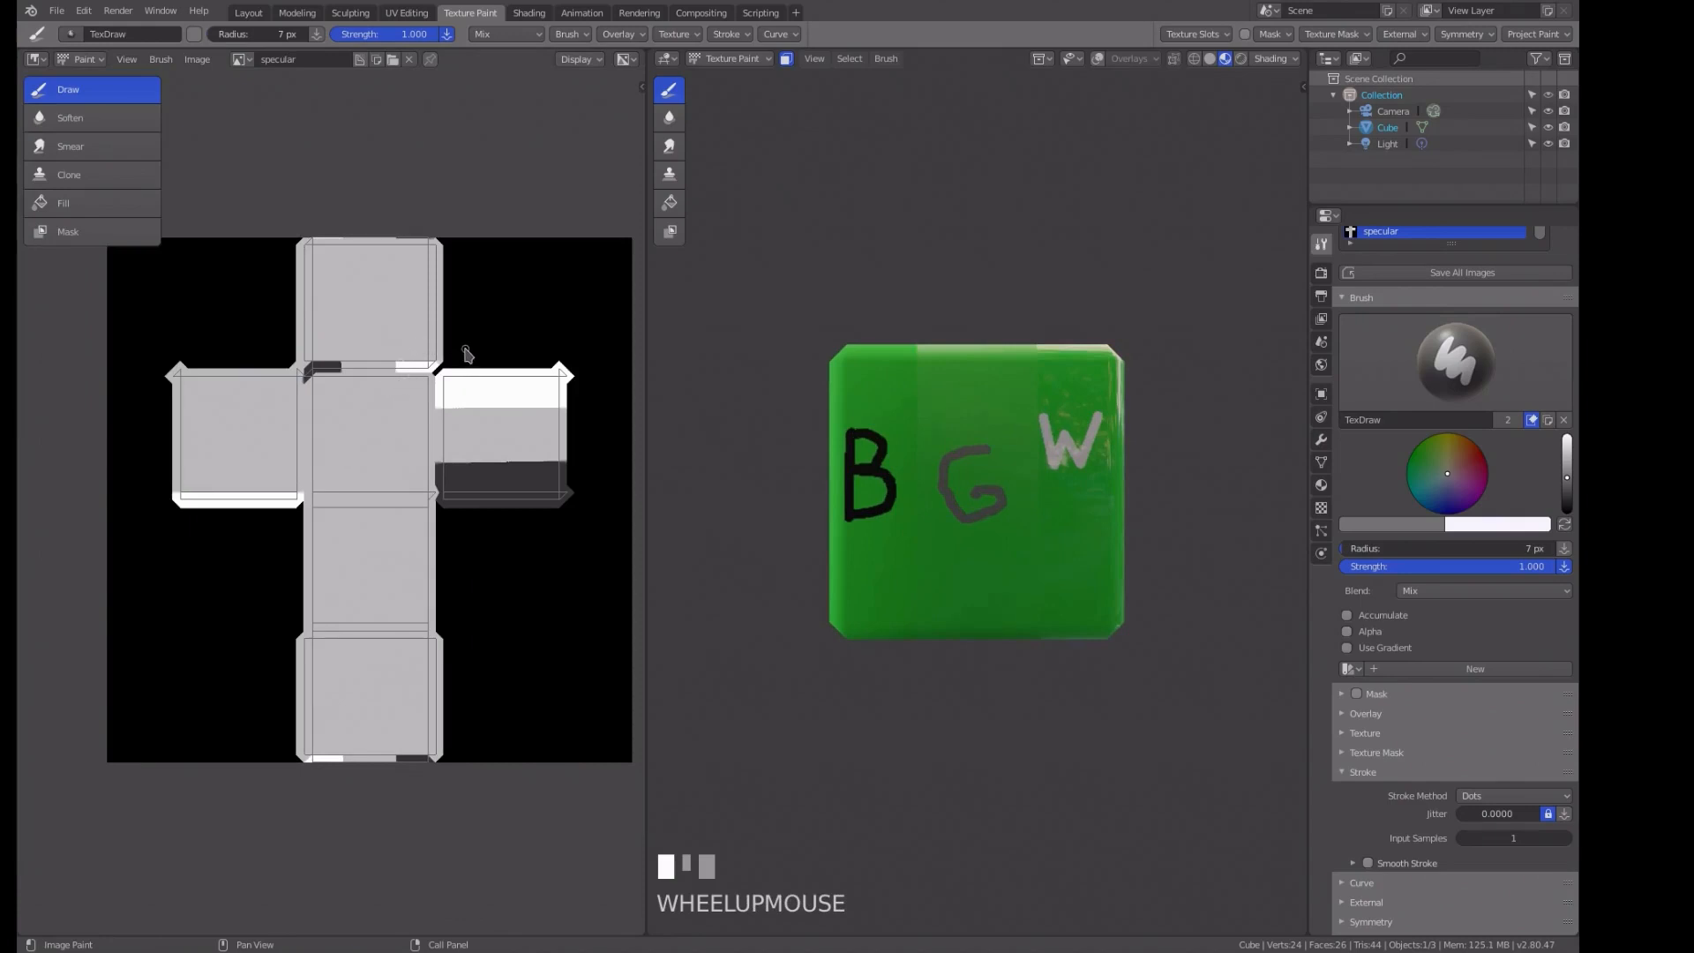
Save the Blender project over the existing PBRPaint.blend in the PBRTexturePaint folder.
{"action": "key", "text": "ctrl+shift+s"}
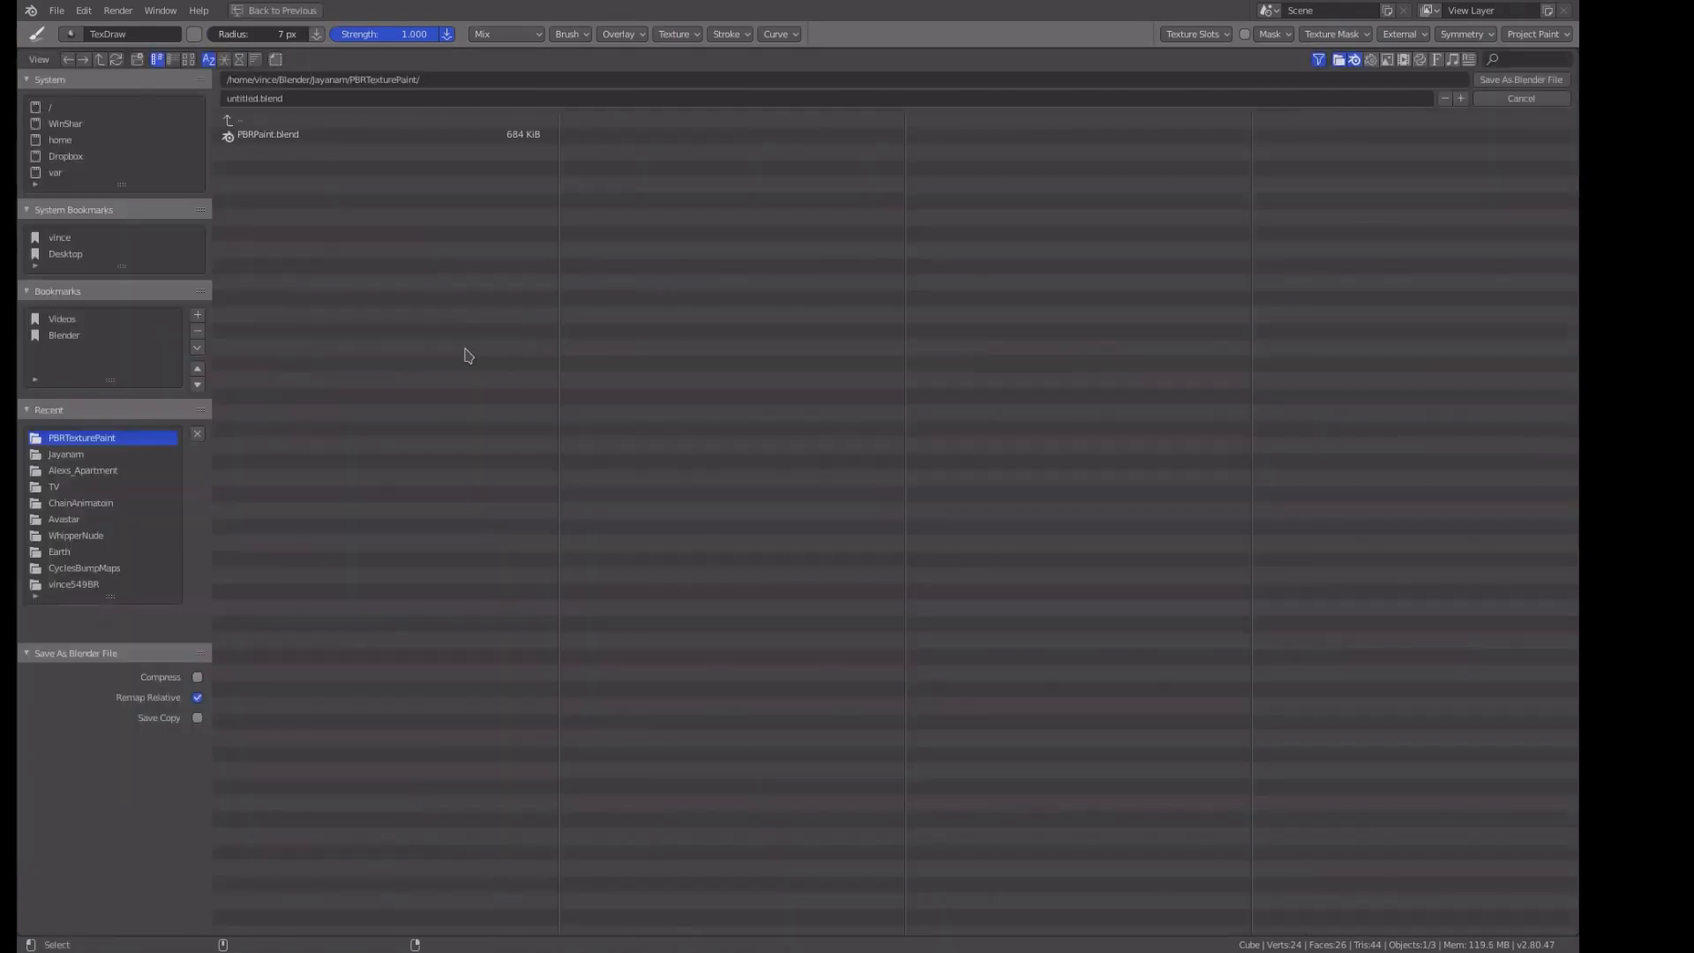
{"action": "left_click", "coordinate": [283, 137]}
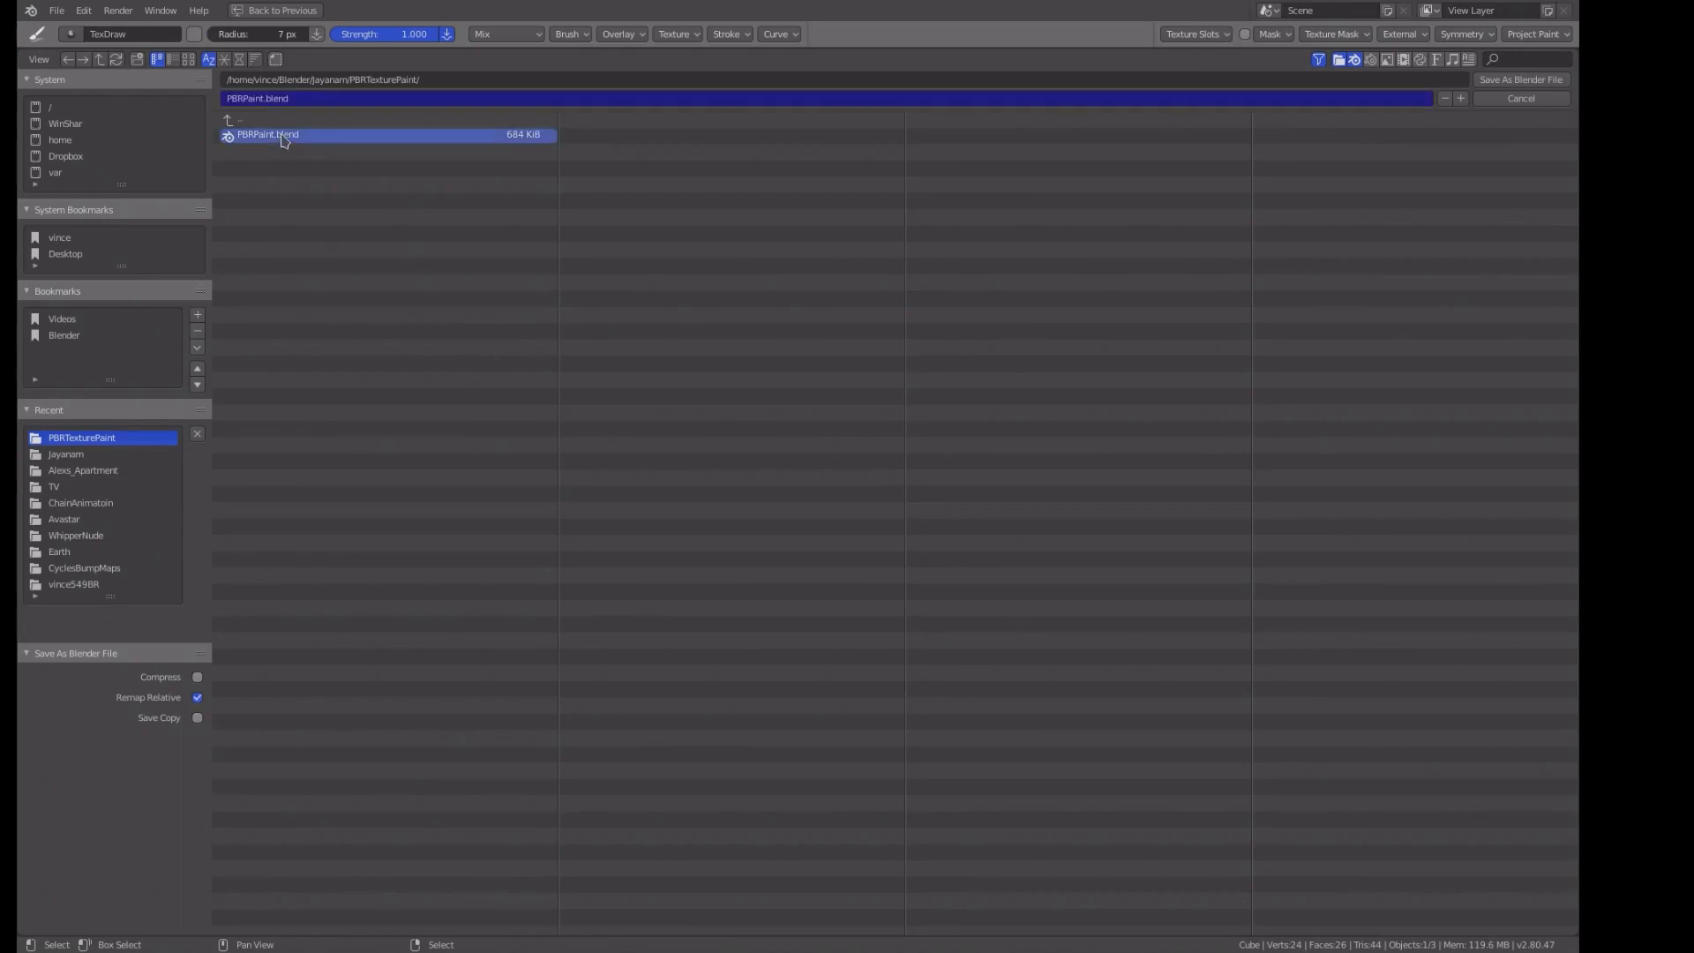
{"action": "key", "text": "Return"}
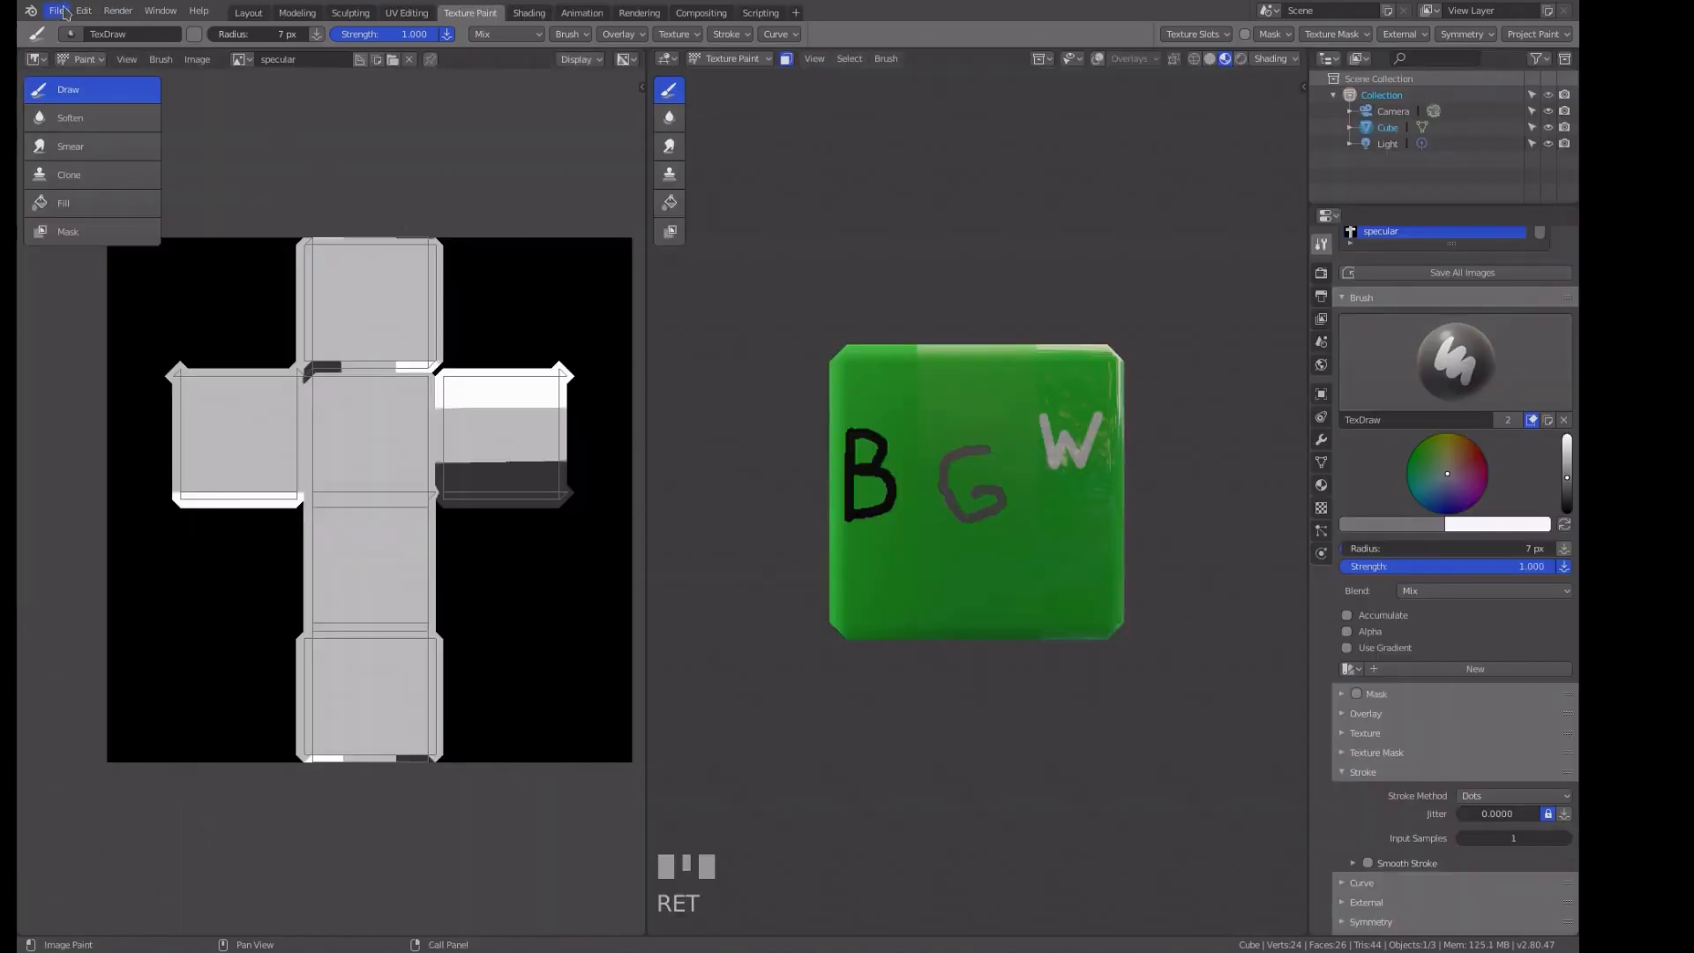
Export only the selected cube as the COLLADA file PBRPaint.dae in the PBRTexturePaint folder, with texture copying enabled.
{"action": "left_click", "coordinate": [56, 11]}
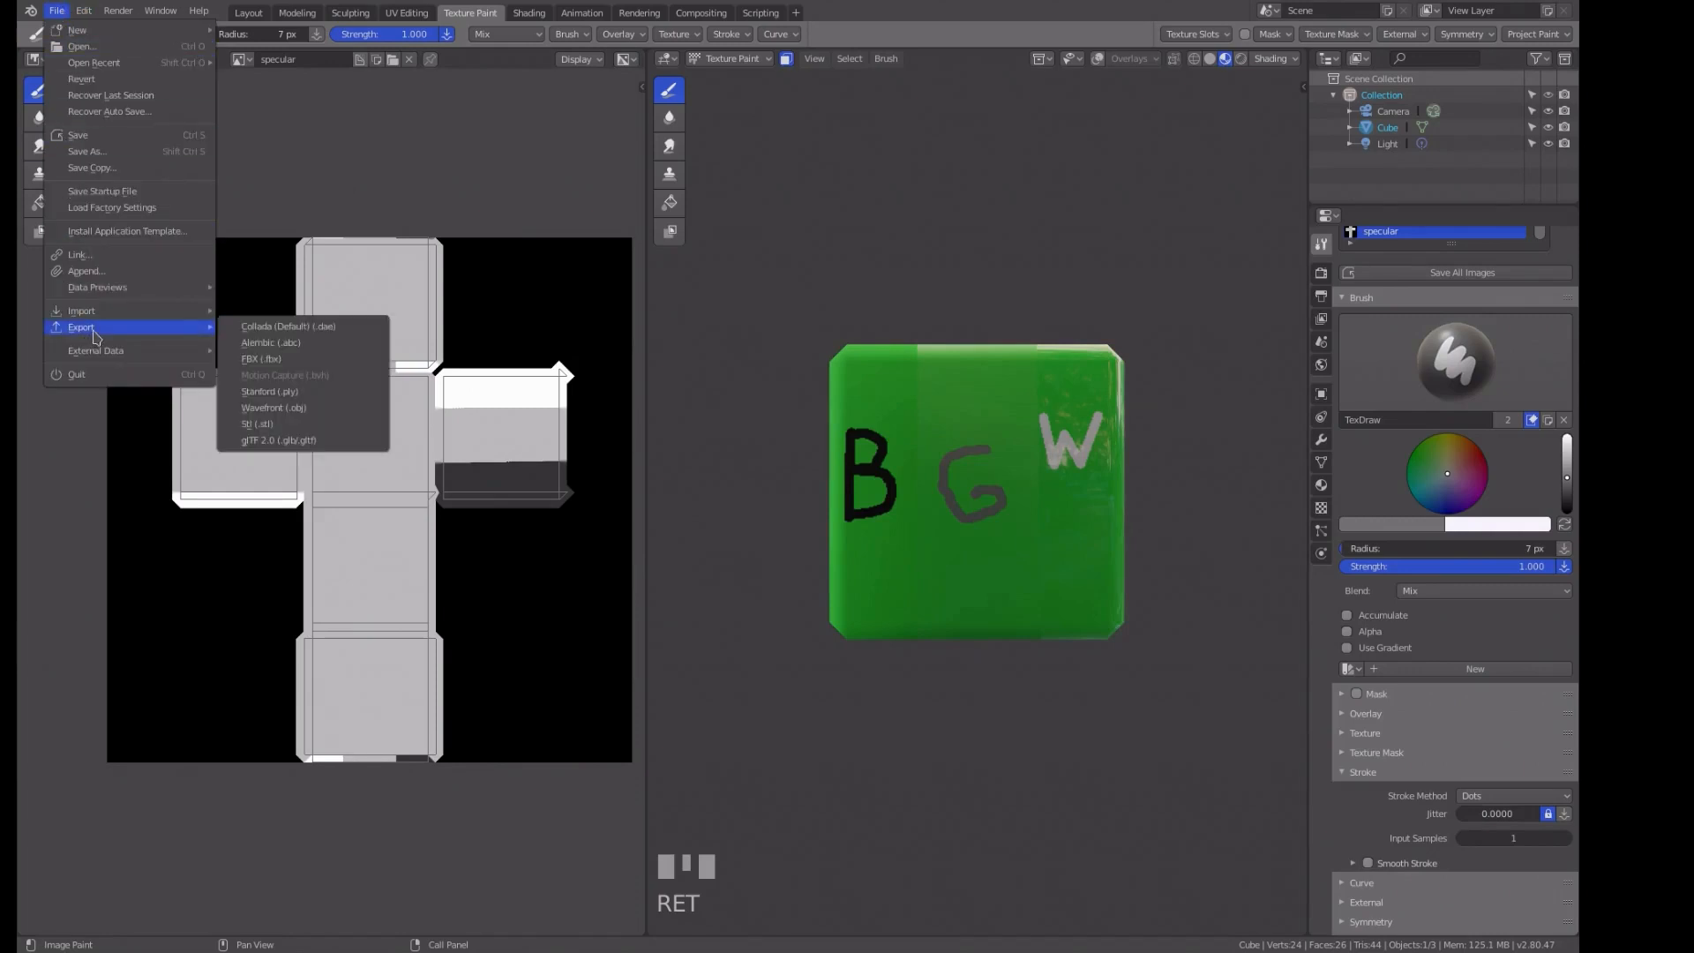
{"action": "left_click", "coordinate": [300, 328]}
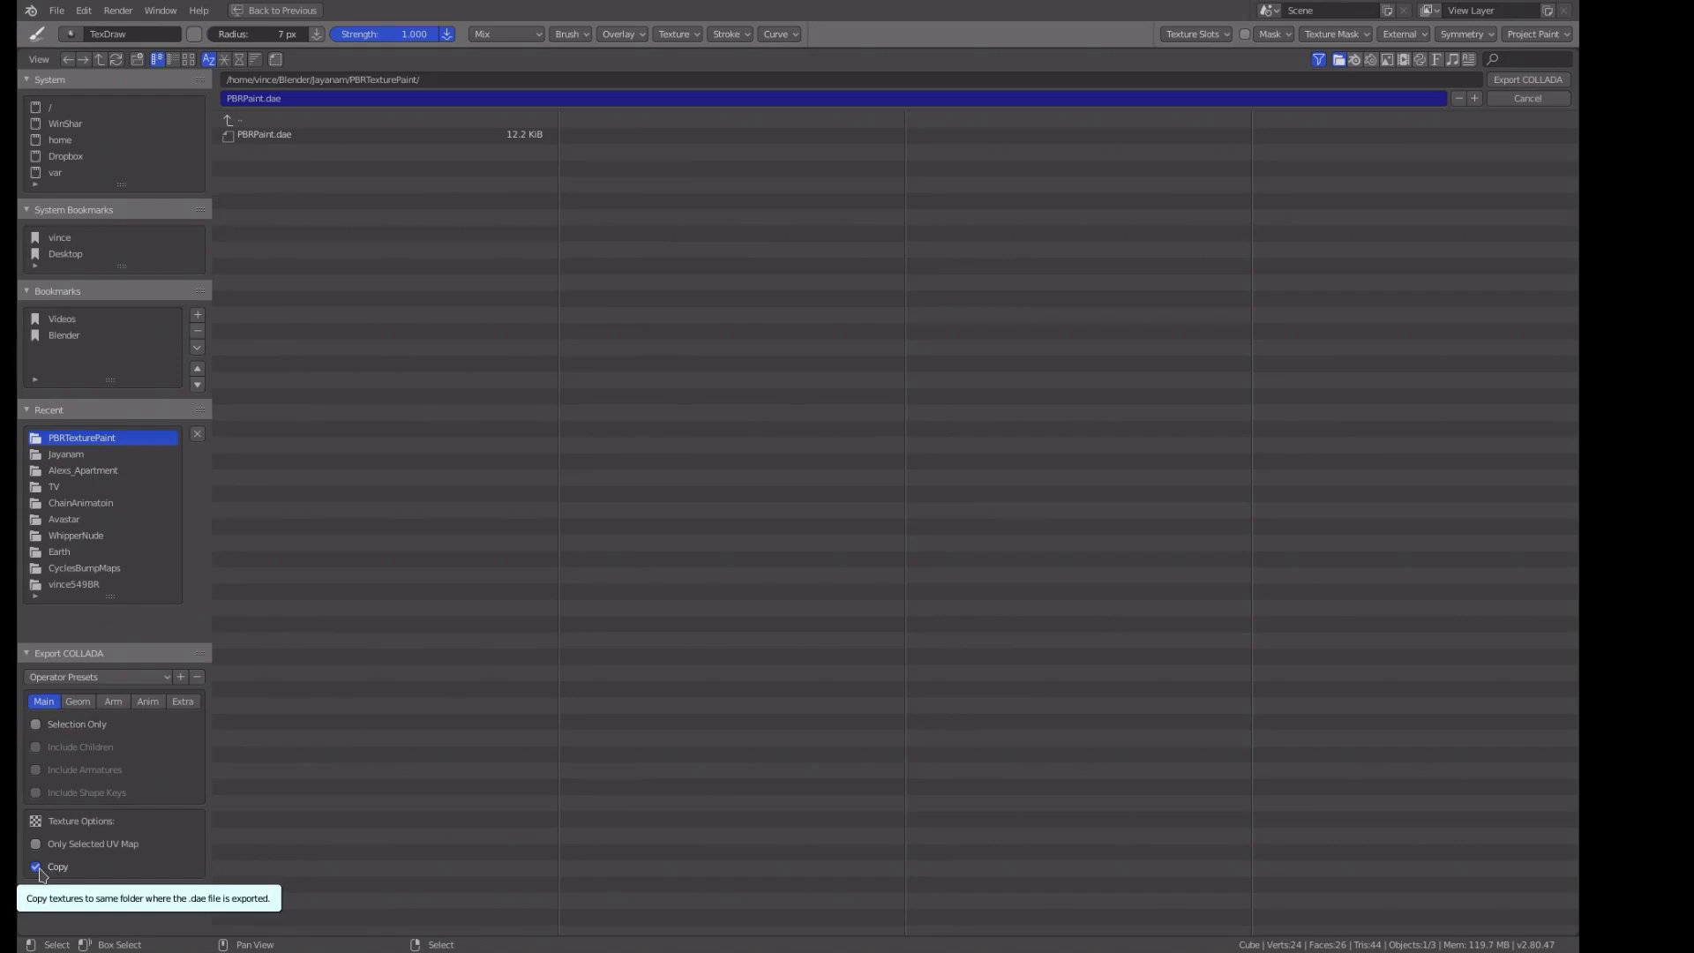
{"action": "left_click", "coordinate": [35, 725]}
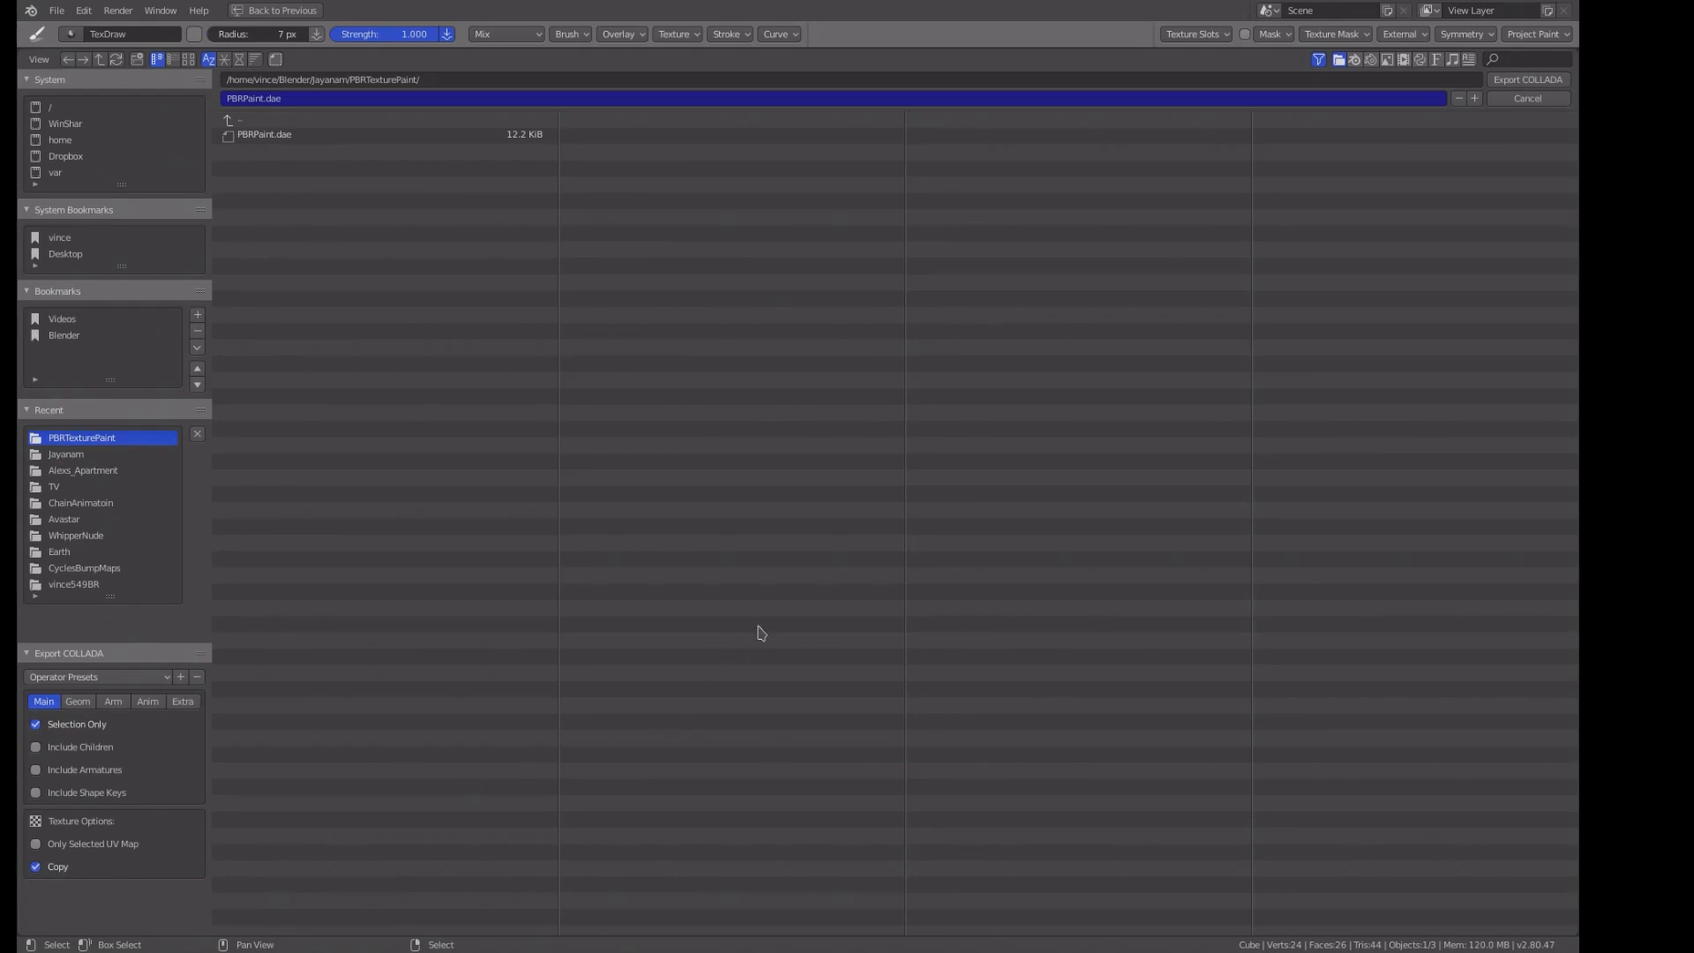
{"action": "key", "text": "Return"}
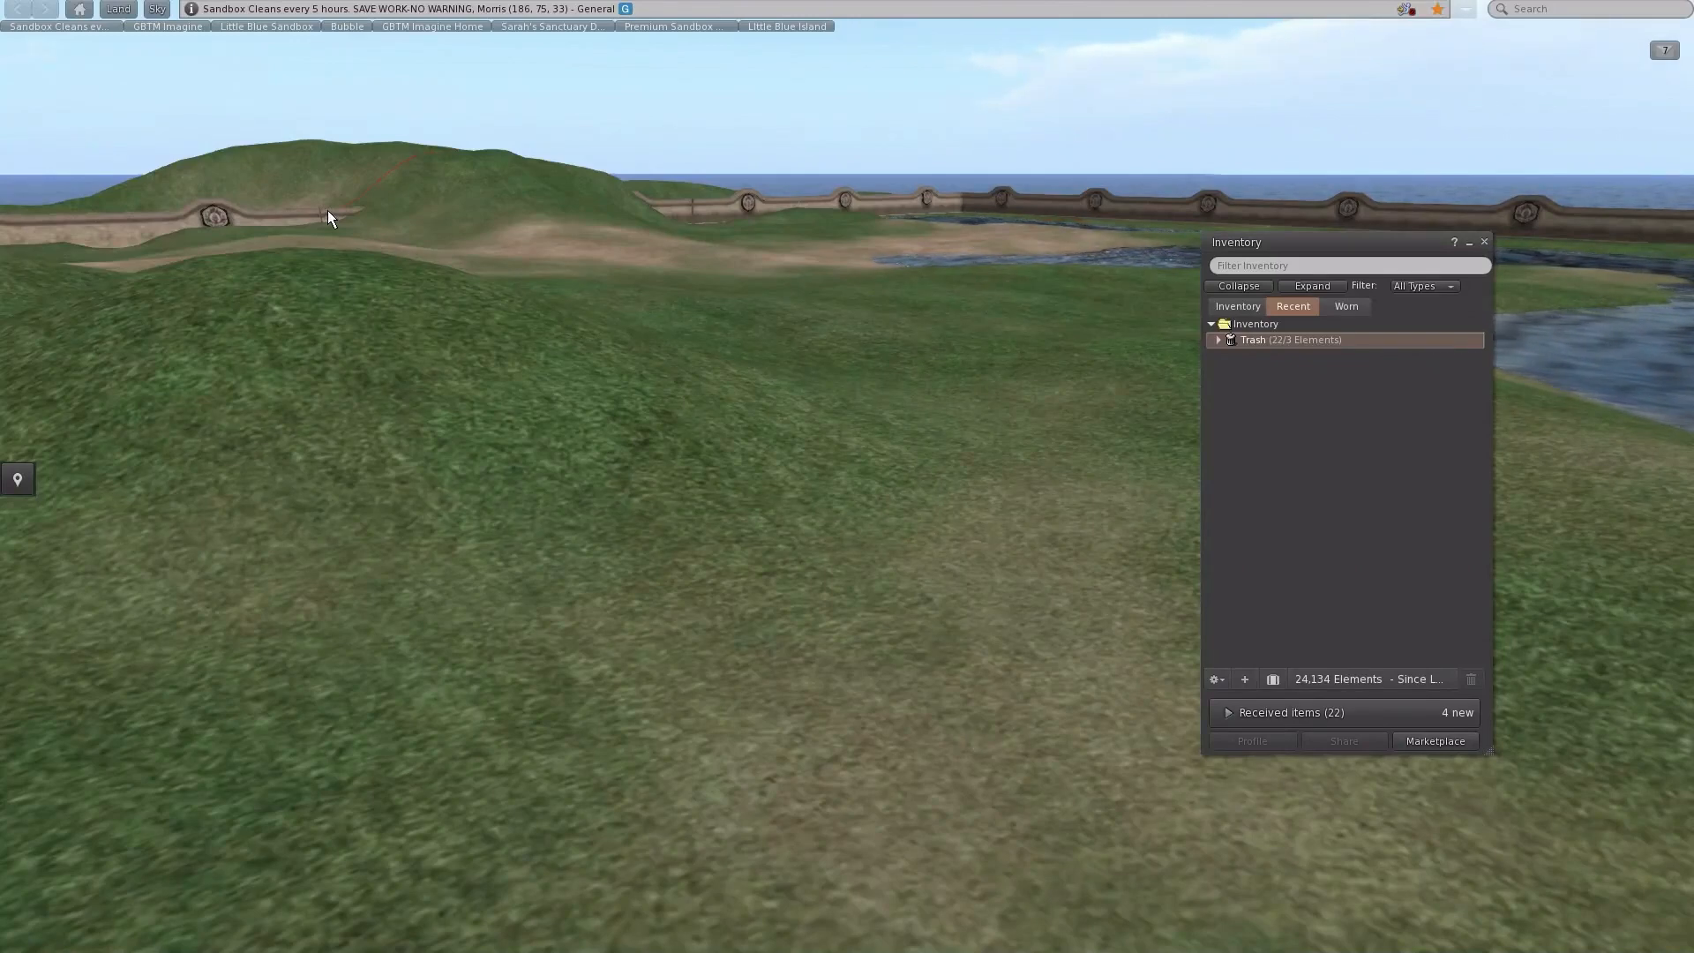
Switch to the Second Life viewer and load the exported cube into the Upload Model window.
{"action": "left_click", "coordinate": [160, 0]}
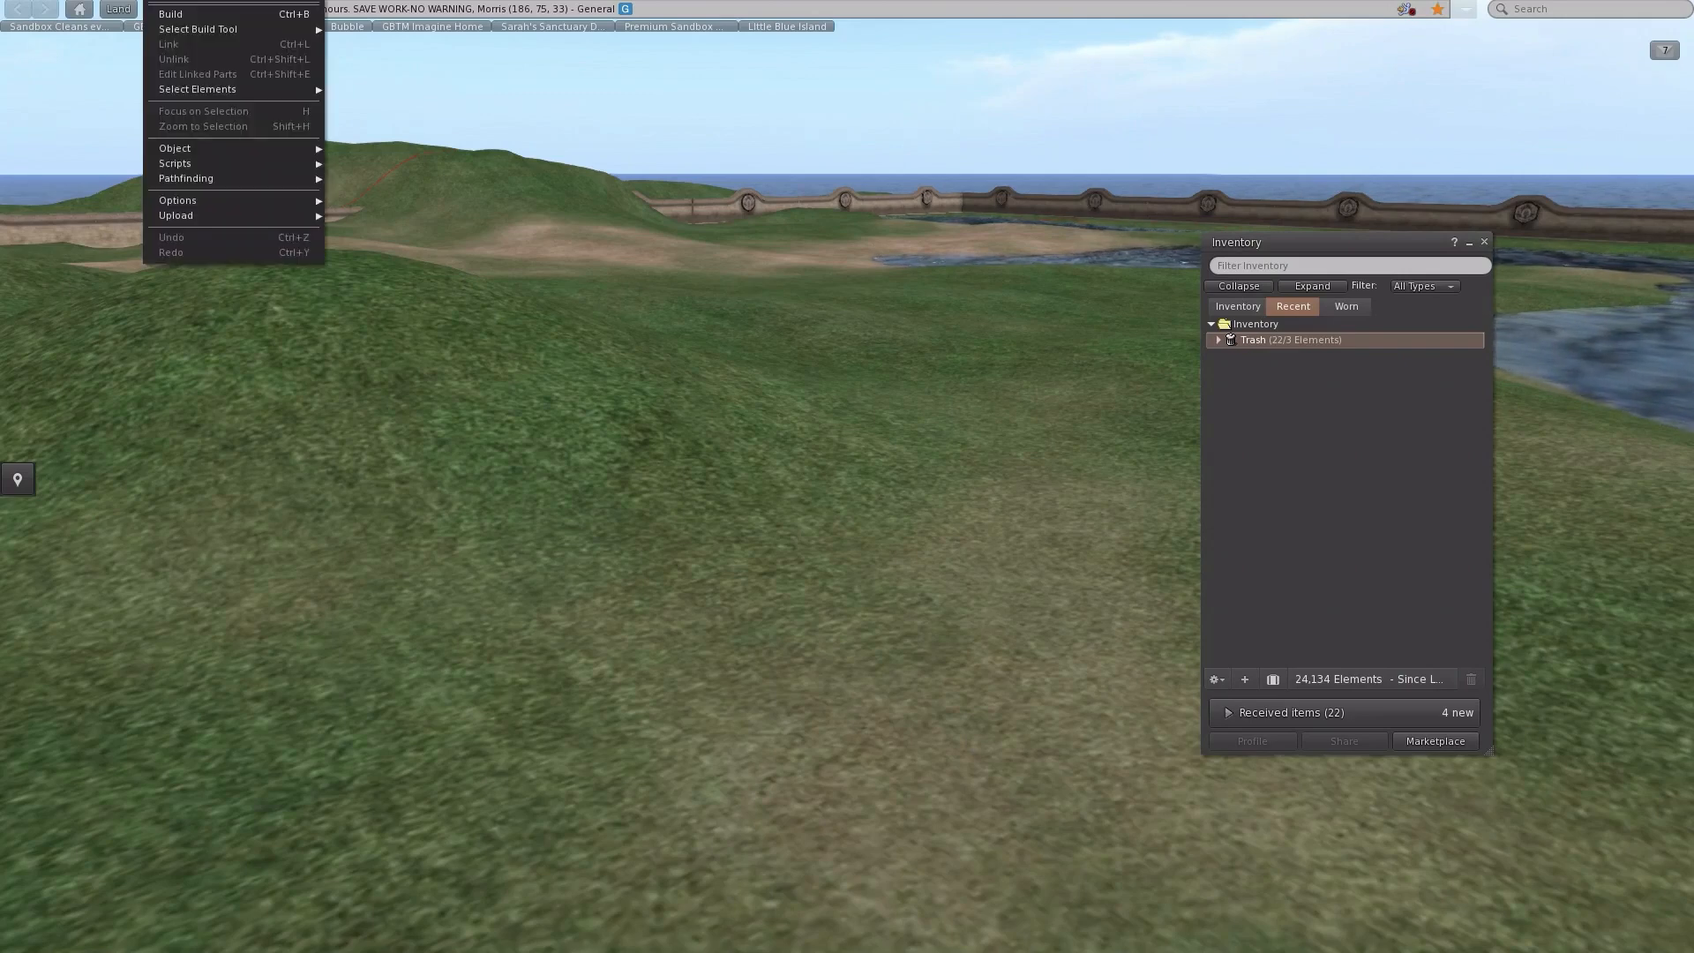
{"action": "mouse_move", "coordinate": [166, 221]}
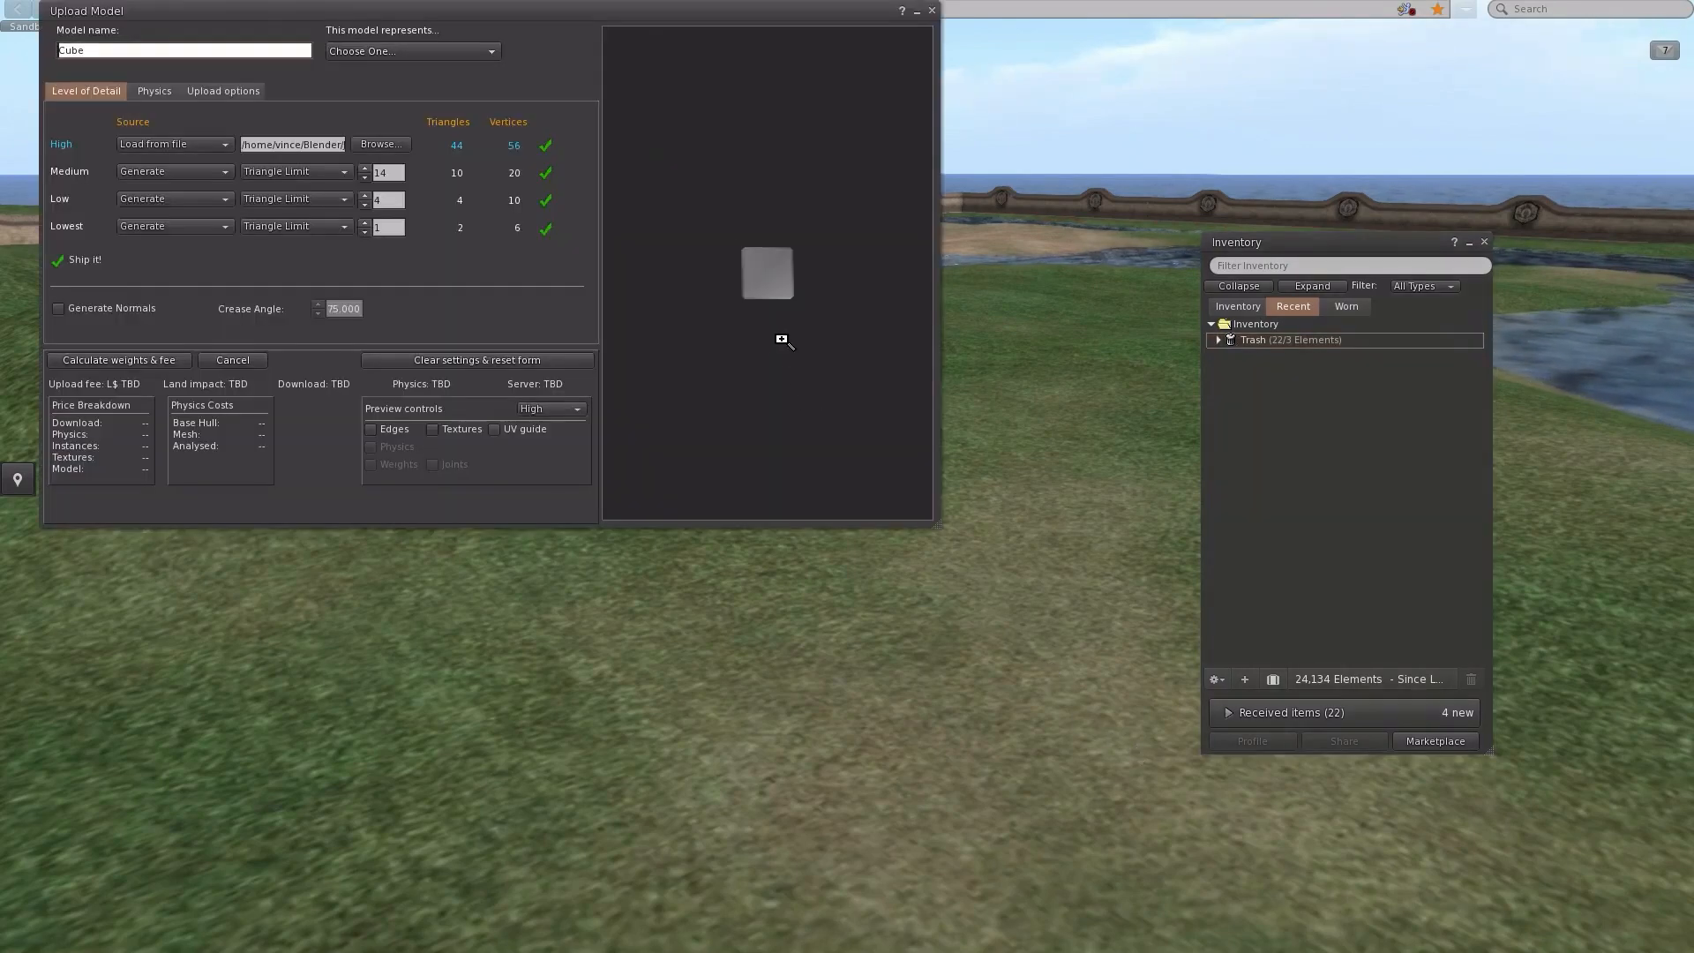
Turn on textures in the upload preview and inspect the cube with and without them from a rotated angle.
{"action": "scroll", "coordinate": [781, 340], "scroll_direction": "up", "scroll_amount": 3}
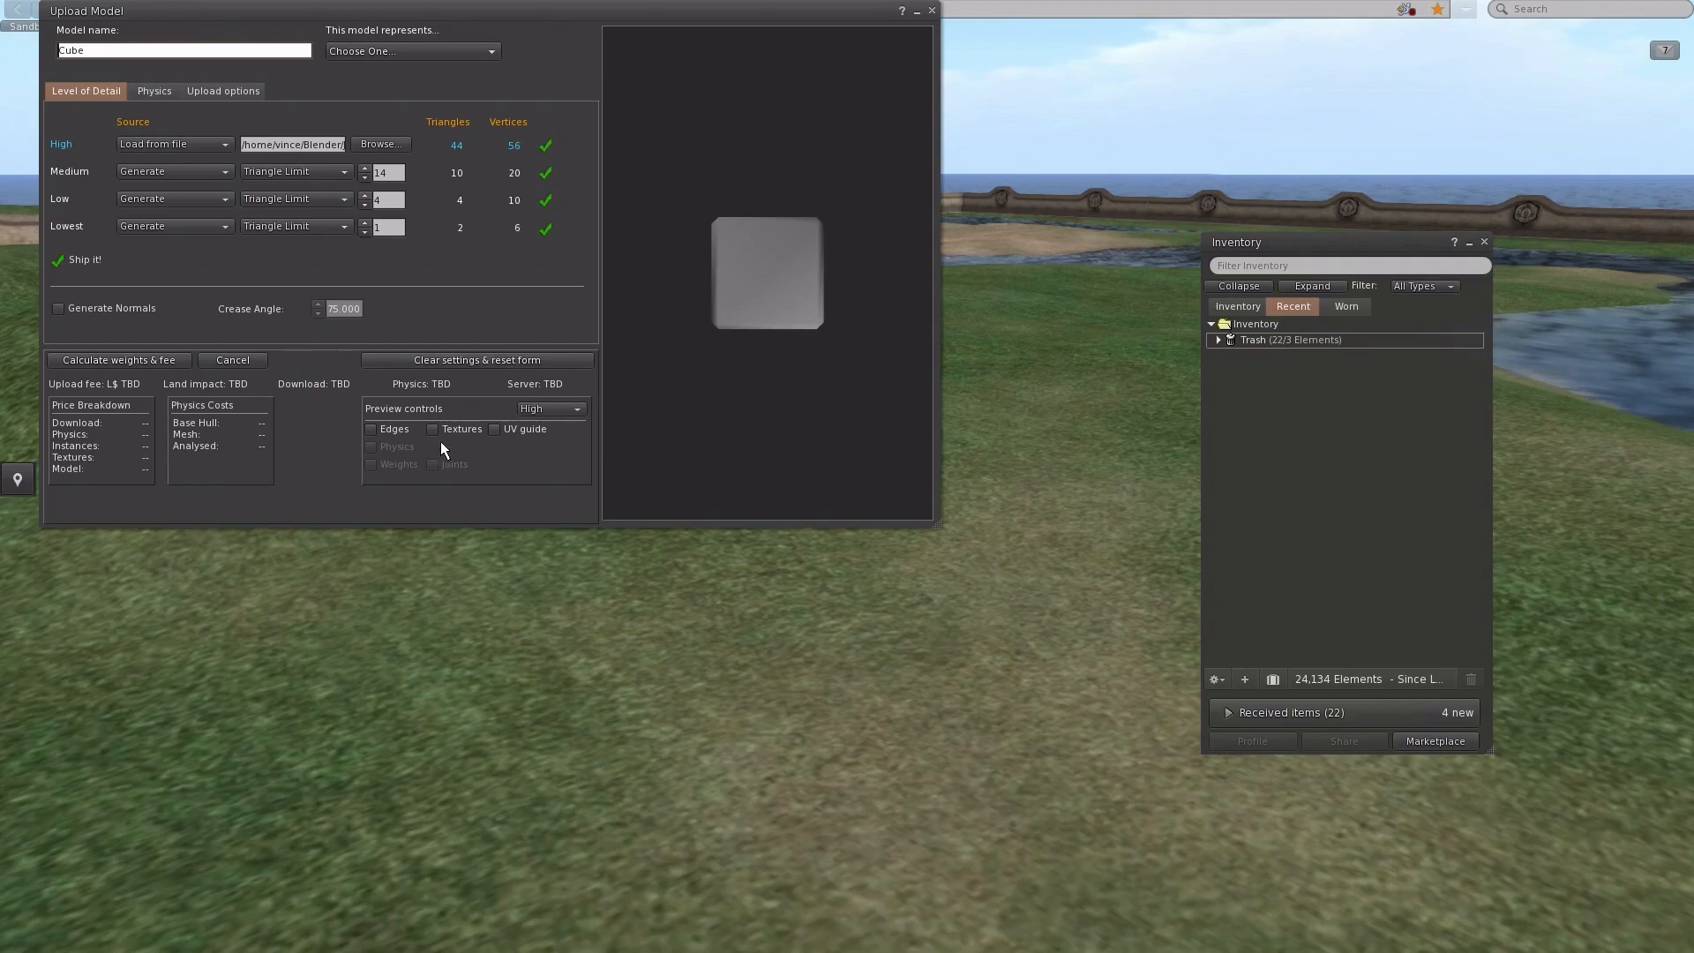
{"action": "left_click", "coordinate": [432, 429]}
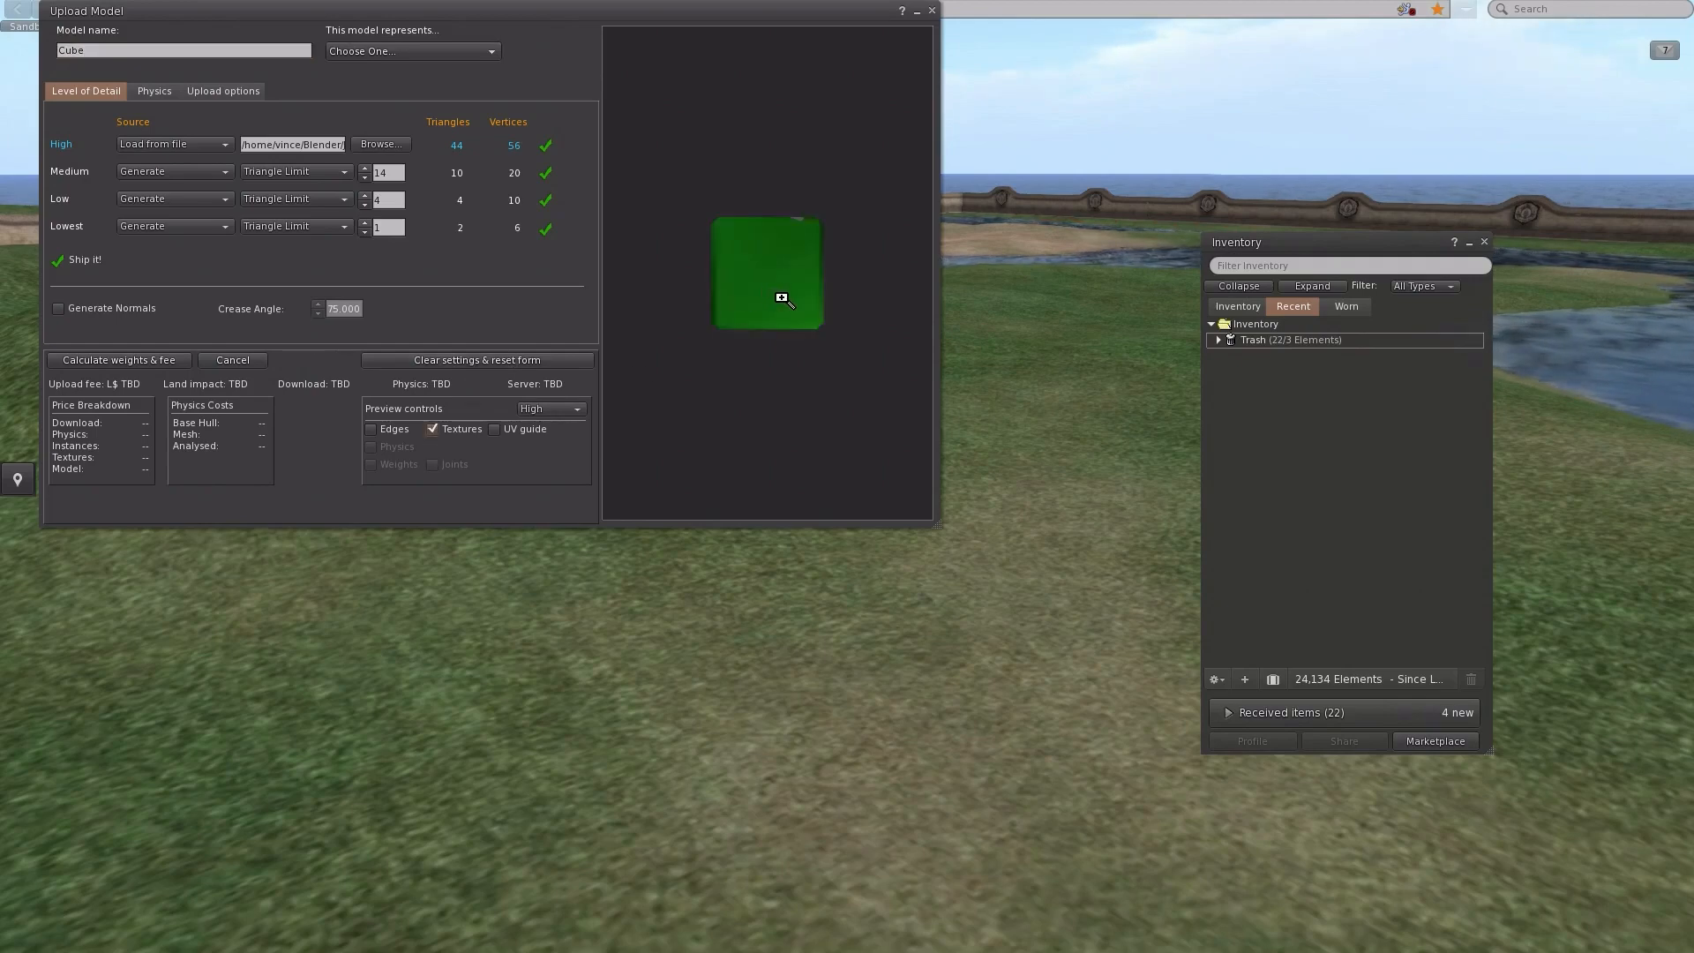
{"action": "left_click_drag", "start_coordinate": [786, 293], "coordinate": [769, 331]}
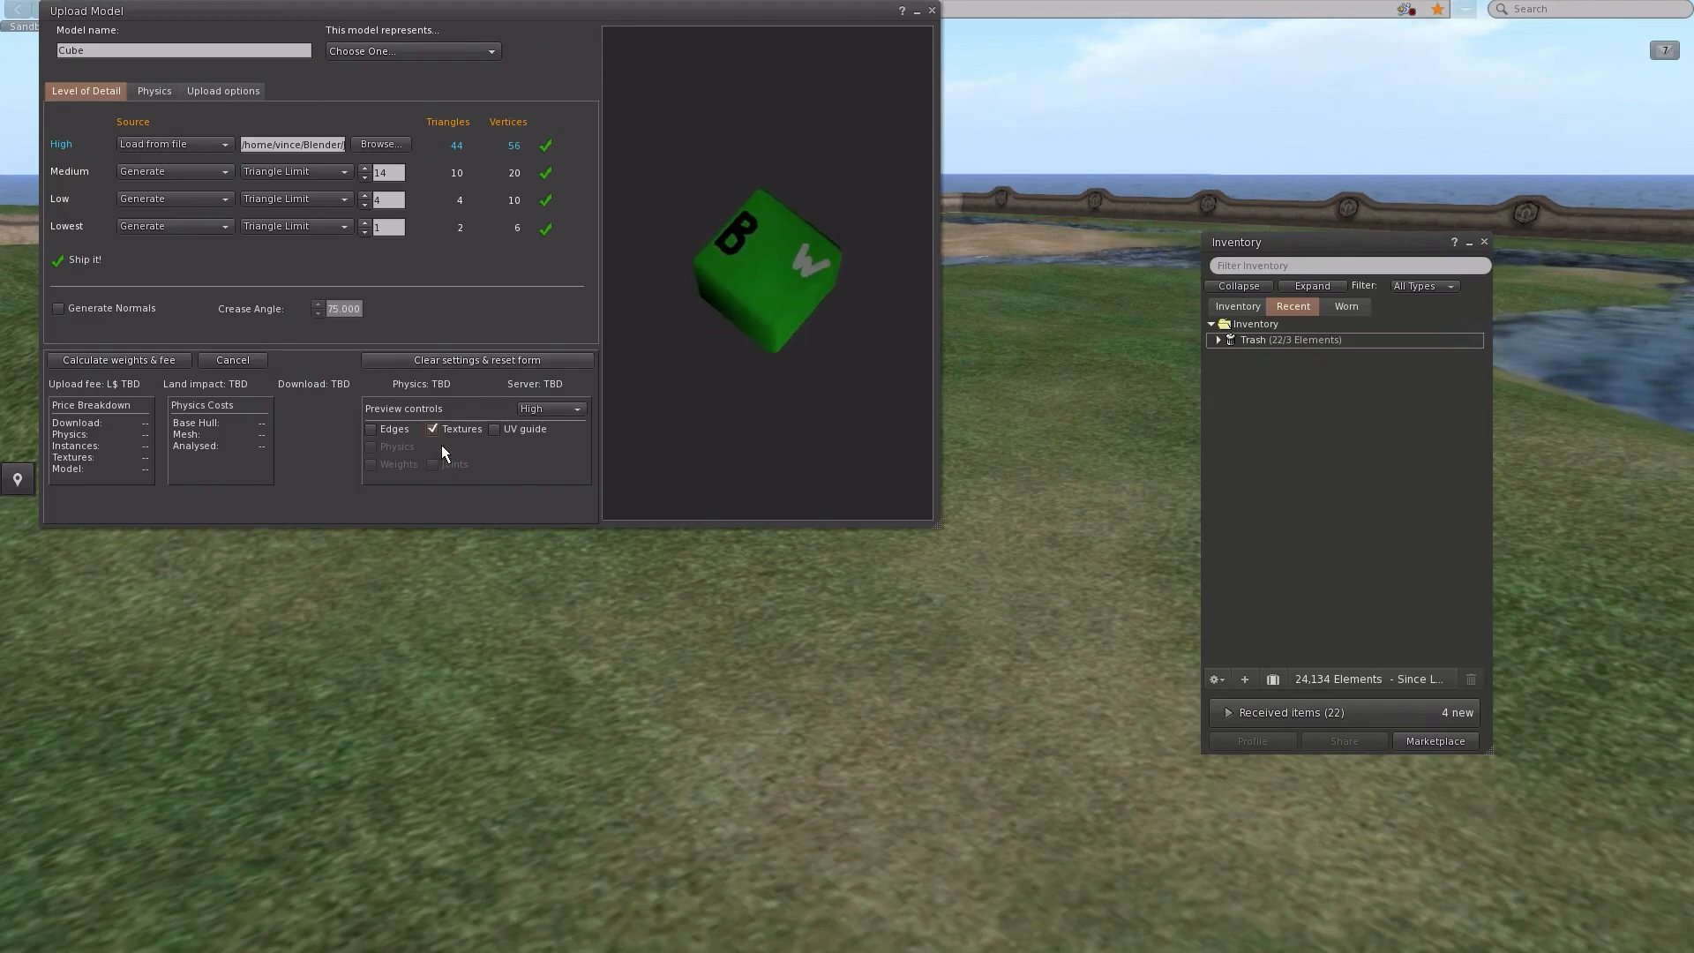
{"action": "left_click", "coordinate": [432, 429]}
{"action": "mouse_move", "coordinate": [769, 280]}
{"action": "left_mouse_down"}
{"action": "mouse_move", "coordinate": [785, 256]}
{"action": "mouse_move", "coordinate": [766, 284]}
{"action": "left_mouse_up"}
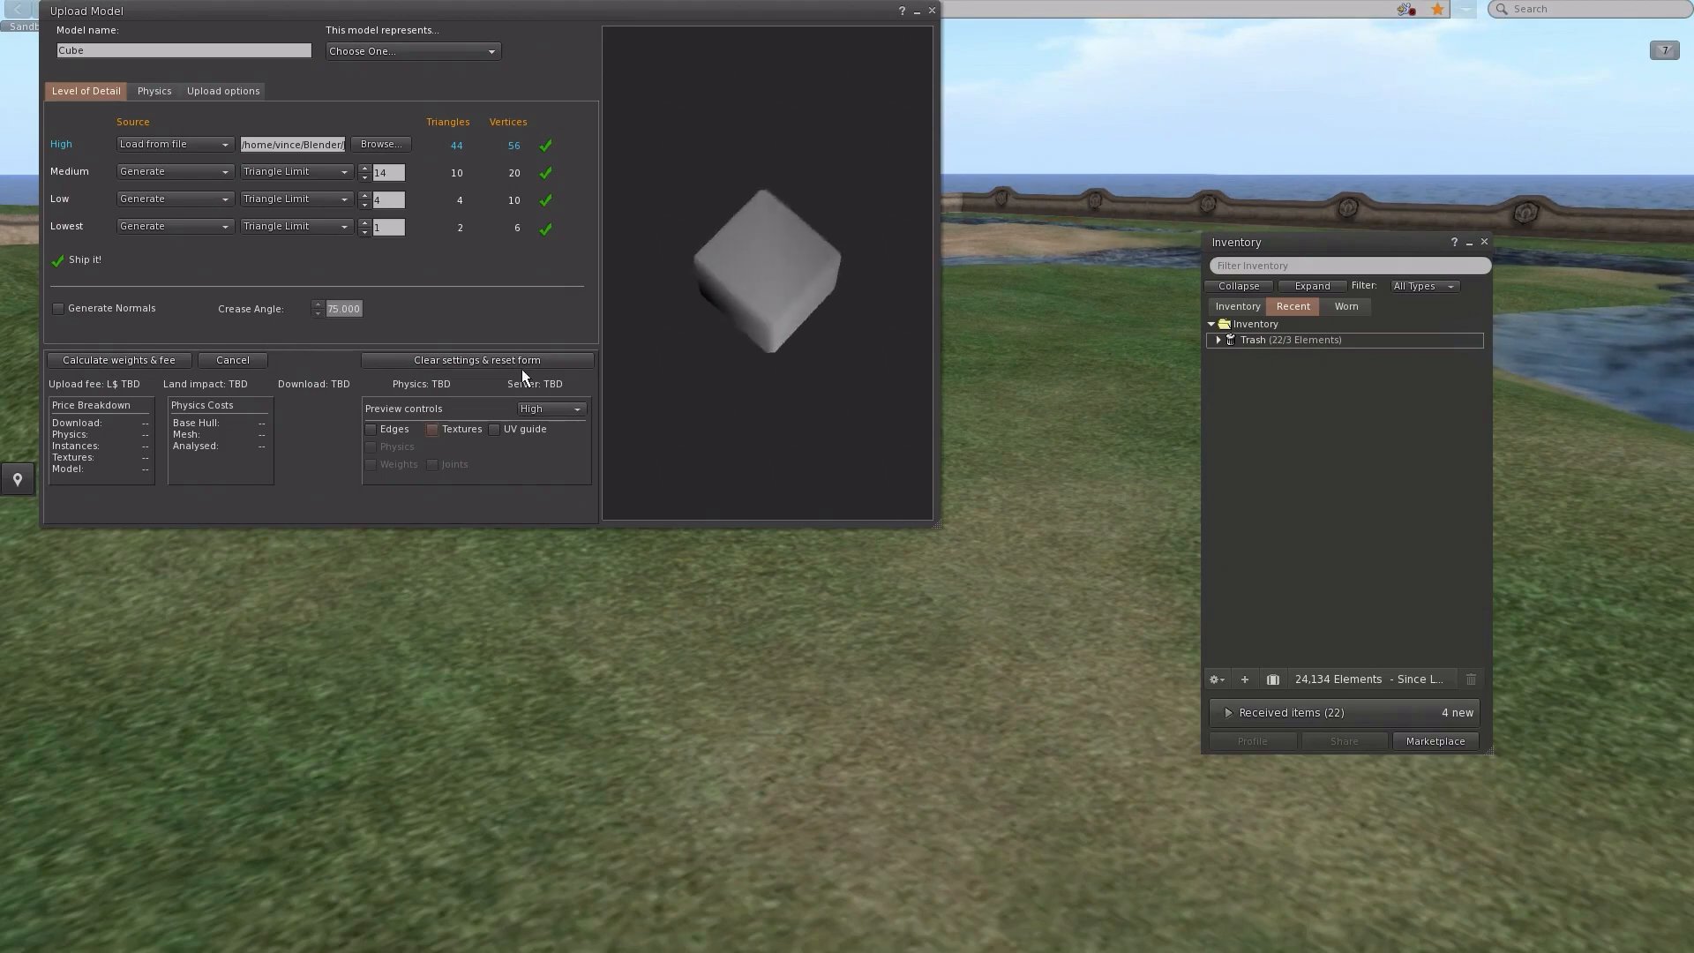
{"action": "left_click", "coordinate": [432, 430]}
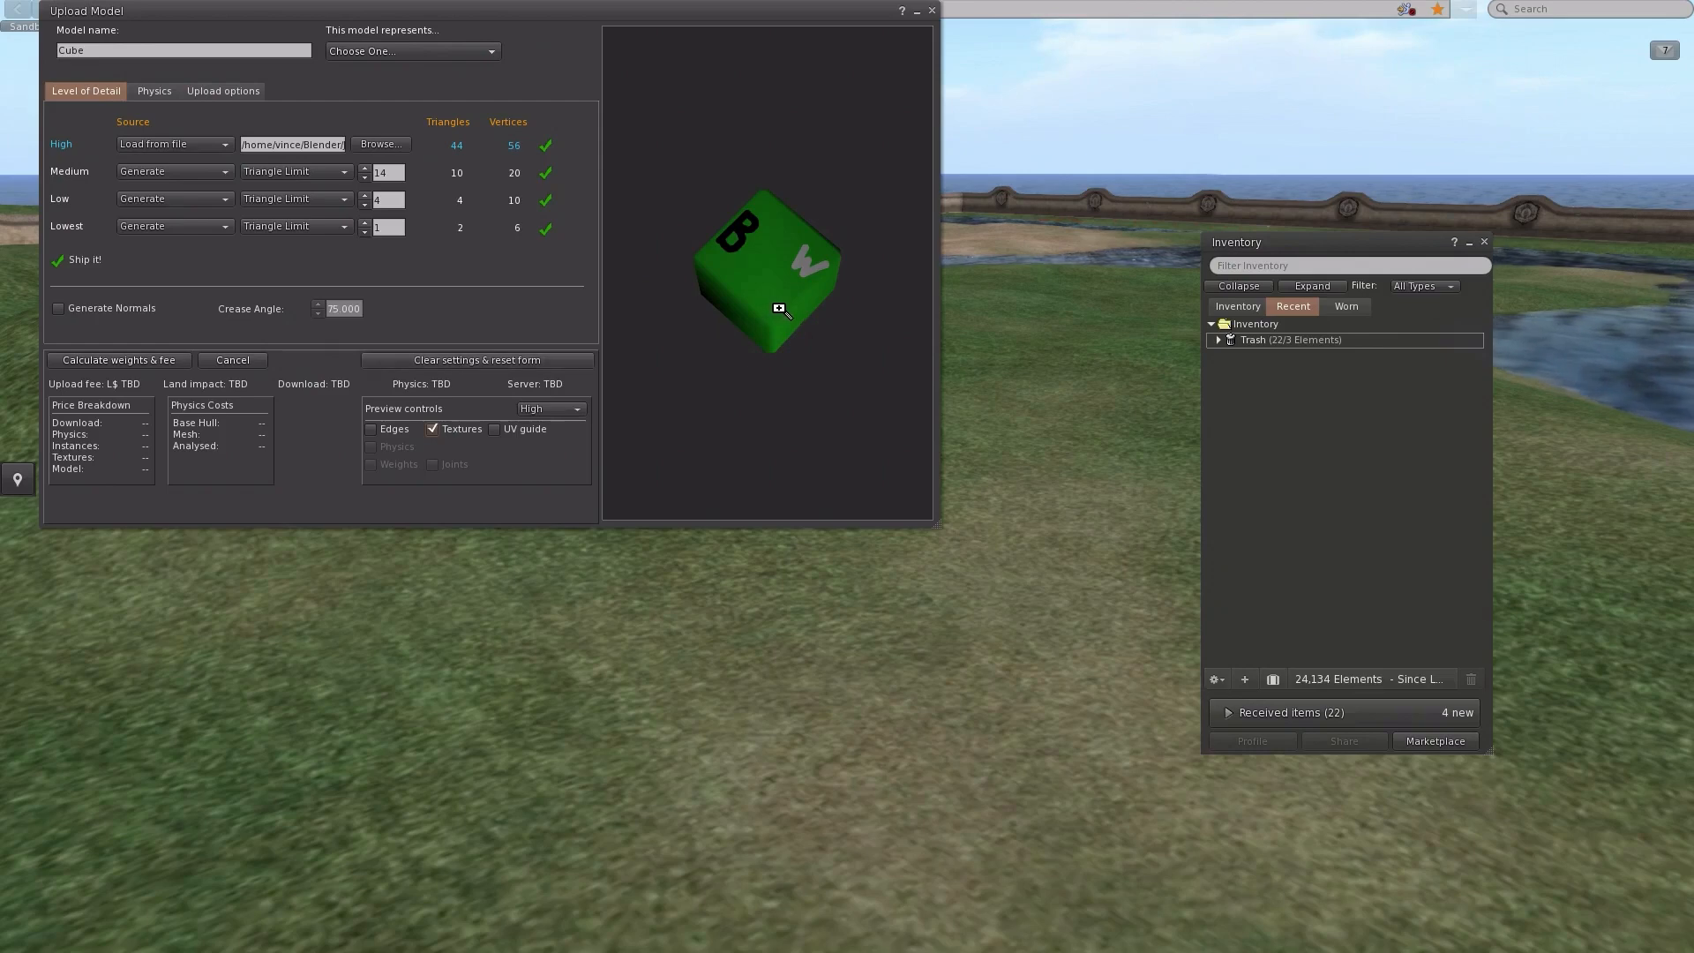
Calculate the Cube model's weights and fee with the medium level of detail left on Generate, and upload it to the inventory.
{"action": "left_click", "coordinate": [146, 173]}
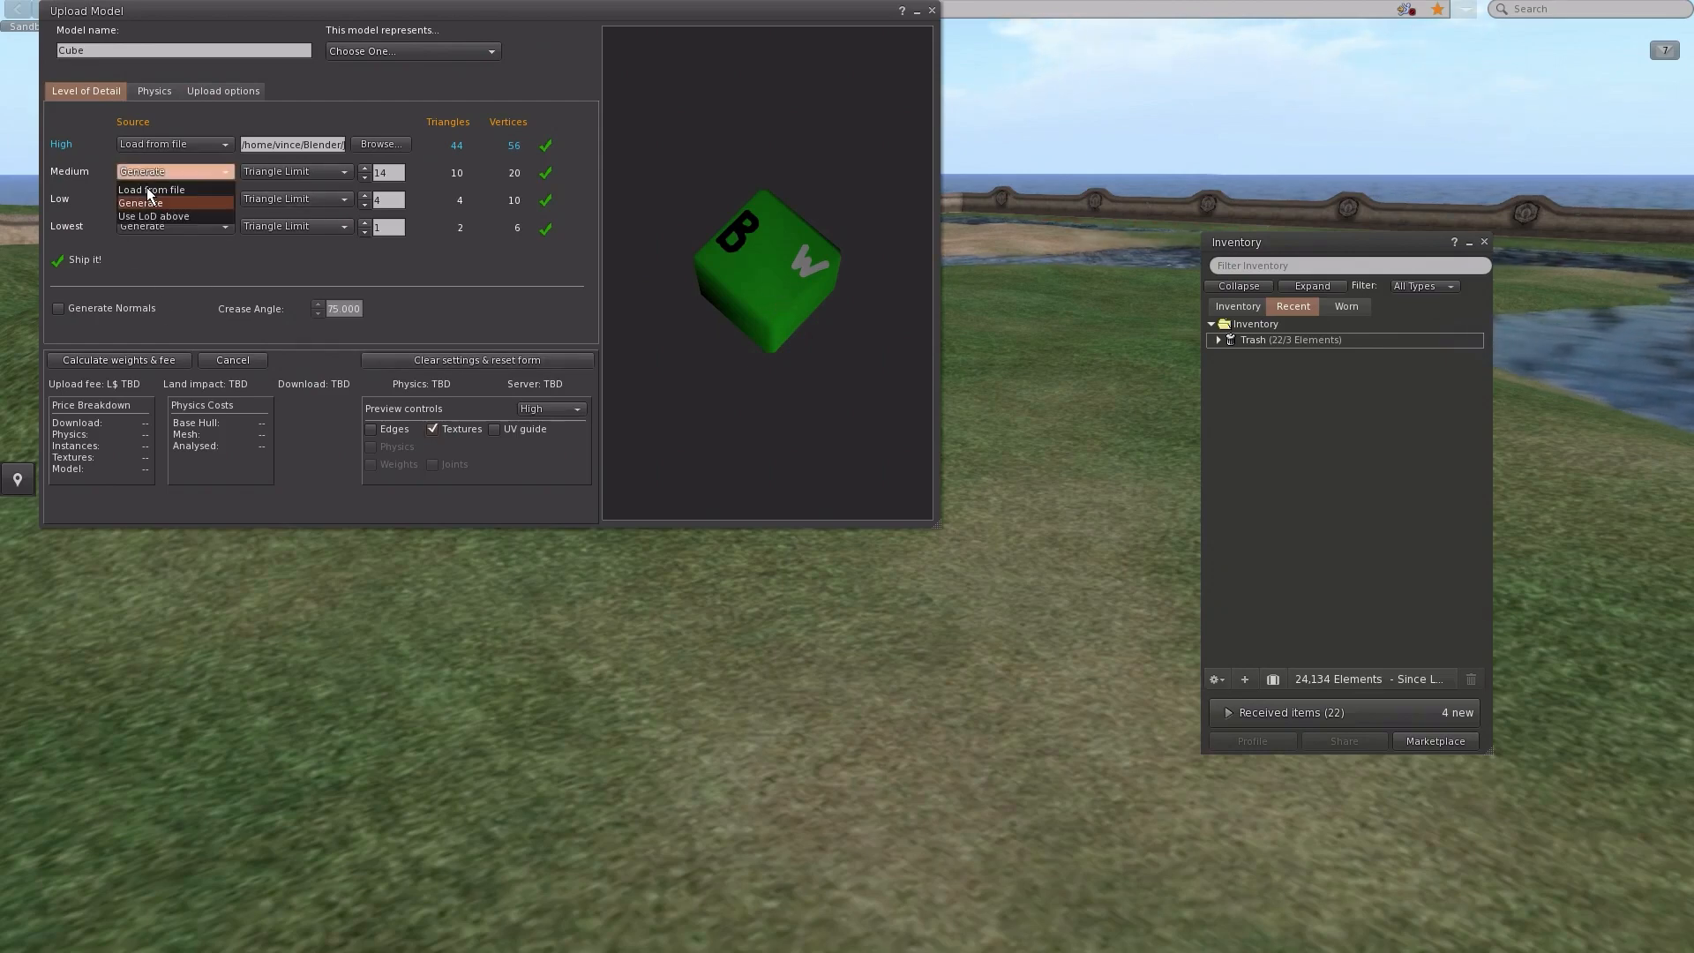
{"action": "left_click", "coordinate": [146, 189]}
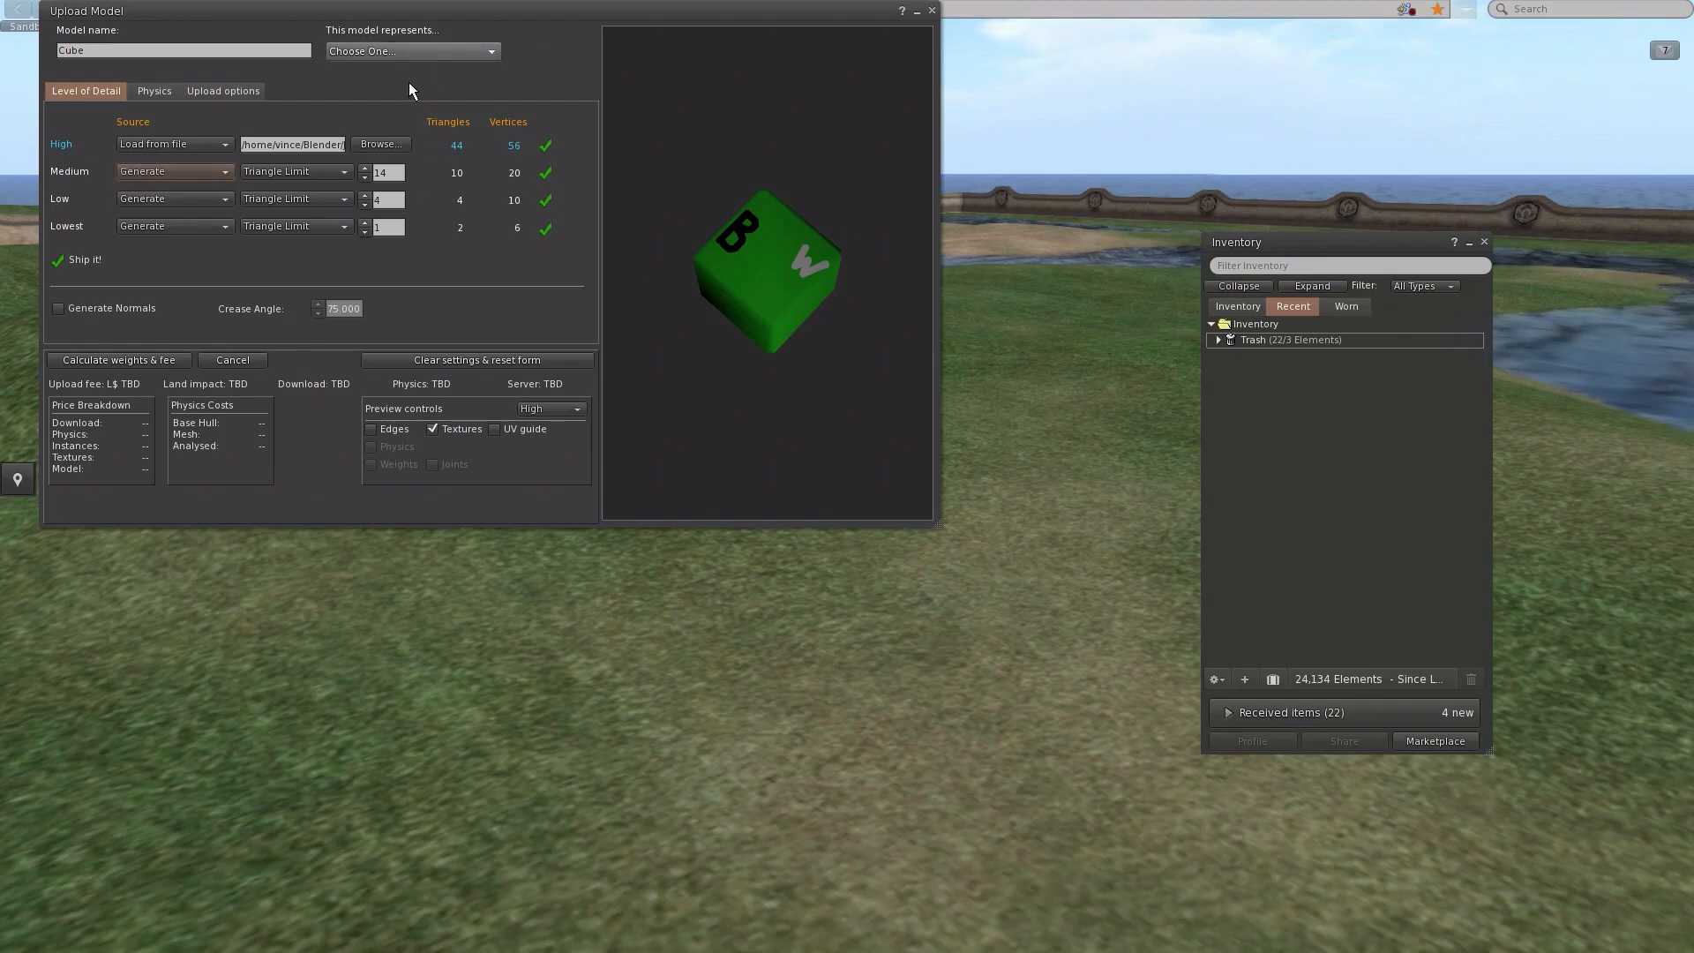
{"action": "left_click", "coordinate": [121, 361]}
{"action": "left_click", "coordinate": [125, 376]}
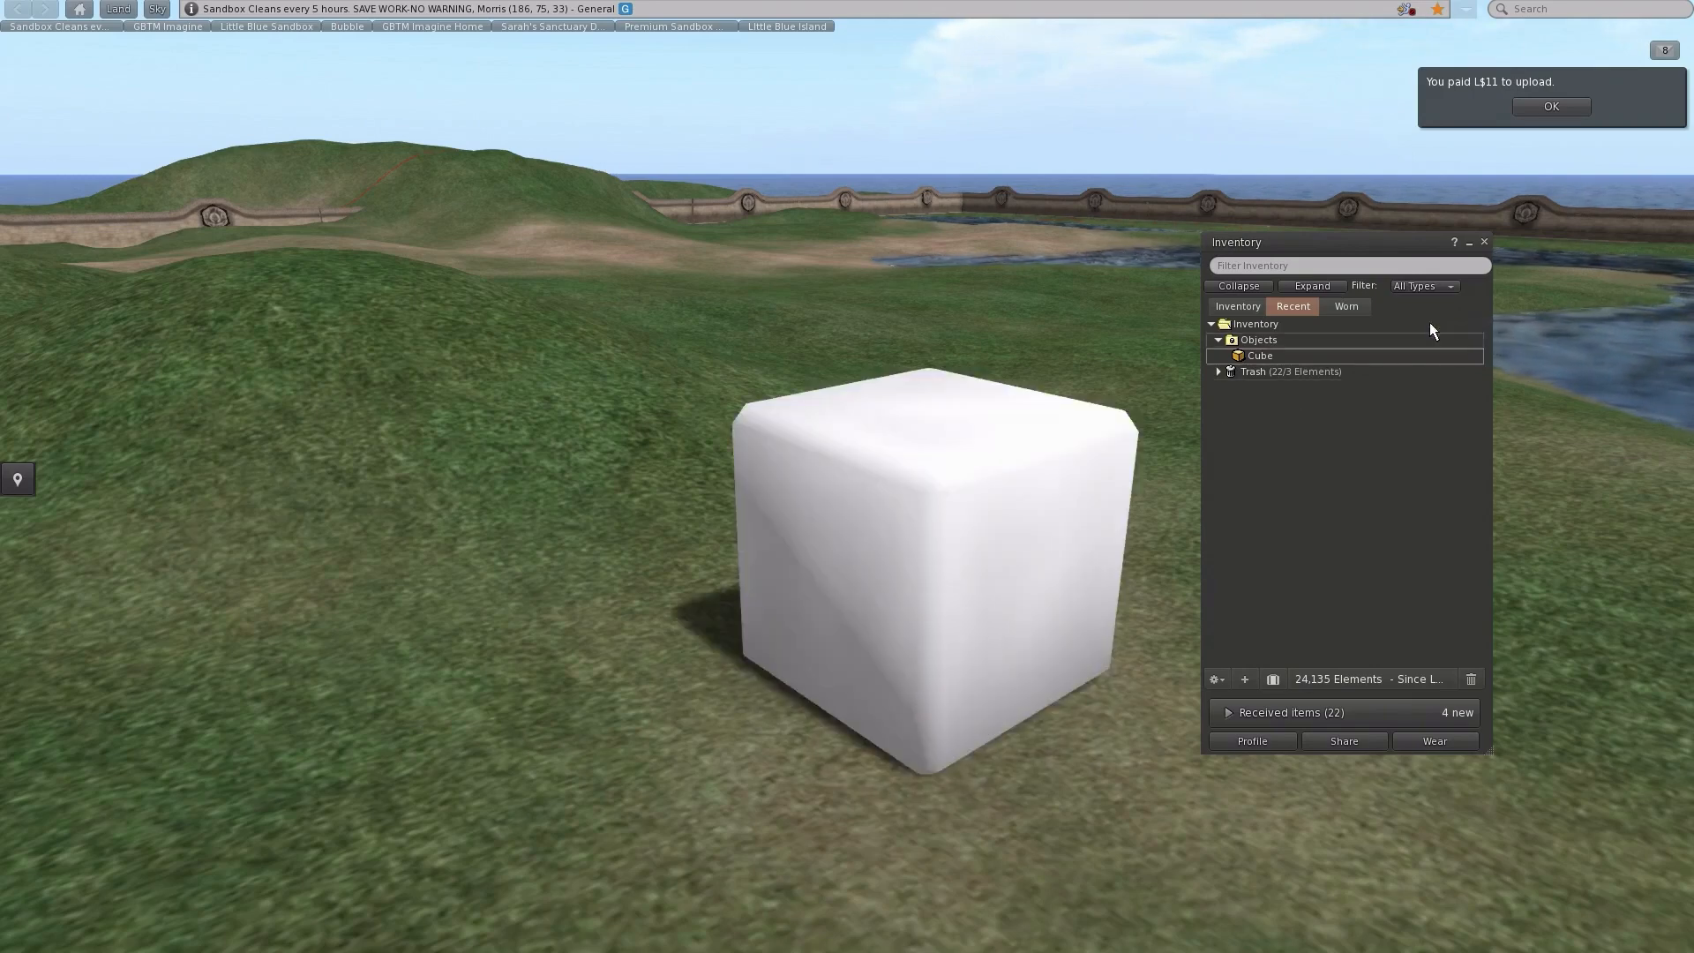
{"action": "left_click", "coordinate": [1484, 244]}
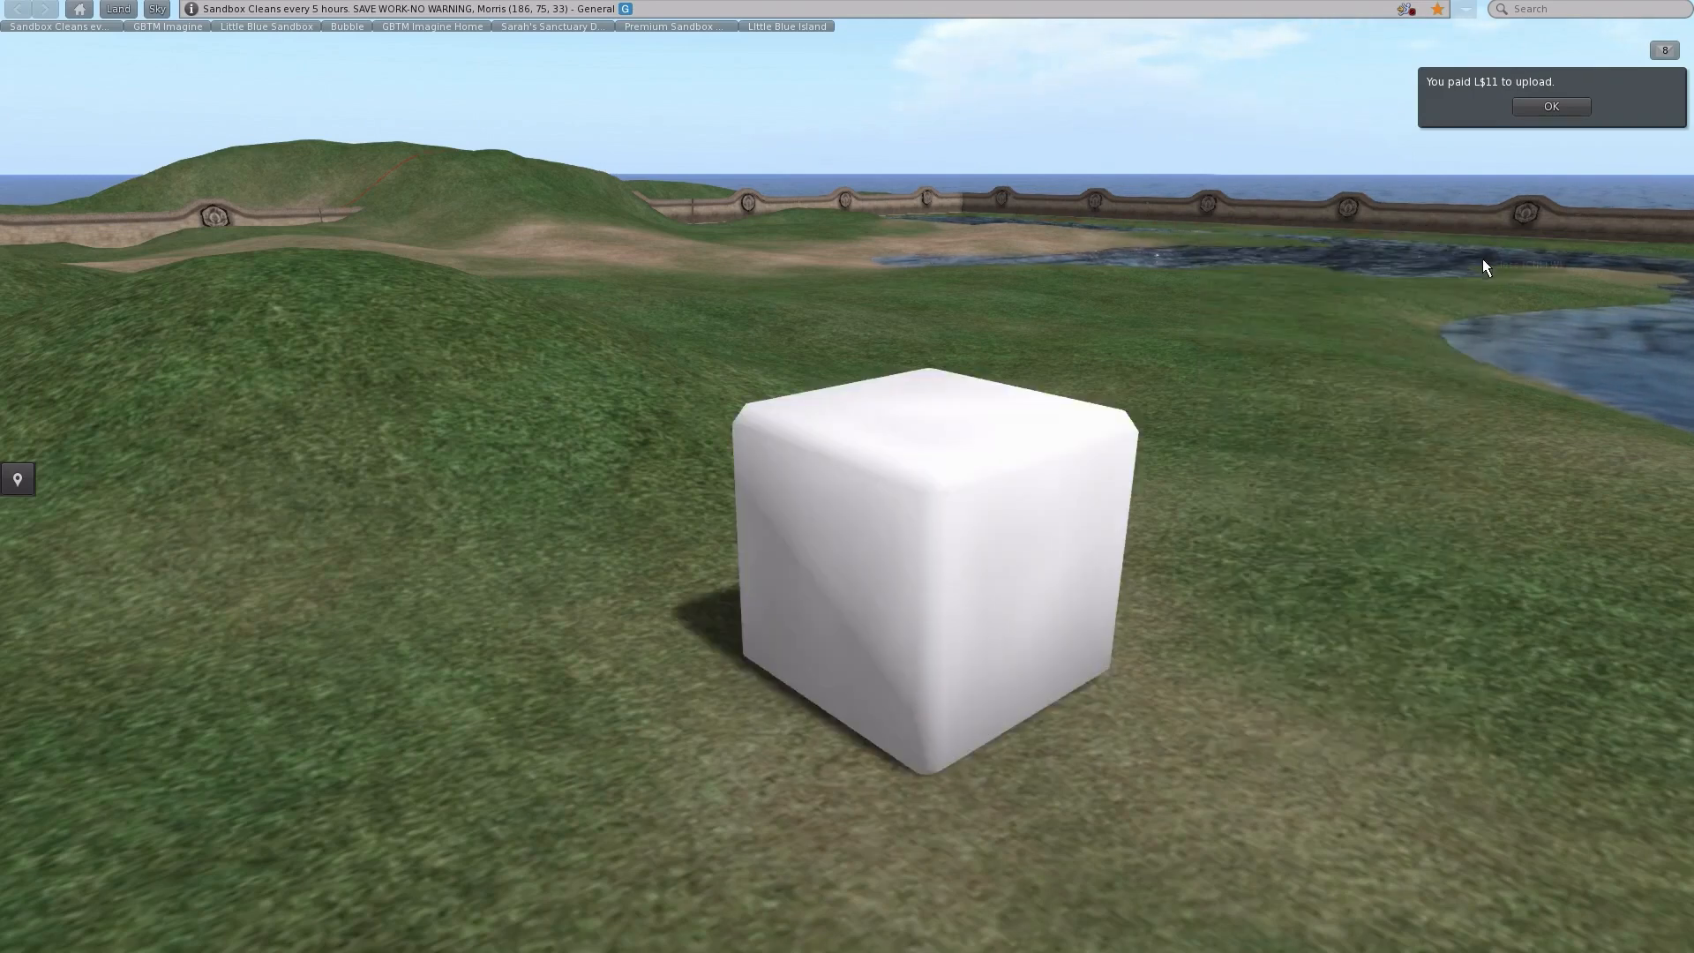
{"action": "left_click", "coordinate": [1566, 107]}
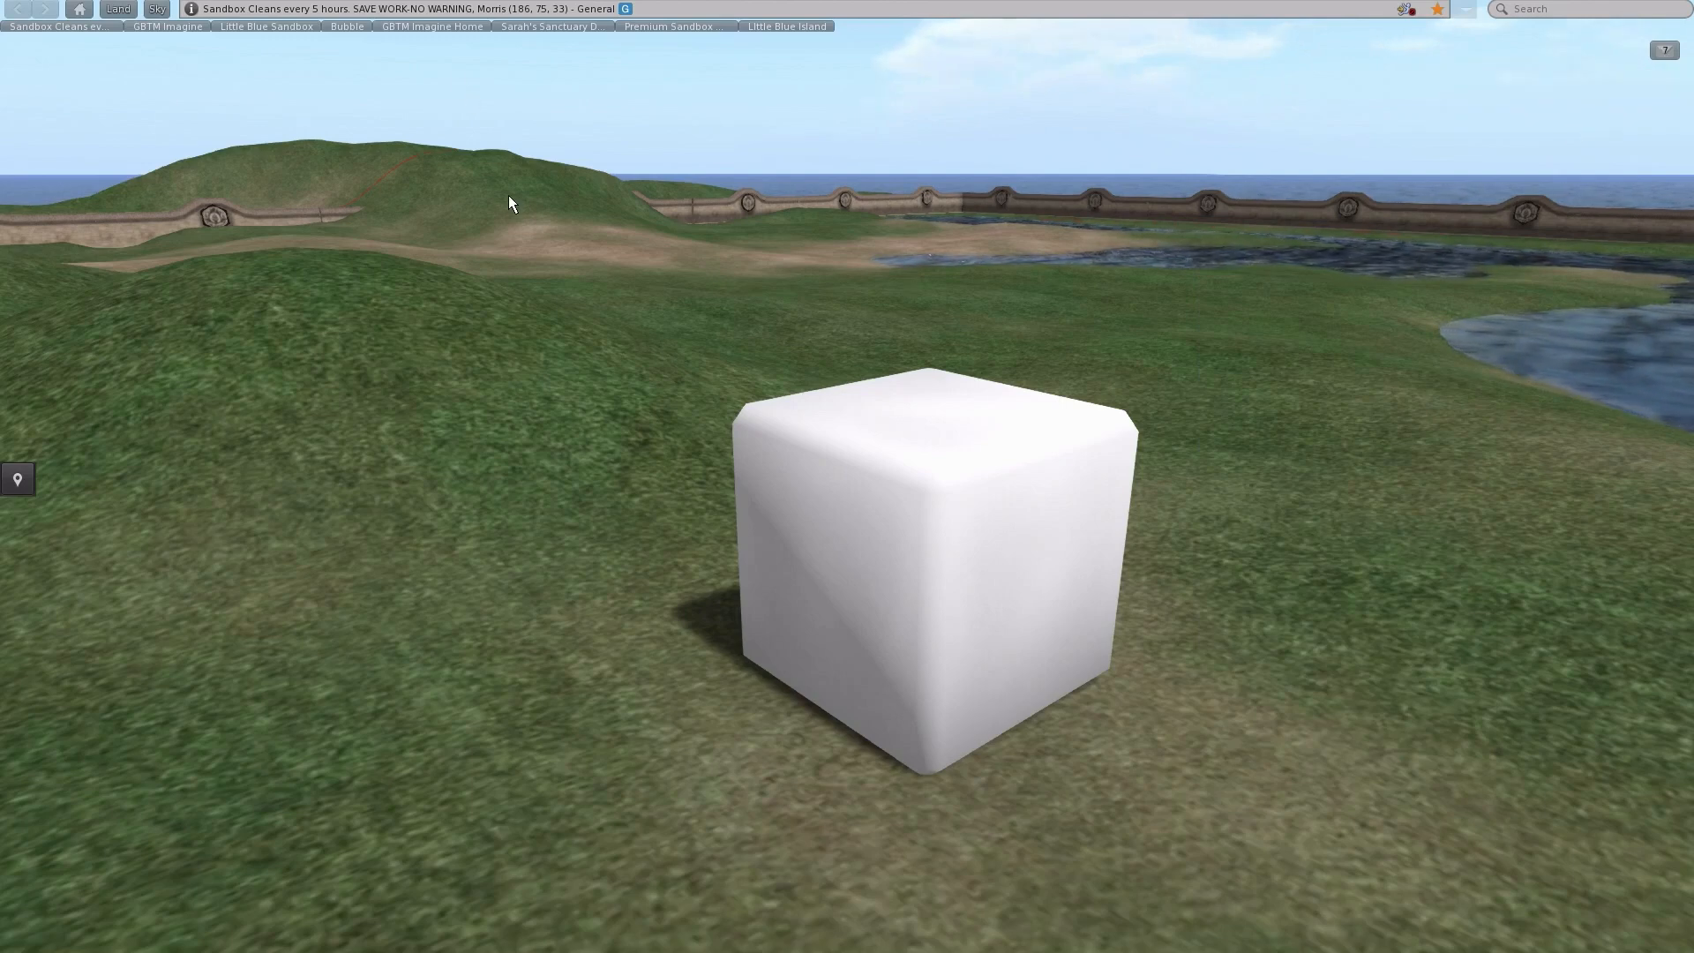
Upload difuse.png, apply it as the texture on the white cube, and look over the painted faces.
{"action": "double_click", "coordinate": [676, 377]}
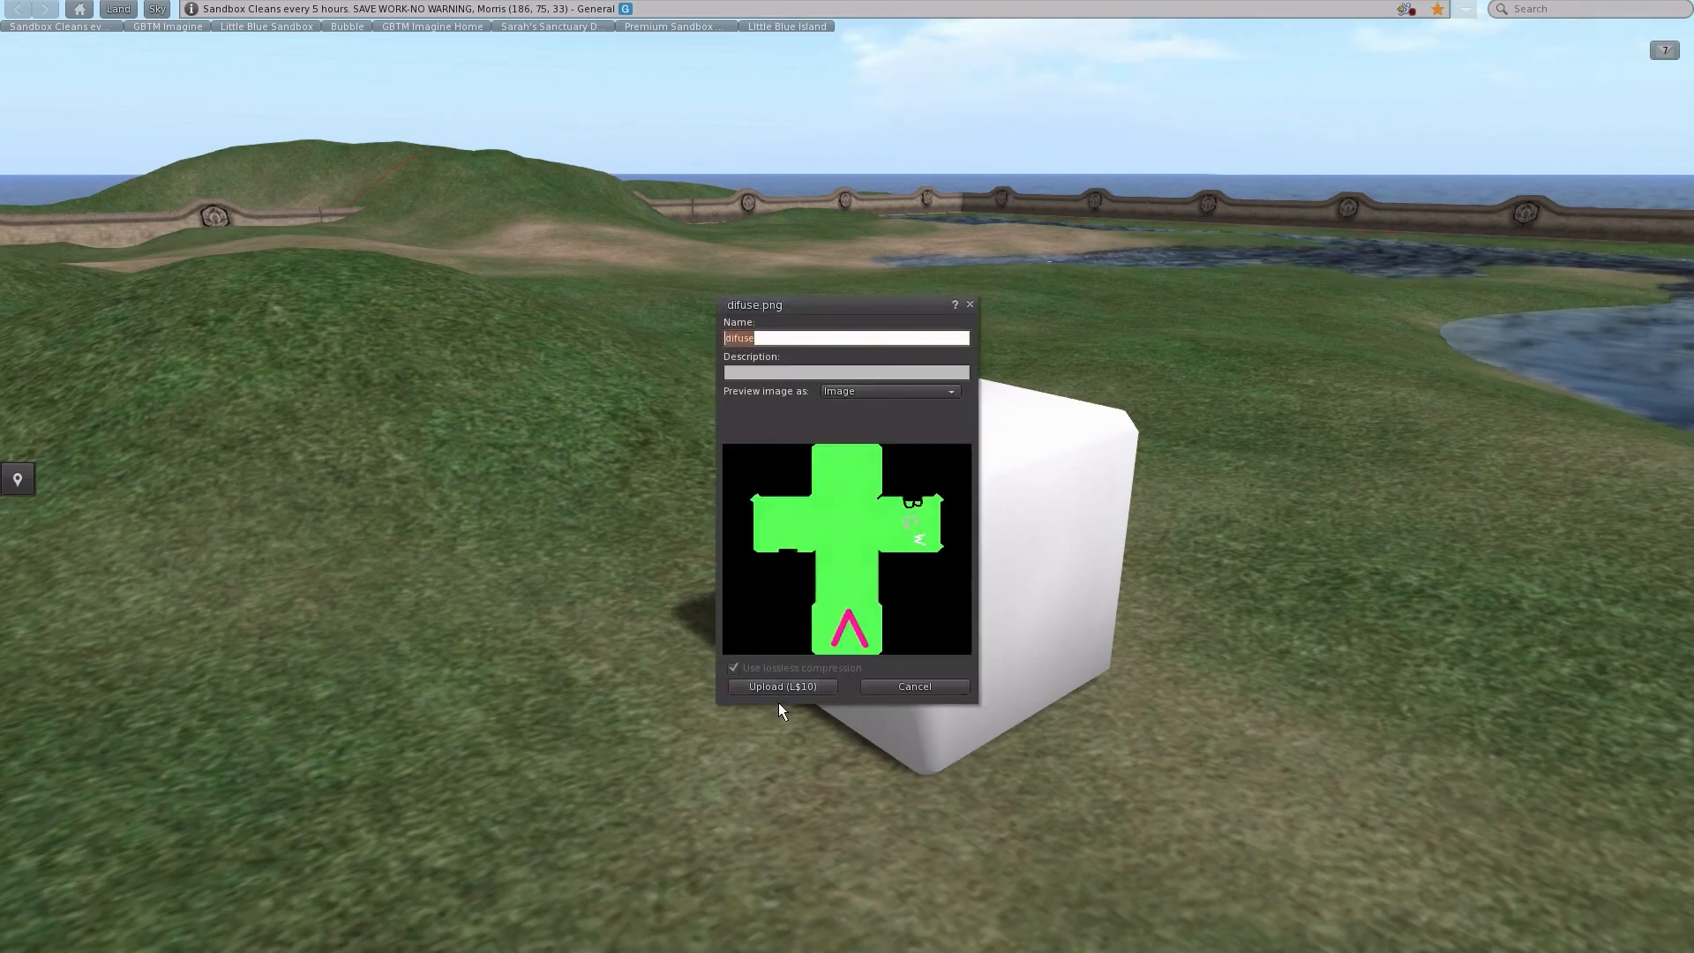
{"action": "key", "text": "Return"}
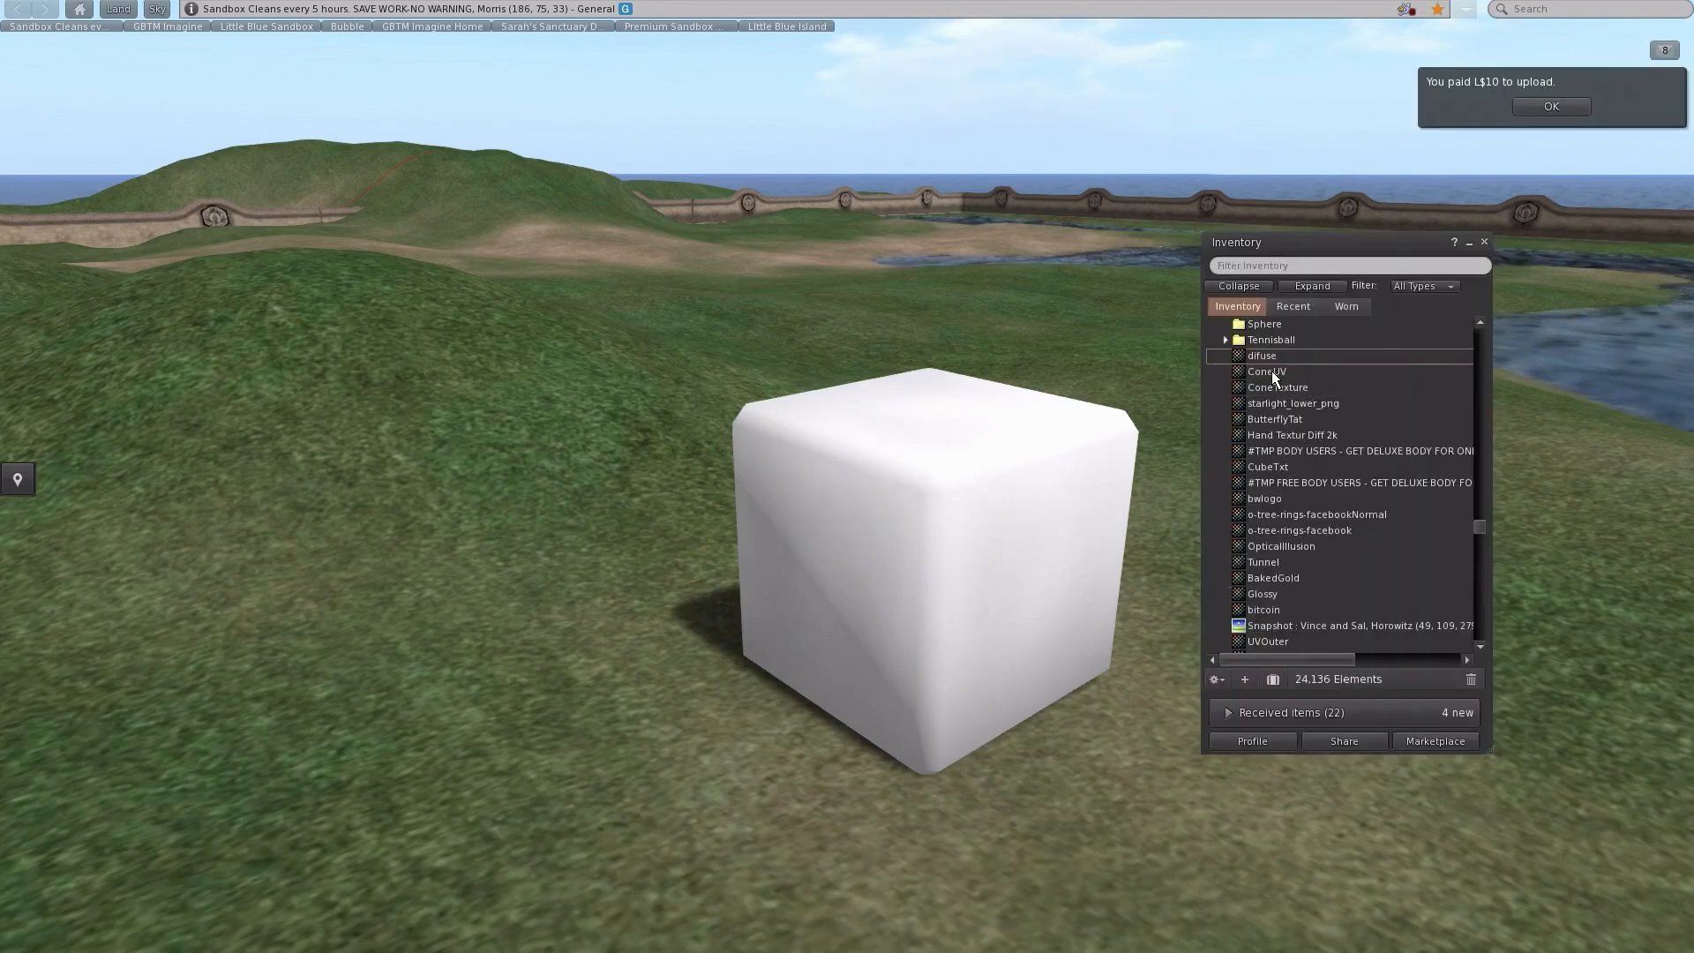
{"action": "left_click_drag", "start_coordinate": [1272, 372], "coordinate": [928, 557]}
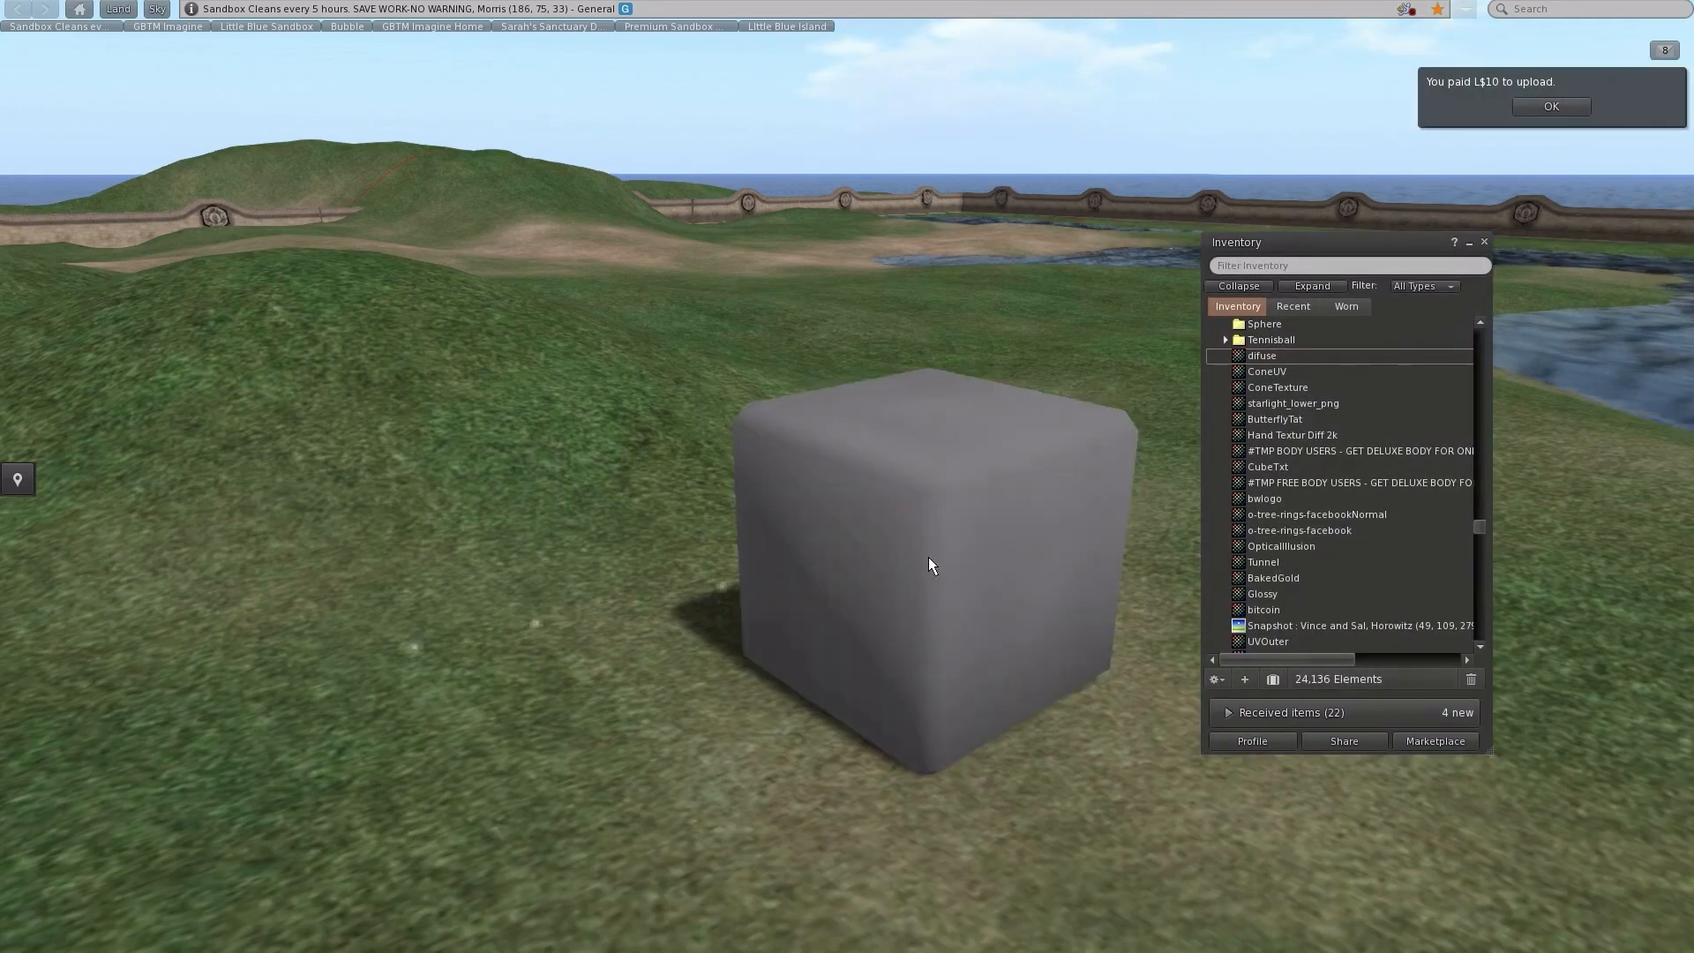
{"action": "left_click_drag", "start_coordinate": [949, 512], "coordinate": [1158, 496], "text": "ctrl+alt"}
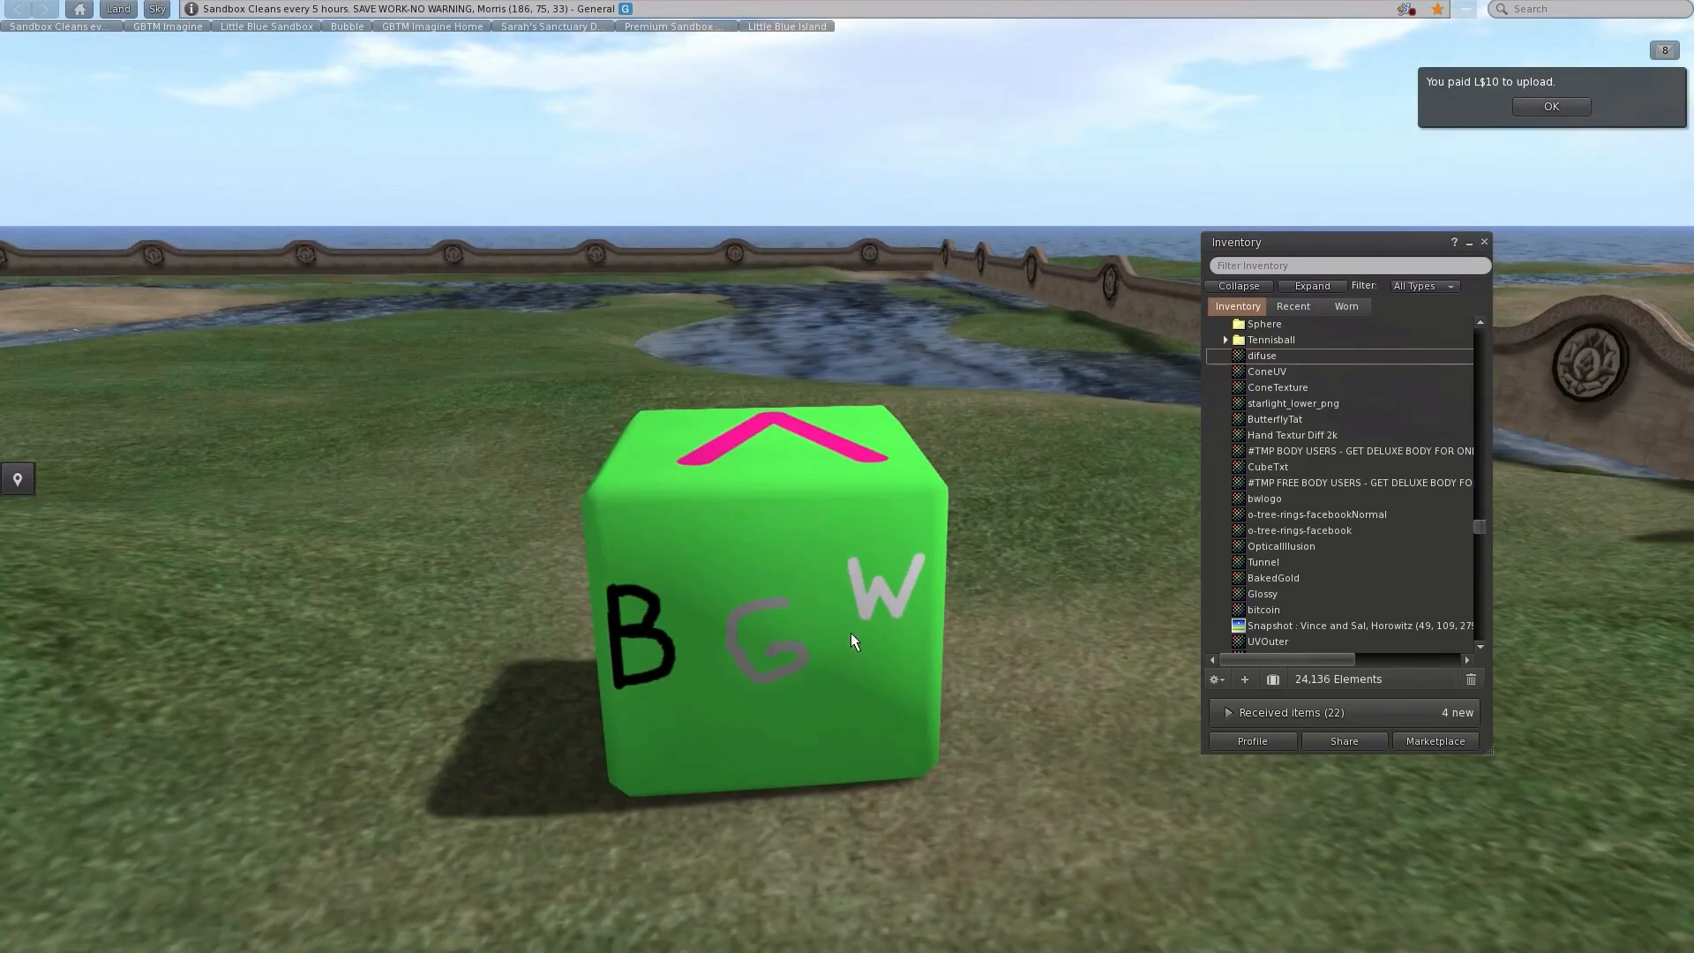
{"action": "left_click_drag", "start_coordinate": [816, 633], "coordinate": [680, 732], "text": "ctrl+alt"}
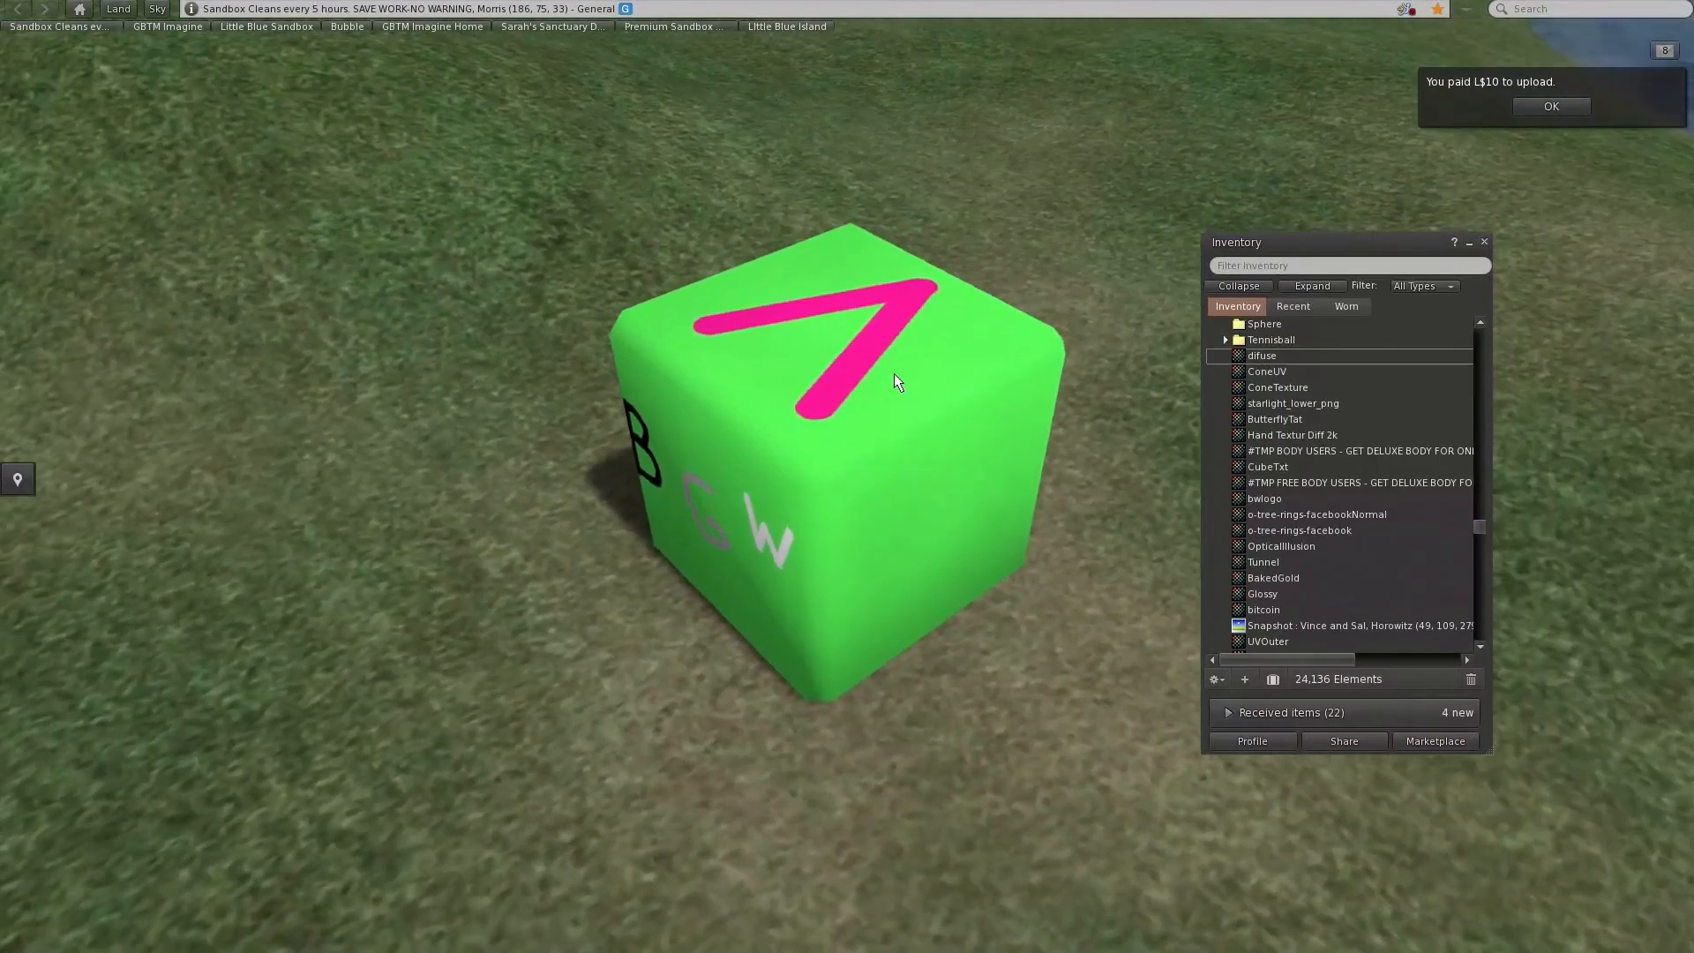
{"action": "left_click", "coordinate": [1555, 107]}
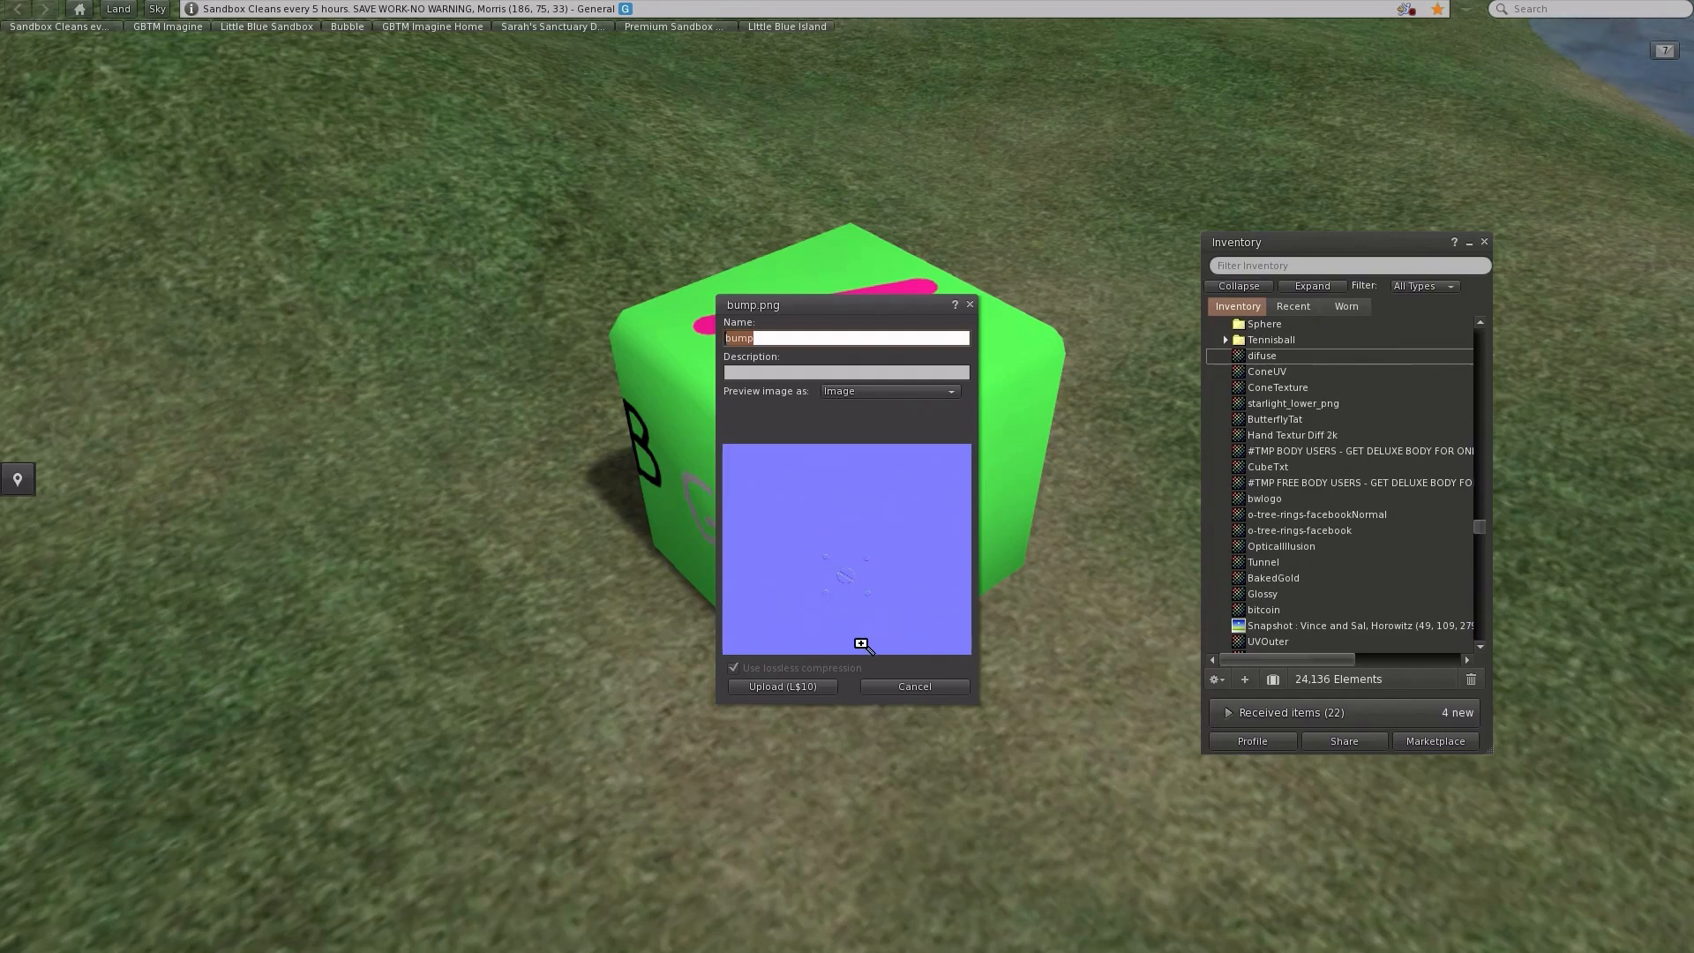
Upload bump.png and assign it as the cube's Bumpiness (normal) texture.
{"action": "left_click", "coordinate": [787, 693]}
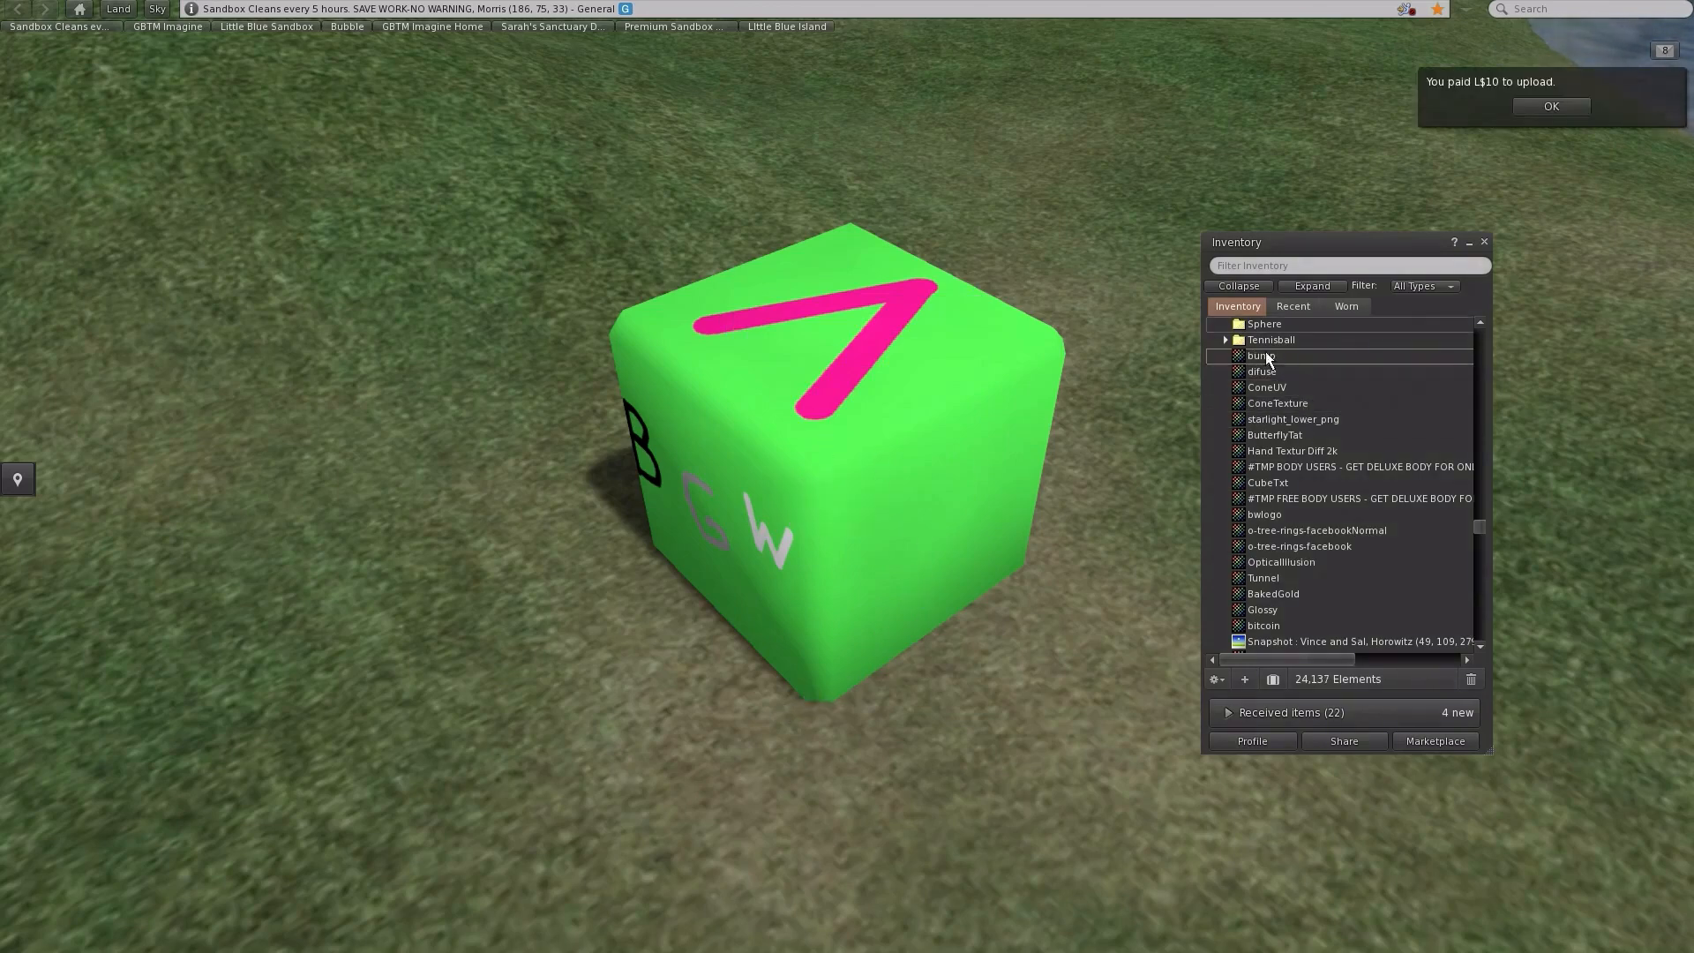
{"action": "right_click", "coordinate": [871, 453]}
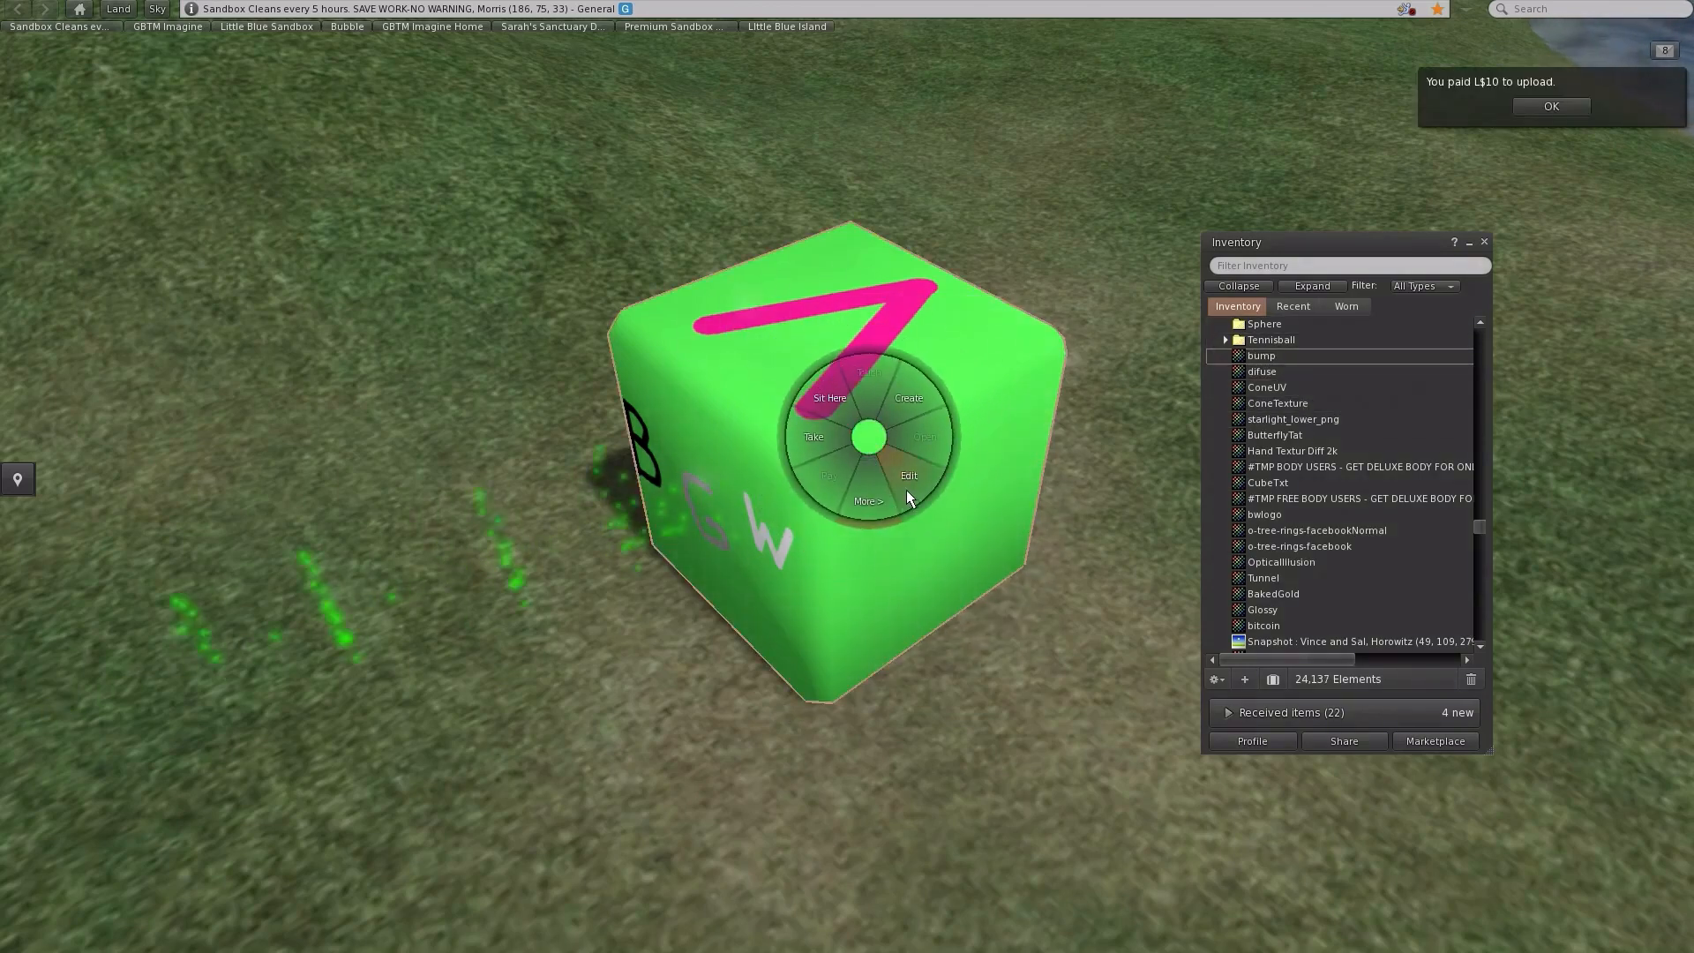
{"action": "left_click", "coordinate": [906, 490]}
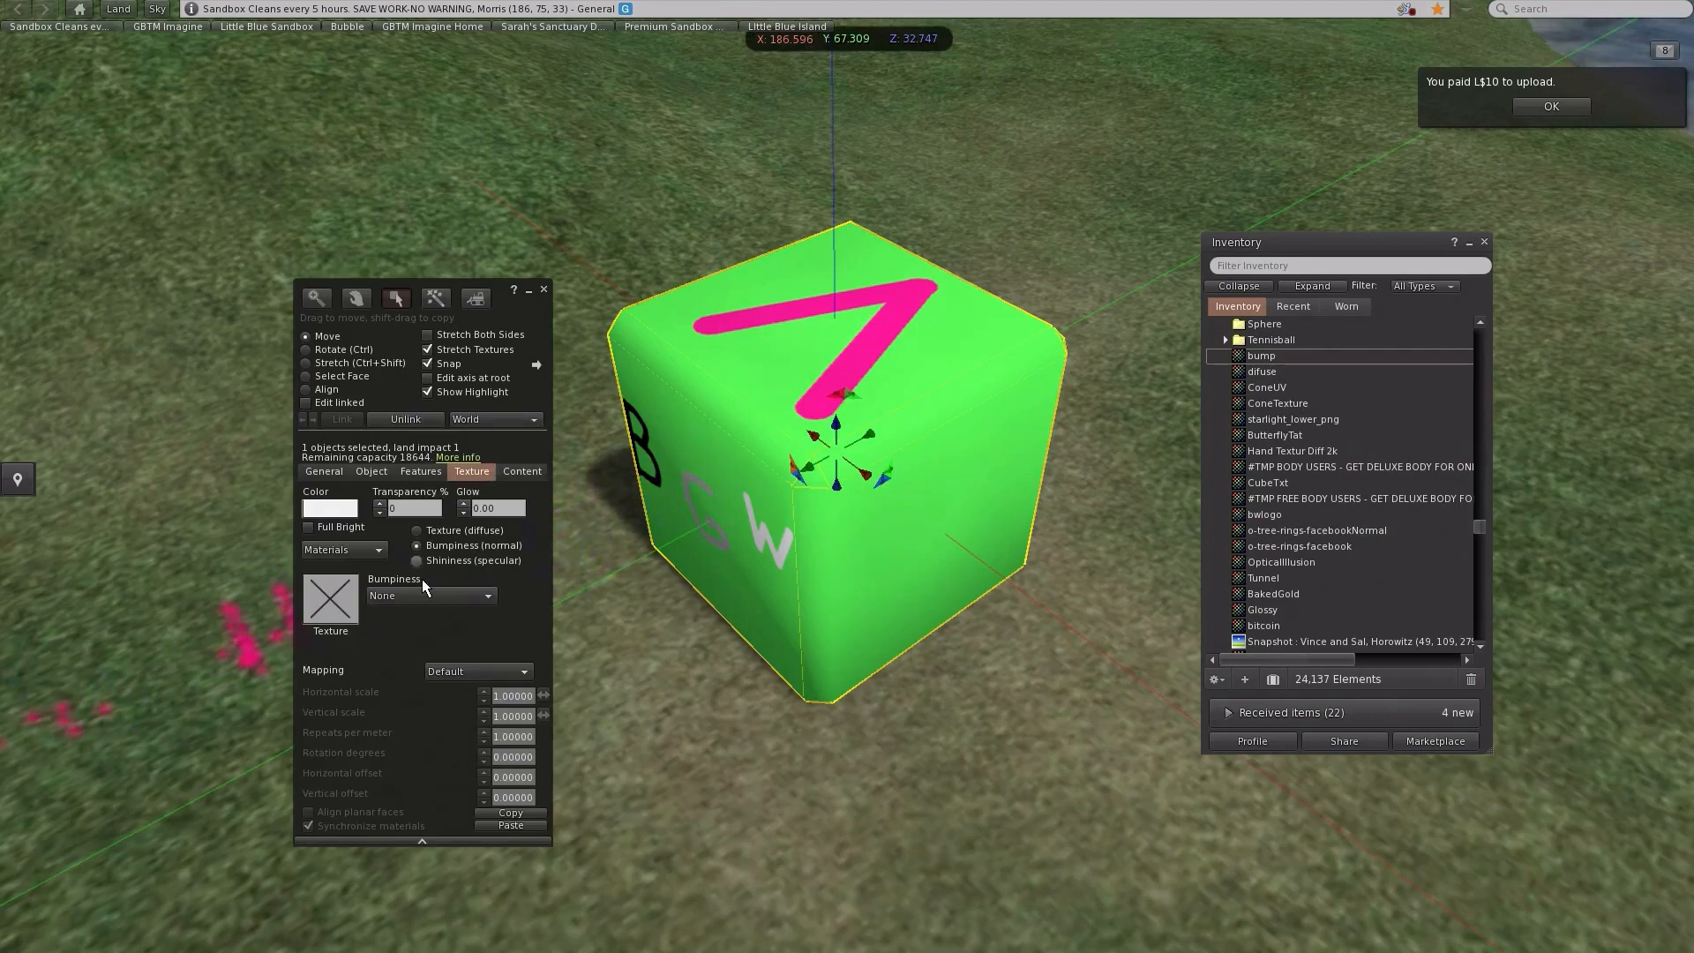
{"action": "left_click", "coordinate": [320, 622]}
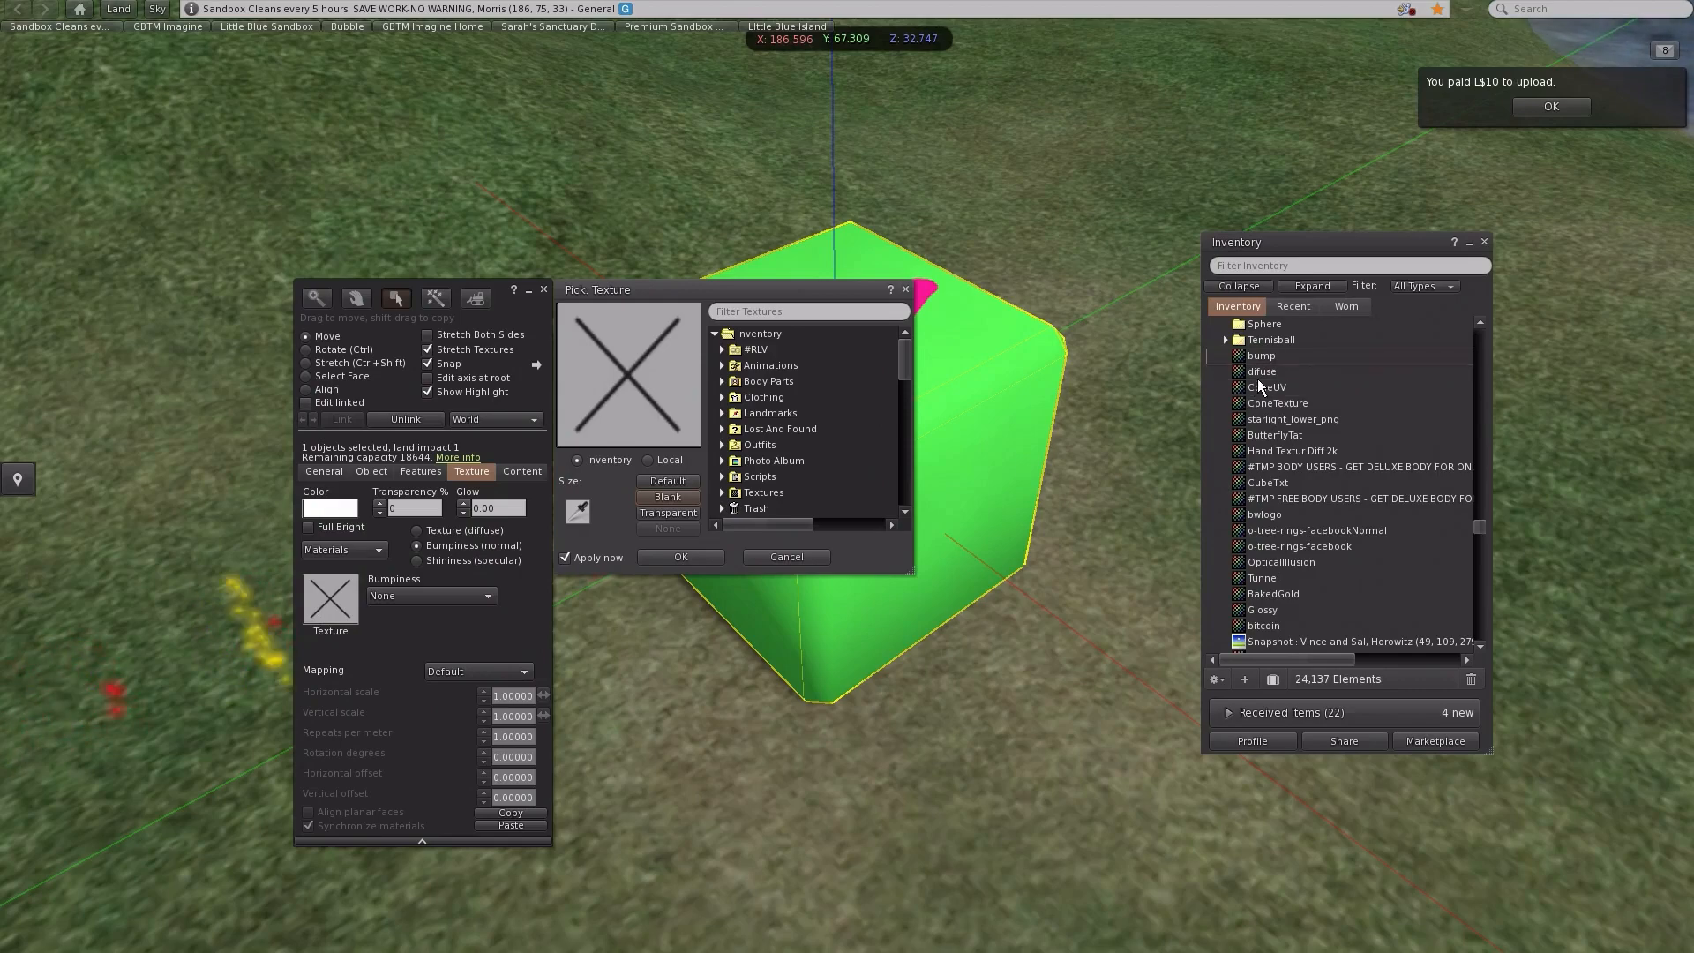
{"action": "left_click_drag", "start_coordinate": [1262, 373], "coordinate": [619, 390]}
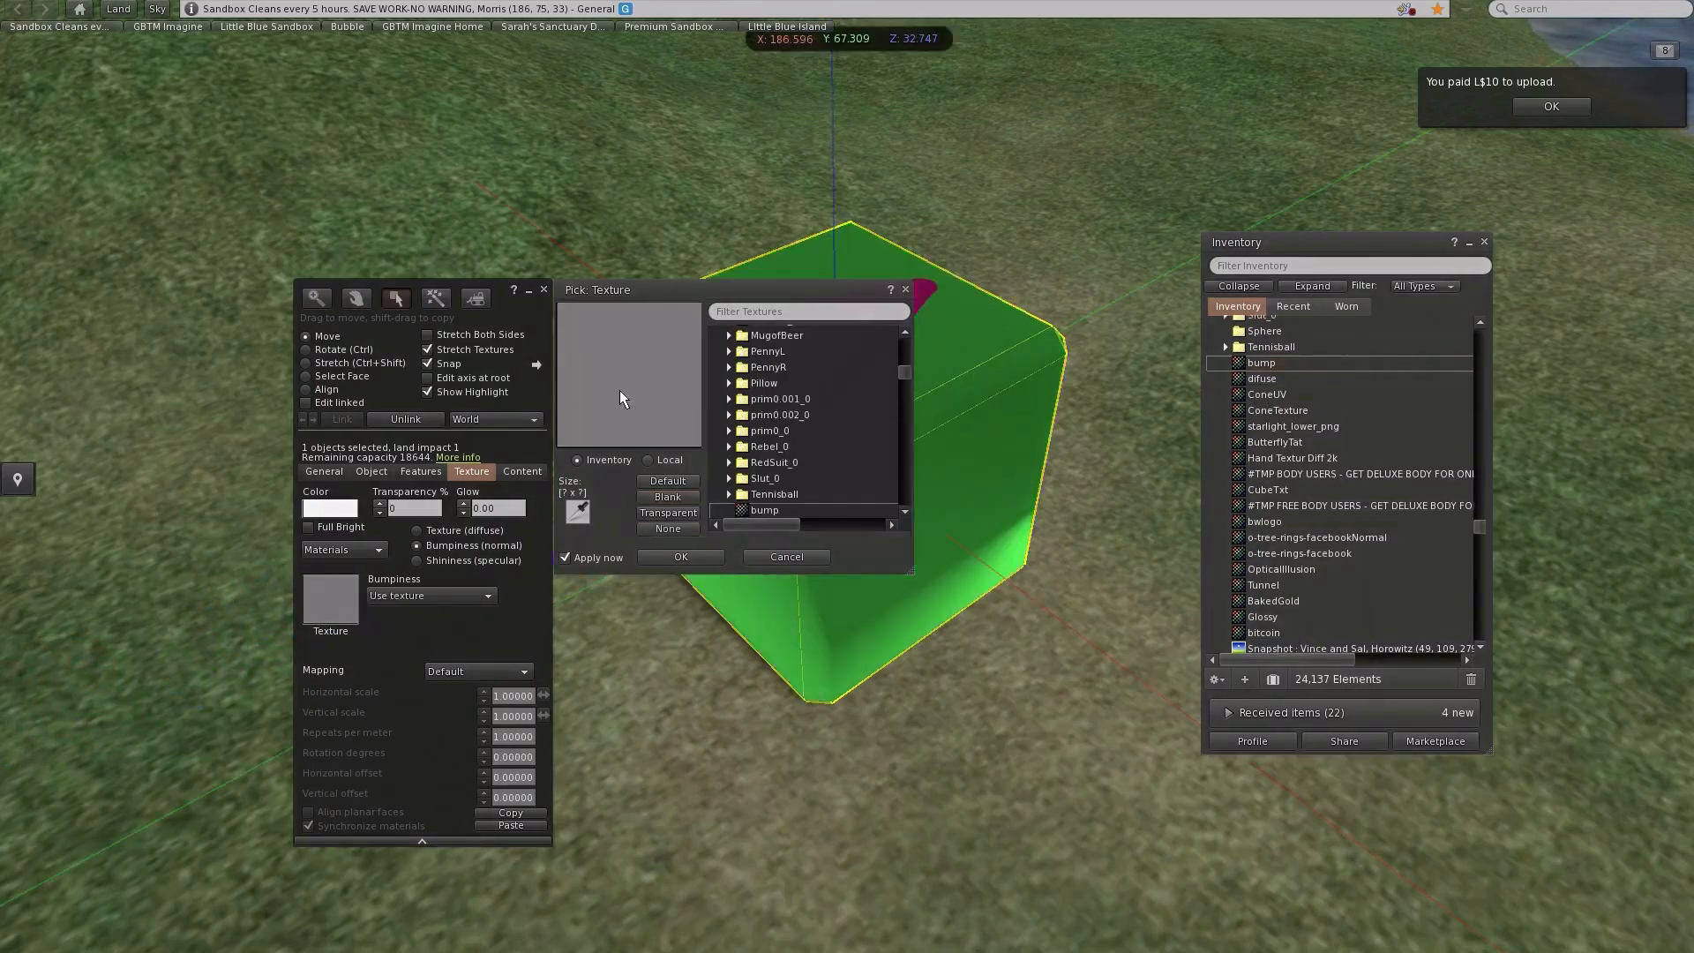
{"action": "left_click", "coordinate": [684, 559]}
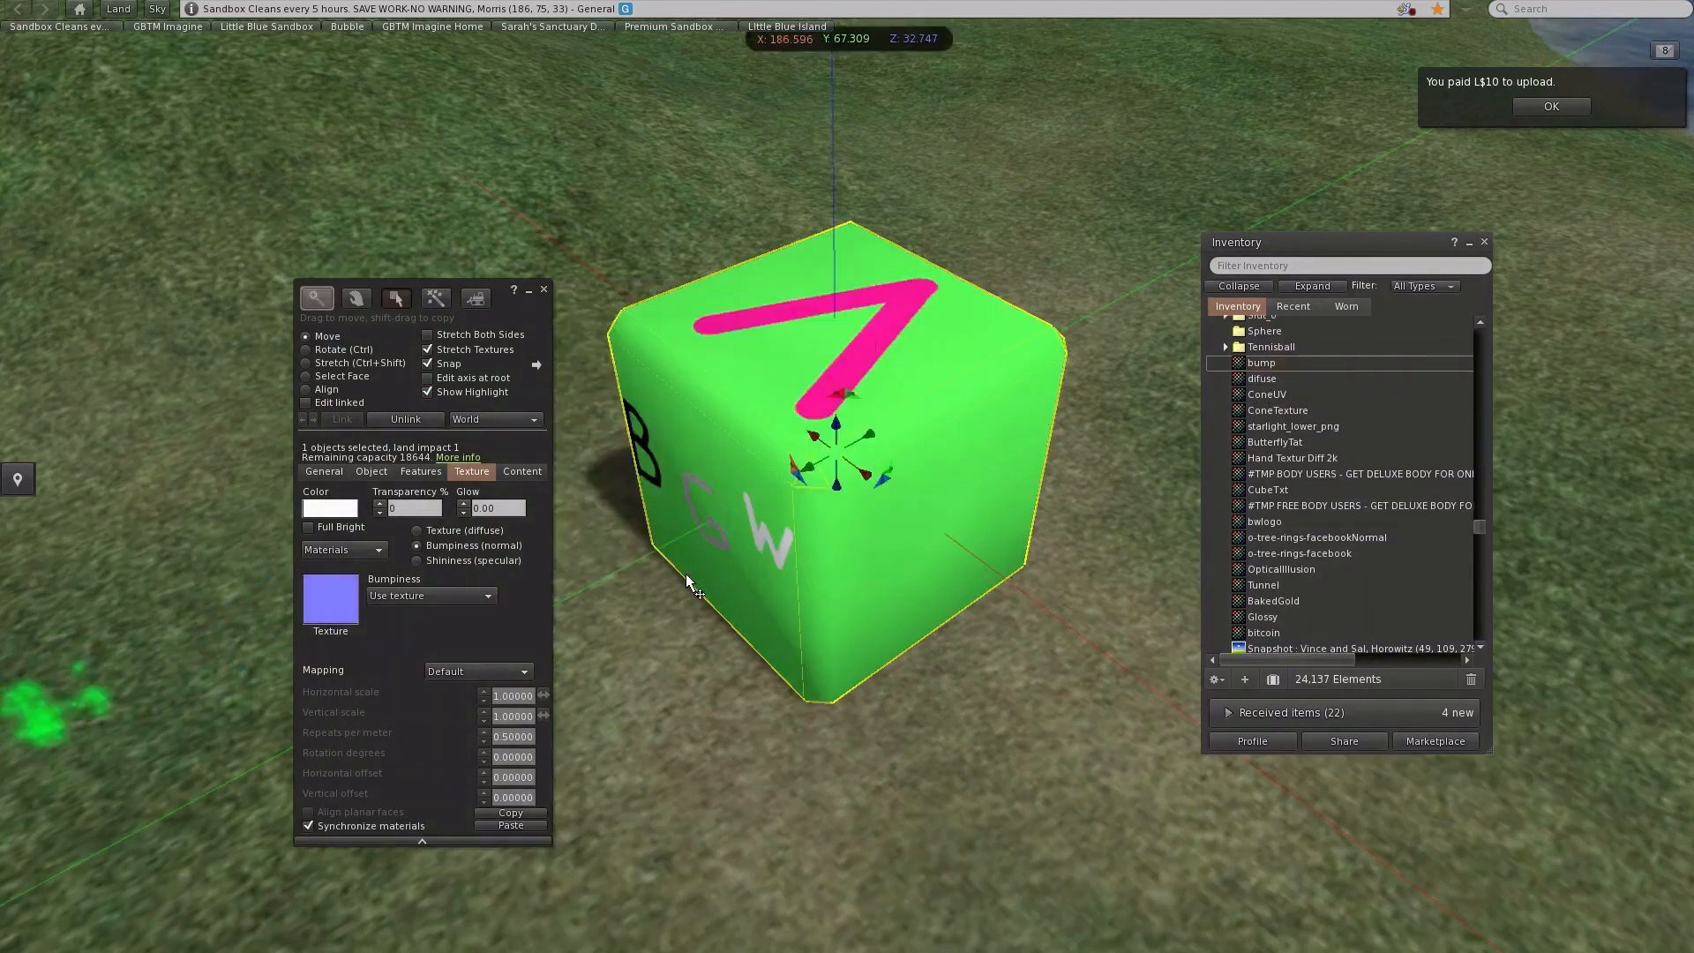
{"action": "left_click", "coordinate": [543, 290]}
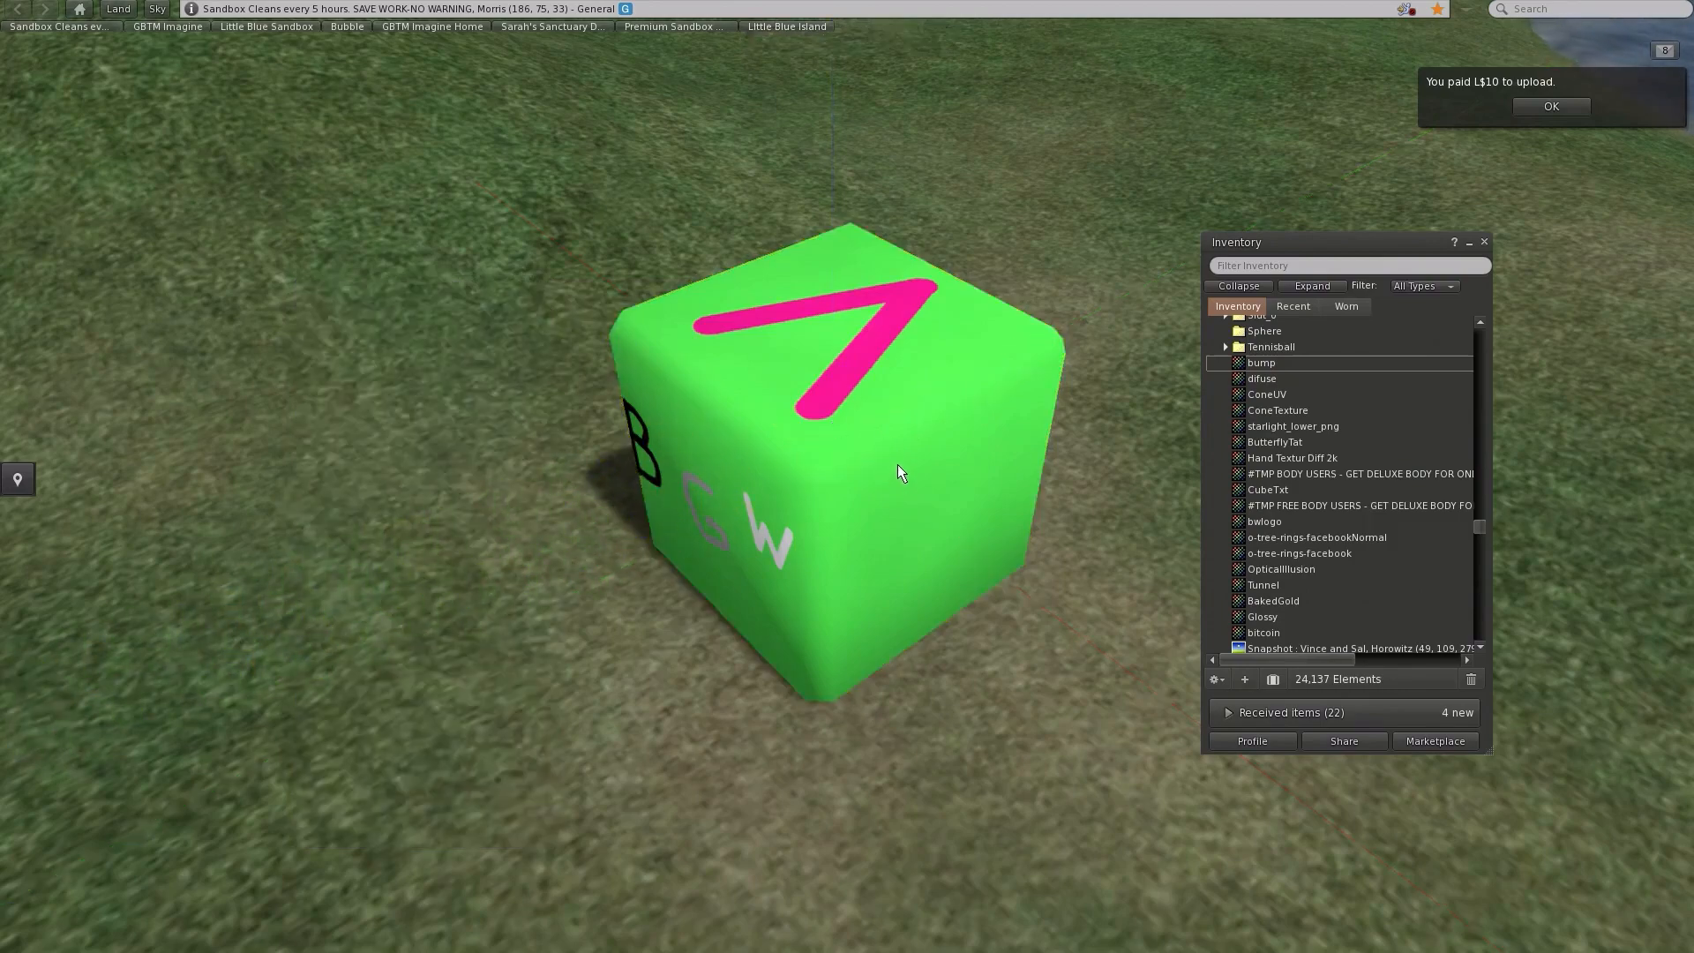
Examine the bump relief on the cube's screw face up close and from several angles.
{"action": "left_click_drag", "start_coordinate": [915, 462], "coordinate": [494, 317], "text": "ctrl+alt"}
{"action": "left_click_drag", "start_coordinate": [1137, 489], "coordinate": [829, 163], "text": "ctrl+alt"}
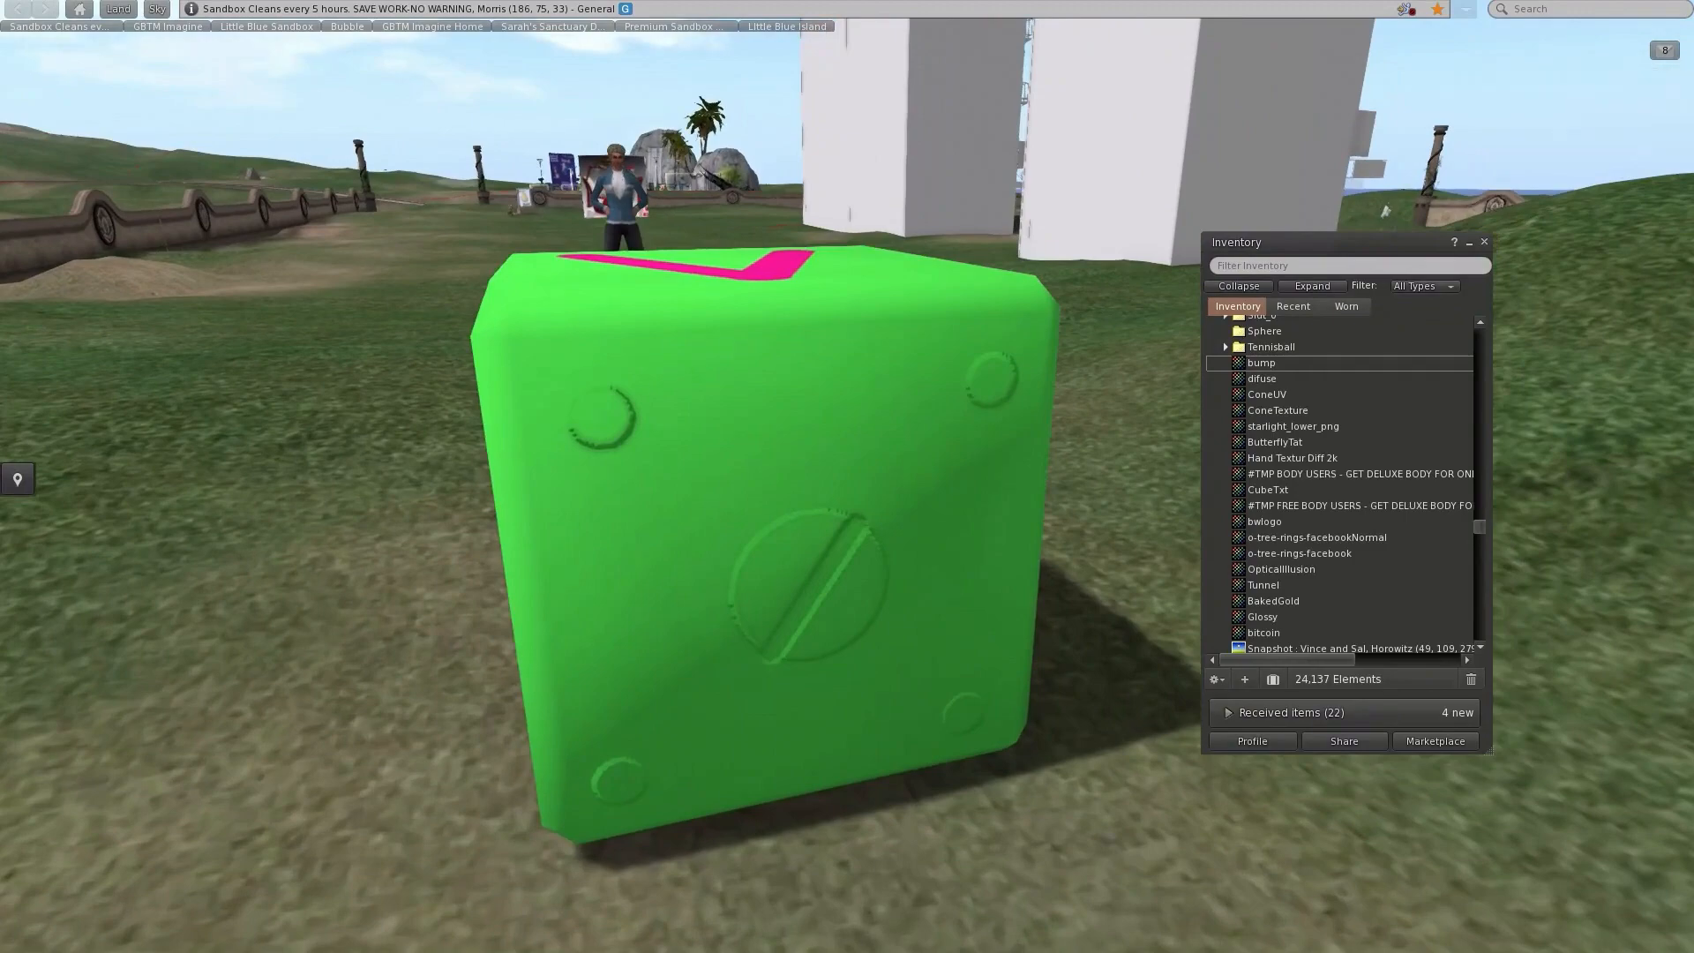
{"action": "left_click_drag", "start_coordinate": [816, 494], "coordinate": [855, 607], "text": "alt"}
{"action": "left_click_drag", "start_coordinate": [960, 637], "coordinate": [817, 519], "text": "alt"}
Rotate the cube in several turns until the face with the letters B, G and W points upward.
{"action": "right_click", "coordinate": [818, 518]}
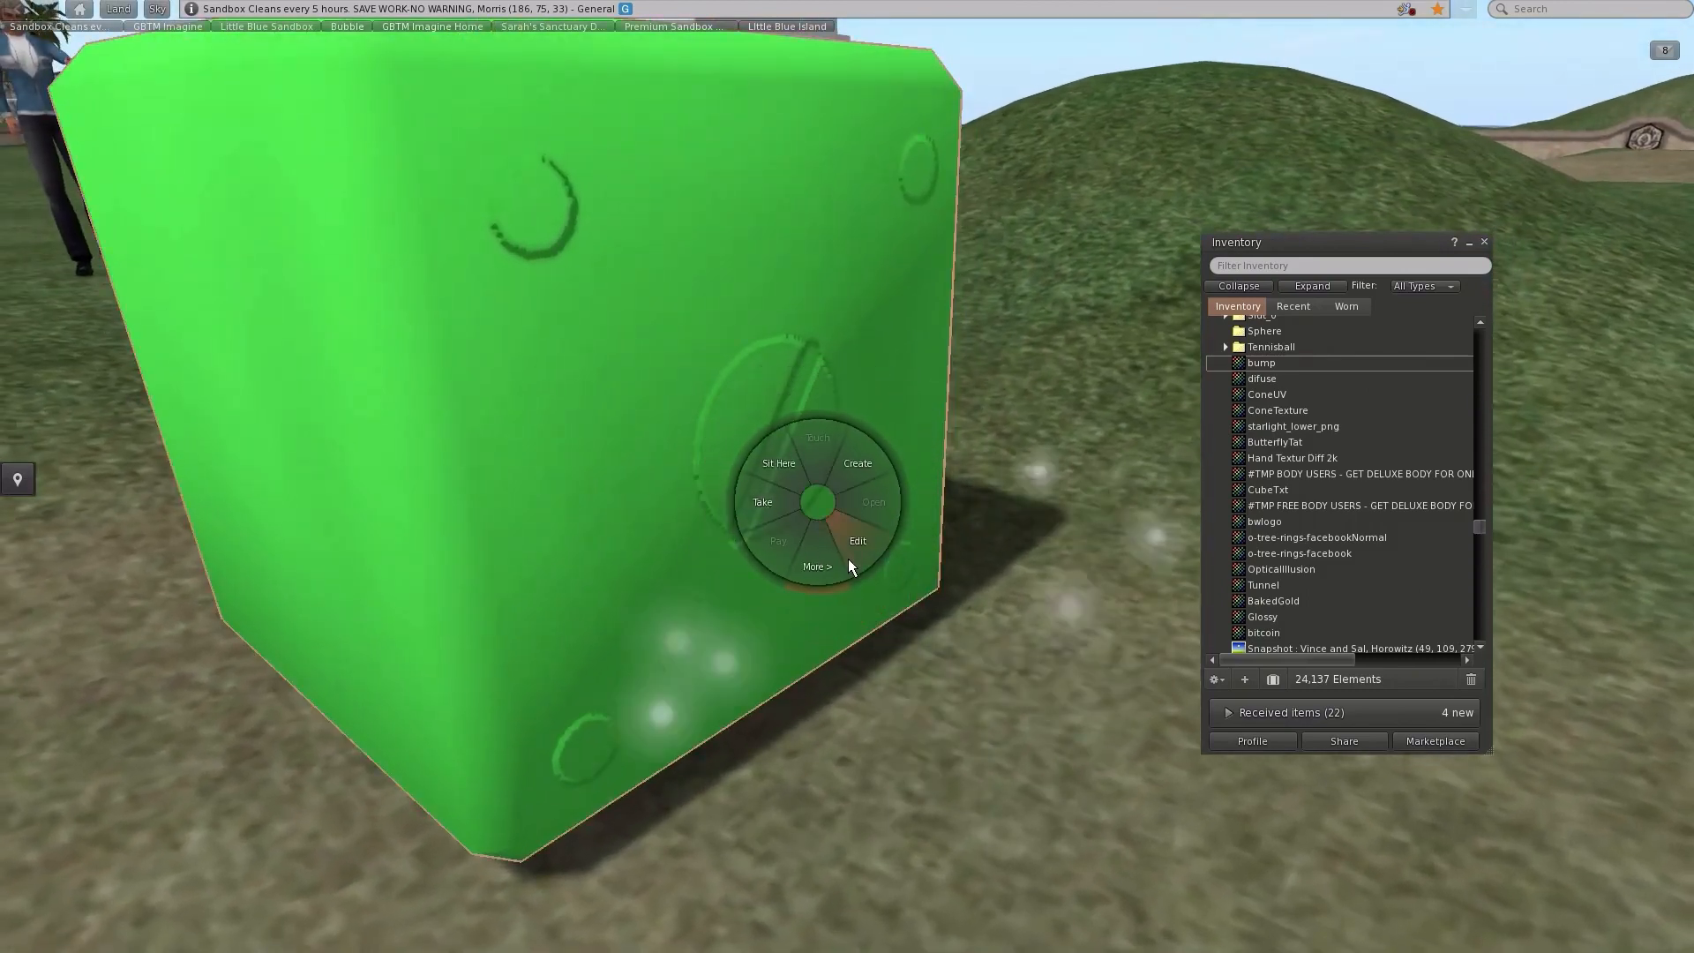
{"action": "left_click", "coordinate": [848, 558]}
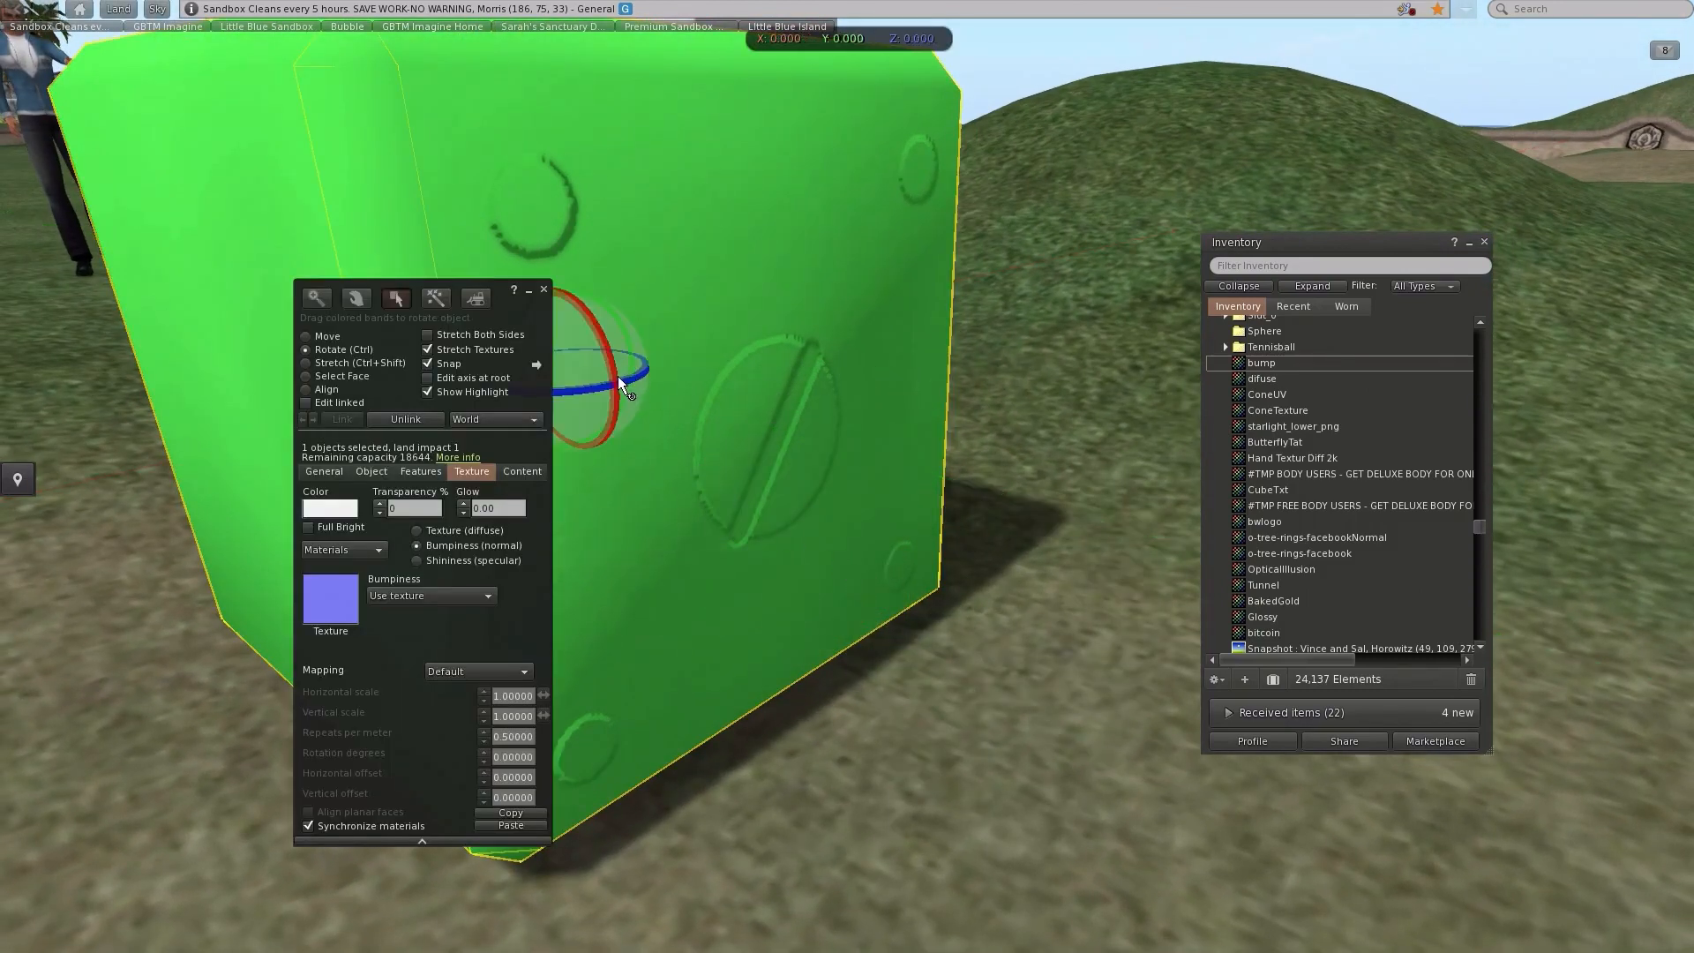
{"action": "left_click_drag", "start_coordinate": [616, 378], "coordinate": [847, 527]}
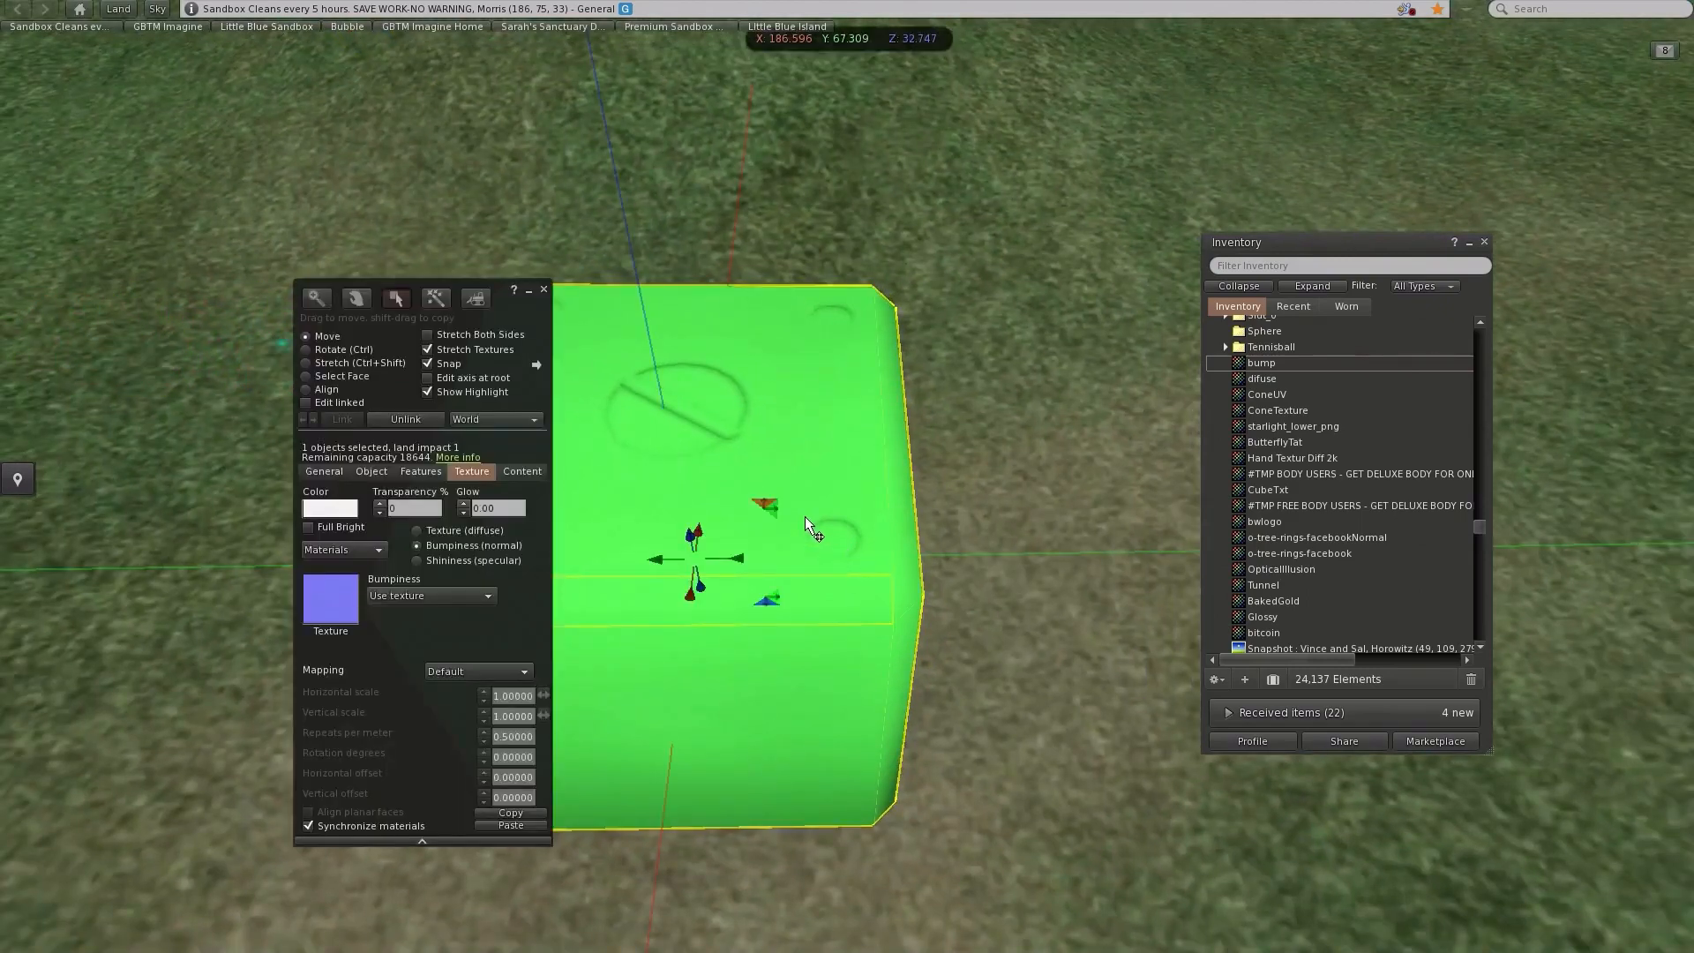
{"action": "key", "text": "ctrl"}
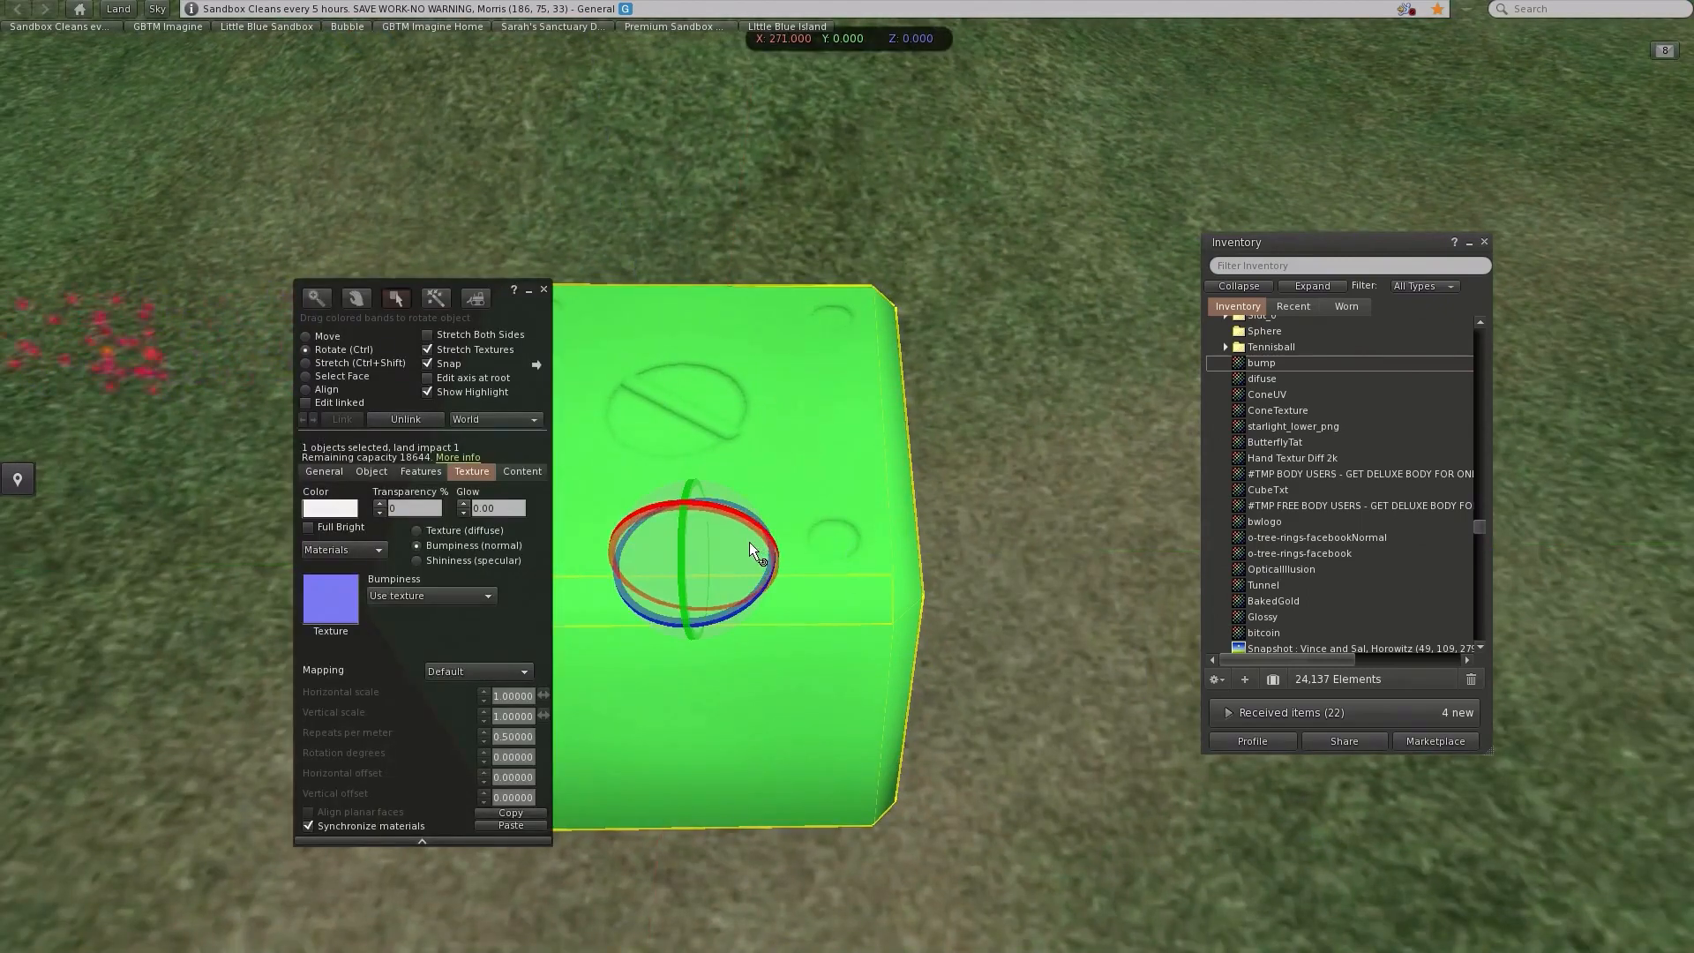
{"action": "left_click_drag", "start_coordinate": [750, 537], "coordinate": [644, 537]}
{"action": "left_click_drag", "start_coordinate": [616, 600], "coordinate": [759, 600], "text": "ctrl+alt"}
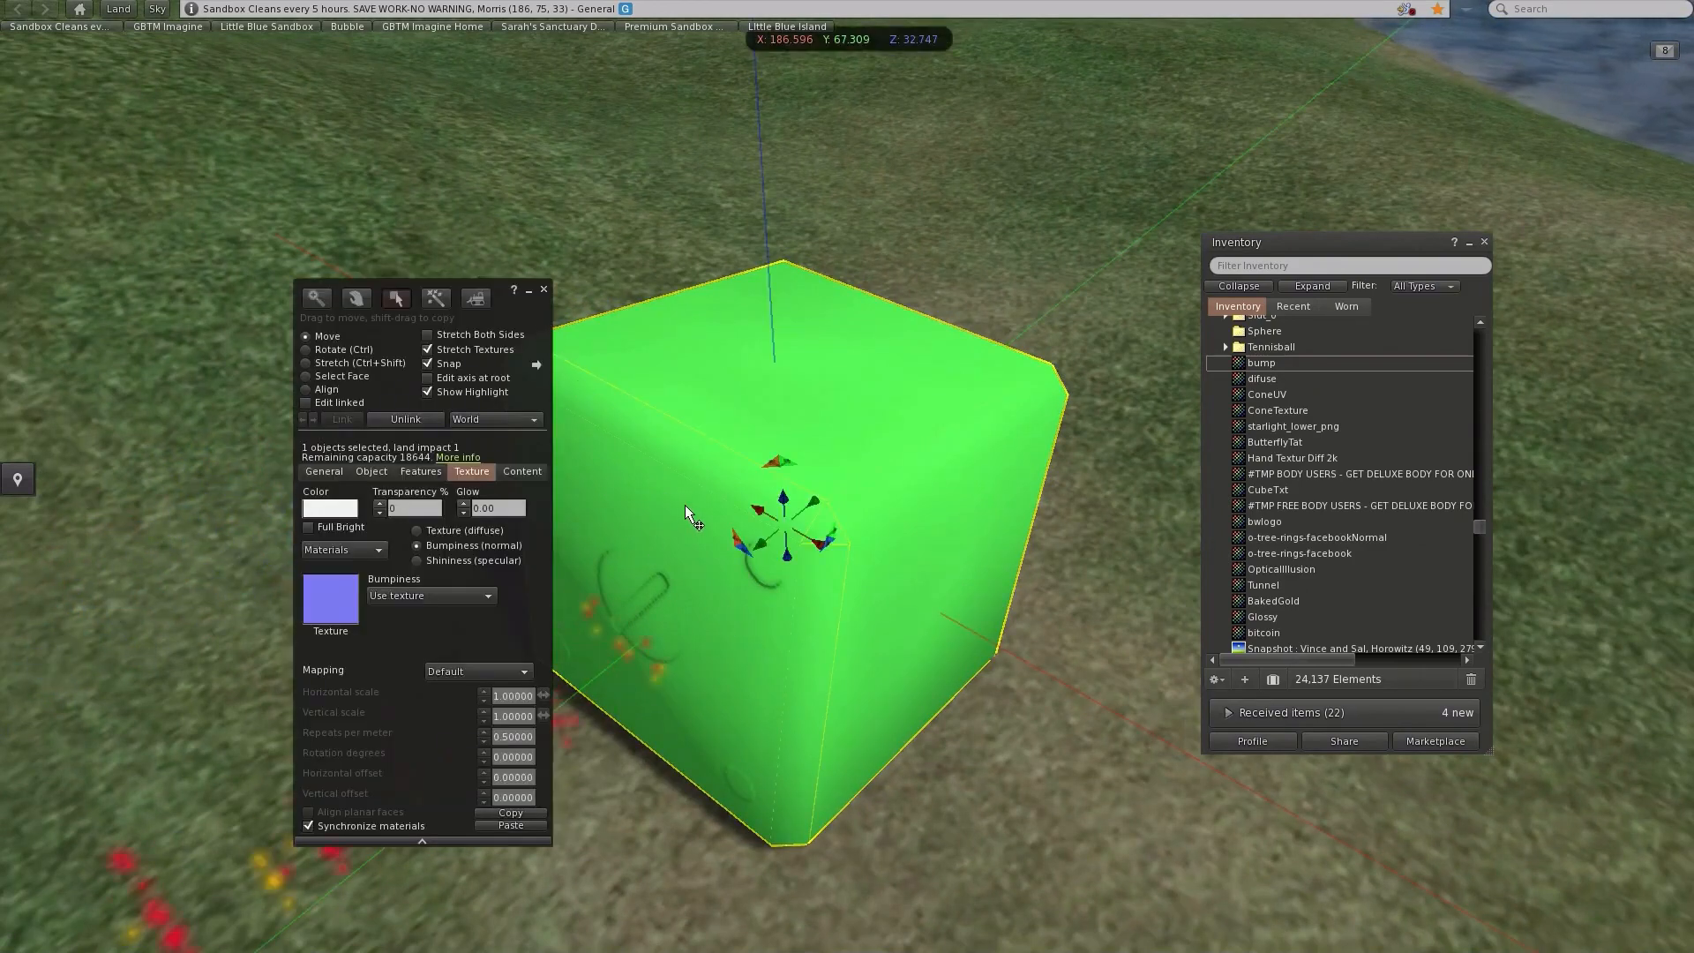
{"action": "key", "text": "ctrl"}
{"action": "left_click_drag", "start_coordinate": [794, 469], "coordinate": [742, 561]}
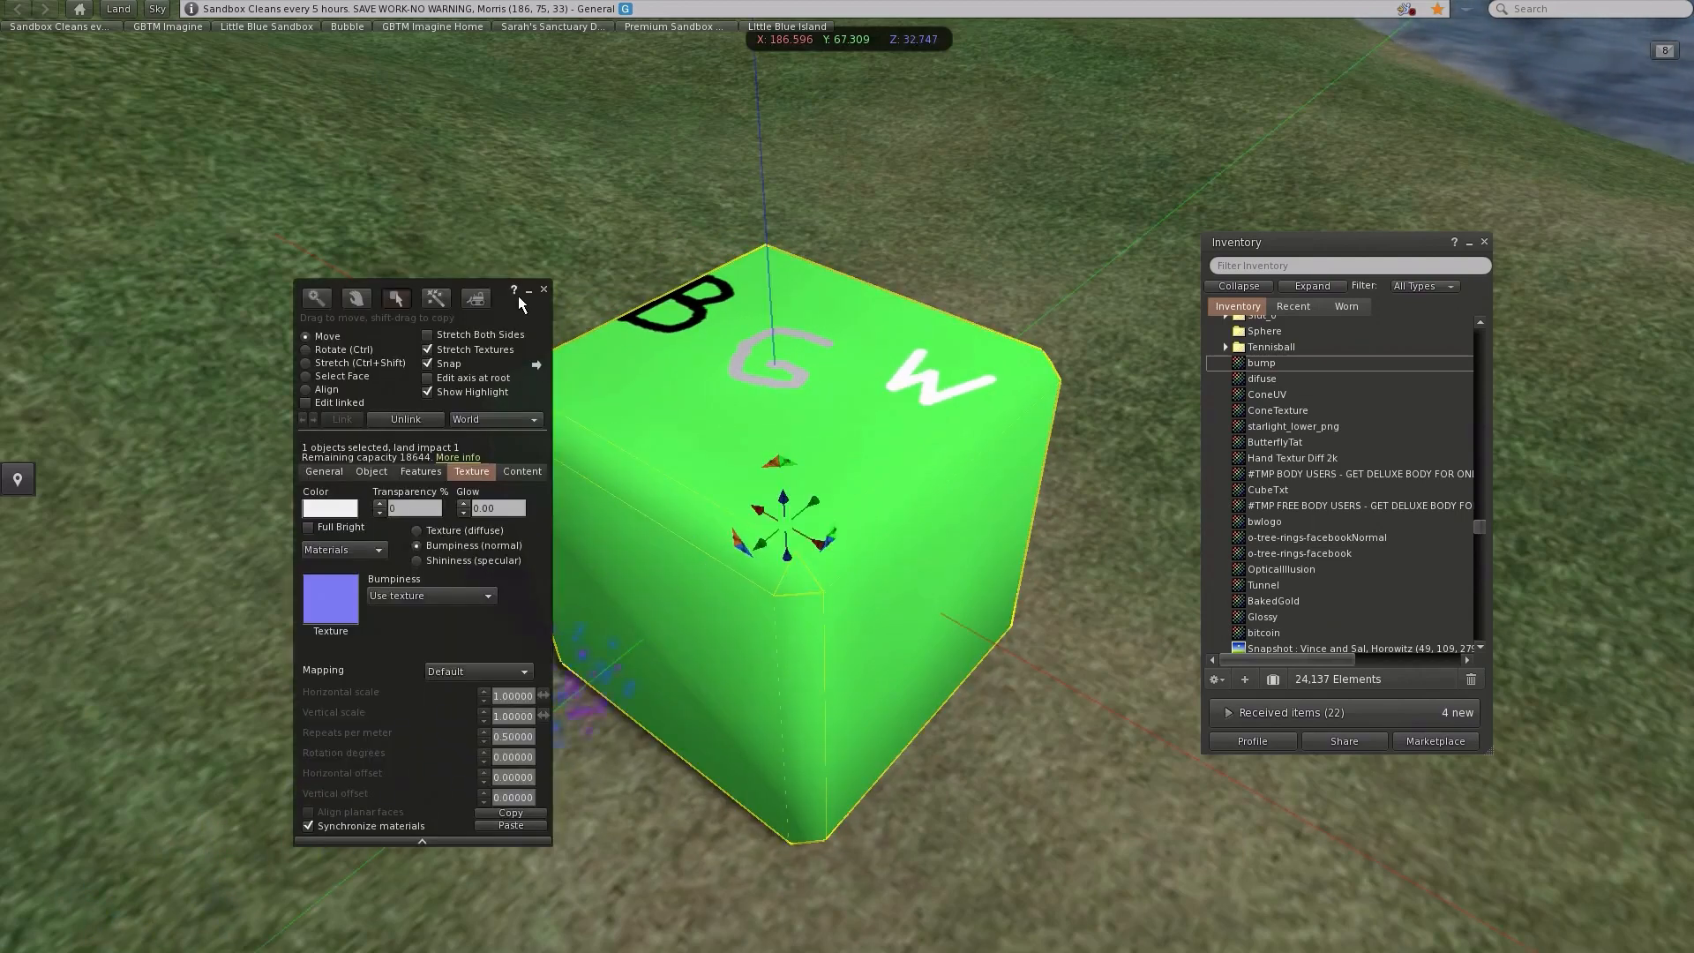
{"action": "left_click", "coordinate": [544, 289]}
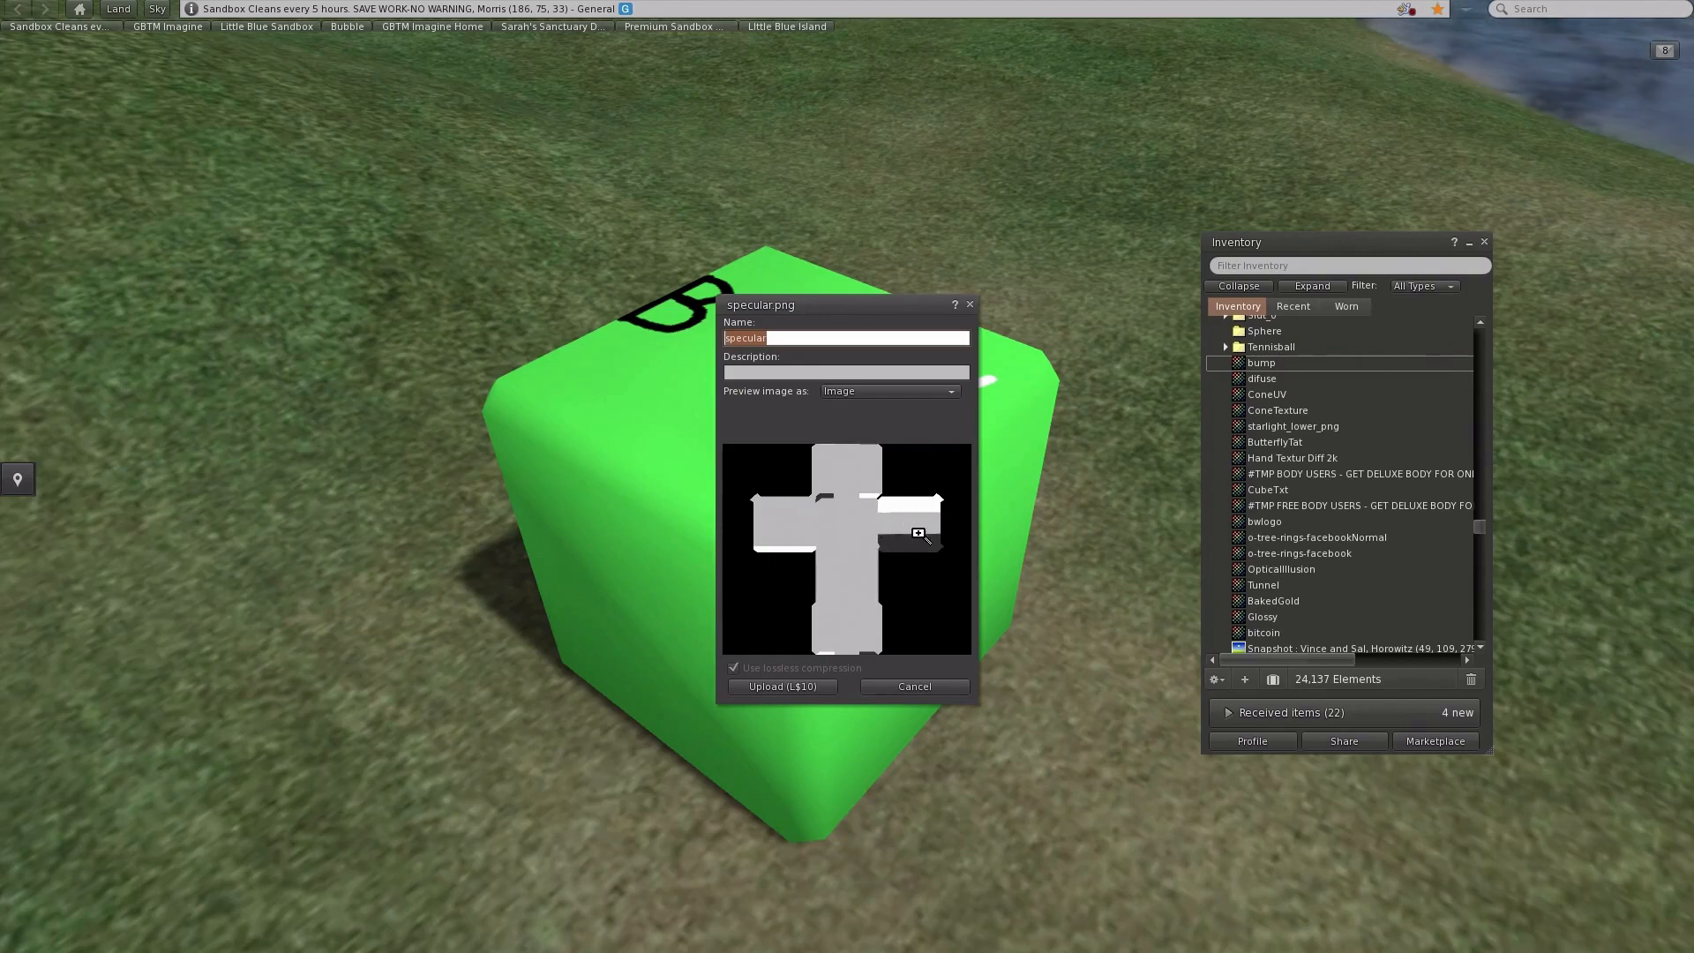
Upload specular.png and assign it as the cube's Shininess (specular) texture.
{"action": "left_click", "coordinate": [797, 704]}
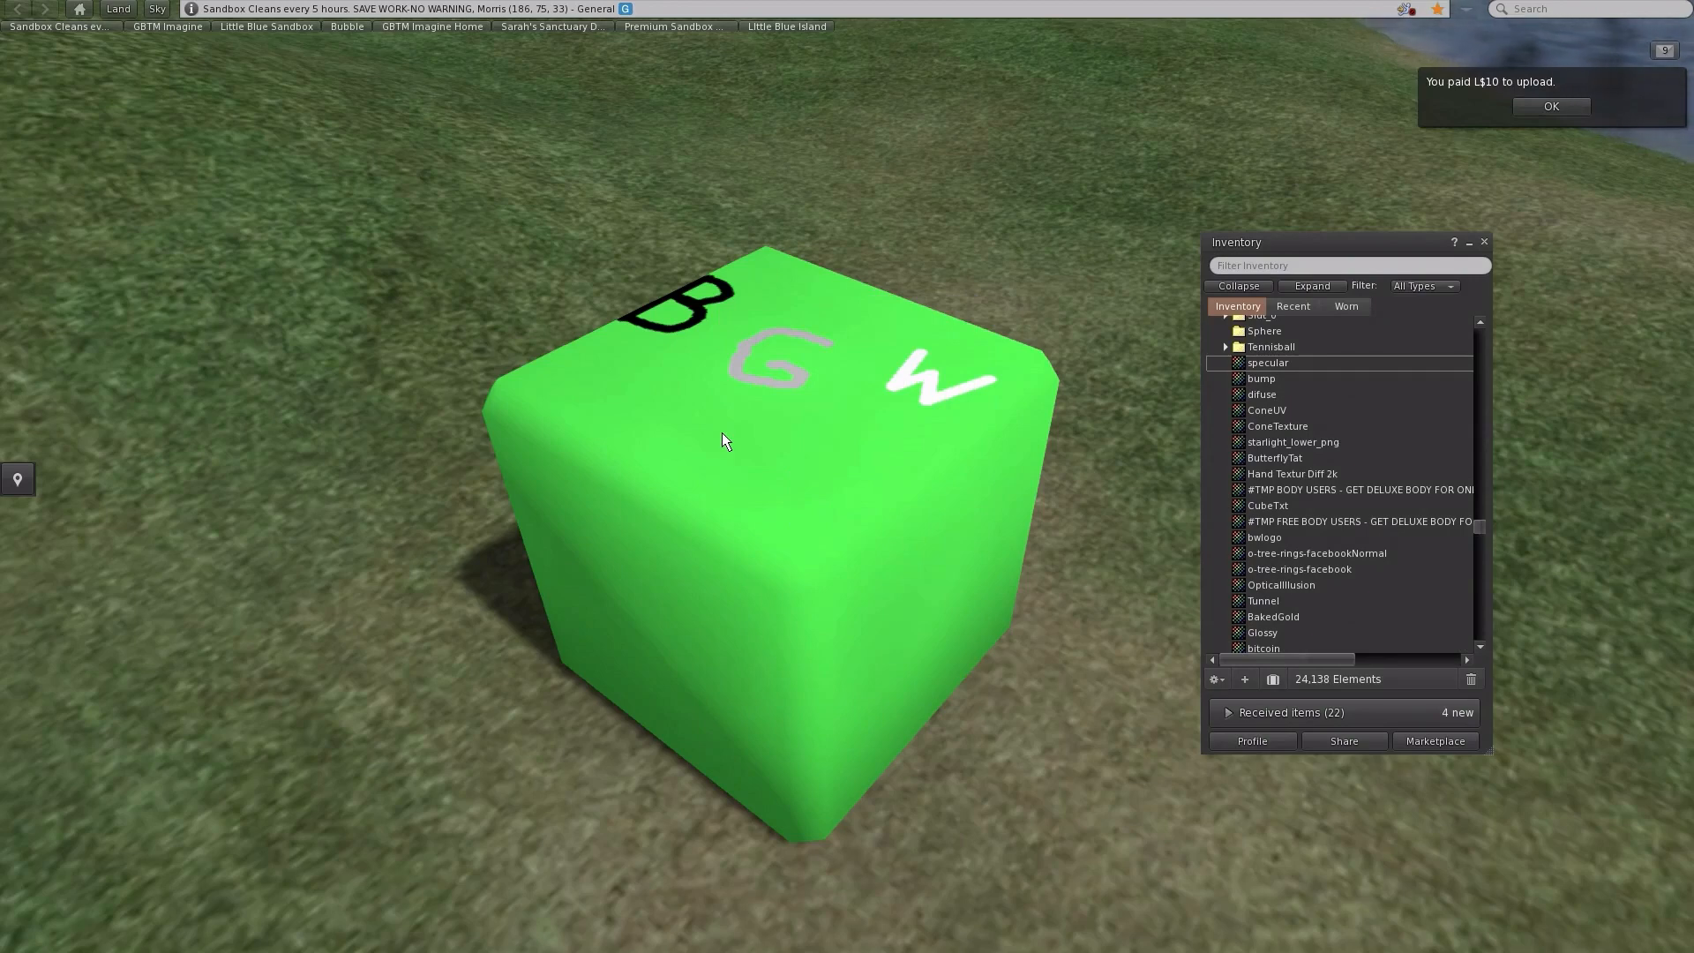
{"action": "right_click", "coordinate": [771, 402]}
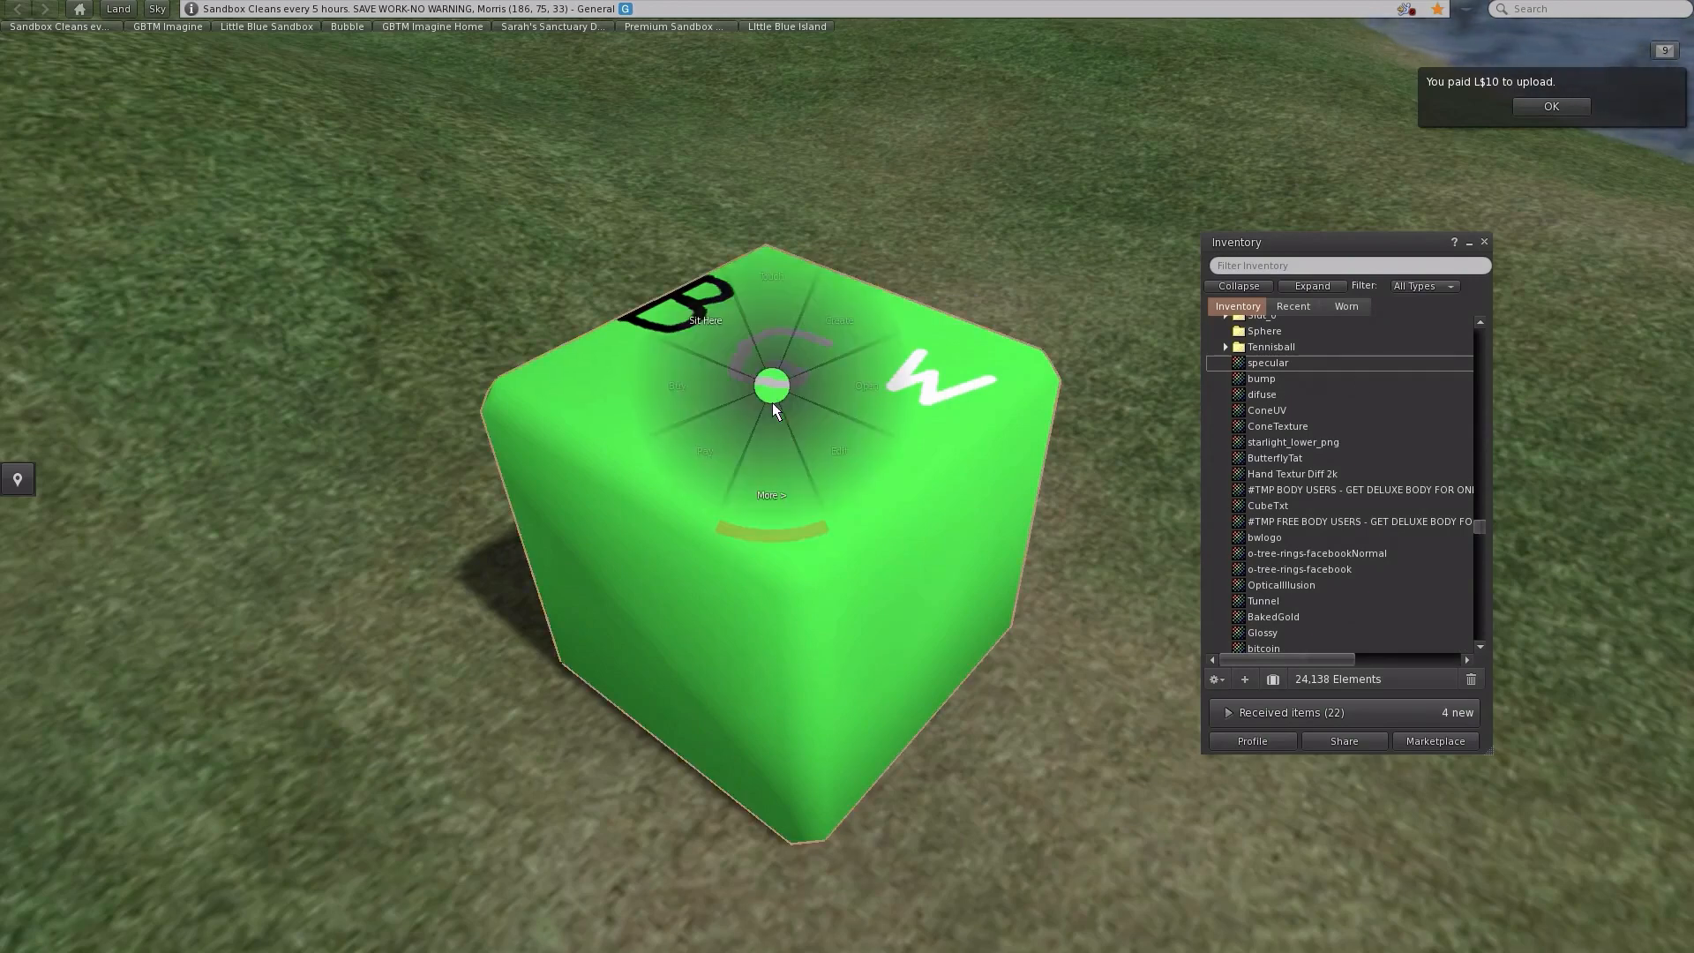
{"action": "left_click", "coordinate": [808, 441]}
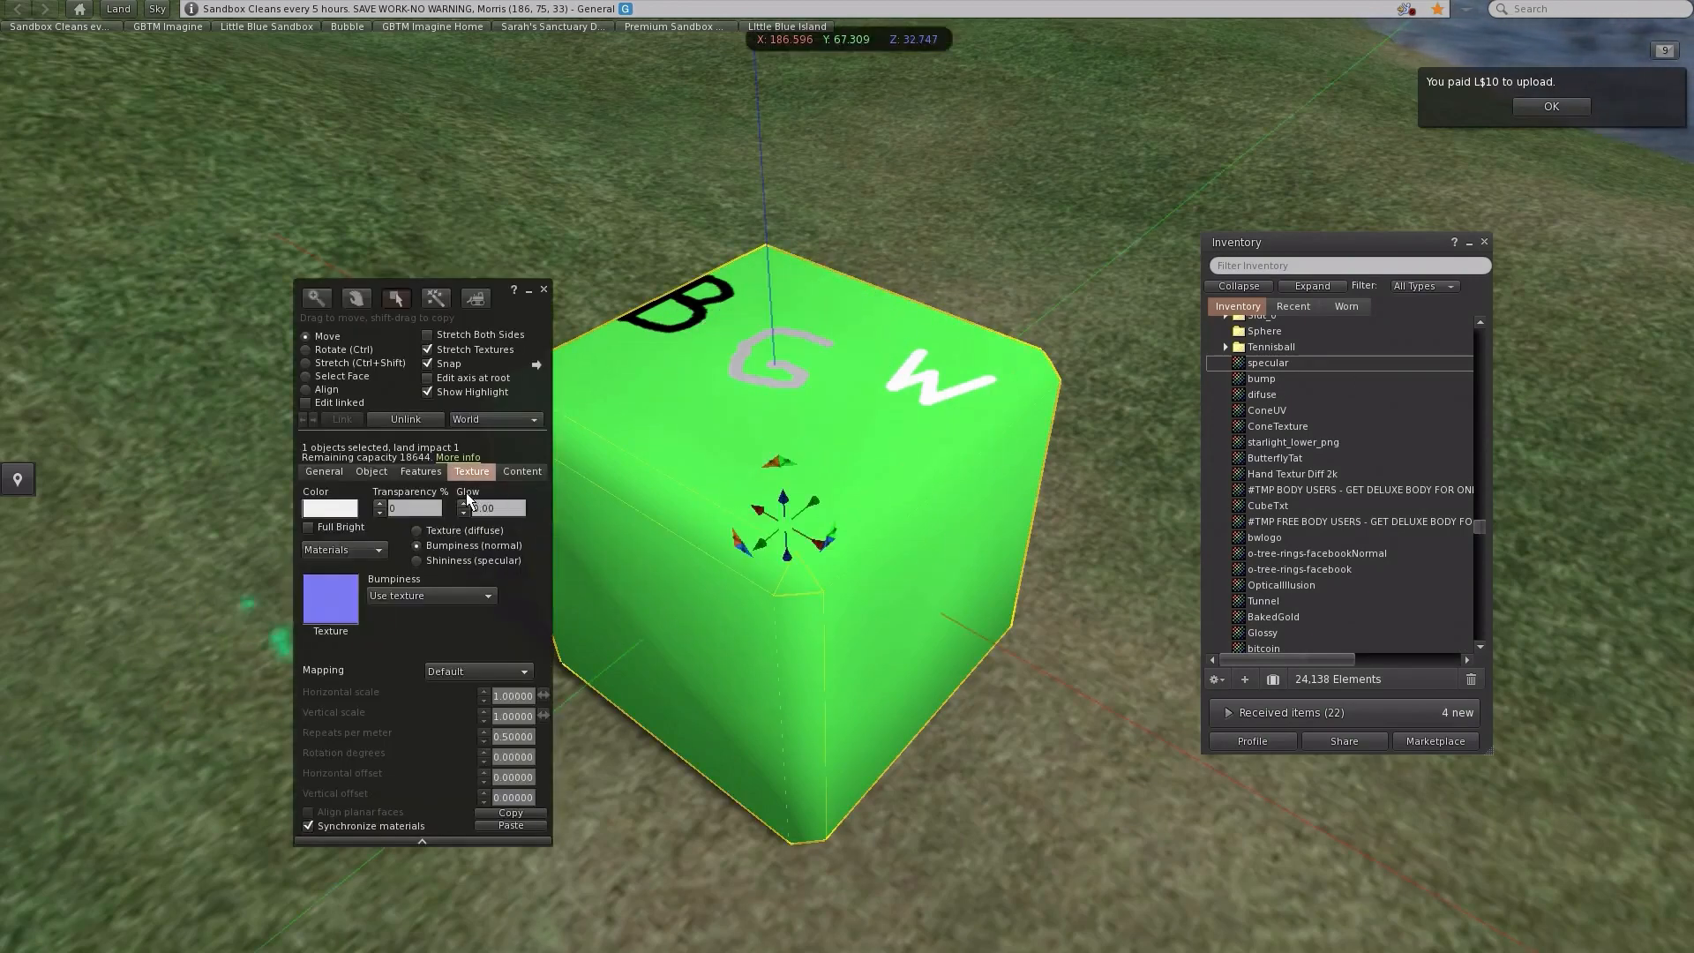
{"action": "left_click", "coordinate": [416, 560]}
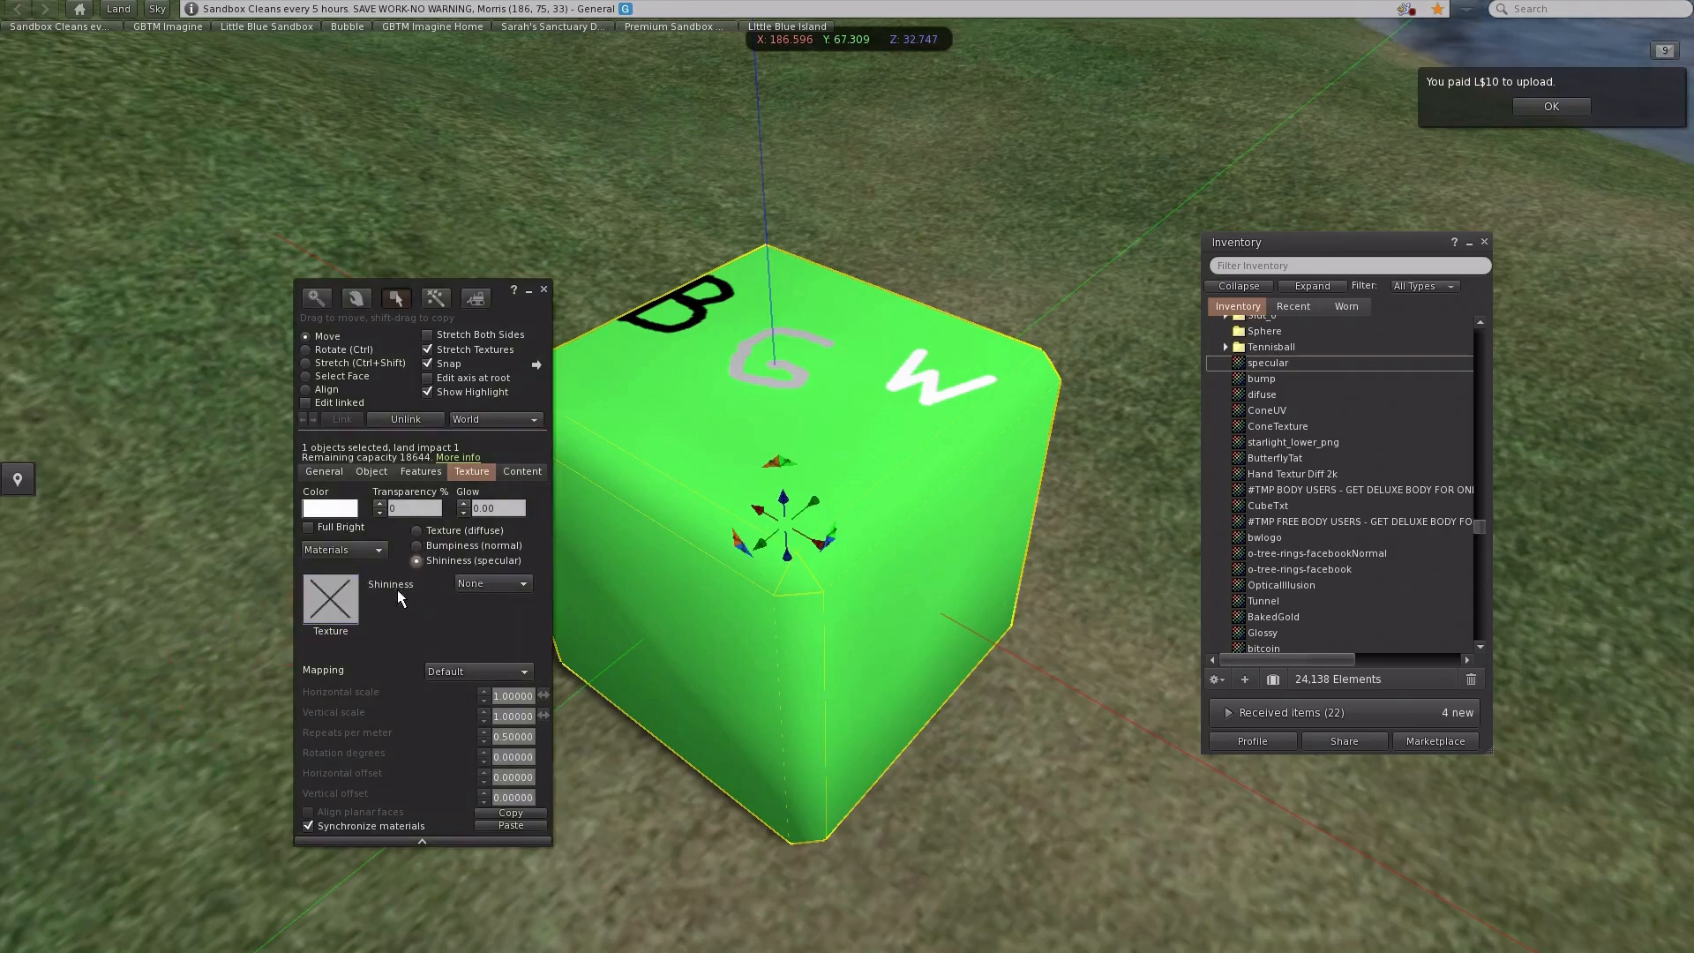
{"action": "left_click", "coordinate": [320, 627]}
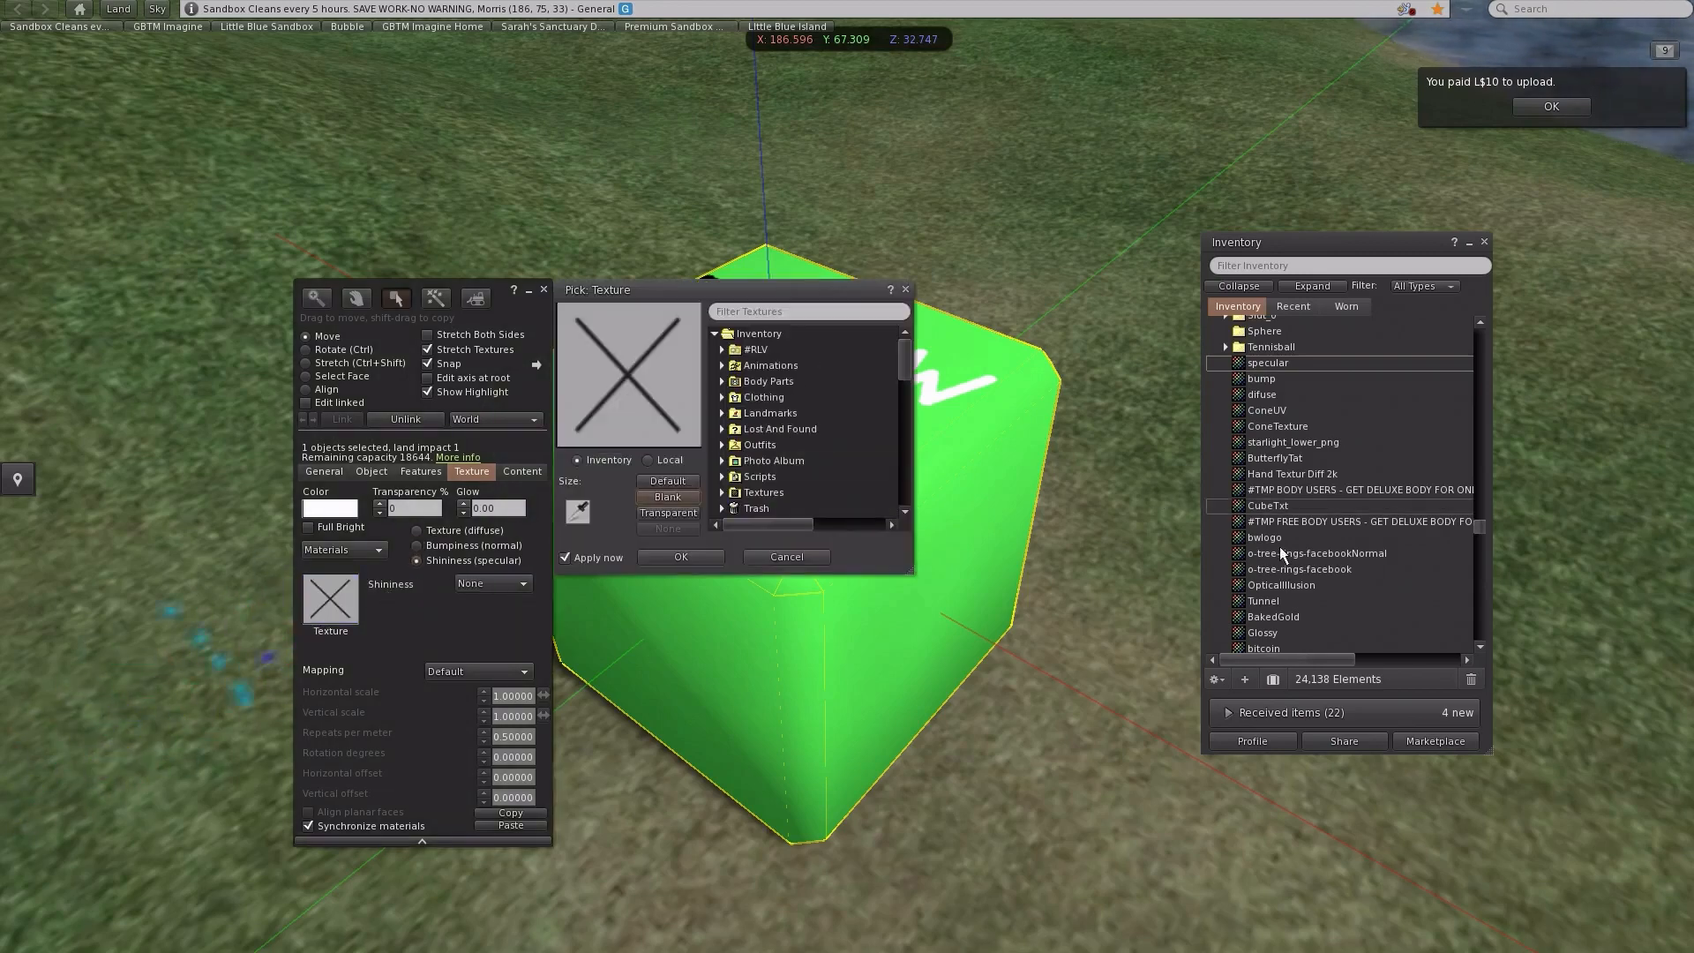
{"action": "left_click", "coordinate": [1262, 379]}
{"action": "left_click_drag", "start_coordinate": [1261, 381], "coordinate": [623, 388]}
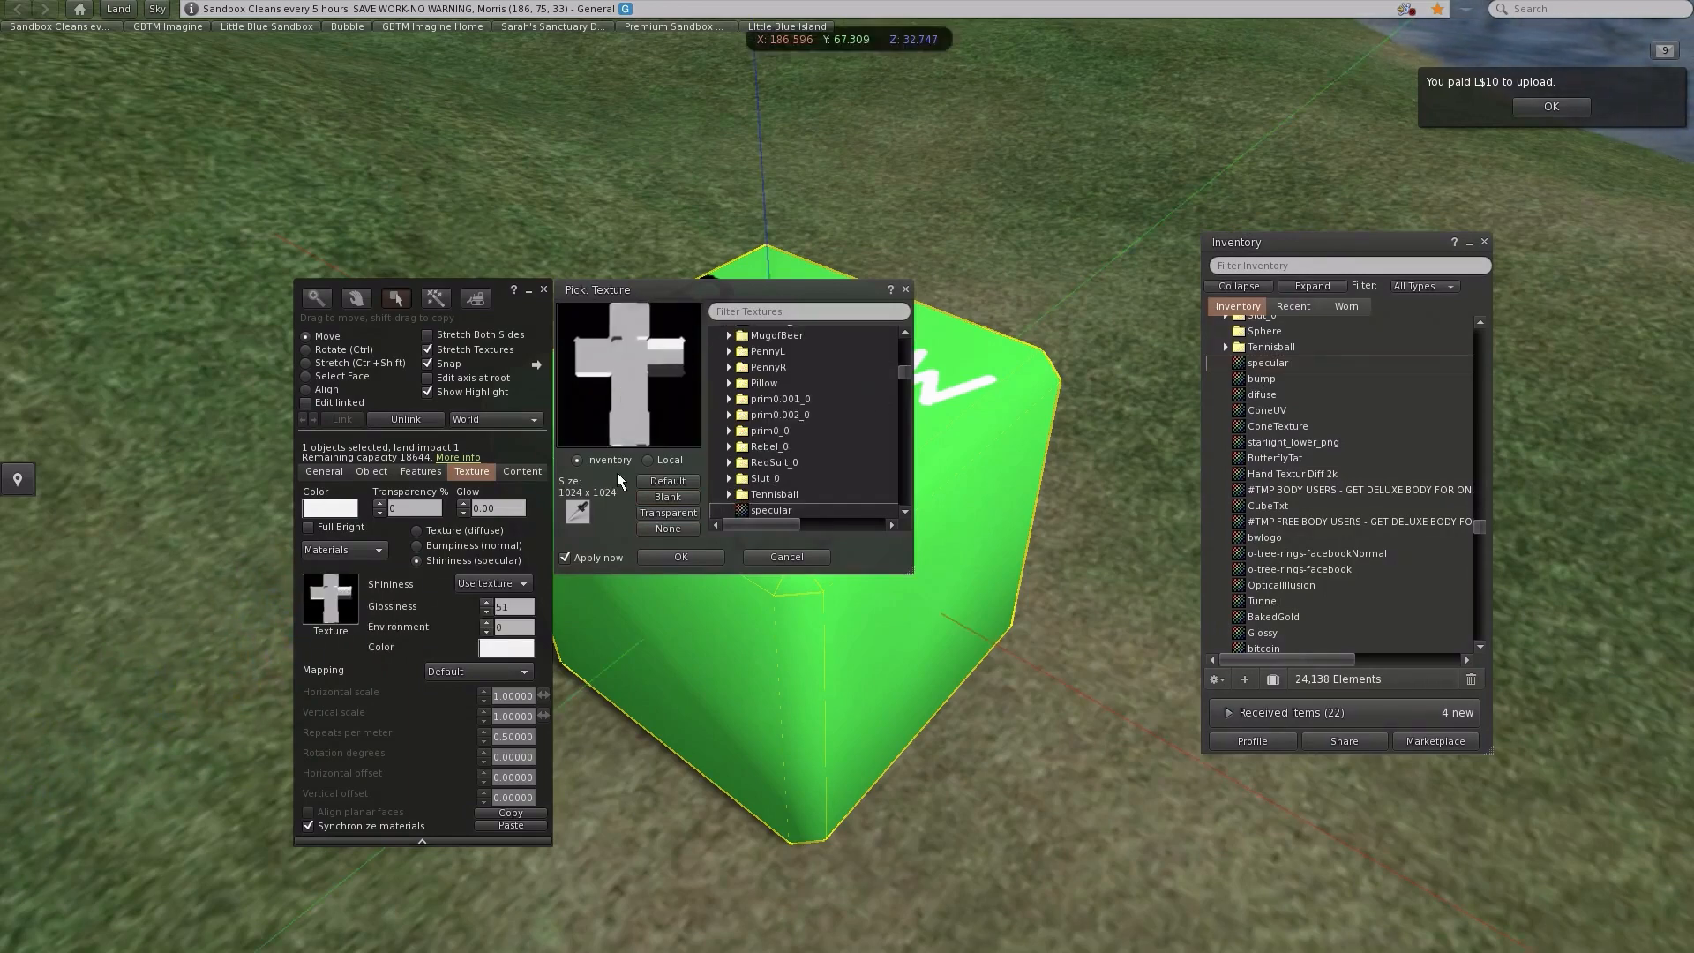
{"action": "left_click", "coordinate": [684, 562]}
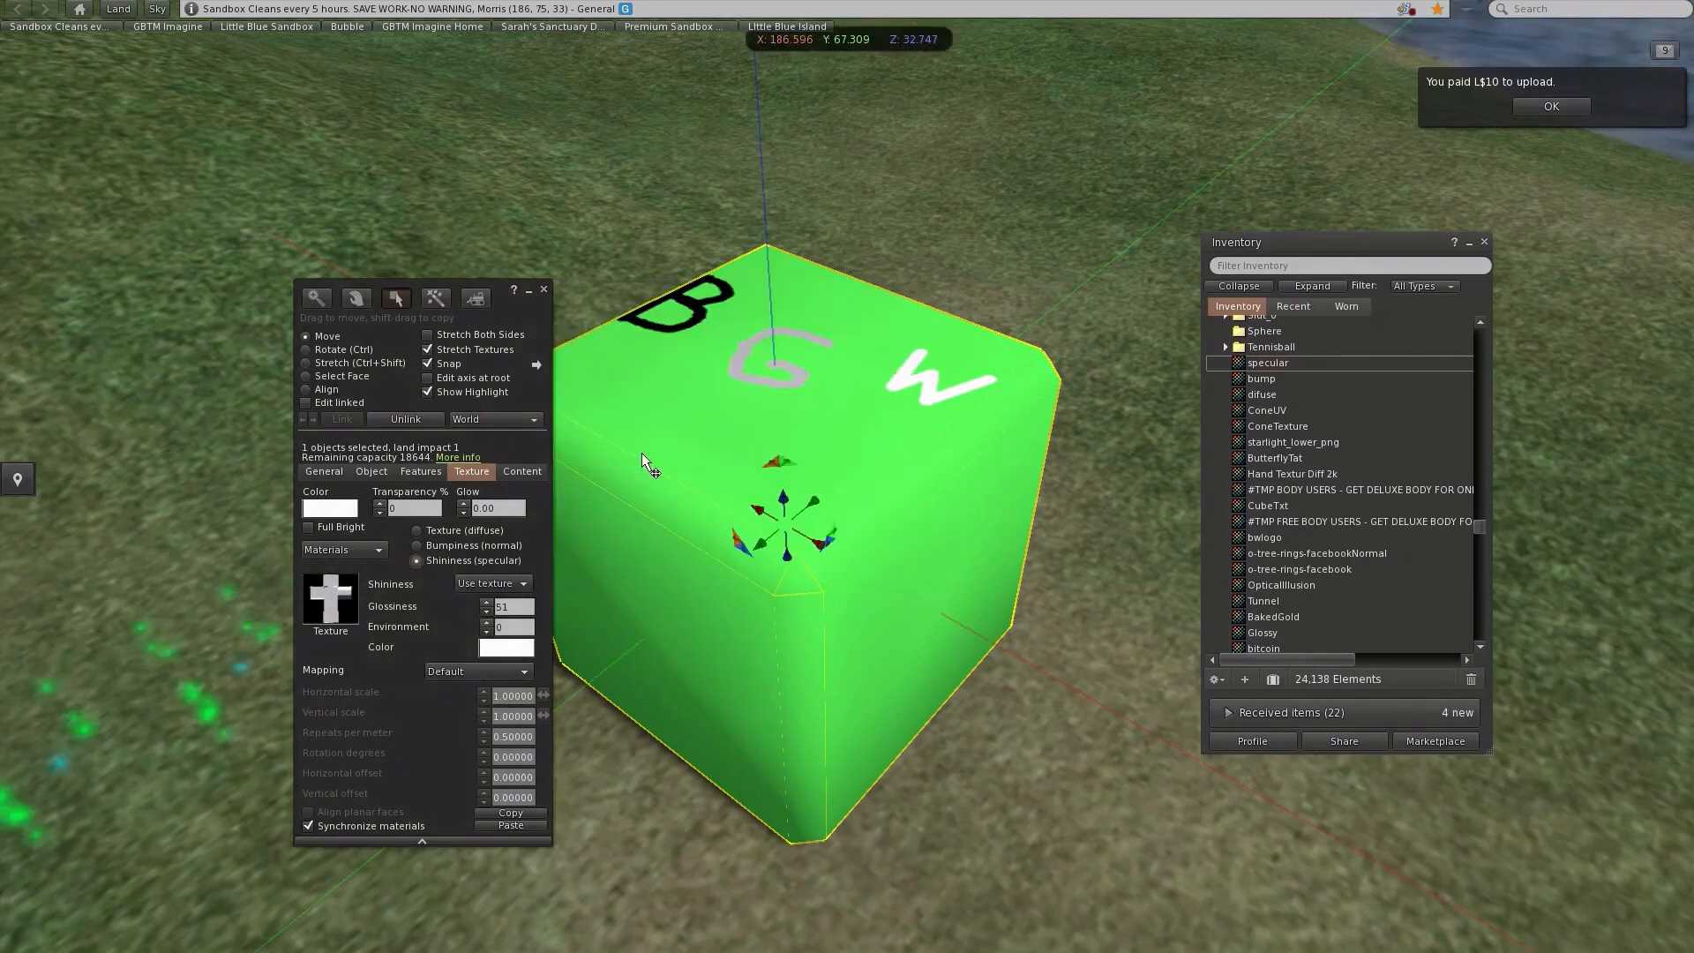
{"action": "left_click", "coordinate": [543, 289]}
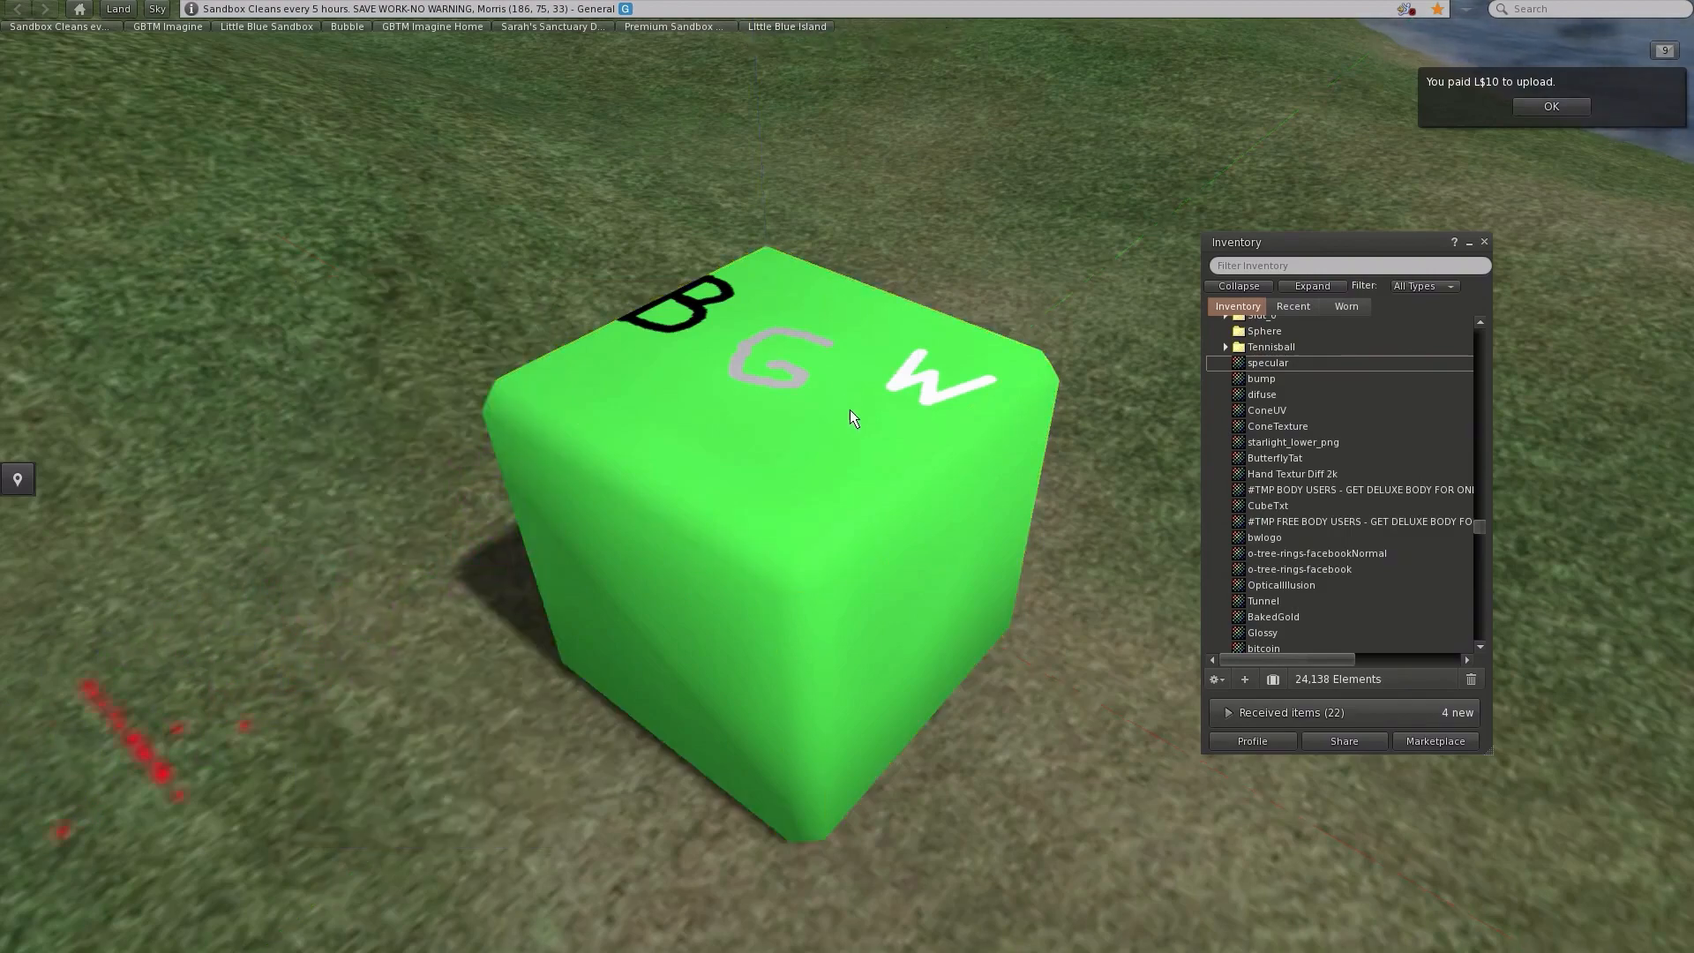
Examine how the light reflects across the cube's lettered face from different angles and distances.
{"action": "left_click_drag", "start_coordinate": [868, 415], "coordinate": [1108, 533], "text": "alt"}
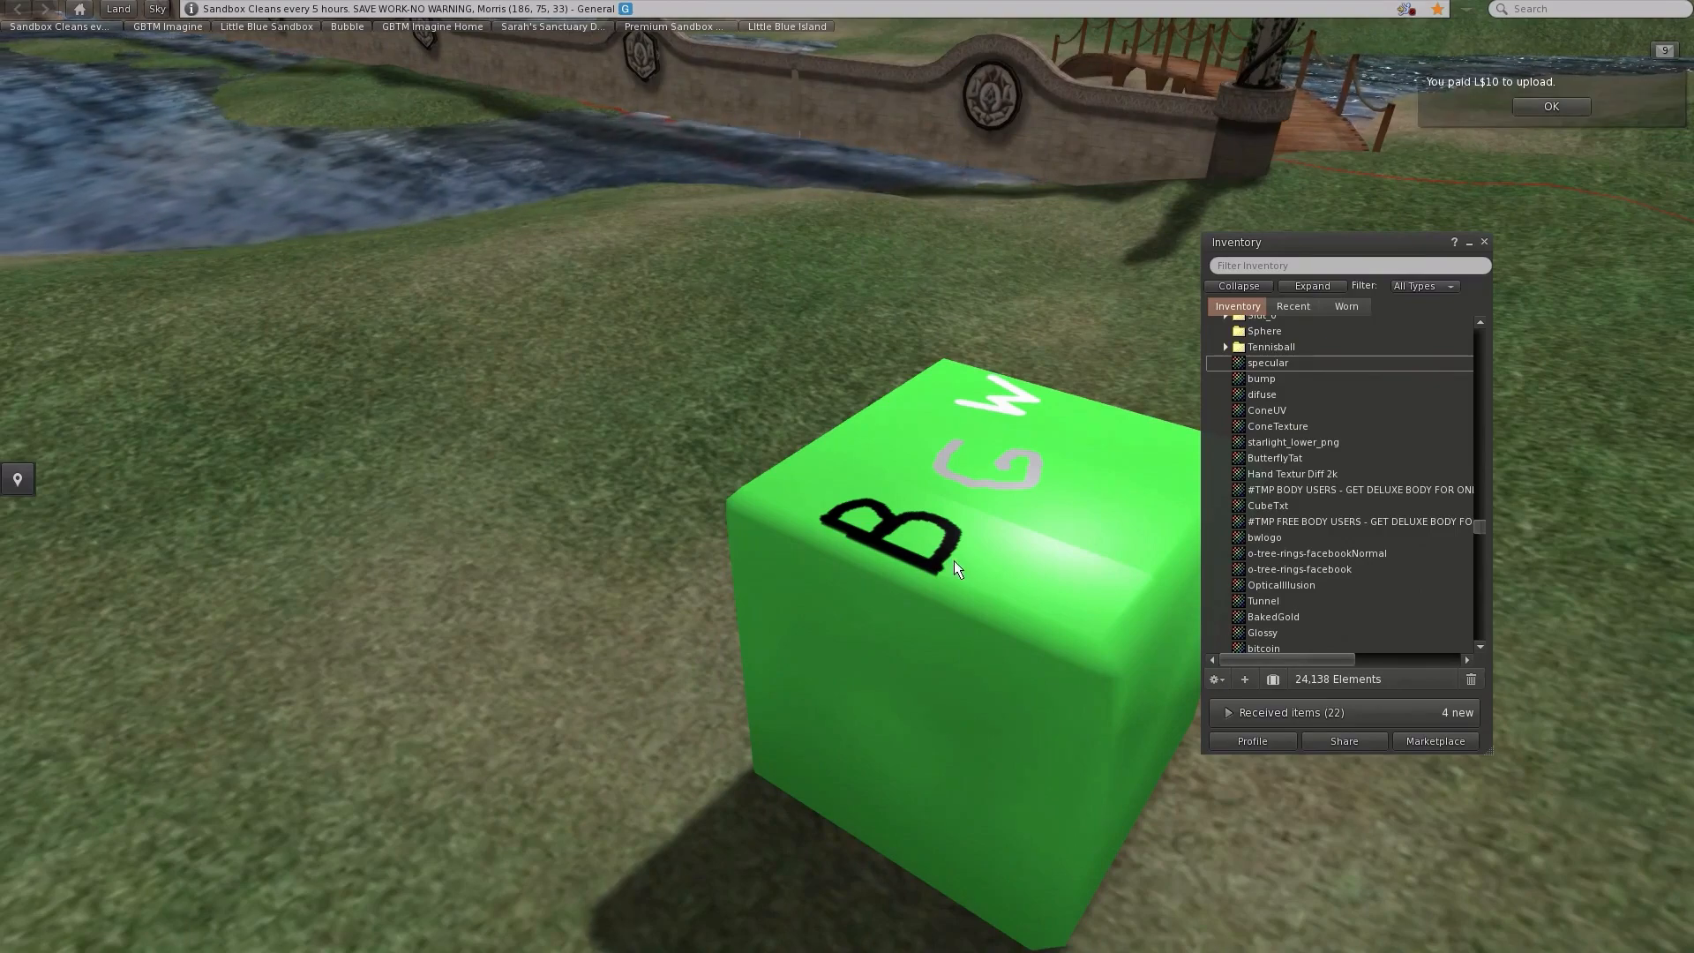
{"action": "left_click_drag", "start_coordinate": [954, 565], "coordinate": [627, 754], "text": "ctrl+alt"}
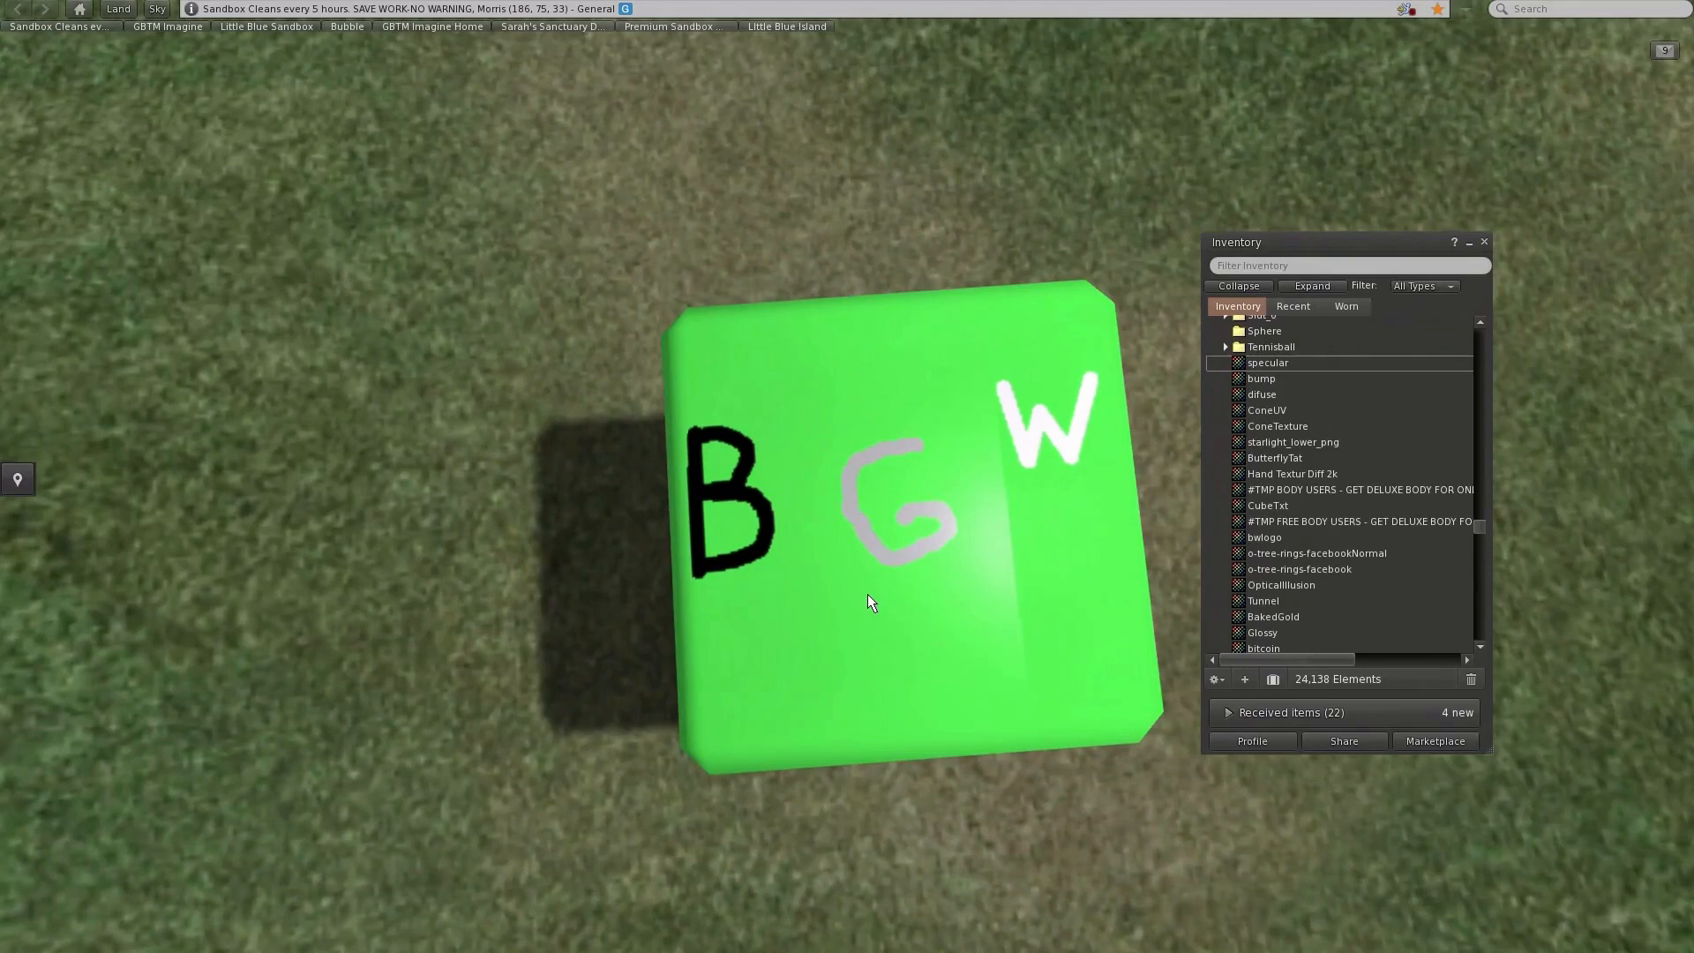
{"action": "scroll", "coordinate": [866, 594], "scroll_direction": "down", "scroll_amount": 2}
{"action": "scroll", "coordinate": [866, 592], "scroll_direction": "up", "scroll_amount": 1}
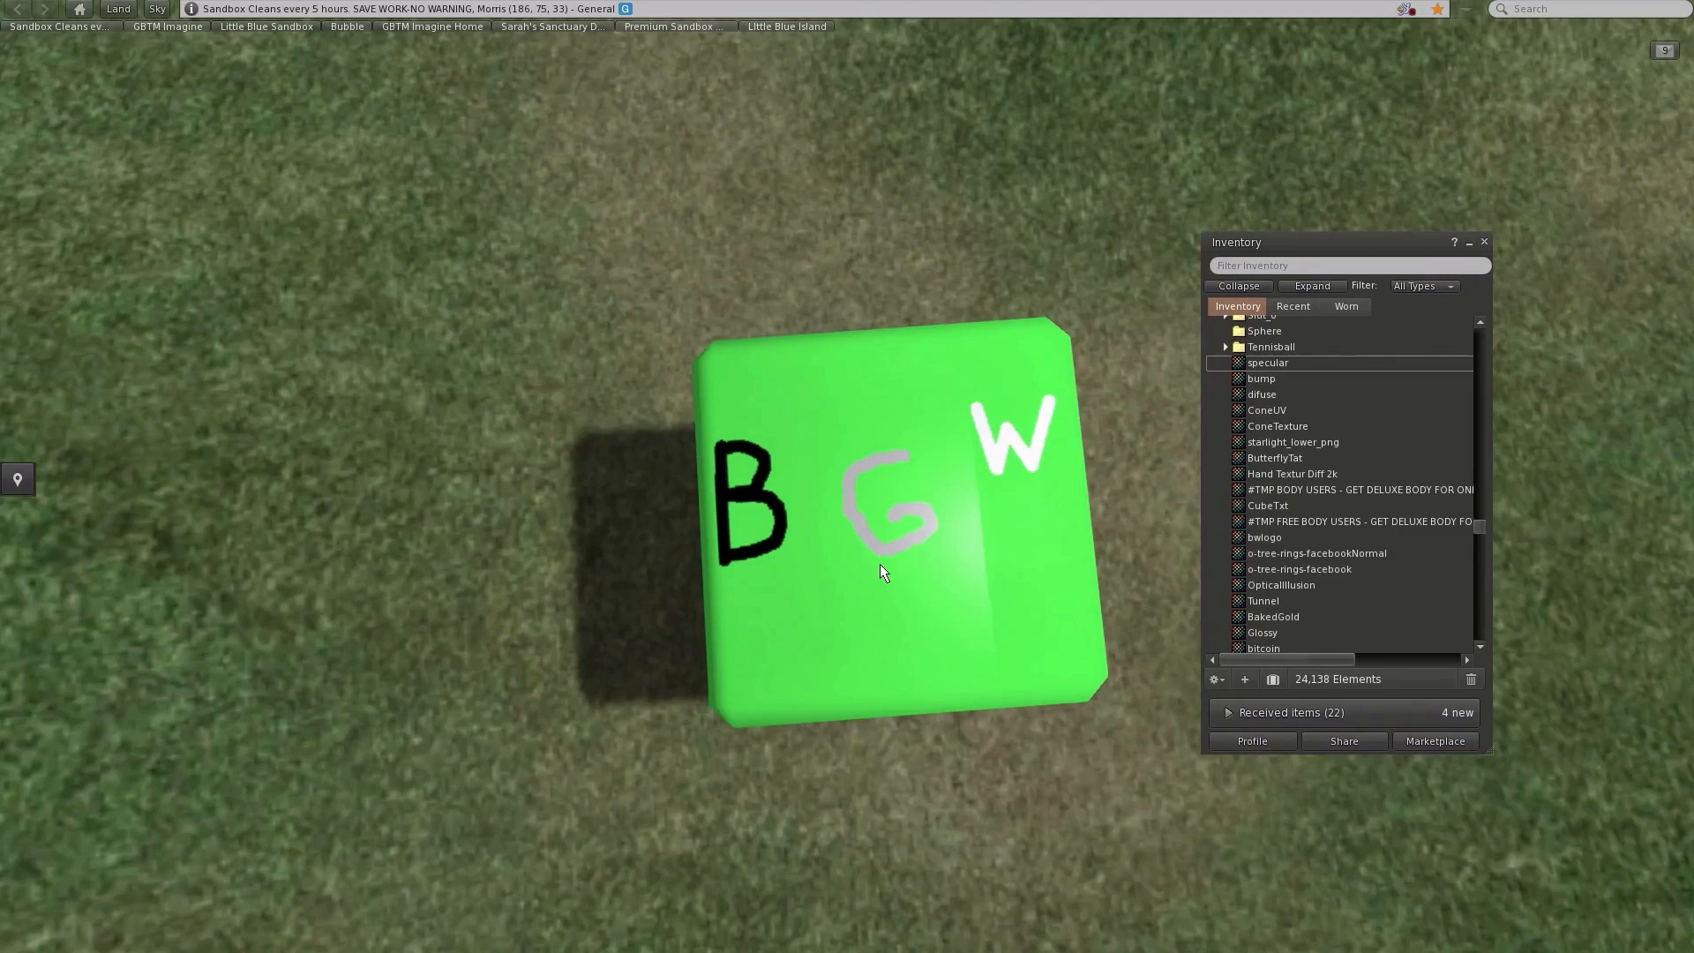
{"action": "scroll", "coordinate": [880, 564], "scroll_direction": "down", "scroll_amount": 4}
{"action": "scroll", "coordinate": [877, 559], "scroll_direction": "up", "scroll_amount": 4}
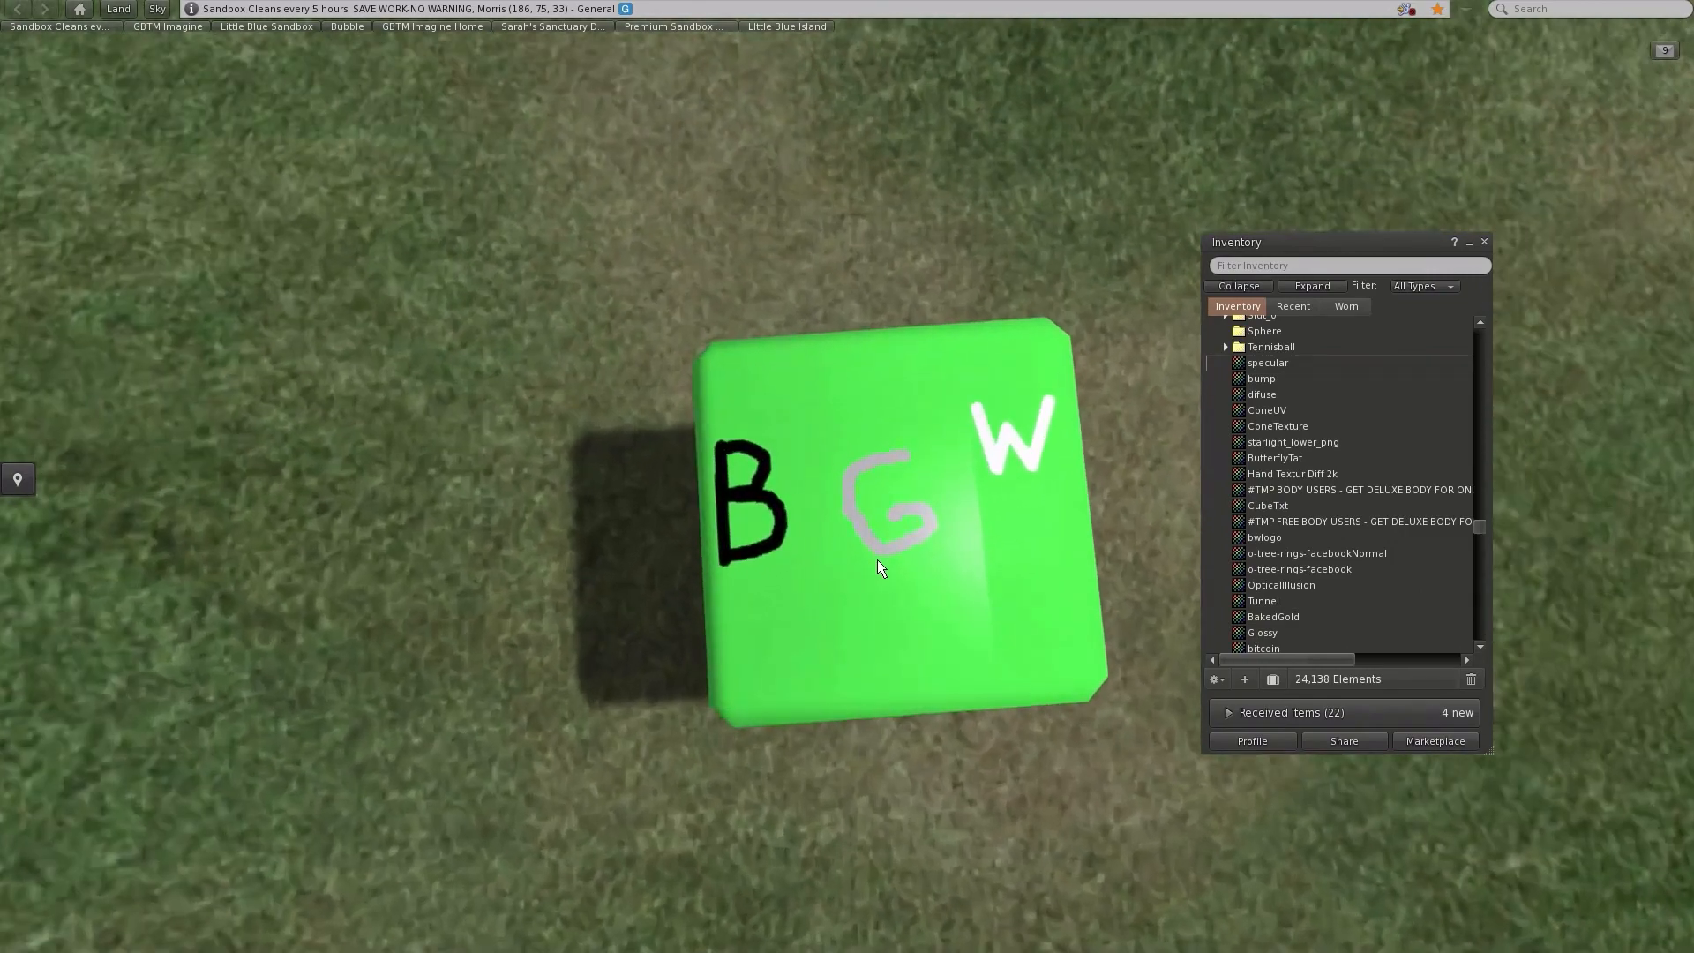